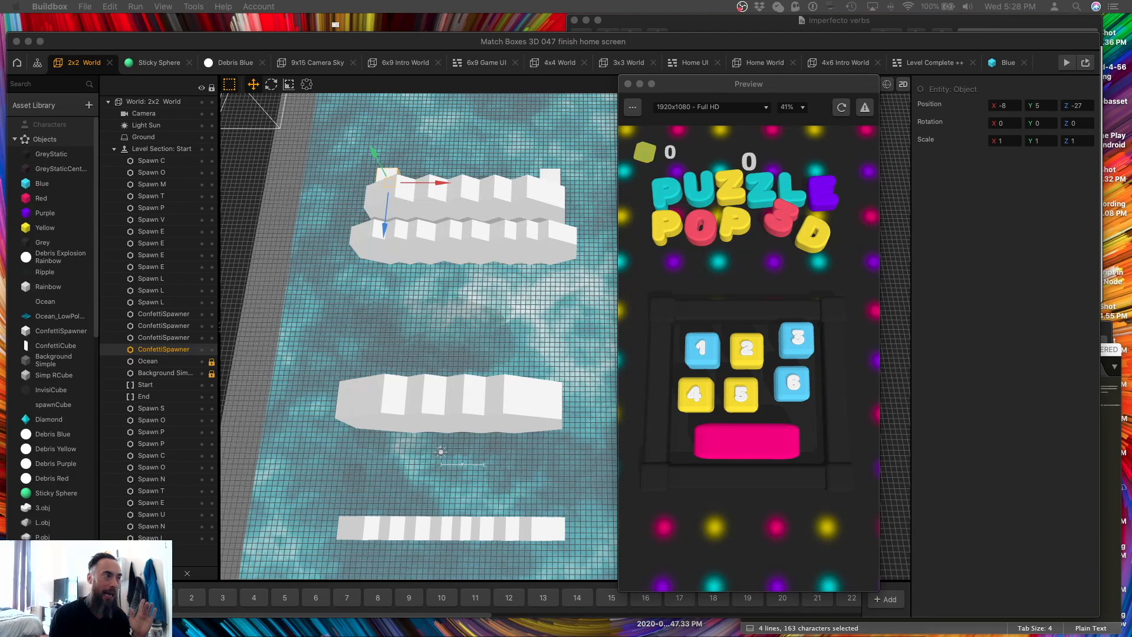
Play-test level 4 in the preview, popping all matching block groups on the 4x6 board, and continue to the following level.
click(696, 407)
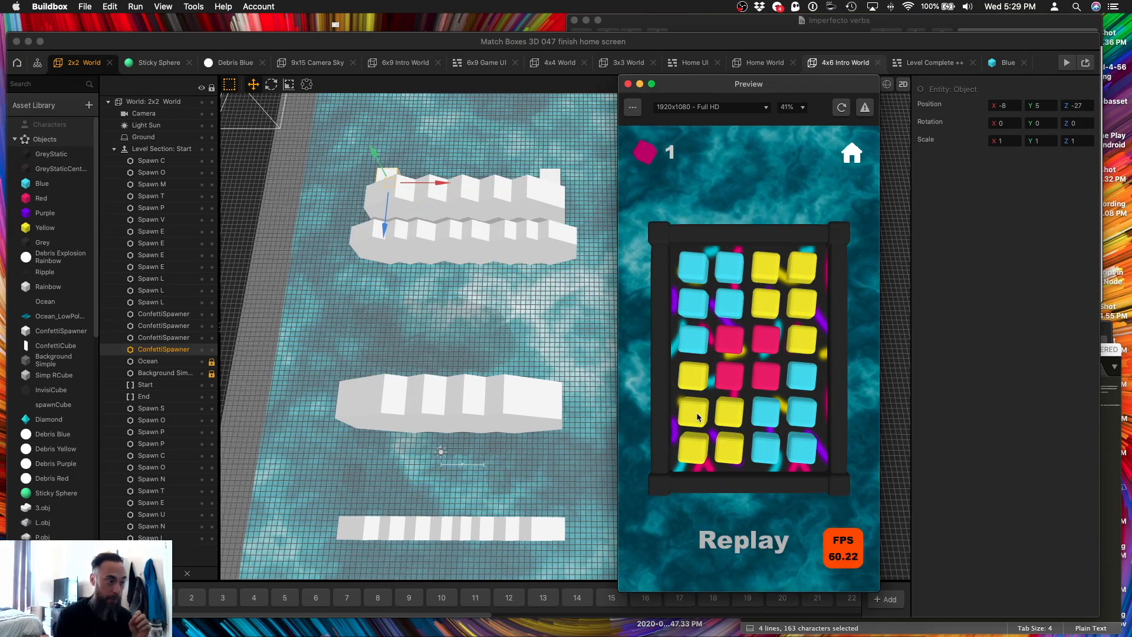
click(695, 458)
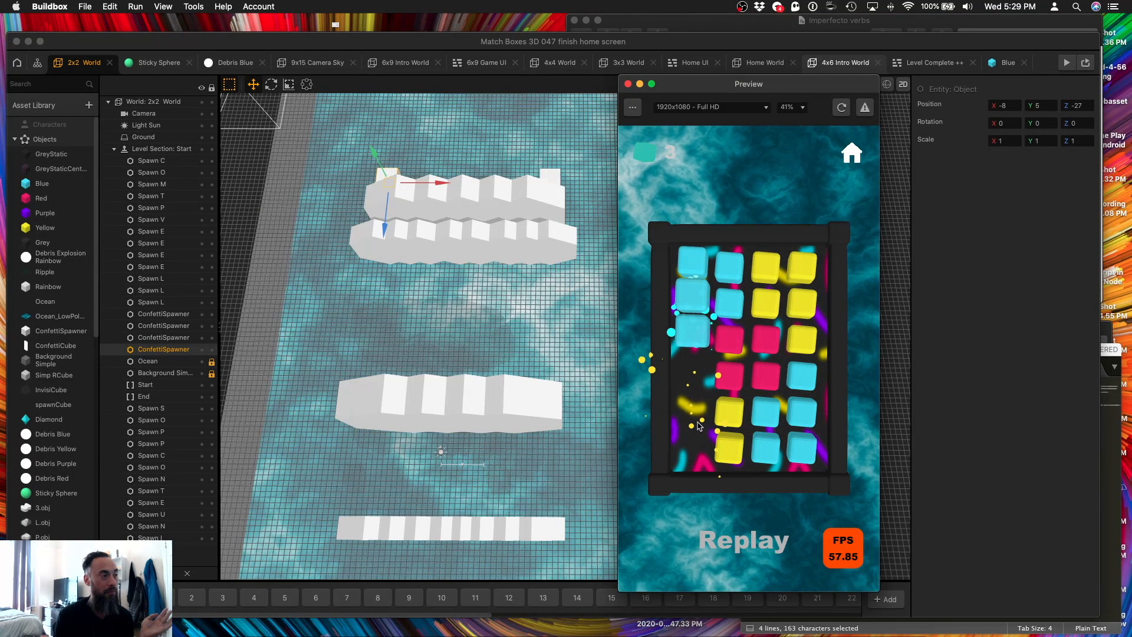
click(800, 413)
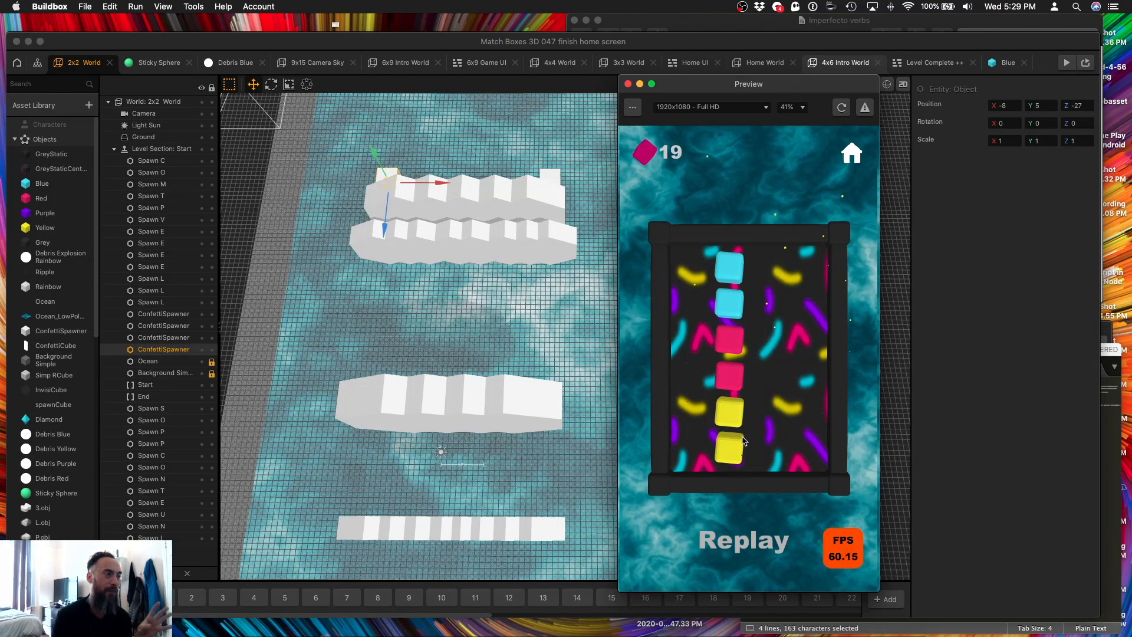
click(742, 362)
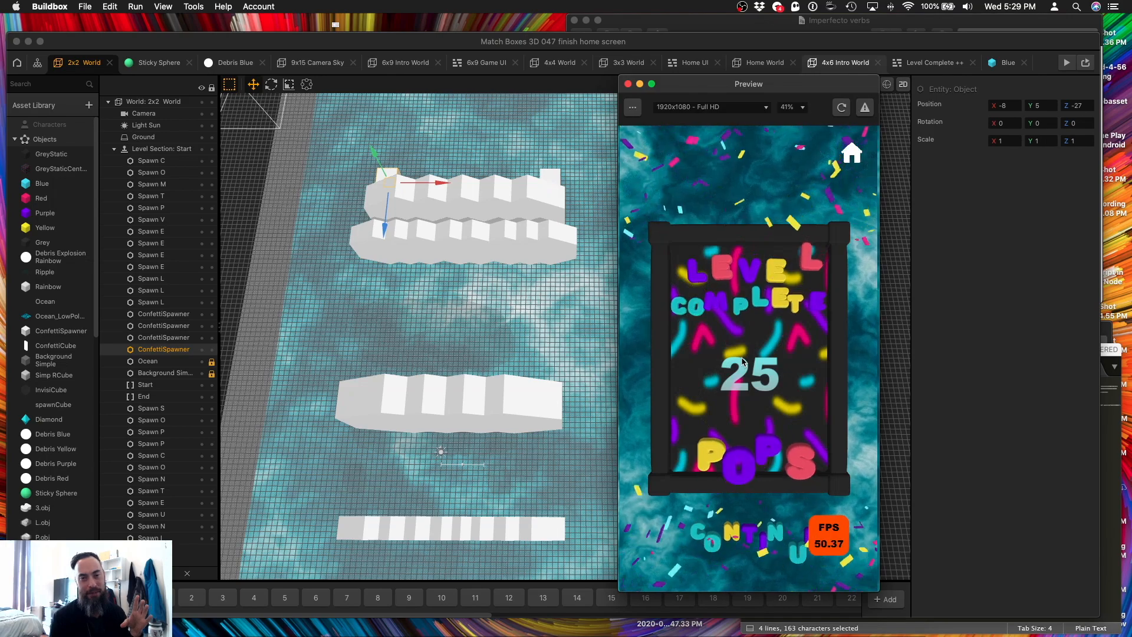
click(752, 534)
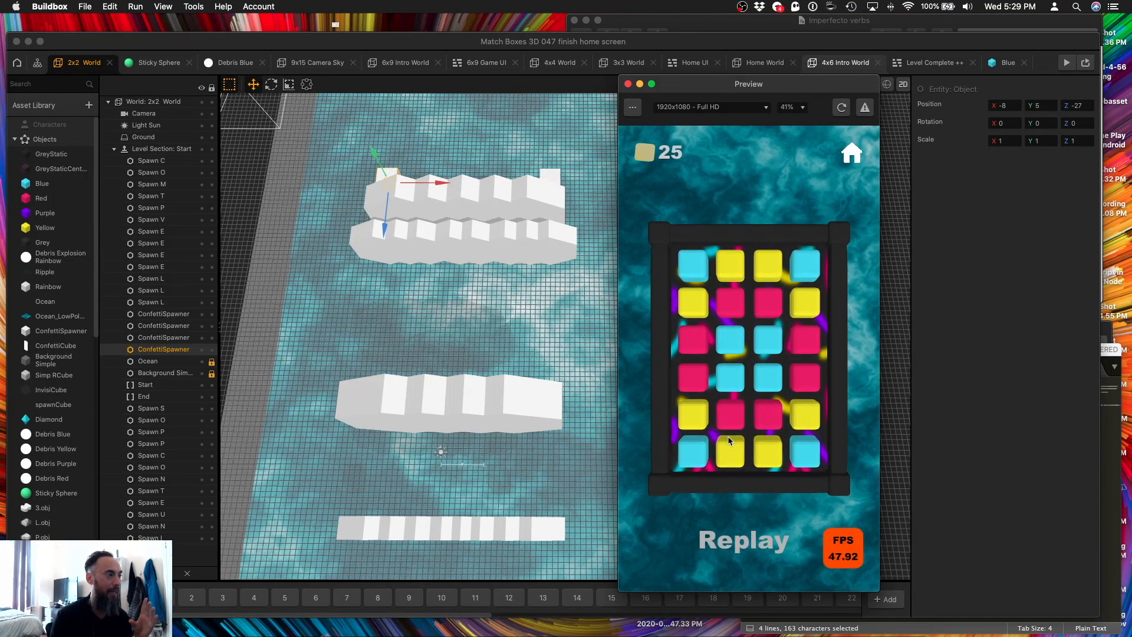
Pop the yellow, red and blue block groups on the second 4x6 board in the preview.
click(741, 447)
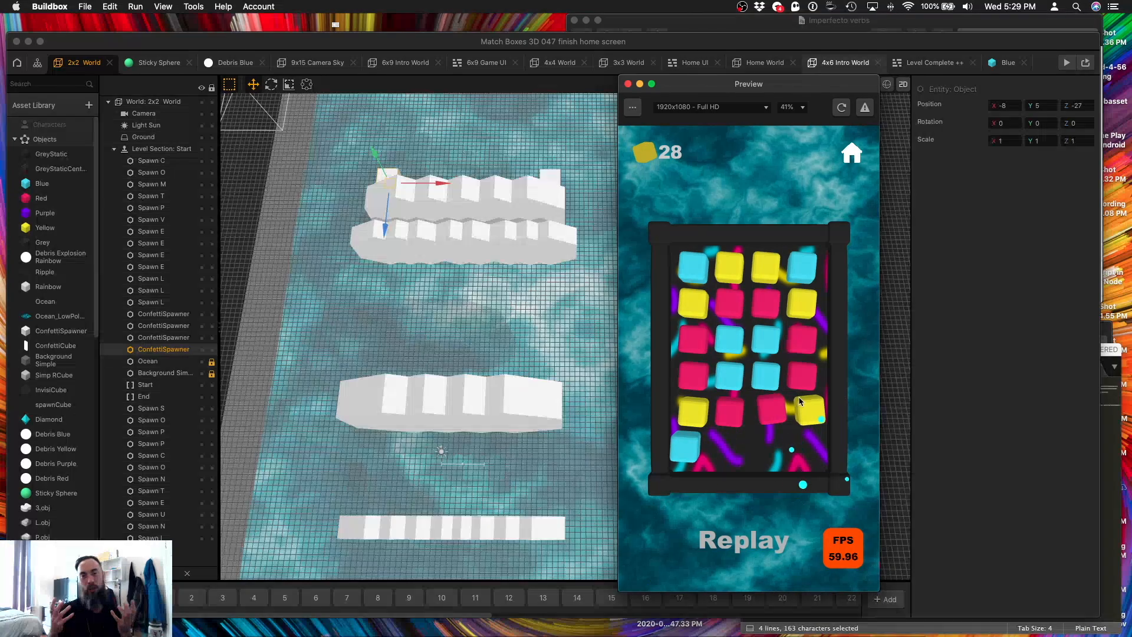
click(770, 406)
click(775, 383)
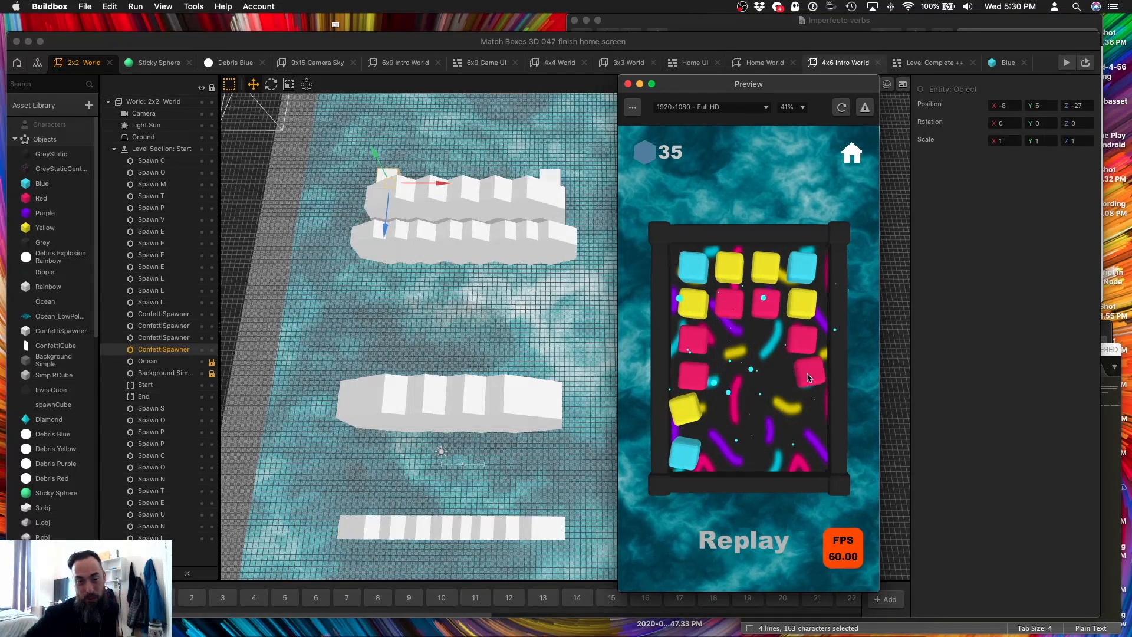
click(693, 356)
click(803, 304)
click(755, 304)
click(801, 268)
click(751, 268)
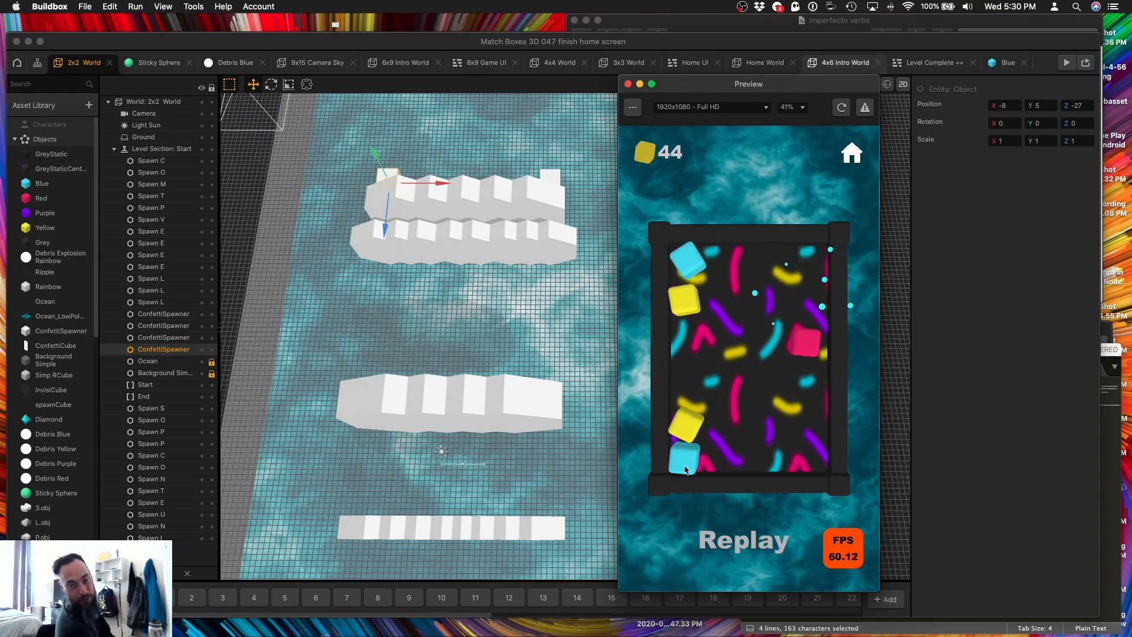
click(761, 306)
click(685, 268)
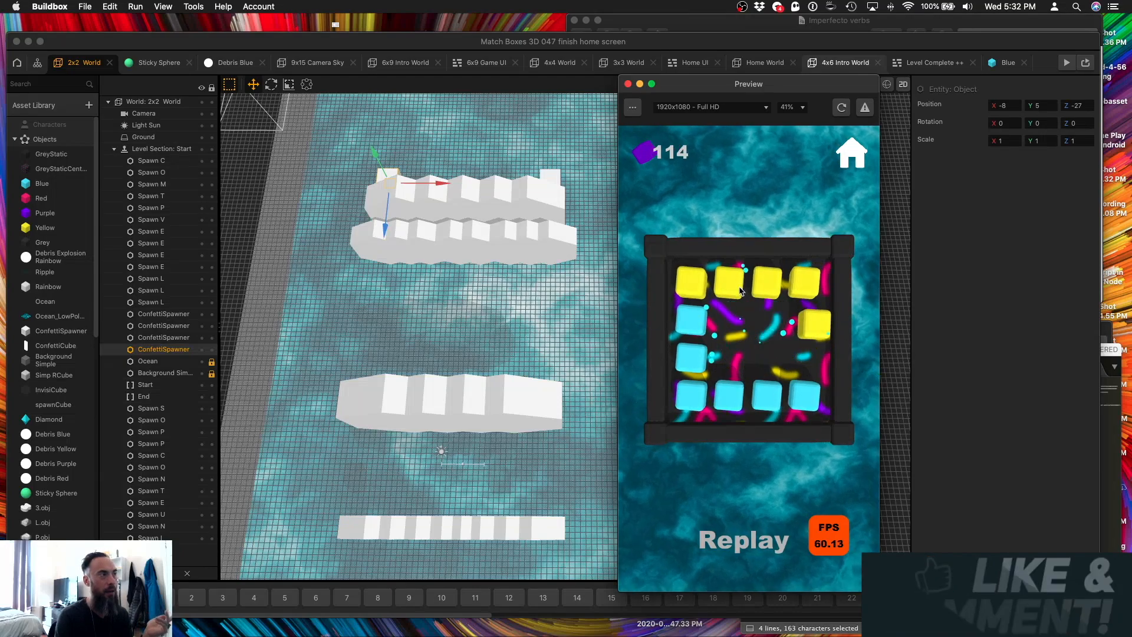
Clear the remaining blue and yellow blocks on the 4x4 board in the preview and continue past the completed level.
click(696, 410)
click(796, 404)
click(816, 330)
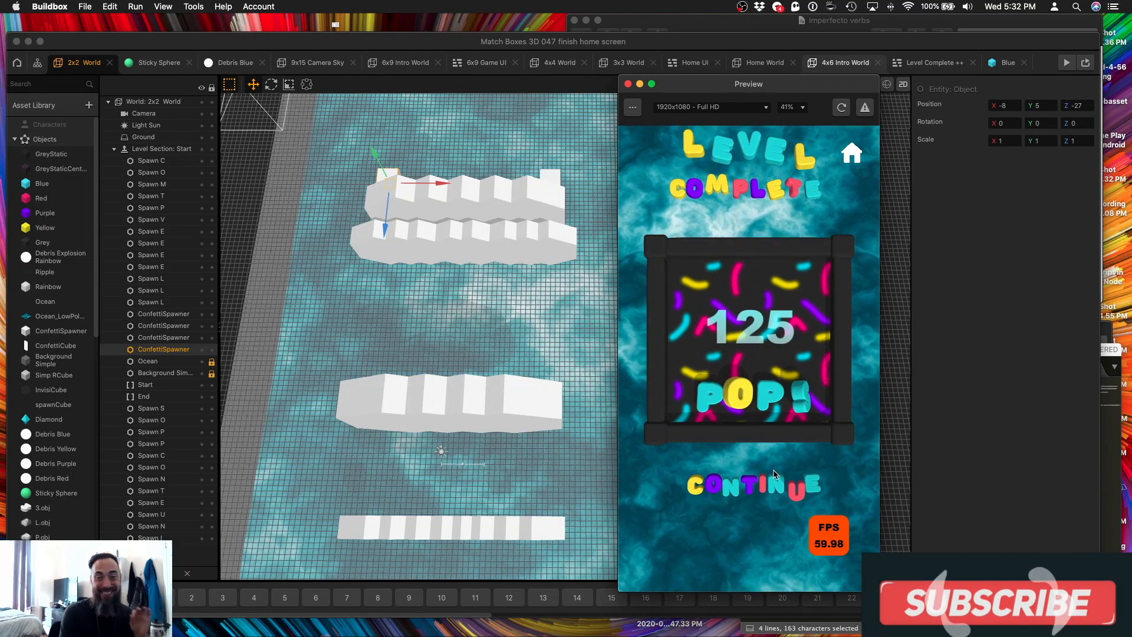
click(772, 479)
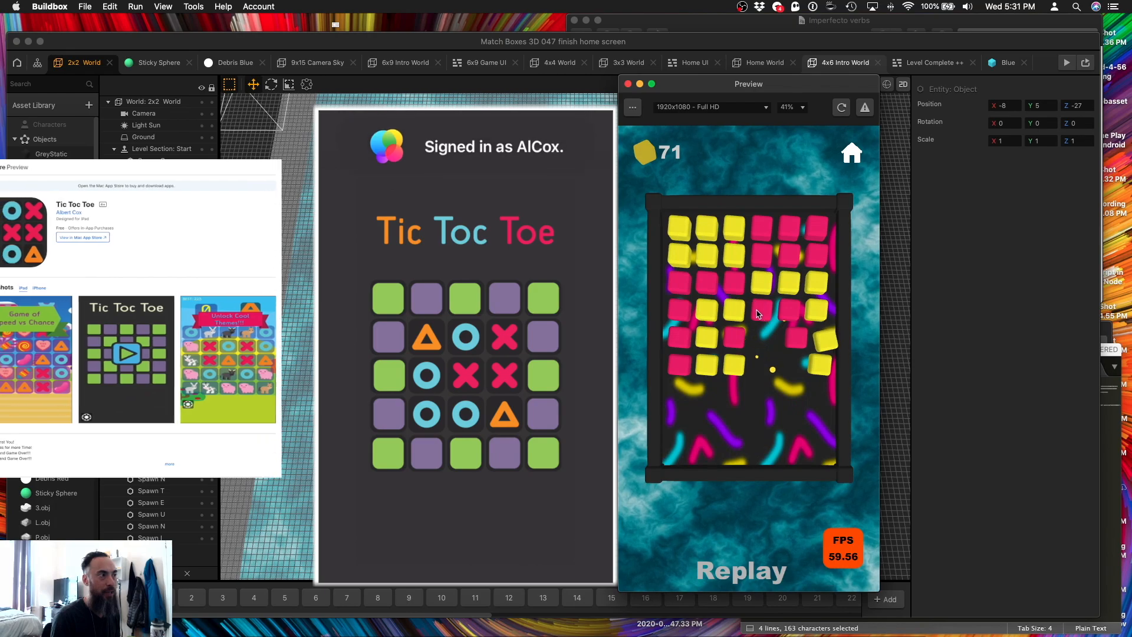
Test the six-column board in the preview by popping its red and yellow block groups.
click(777, 311)
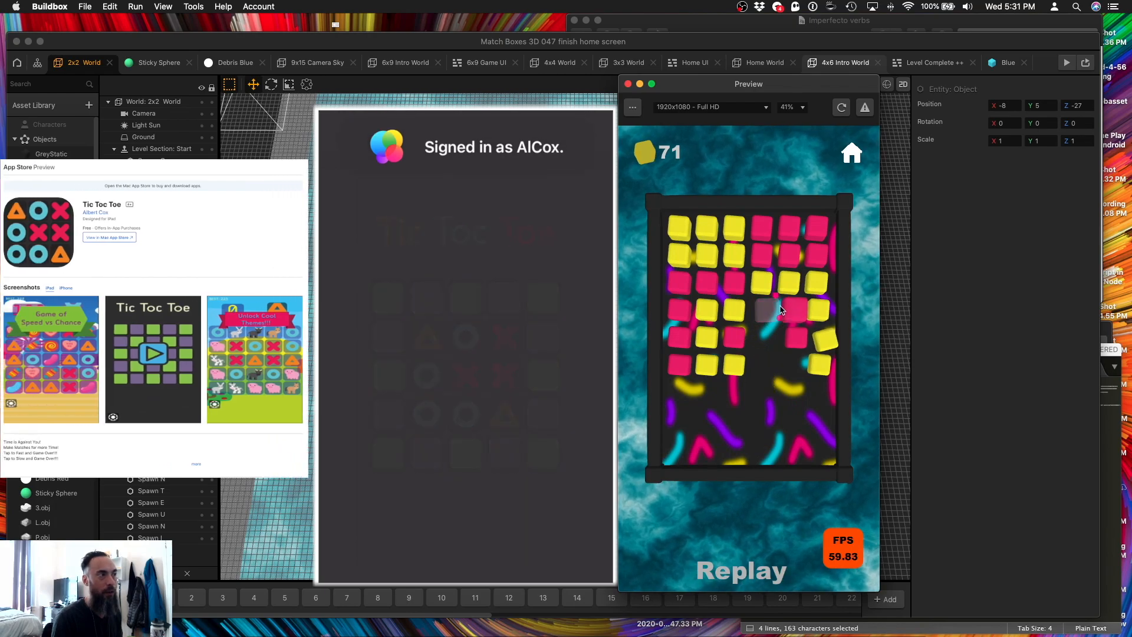
click(767, 285)
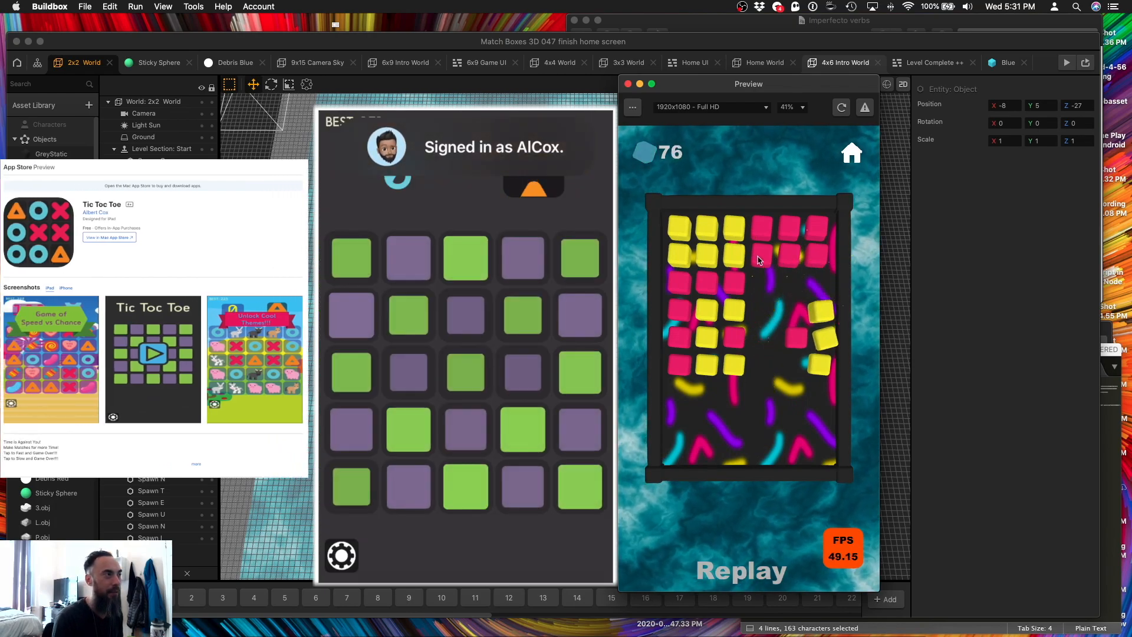
click(759, 260)
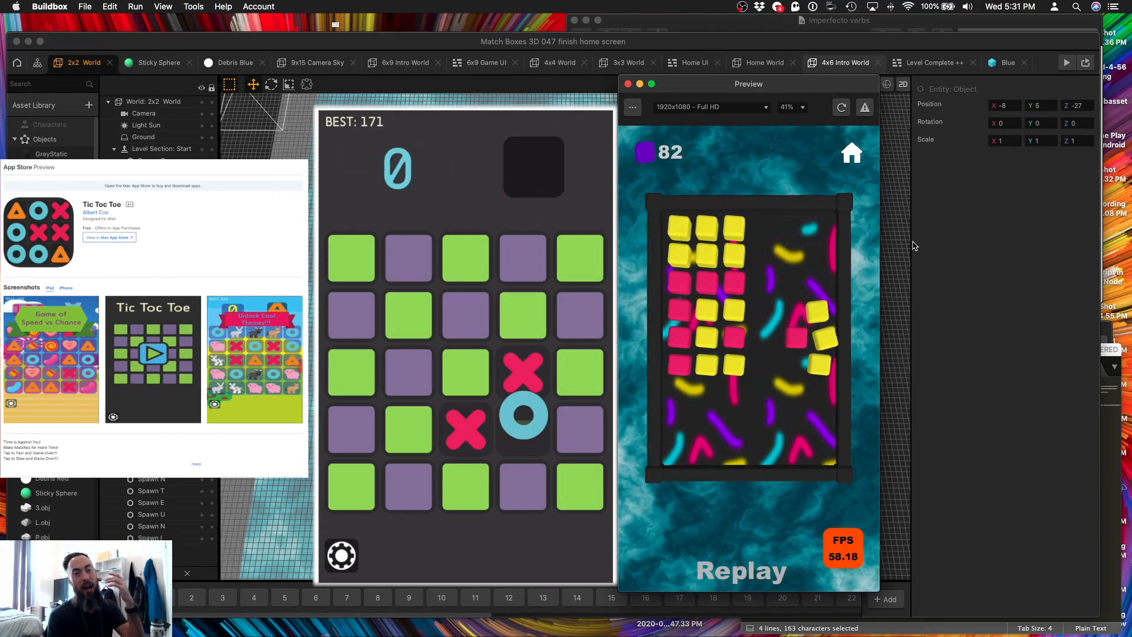
click(707, 228)
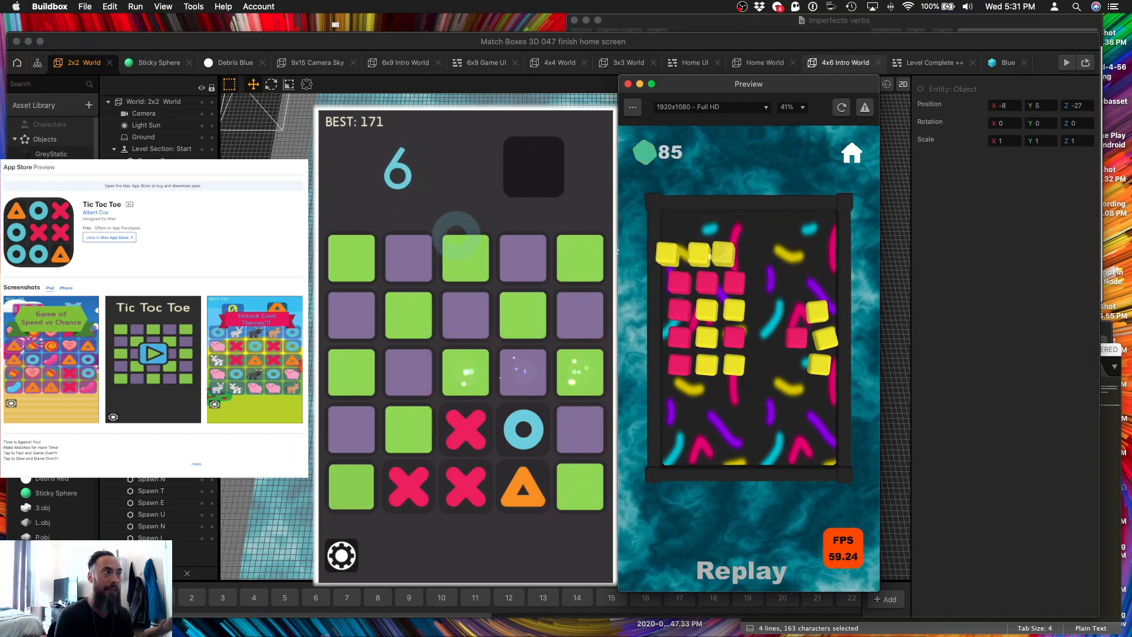
drag(734, 283, 666, 286)
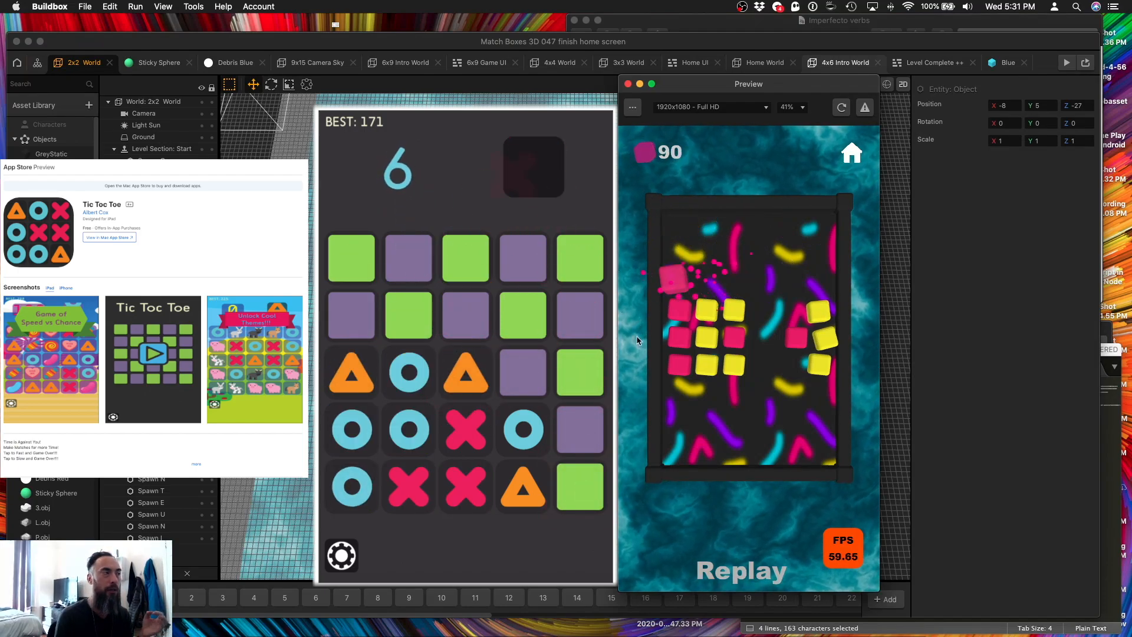
click(684, 372)
click(708, 342)
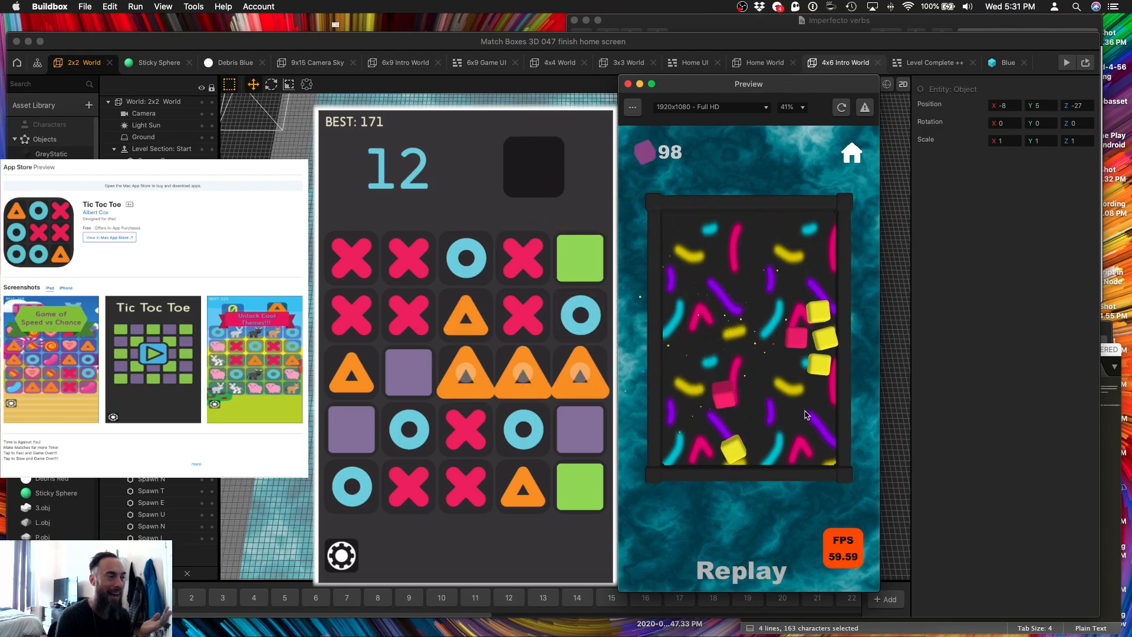
click(818, 339)
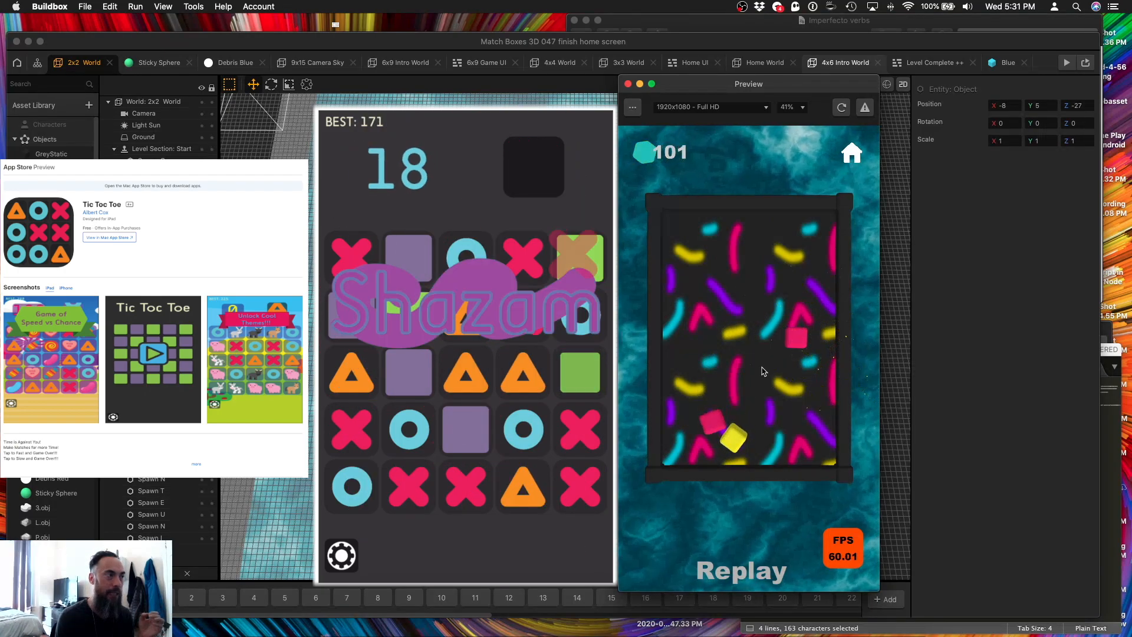
click(792, 340)
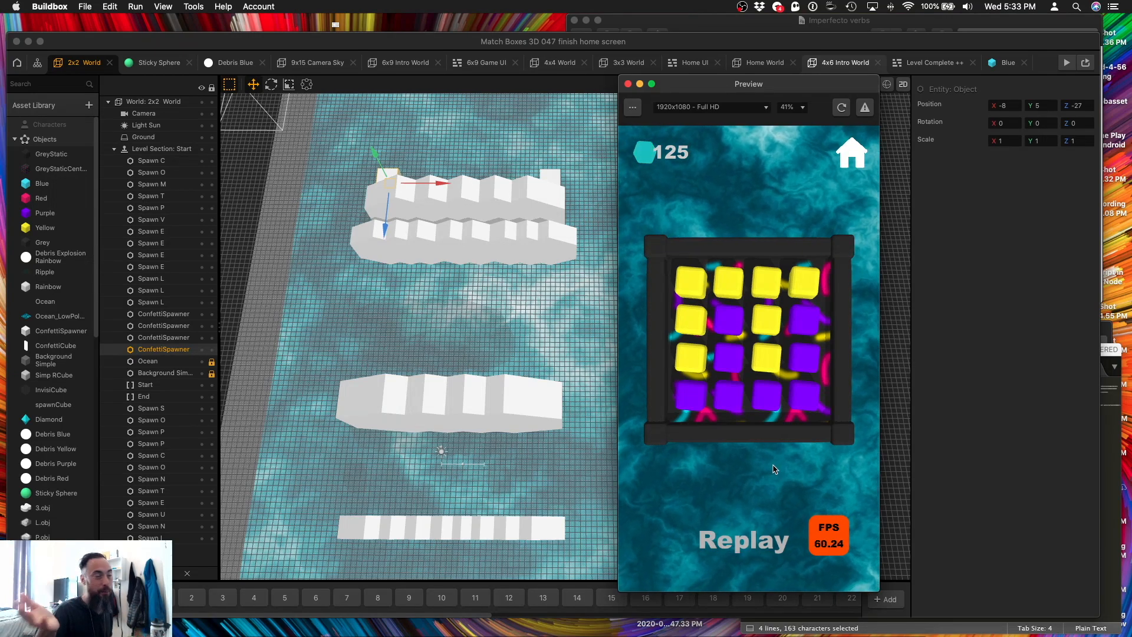
Create a new game project with an empty 3D world.
click(85, 6)
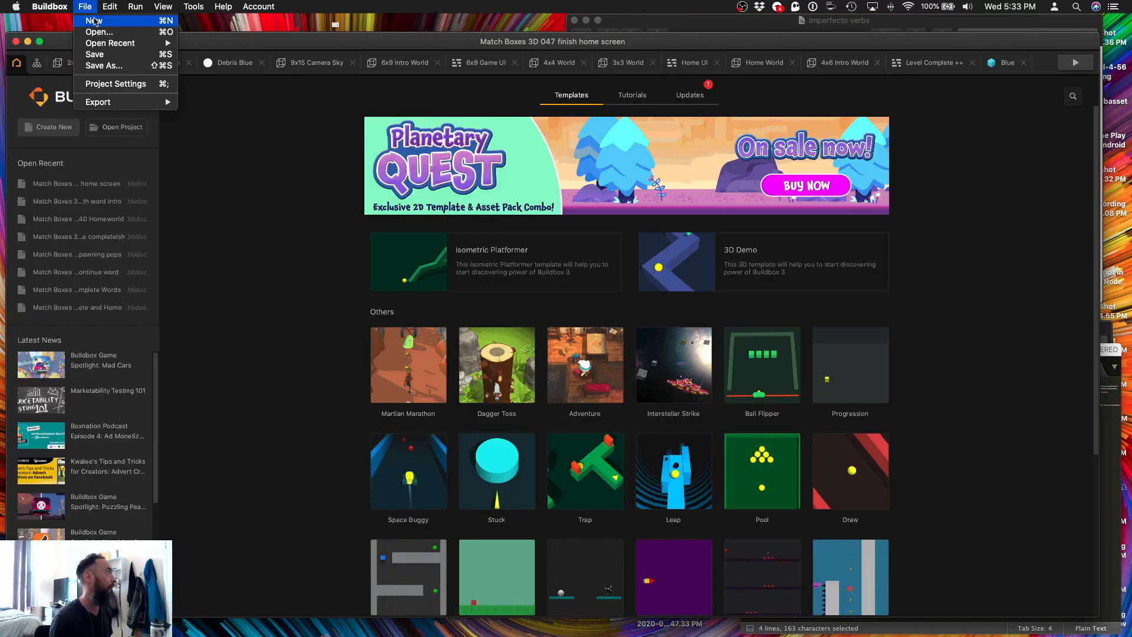
click(94, 22)
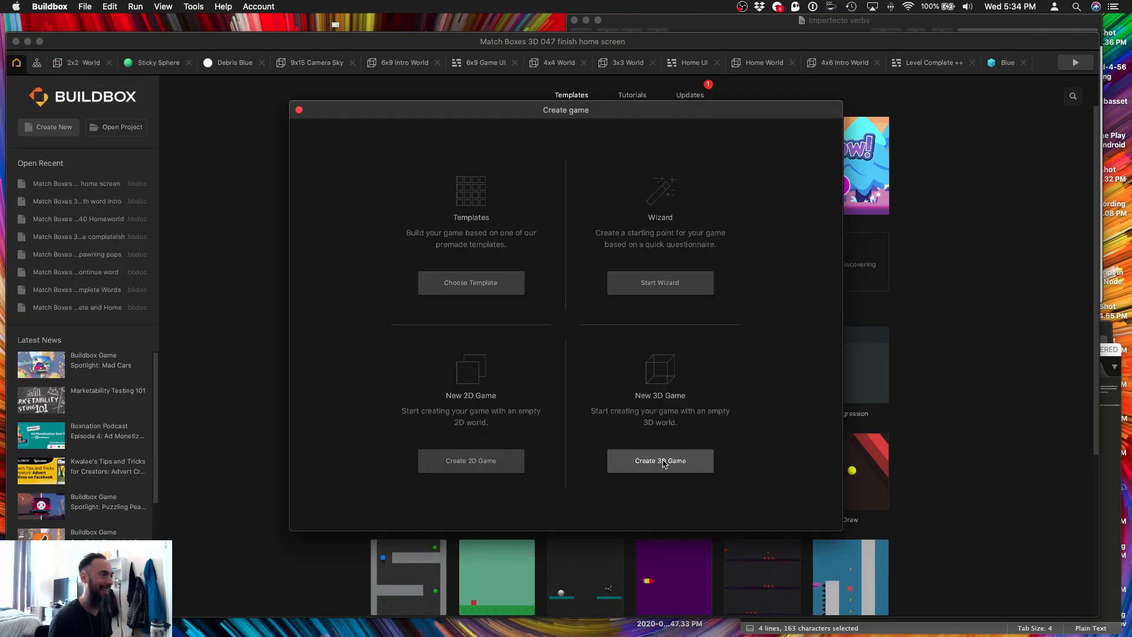
click(663, 464)
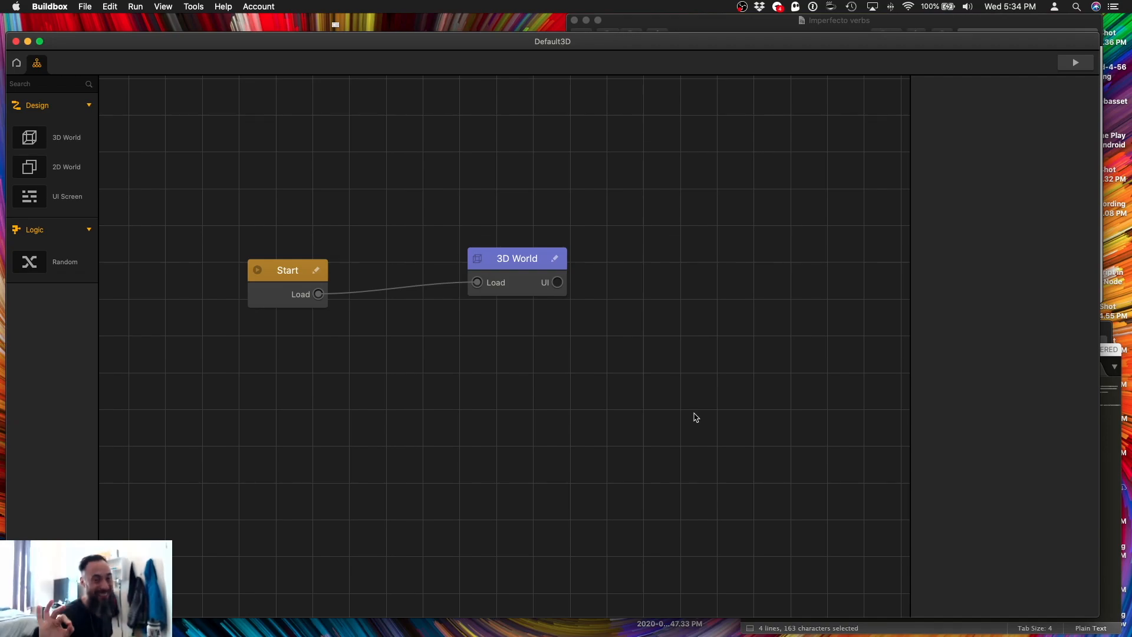
Add two UI Screen nodes to the node map and rearrange them with the Start and 3D World nodes.
drag(29, 196, 461, 362)
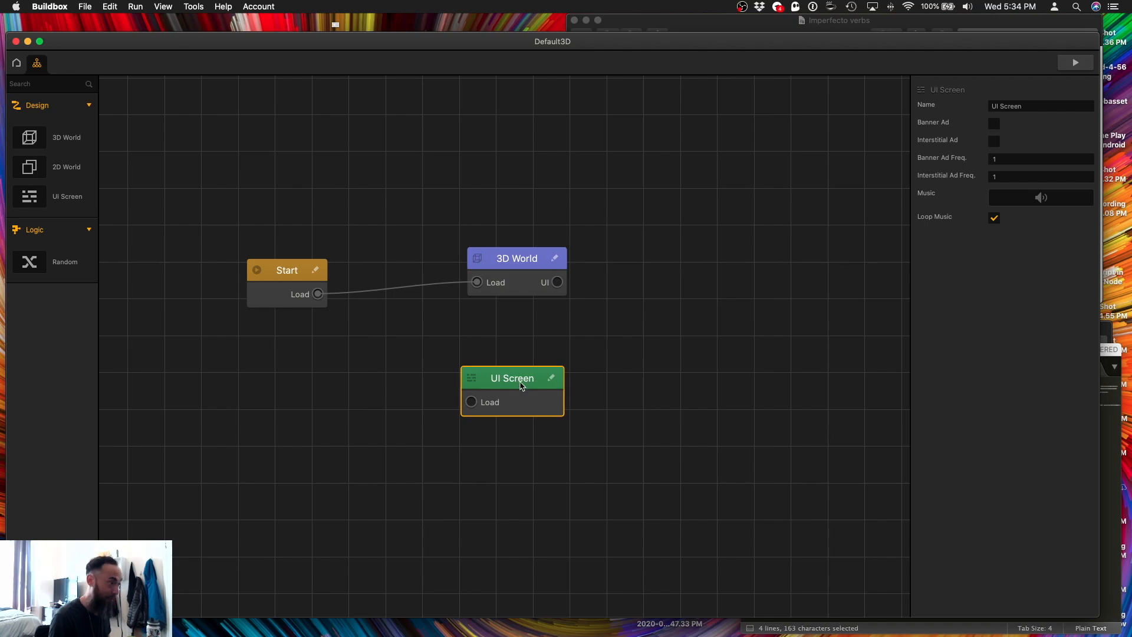
key(super+d)
drag(528, 382, 643, 265)
drag(326, 275, 326, 254)
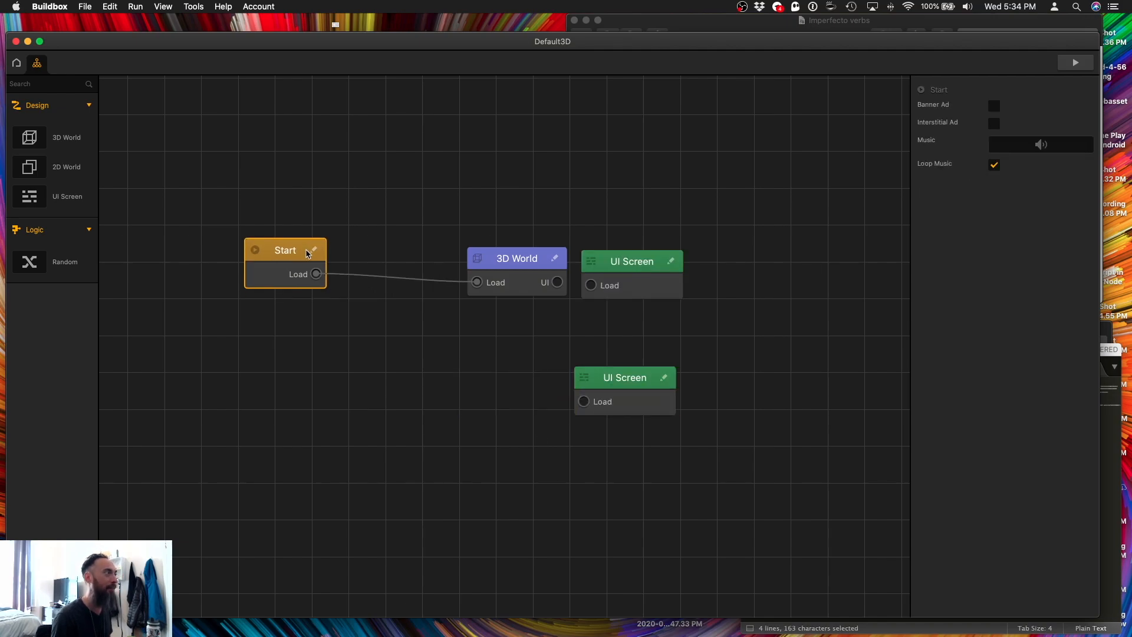
drag(507, 267, 402, 259)
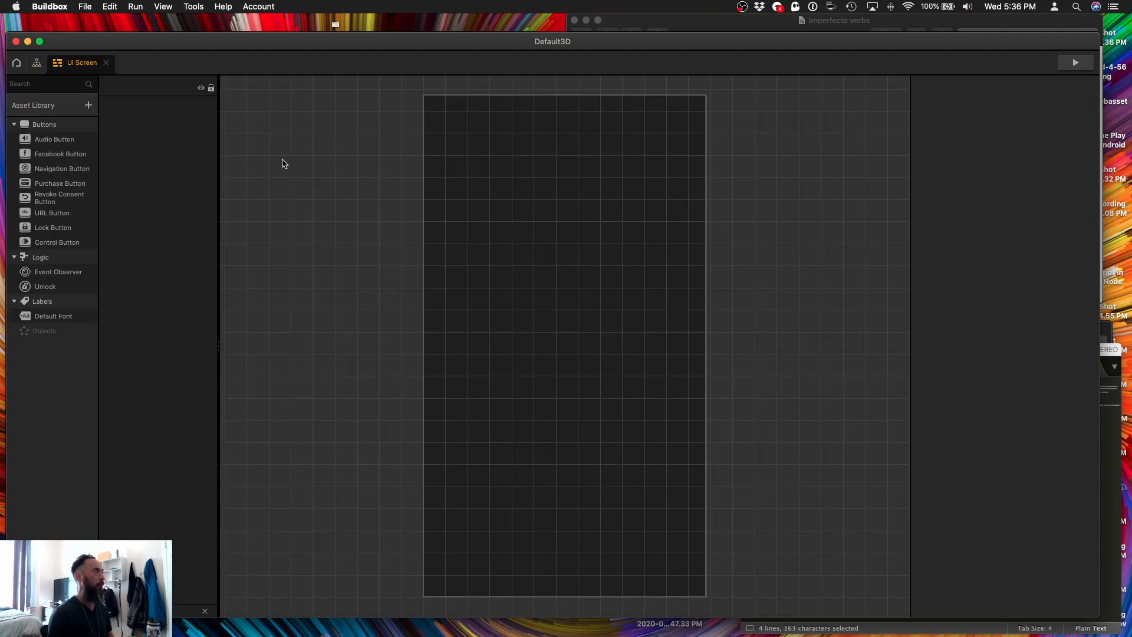
Add an Event Observer in the UI screen's upper-left corner, triggered by Session Points at a total of 25, without pausing the current world.
drag(50, 277, 451, 128)
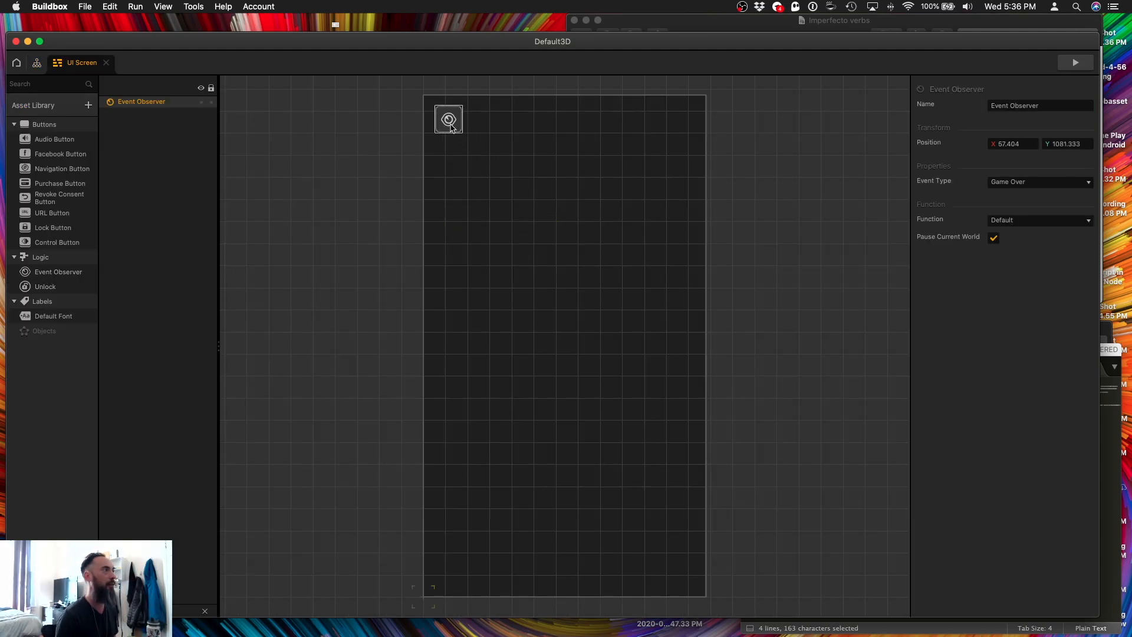
click(1023, 183)
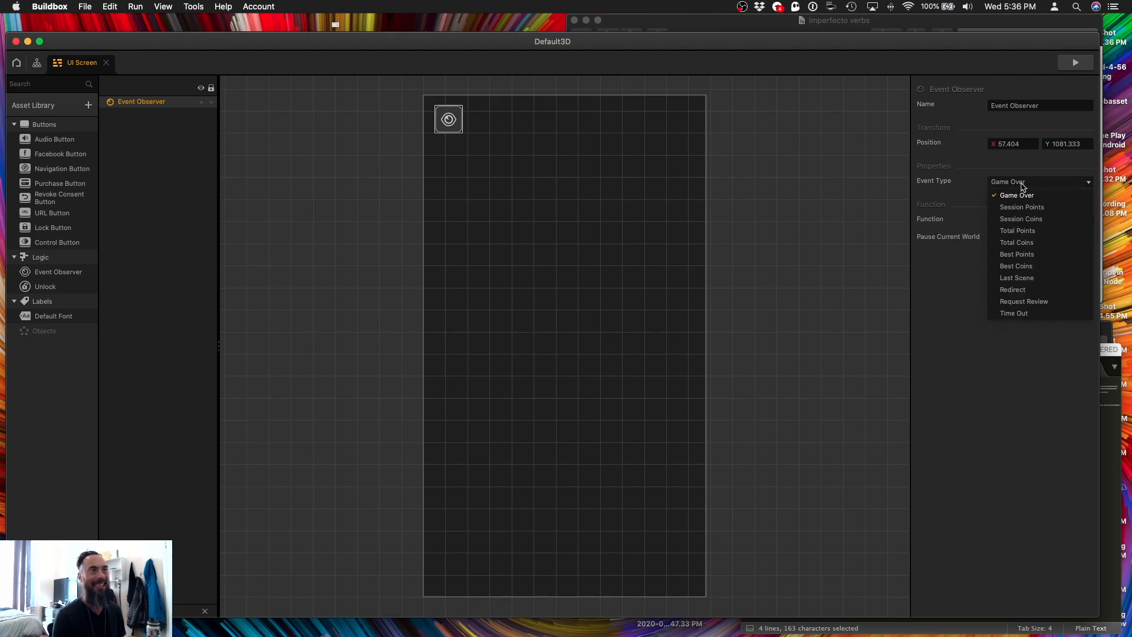
click(1035, 211)
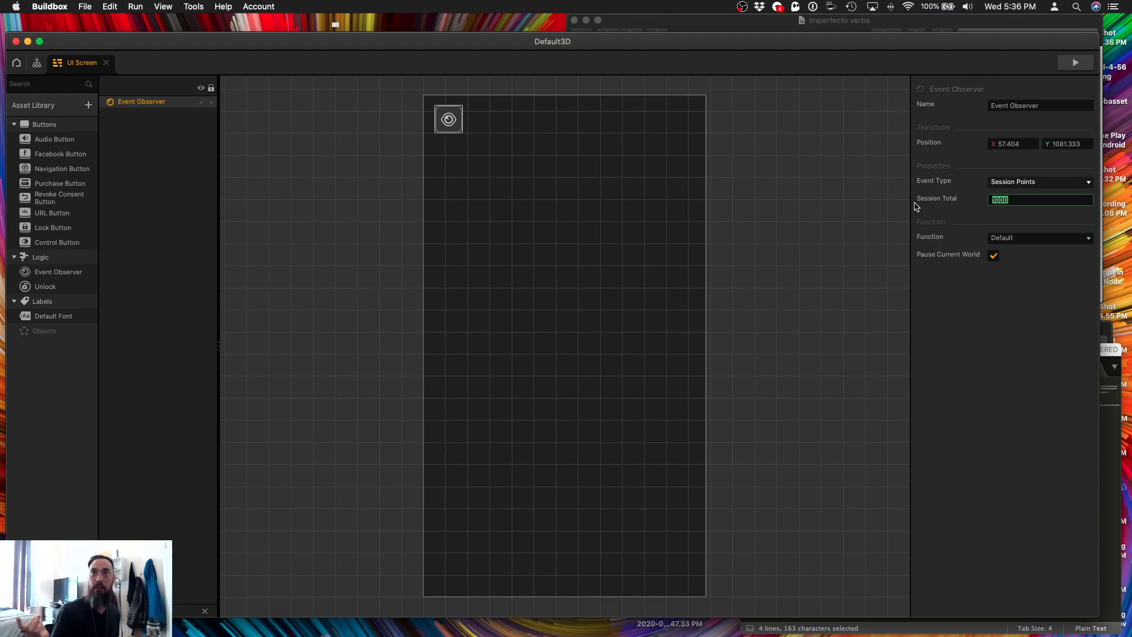
text(25)
key(Return)
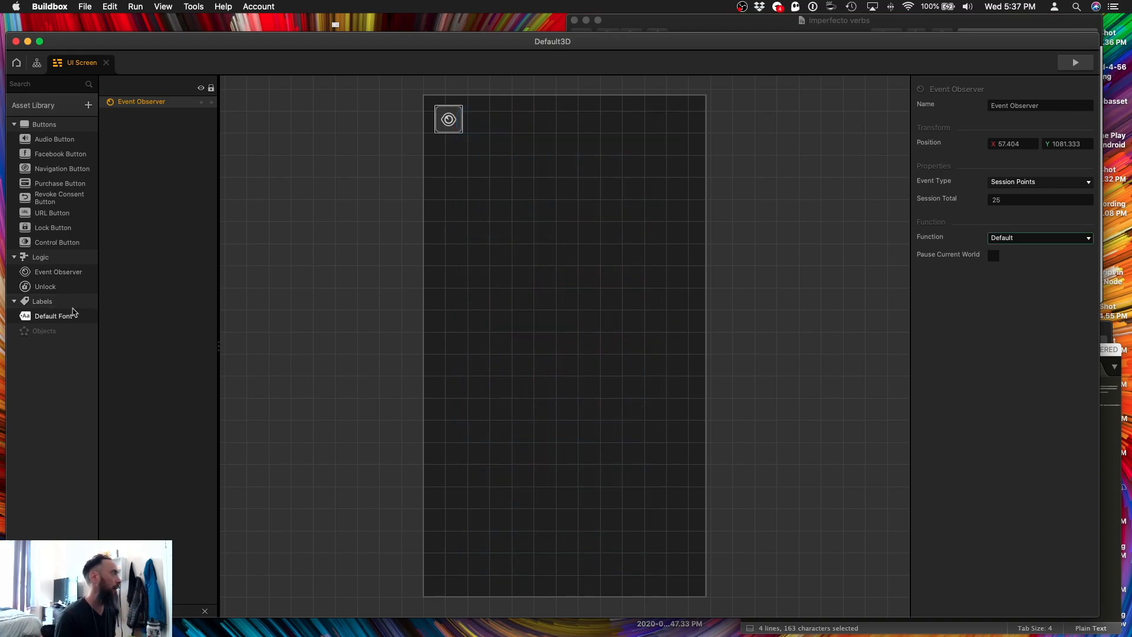
Place a Default Font label in the upper part of the UI screen and set the default font to Arial Black in the Font Editor.
drag(564, 220, 579, 213)
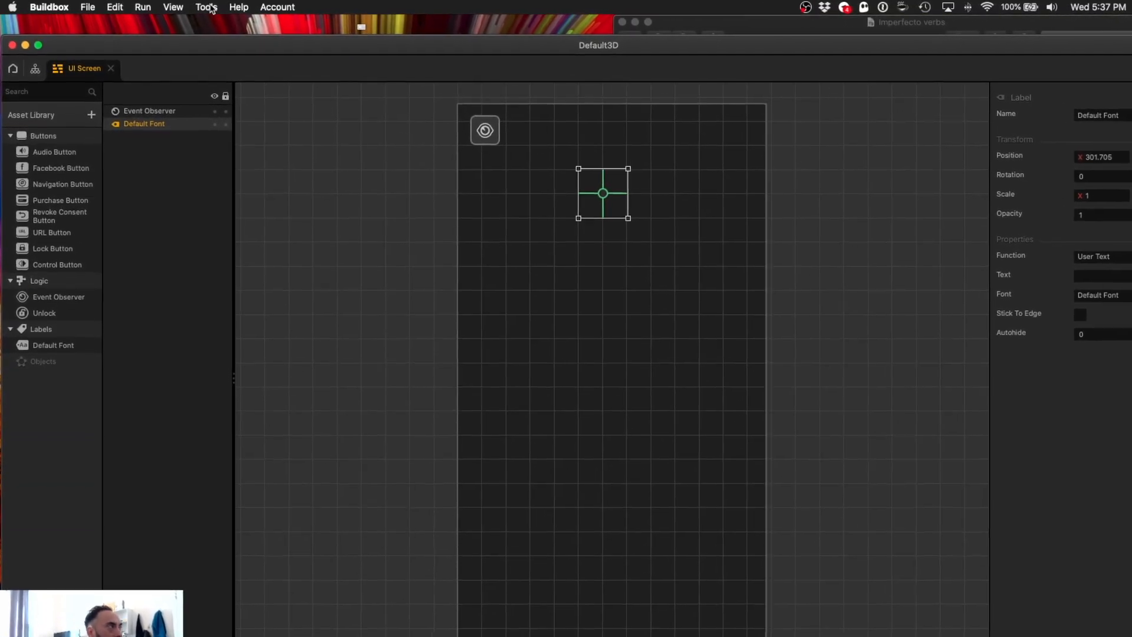
click(207, 7)
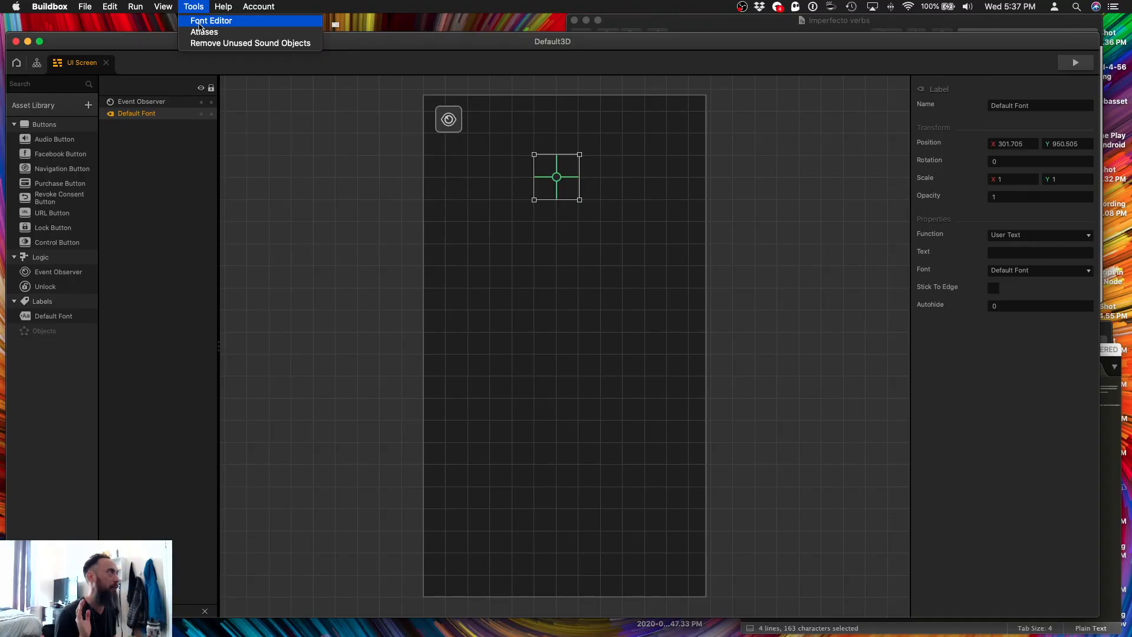
click(207, 20)
scroll(340, 290, down, 5)
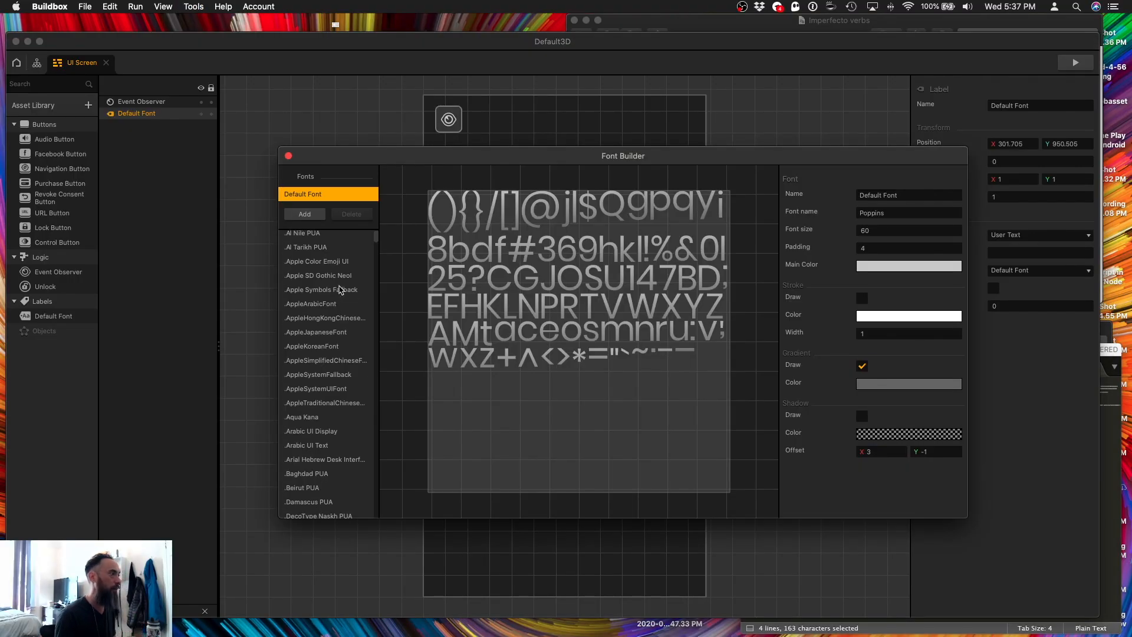
scroll(340, 290, down, 10)
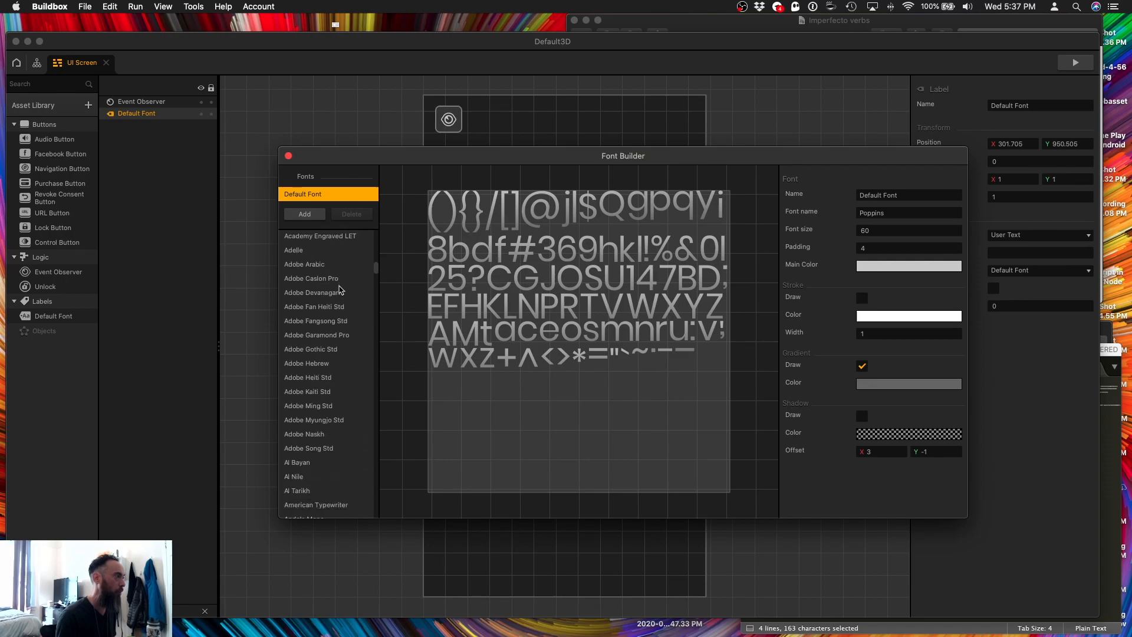
scroll(340, 289, down, 3)
click(301, 424)
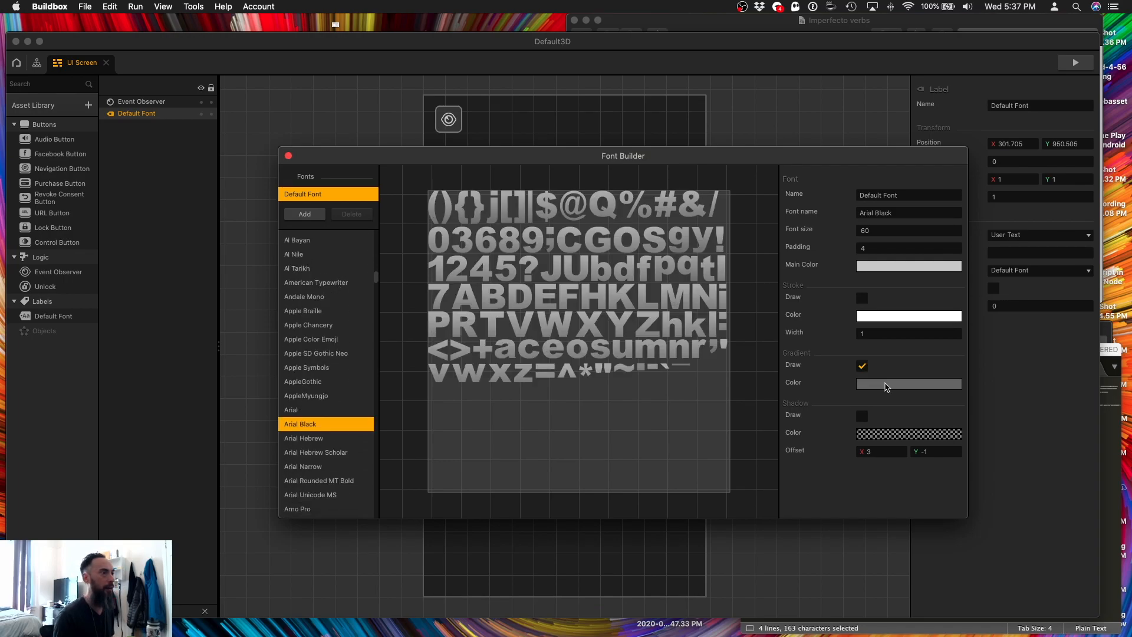
Make the font's gradient color transparent white and turn on shadow drawing for it.
click(886, 385)
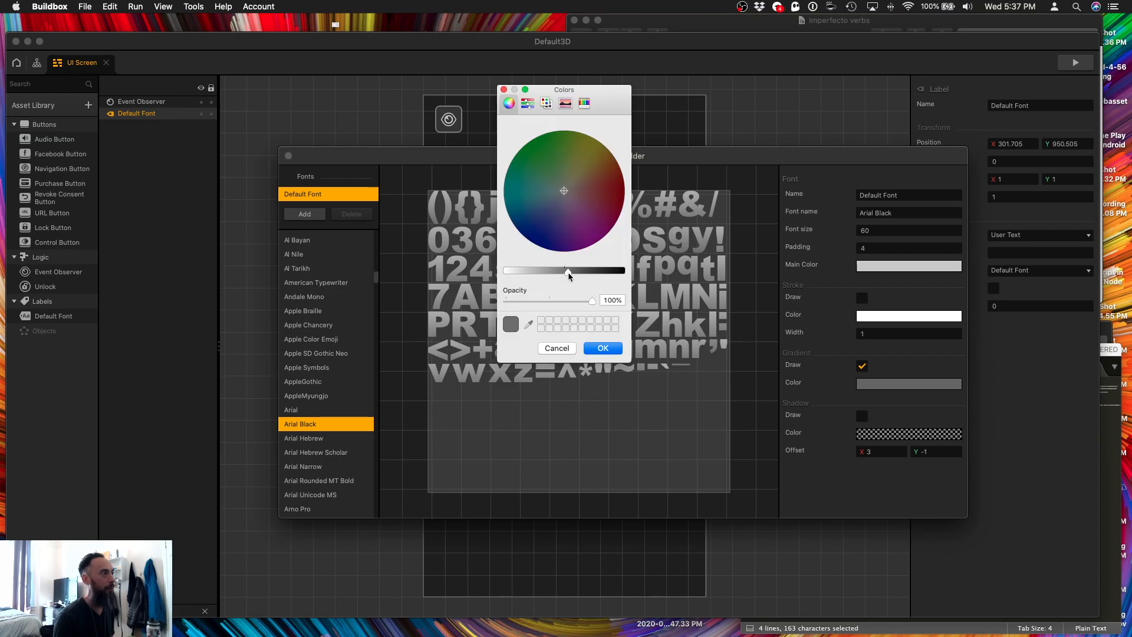
click(503, 271)
click(609, 348)
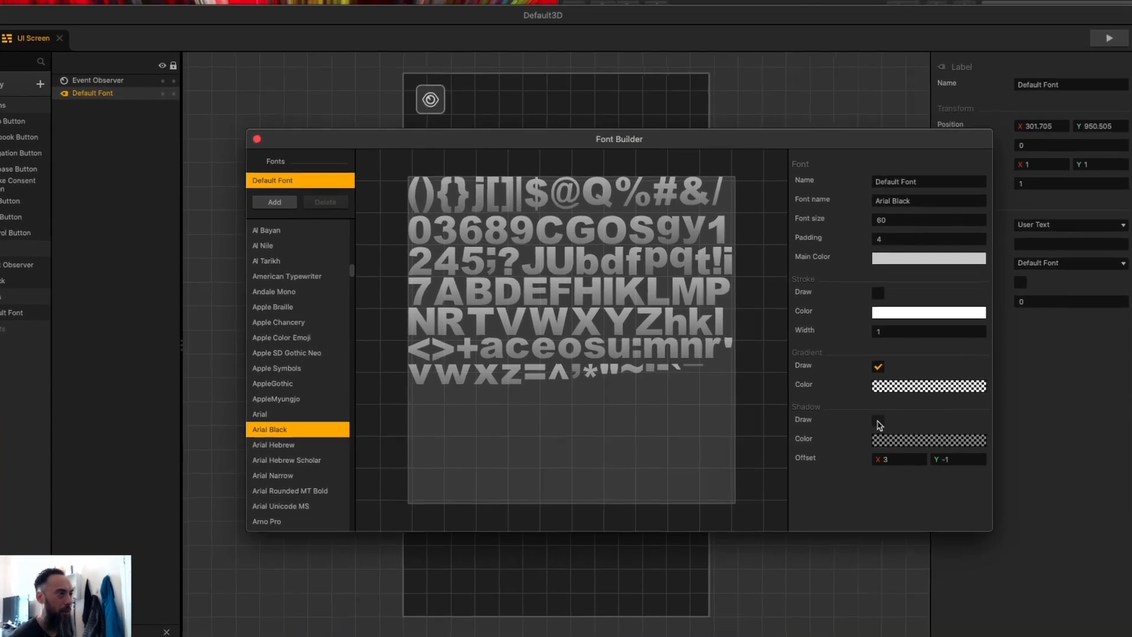
click(862, 416)
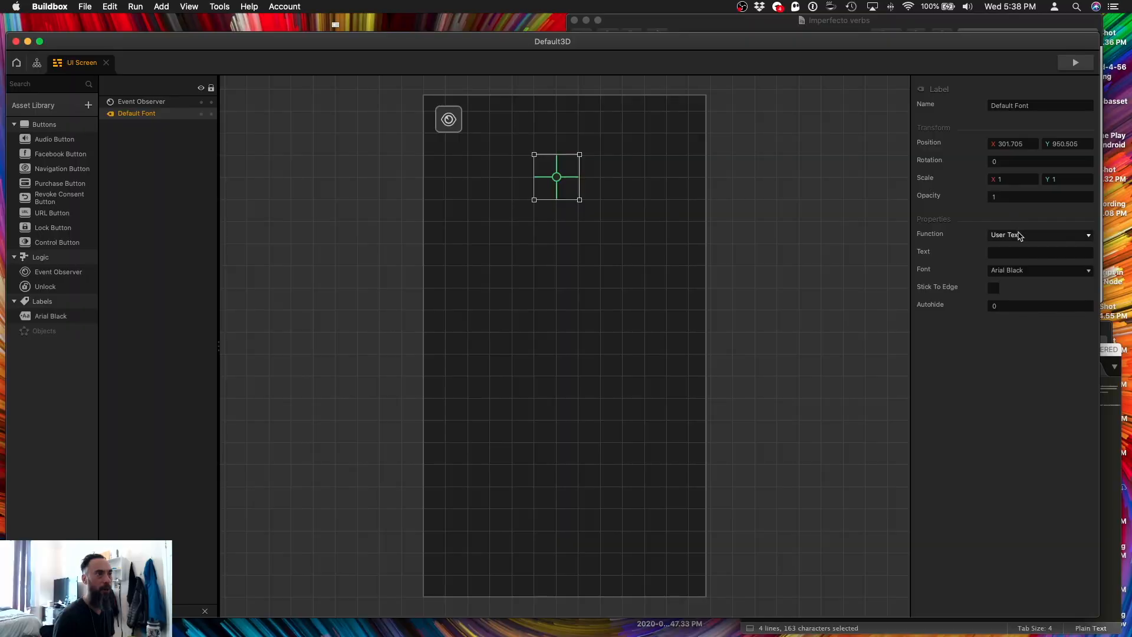
Set the label's function to Score with the Total points amount and Center alignment.
click(1020, 236)
click(1010, 260)
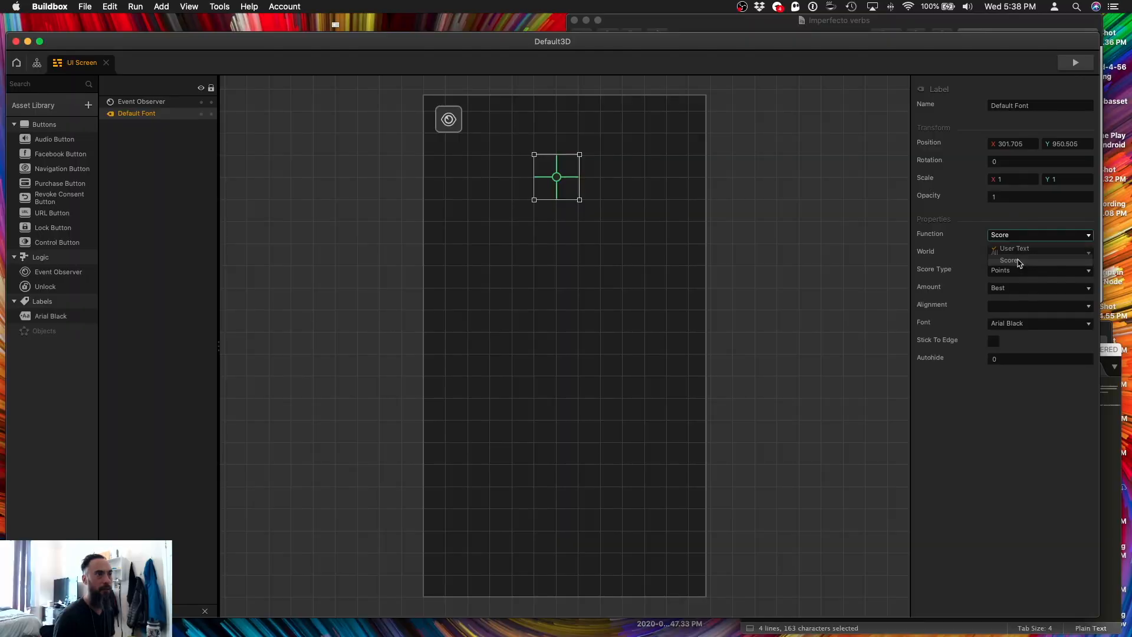
click(1016, 288)
click(1019, 294)
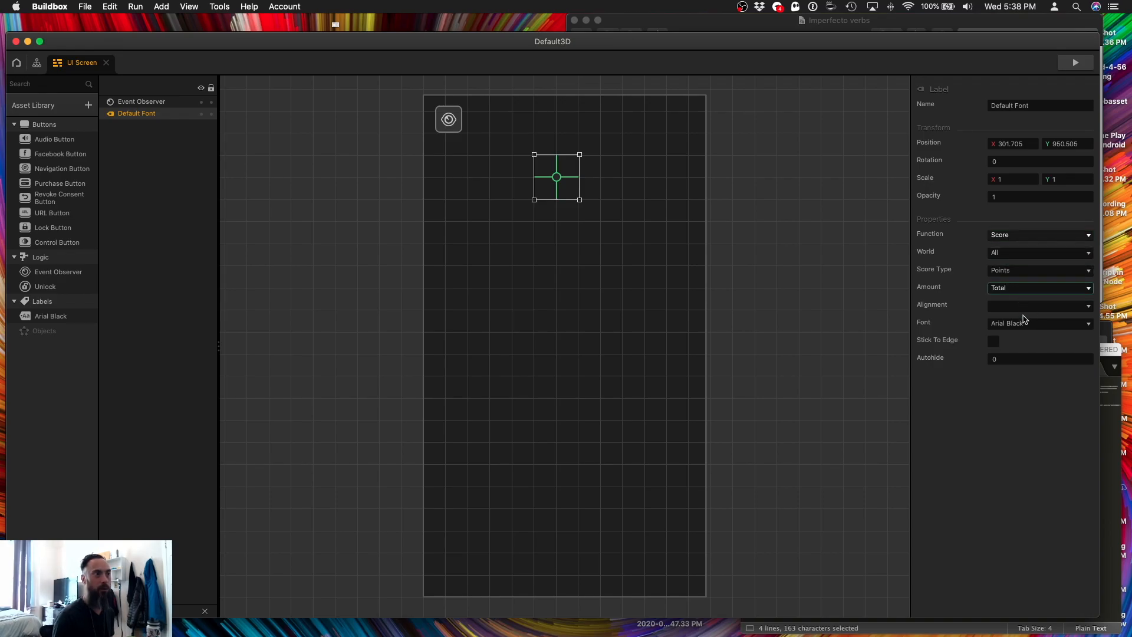
click(1026, 306)
click(1010, 331)
Set the score label's X position to 320 and deselect it.
drag(1024, 144, 999, 144)
text(20)
key(Tab)
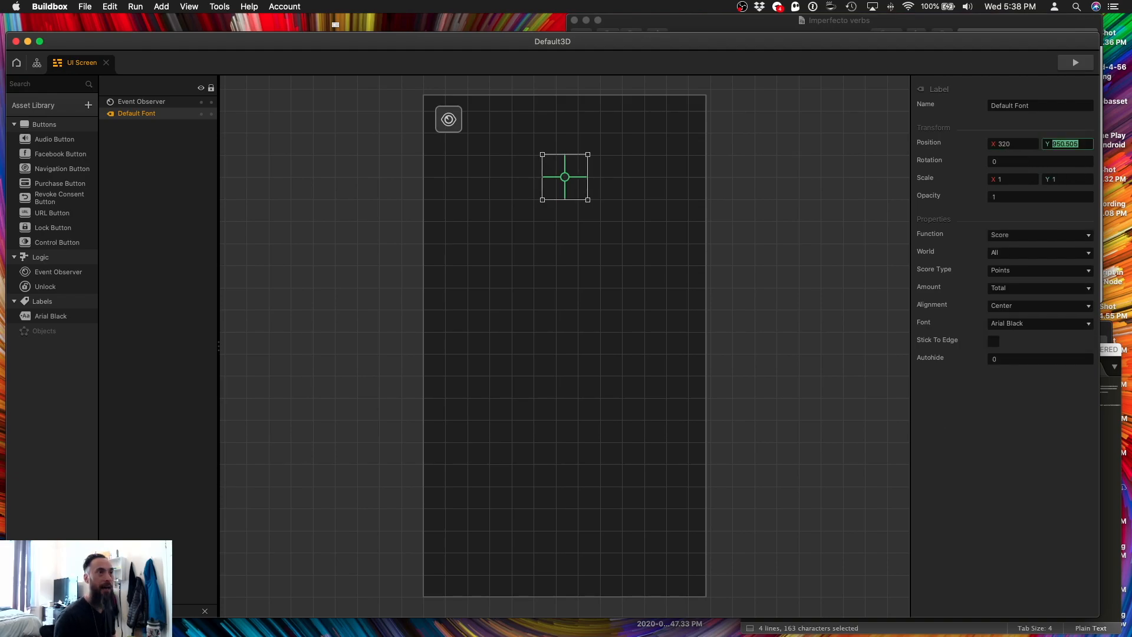
click(817, 286)
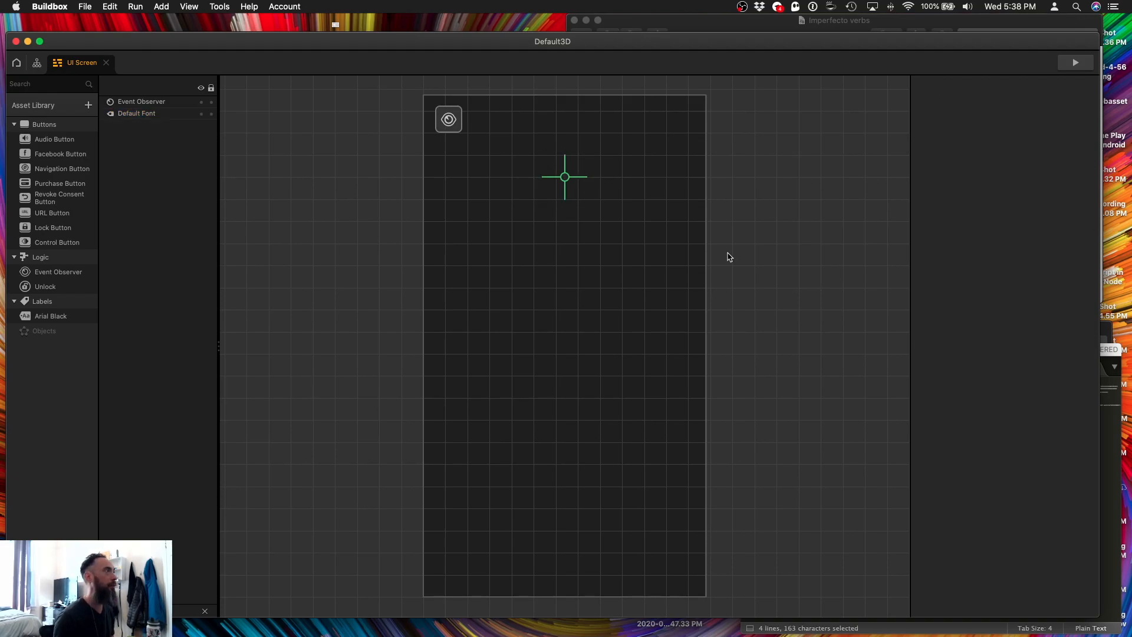
Save the project as "UI Set Up 001" in the Puzzle Youtube Match folder.
click(85, 5)
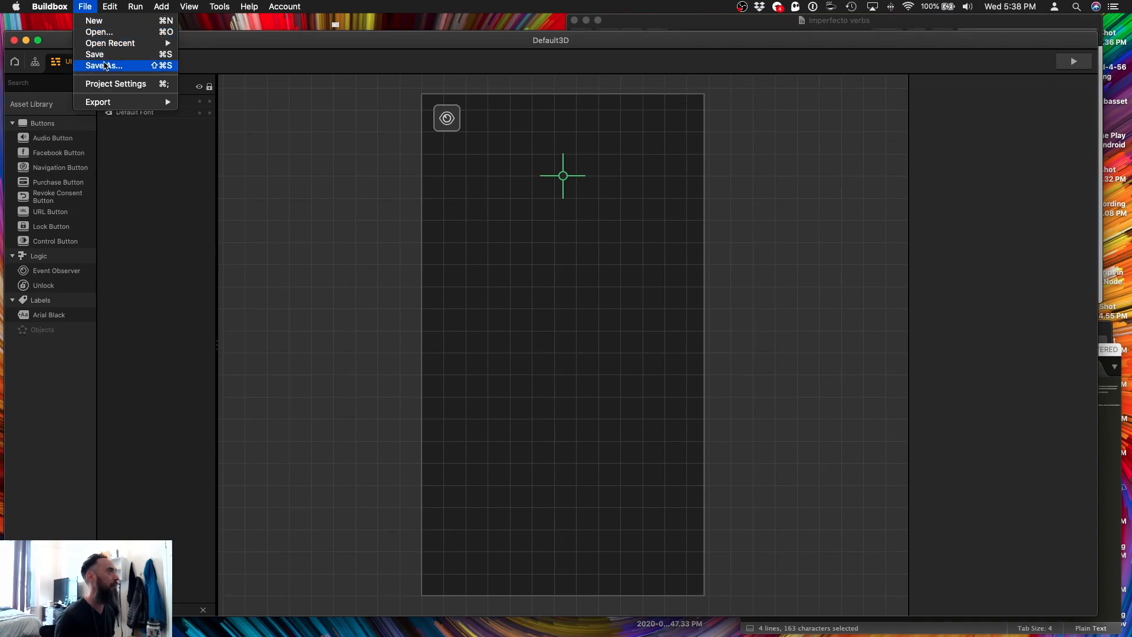
click(106, 66)
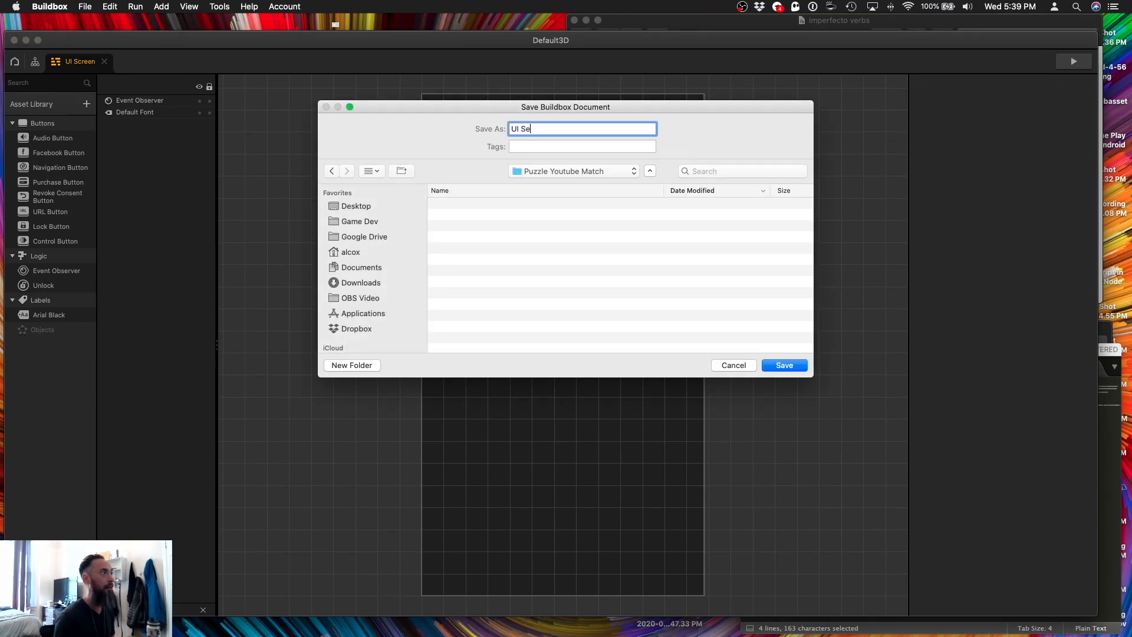
text(Set Up 001)
key(Tab)
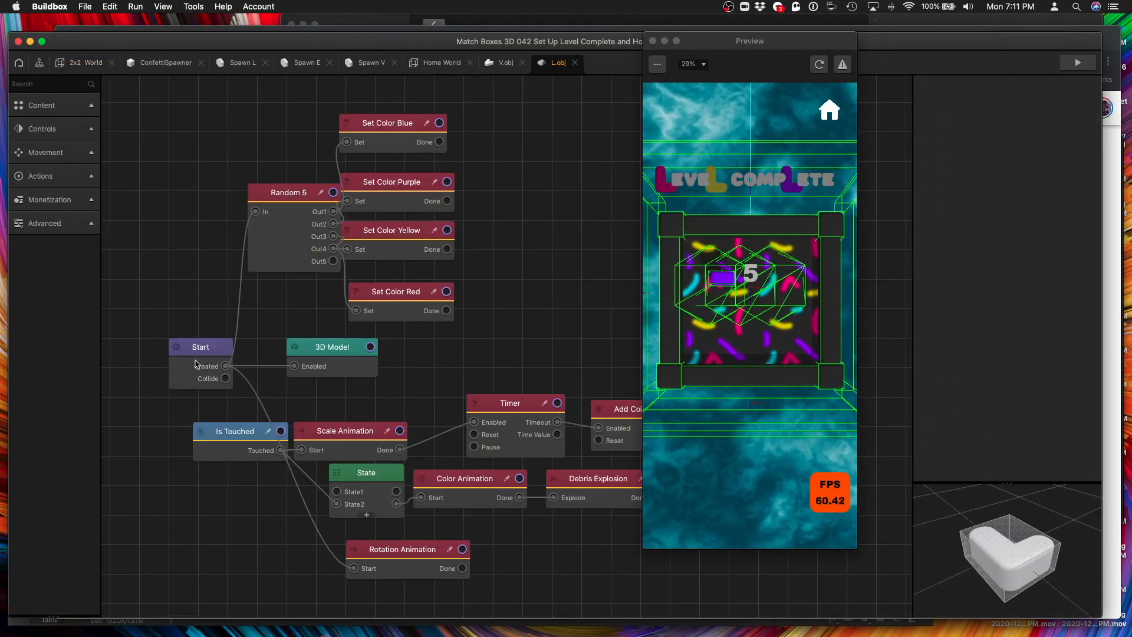
click(200, 359)
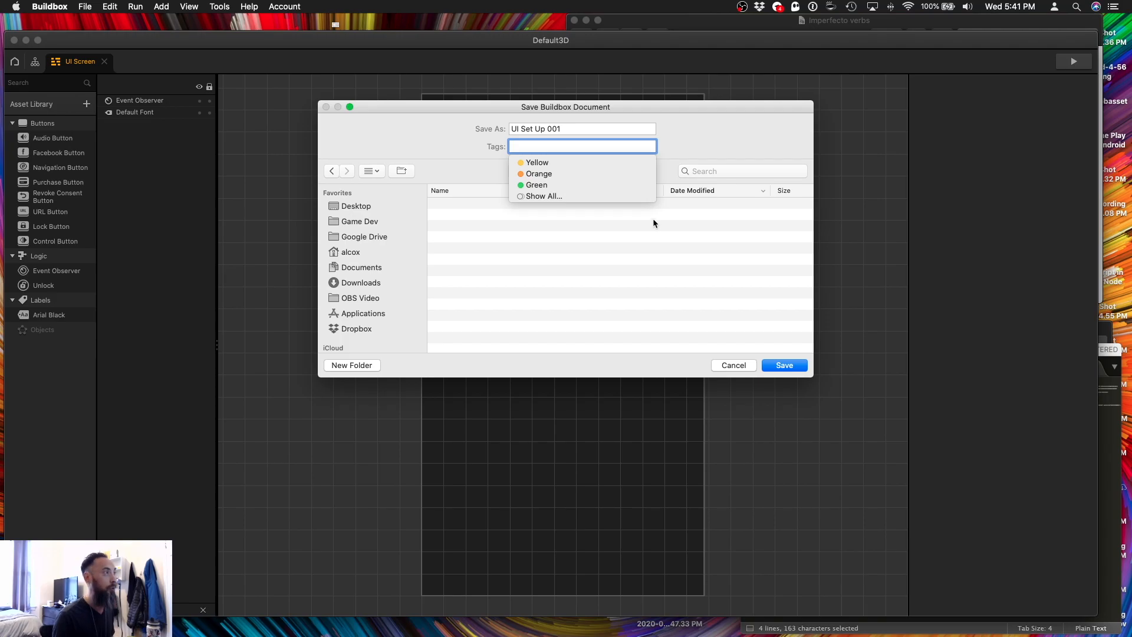
click(798, 365)
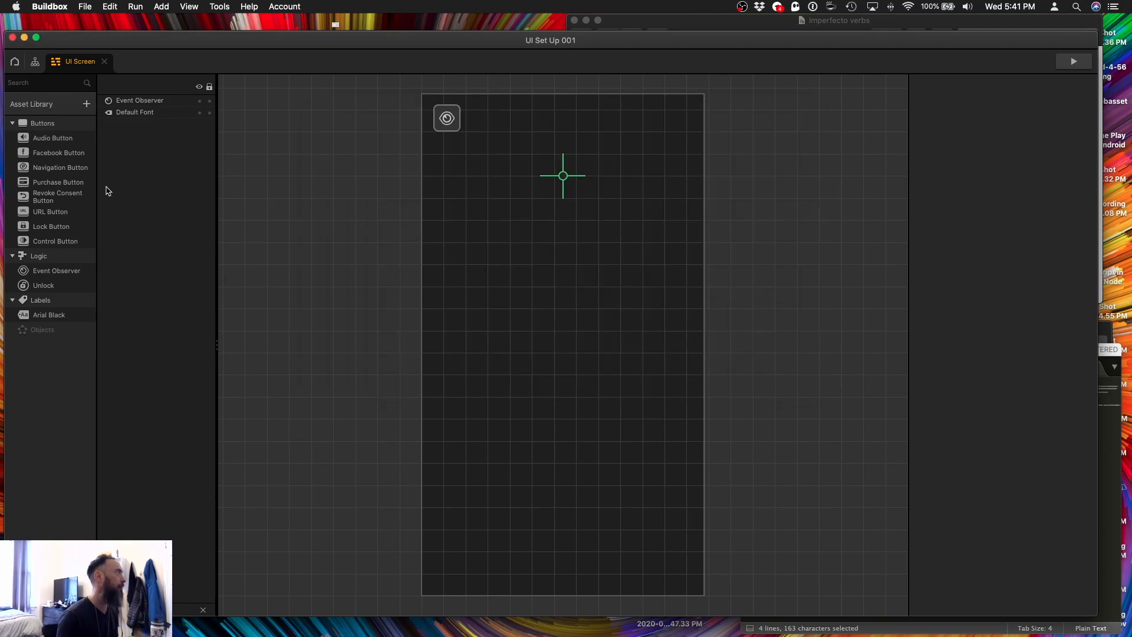
Add a wide Navigation Button across the lower end of the UI screen, set its function to Restart and name it Replay.
drag(59, 167, 729, 538)
drag(405, 511, 412, 534)
click(1055, 437)
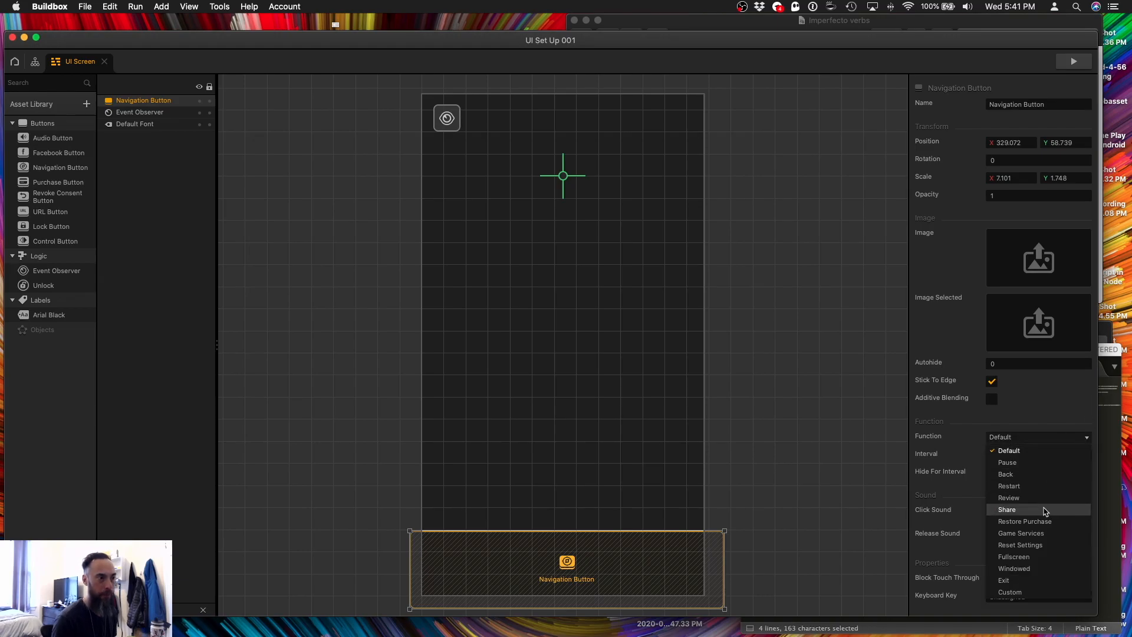
click(1046, 487)
click(1054, 104)
text(Replay)
key(Tab)
Place an Arial Black label over the Replay button and set its X position to 320.
drag(55, 319, 617, 487)
drag(618, 489, 559, 562)
click(1014, 143)
text(32)
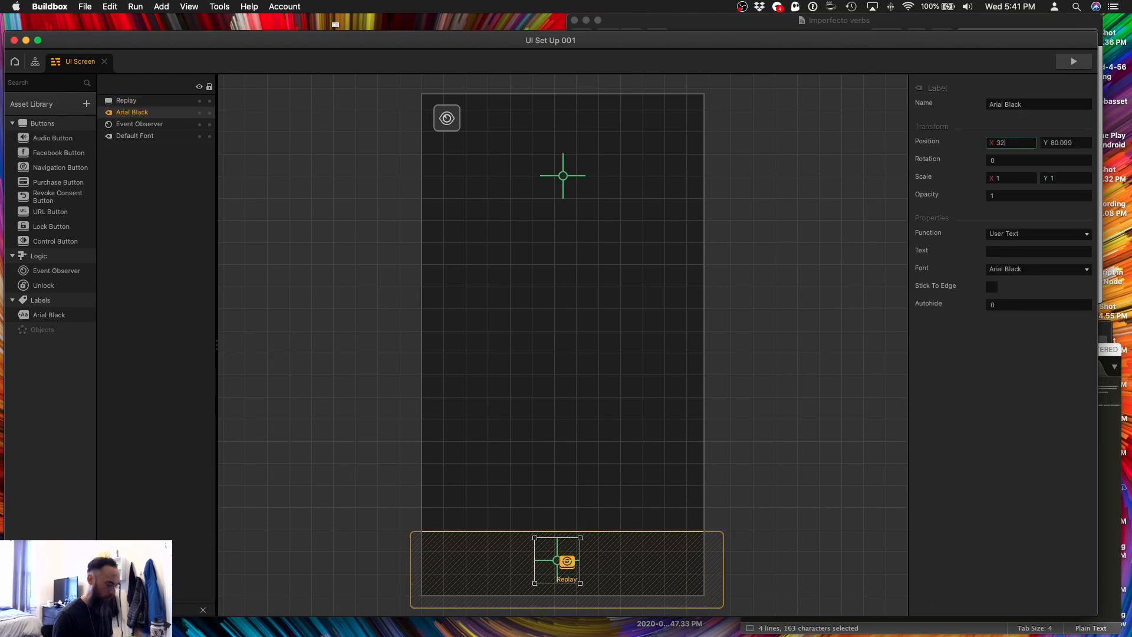
text(0)
key(Tab)
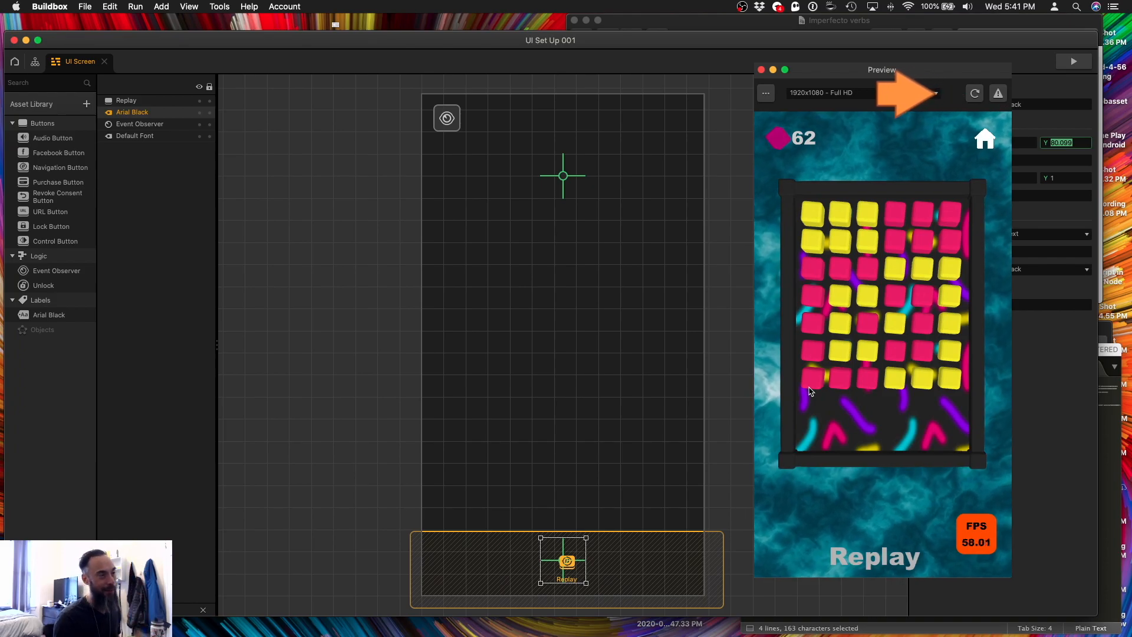
In the node map, connect the 3D World's UI output to UI Screen and UI Screen's Event Observer output to Level Complete.
key(ctrl+Up)
key(ctrl+Up)
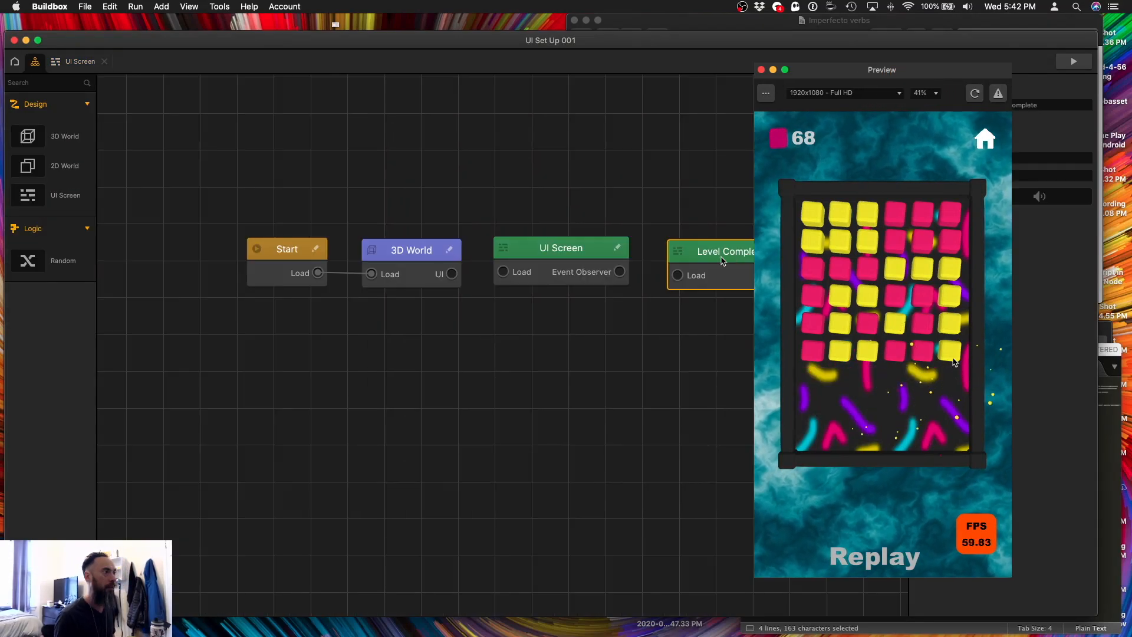
drag(571, 249, 568, 253)
drag(500, 275, 452, 275)
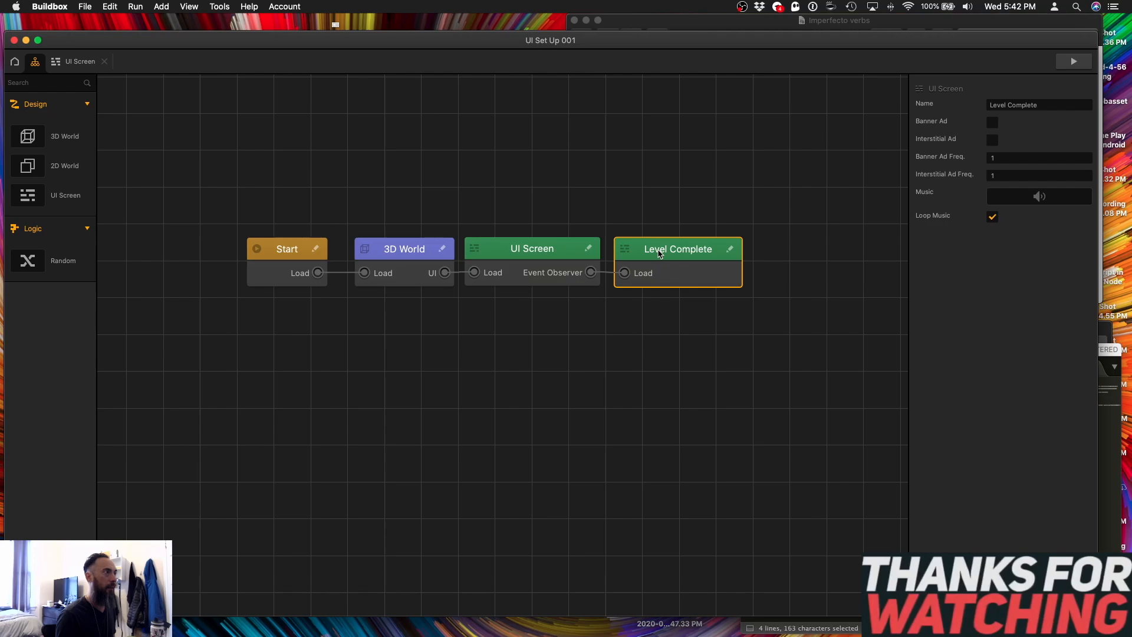
Open the Level Complete screen and add an Arial Black label reading "Level Complete" at X 320, Y 950.
double_click(658, 249)
drag(46, 319, 549, 232)
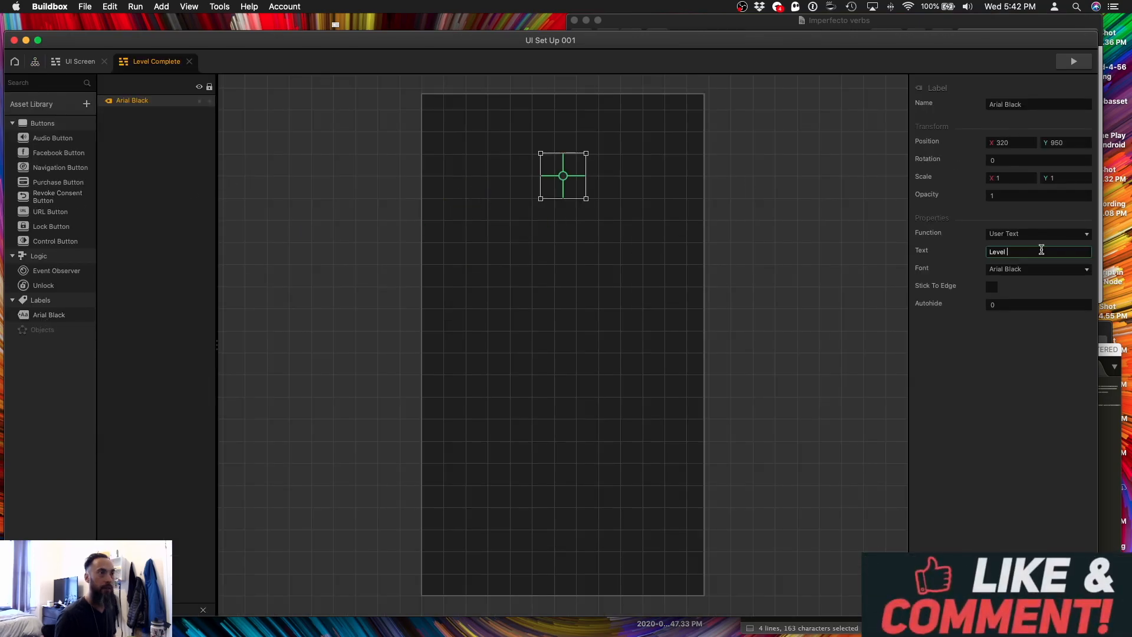
text(Complete)
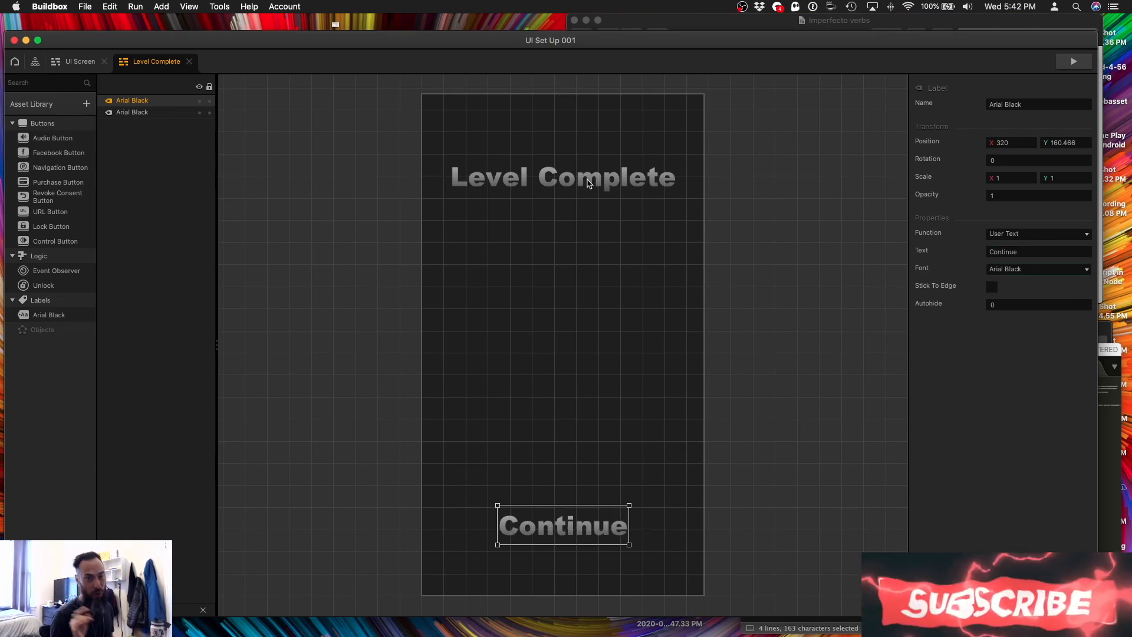
Move the Continue label to about Y 164 and duplicate it below the Level Complete title at about Y 735.
click(519, 425)
mouse_move(548, 525)
mouse_down()
mouse_move(572, 374)
mouse_move(563, 240)
mouse_move(548, 470)
mouse_move(554, 455)
mouse_move(561, 247)
mouse_move(498, 555)
mouse_move(557, 565)
mouse_move(579, 556)
mouse_move(529, 545)
mouse_move(571, 551)
mouse_move(570, 529)
mouse_up()
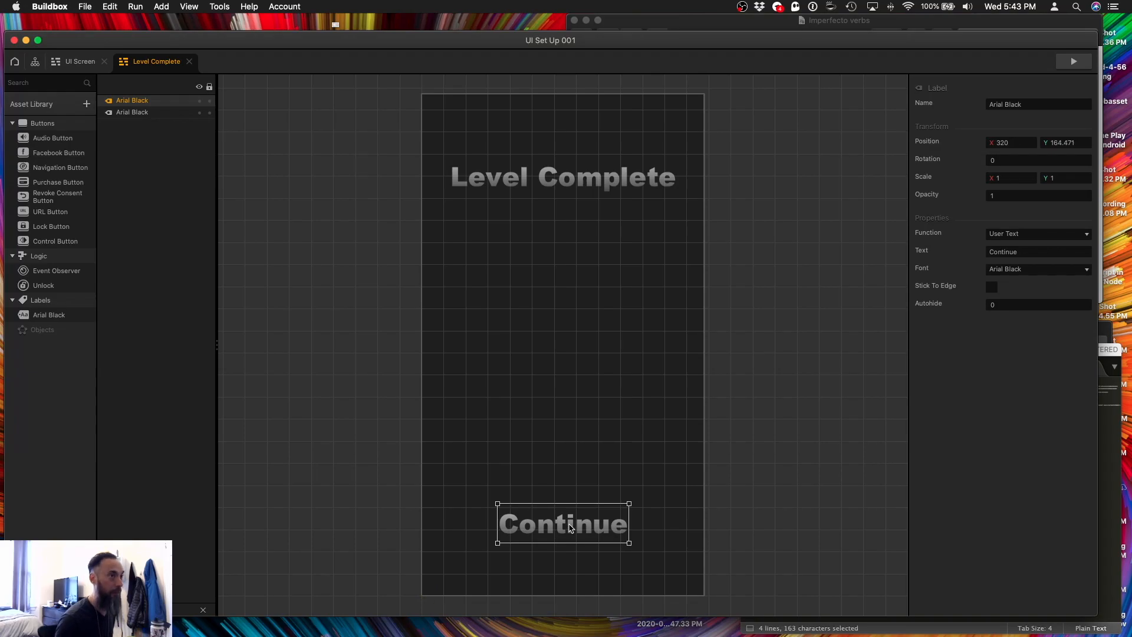
right_click(606, 522)
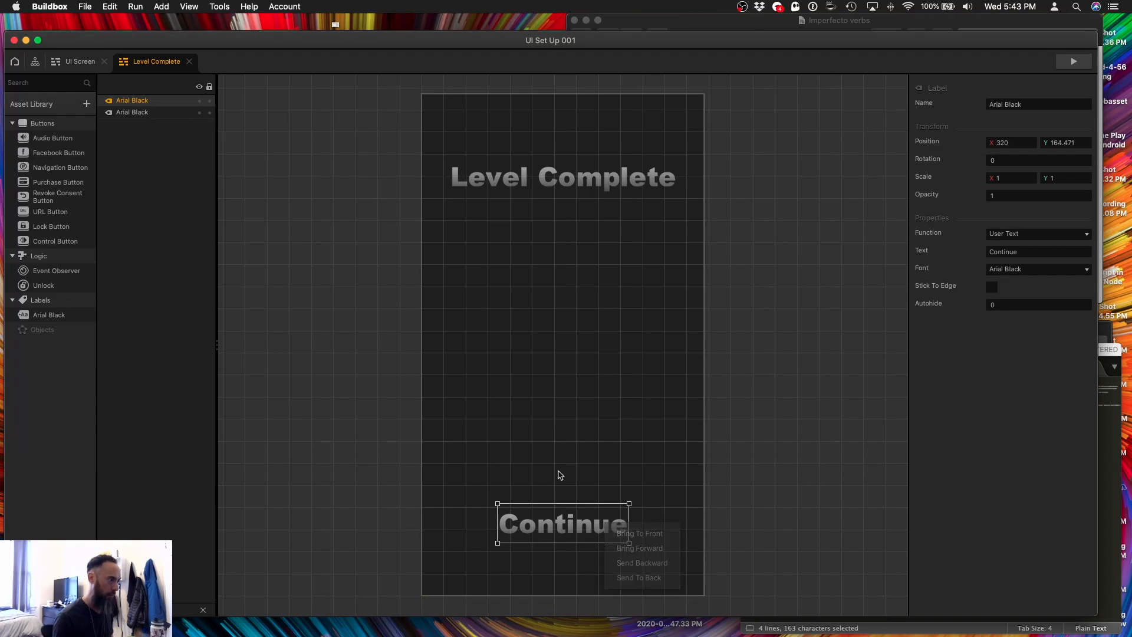
alt+drag(571, 525, 575, 274)
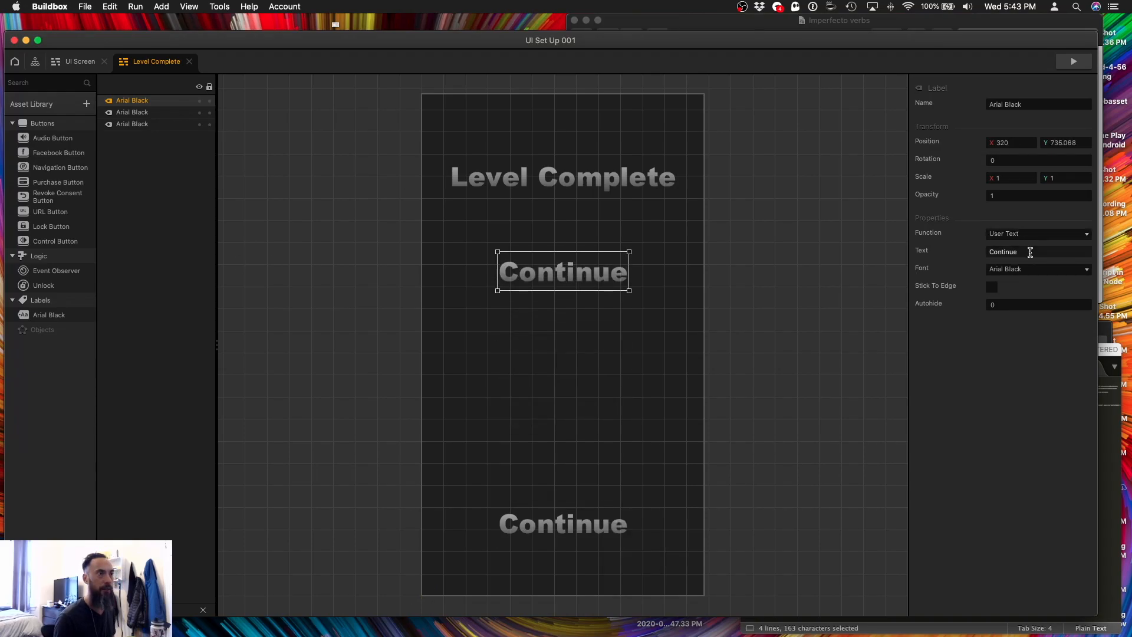
Change the duplicated label's function to Score and open its Amount options.
click(1038, 234)
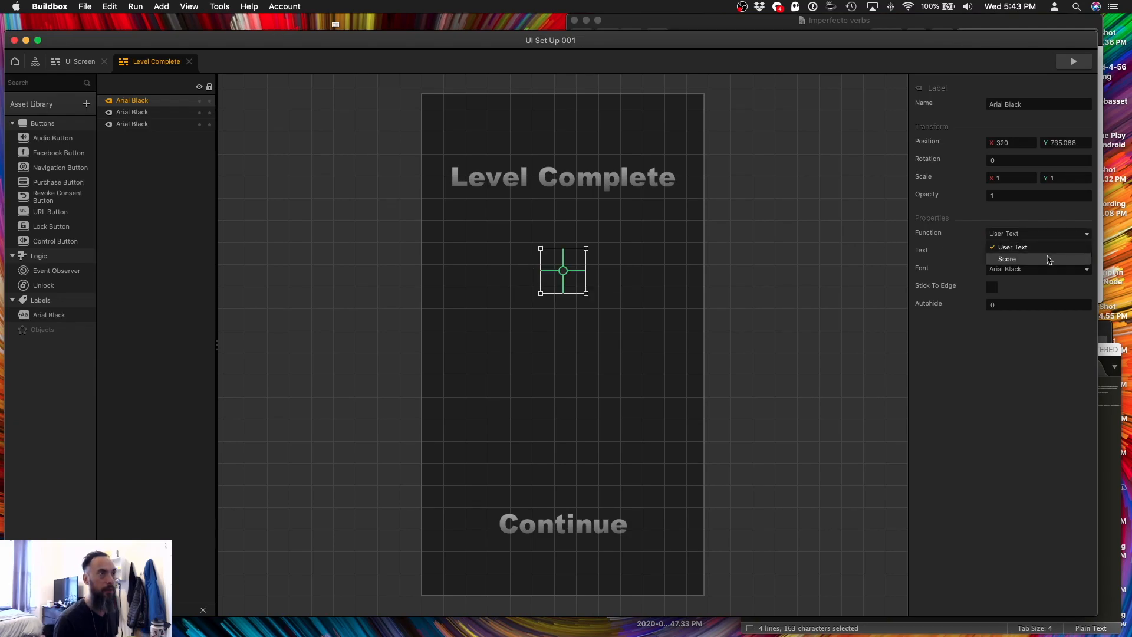
click(1041, 257)
click(1032, 286)
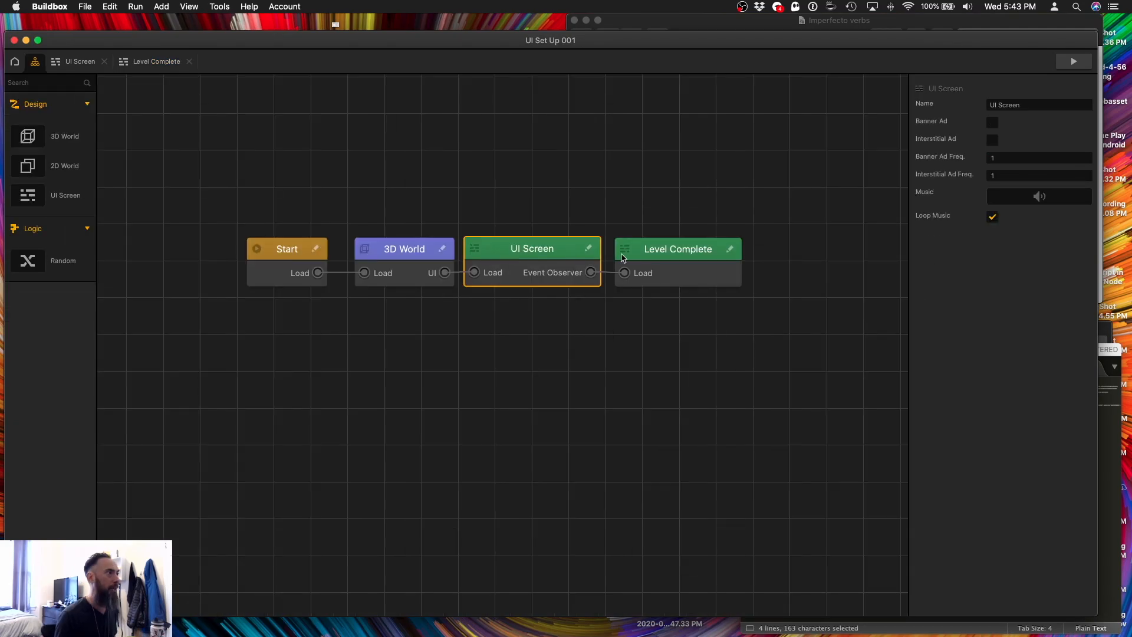
Open the 3D World, find Rcube.obj with a system search for "rcube", import it and raise it above the cube to Y 4.
double_click(394, 250)
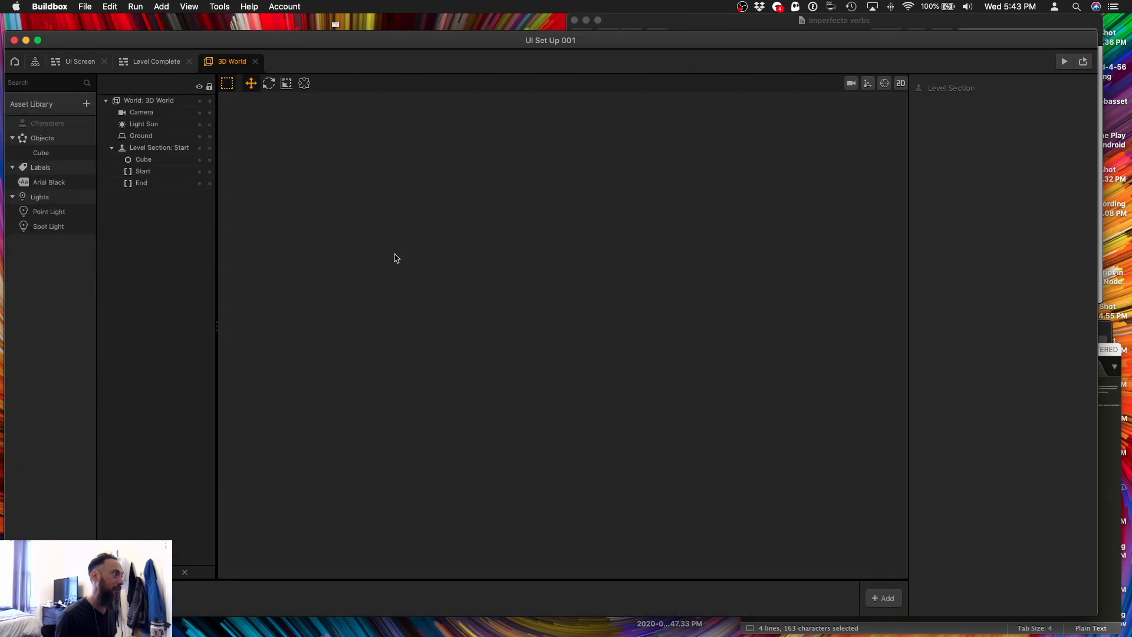
click(502, 312)
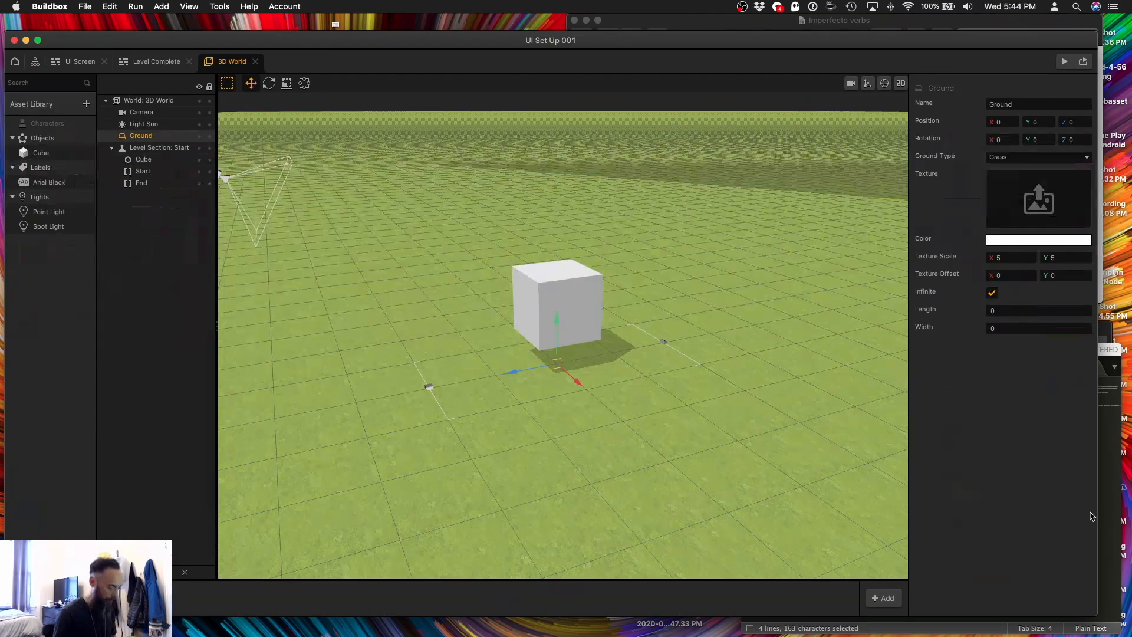
key(super+space)
text(rub)
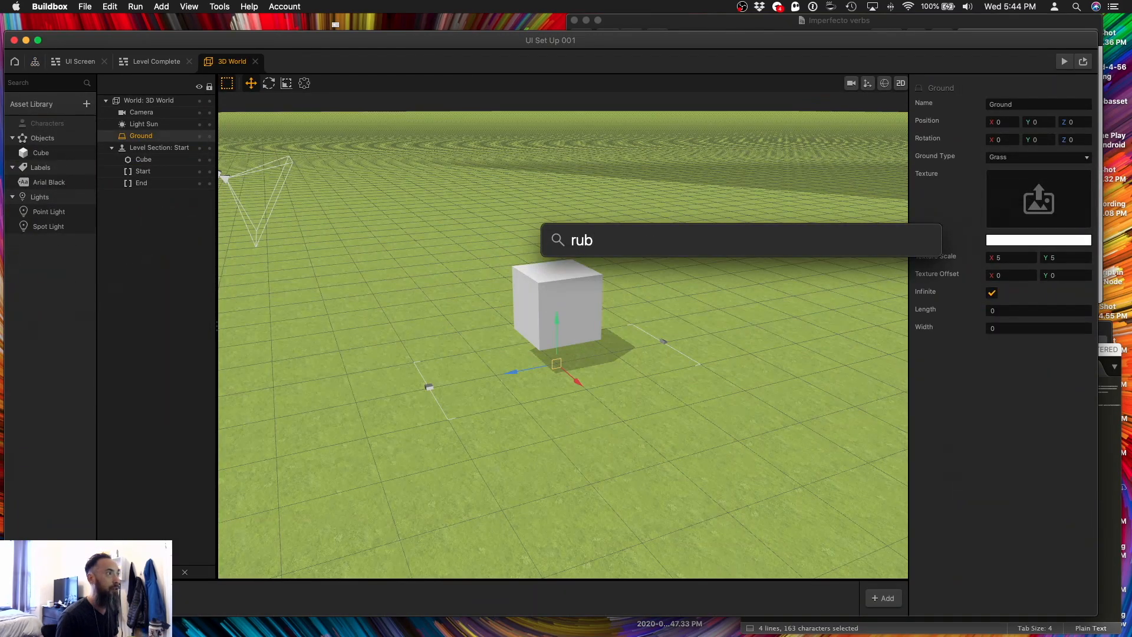
key(BackSpace)
key(BackSpace)
text(cube)
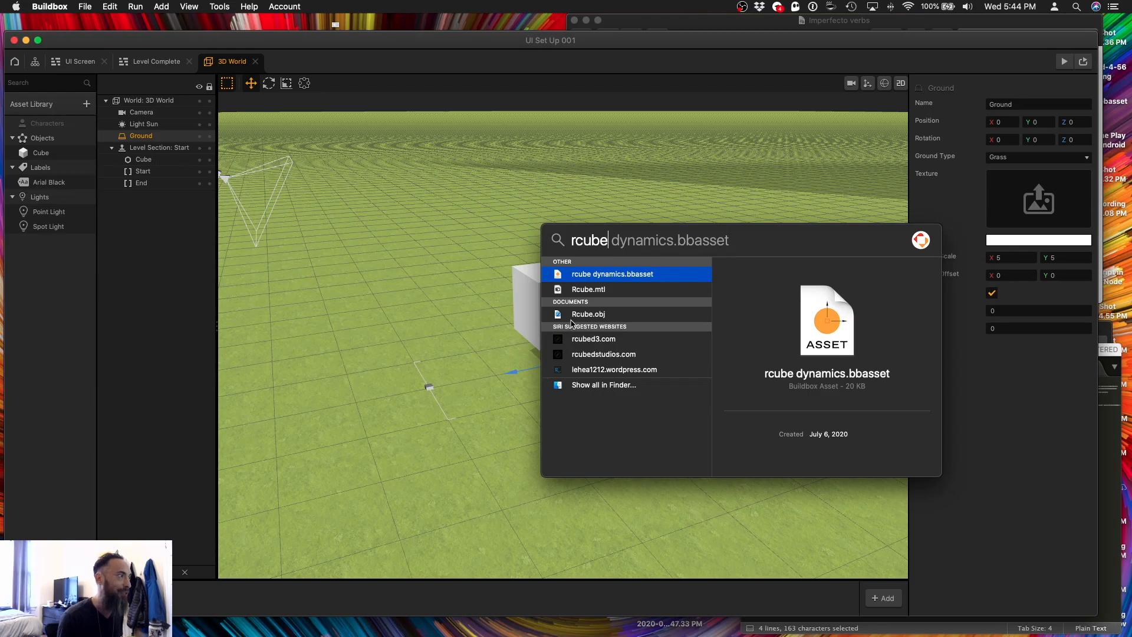
drag(585, 314, 720, 519)
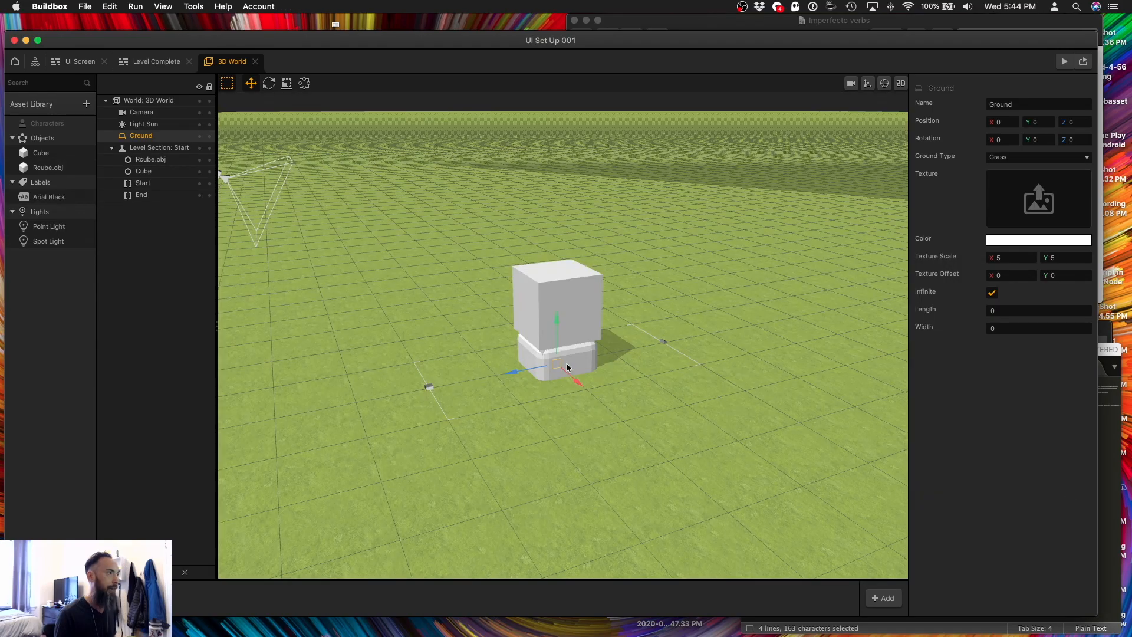
drag(554, 320, 537, 201)
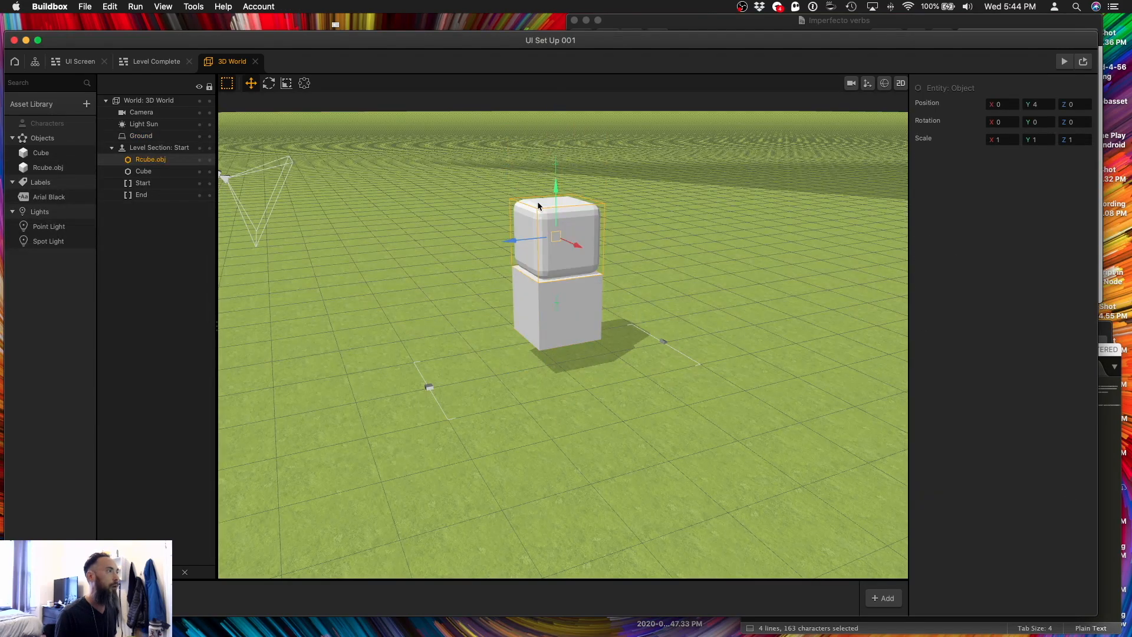
Look over the Asset Library shapes and the UI screen, return to the 3D World and select the lower cube.
click(32, 104)
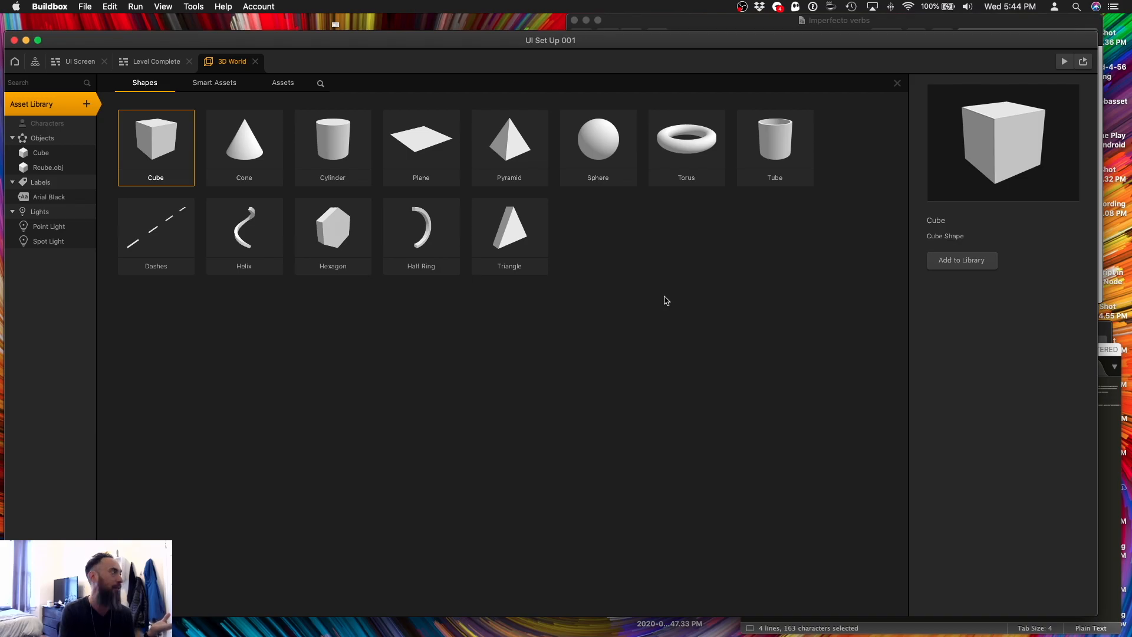
click(79, 61)
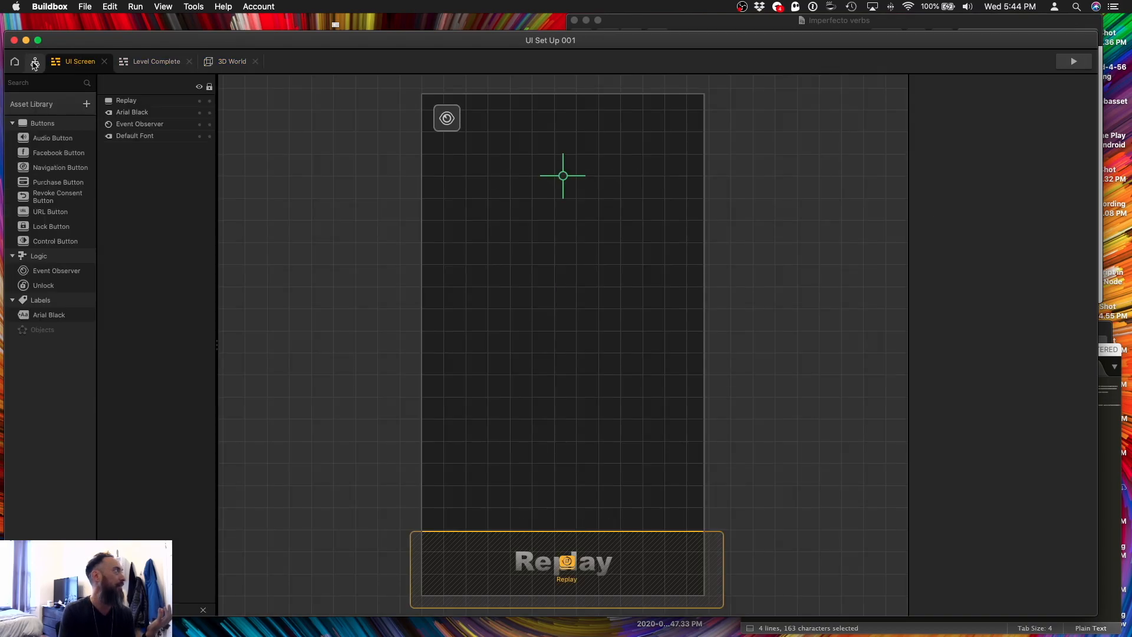
click(35, 62)
double_click(401, 258)
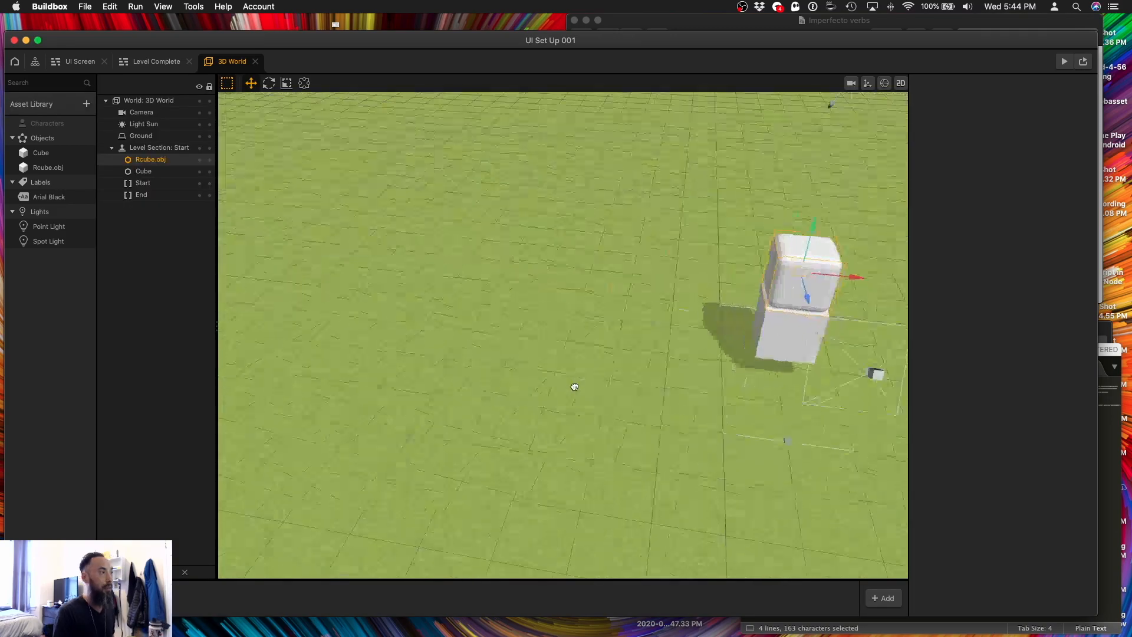
right_drag(574, 387, 397, 349)
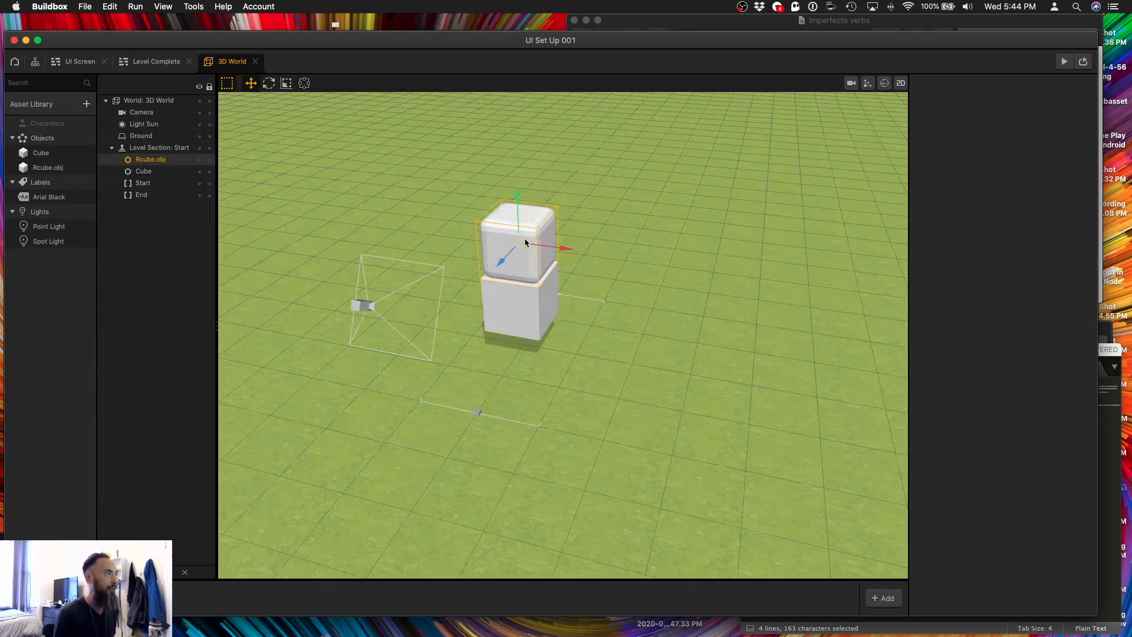
click(531, 318)
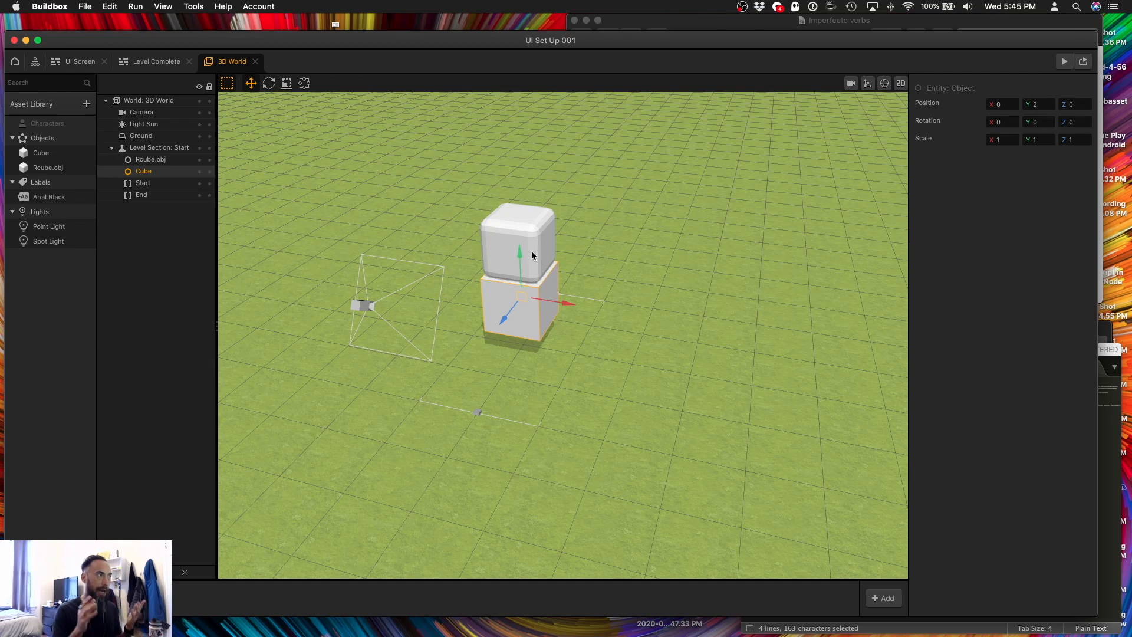
Add a new level section to the 3D World and return to the Start section.
click(533, 255)
click(514, 315)
right_drag(514, 315, 554, 309)
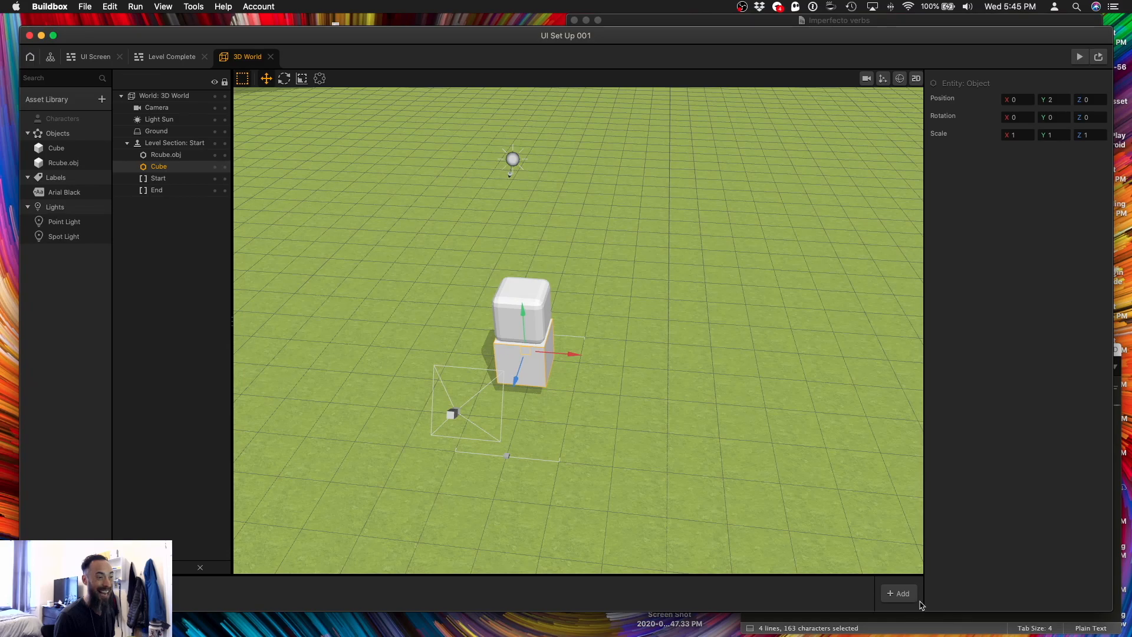
click(903, 597)
click(71, 594)
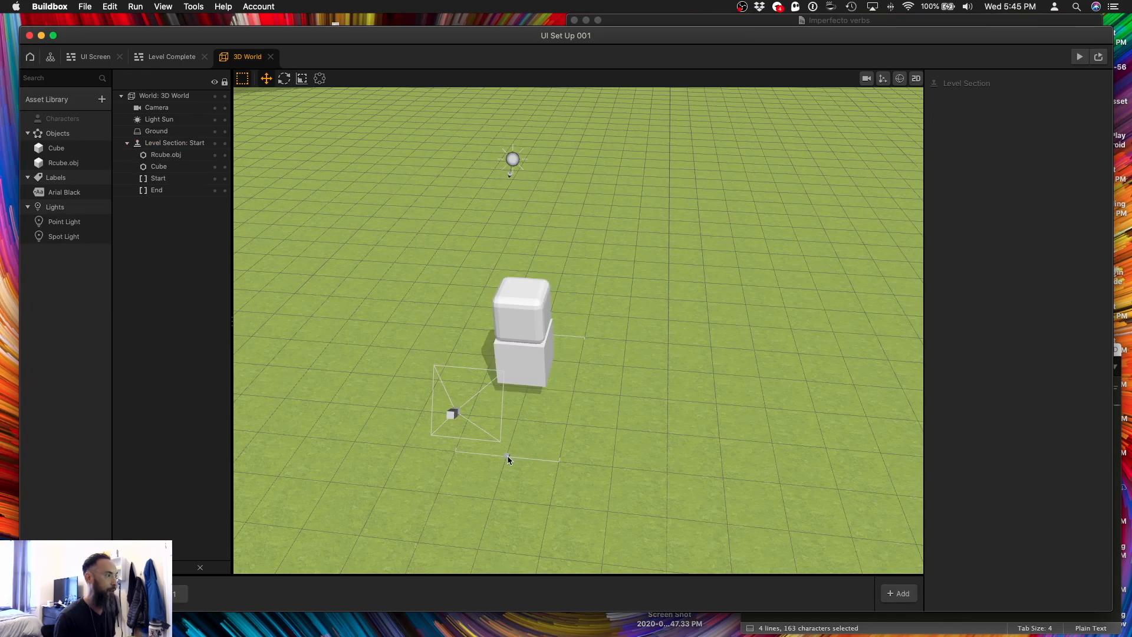
Set the Start section's End border to position Z 0.
click(508, 457)
scroll(321, 419, up, 5)
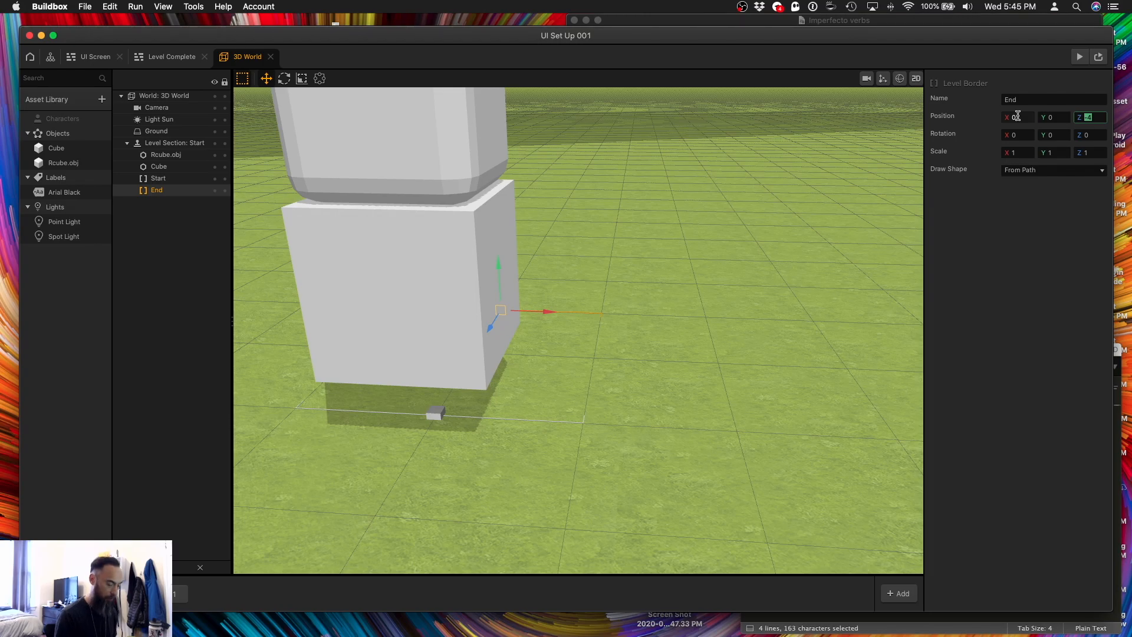
click(161, 191)
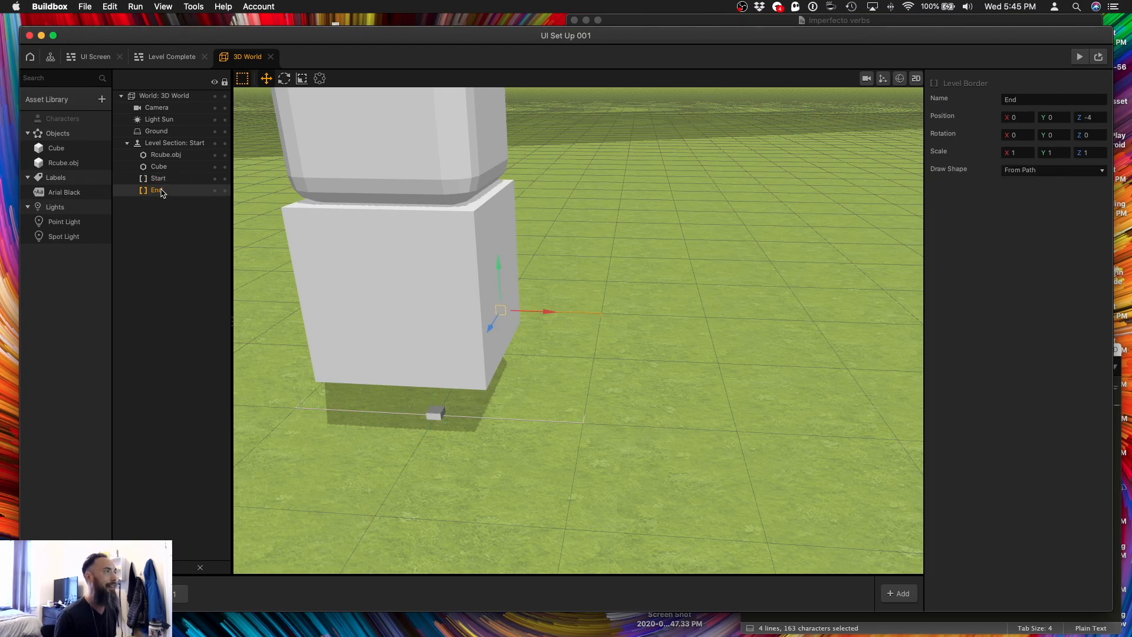
click(1105, 115)
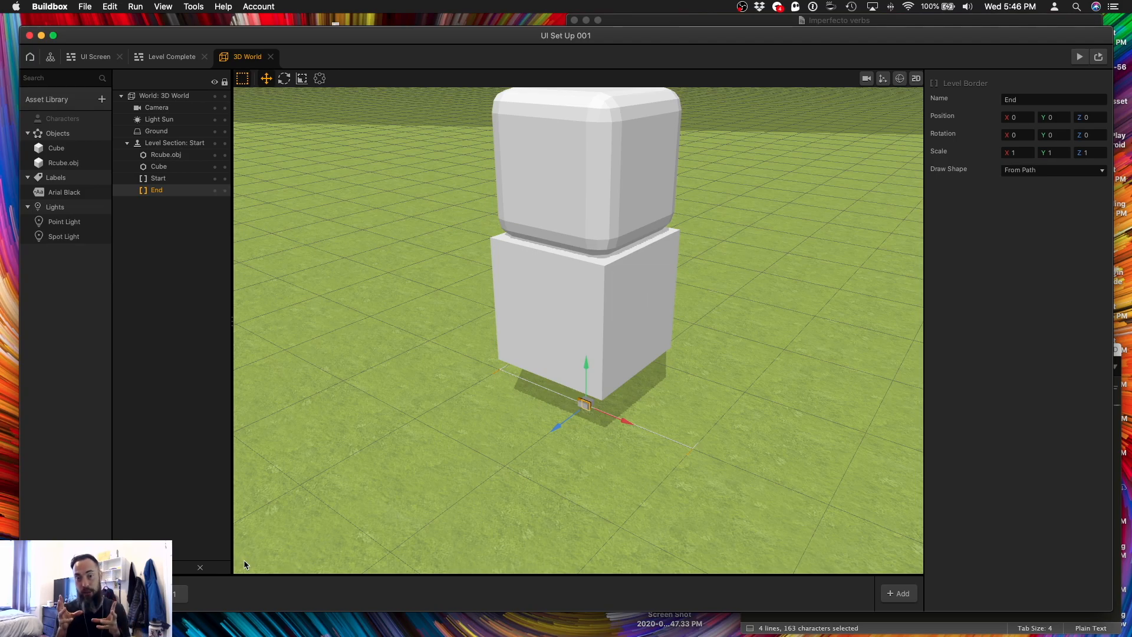
Switch to Chrome, find Coolors with a color palette search and open the purple, pink, yellow, blue and turquoise trending palette.
key(ctrl+Up)
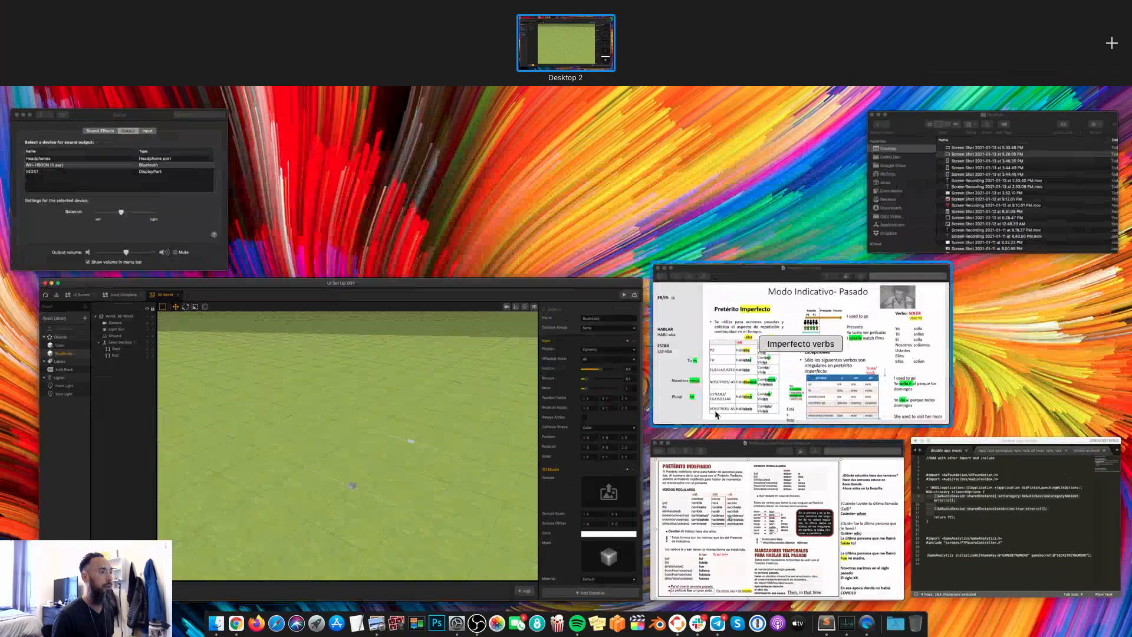
click(241, 630)
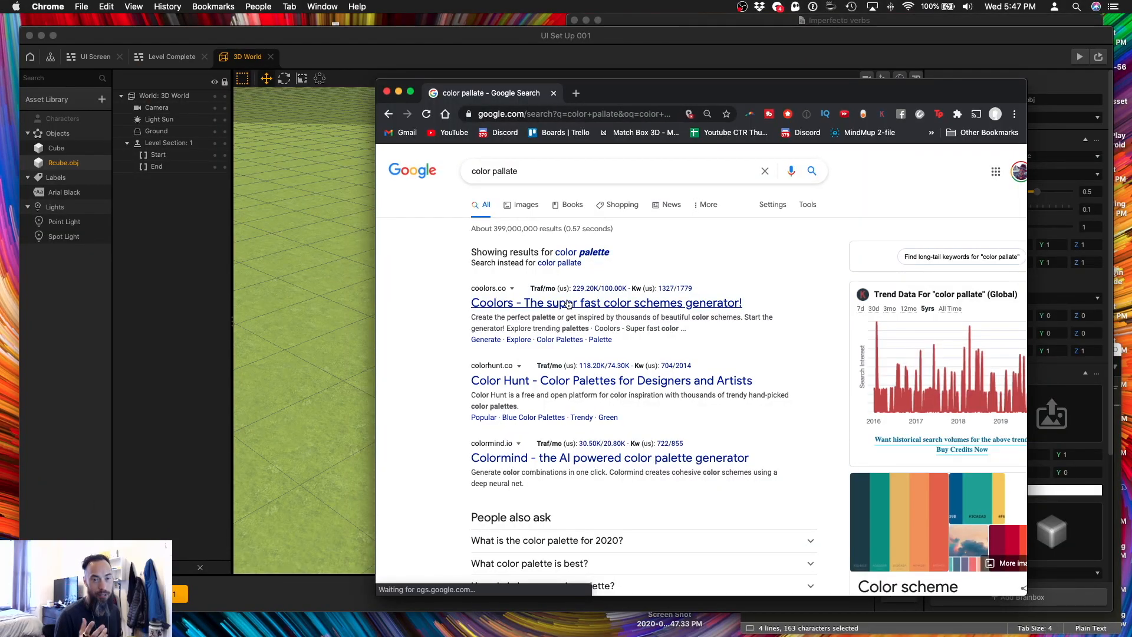
click(568, 304)
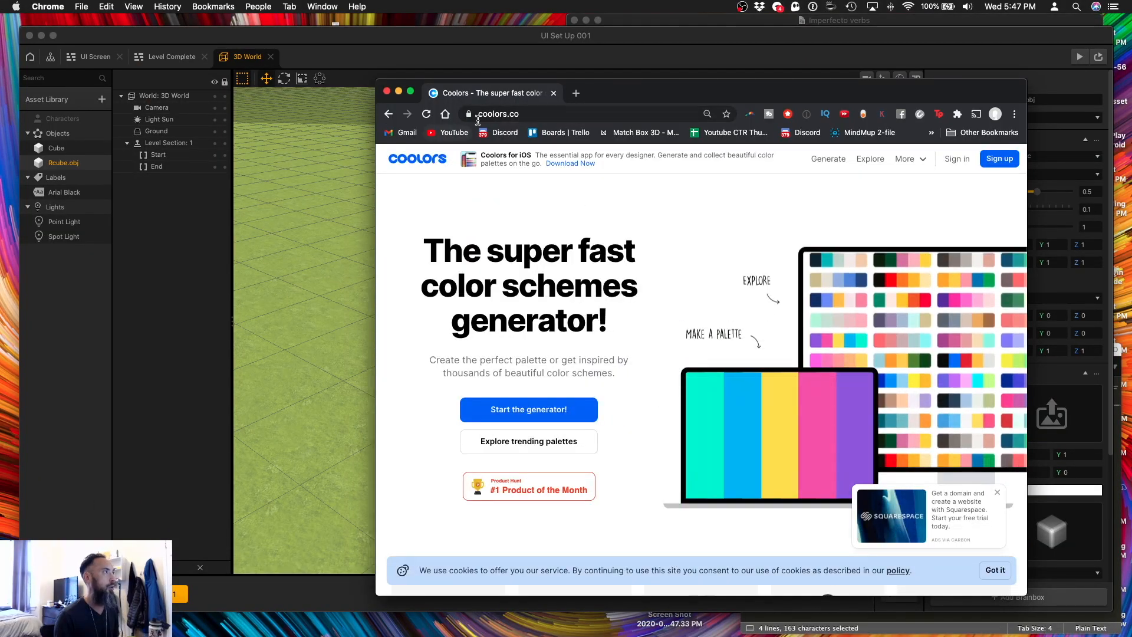
scroll(520, 169, down, 5)
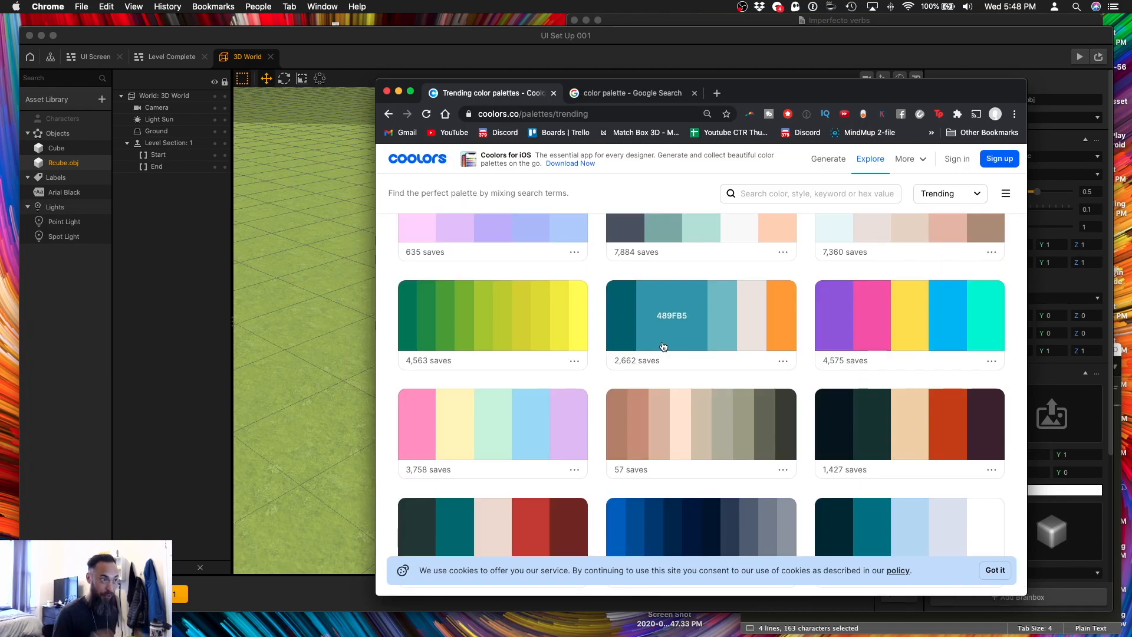
click(882, 324)
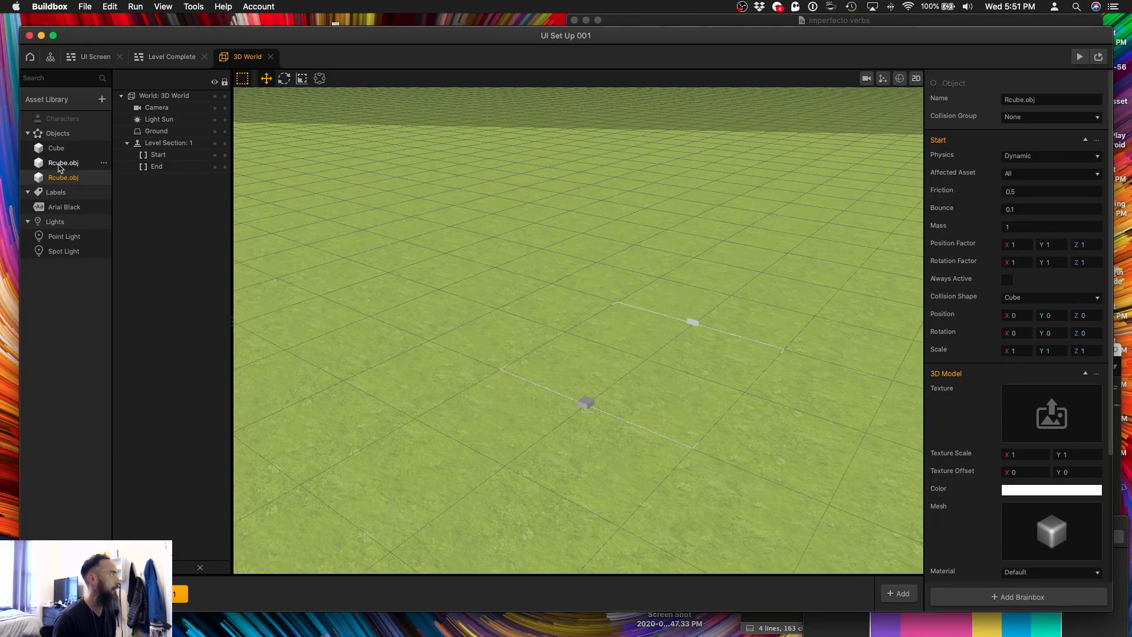
Rename the first Rcube.obj asset as Wall and set its color to dark gray.
click(1081, 99)
text(Wall)
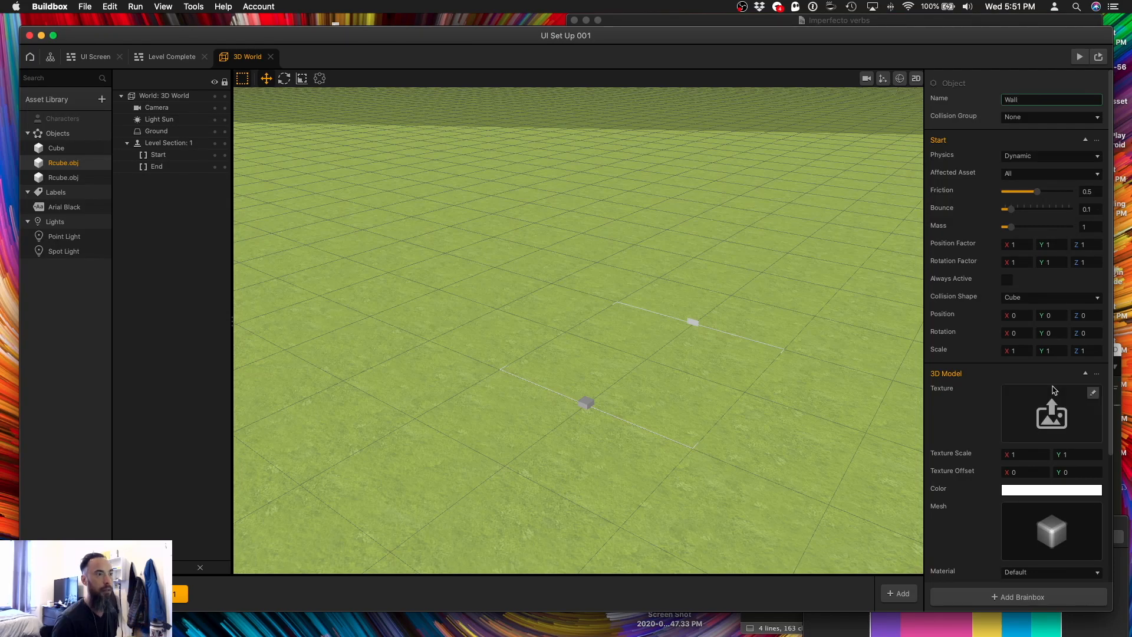
click(1038, 490)
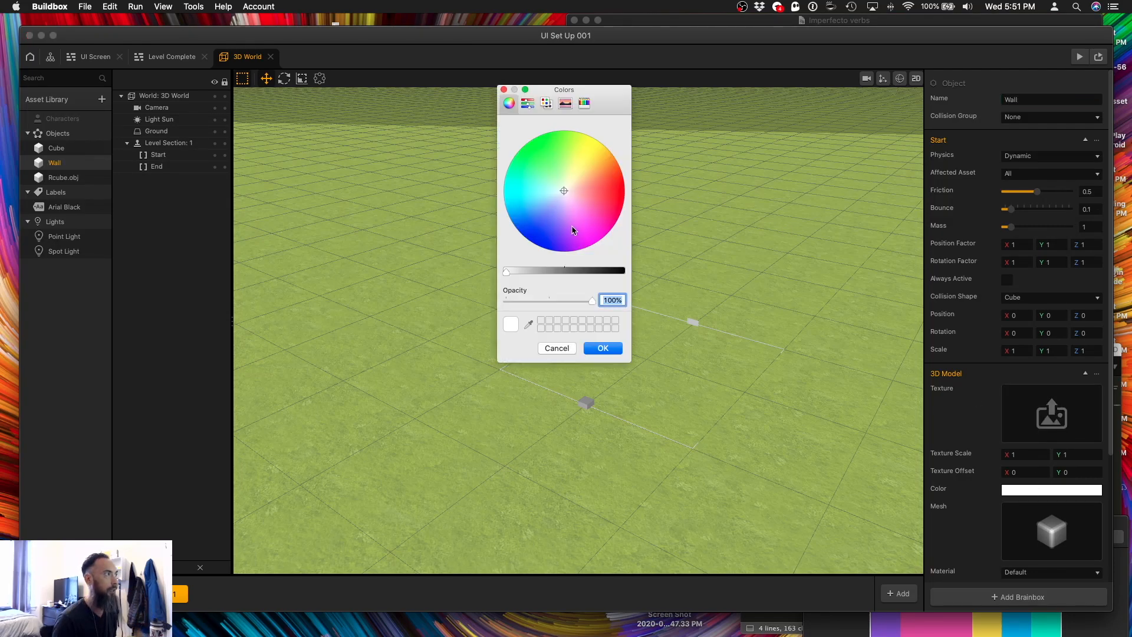
click(603, 348)
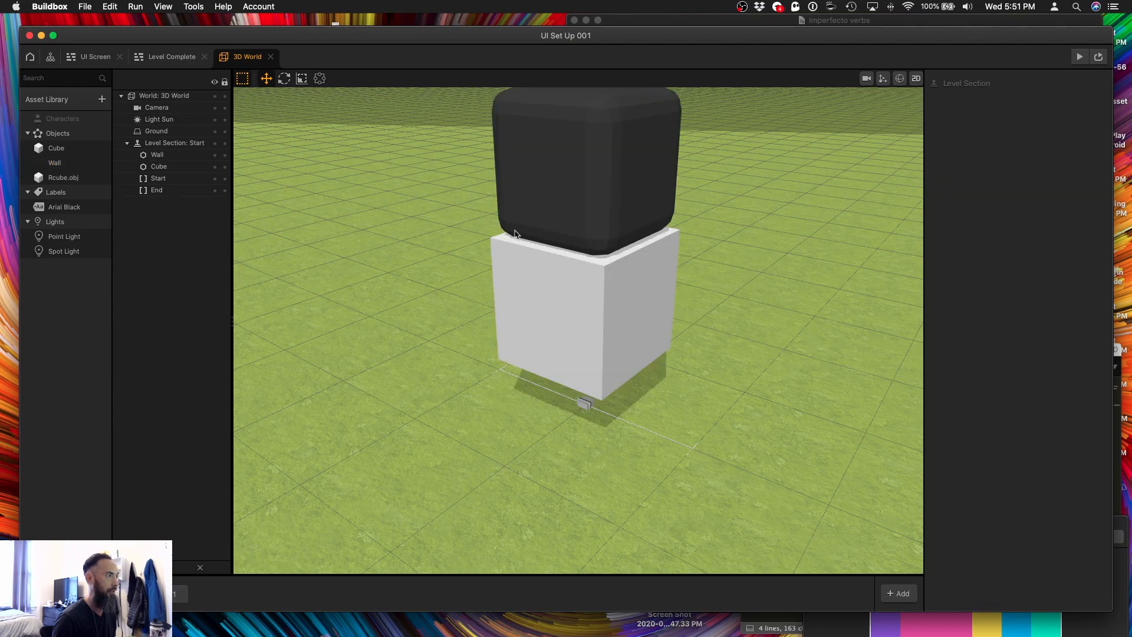
Delete the white Cube and the Wall block from the Start section and open level section 1.
click(515, 234)
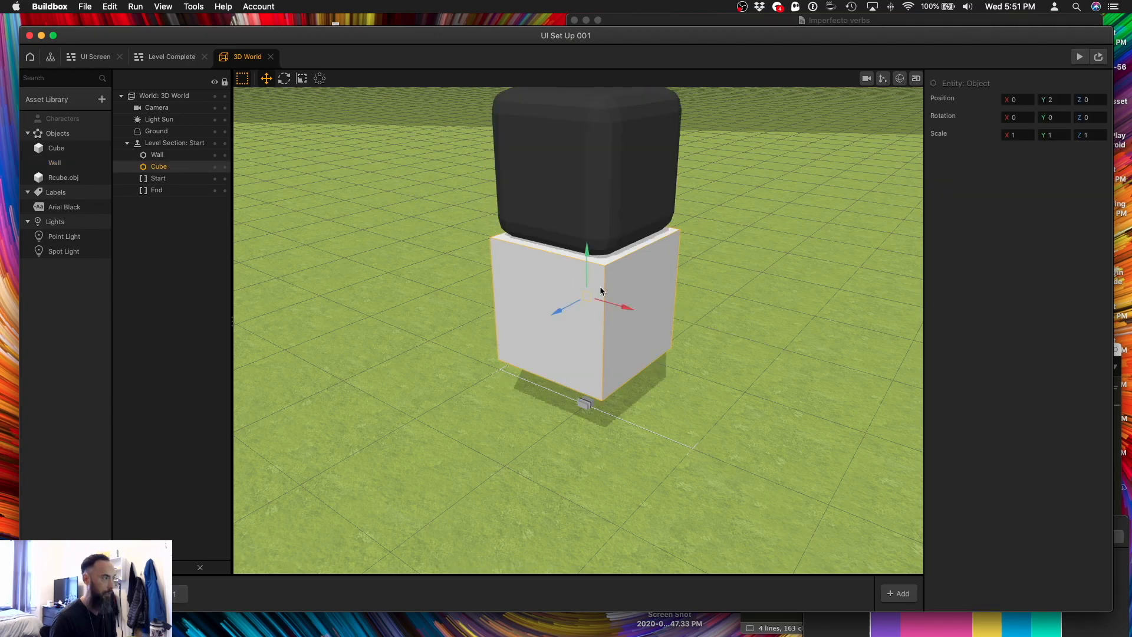
key(BackSpace)
click(596, 209)
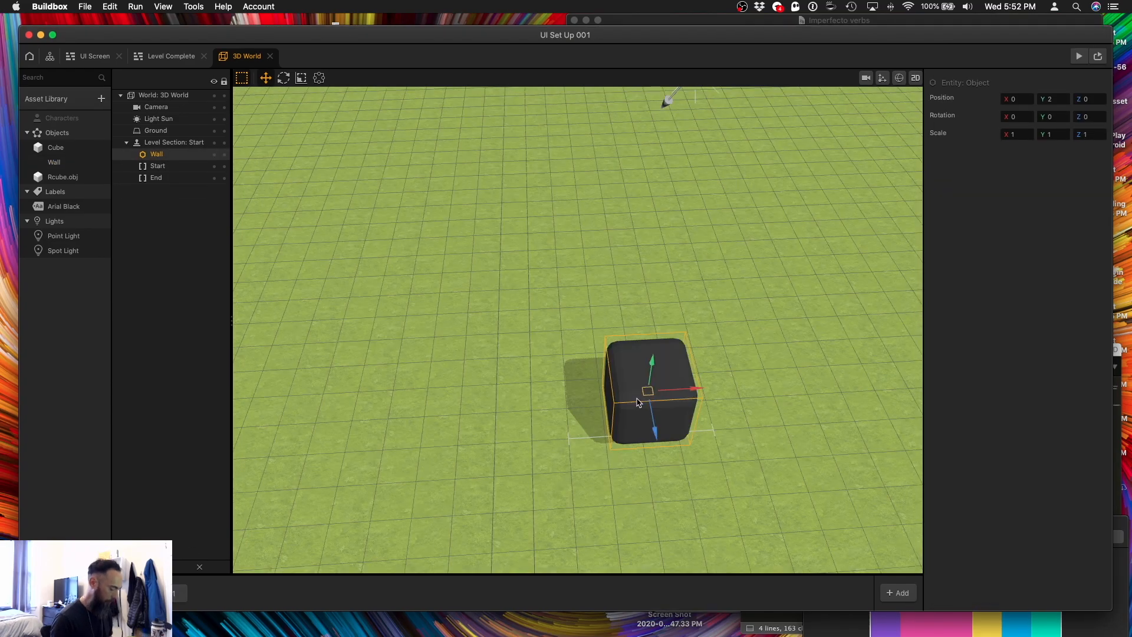
key(BackSpace)
click(178, 592)
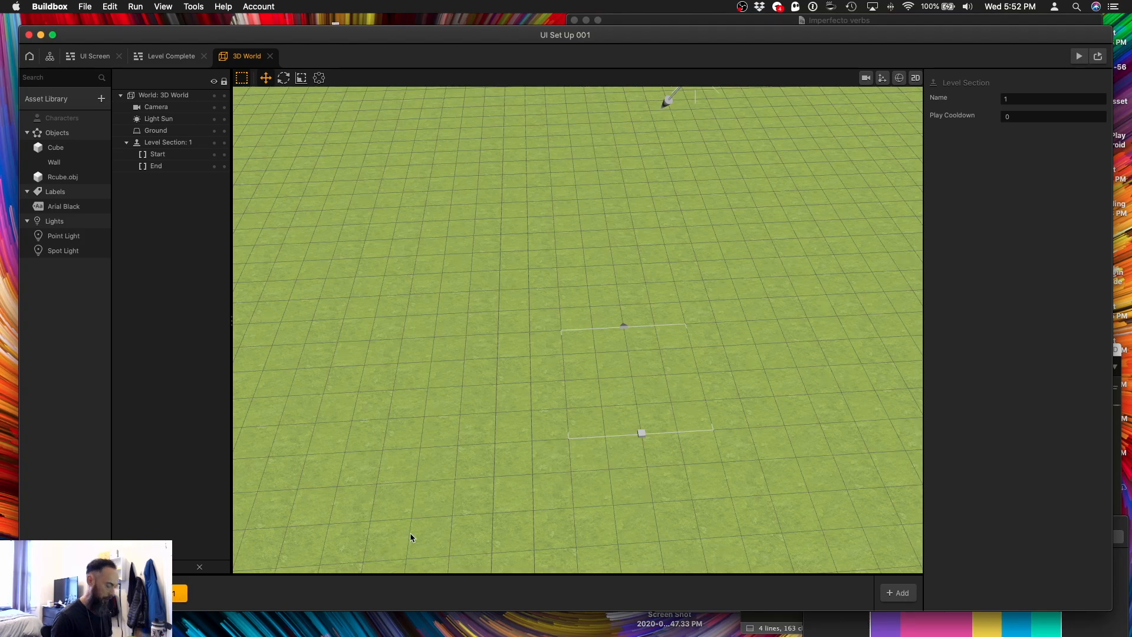
In section 1, place a Wall block at Z -1 and move the End border onto the Start border.
click(169, 166)
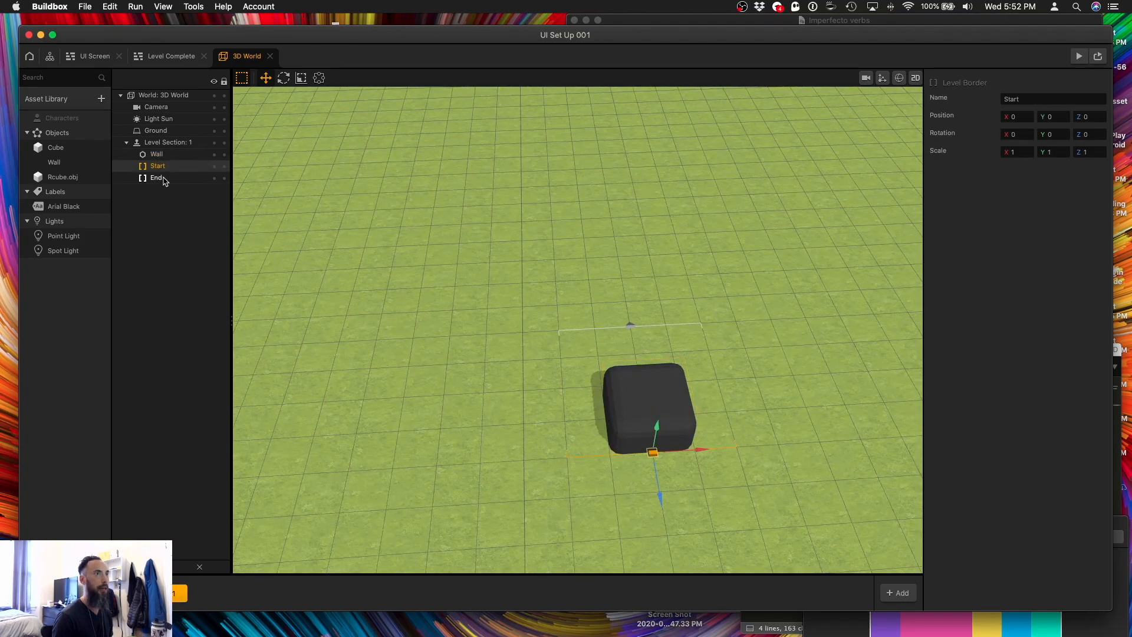
click(157, 178)
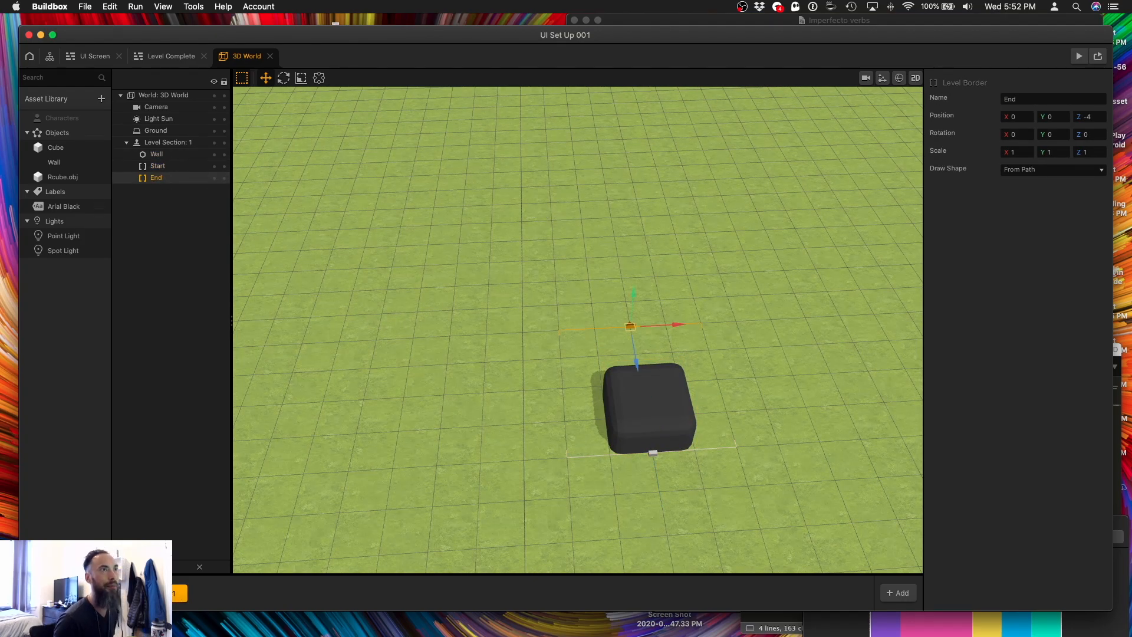
drag(1088, 118, 1108, 116)
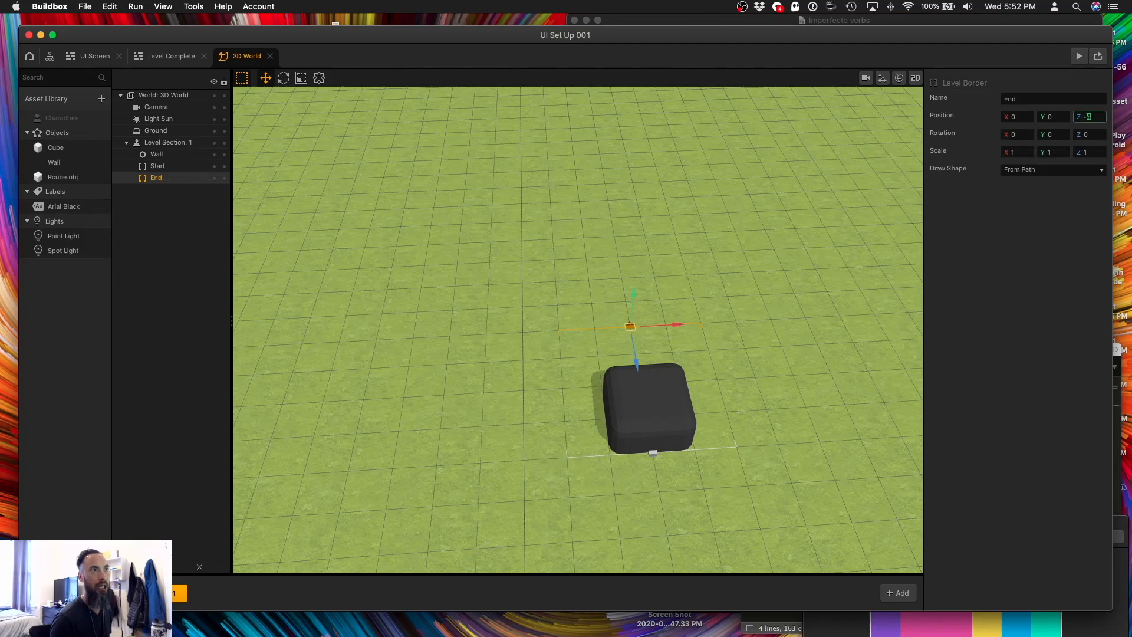
key(Return)
click(630, 405)
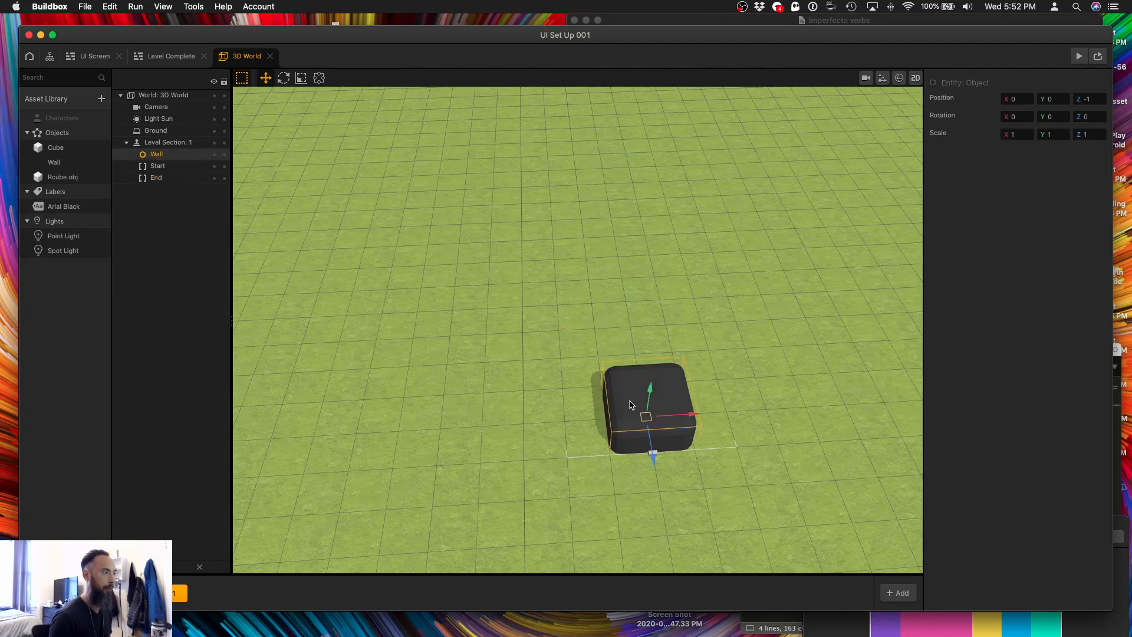
Place an Rcube.obj behind the Wall and duplicate it into an evenly spaced row of five at Z -4.
drag(63, 177, 625, 362)
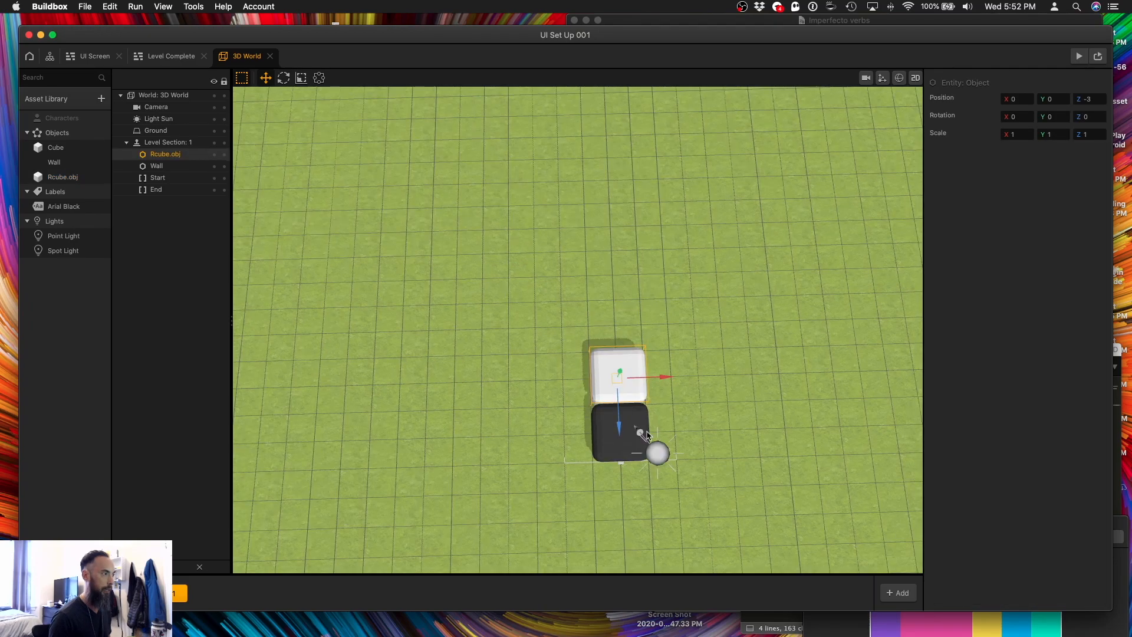
drag(621, 403, 504, 349)
scroll(632, 369, down, 2)
key(super+d)
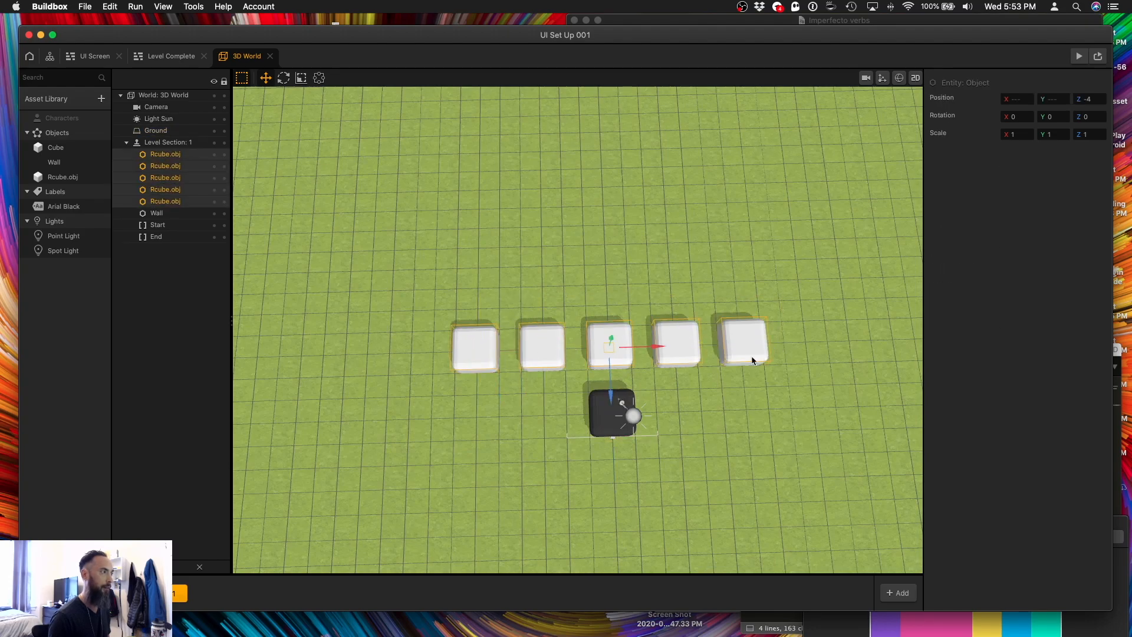
Duplicate the cube row backwards at equal spacing until it forms a five-by-five grid.
key(super+d)
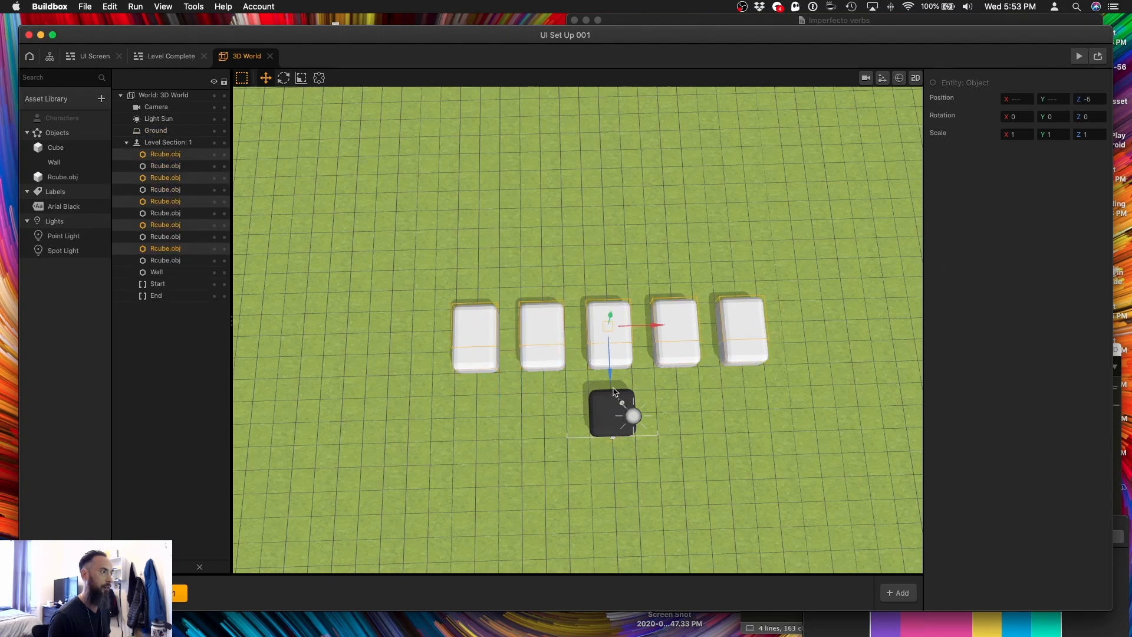
drag(610, 369, 638, 295)
key(super+d)
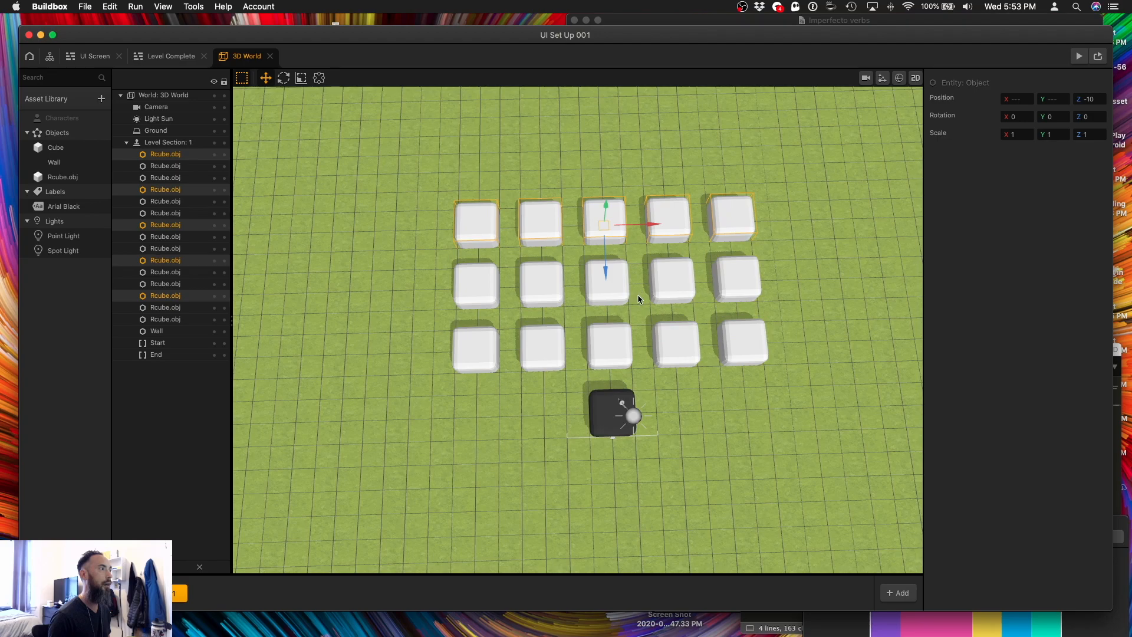
scroll(638, 295, down, 3)
key(super+d)
drag(603, 423, 602, 298)
key(super+d)
Set the Wall's X scale to 10 and duplicate it behind the cube grid at Z -19.
click(610, 529)
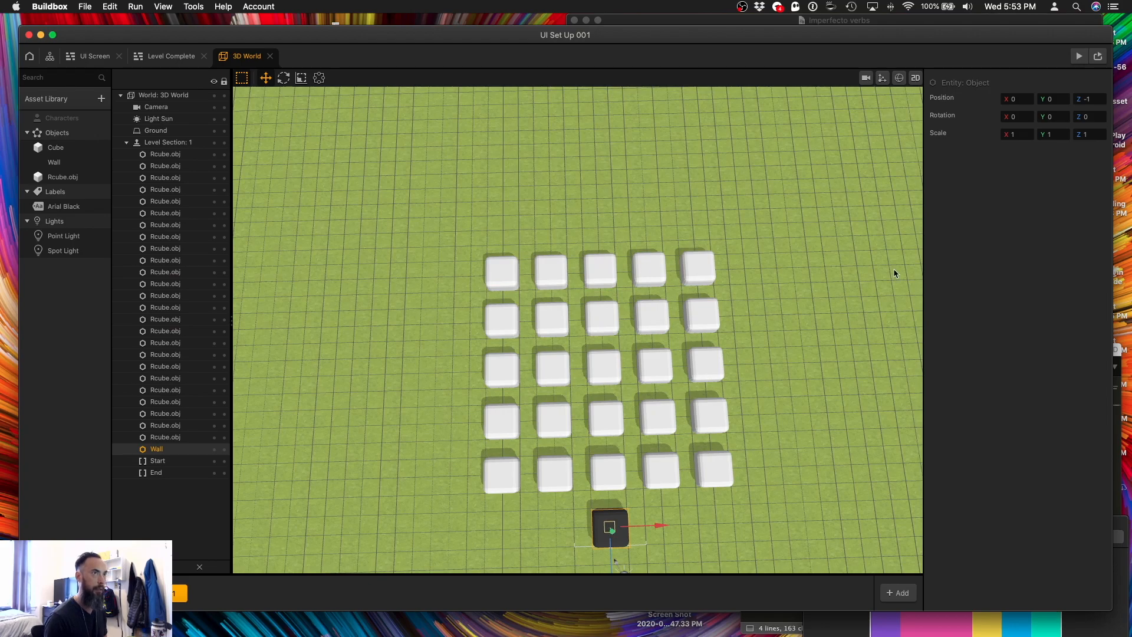
click(1014, 136)
text(10)
key(Return)
key(super+d)
drag(612, 557, 623, 272)
Duplicate the back wall into two side walls with X scale 1 and Z scale 10, enclosing the cube grid.
key(super+d)
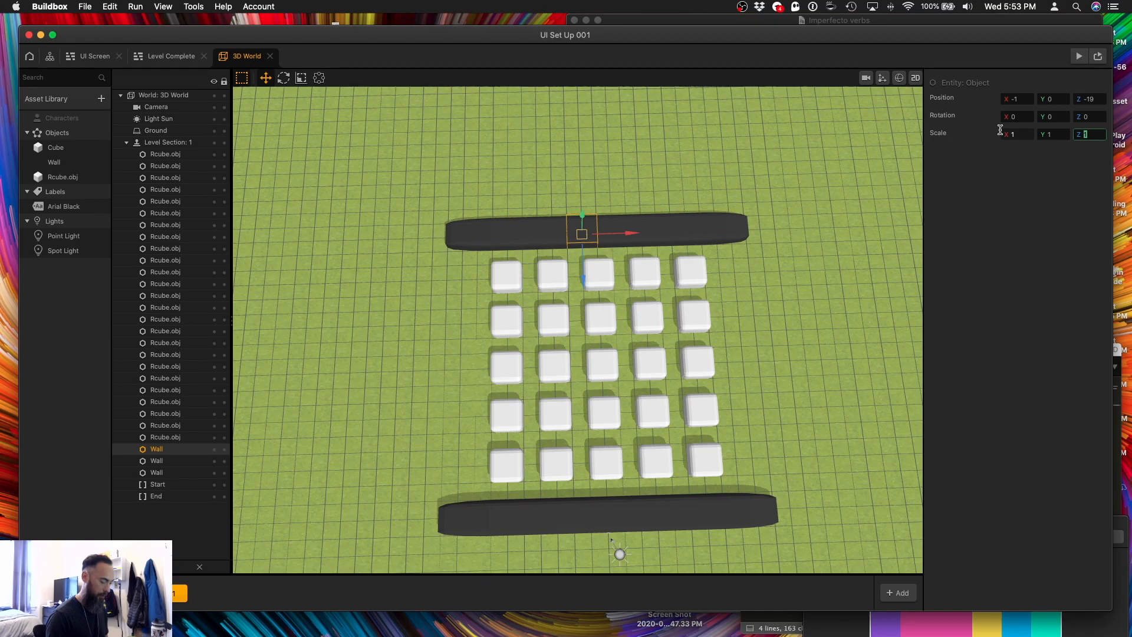
text(10)
key(Return)
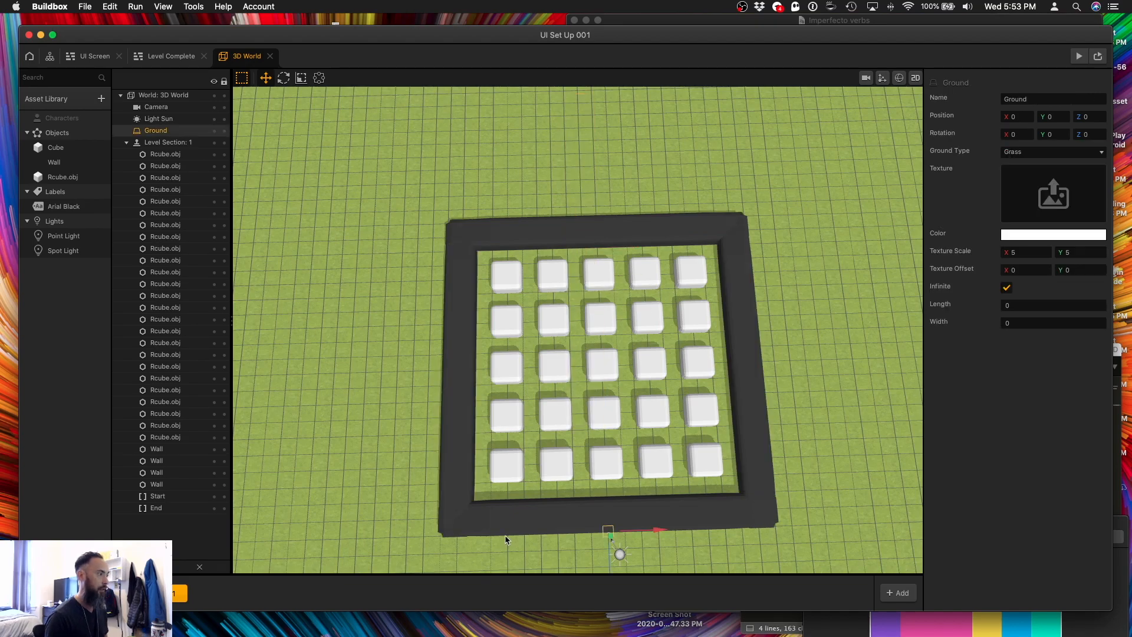
Place a Wall block scaled to 1.5 on all axes at the frame's front-left corner and copy it to the other three corners.
click(530, 527)
drag(49, 164, 459, 525)
right_drag(461, 527, 463, 497)
click(1016, 135)
text(.5)
key(Return)
click(1054, 134)
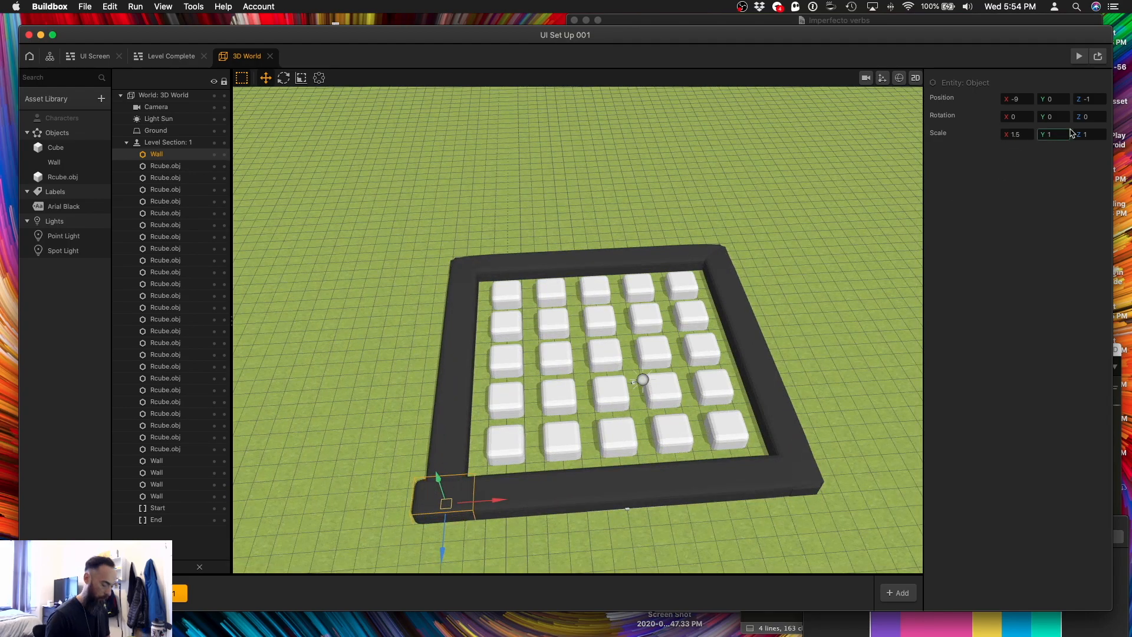
click(1078, 135)
text(.5)
key(Return)
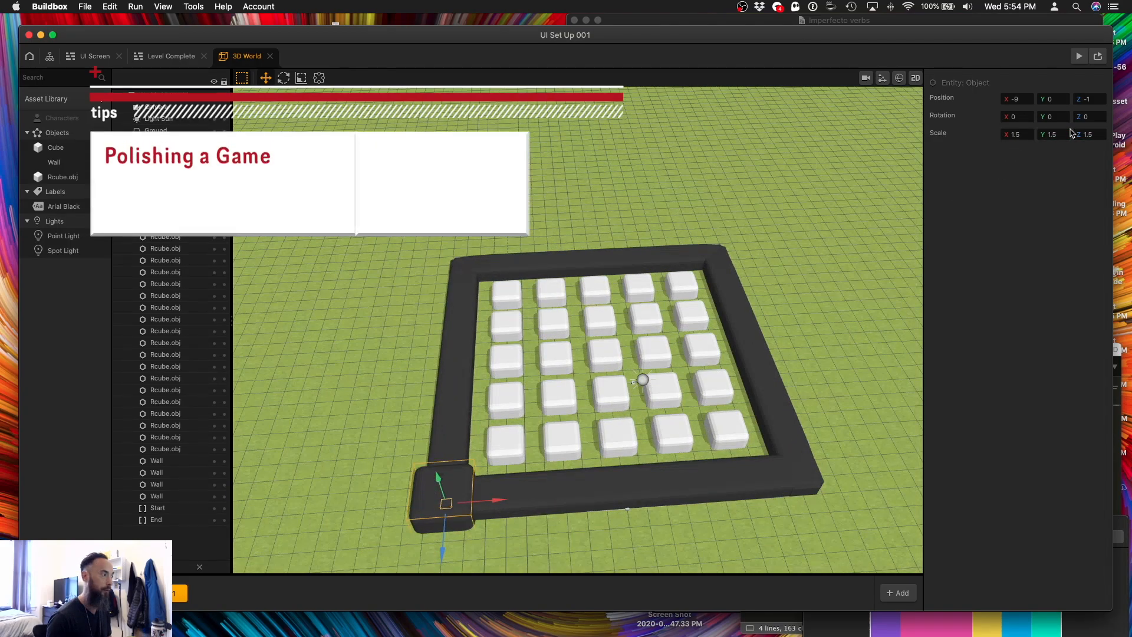
right_drag(592, 505, 566, 546)
alt+drag(491, 518, 805, 535)
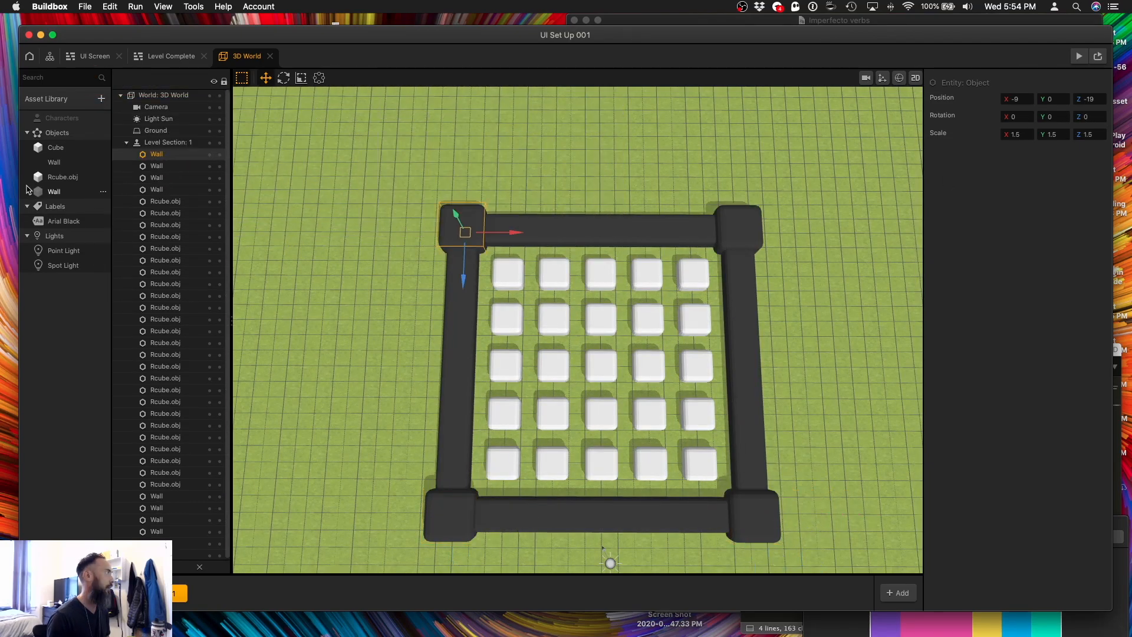
Place a Cube at the middle of the grid and set the Cube asset's physics to None.
drag(55, 147, 603, 372)
double_click(56, 147)
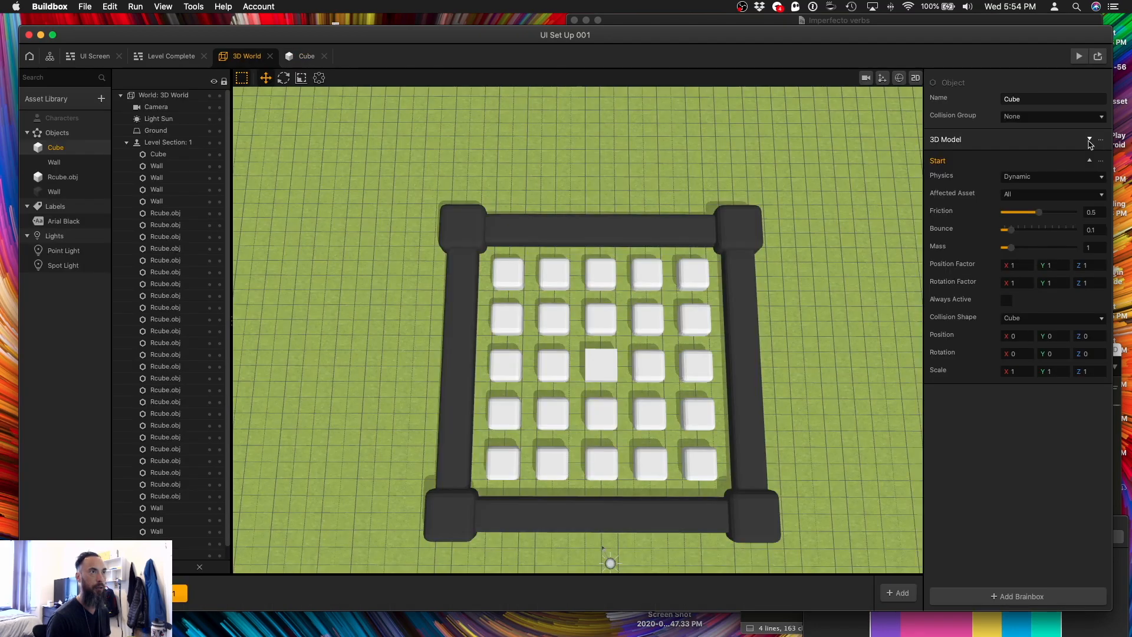
click(1091, 143)
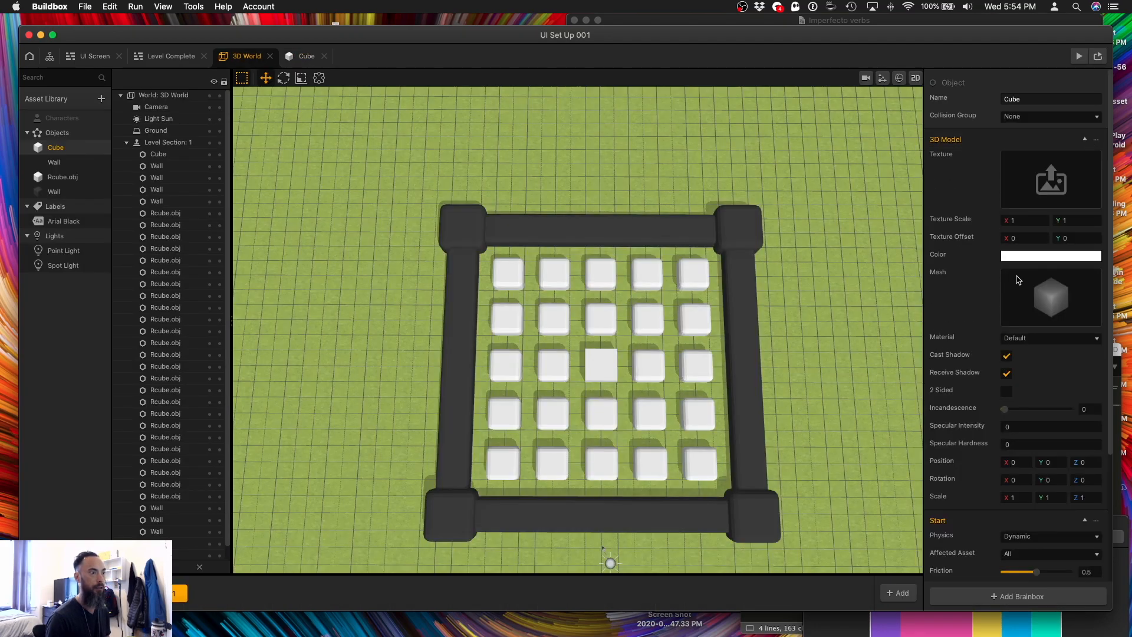
click(1049, 537)
click(1043, 551)
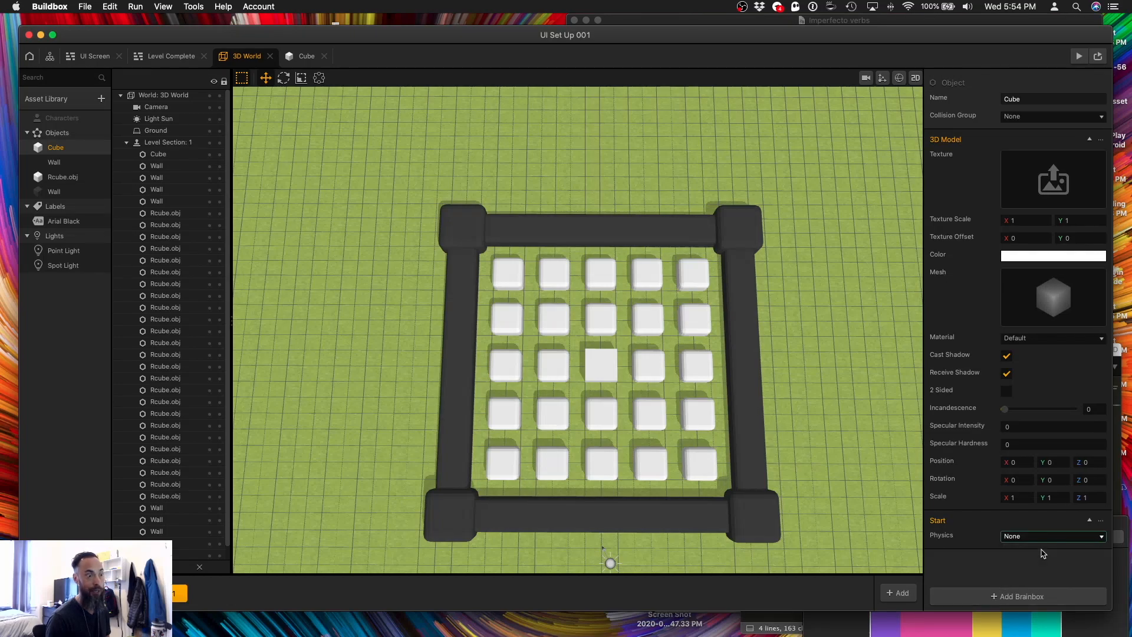
Change the Cube asset's color to the dark Tungsten pencil color.
click(1029, 256)
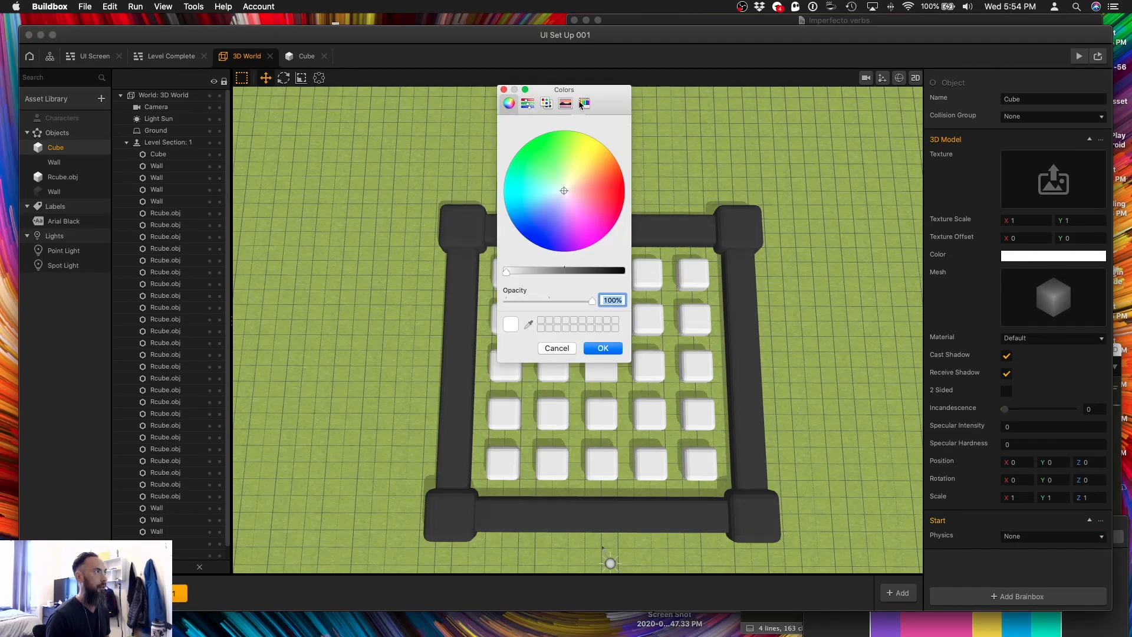
click(583, 103)
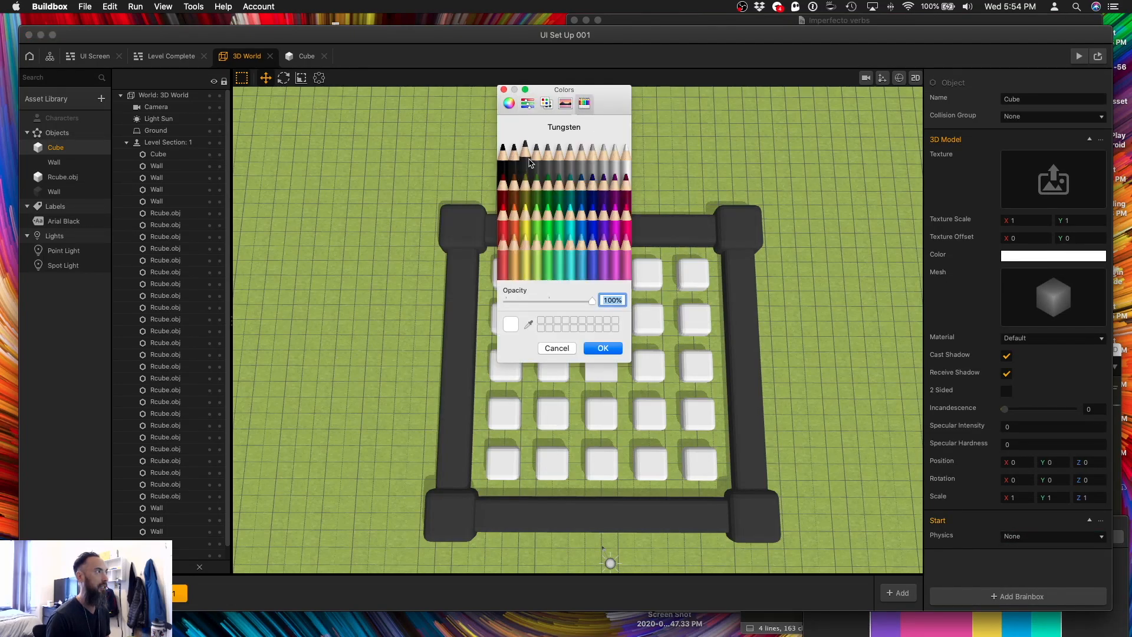
click(530, 161)
click(602, 348)
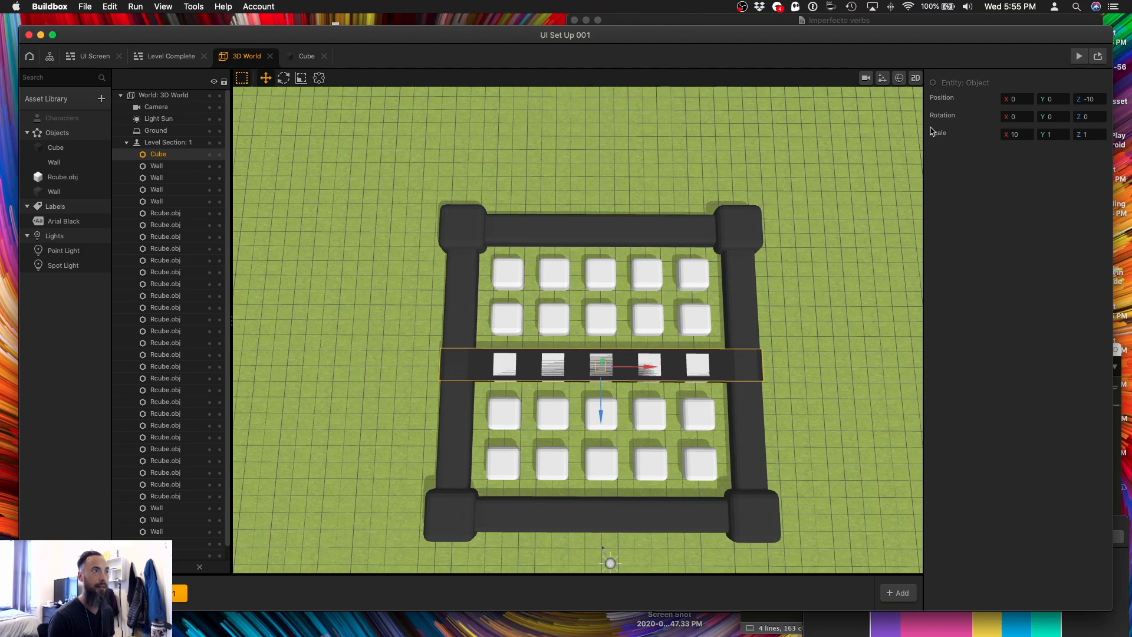
Set the base Cube's Z scale to 10 and lower it to Y -1 beneath the grid.
drag(1097, 135, 1000, 127)
text(10)
key(Return)
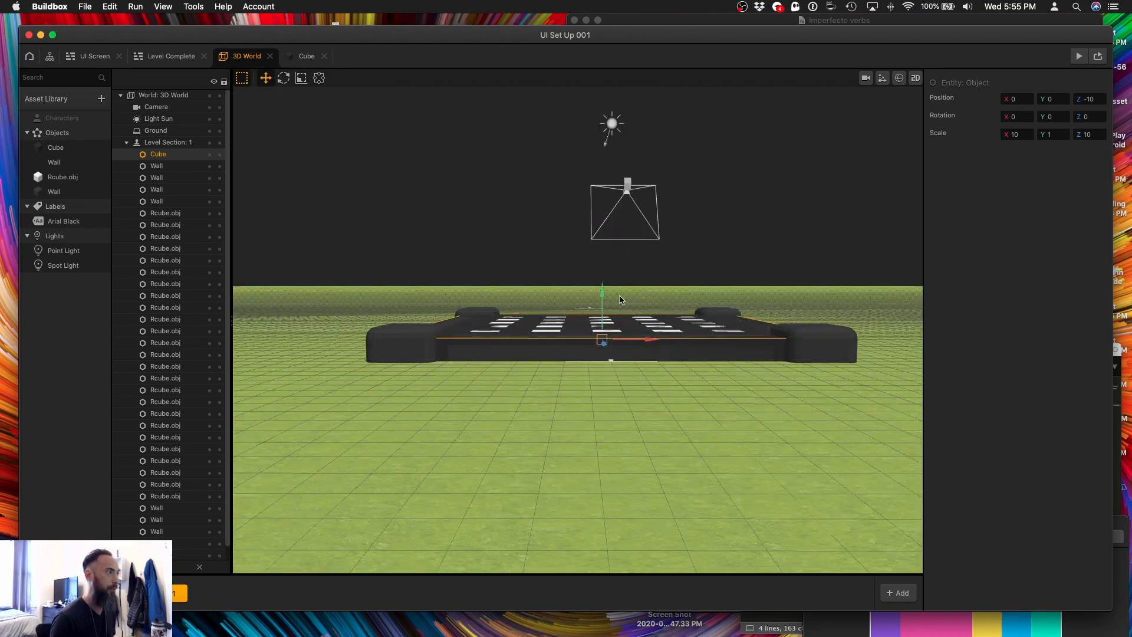
drag(603, 300, 603, 322)
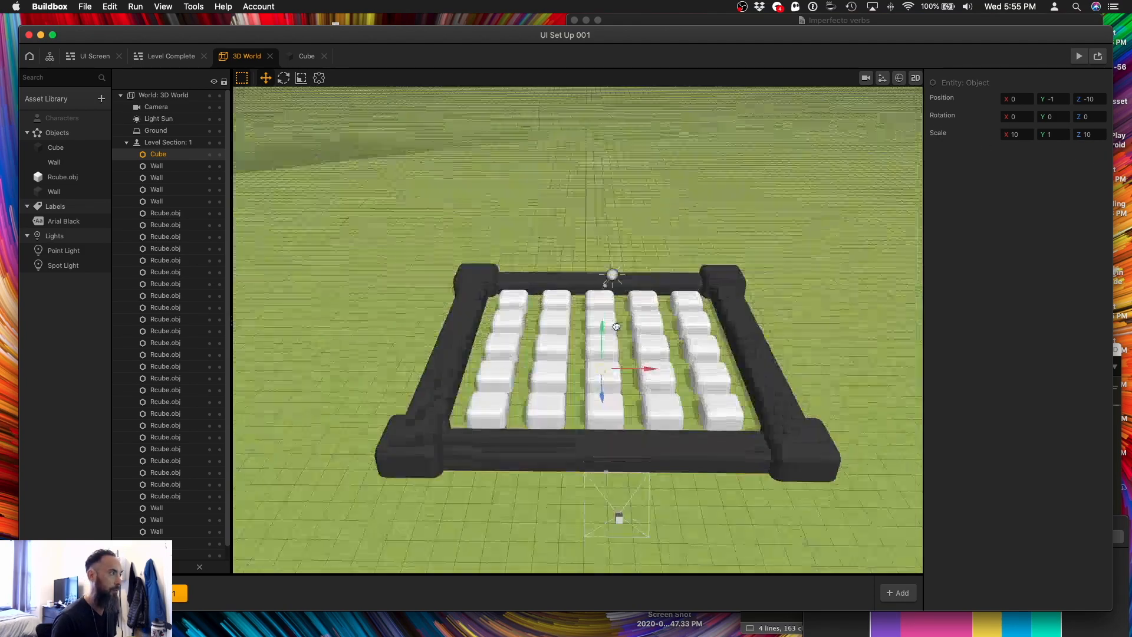
right_drag(612, 274, 668, 231)
Select all the Rcube.obj blocks in the grid and raise them together to Y 2.
click(590, 417)
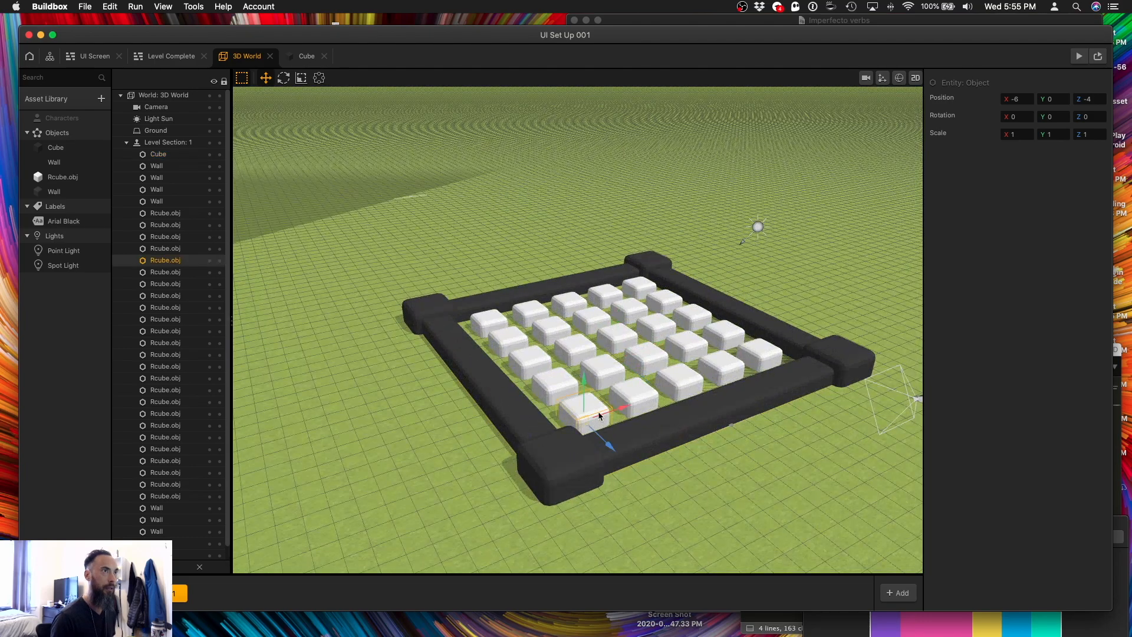
shift+click(635, 401)
shift+click(696, 374)
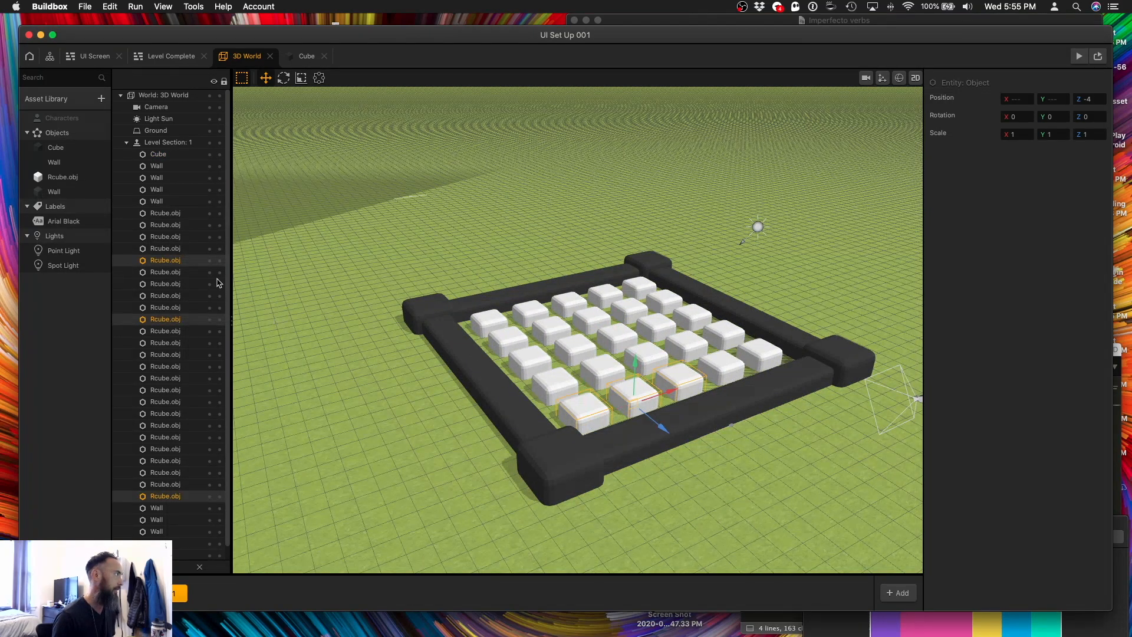
click(167, 213)
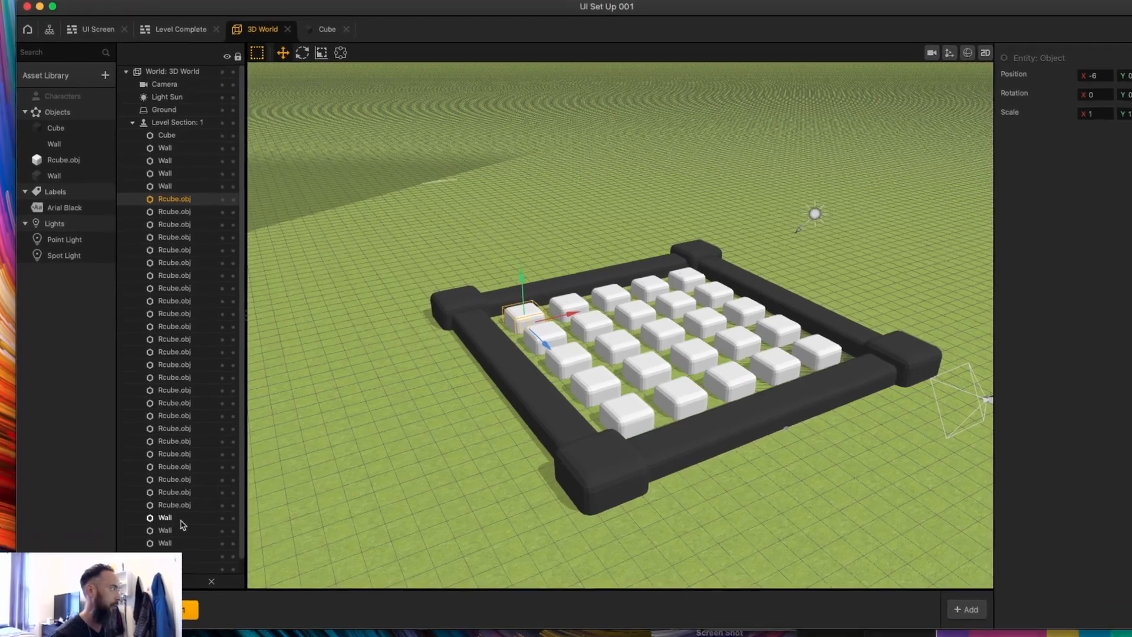
shift+click(177, 504)
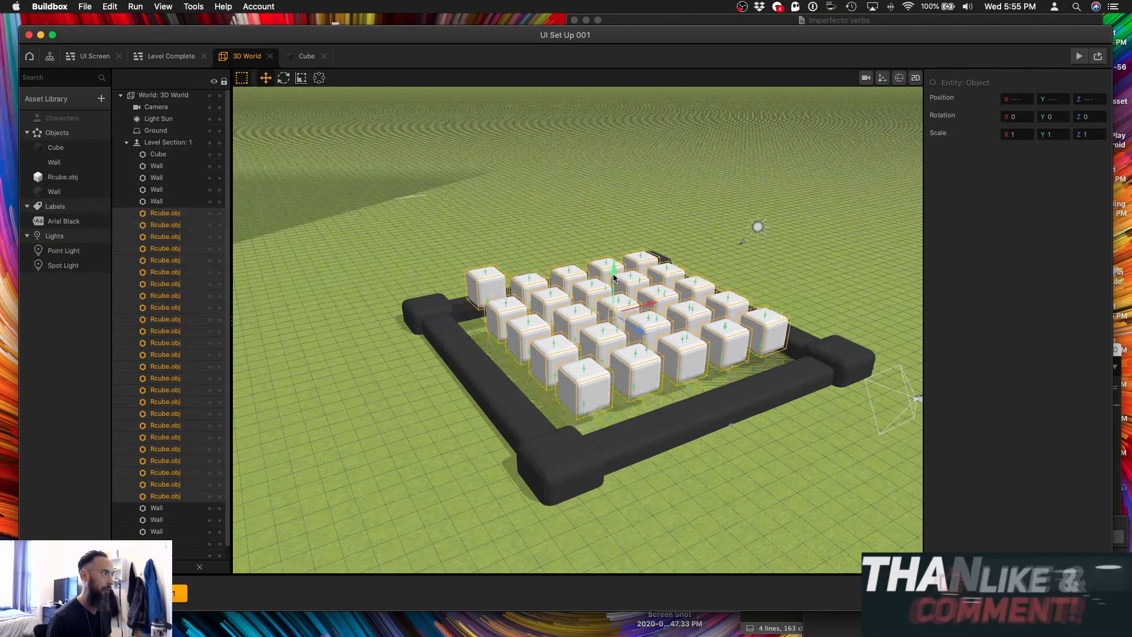
mouse_move(613, 278)
mouse_down()
mouse_move(614, 264)
mouse_move(615, 275)
mouse_up()
click(506, 268)
click(496, 263)
drag(483, 229, 483, 261)
mouse_move(551, 433)
right_down()
mouse_move(578, 394)
mouse_move(559, 431)
mouse_move(527, 445)
mouse_move(614, 412)
mouse_move(576, 437)
mouse_move(537, 439)
right_up()
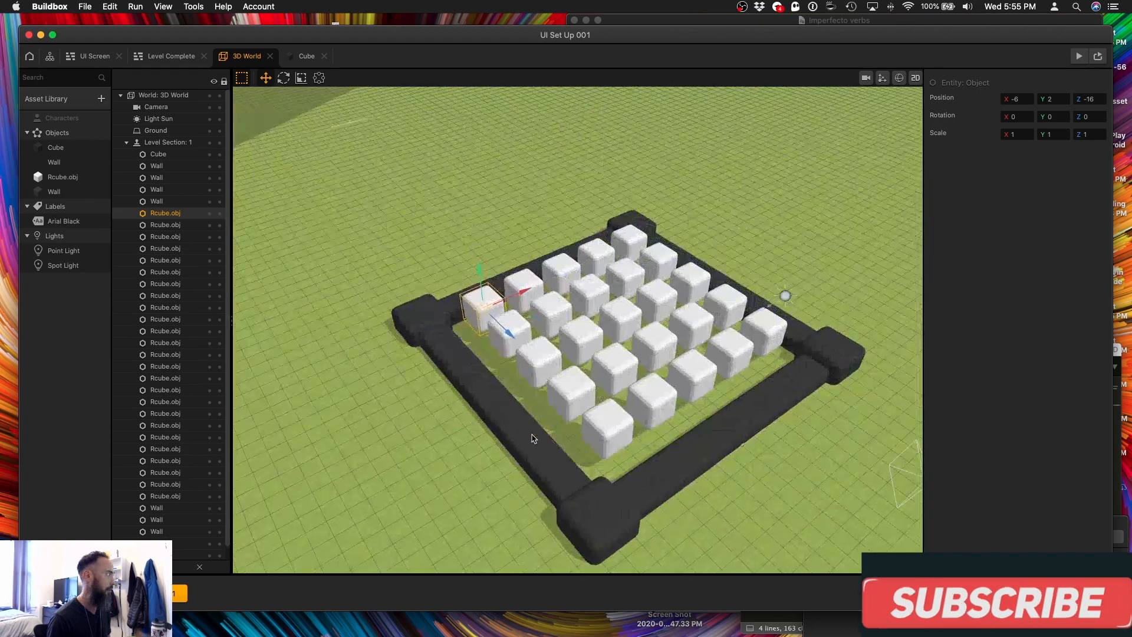
Raise the base Cube's Y position so it forms a dark floor inside the frame.
click(159, 154)
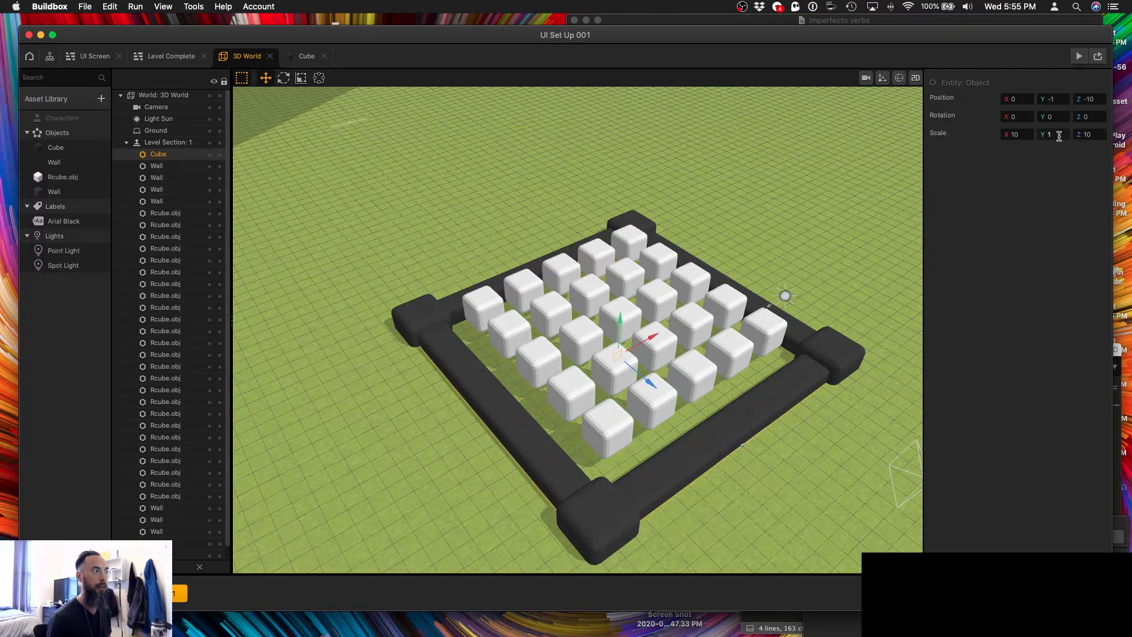
click(156, 131)
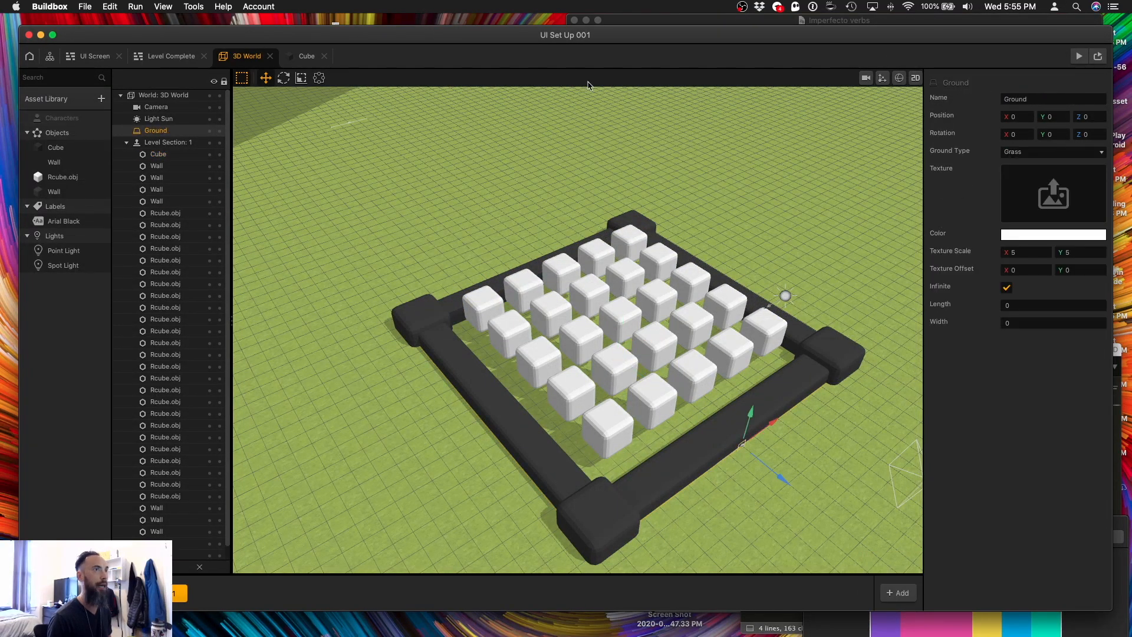
mouse_move(809, 462)
right_down()
mouse_move(833, 430)
mouse_move(818, 455)
right_up()
click(160, 154)
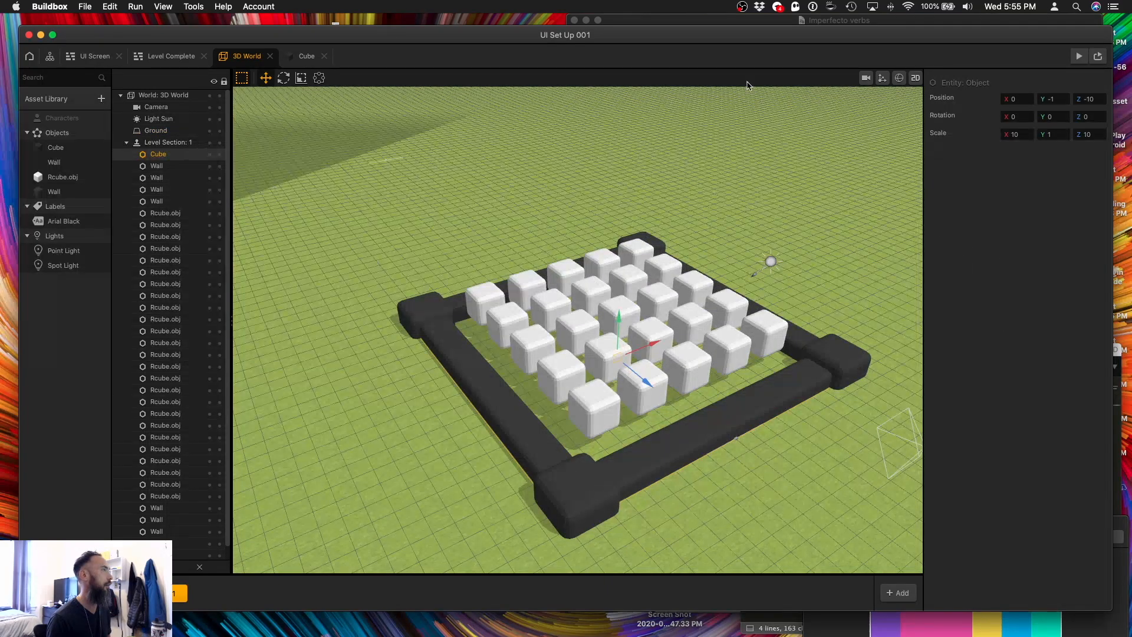
click(1045, 100)
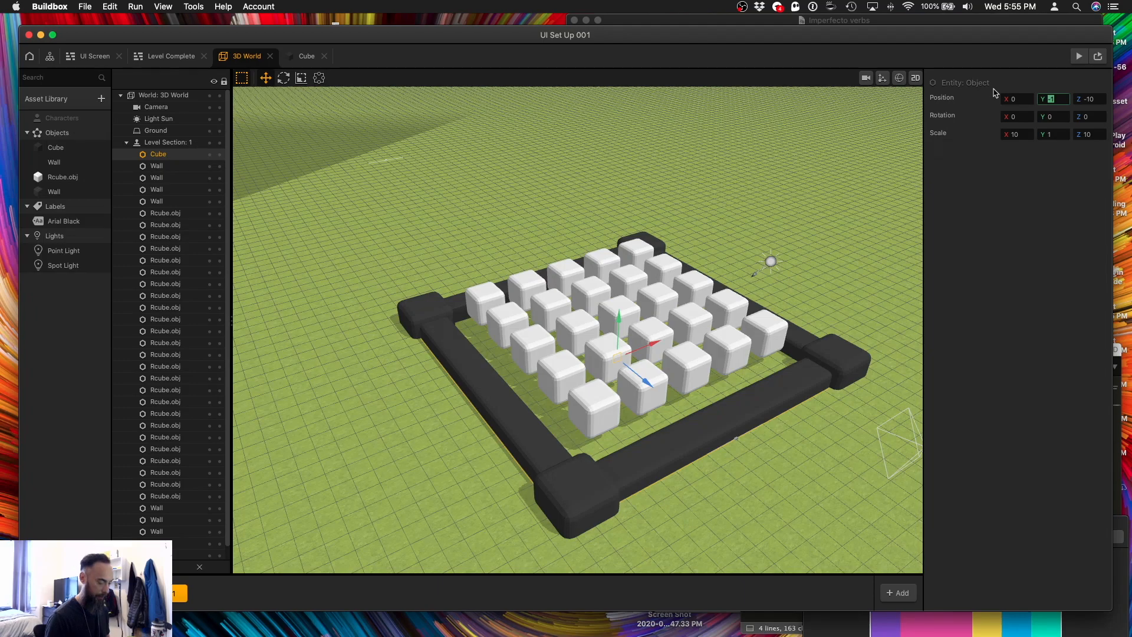
Select all the Wall blocks, including the corners, and raise them together to Y 1.
double_click(156, 202)
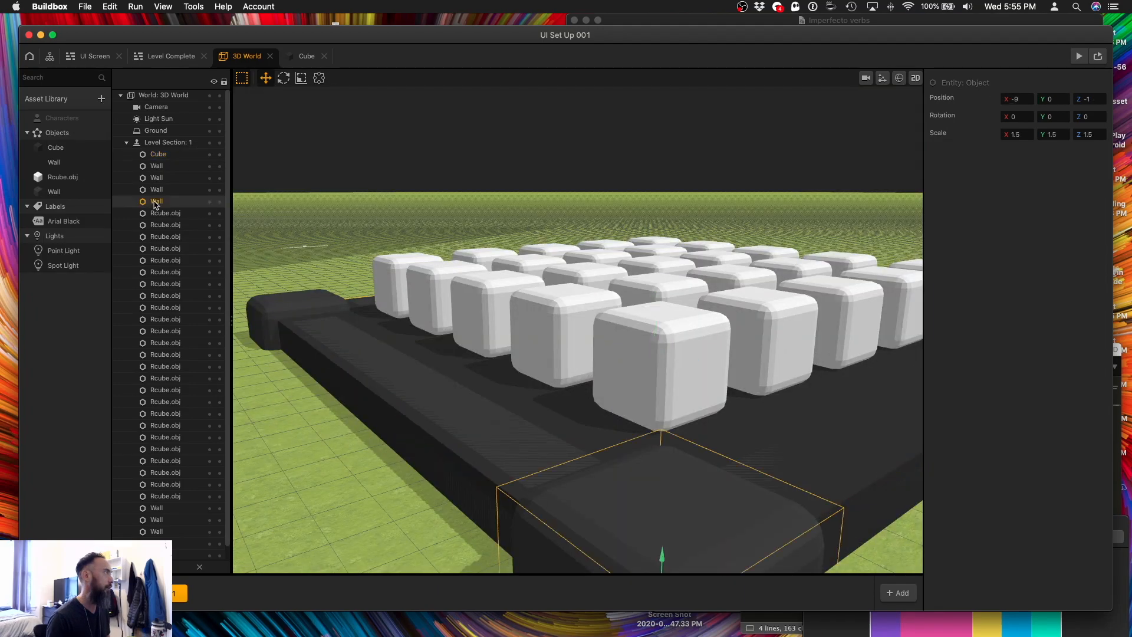
super+click(156, 189)
super+click(156, 178)
super+click(156, 165)
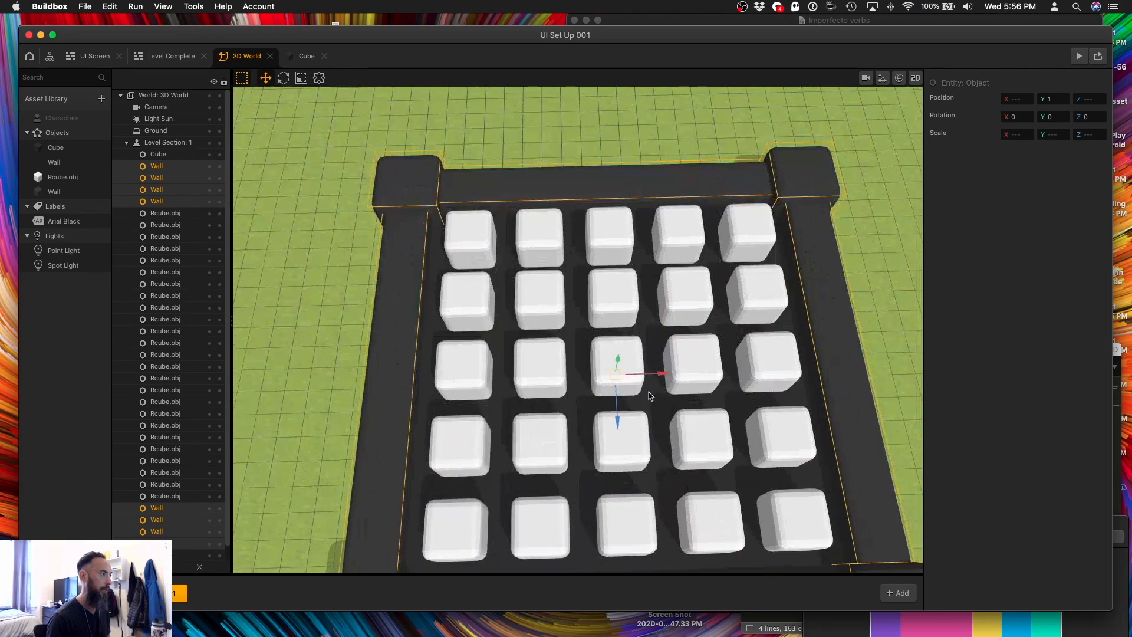
right_drag(647, 391, 521, 463)
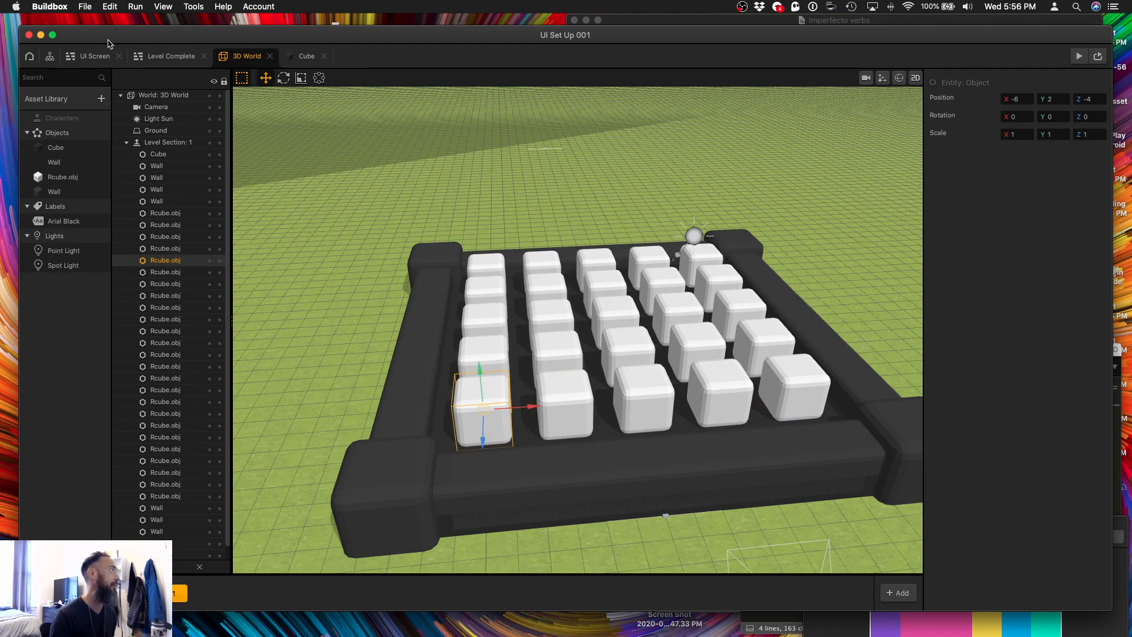
Save the project as a new file named 5x5 Grid Set Up 002.
drag(102, 34, 101, 33)
click(85, 6)
click(98, 74)
text(5c)
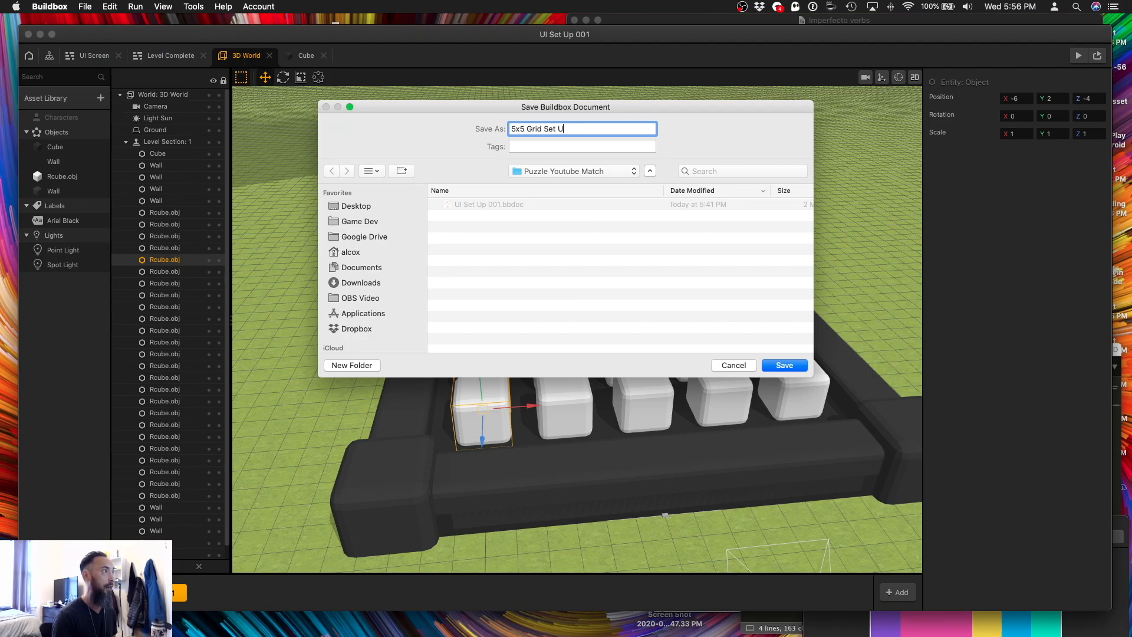
key(Return)
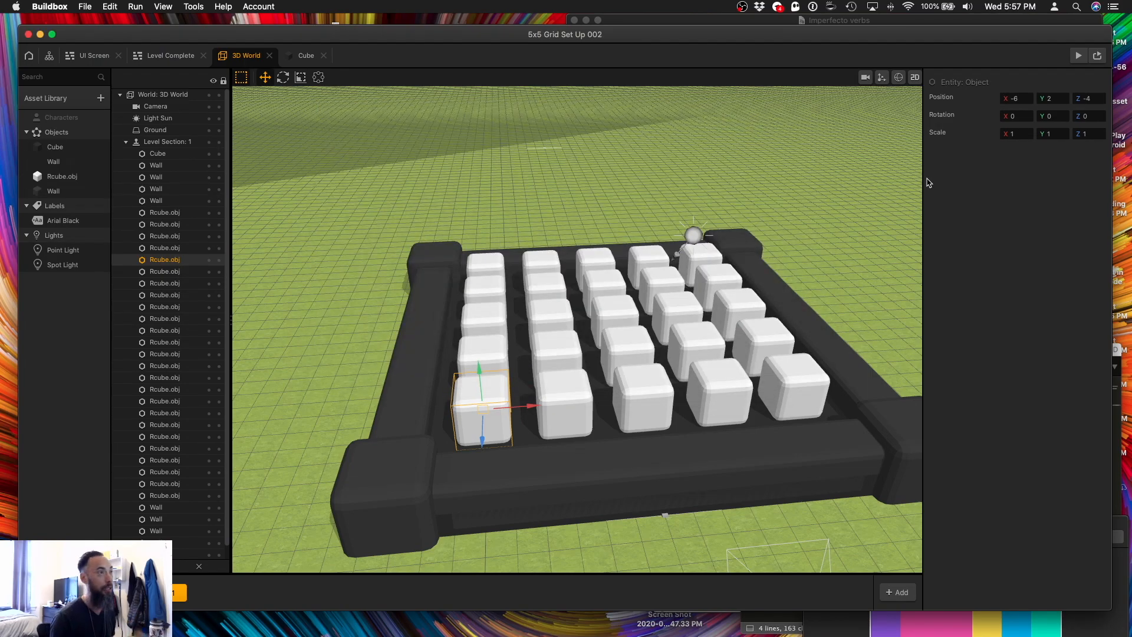
Turn on the camera view and frame the whole board from above within the portrait game area.
click(865, 77)
right_drag(627, 273, 606, 326)
scroll(606, 327, down, 10)
drag(604, 295, 602, 380)
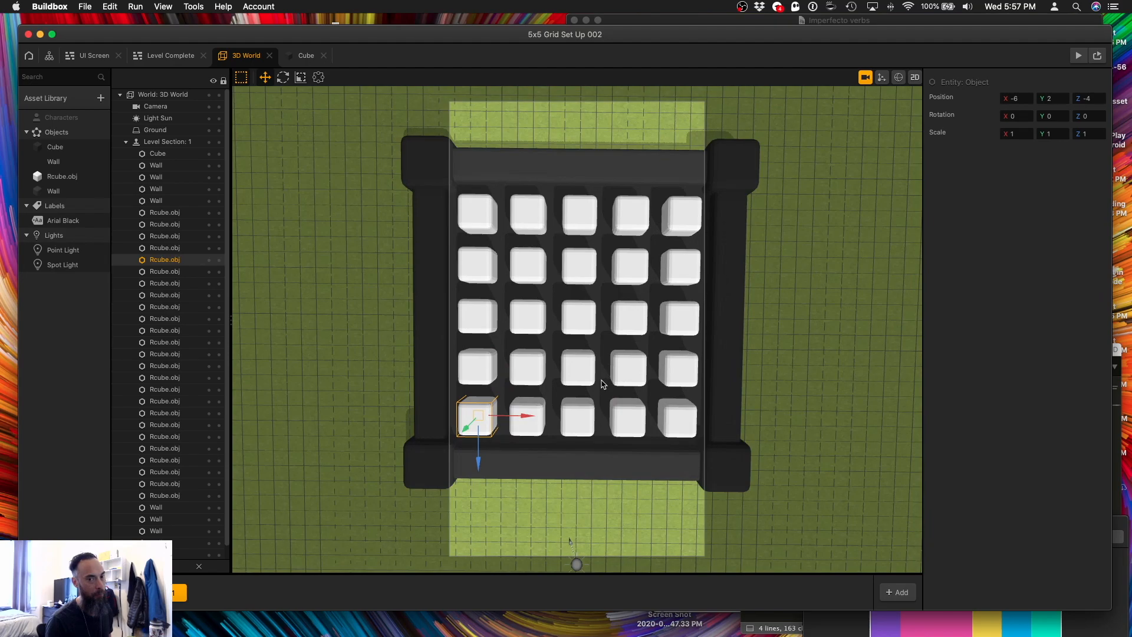
scroll(595, 341, down, 5)
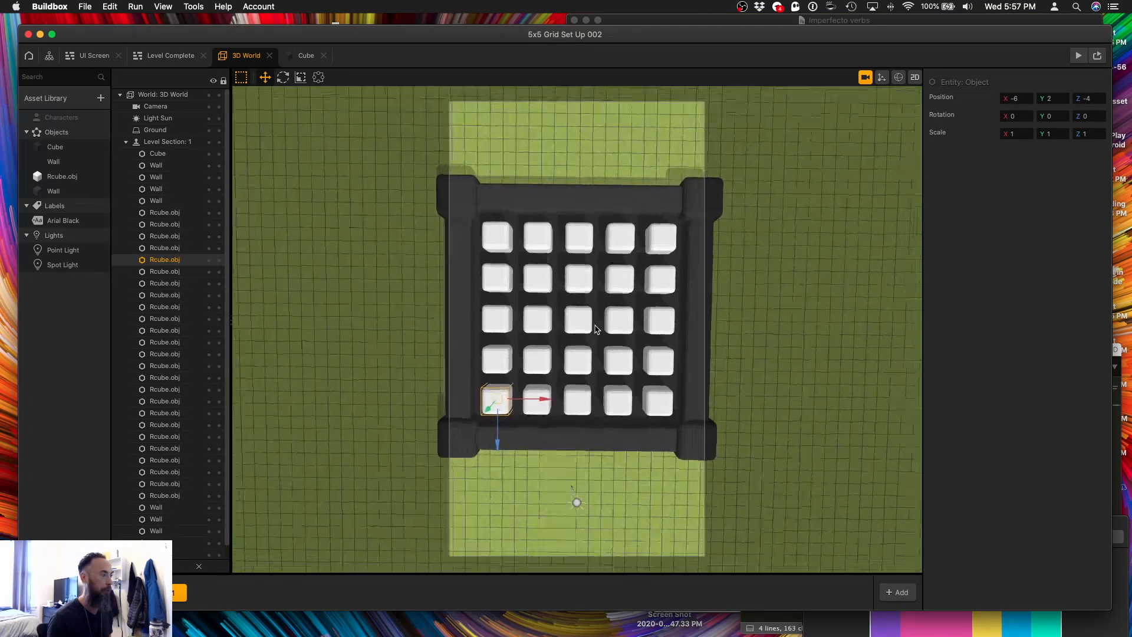
scroll(595, 329, down, 2)
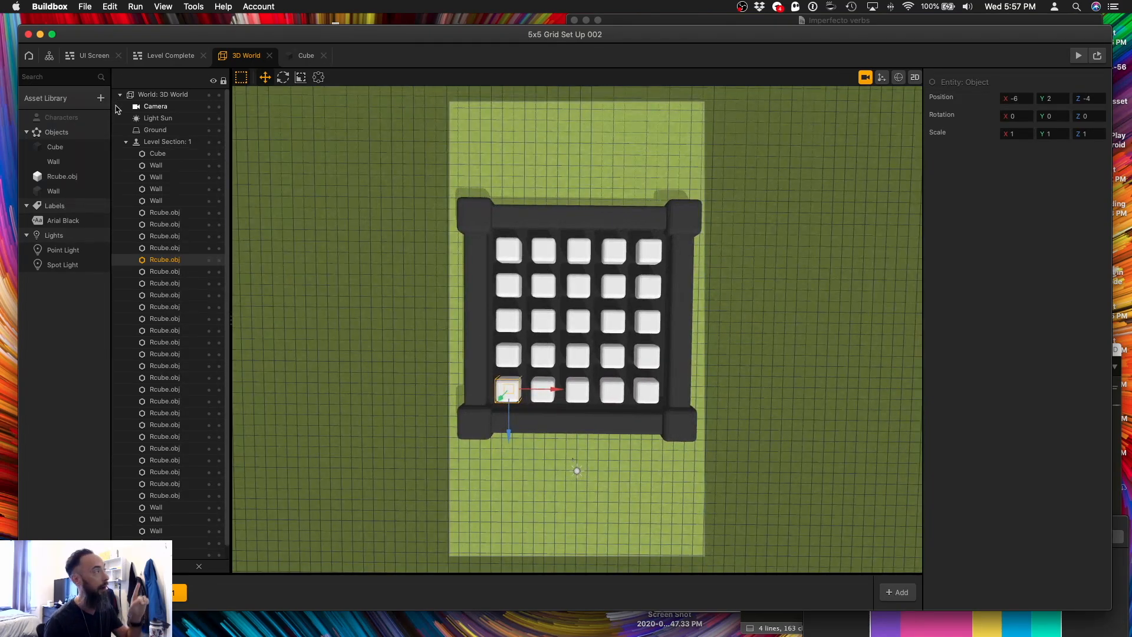
Set the Camera's rotation to X -90 and Y 0.
click(162, 107)
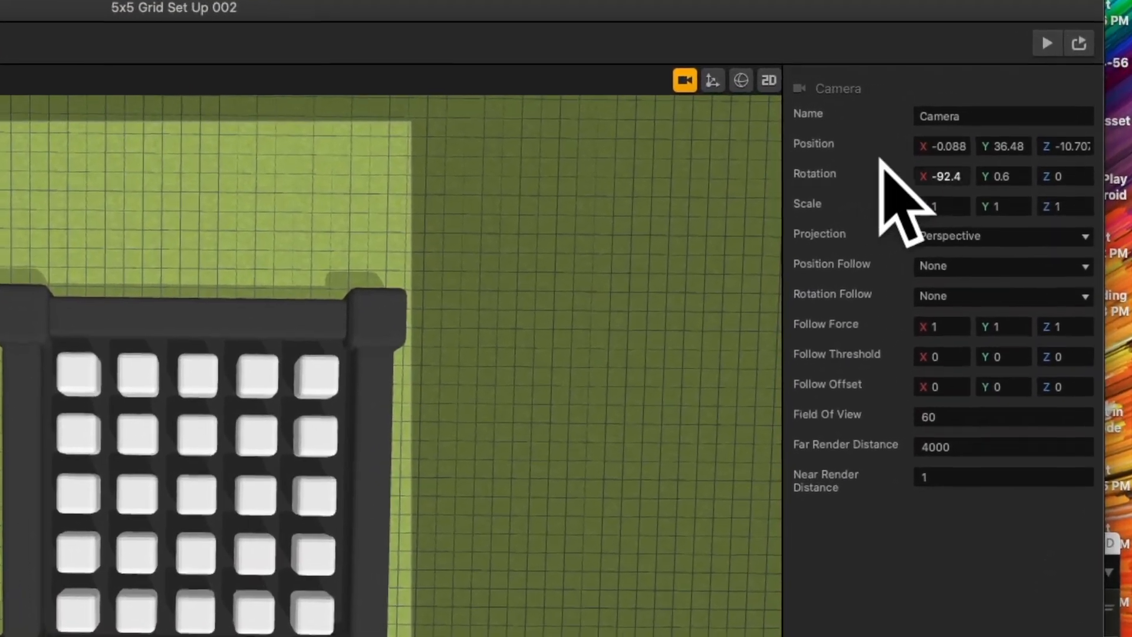
click(1001, 178)
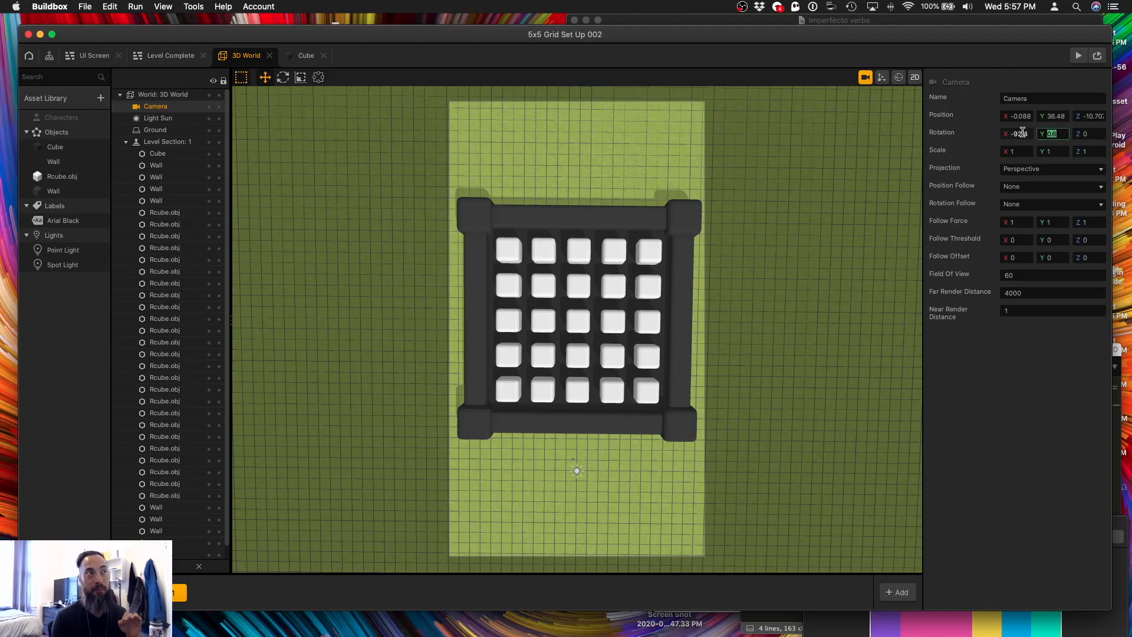
key(Return)
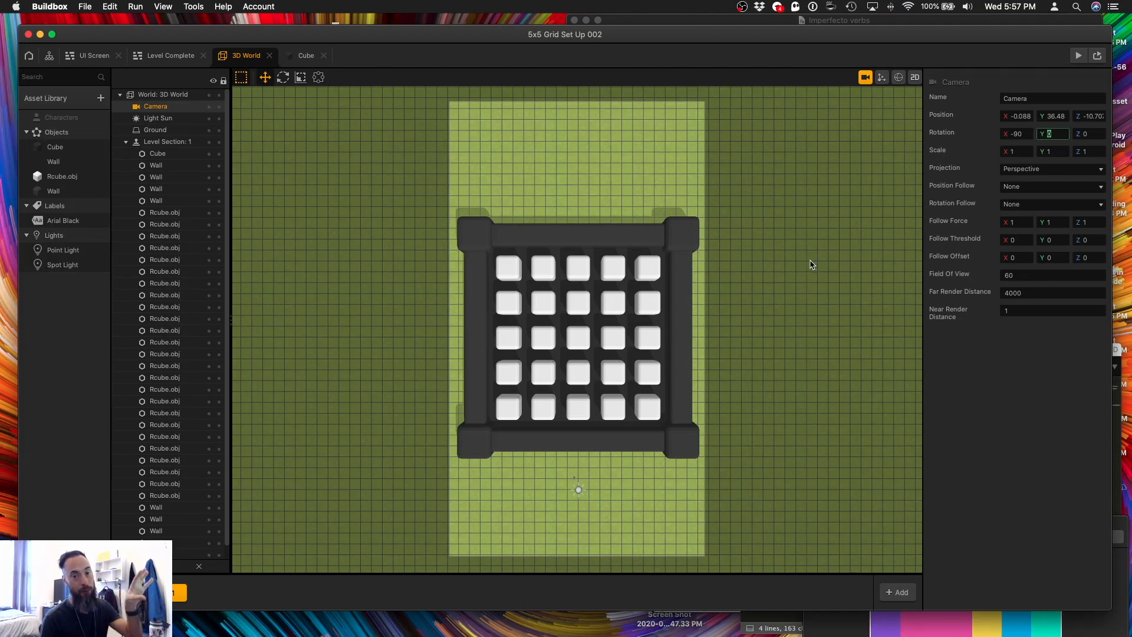
scroll(599, 460, up, 3)
right_drag(601, 462, 567, 407)
click(529, 376)
right_drag(565, 367, 564, 397)
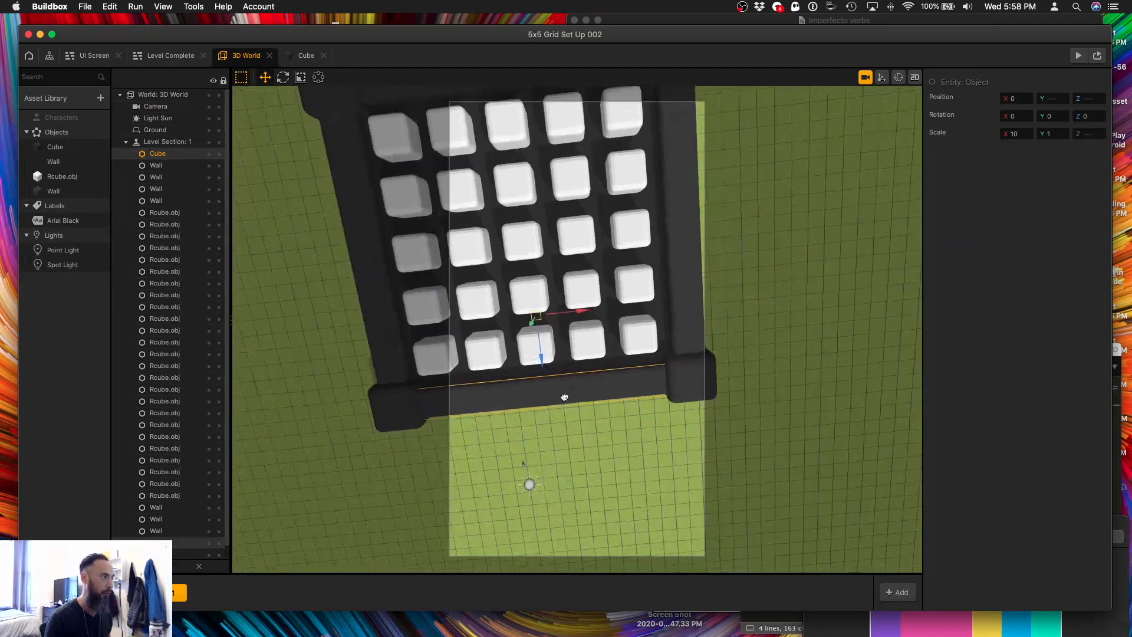
Set the Camera's rotation to X -90, Y 0 and its position to X 0, Y 30, Z -10, and pull it back to Y 40.4.
click(720, 121)
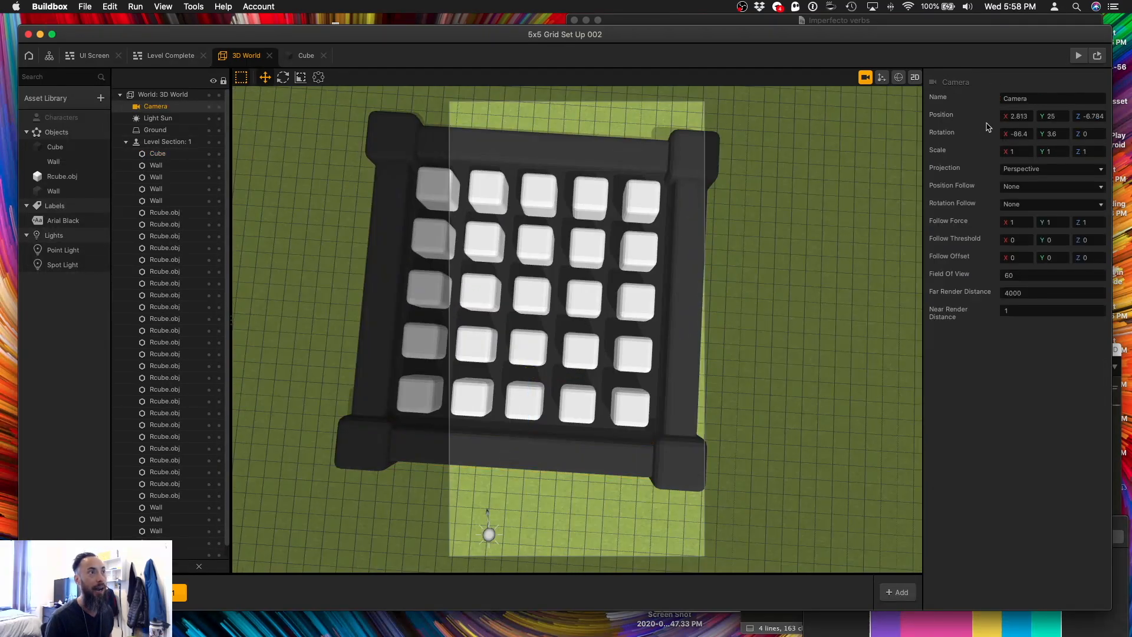
drag(1011, 135, 1039, 135)
text(-90)
key(Return)
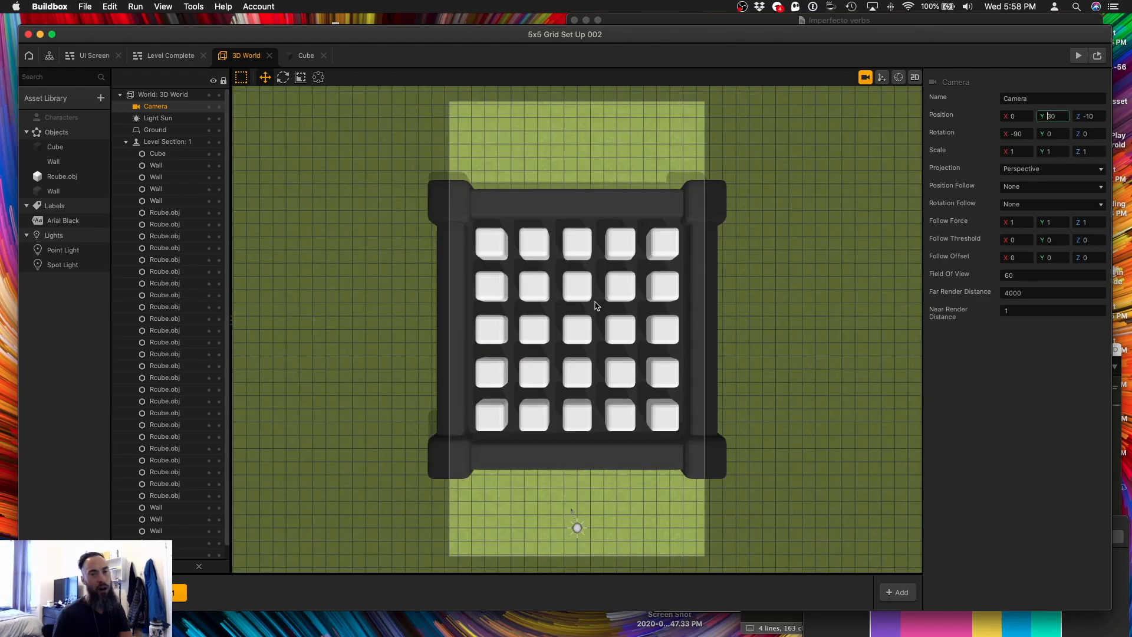
scroll(601, 307, down, 8)
scroll(601, 308, down, 2)
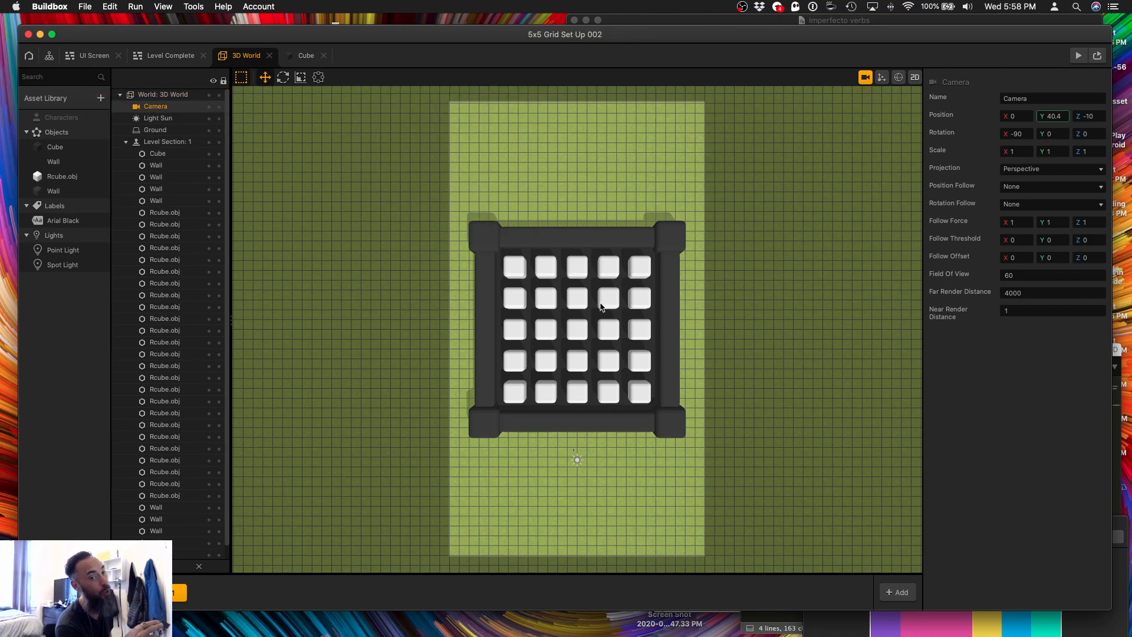
Open the Rcube.obj asset's node map and add an Is Touched node below the Start node.
click(65, 177)
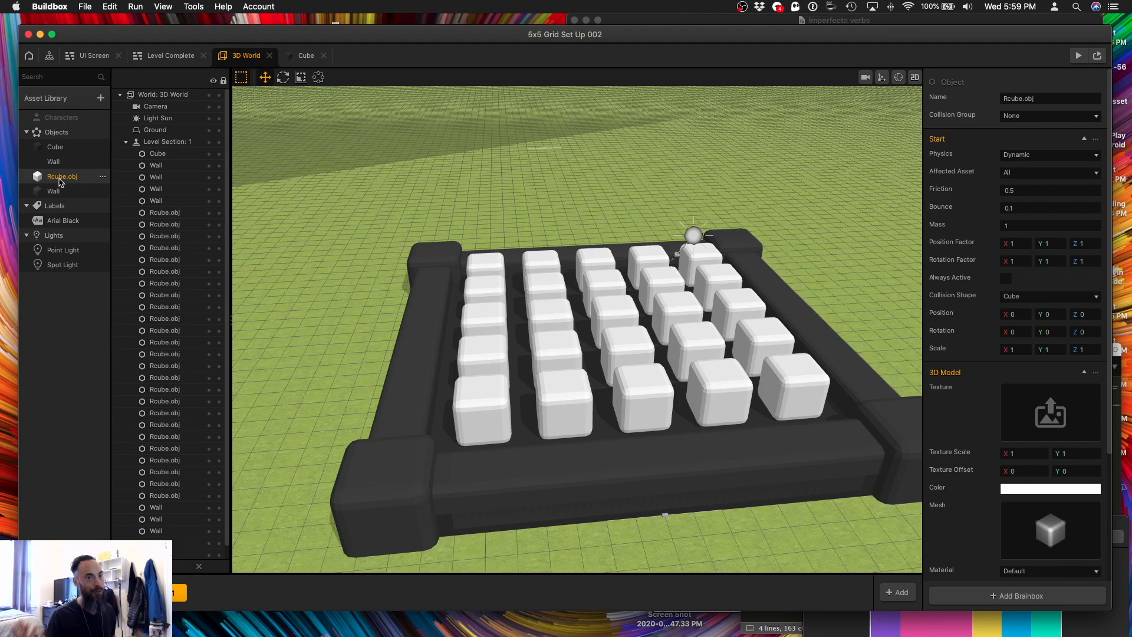
double_click(60, 177)
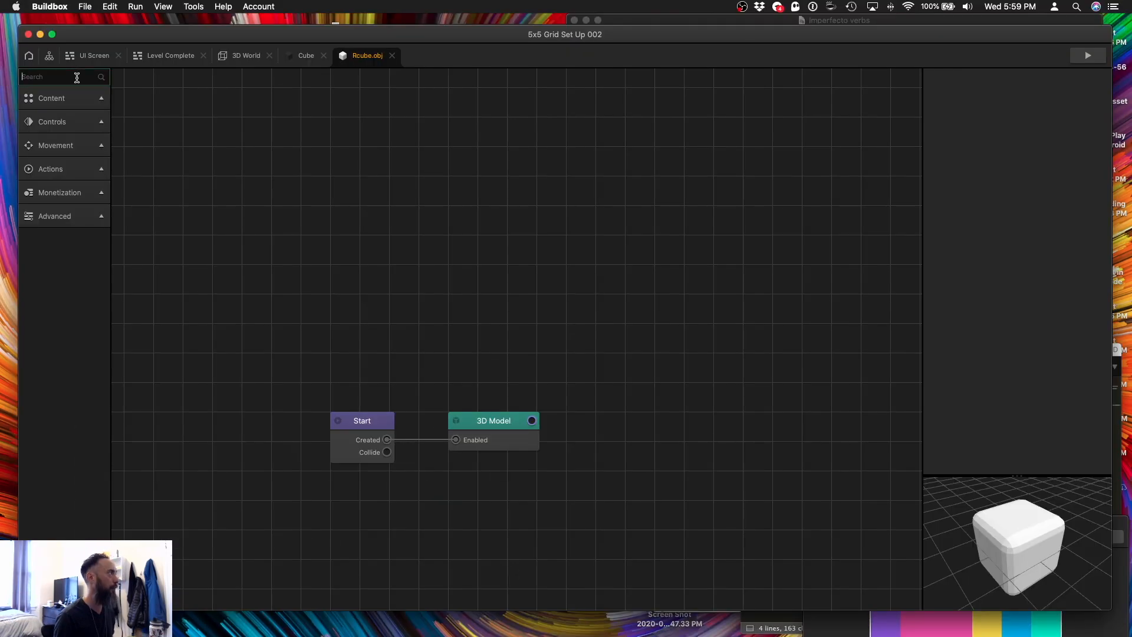
text(is tou)
drag(63, 114, 360, 492)
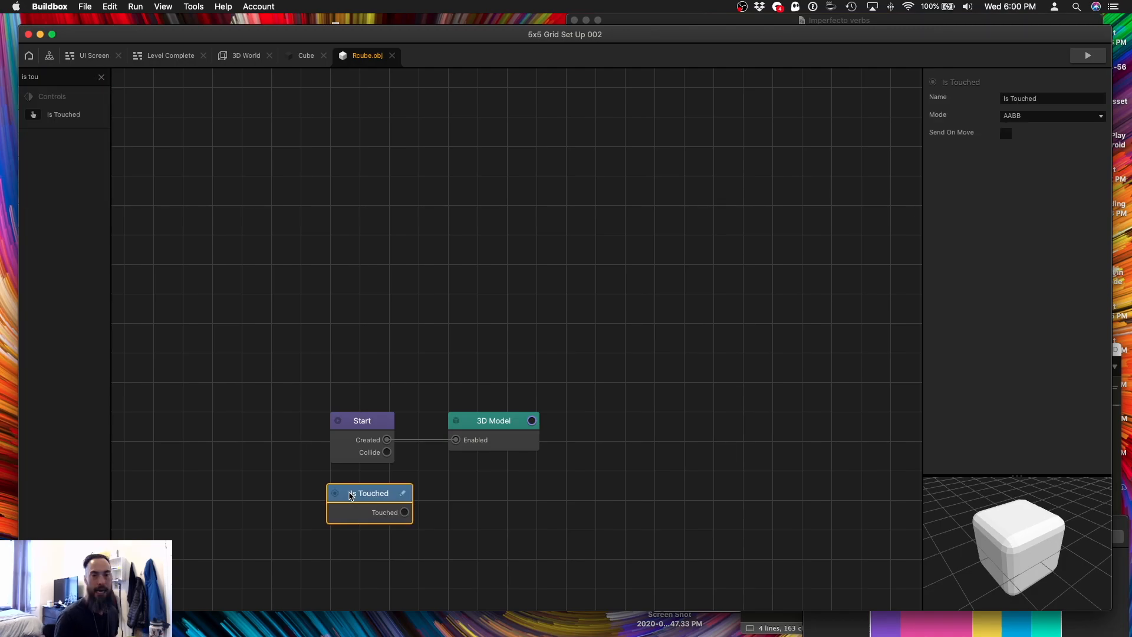
Find the Touch Move node and place it beside the Is Touched node.
triple_click(93, 77)
text(touch)
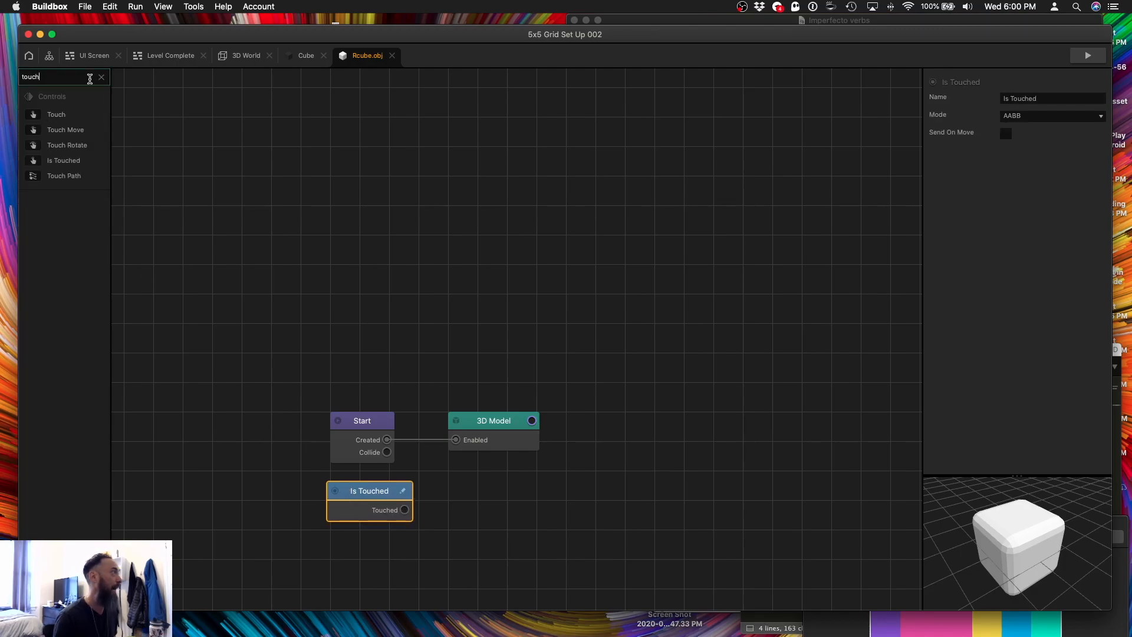
drag(70, 130, 468, 499)
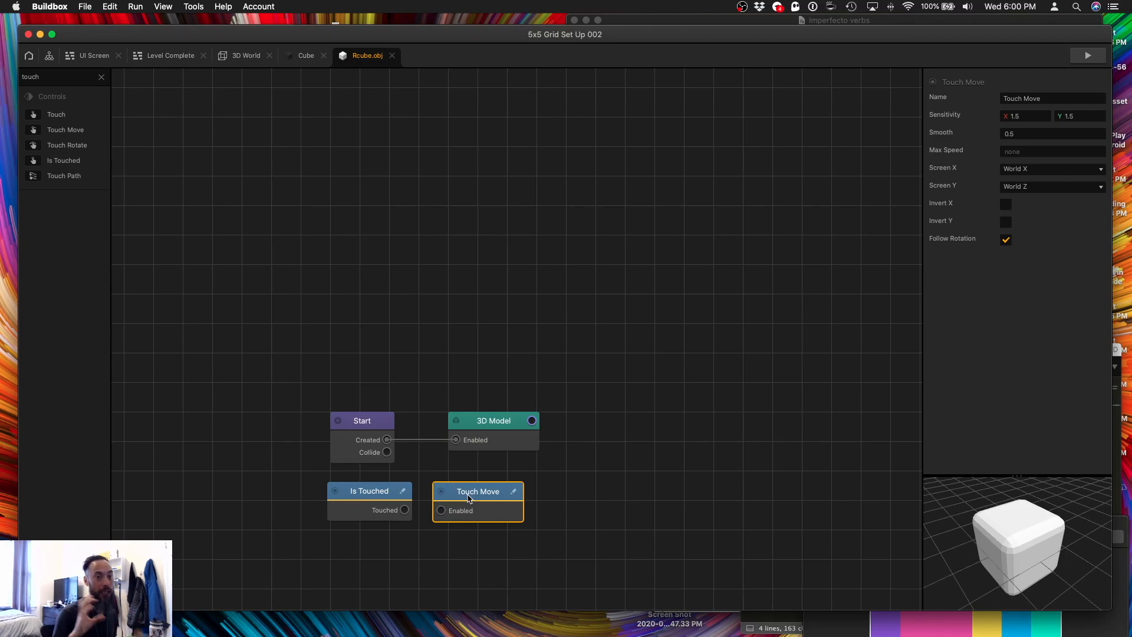
scroll(469, 498, up, 2)
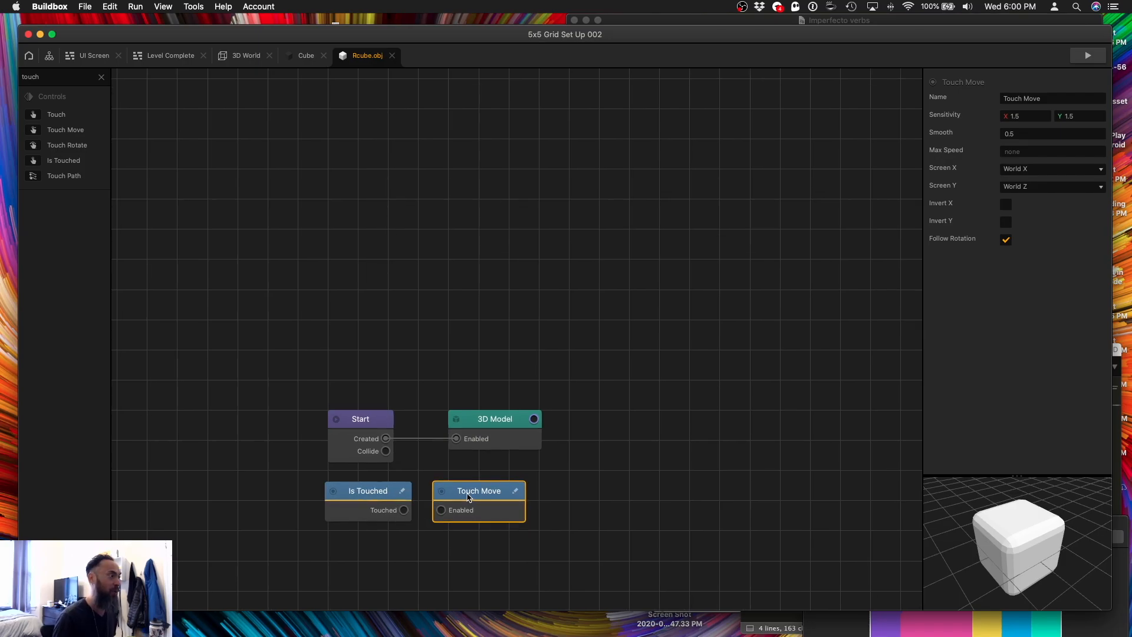
Link Is Touched to Touch Move, and configure Touch Move with Follow Rotation off and sensitivity X .15, Y .15.
drag(441, 510, 404, 514)
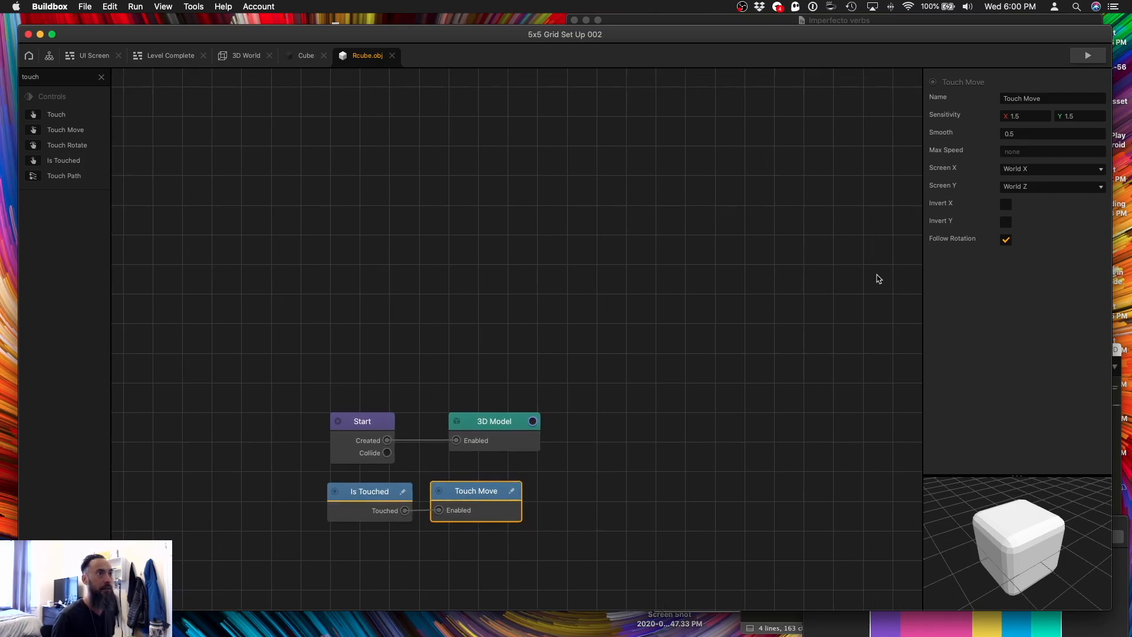
click(1006, 240)
key(Tab)
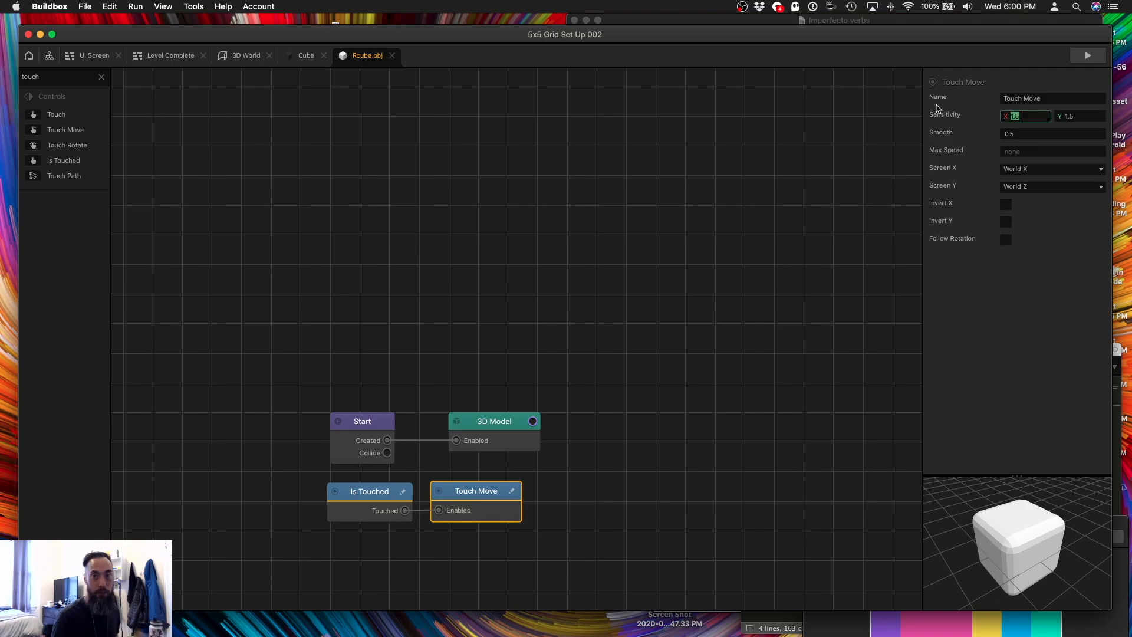
text(.15)
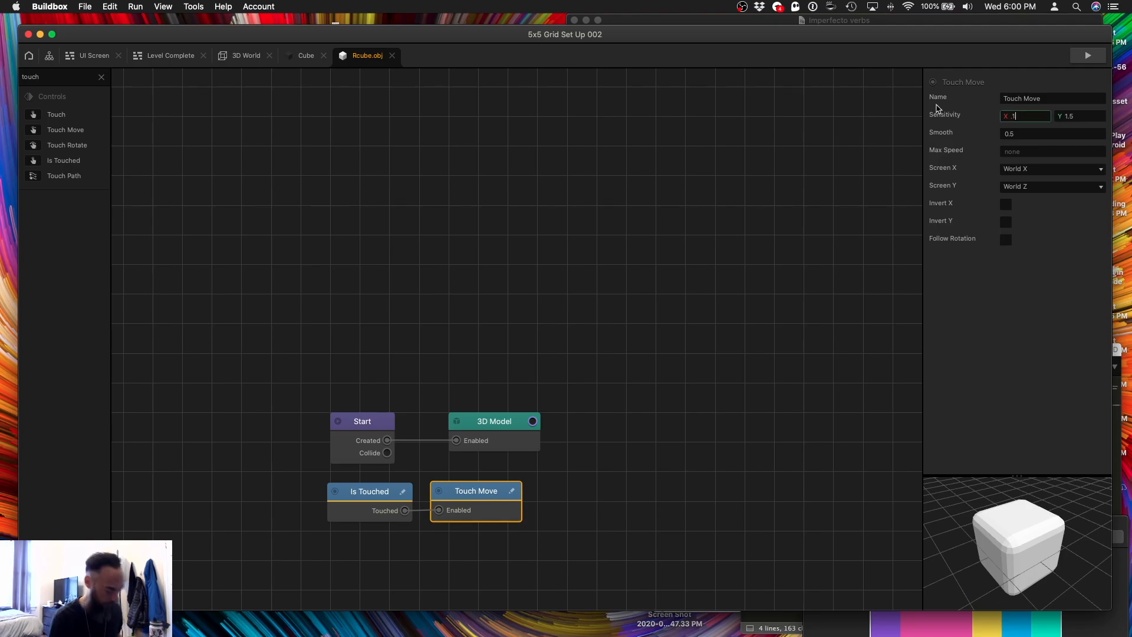
key(Tab)
text(.15)
key(Tab)
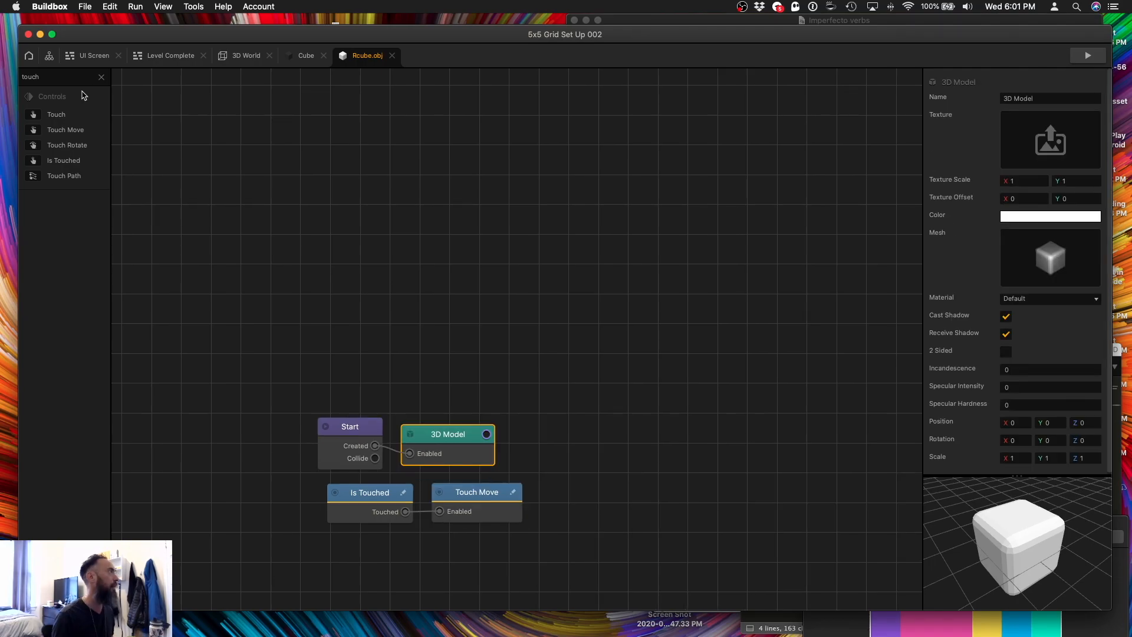
Add an If Collide node connected to Start's Created output and name it If Collide with Cube.
click(101, 77)
click(74, 79)
text(if co)
drag(60, 114, 406, 322)
click(1049, 99)
text(with Cube)
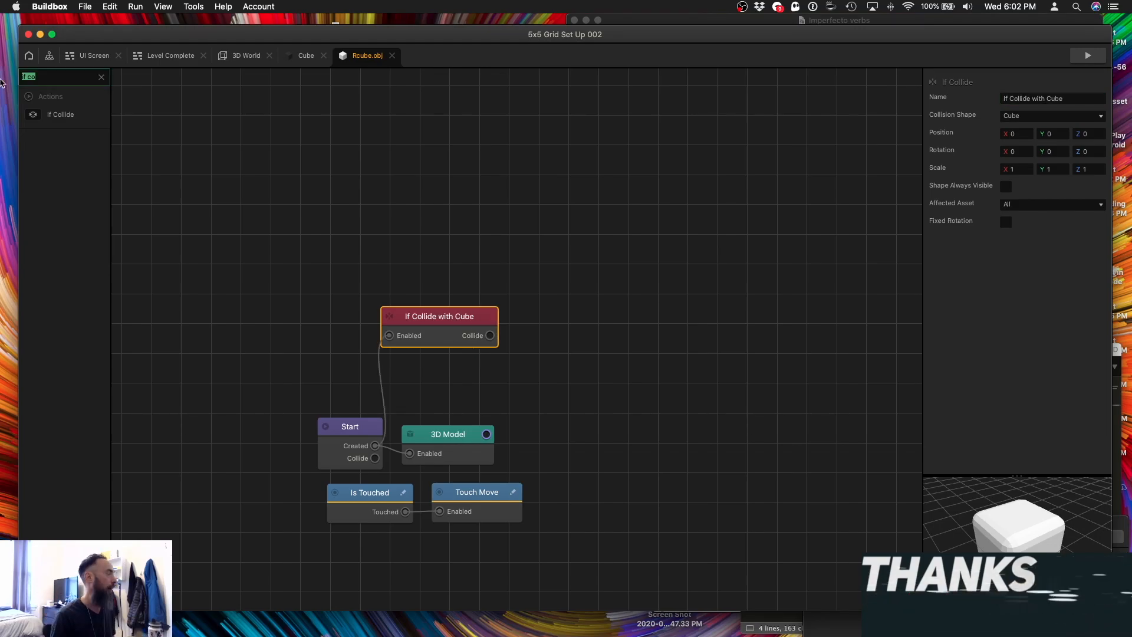
Add a Scale Animation node connected to the Collide output of If Collide with Cube.
key(BackSpace)
text(sca)
drag(41, 114, 581, 346)
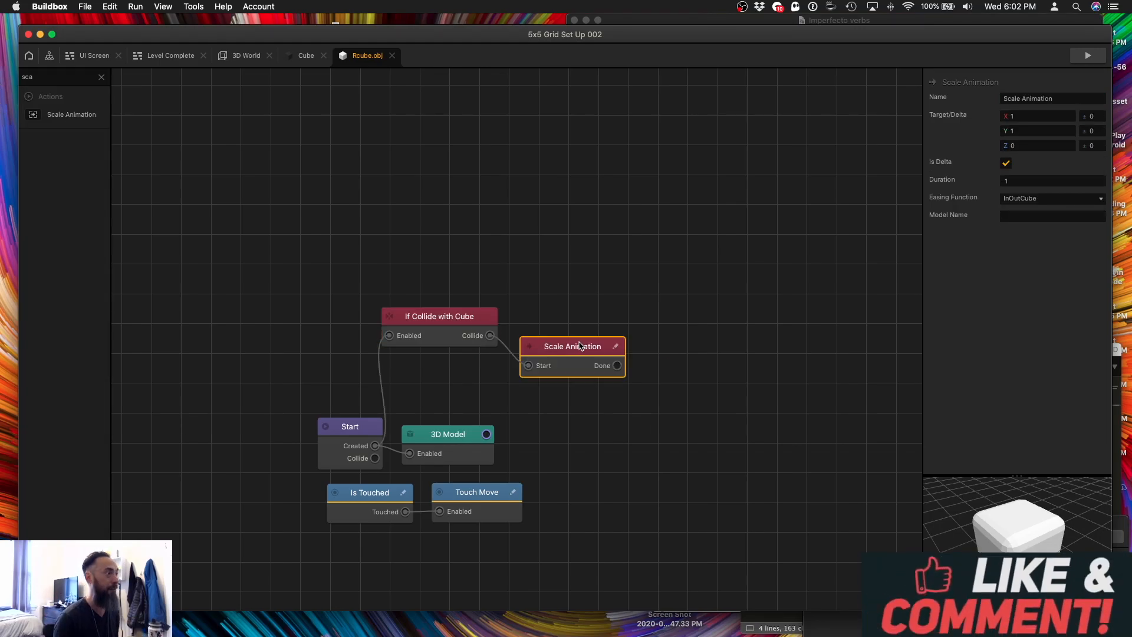
Turn off Is Delta on the Scale Animation node and set its X, Y and Z targets to 0.
click(1006, 163)
click(1012, 131)
drag(1012, 132, 950, 122)
text(00)
key(Tab)
drag(1009, 179, 917, 173)
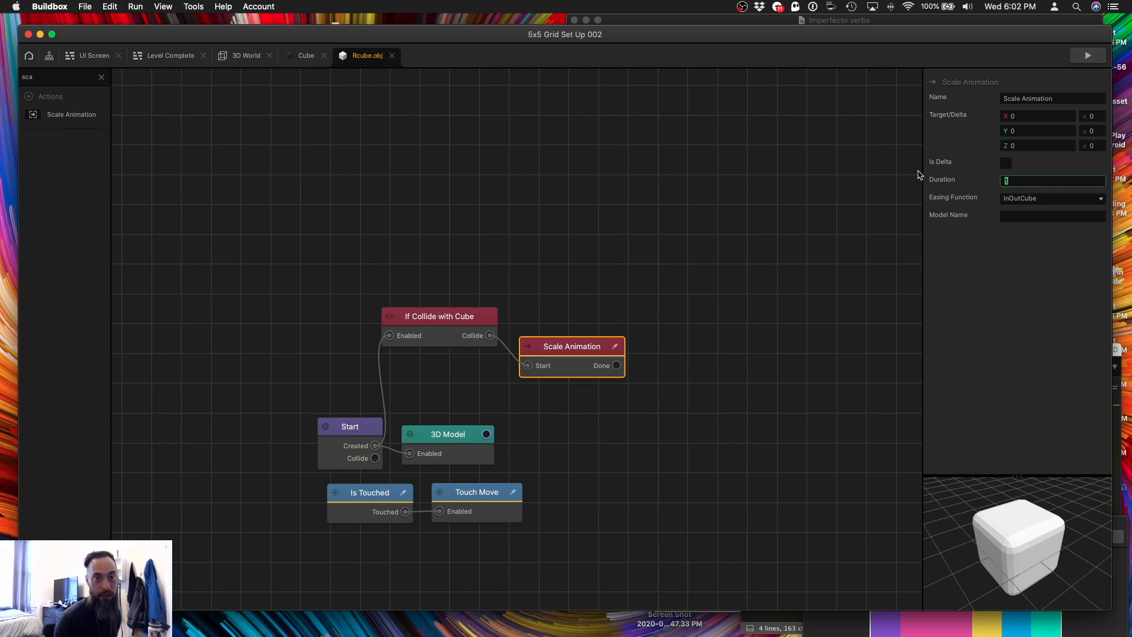
Add a Debris Explosion node and connect its Explode input to the Scale Animation's Done output.
click(101, 76)
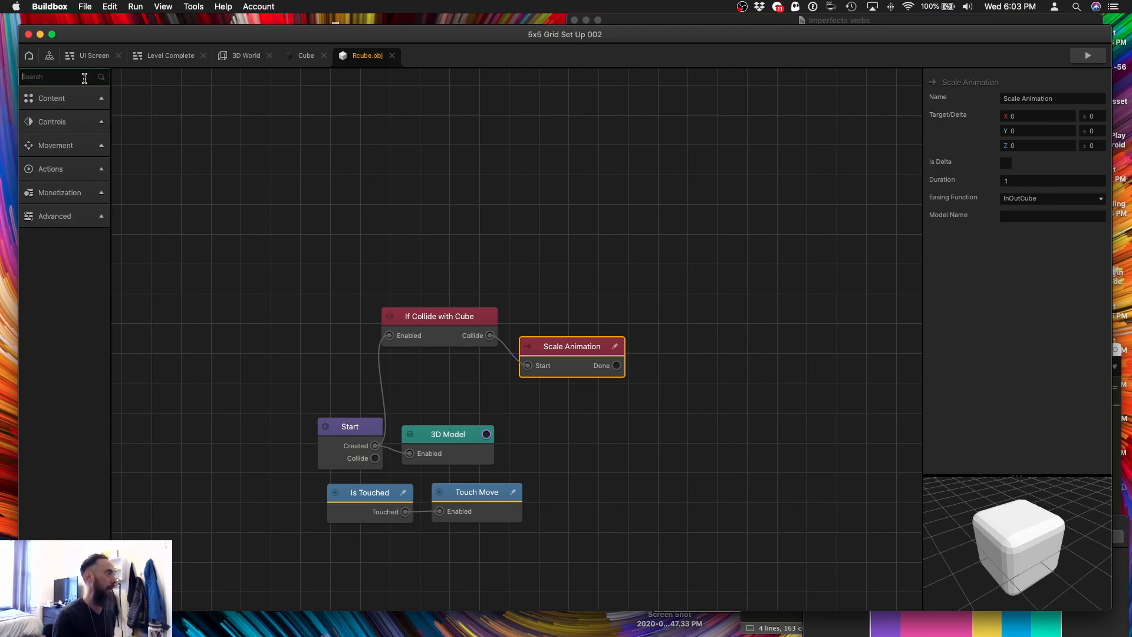
click(85, 78)
text(deb)
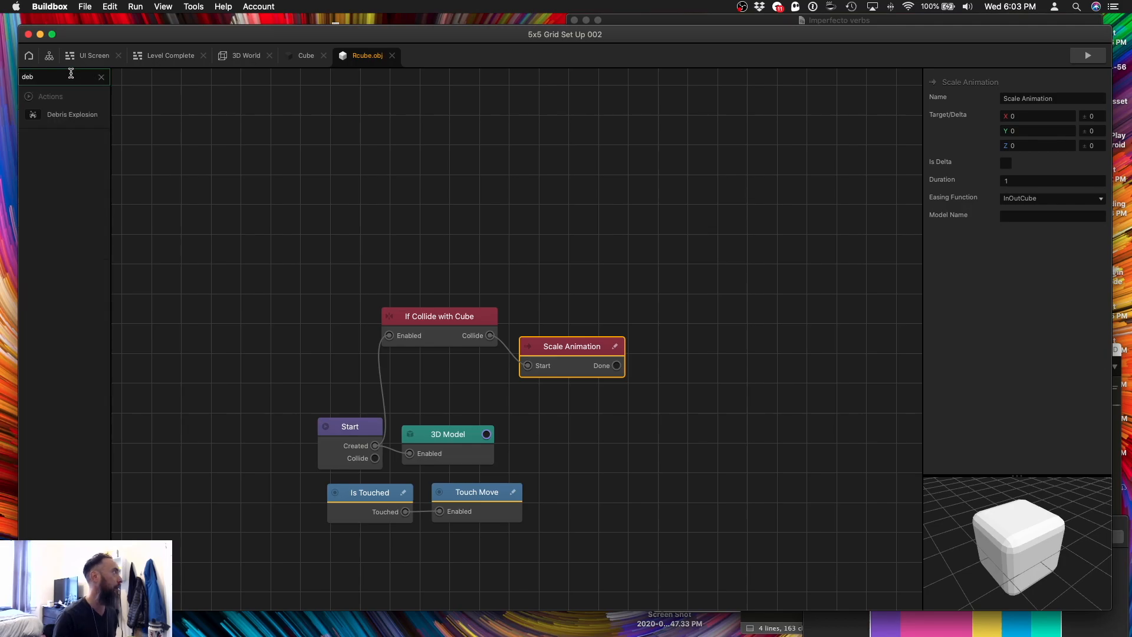
drag(69, 118, 491, 335)
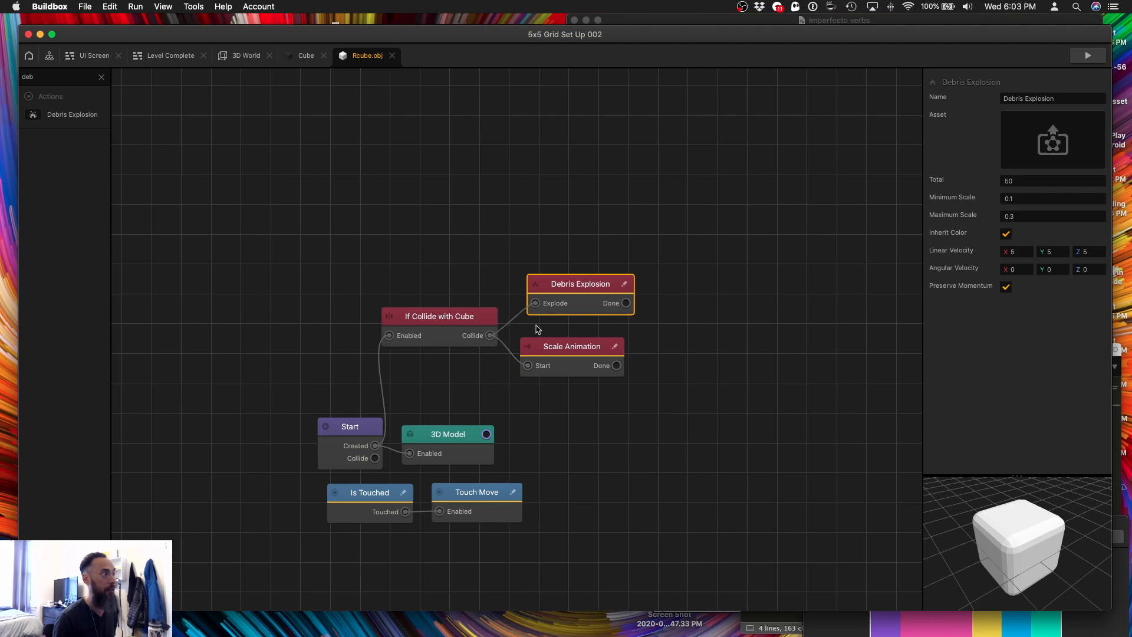
click(515, 321)
drag(556, 291, 617, 368)
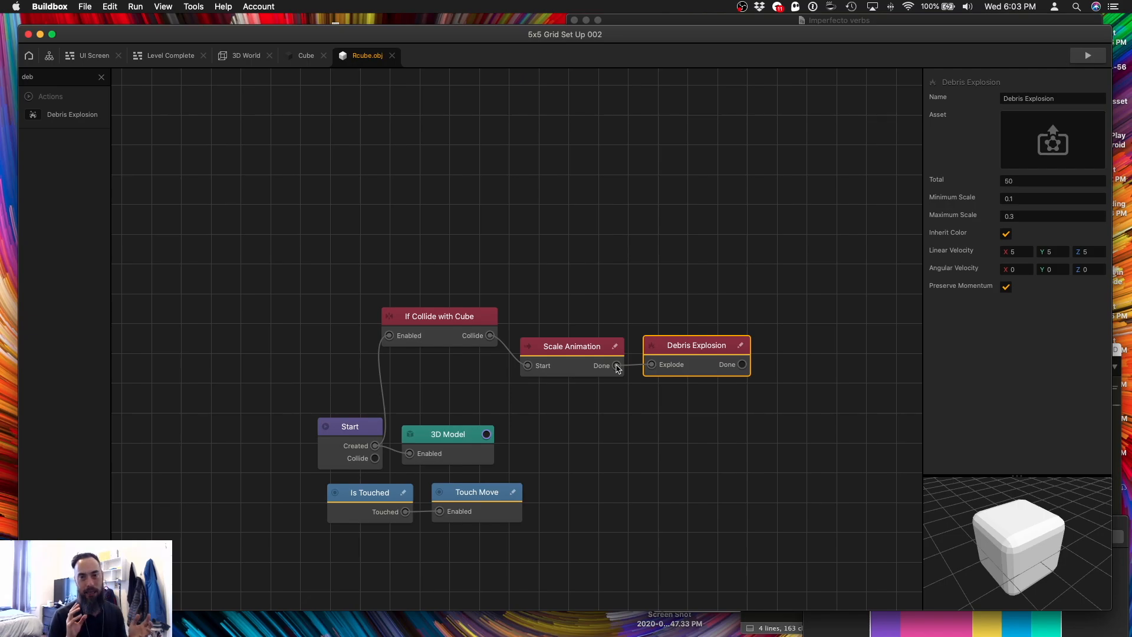
Set the Scale Animation node's duration to 0.5.
click(607, 366)
click(1042, 181)
text(0.5)
key(Return)
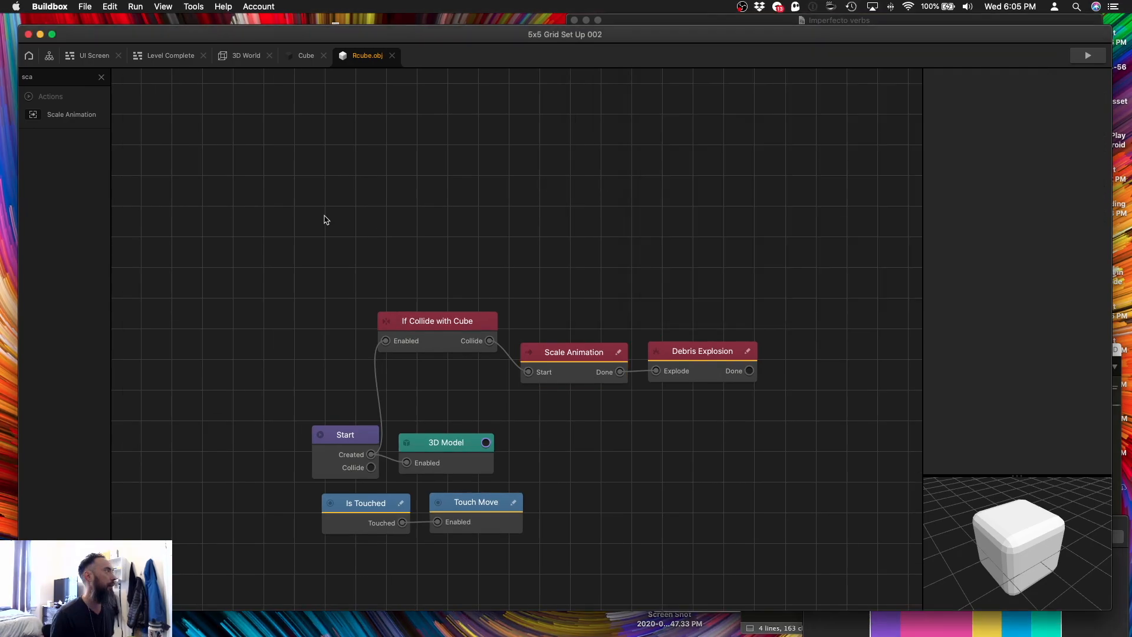
Add a Timer after Debris Explosion, and connect Remove and Add Point nodes to the Timer's Timeout output.
click(101, 77)
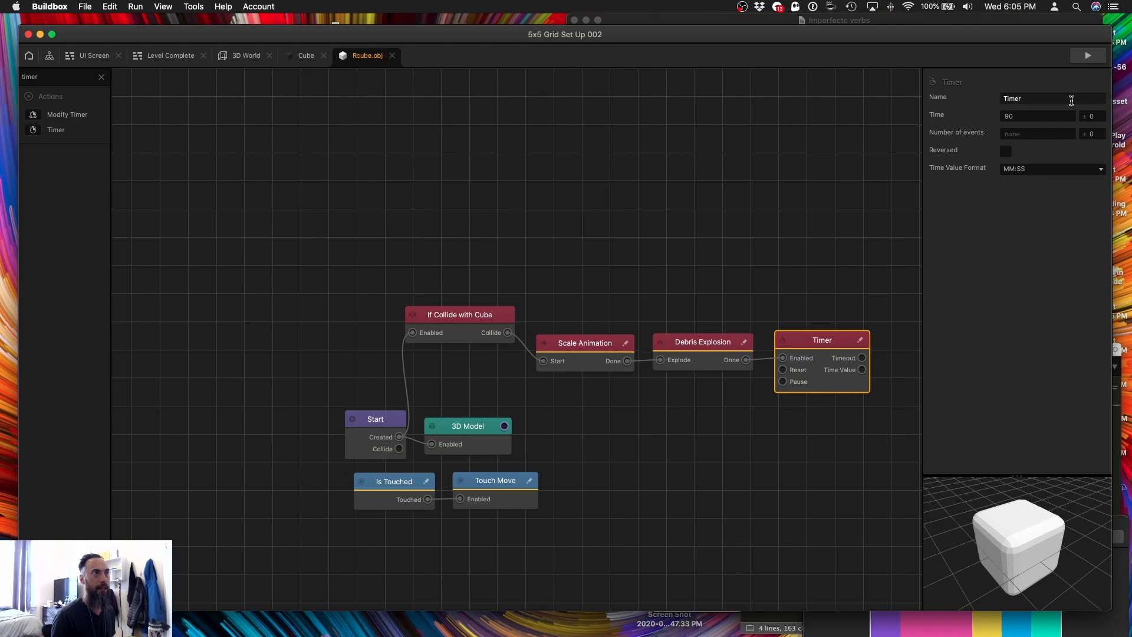
double_click(1048, 115)
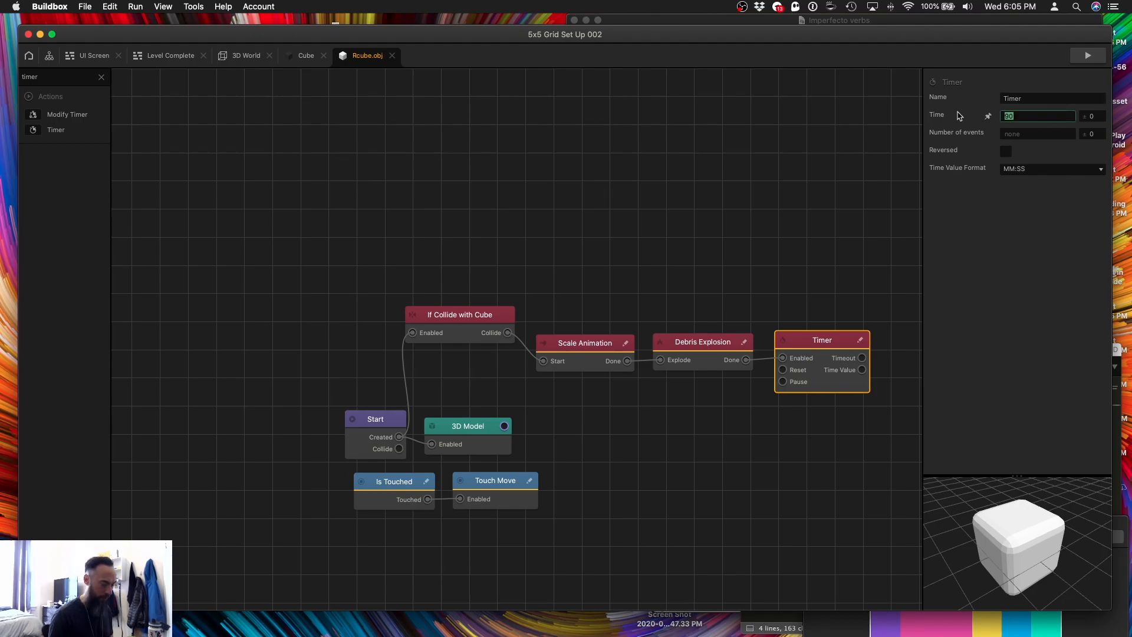
click(102, 76)
text(remove)
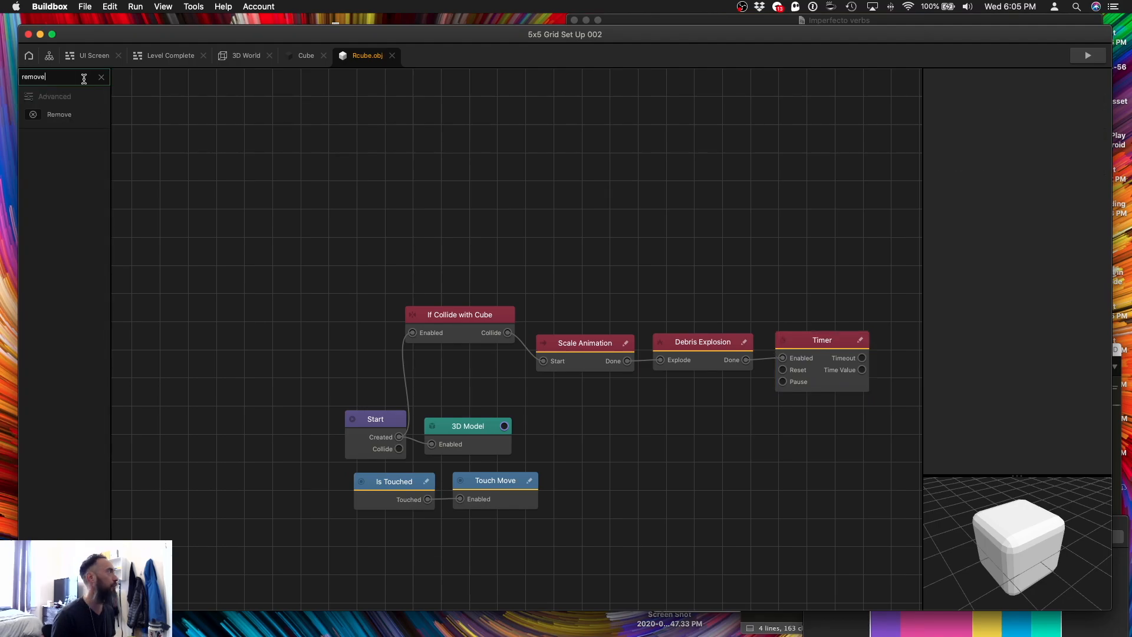
key(Return)
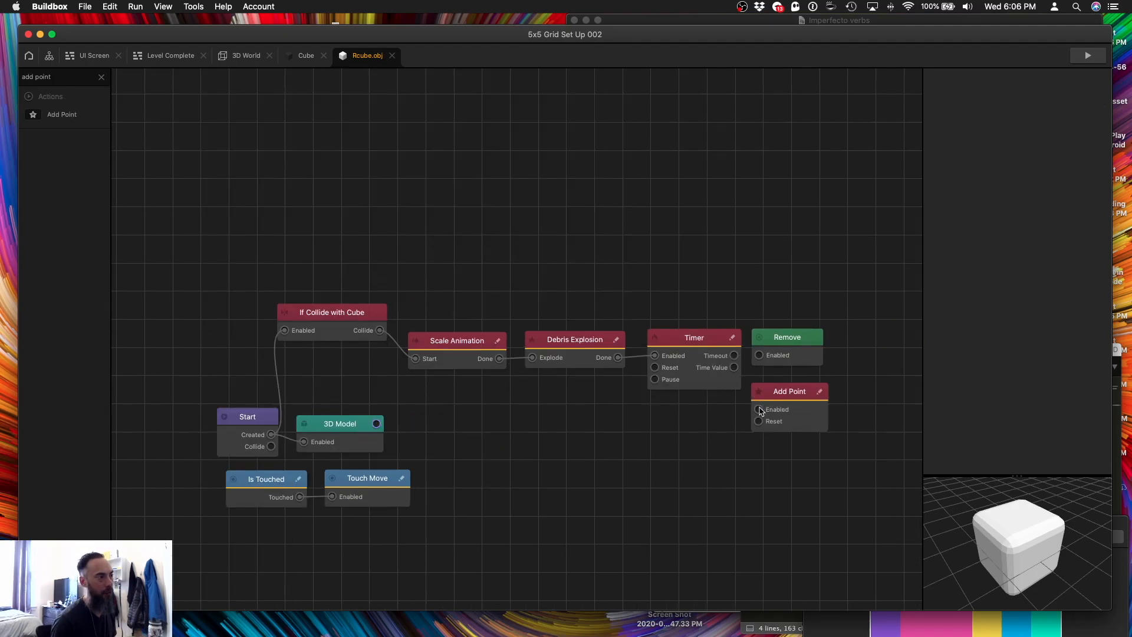
drag(758, 409, 734, 356)
drag(791, 397, 794, 394)
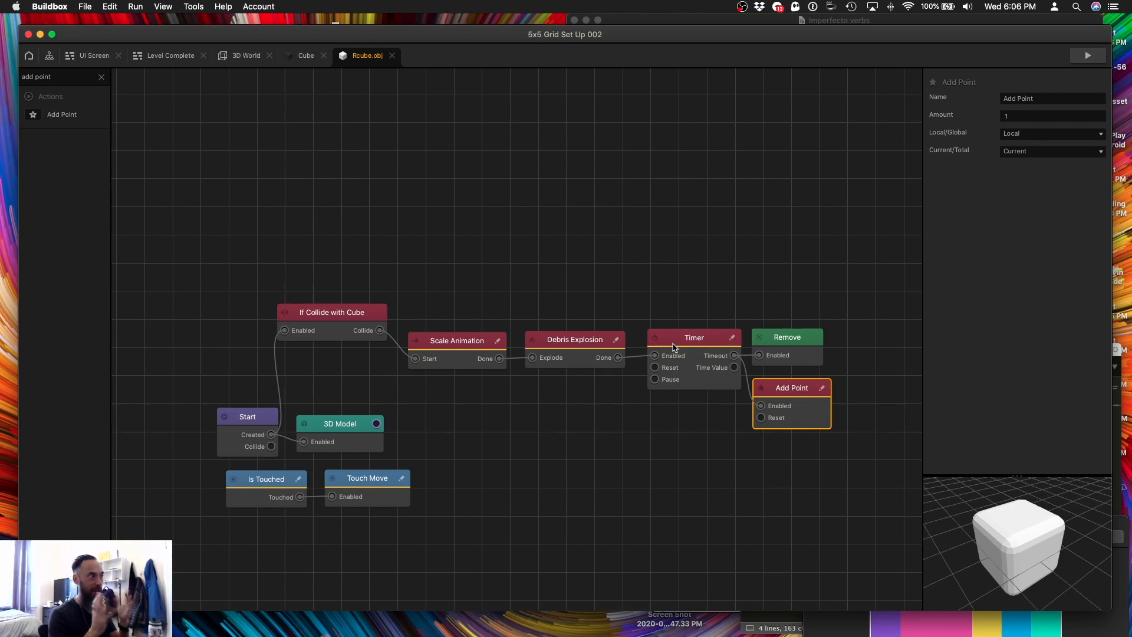
Set the Affected Asset of If Collide with Cube to Rcube.obj and save the project.
click(331, 313)
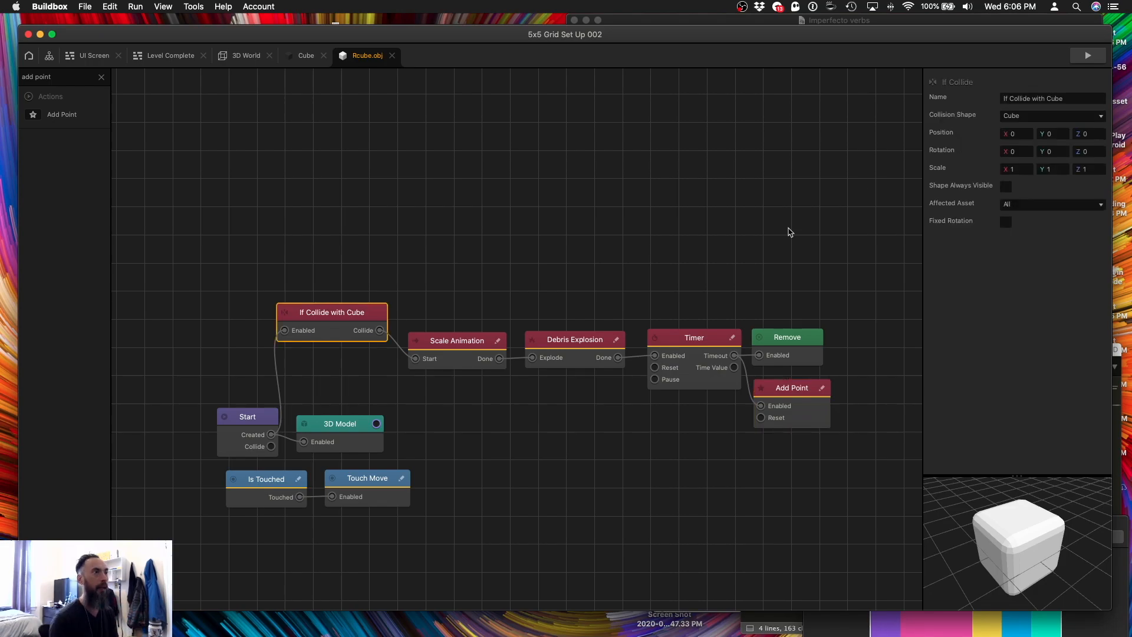
click(1053, 204)
click(1038, 333)
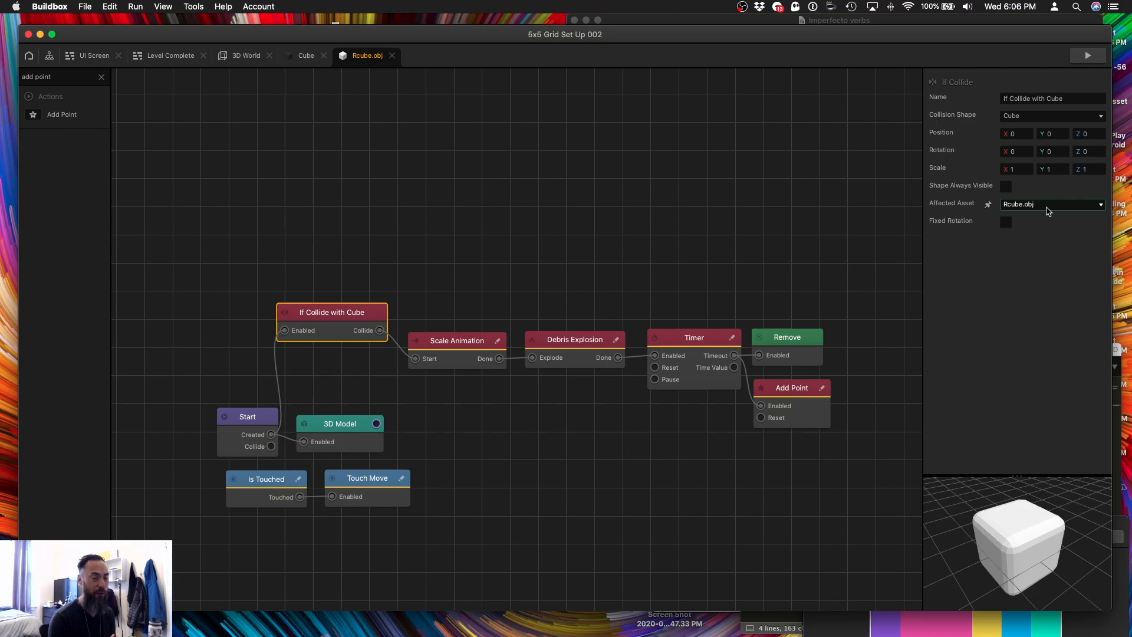
key(super+s)
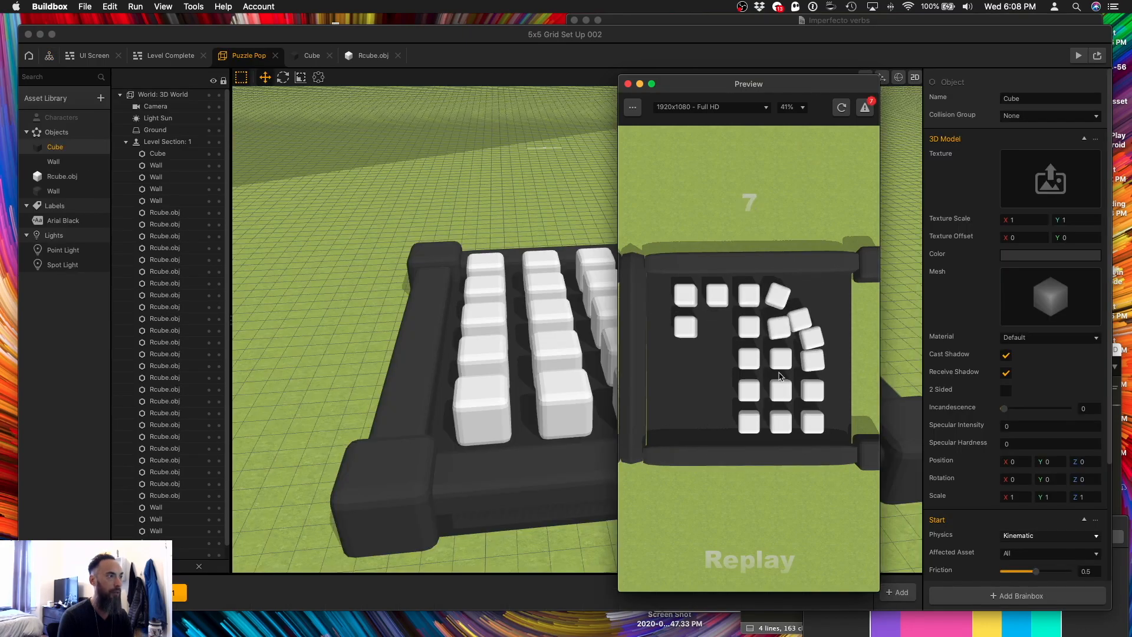
Play-test the Puzzle Pop level in the preview by moving the remaining cubes into each other until the level completes.
click(778, 376)
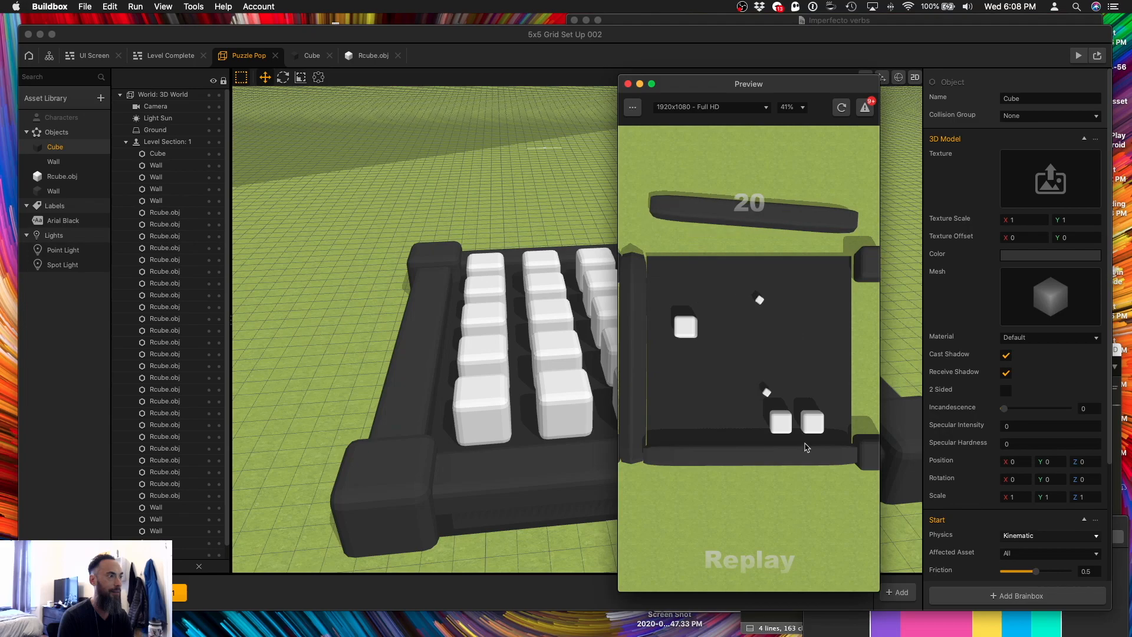
click(807, 428)
click(693, 339)
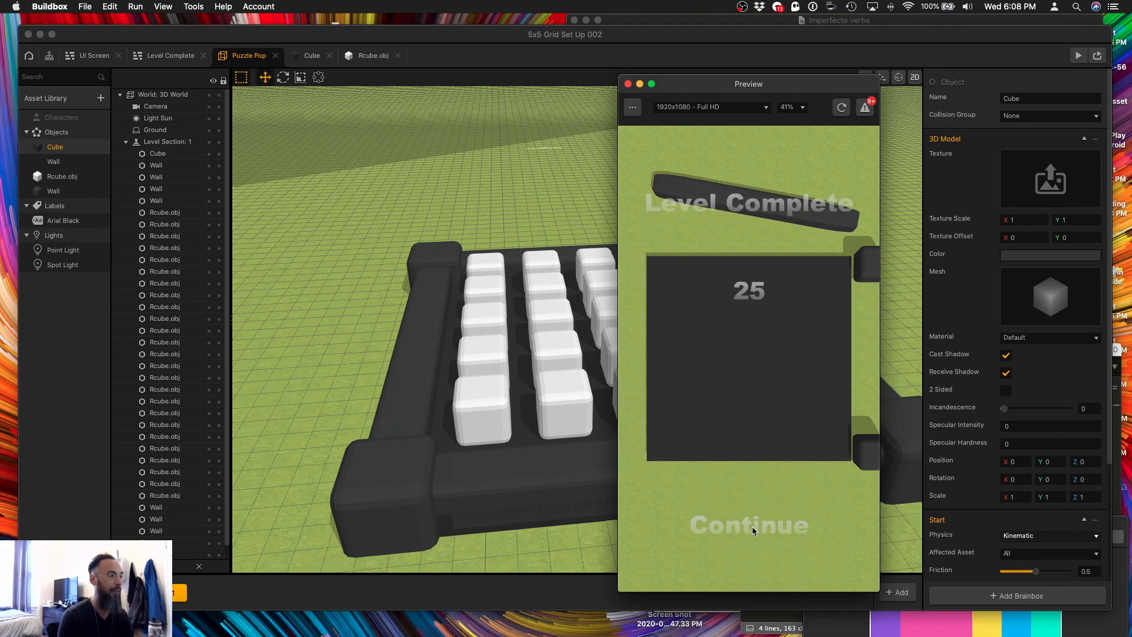
Add a Restart navigation button filling the Level Complete screen and connect its output to Puzzle Pop's Load input.
click(95, 58)
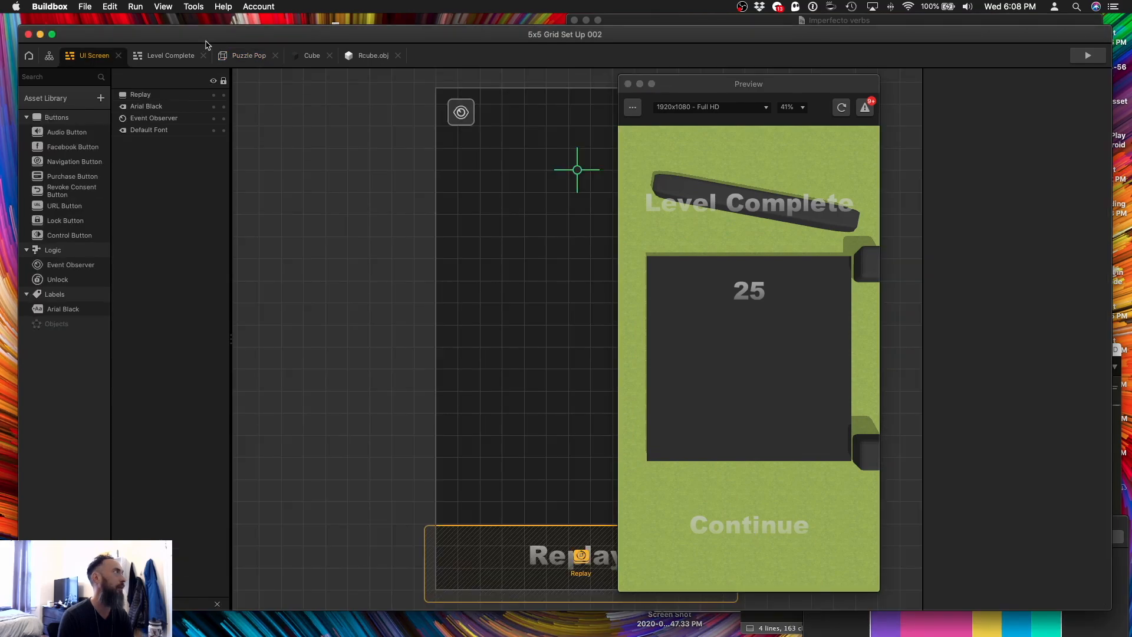
click(165, 62)
drag(74, 161, 454, 116)
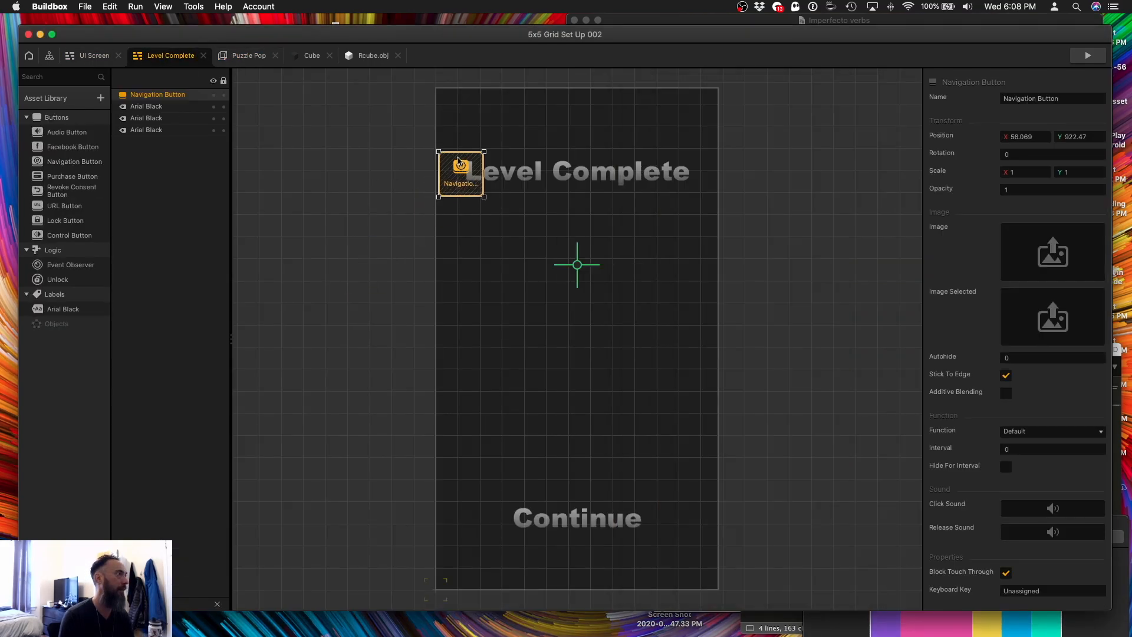
drag(481, 130, 720, 592)
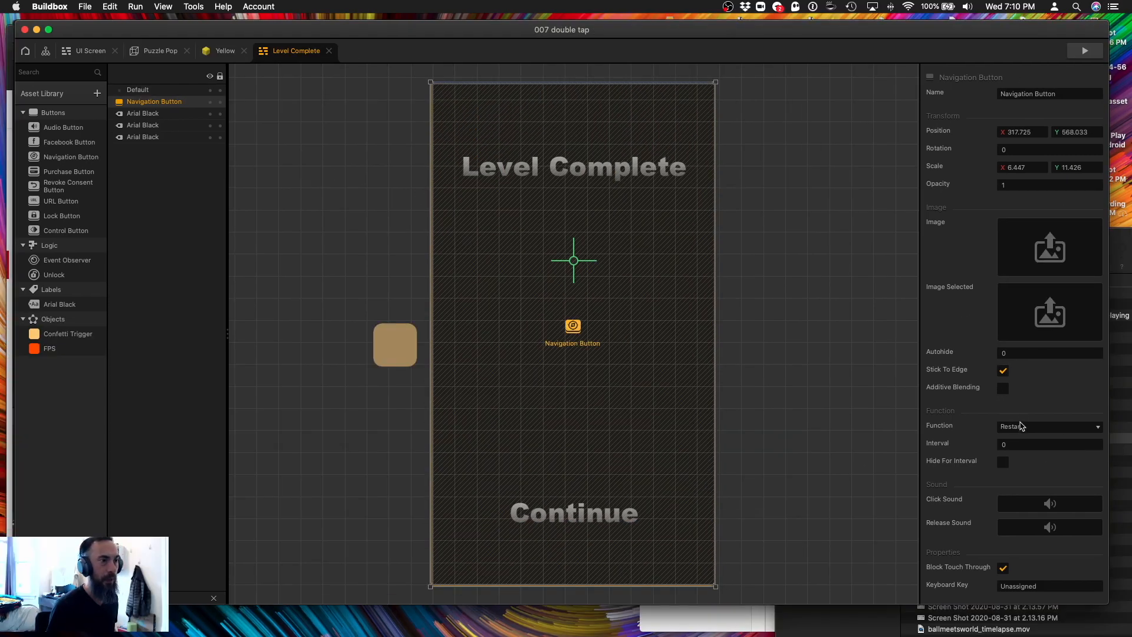
click(1022, 426)
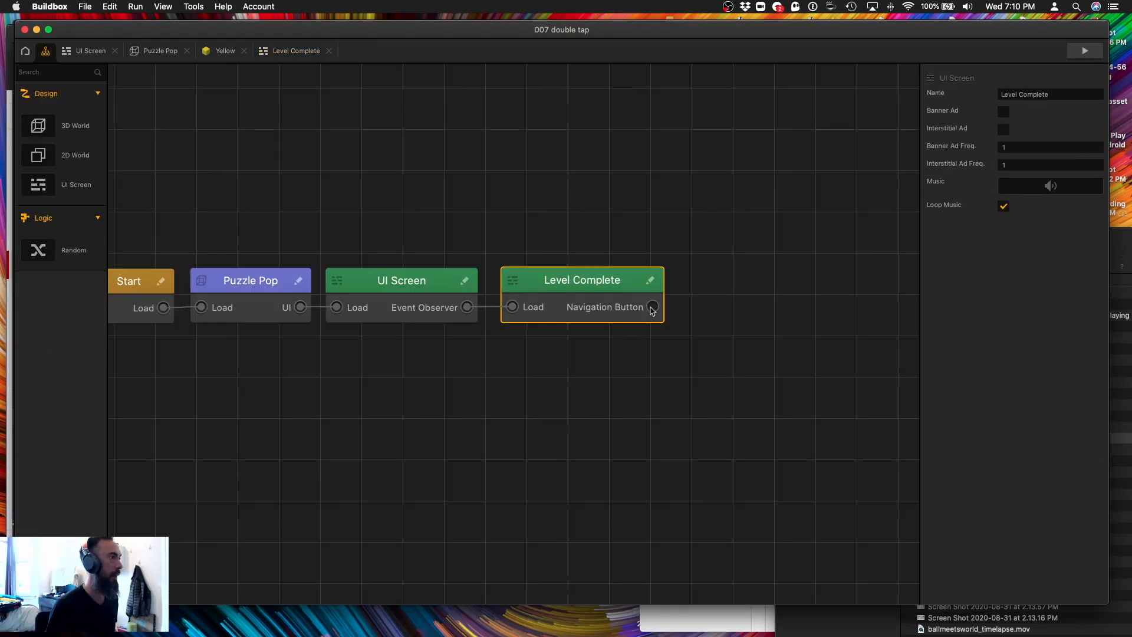
drag(652, 306, 203, 309)
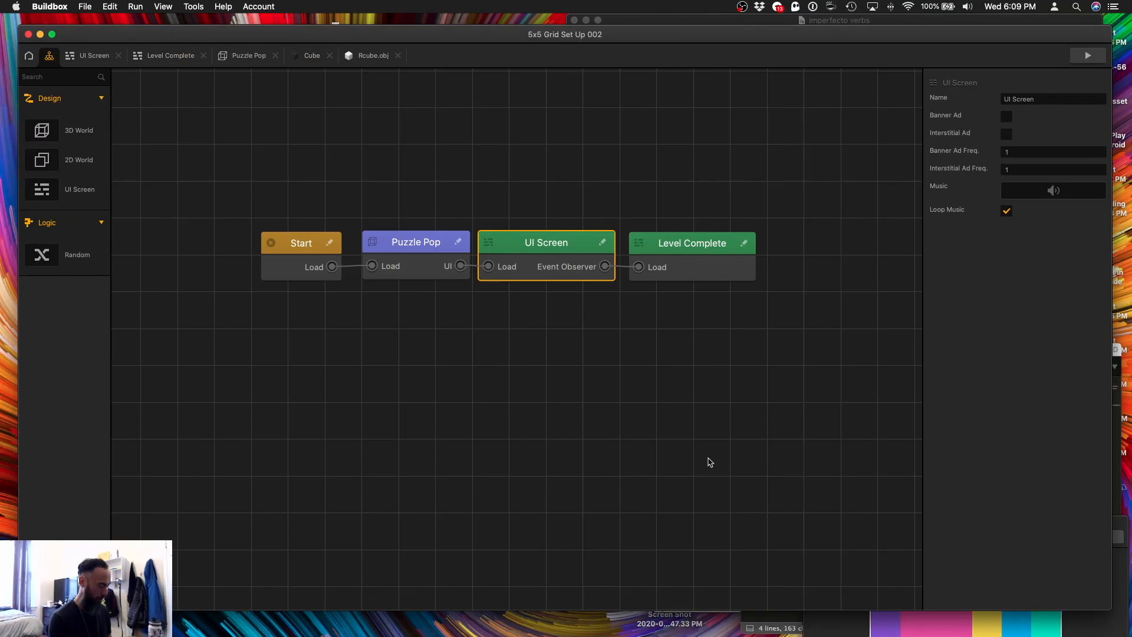
Run the game preview, reload it and test touching a cube in the grid.
key(super+p)
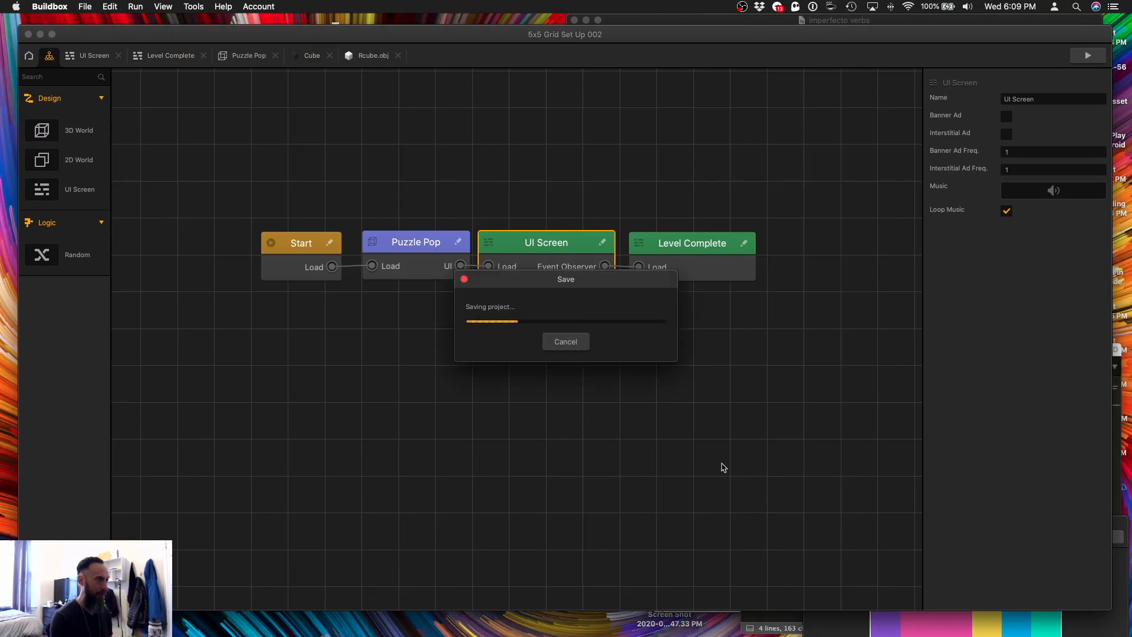
click(848, 109)
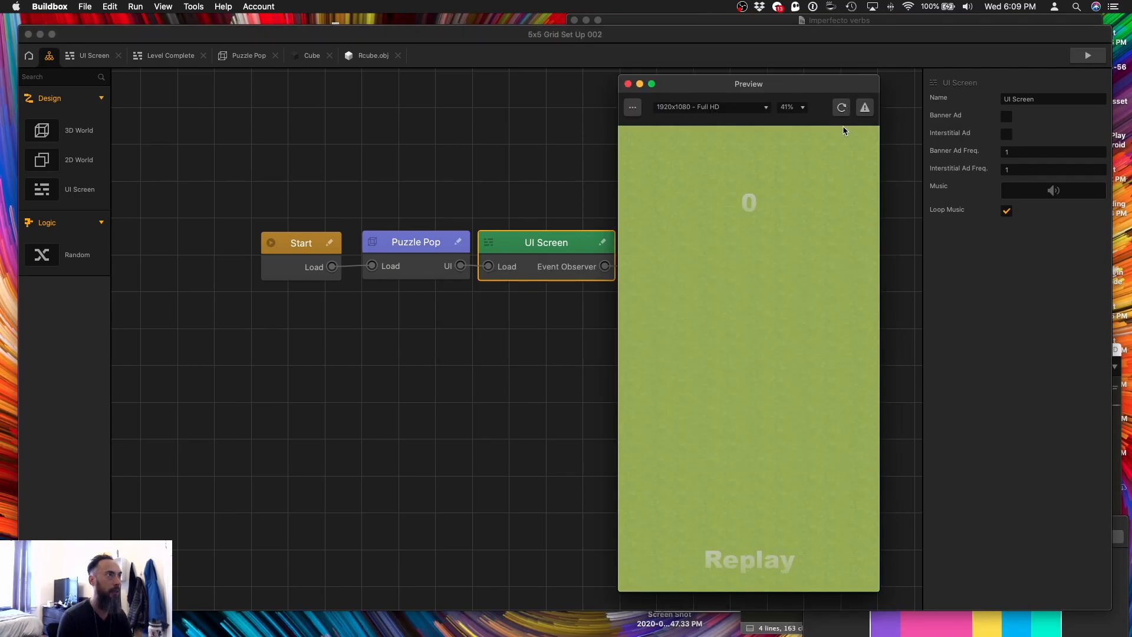
click(809, 426)
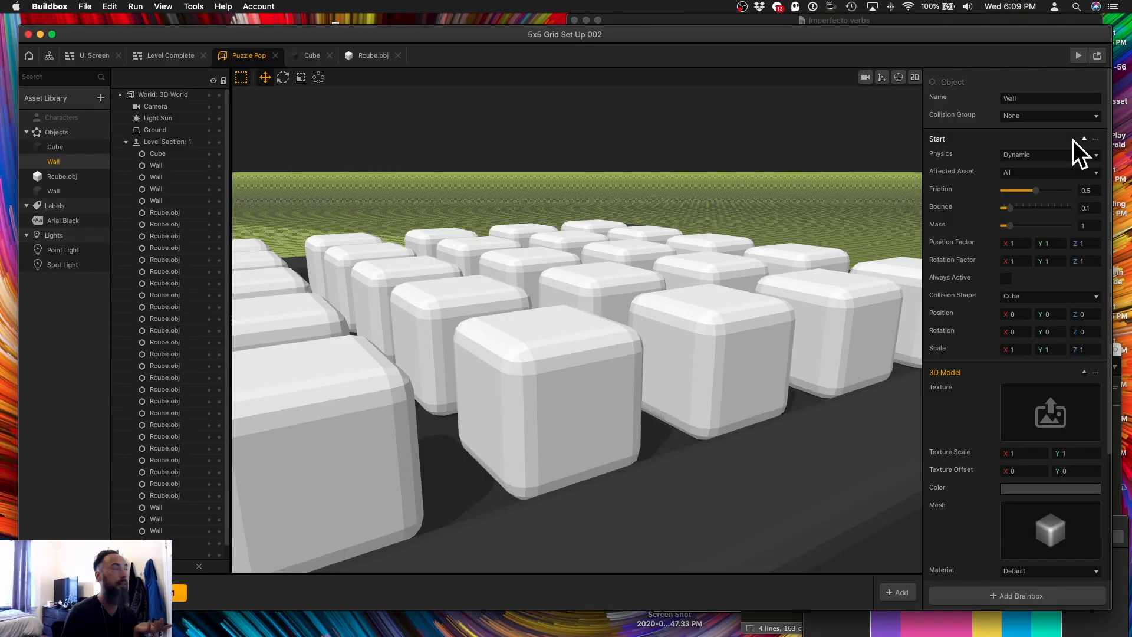
Set the Wall asset's physics to Kinematic.
click(1036, 156)
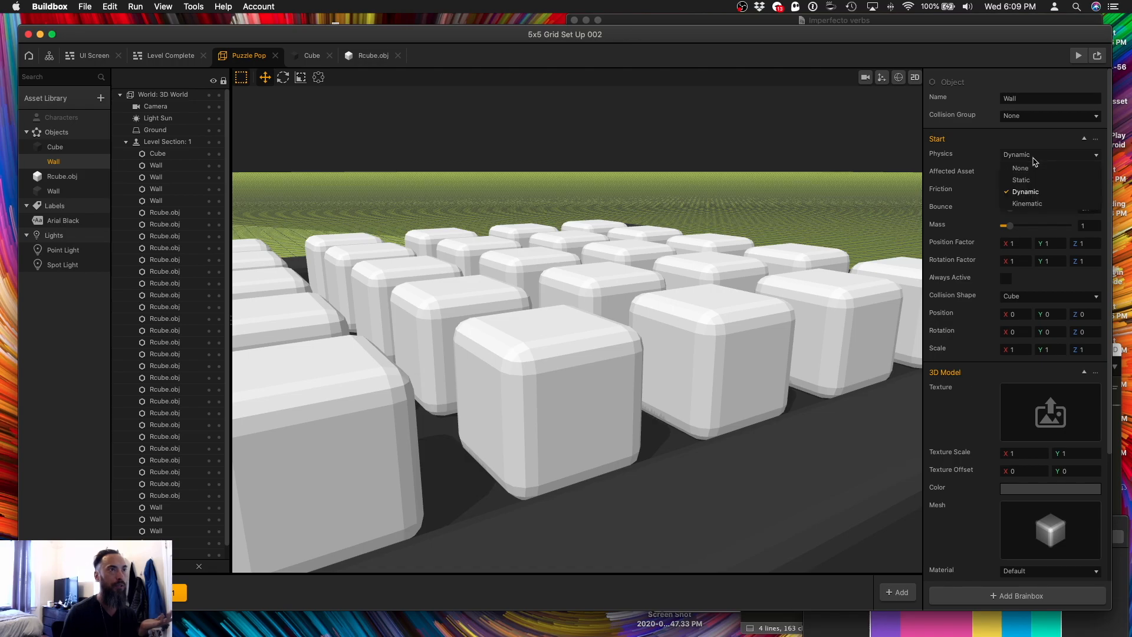
click(1038, 204)
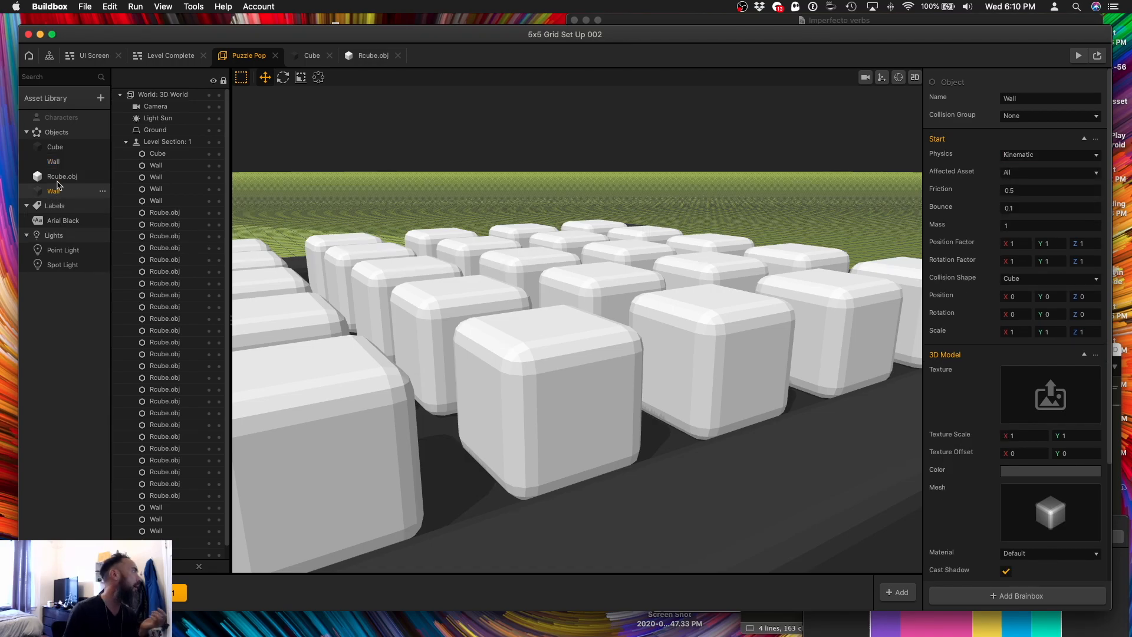
Rename the second Wall asset as WallROund and delete it from the asset library.
text(ROund)
key(Return)
click(102, 191)
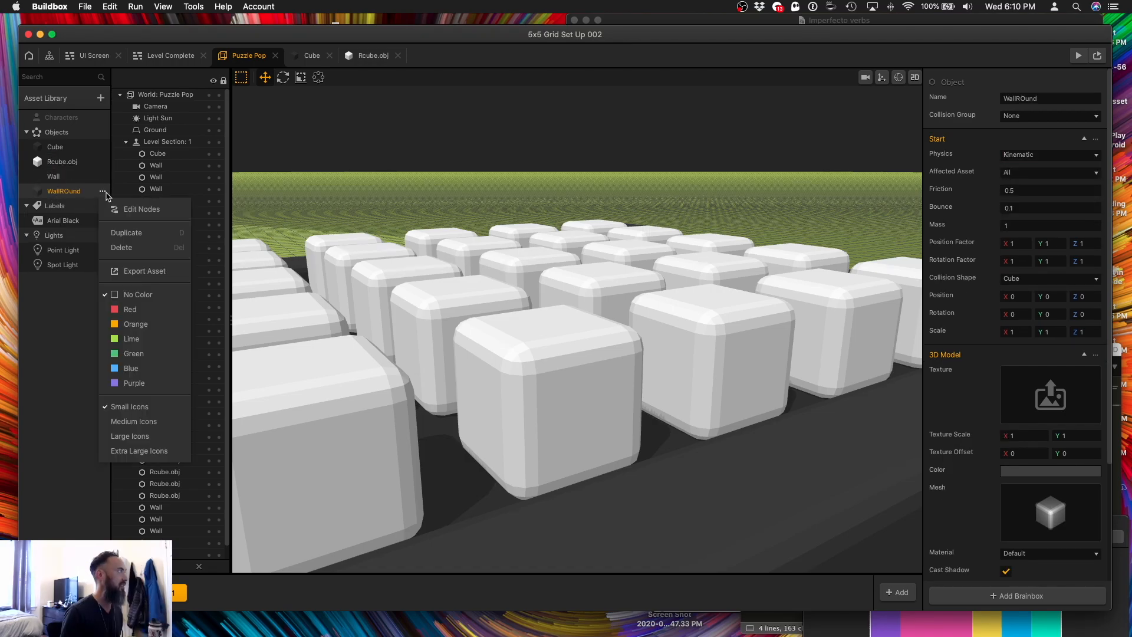
click(143, 245)
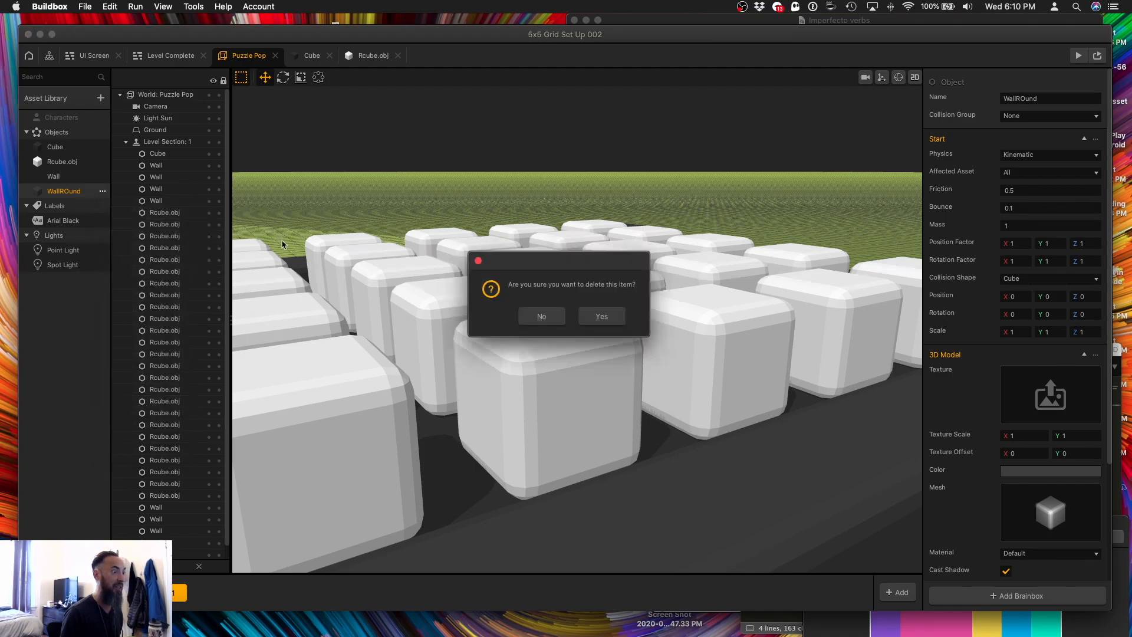
click(584, 315)
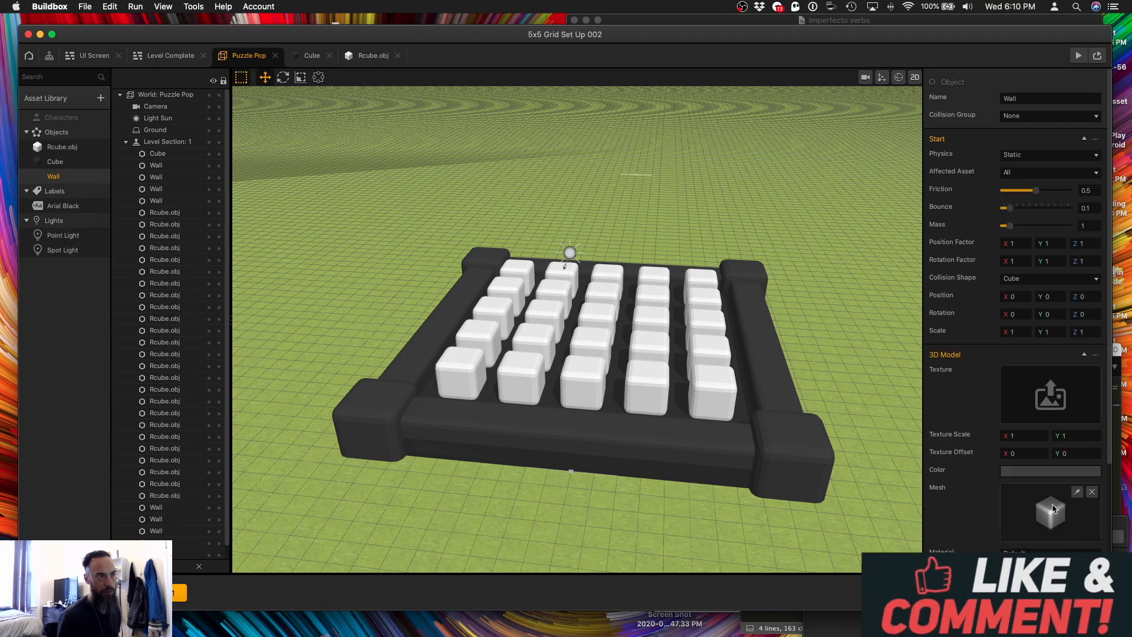
Run the game preview and touch cubes across the grid to test popping and scoring until the board is cleared.
scroll(1050, 502, up, 3)
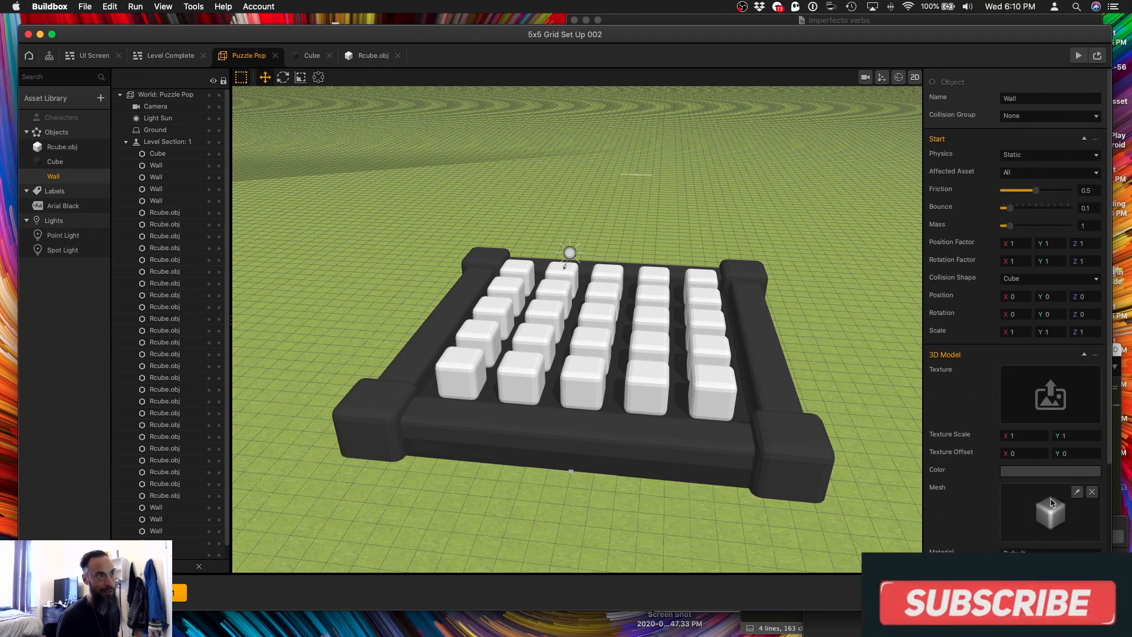
click(1078, 55)
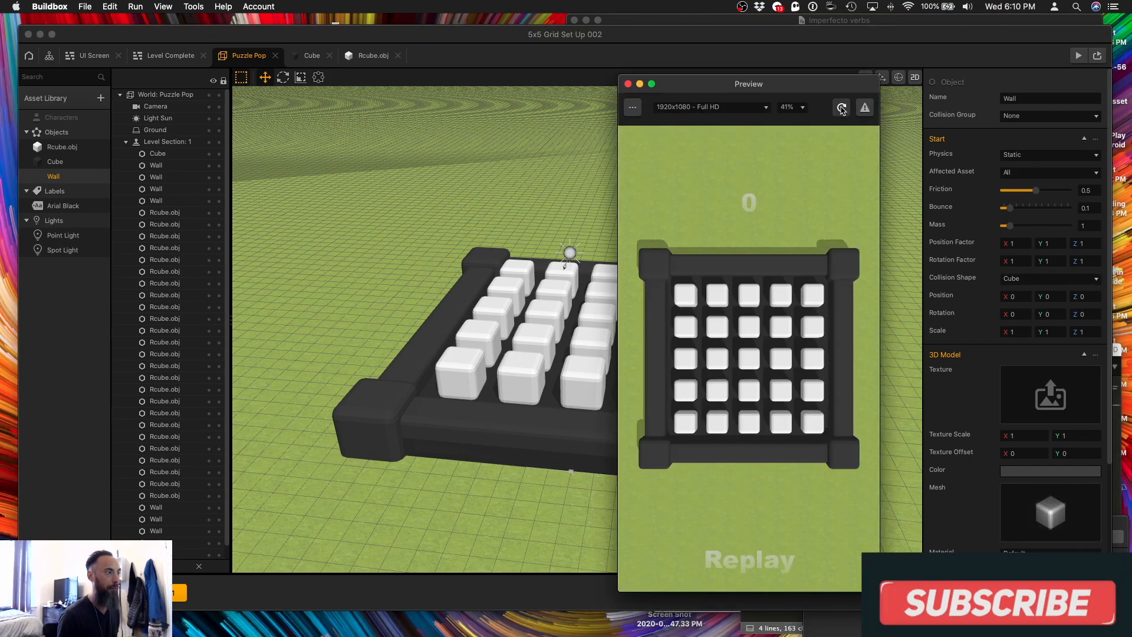
click(683, 390)
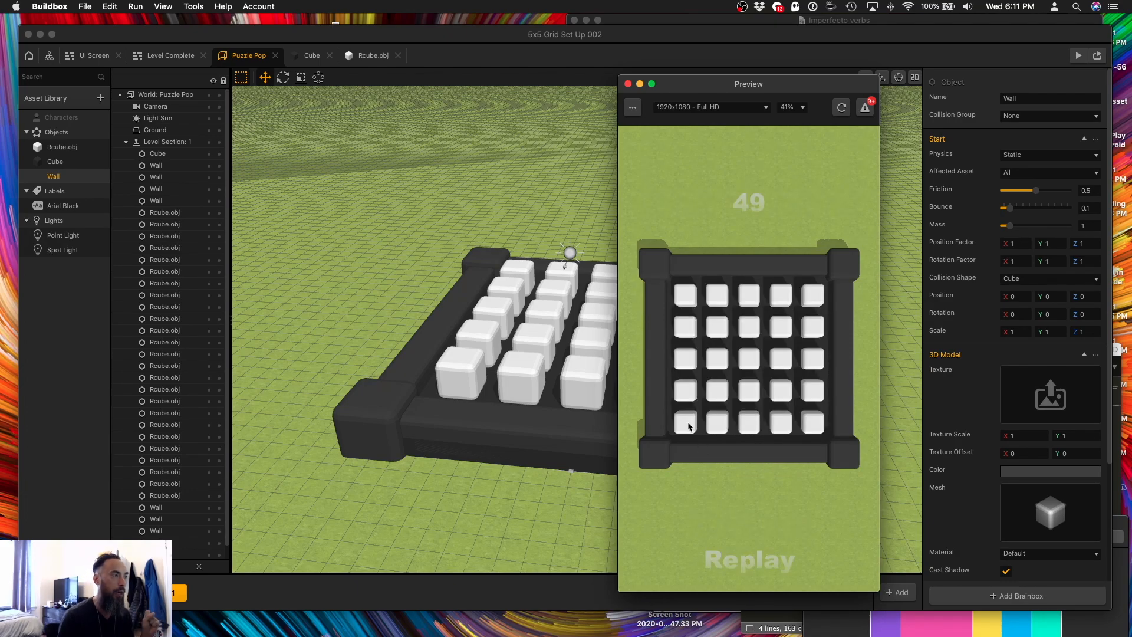
click(688, 425)
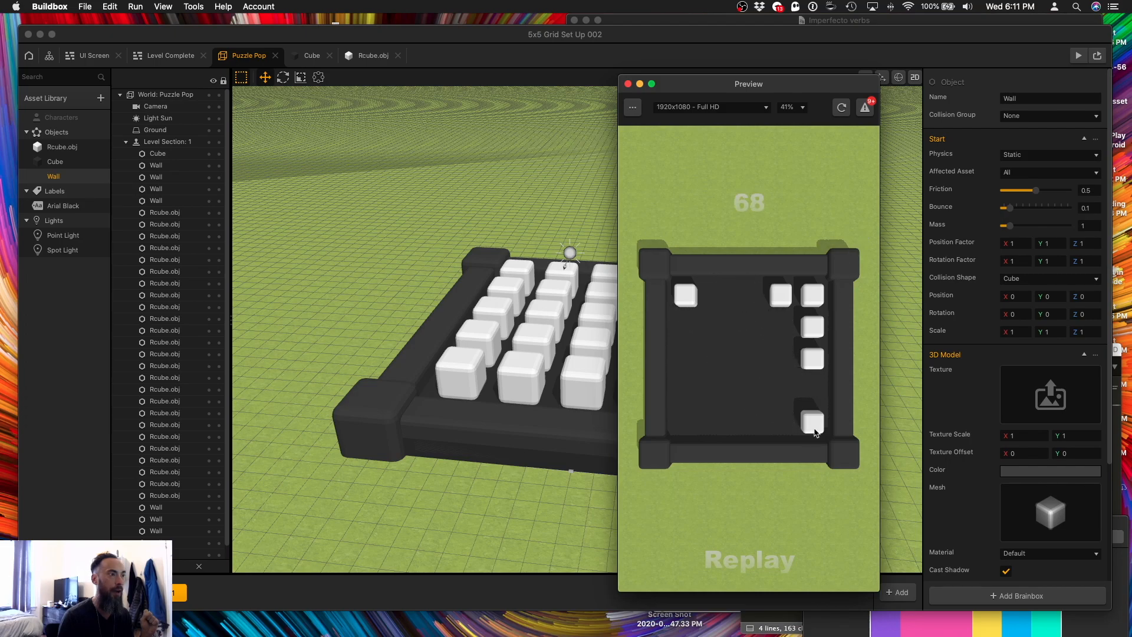
click(814, 426)
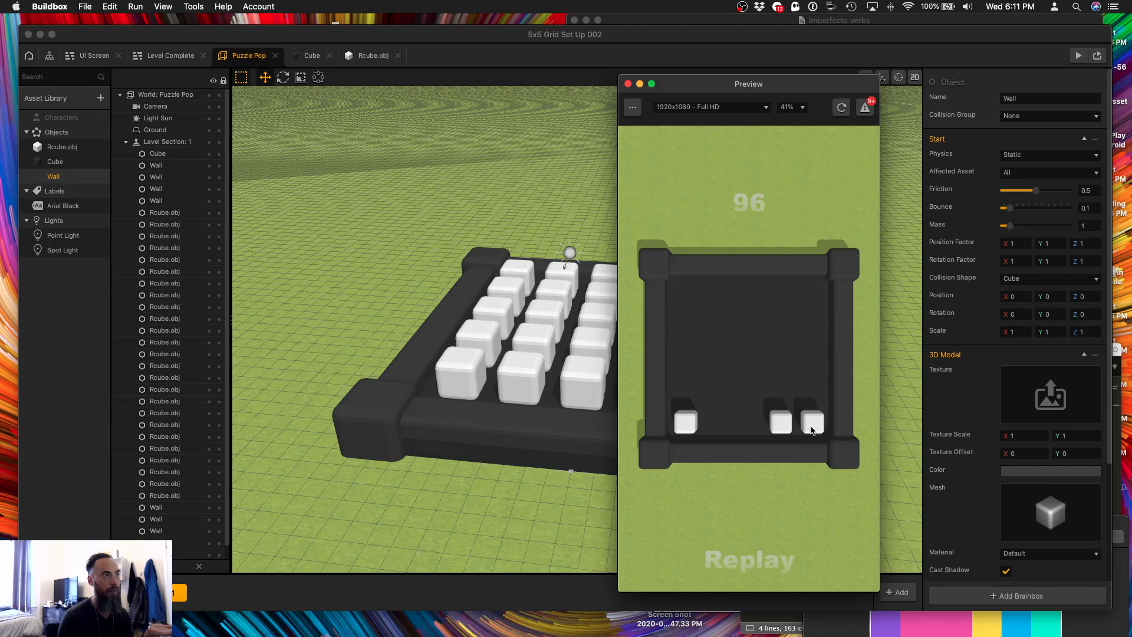
click(812, 428)
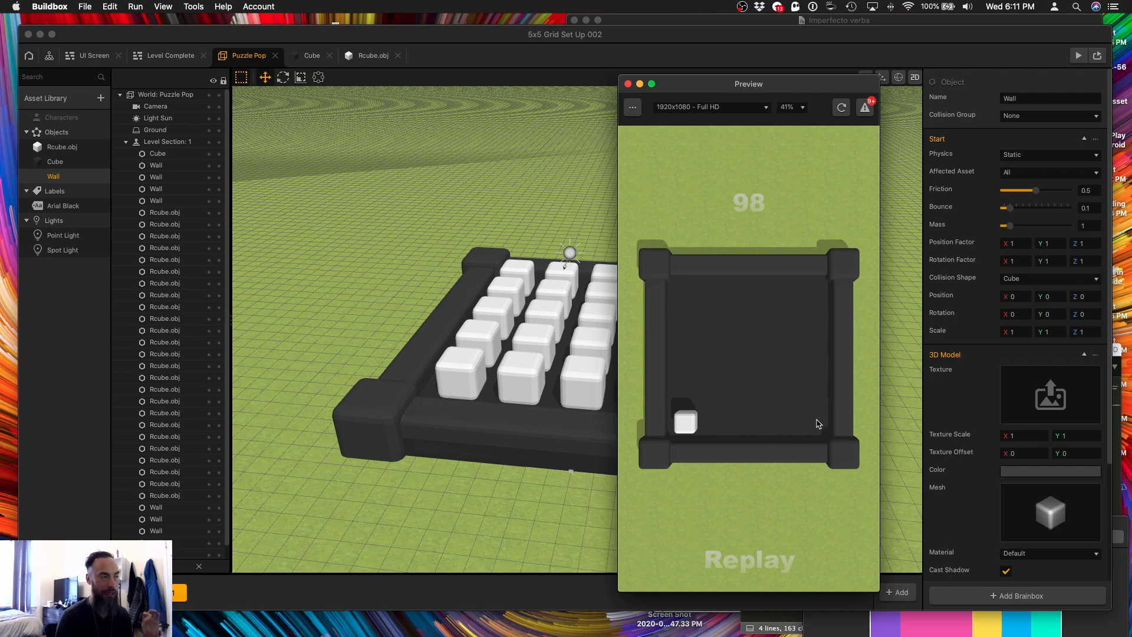
click(694, 425)
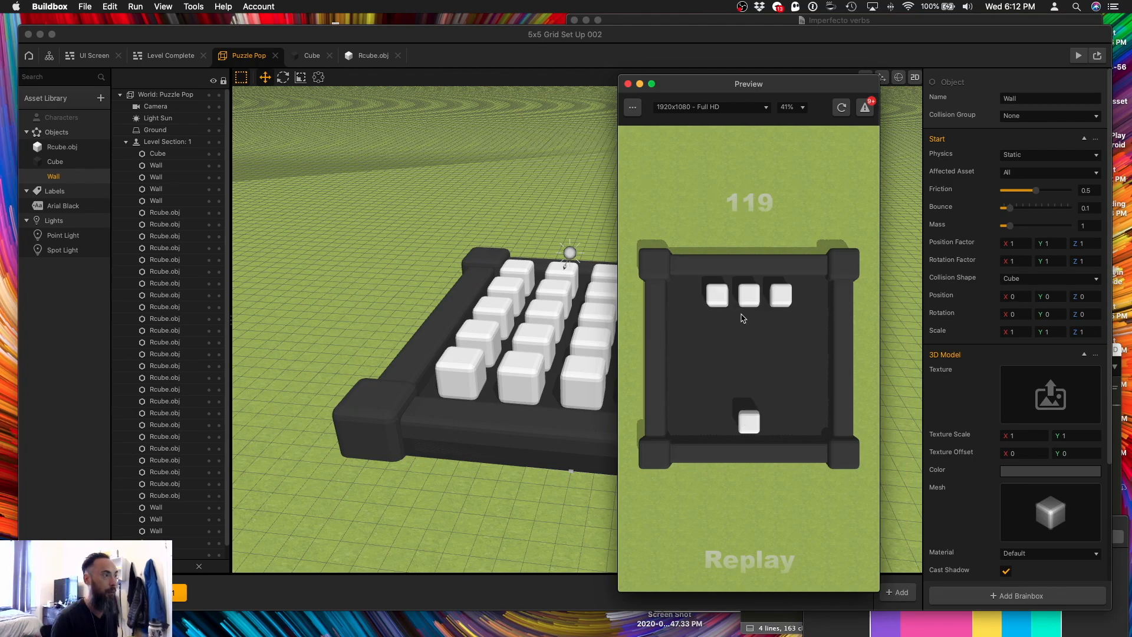
click(718, 298)
click(747, 421)
click(777, 302)
click(748, 296)
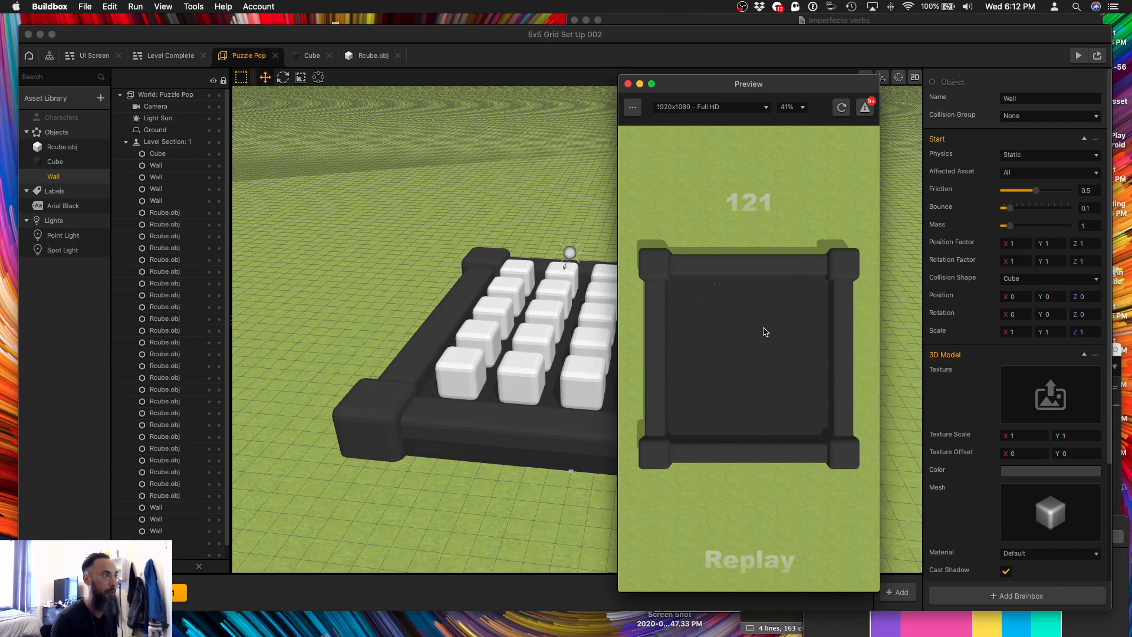
Replay the level in the preview, pull single cubes across the board to test movement and collisions, and close the preview.
click(750, 521)
click(813, 361)
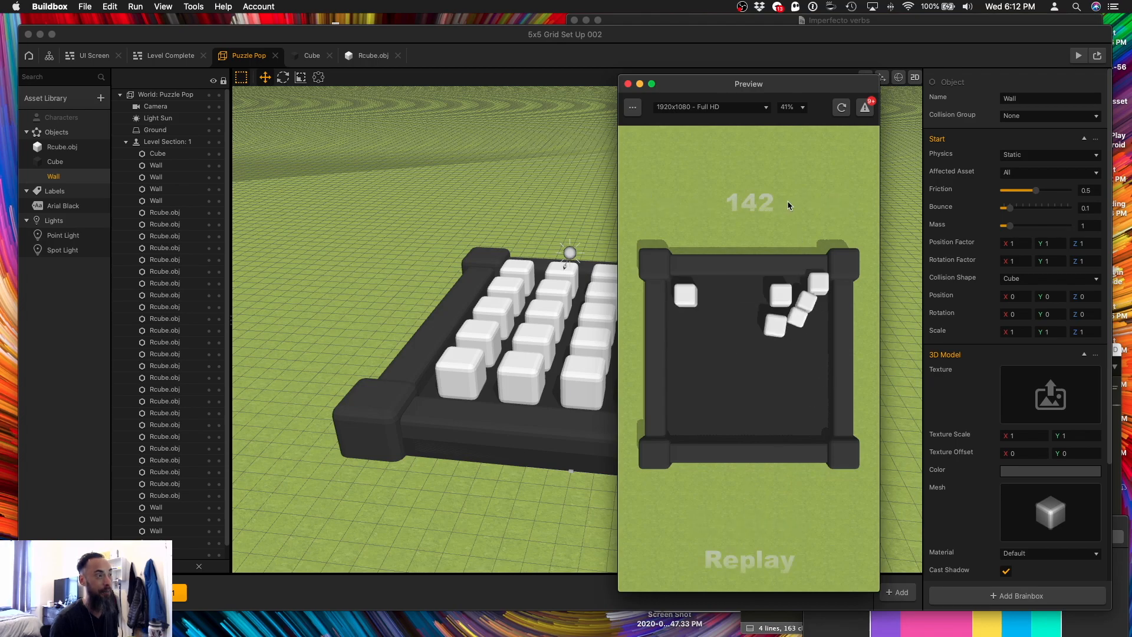
mouse_move(689, 305)
mouse_down()
mouse_move(805, 419)
mouse_move(792, 284)
mouse_move(830, 353)
mouse_move(773, 373)
mouse_up()
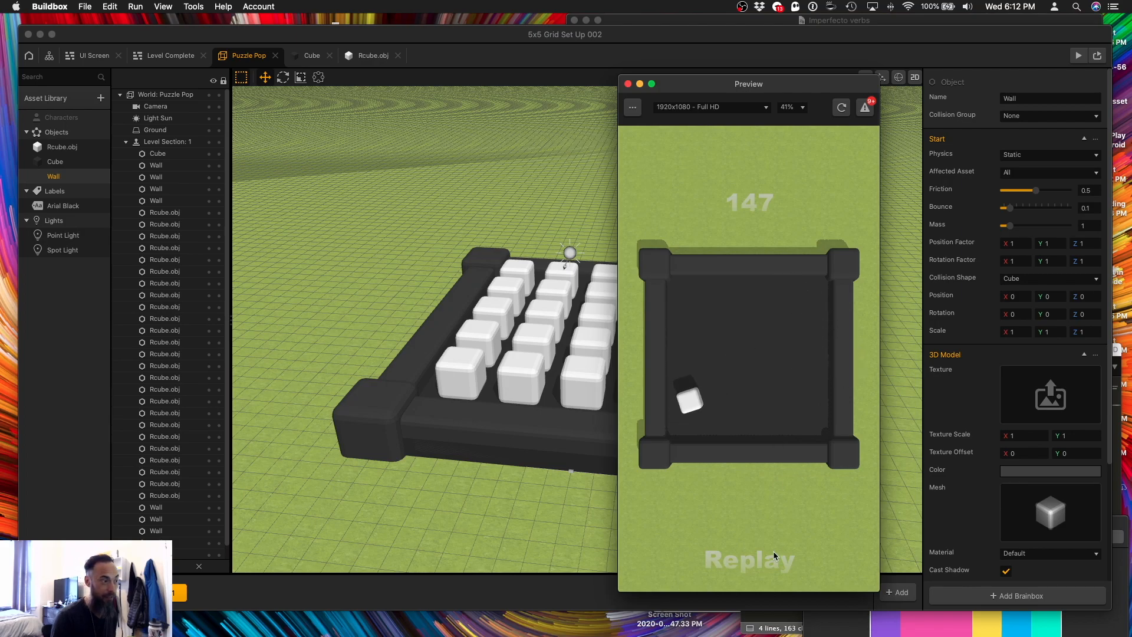
click(759, 566)
mouse_move(695, 424)
mouse_down()
mouse_move(861, 257)
mouse_move(713, 348)
mouse_up()
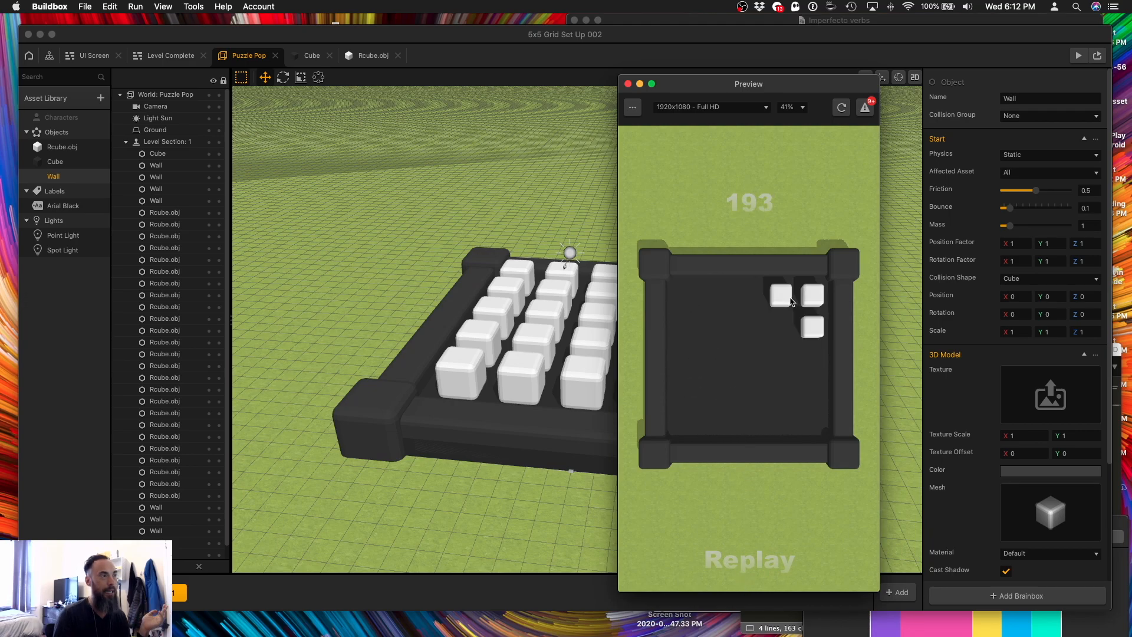
mouse_move(777, 305)
mouse_down()
mouse_move(763, 327)
mouse_move(816, 401)
mouse_move(836, 403)
mouse_move(783, 432)
mouse_move(796, 413)
mouse_move(810, 221)
mouse_up()
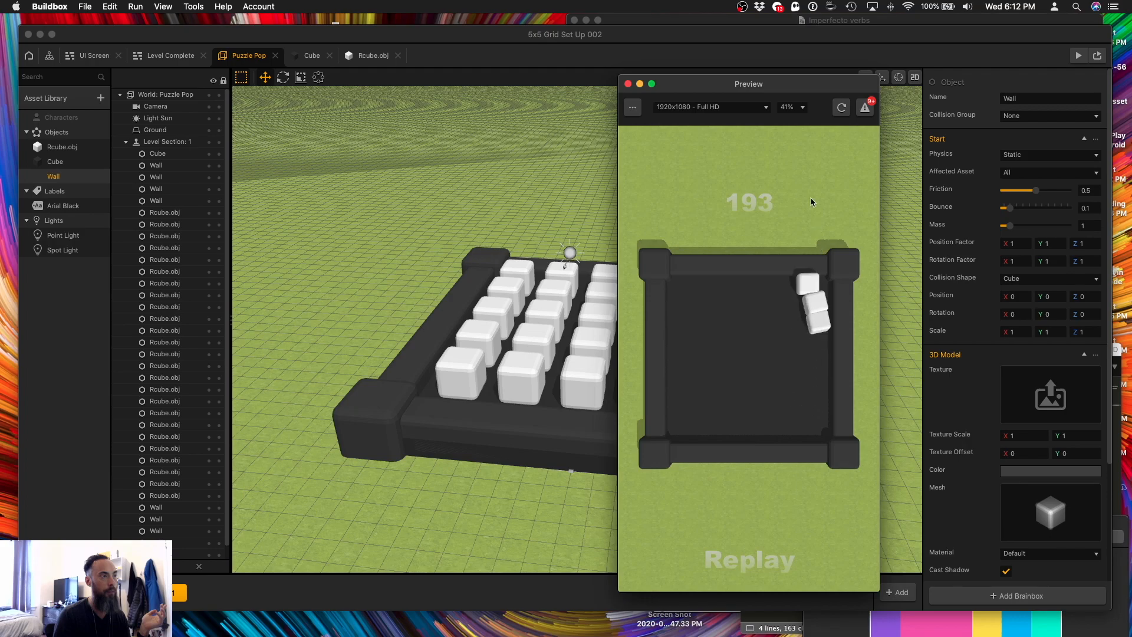
click(766, 558)
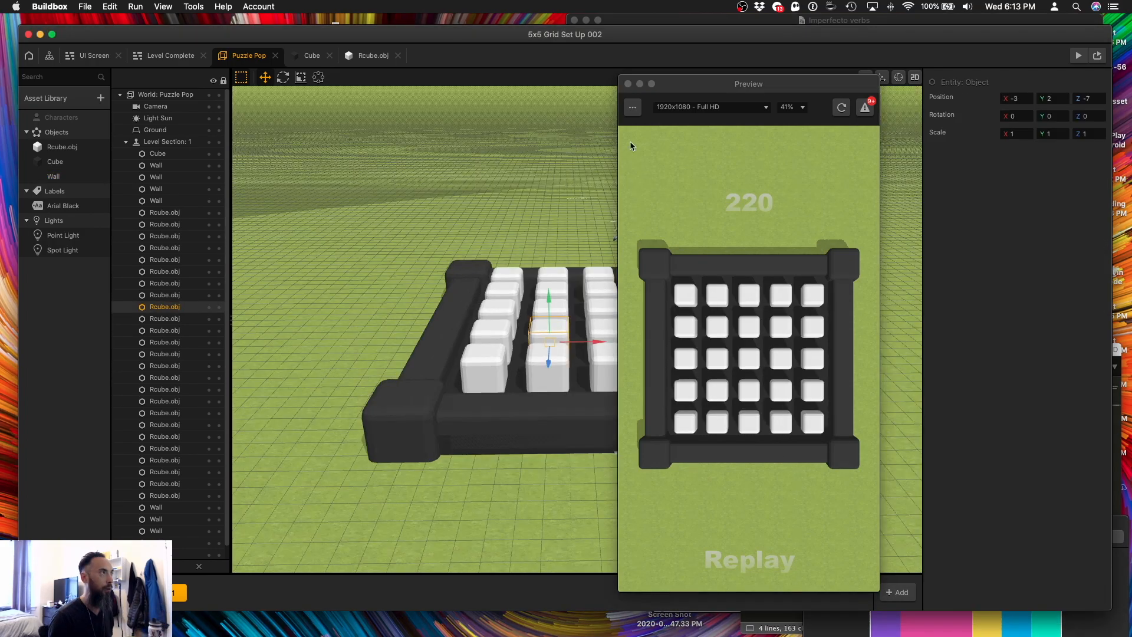
click(628, 84)
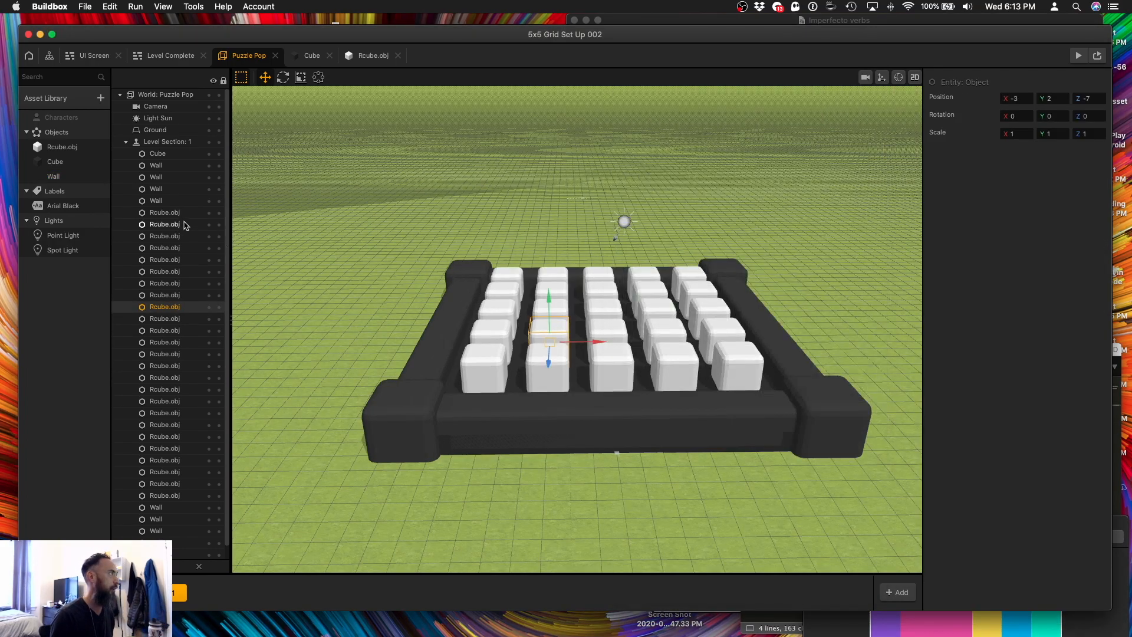
Raise all the Rcube.obj cubes in Level Section 1 above the board by setting their Y position to 5.
click(165, 212)
shift+click(163, 497)
drag(602, 275, 601, 223)
click(1053, 99)
text(5)
key(Tab)
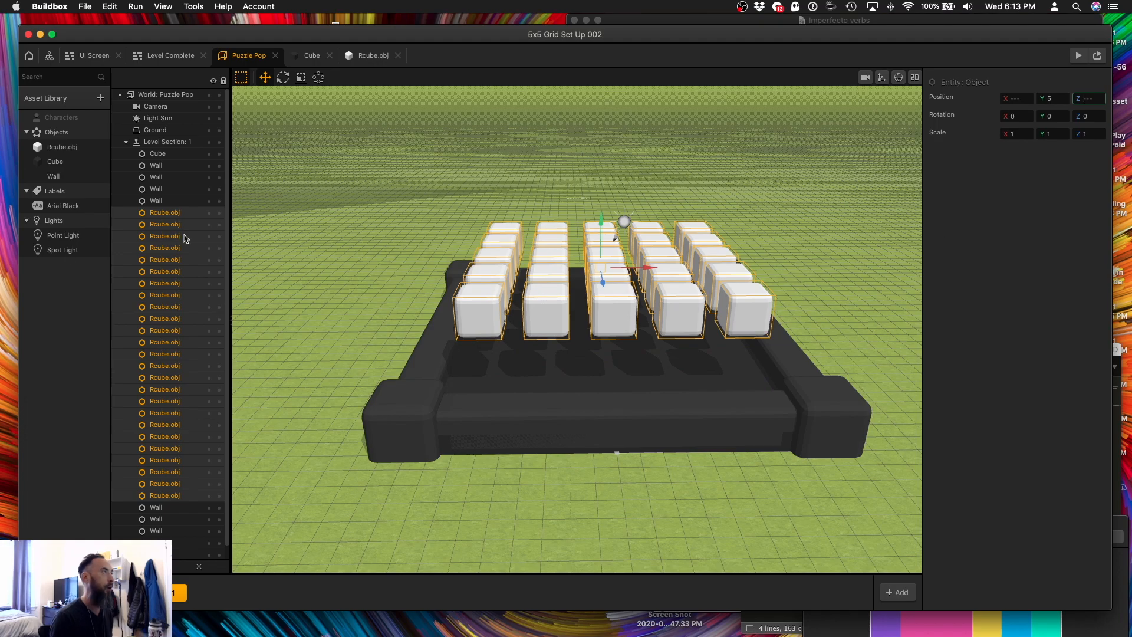
Set the mass to 5 and the bounce to 0.5 in Rcube.obj's Start node, and run the game preview.
click(369, 57)
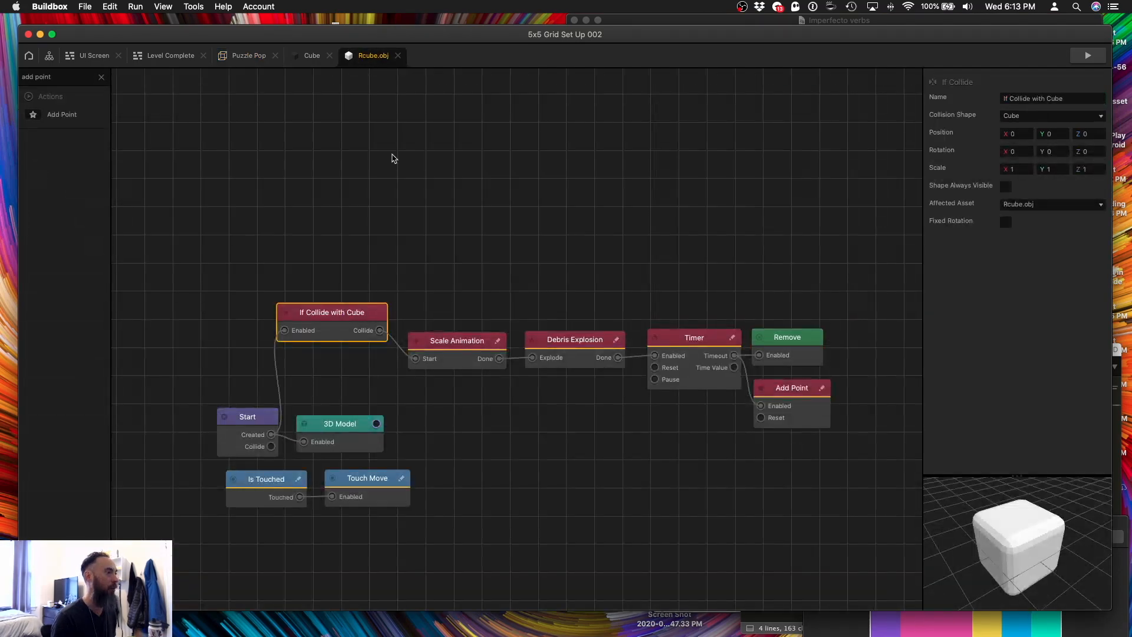
click(347, 436)
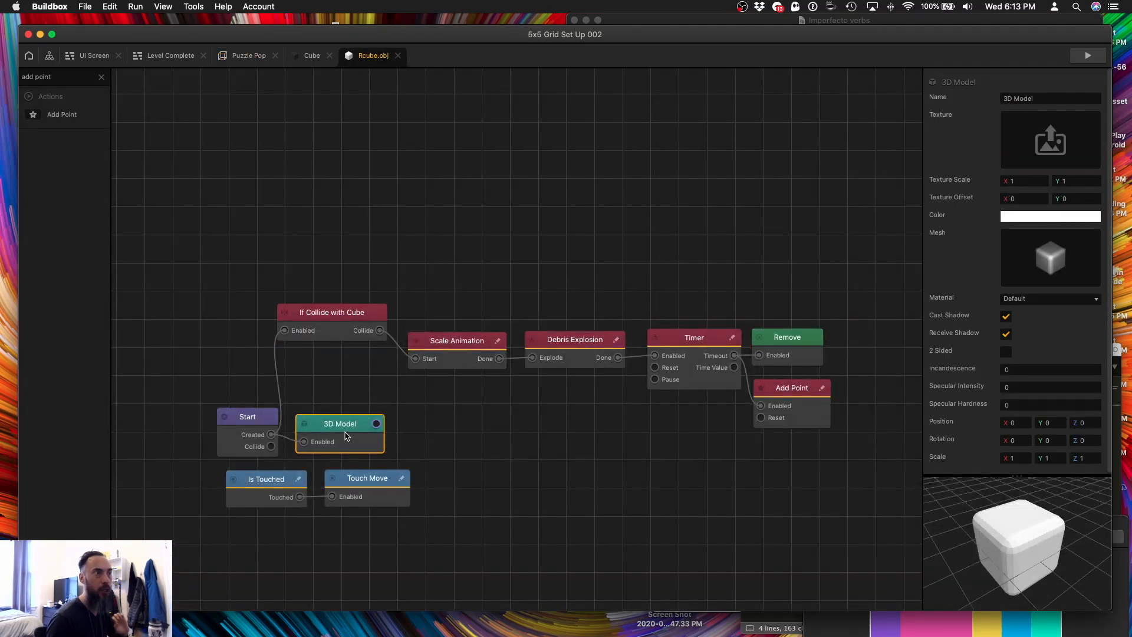
click(251, 429)
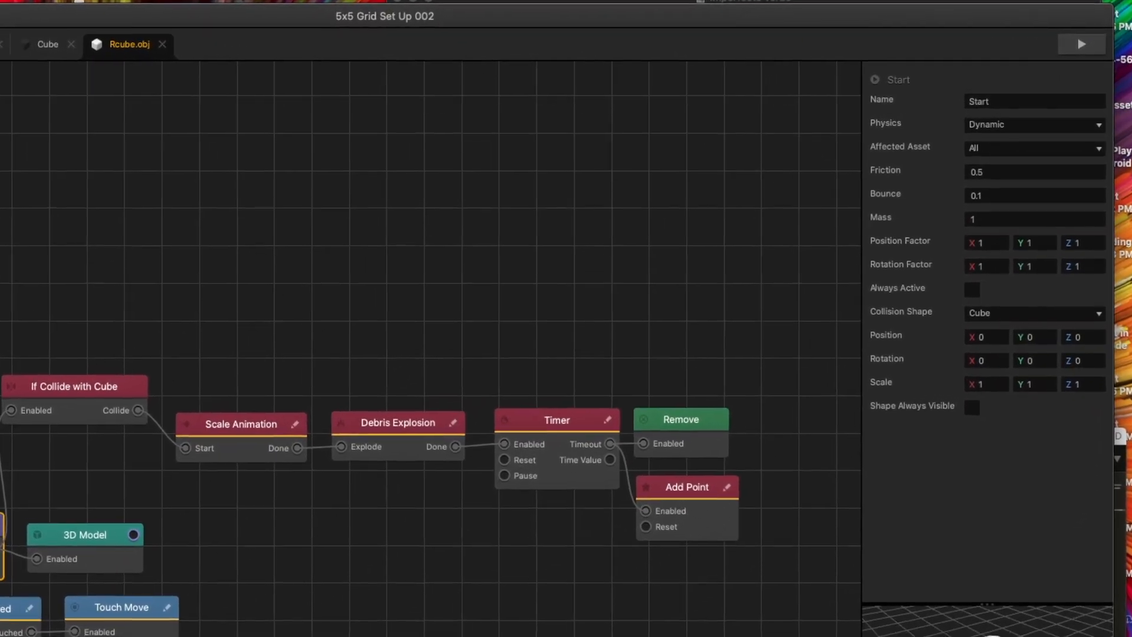
drag(993, 212, 929, 210)
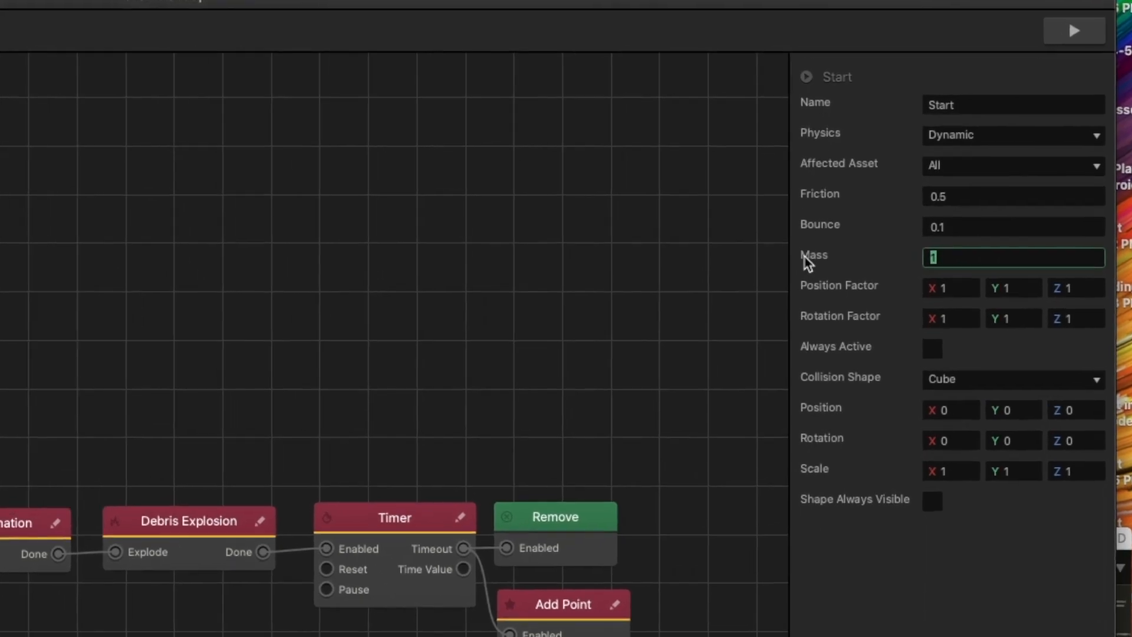
text(5)
key(Tab)
click(945, 266)
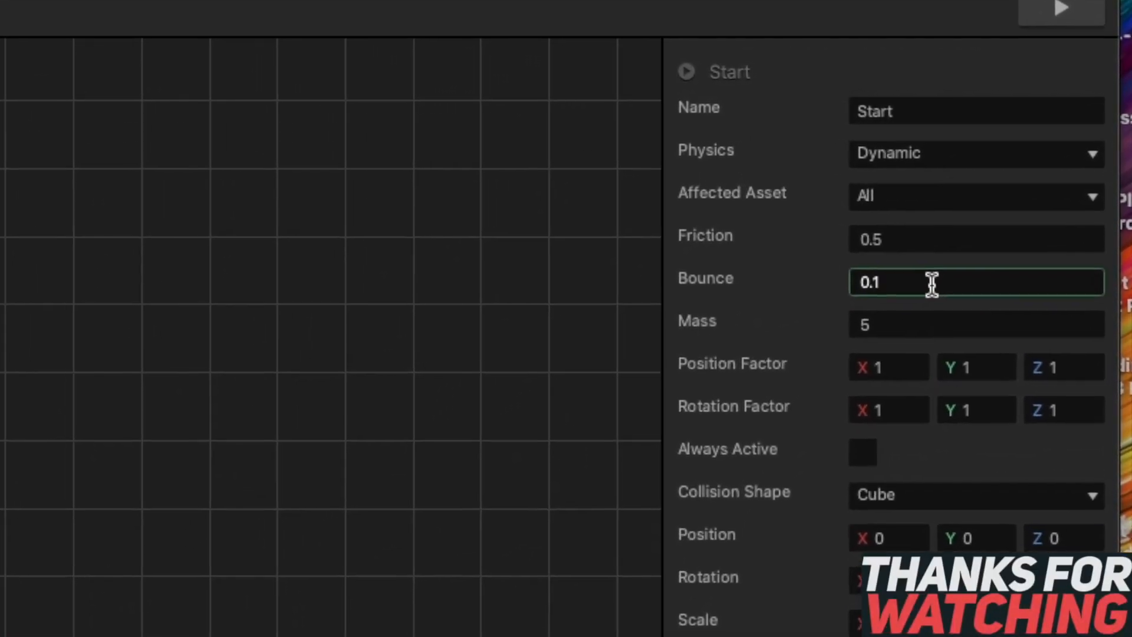
key(BackSpace)
text(5)
key(Tab)
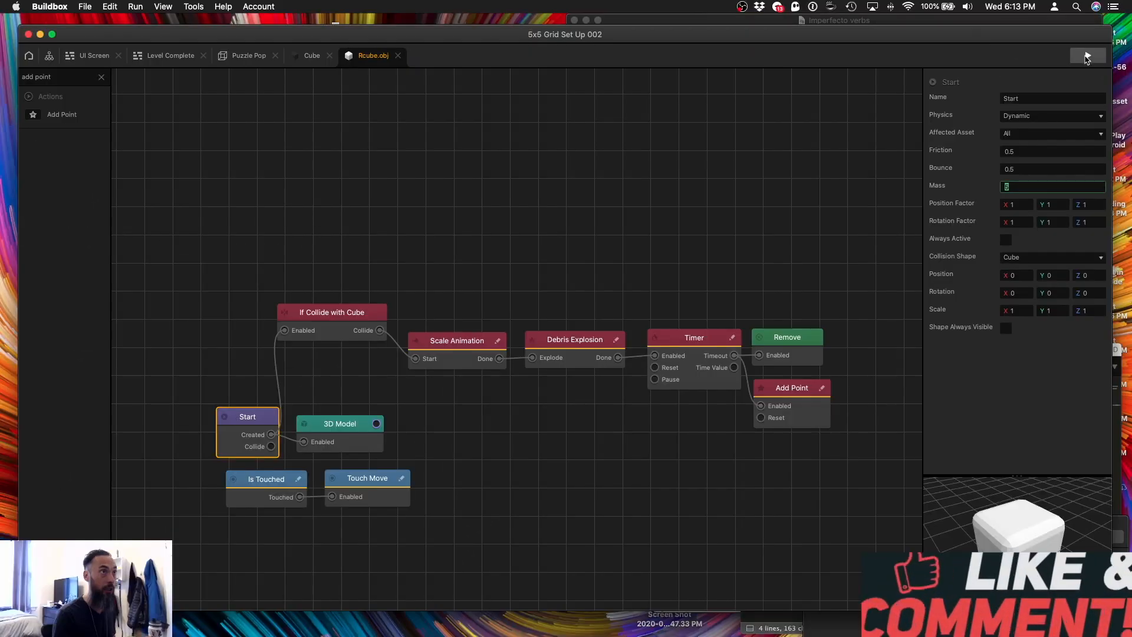
click(1054, 6)
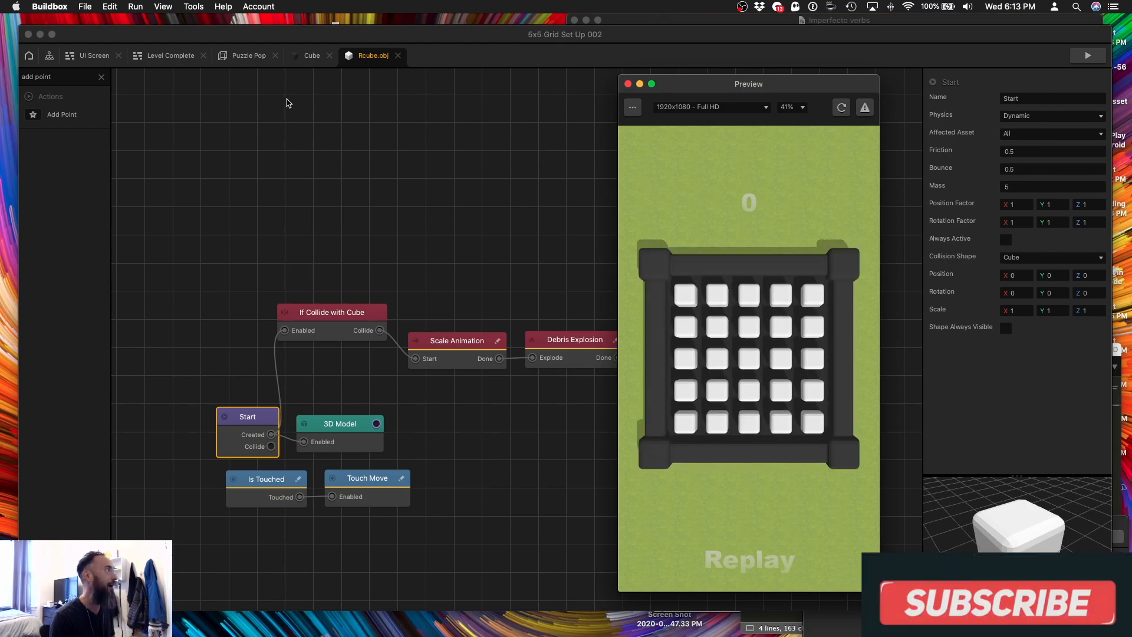
Set the bounce of the Cube asset's Start node to 0.5 and reload the preview.
click(306, 57)
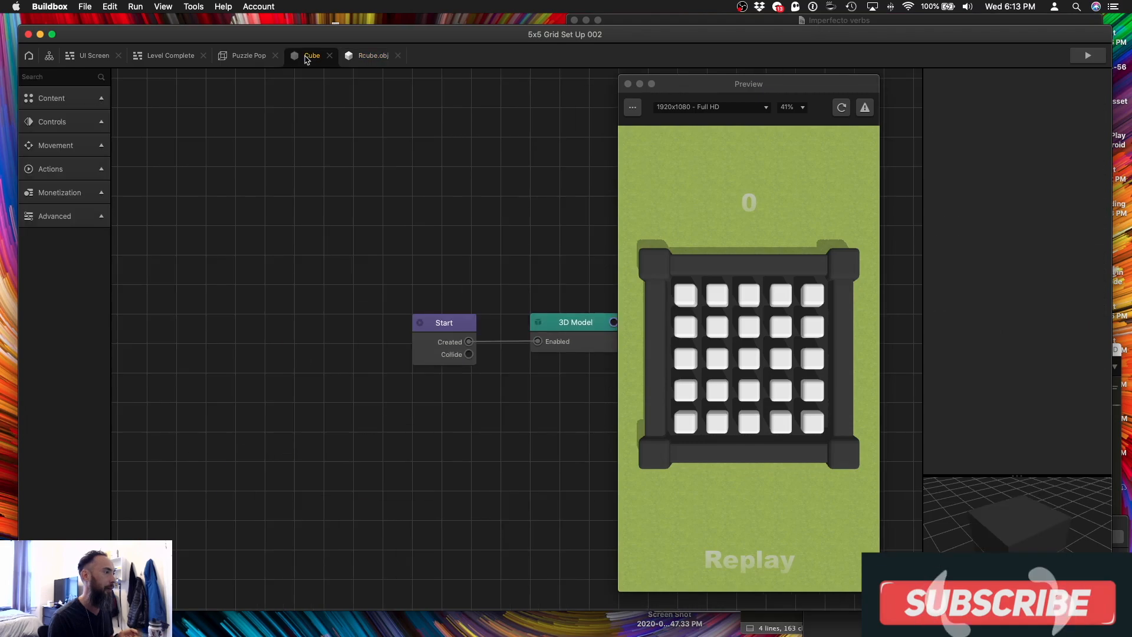
click(454, 345)
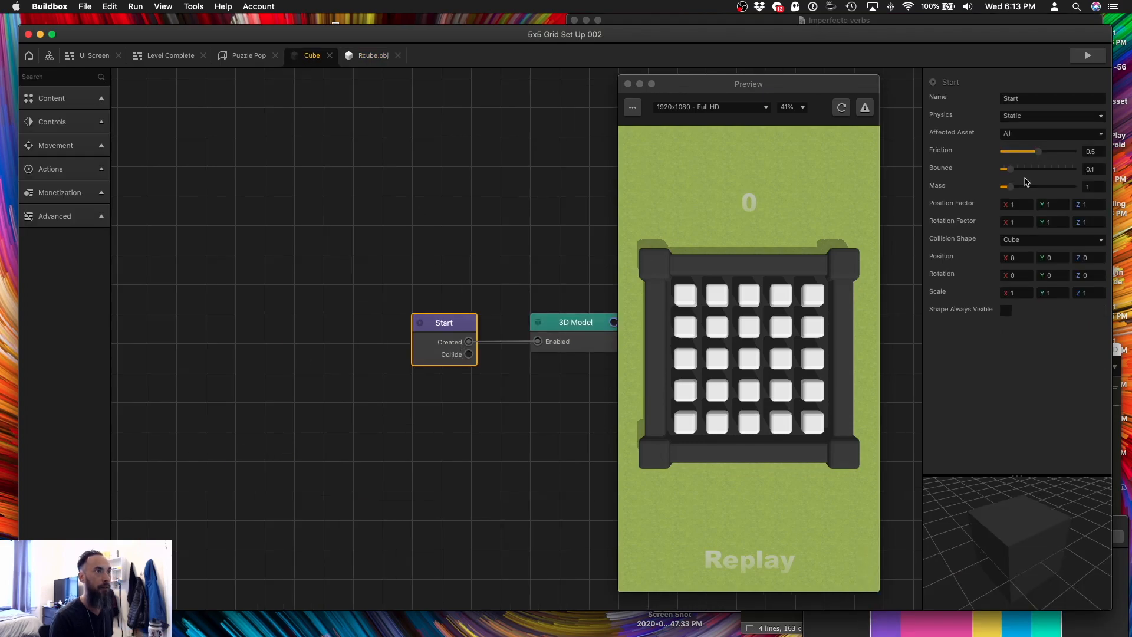
click(1098, 168)
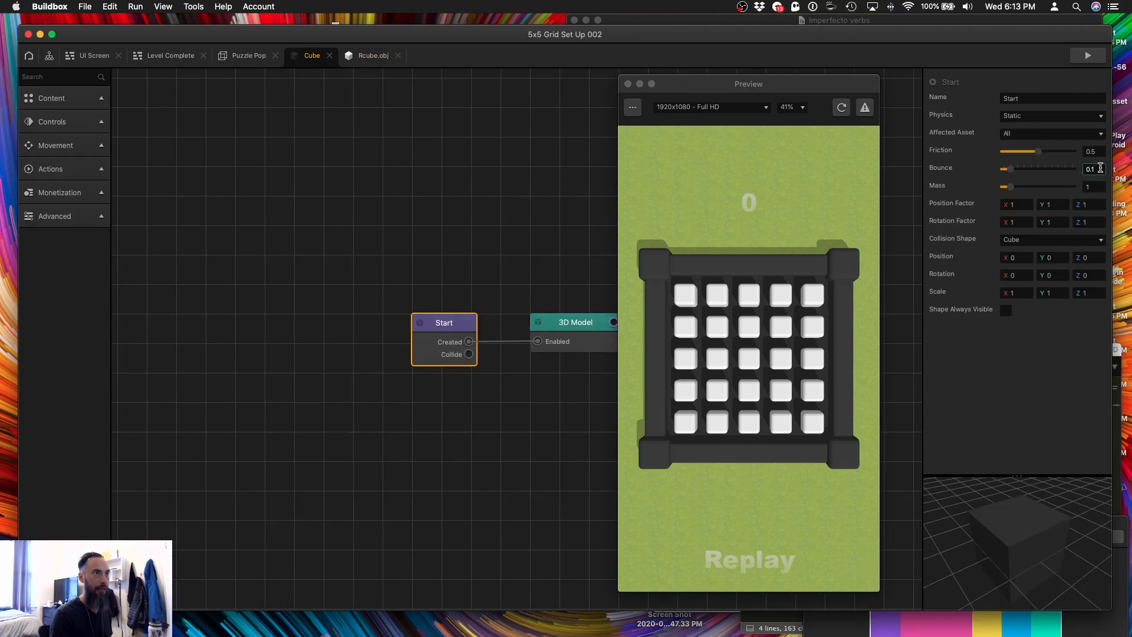
text(.5)
key(Return)
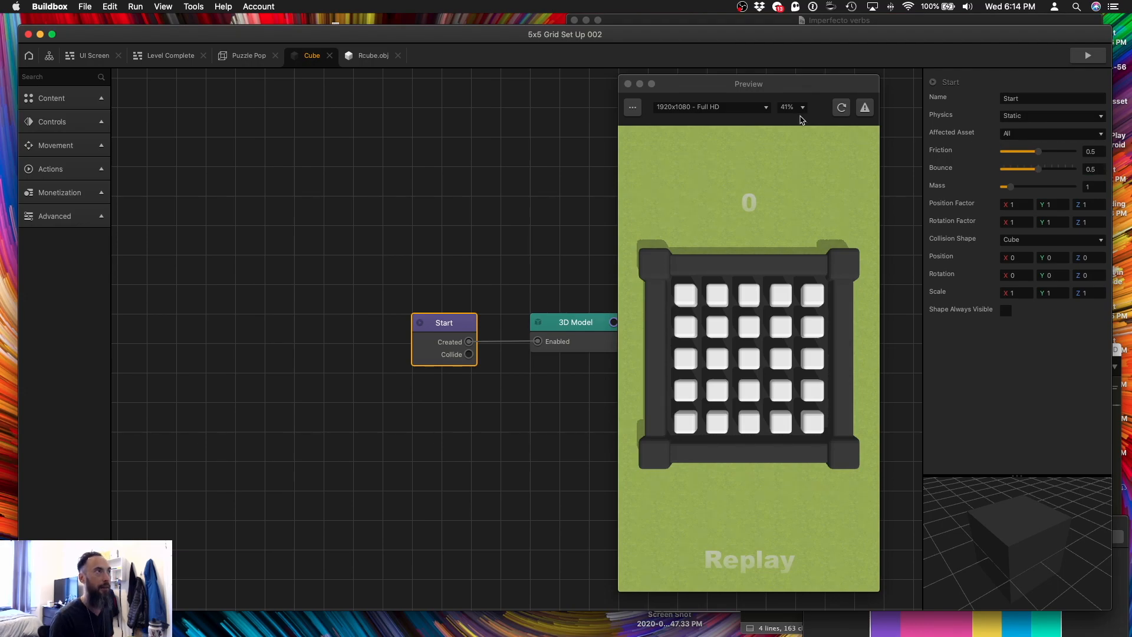
click(841, 108)
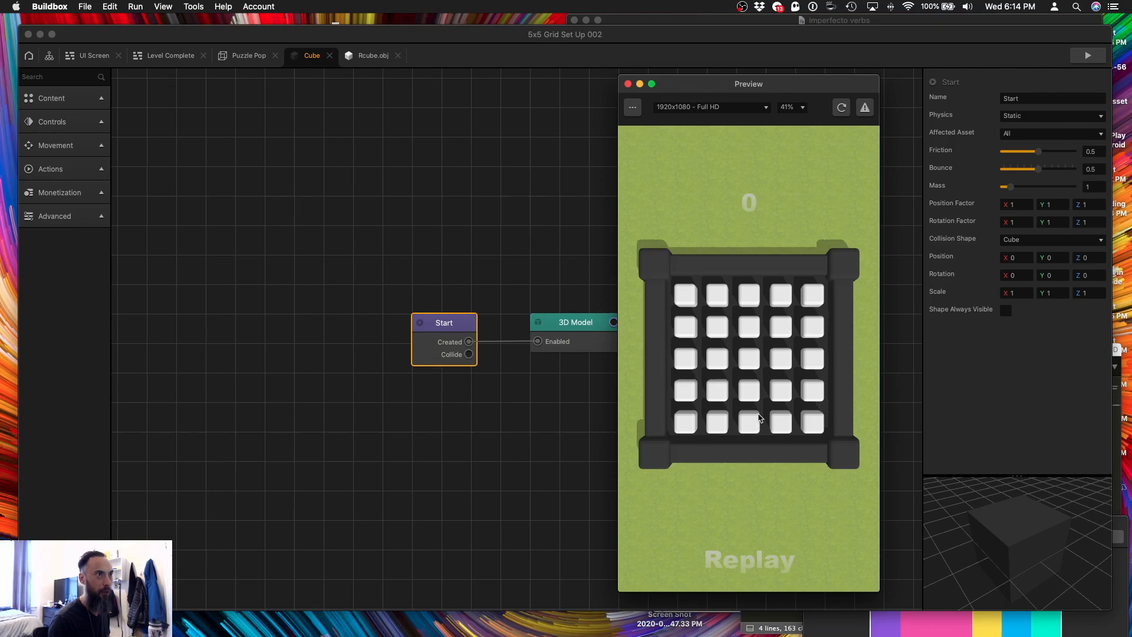
Increase the Cube asset's bounce to 1 and reload the preview to test it.
drag(1098, 170, 1064, 170)
text(1)
key(Return)
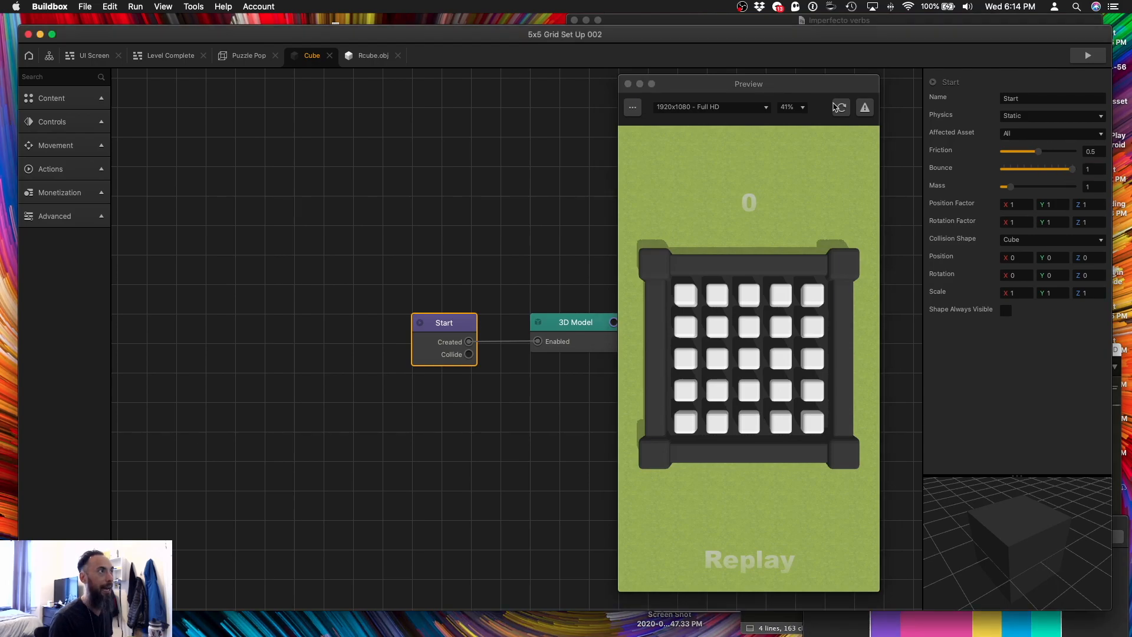
click(836, 106)
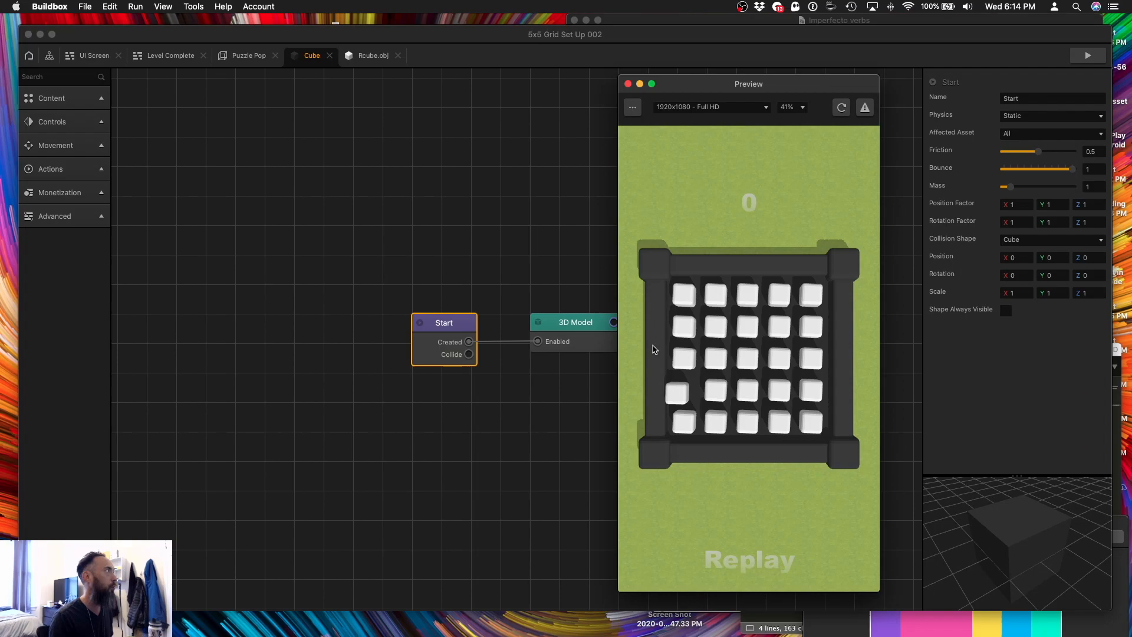
Set the Wall asset's bounce to 0.5 in the Puzzle Pop world and reload the preview.
click(247, 55)
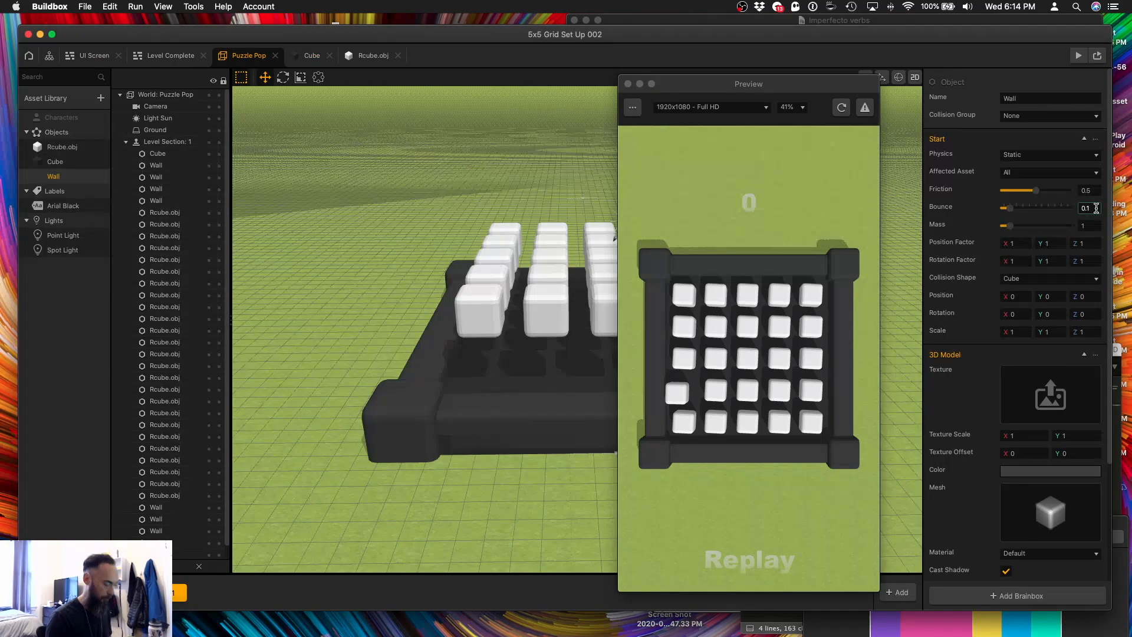
click(842, 107)
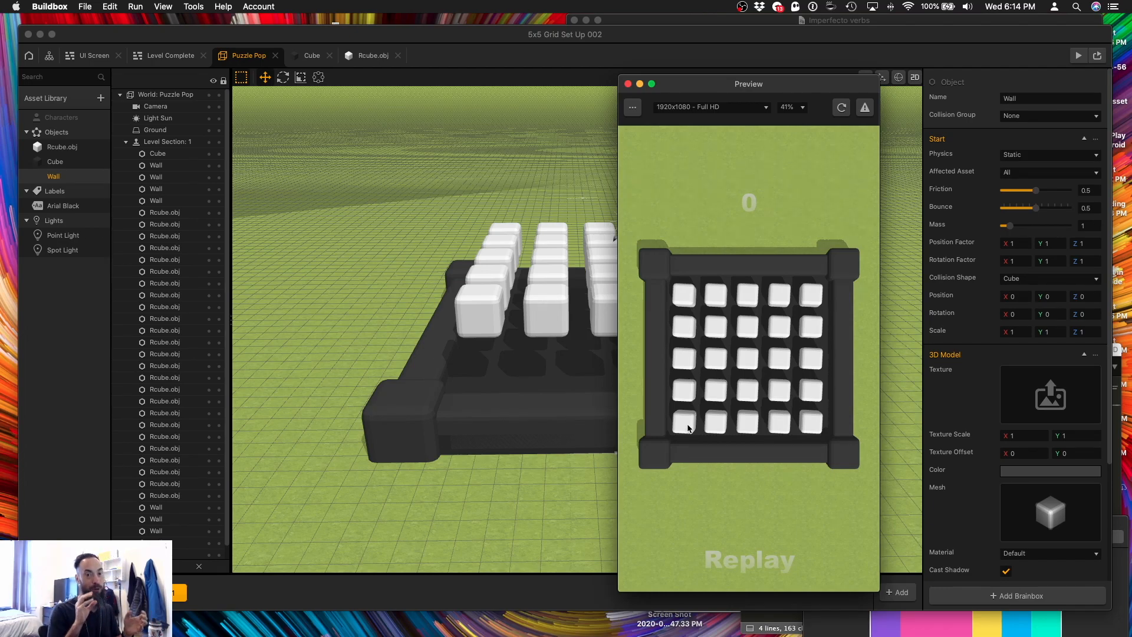
Test popping the dropped cubes over several replays of the level, and close the preview.
click(688, 428)
click(788, 522)
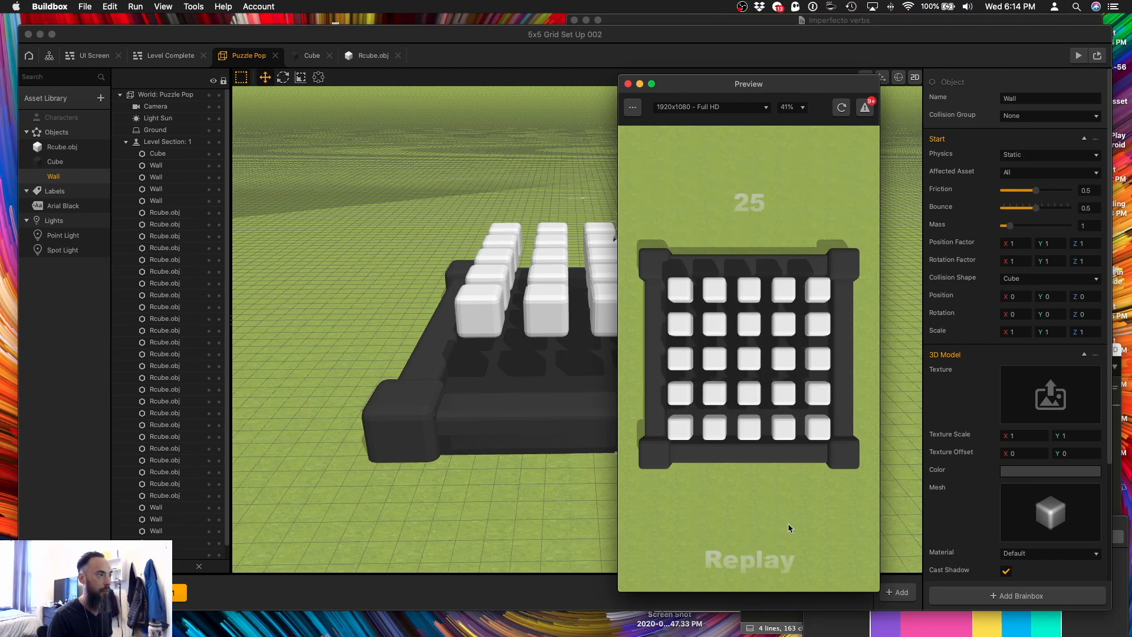
click(692, 425)
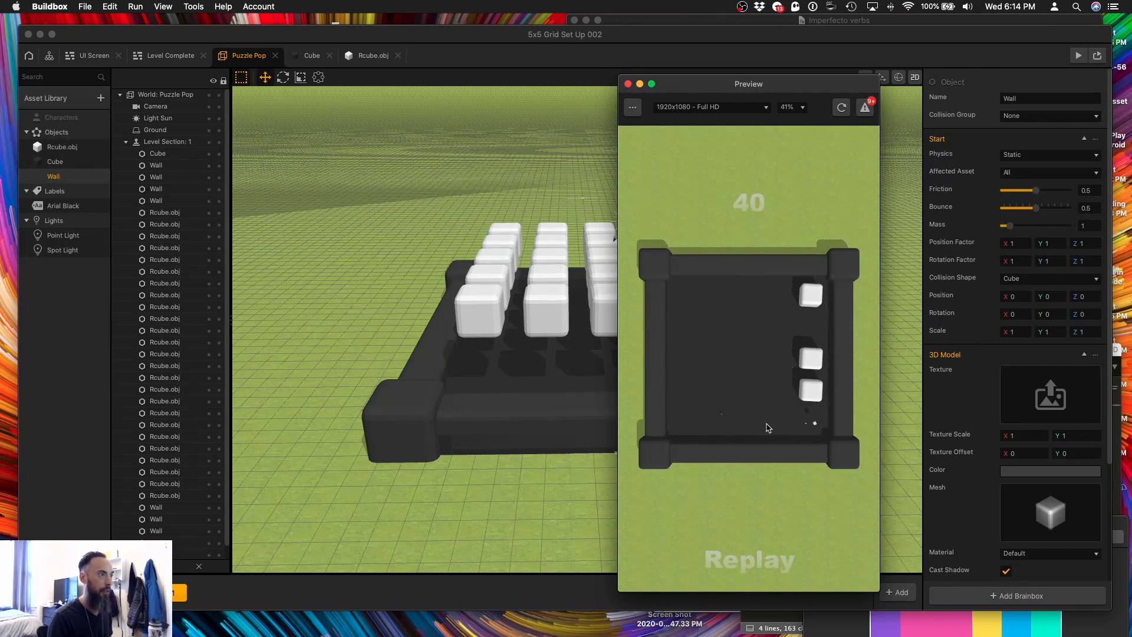
click(694, 395)
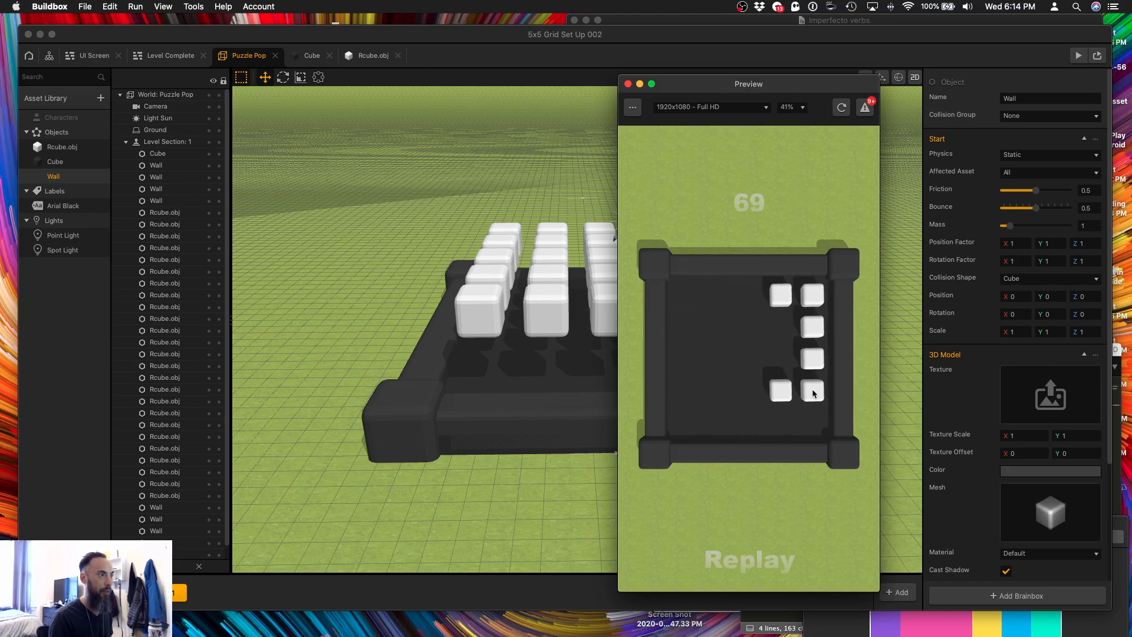
click(731, 531)
click(691, 428)
click(628, 84)
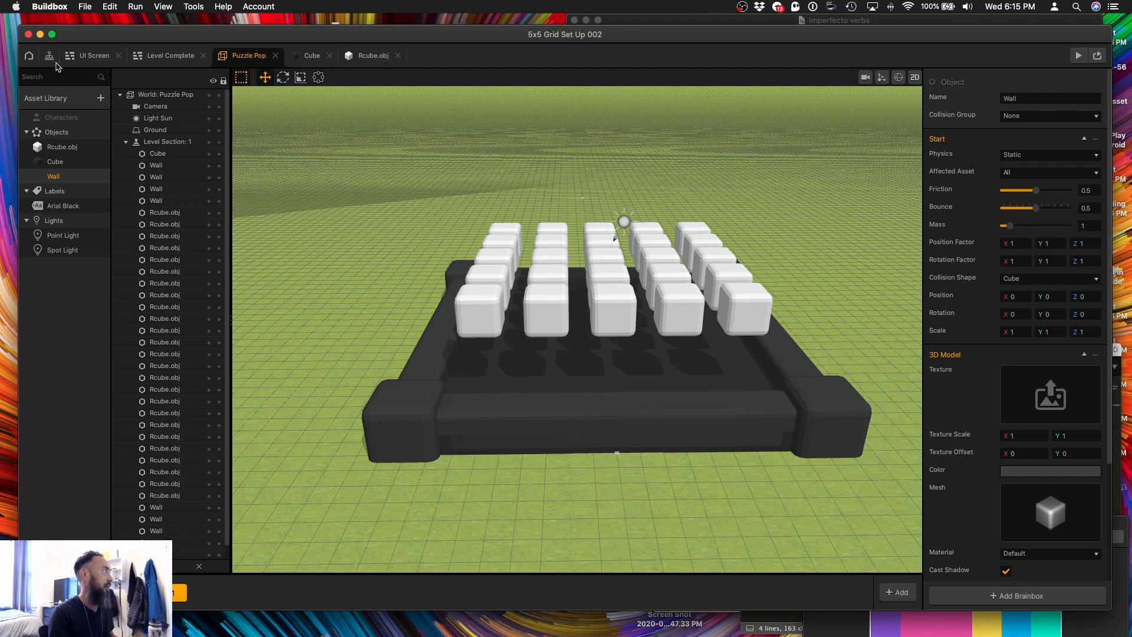
Duplicate the Rcube.obj asset four times and place all five copies below Wall in the asset library's object list.
click(56, 148)
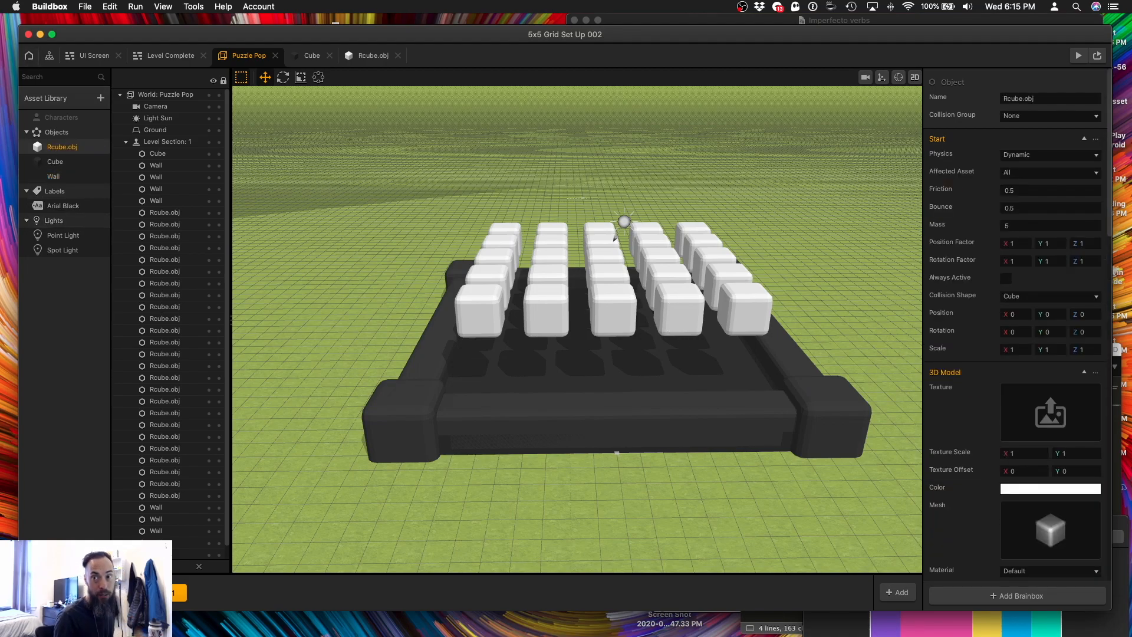
click(63, 150)
right_click(63, 149)
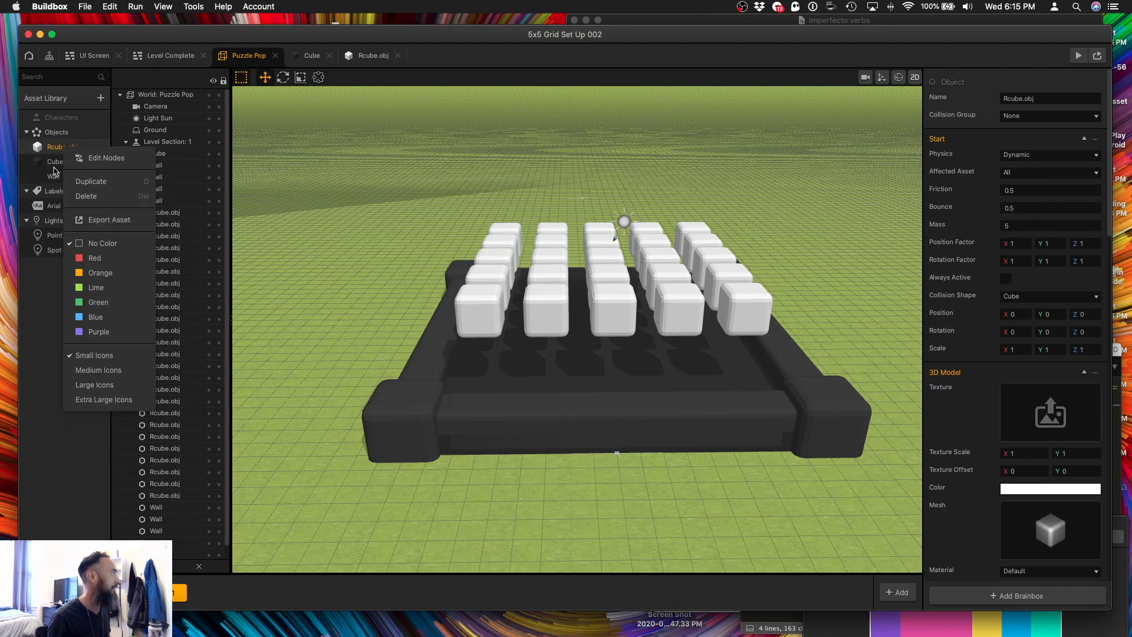
click(93, 183)
key(super+d)
key(super+d)
key(super+d)
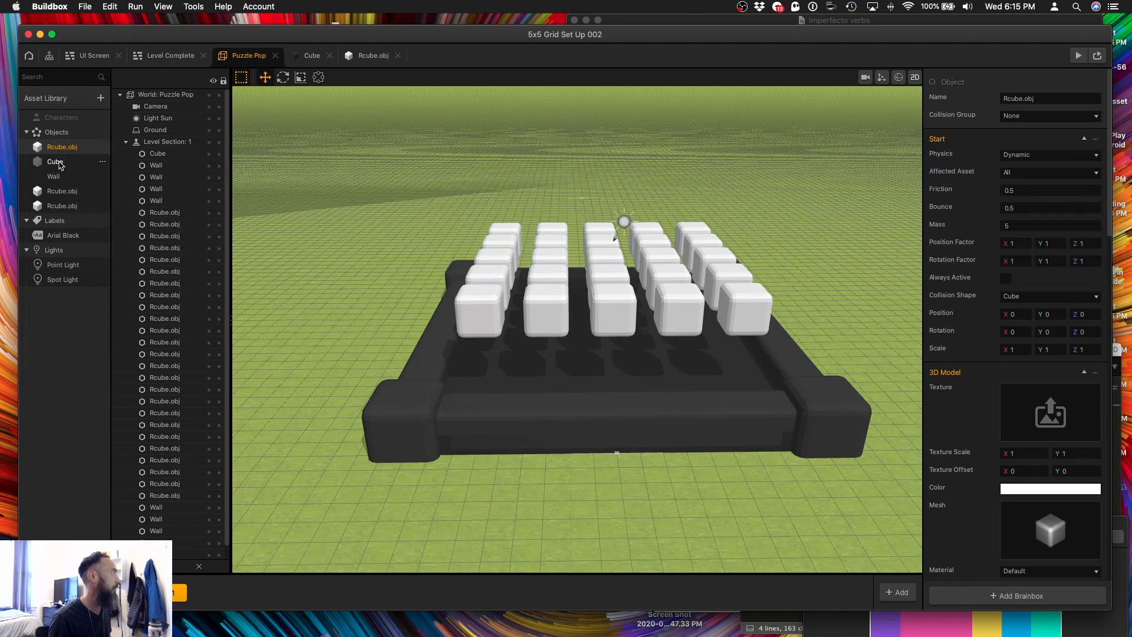
drag(58, 166, 56, 182)
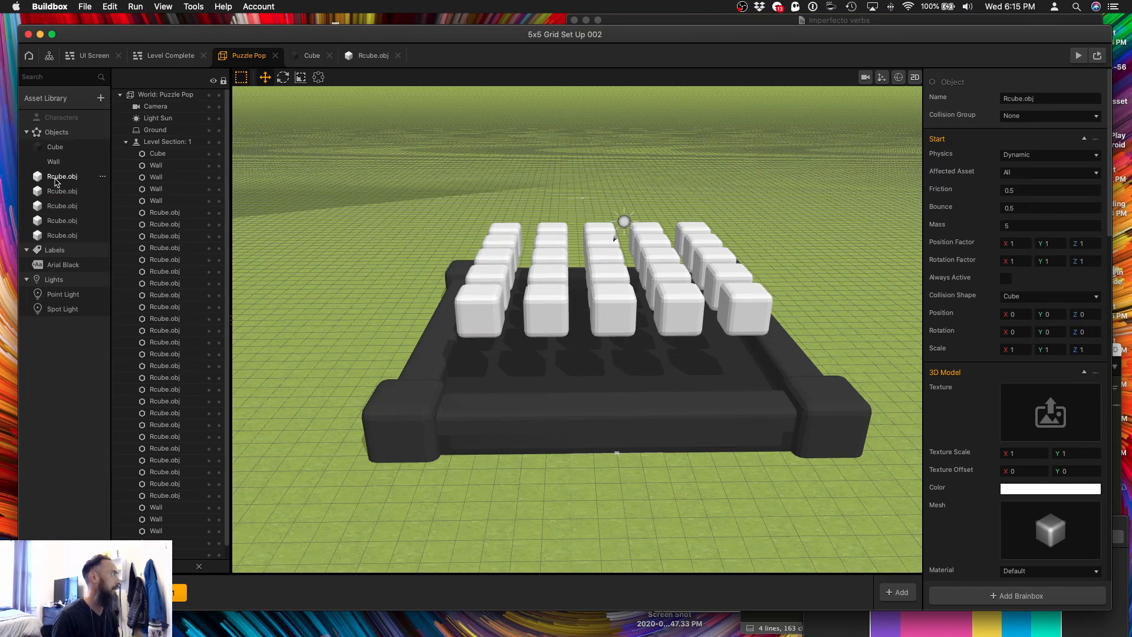
Rename the first Rcube.obj asset to Purple and the second one to Pink.
click(56, 181)
drag(1003, 99, 1103, 199)
text(Purple)
click(62, 191)
drag(1037, 99, 862, 98)
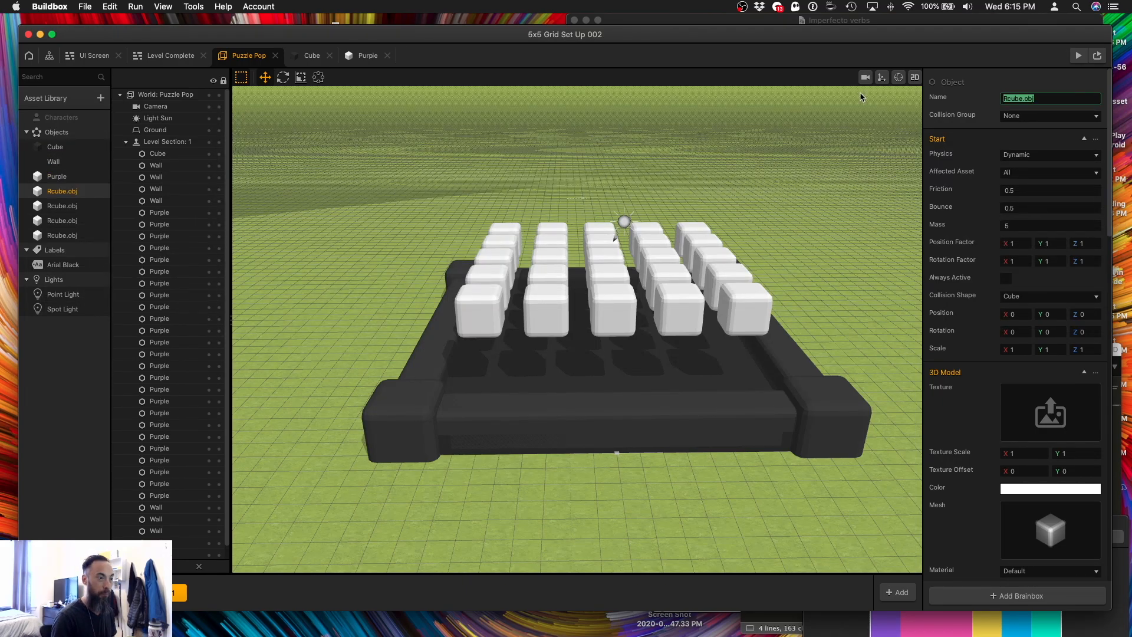
text(Pink)
key(Return)
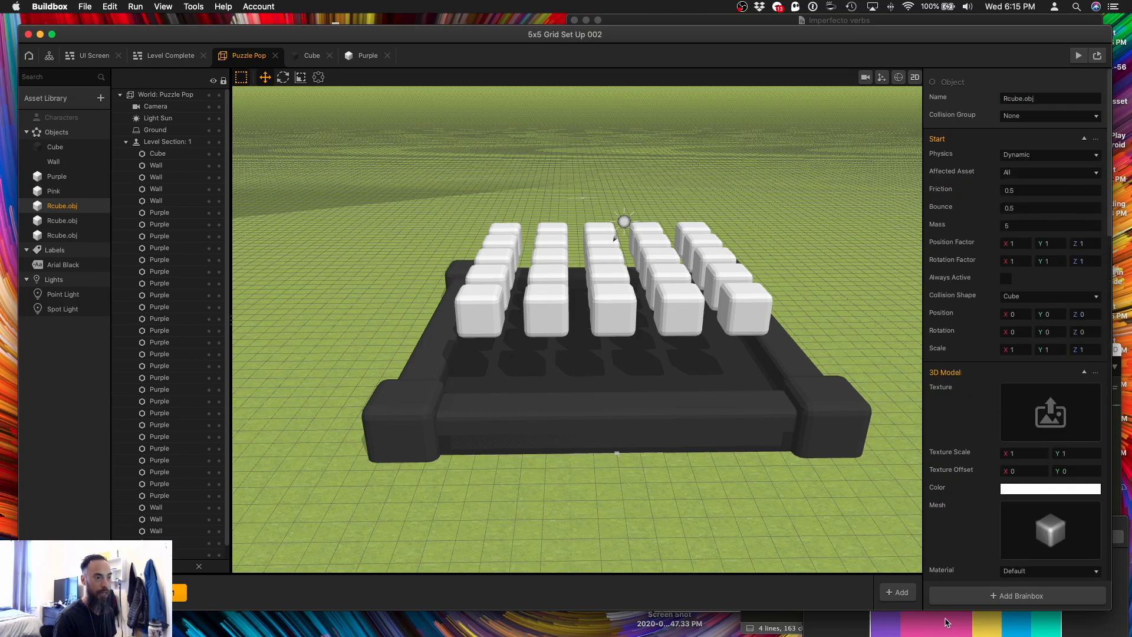
Rename the three remaining Rcube.obj assets to Yellow, Blue and Turquiose.
drag(1102, 98, 784, 74)
text(Yellow)
key(Return)
text(Blue)
key(Return)
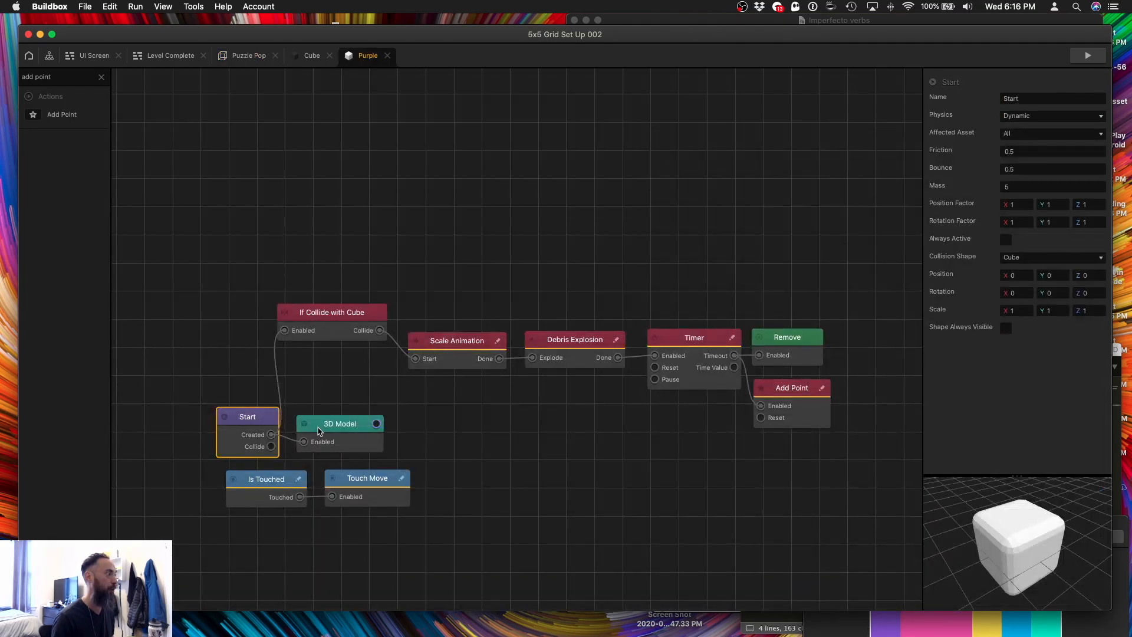
Give the Purple asset's 3D Model the reference palette's purple and rename its collision node If Collide with Purple.
click(318, 431)
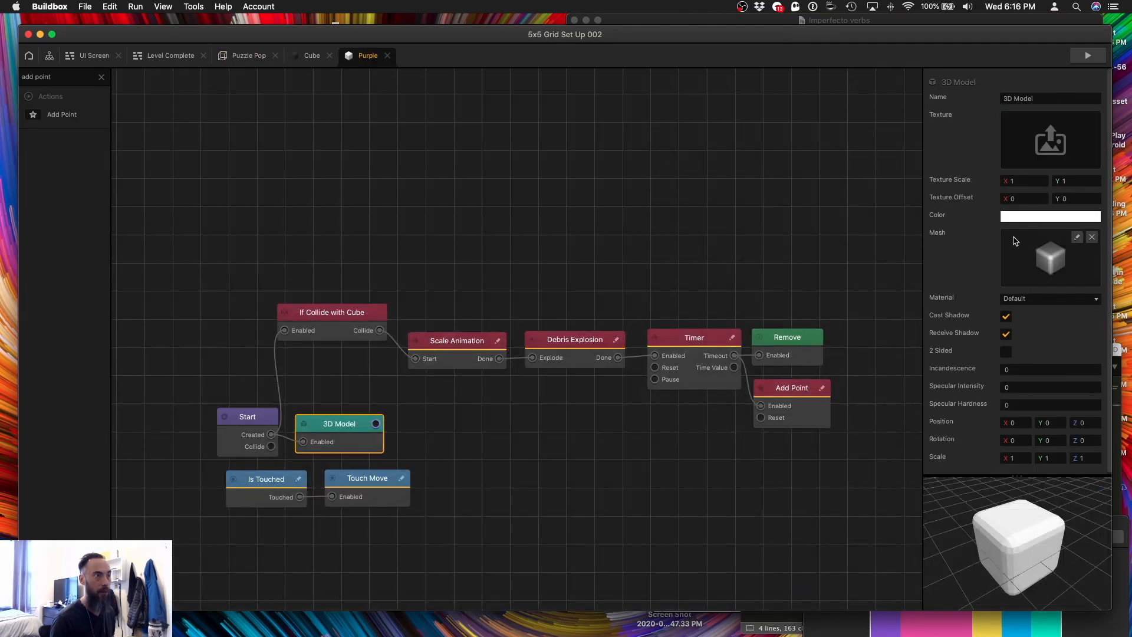
click(1050, 216)
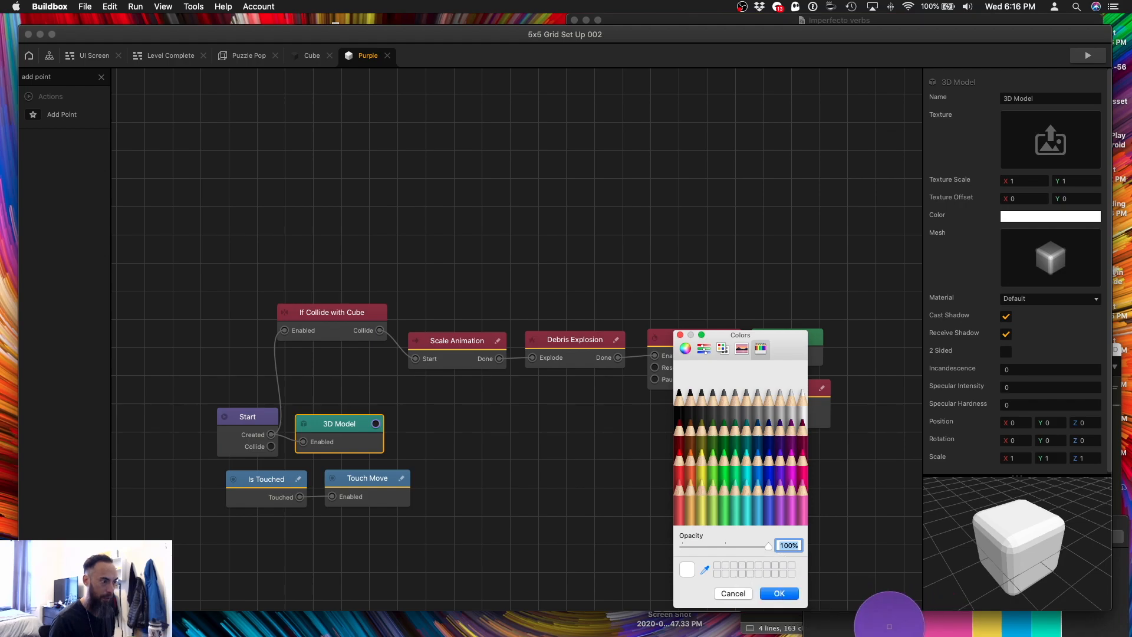
click(885, 622)
click(778, 593)
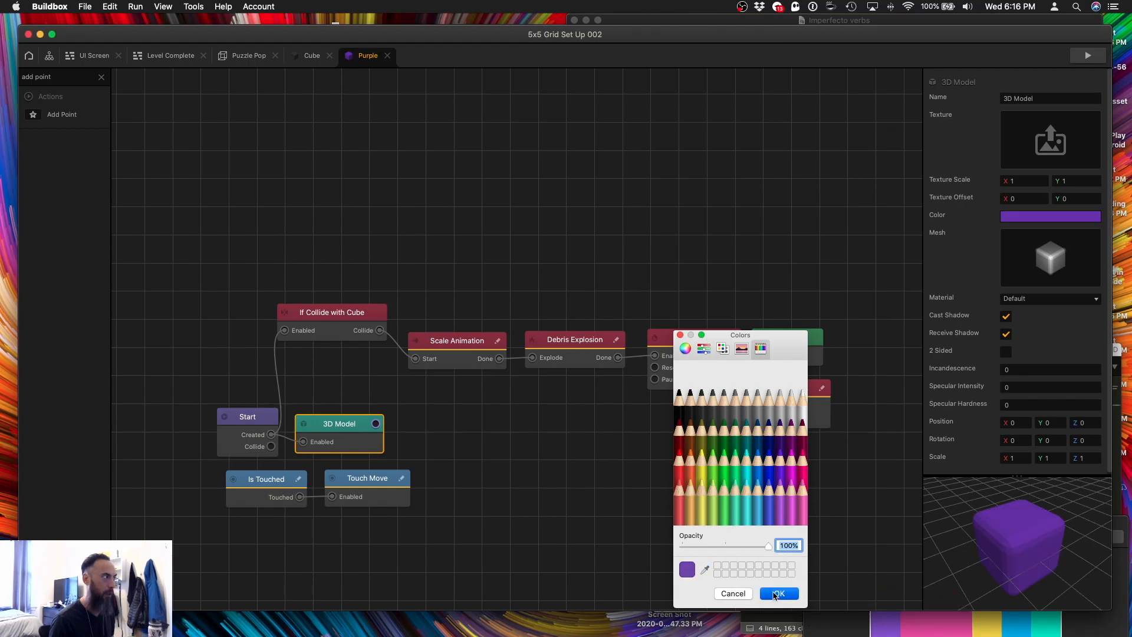
click(322, 317)
double_click(1049, 99)
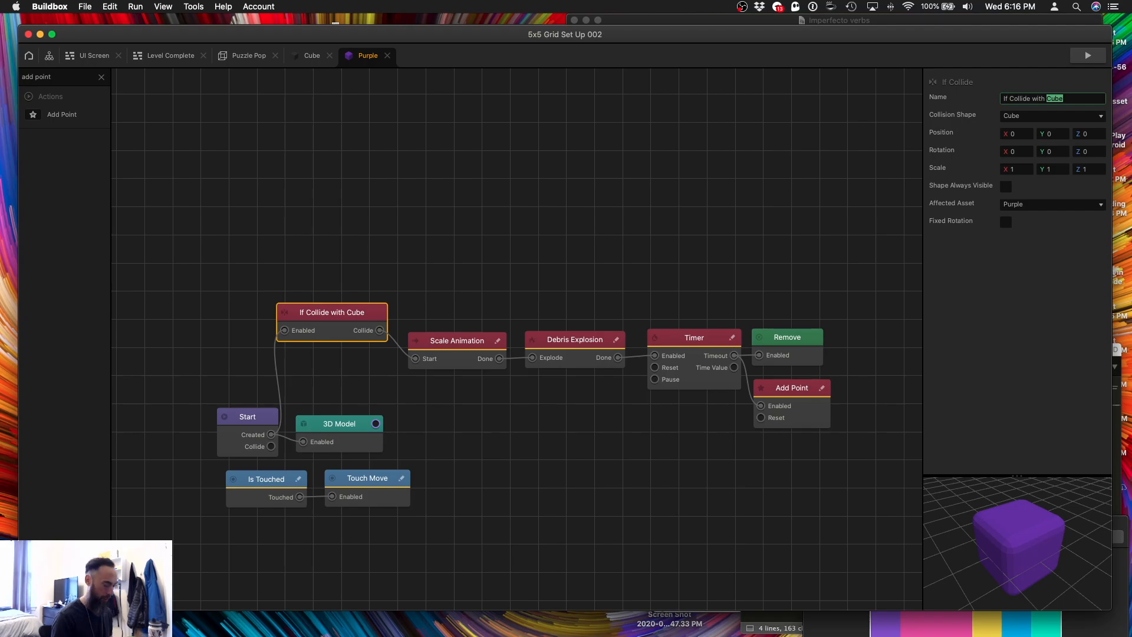
key(Return)
click(1079, 204)
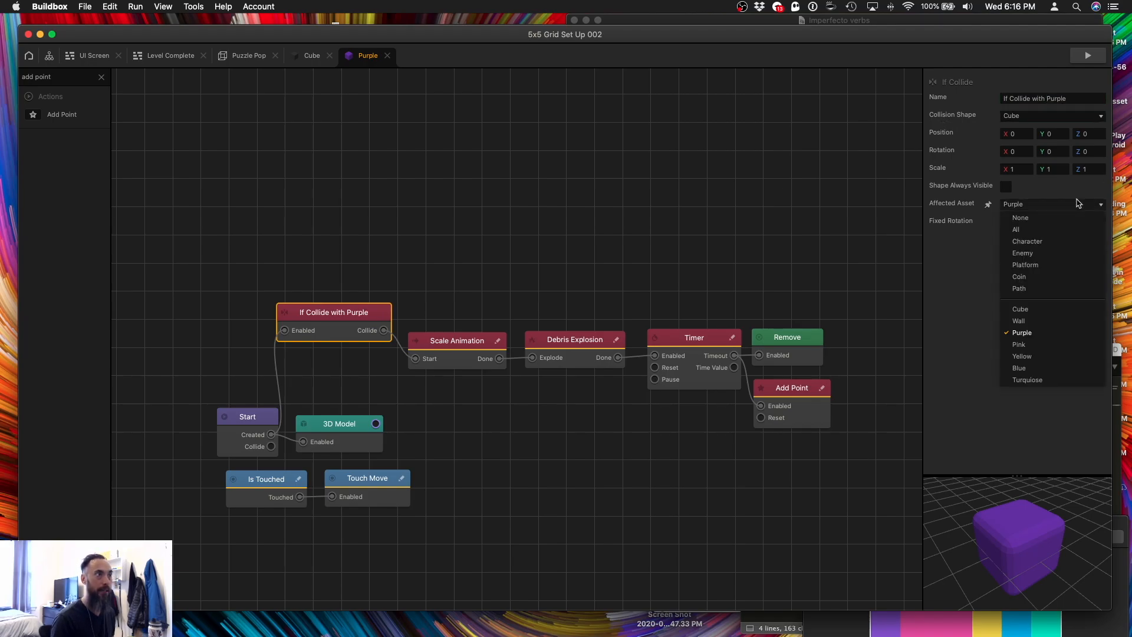
Close the UI Screen and Level Complete editors and return to the Puzzle Pop world.
click(167, 74)
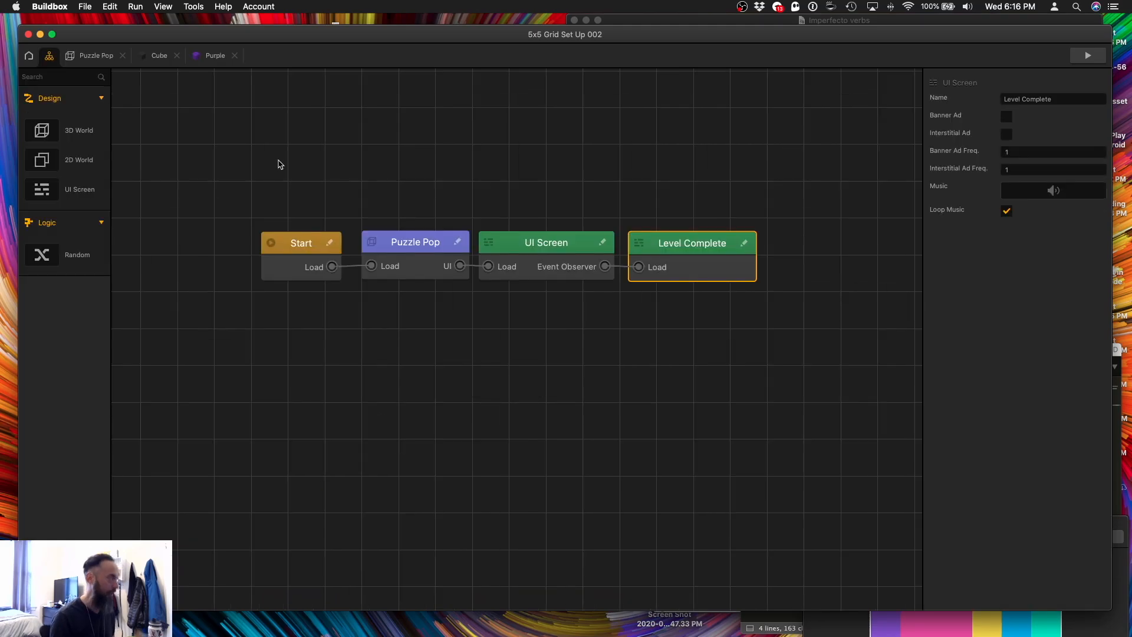
click(88, 55)
click(29, 55)
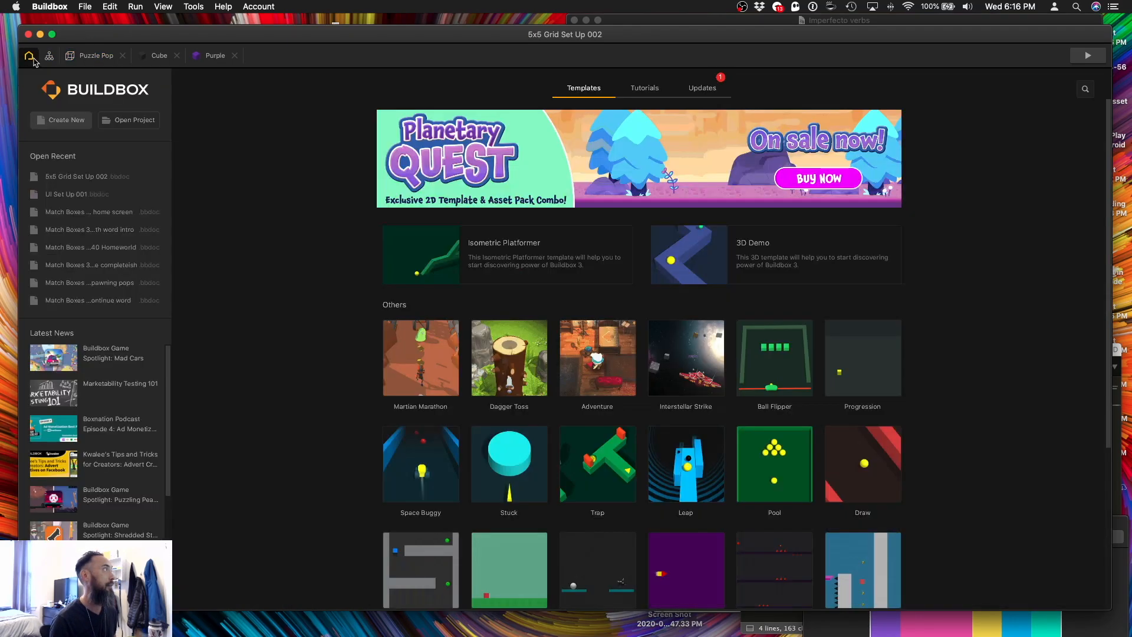
click(48, 55)
click(82, 57)
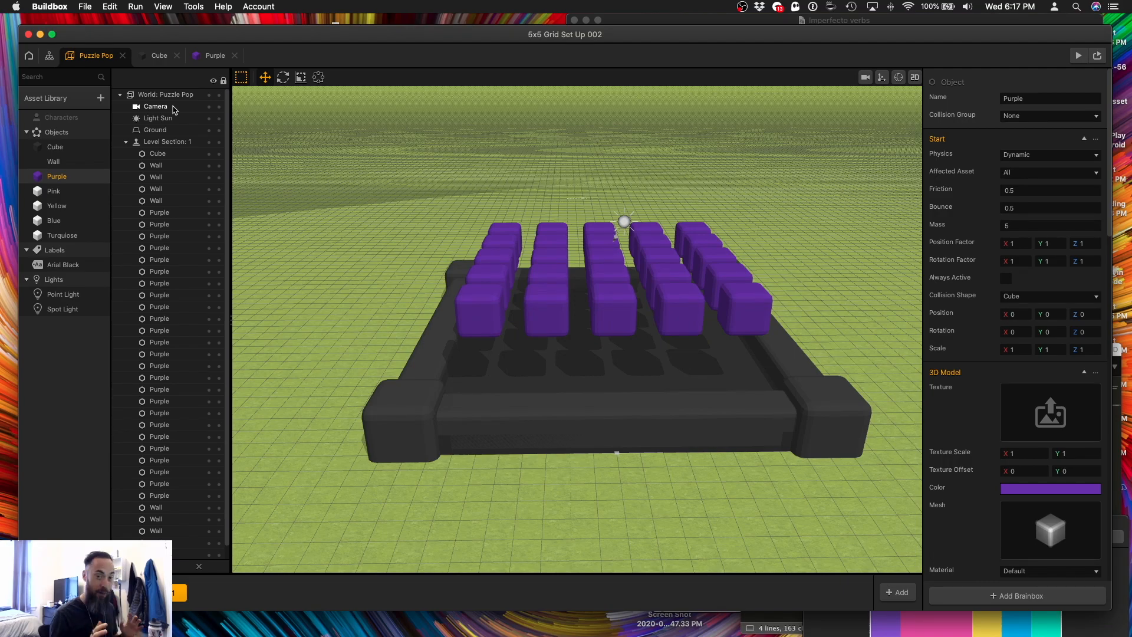
Open the Pink asset's node map and set its 3D Model color to a dark pink.
double_click(54, 190)
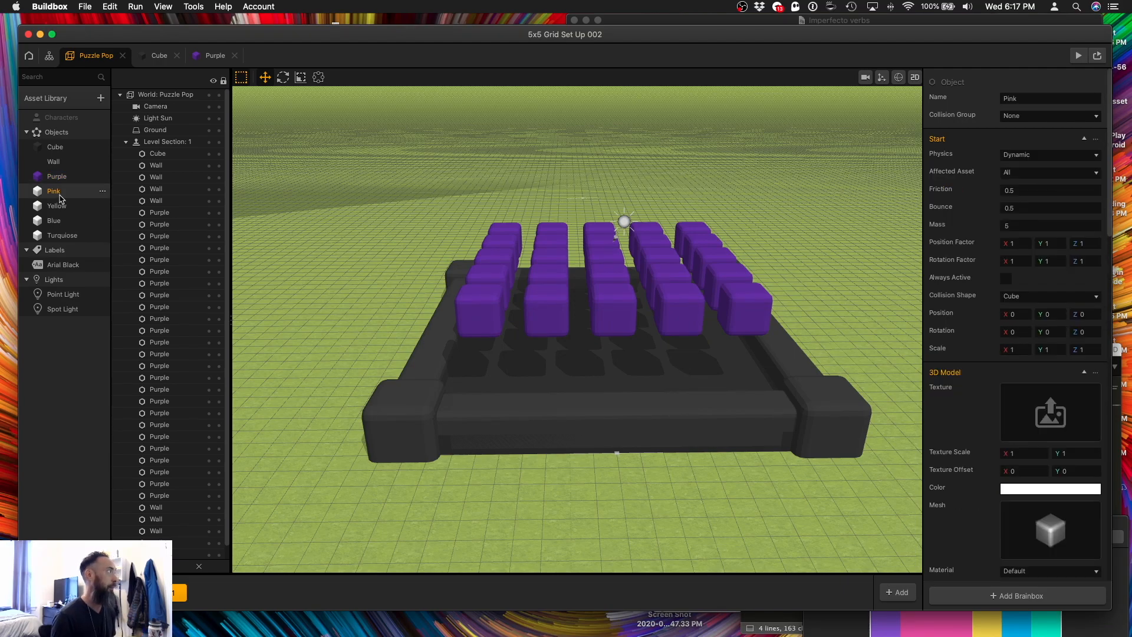
click(1039, 216)
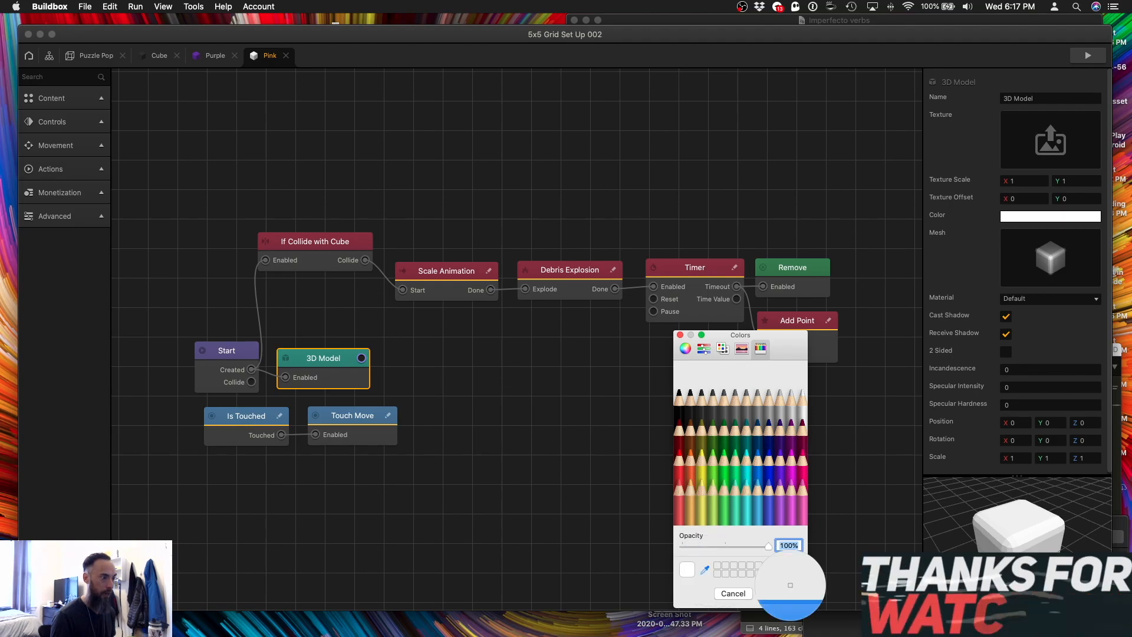
click(801, 475)
click(779, 593)
Rename the Pink asset's collision node If Collide with Pink and set its affected asset to Pink.
click(303, 244)
double_click(1056, 98)
text(Pink)
click(1025, 205)
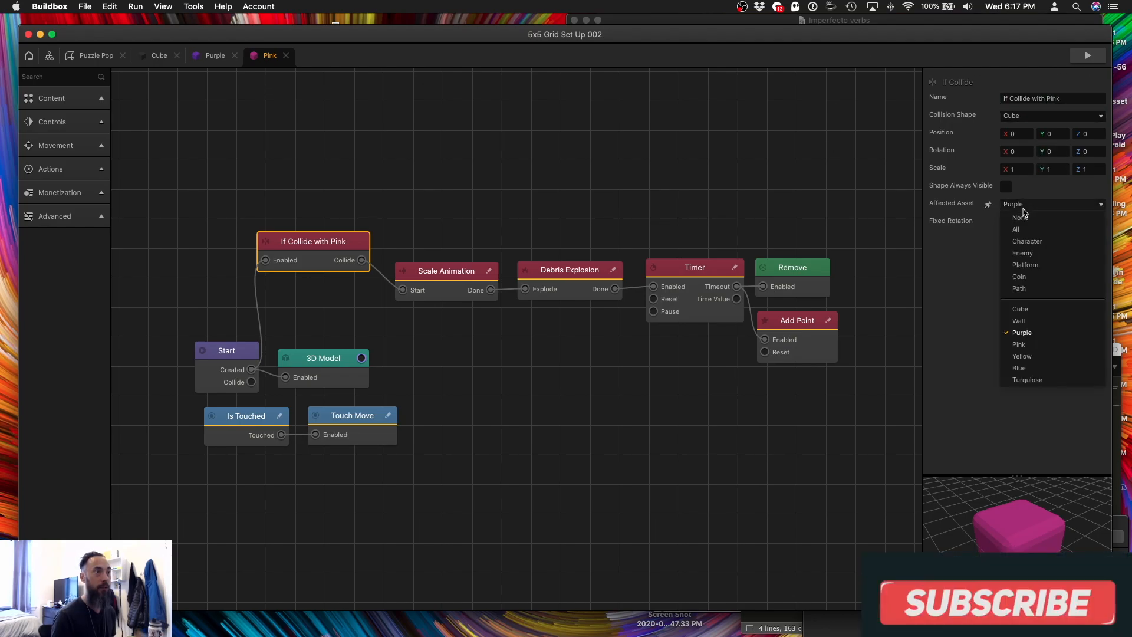
click(1054, 347)
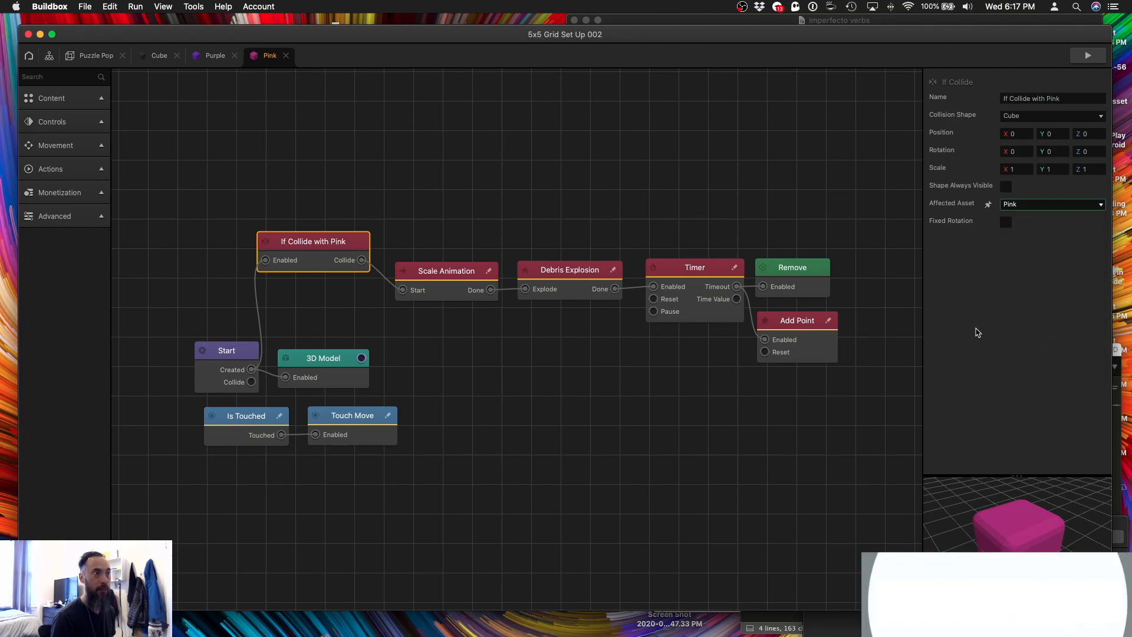
Sample the reference palette's yellow for the Yellow asset's 3D Model and edit the name of its If Collide node.
click(197, 96)
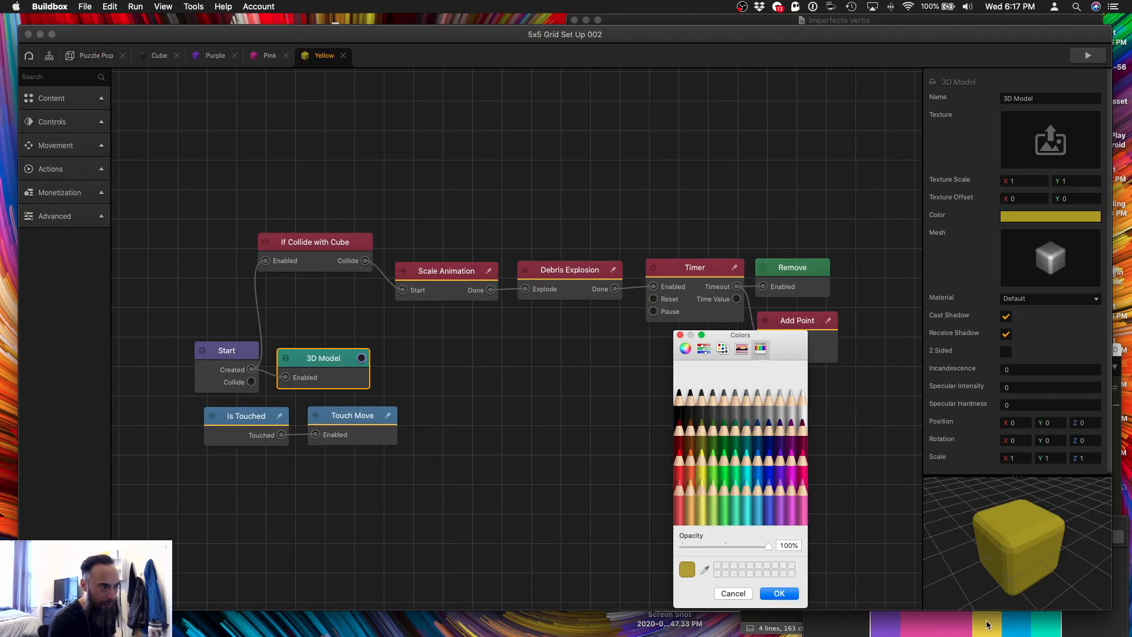
click(705, 569)
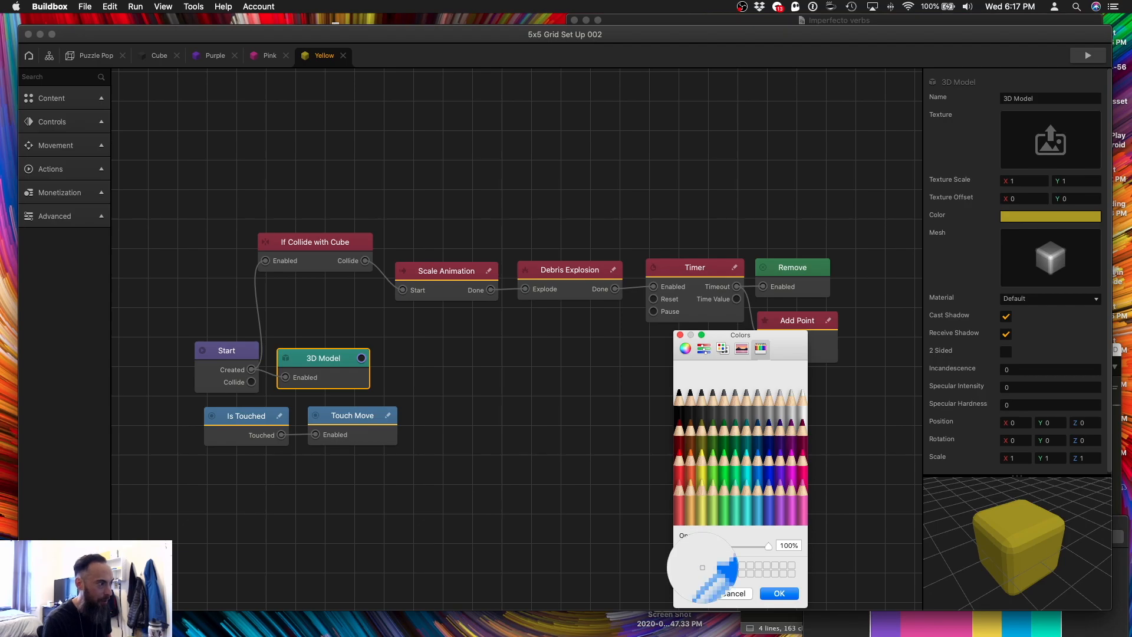
click(980, 634)
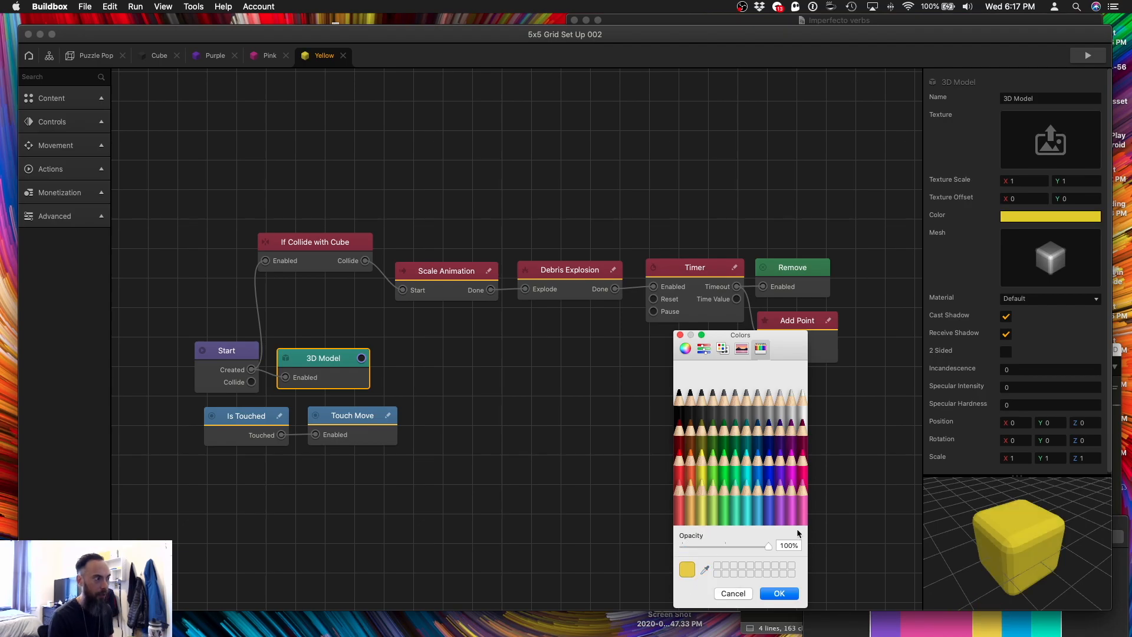
click(785, 591)
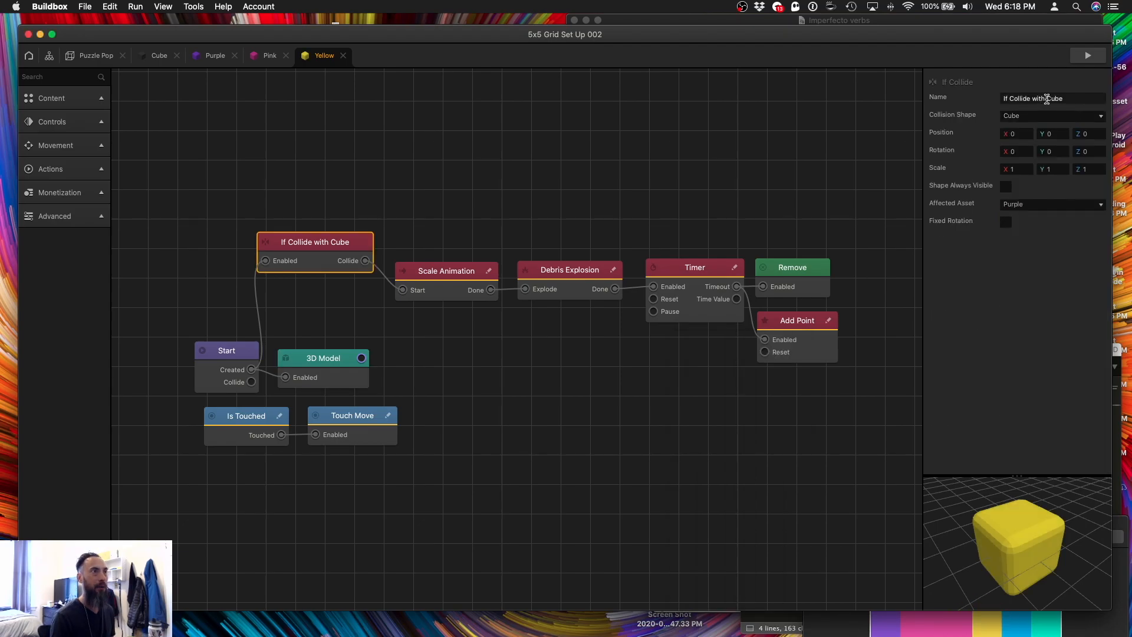
double_click(1048, 99)
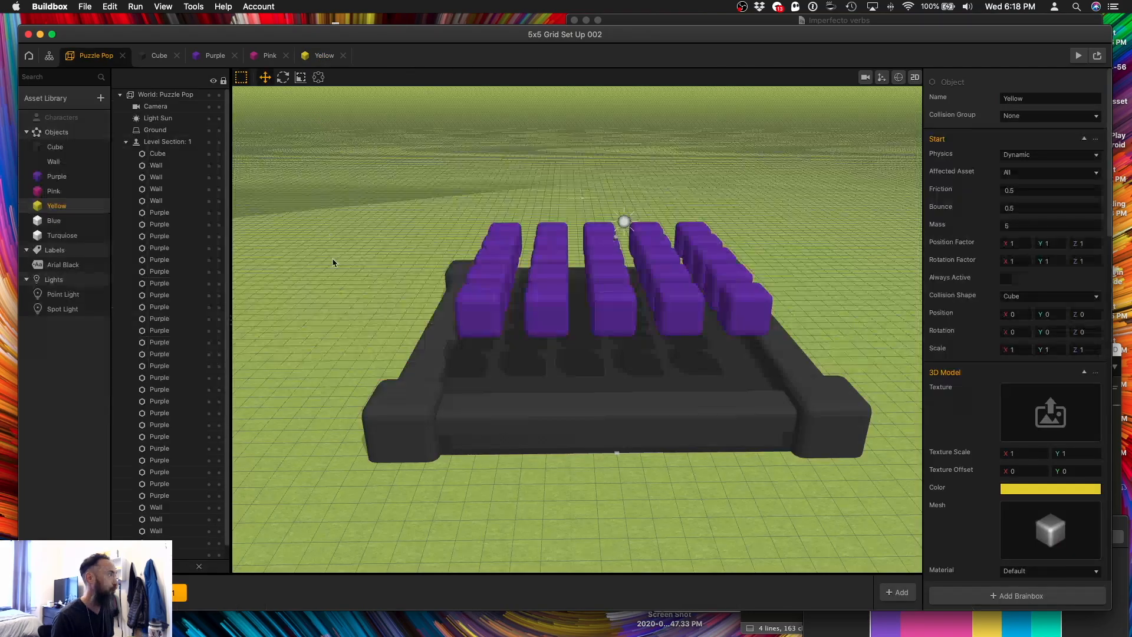
Color the Blue asset's 3D Model with the palette's blue and edit the name of its If Collide node.
key(Down)
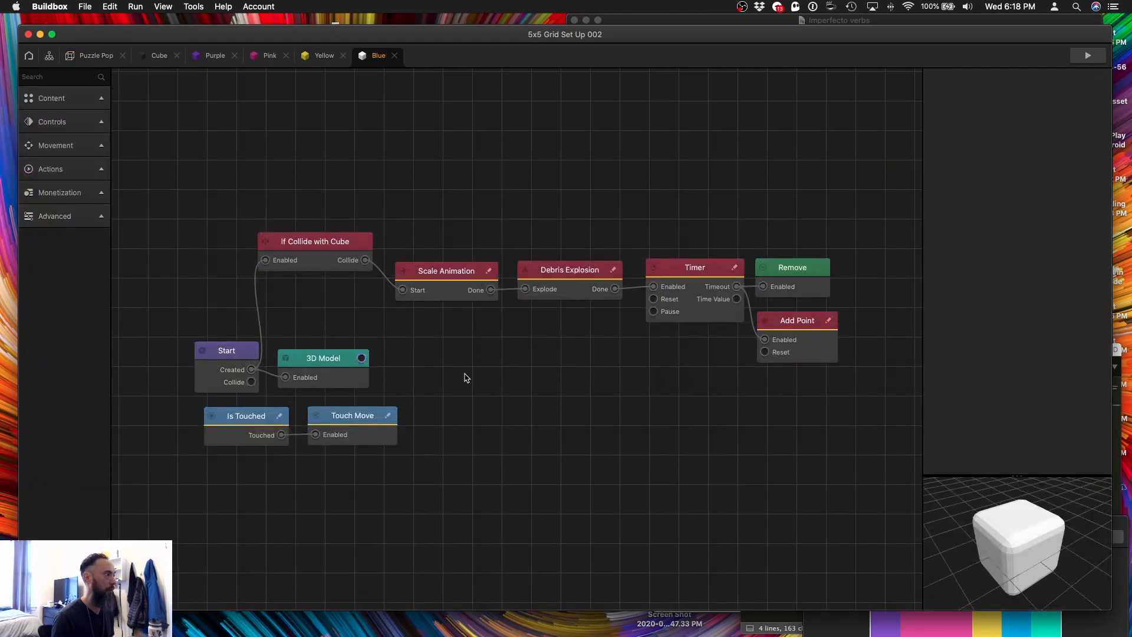
double_click(1048, 99)
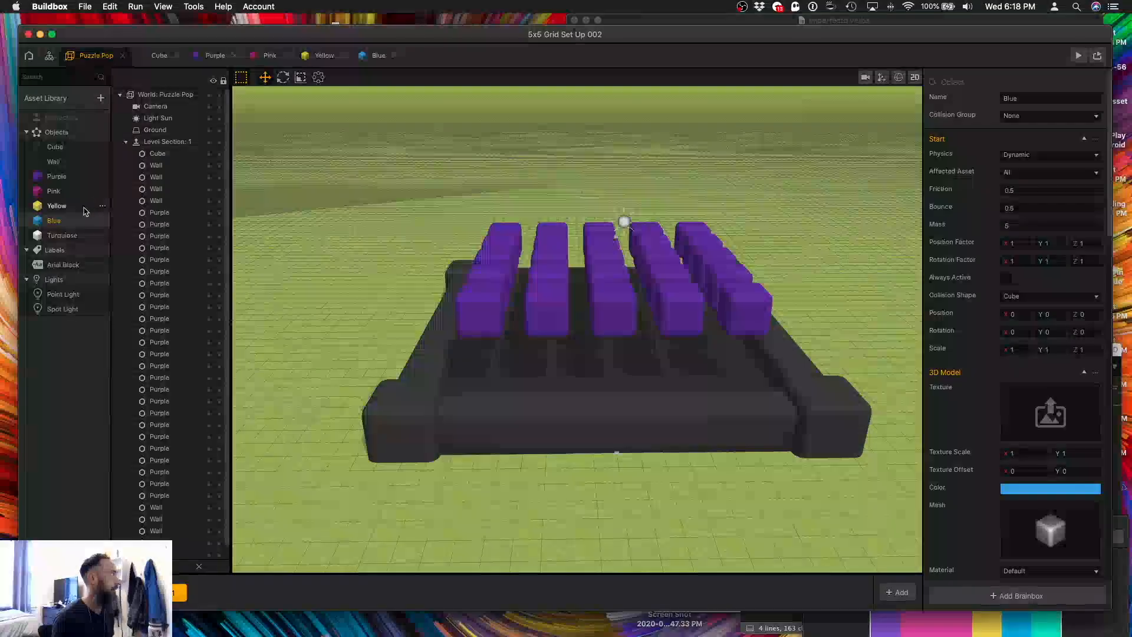
Set the Turquiose asset's 3D Model color by sampling turquoise from the reference palette.
key(Down)
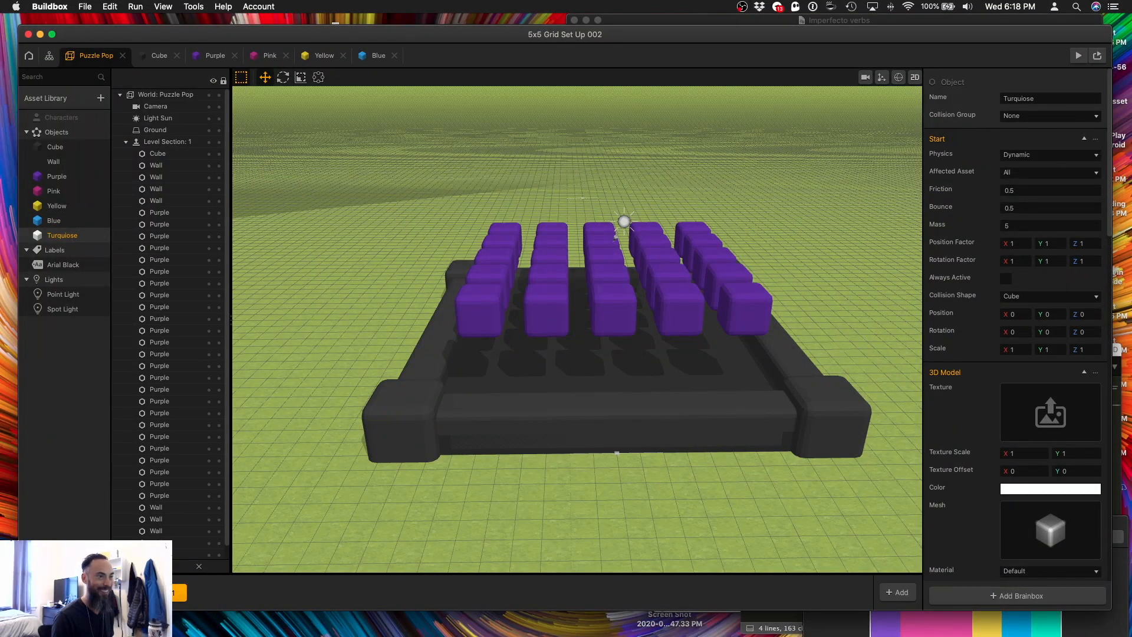
click(1057, 489)
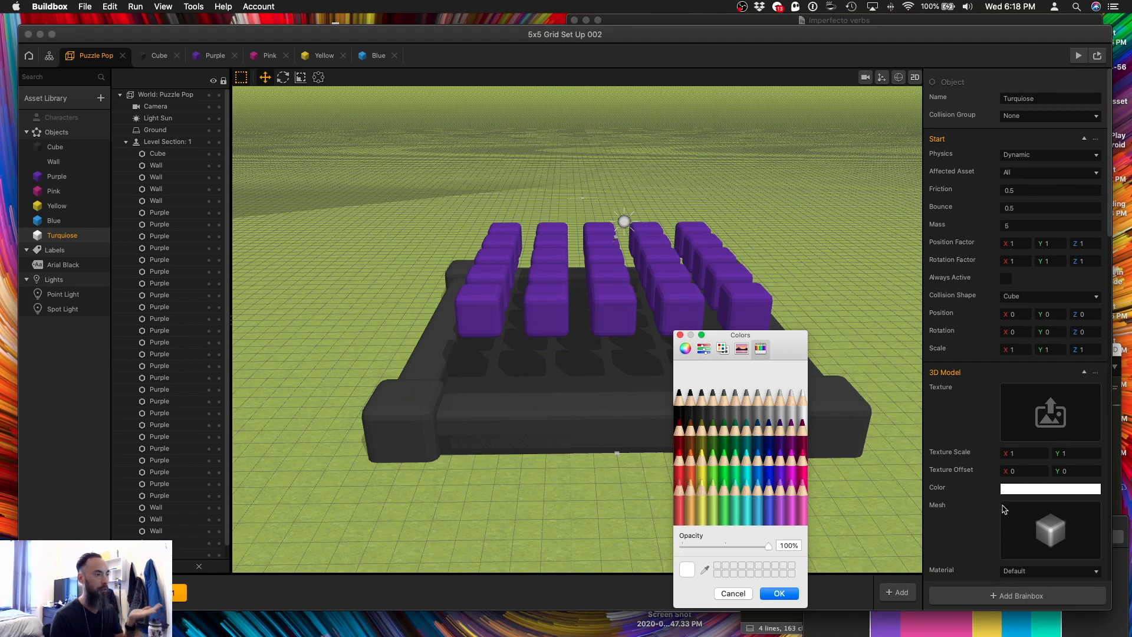
click(706, 569)
click(1046, 625)
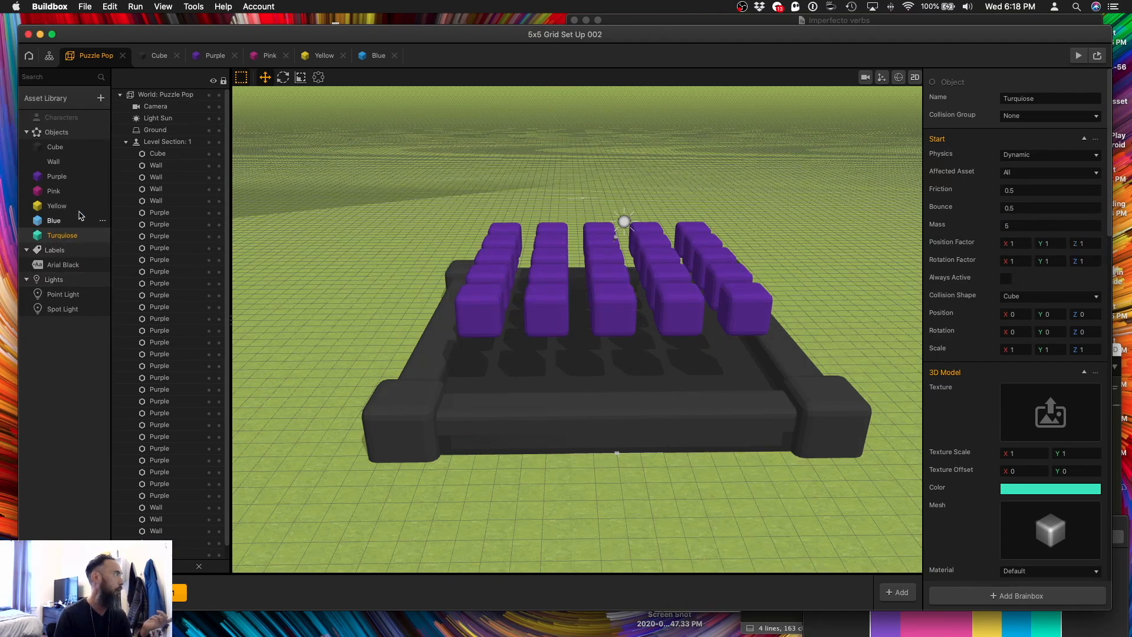
Resample the Pink and Purple assets' model colors from the reference palette for brighter pink and purple shades.
click(73, 191)
click(1046, 494)
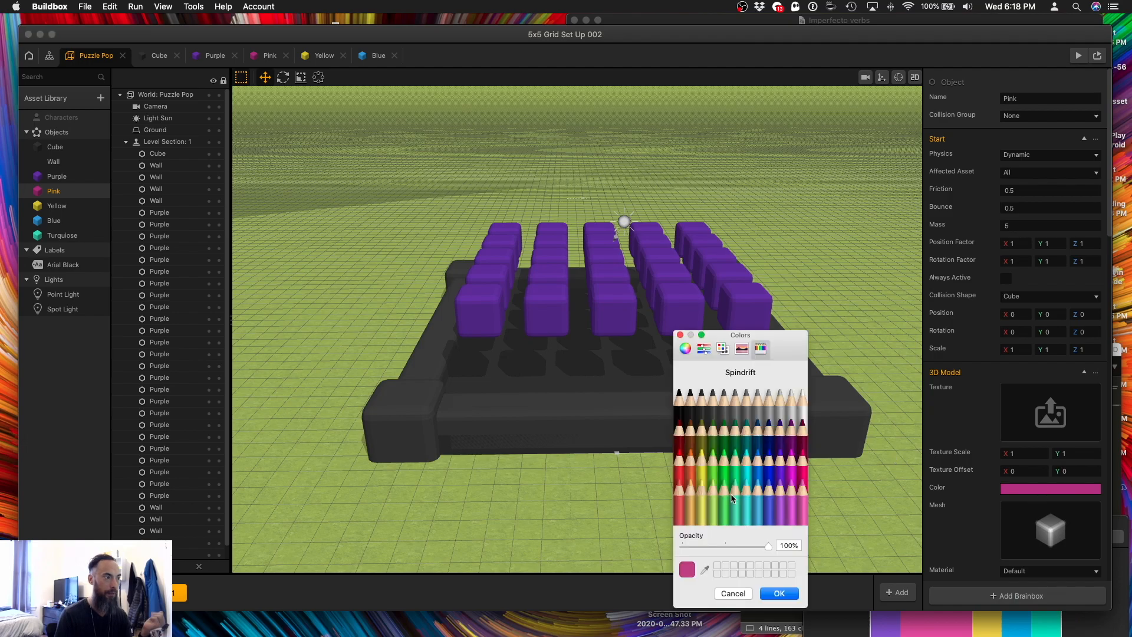
click(705, 569)
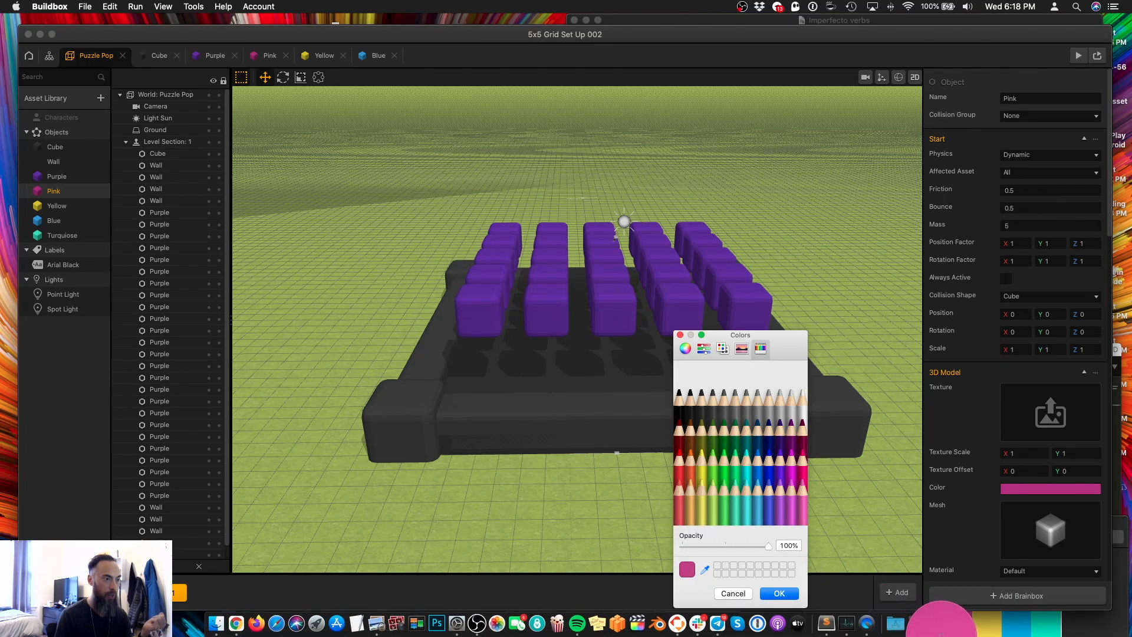
click(941, 631)
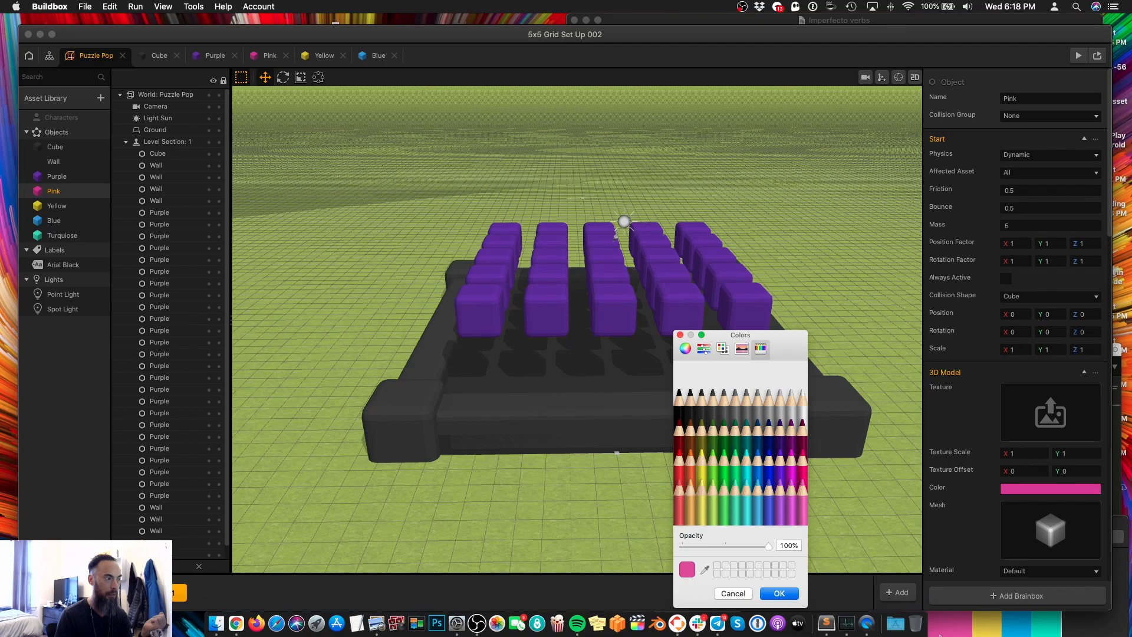
click(58, 179)
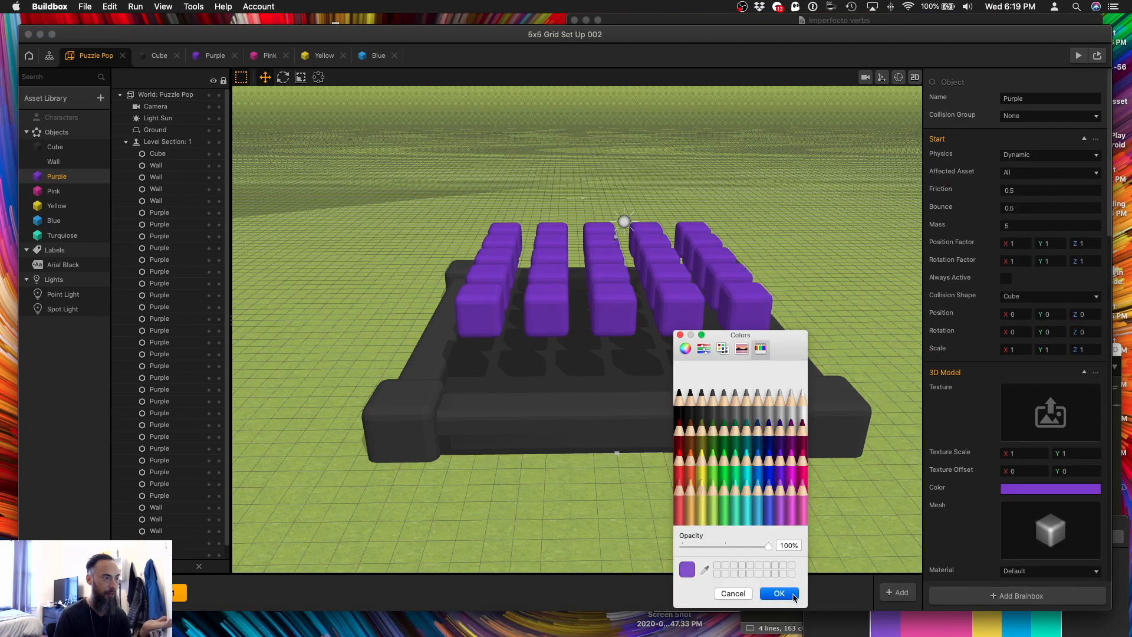
click(791, 592)
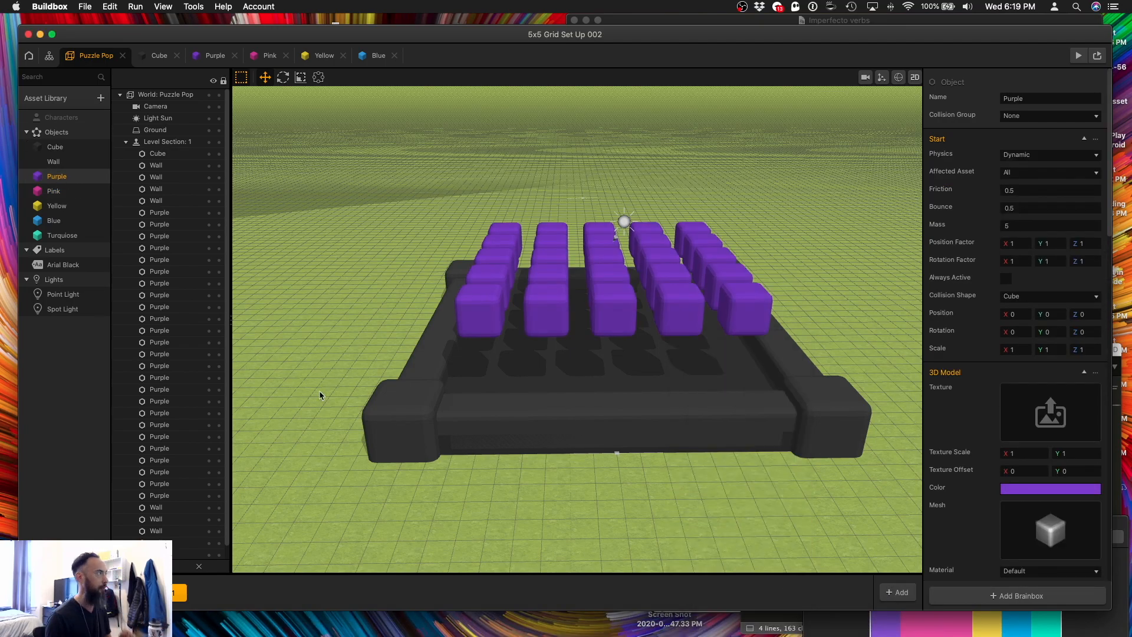
Rename the Turquiose asset's collision node "If Collide with Turquiose" and set its Affected Asset to Turquiose.
double_click(59, 235)
click(314, 266)
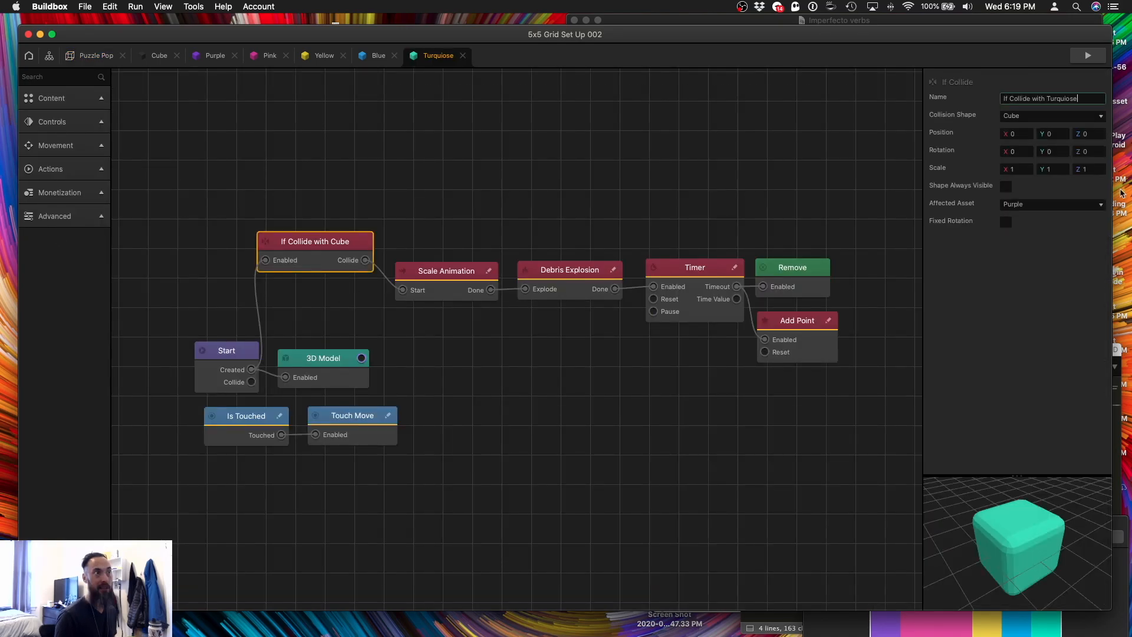
click(1041, 204)
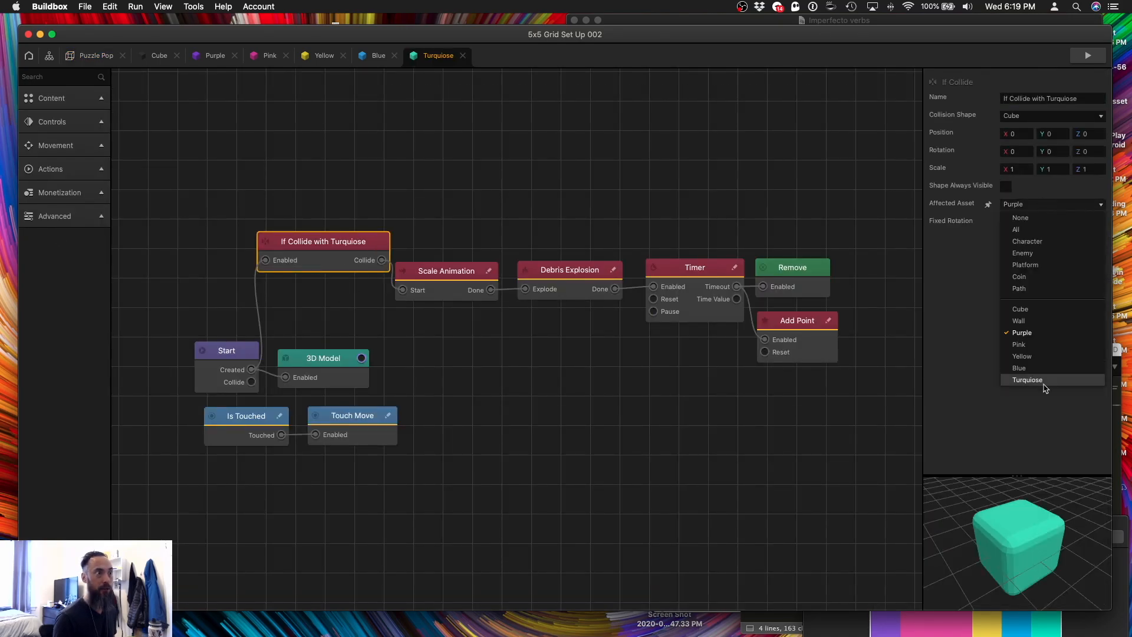
click(1023, 384)
Set the Affected Asset of the Blue asset's If Collide with Blue node to Blue.
click(376, 57)
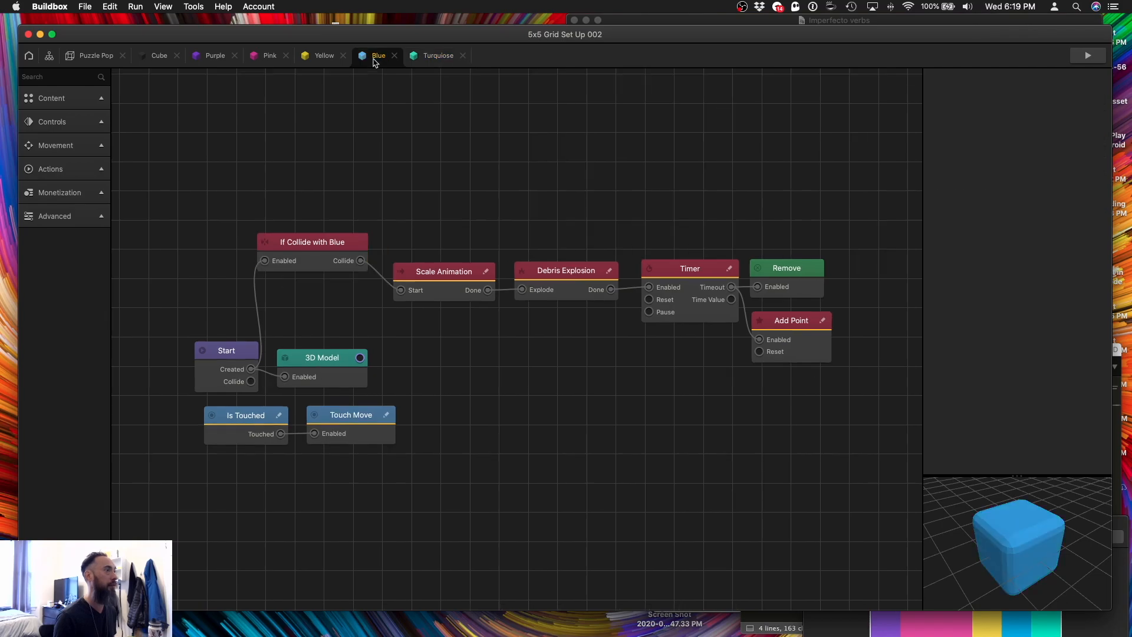
click(332, 243)
click(1045, 207)
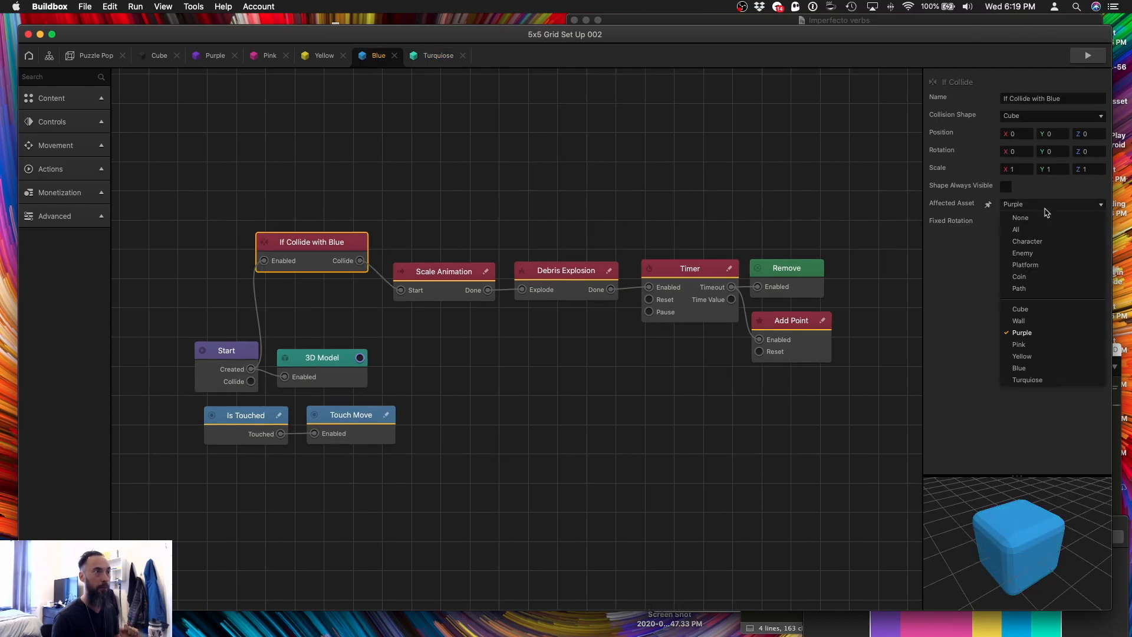
click(1053, 368)
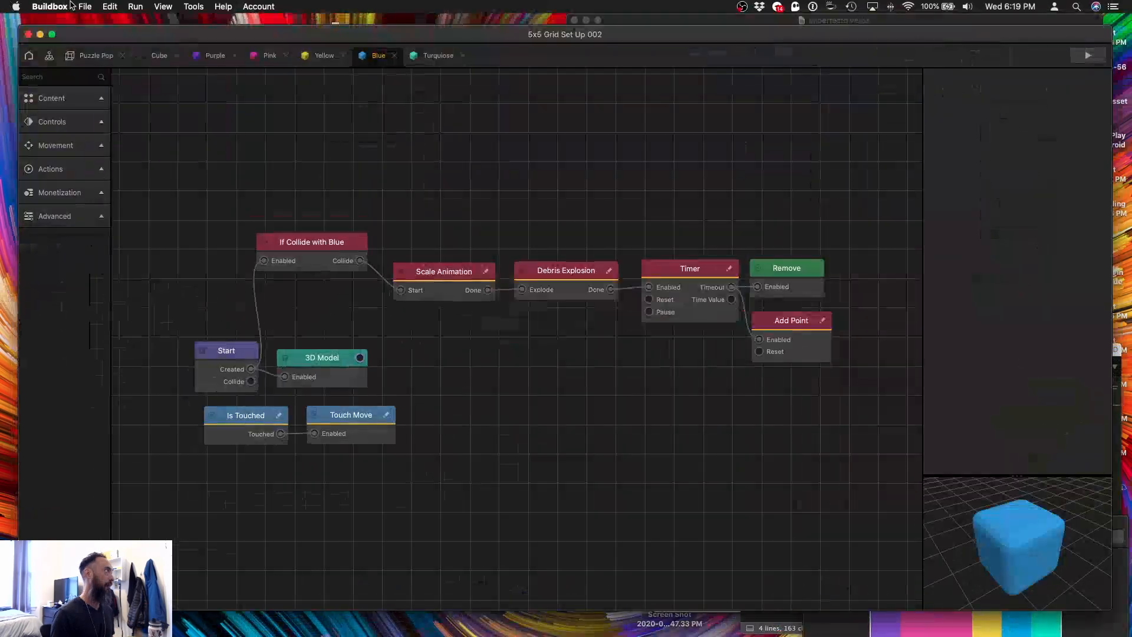
Save the project as a new file named Color Cube Set Up 003.
click(85, 7)
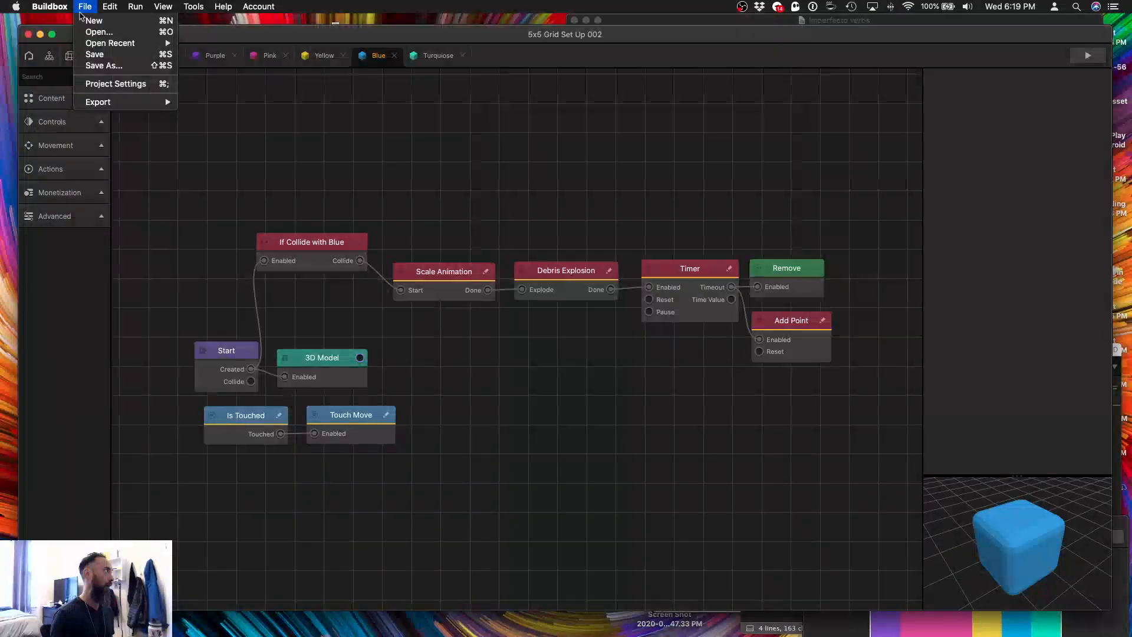
click(104, 65)
text(Color Cube Set Up)
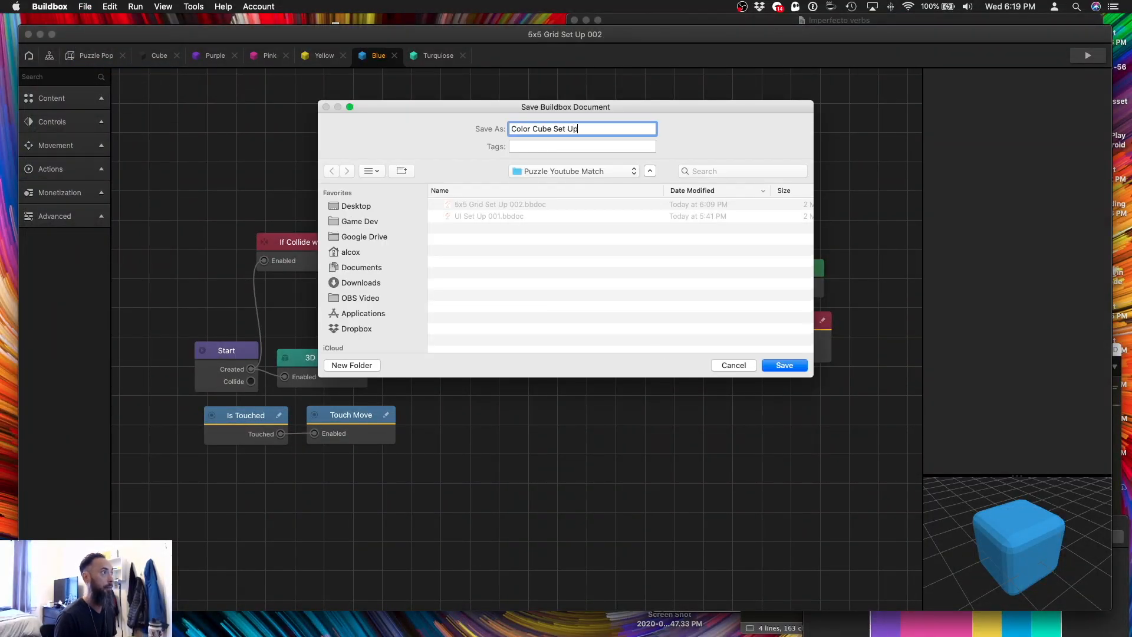
key(Return)
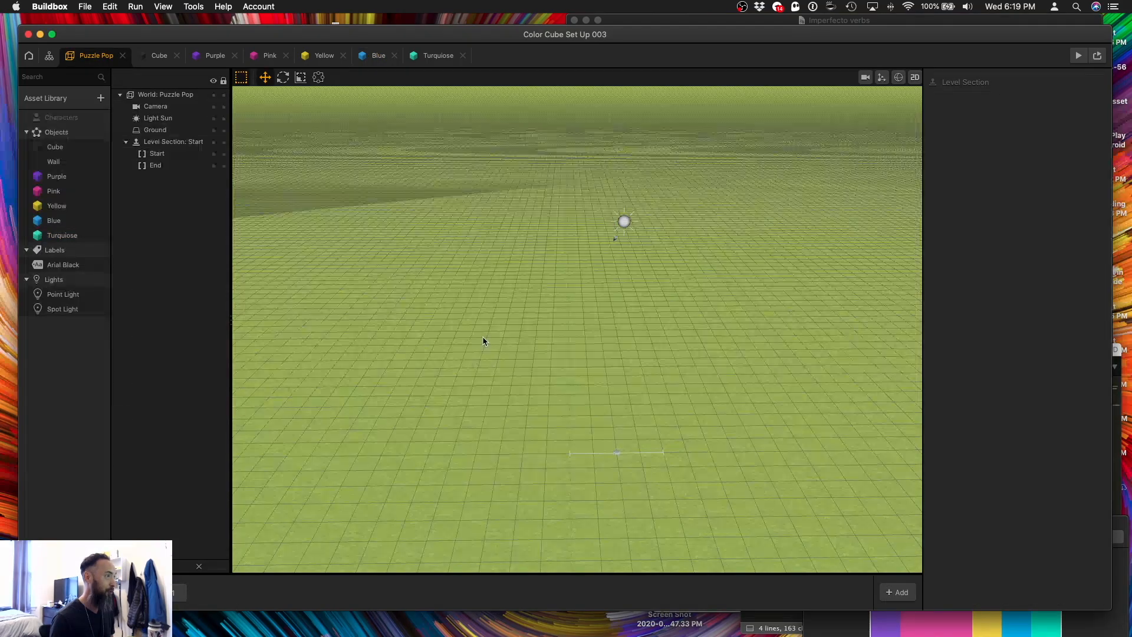
right_drag(483, 340, 547, 470)
click(586, 471)
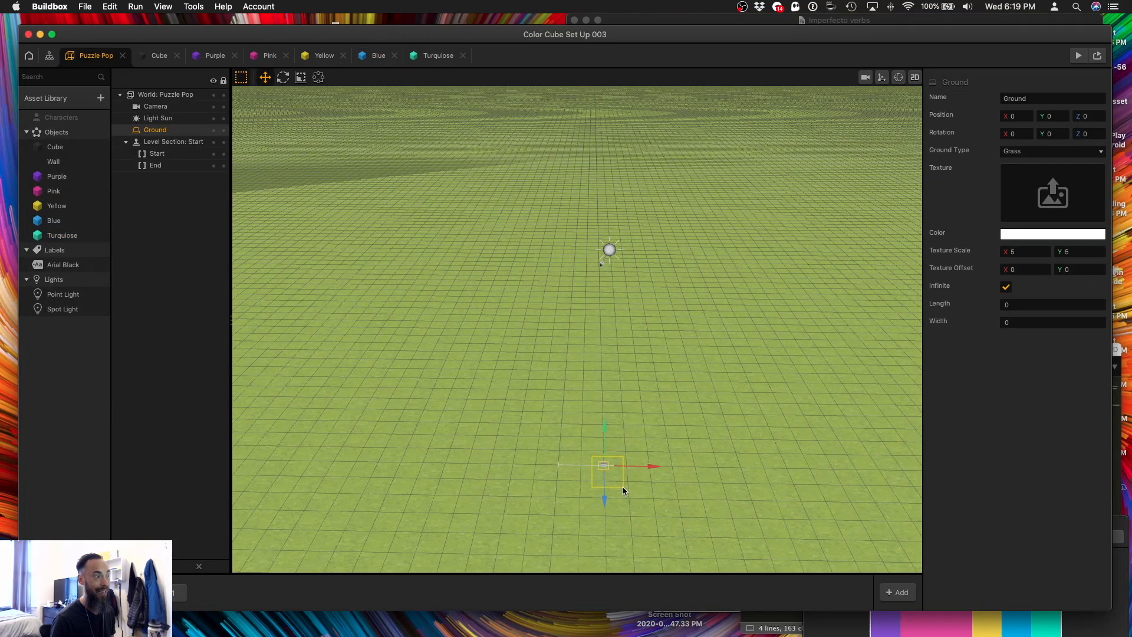
click(620, 480)
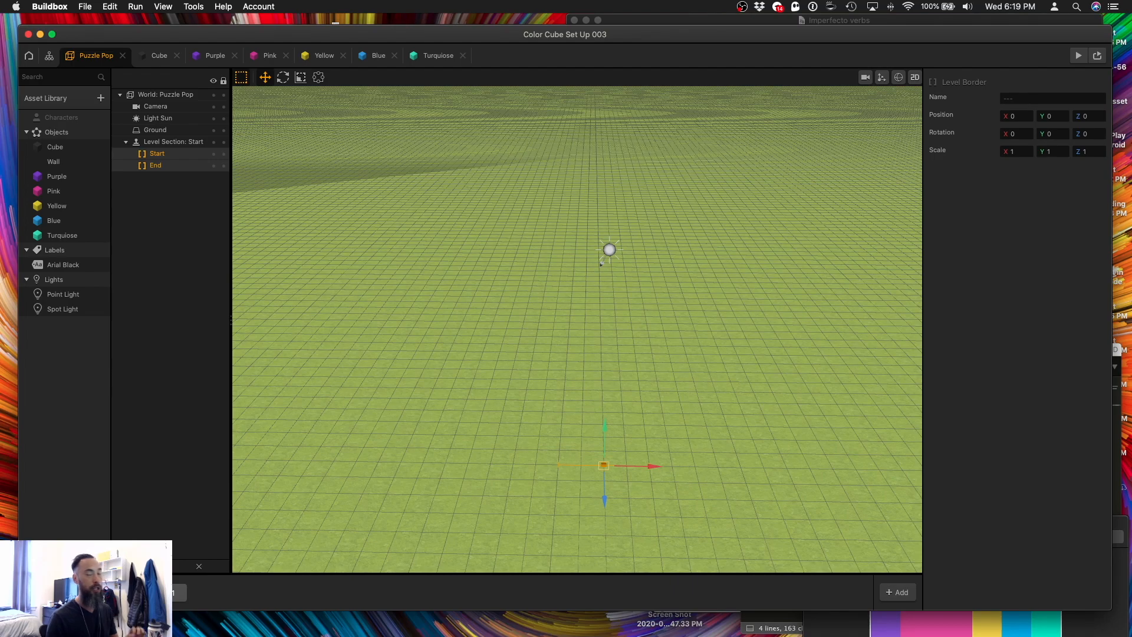
Duplicate Puzzle Pop's level section 1 four times and name the copies 2, 3, 4 and 5.
click(178, 595)
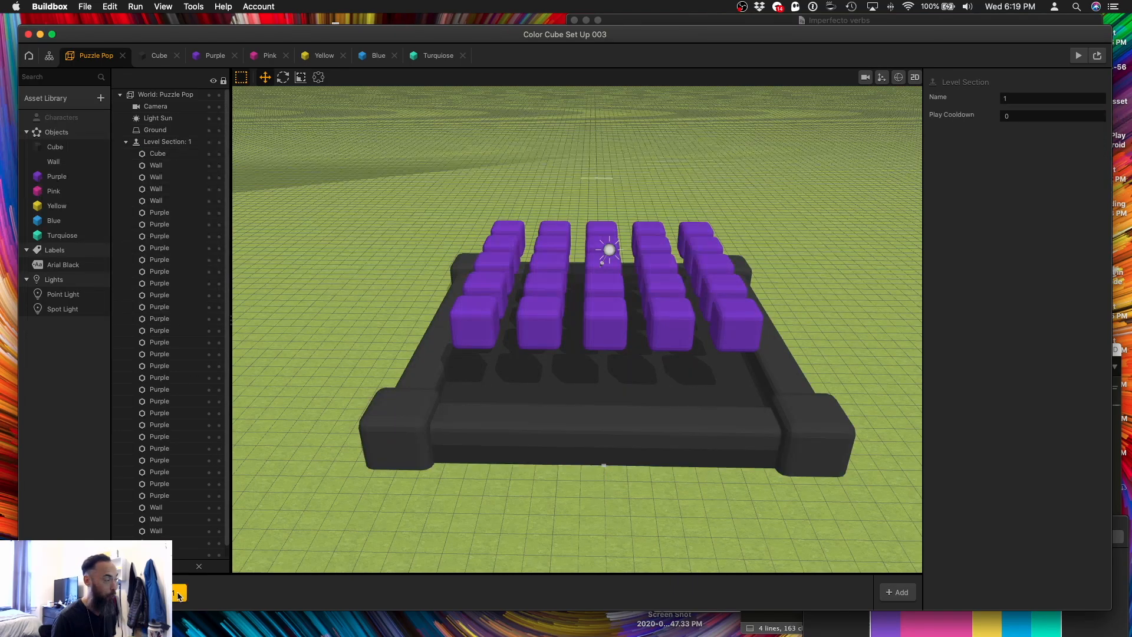
alt+click(180, 596)
alt+click(211, 597)
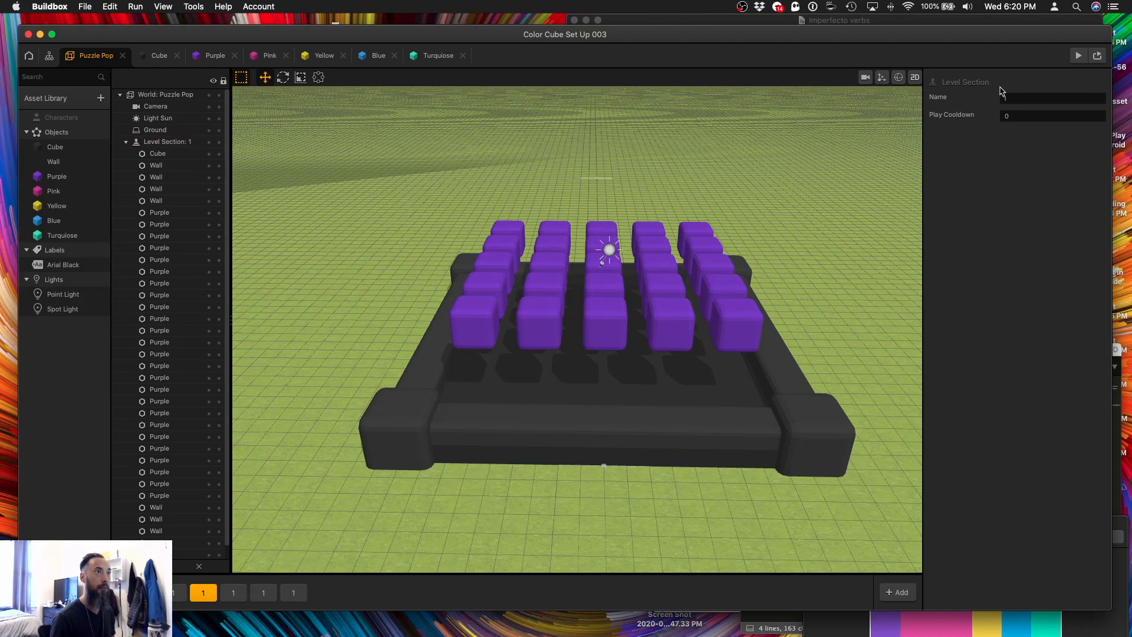
drag(1015, 97, 897, 100)
text(2)
key(Tab)
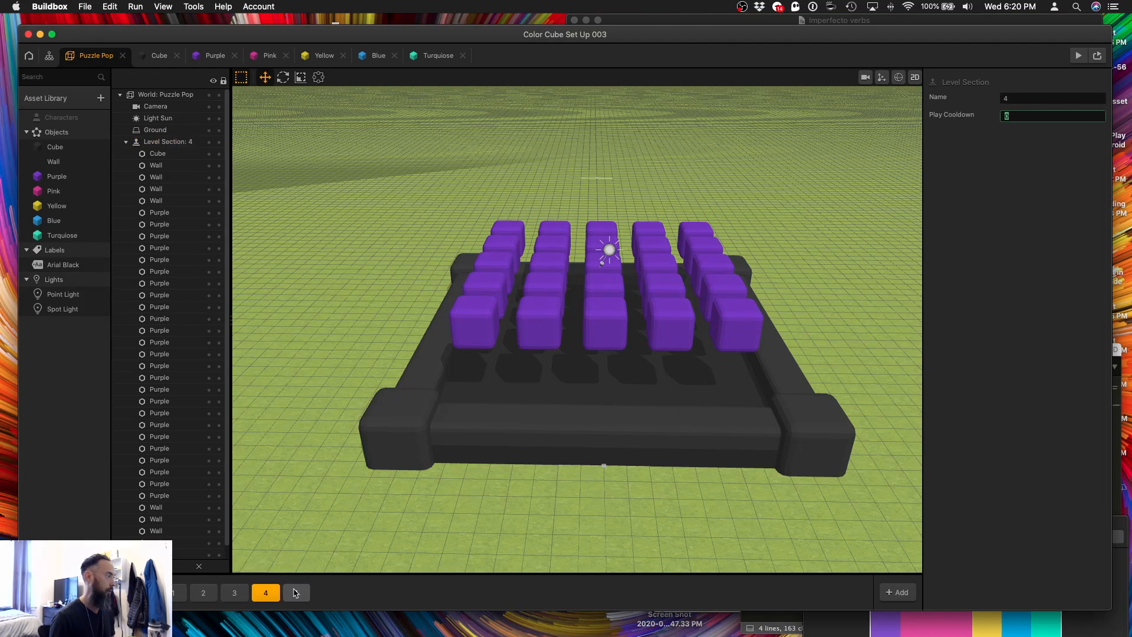
click(297, 593)
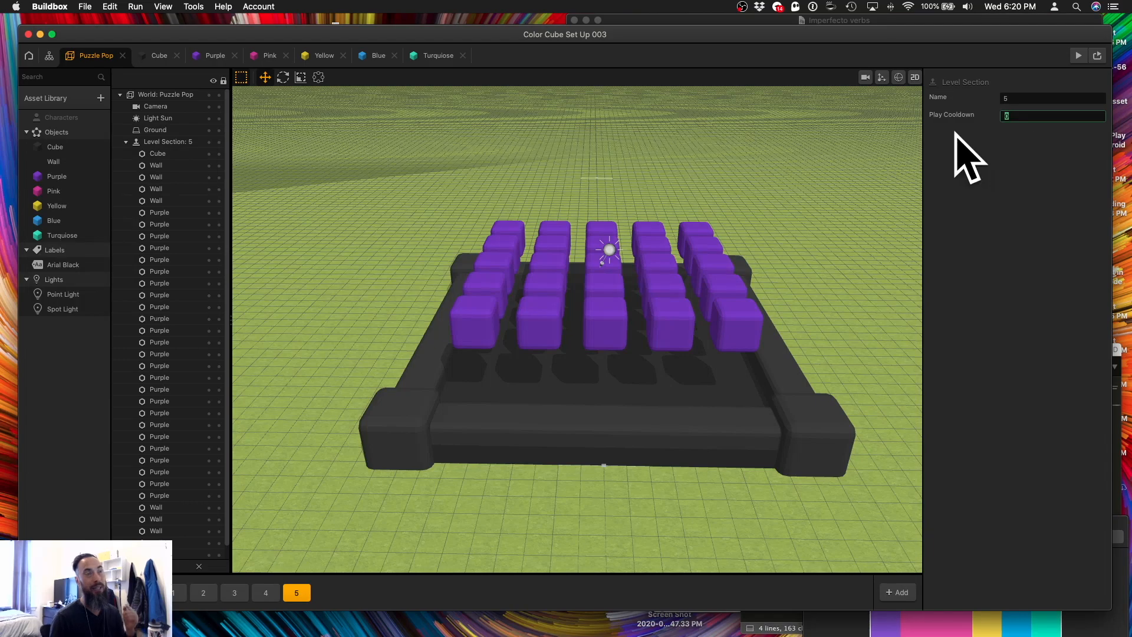
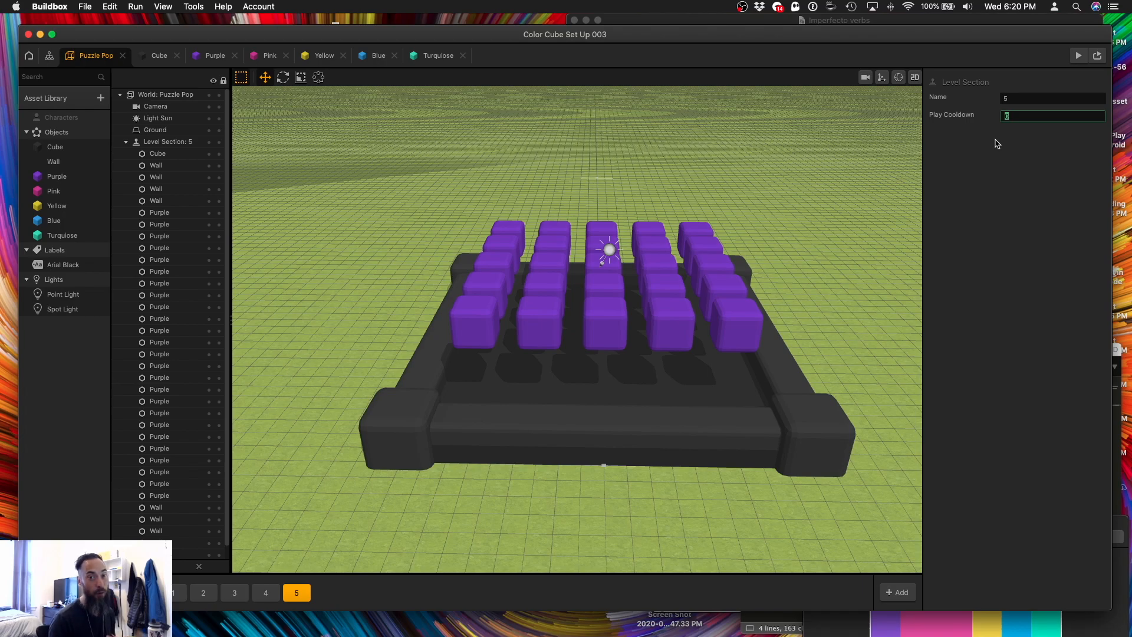
Set the Play Cooldown to 1 for all five level sections.
text(1)
key(Return)
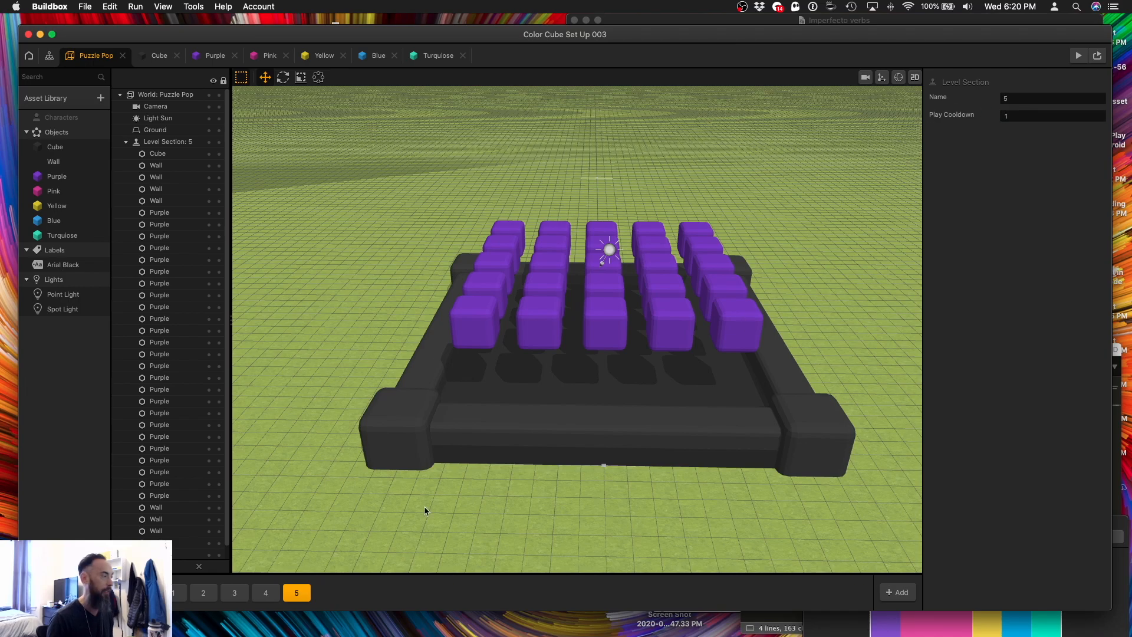
click(265, 593)
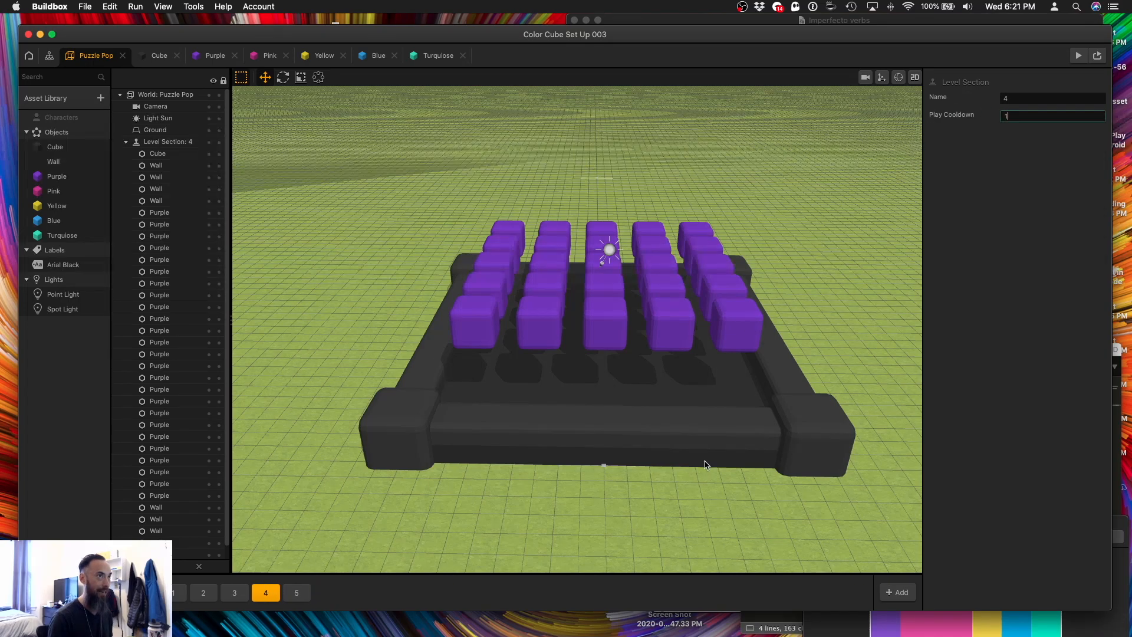
click(234, 593)
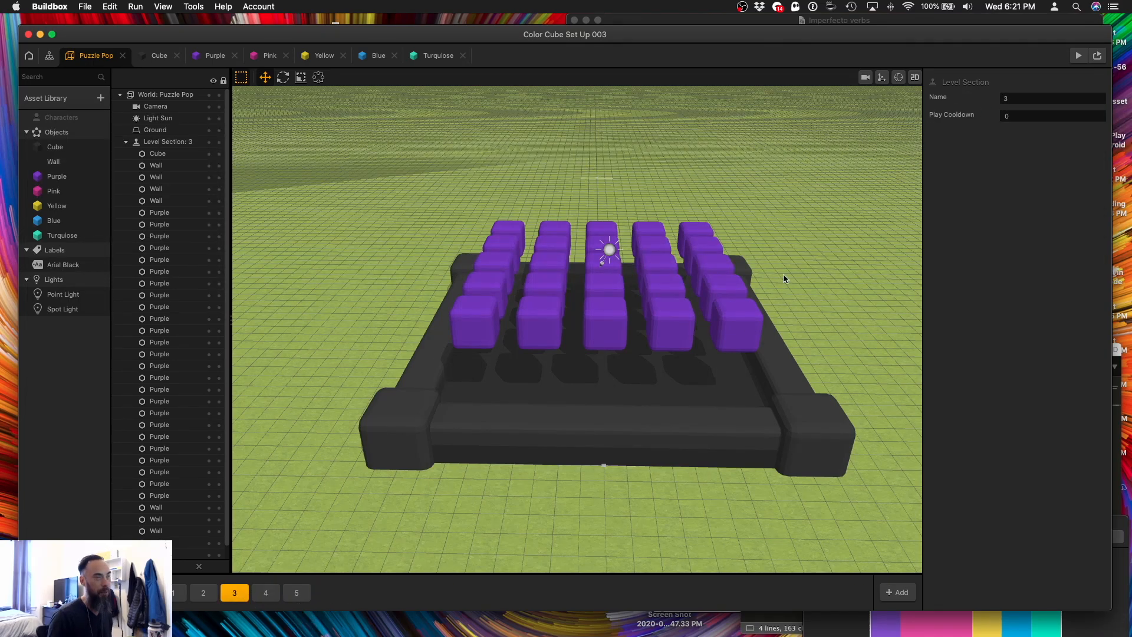
click(204, 592)
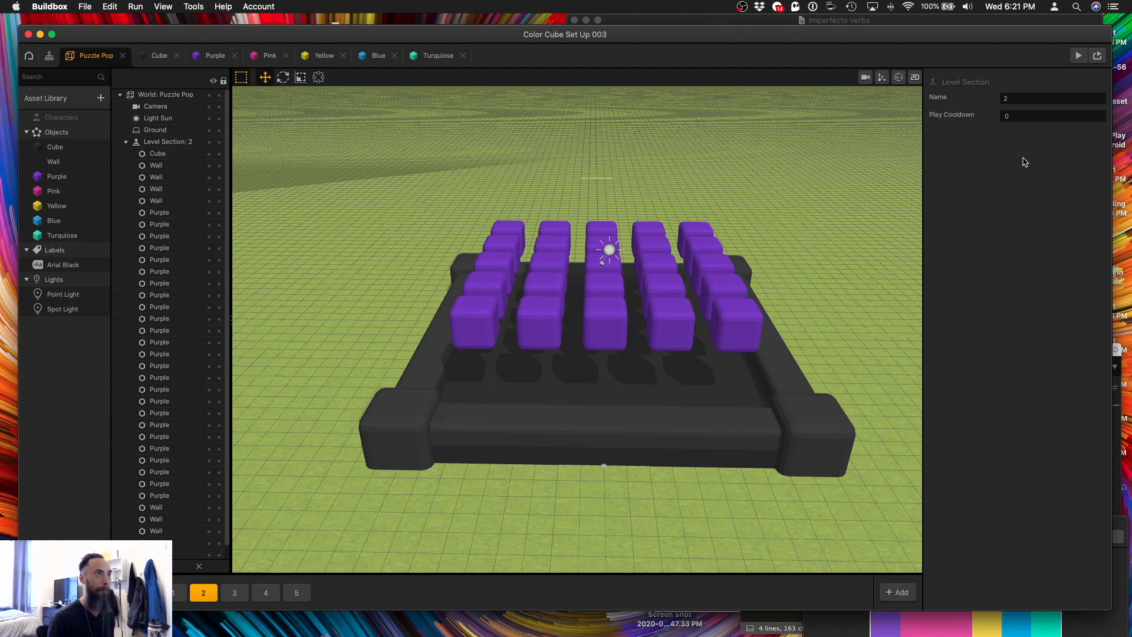
double_click(1027, 121)
text(1)
key(Return)
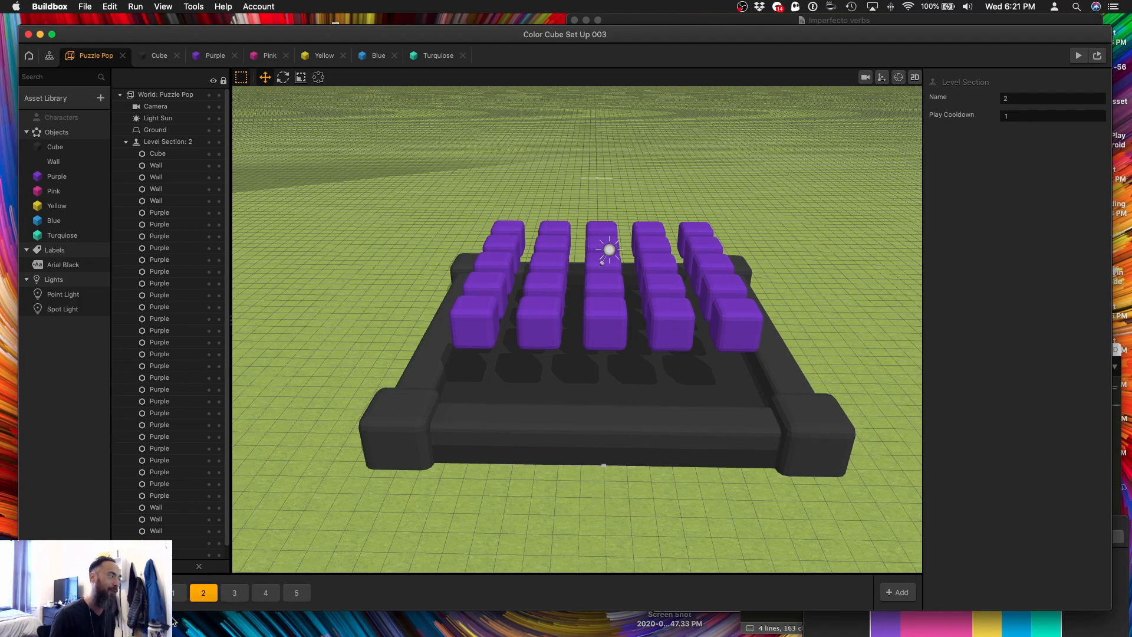
click(180, 592)
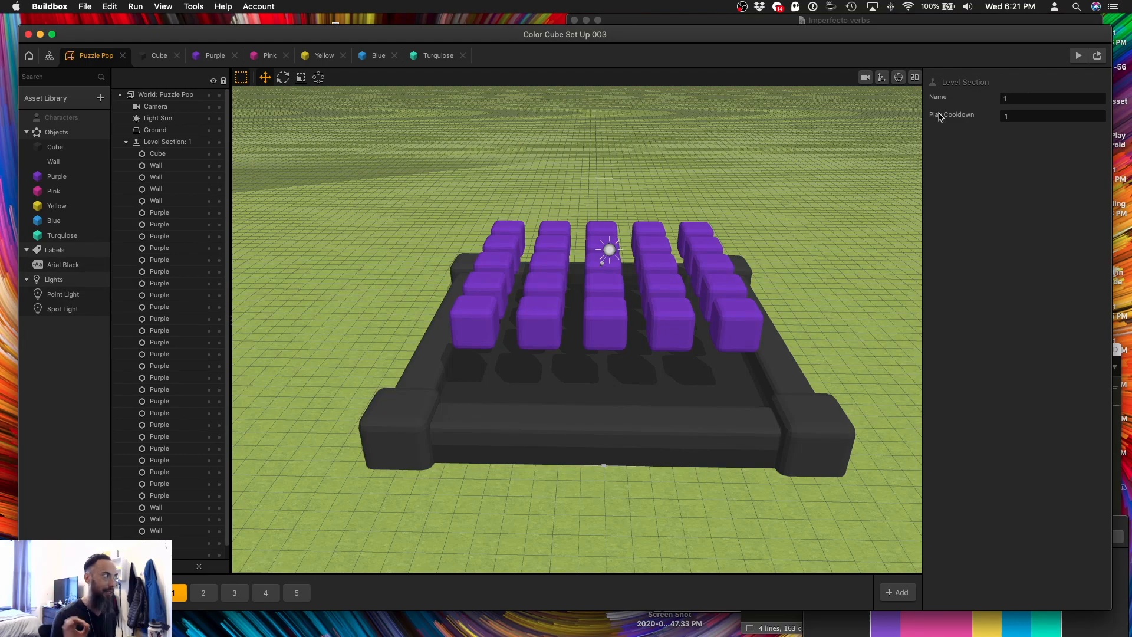
Lock the base cube, walls and Start and End borders of level section 2, leaving the purple cubes selectable.
click(203, 593)
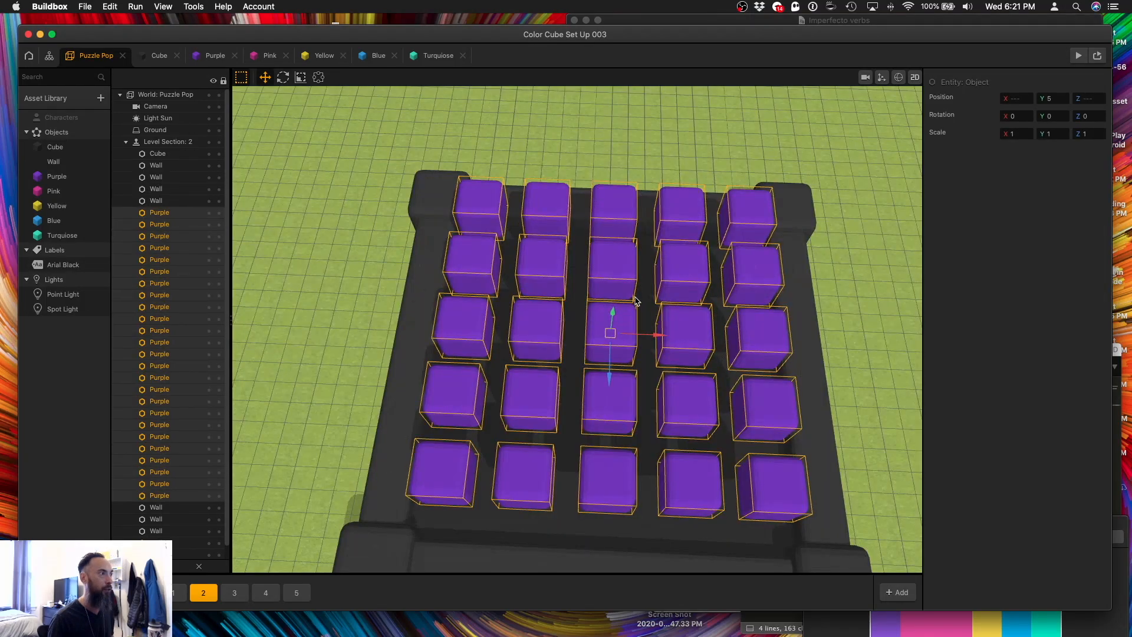
click(642, 296)
click(624, 324)
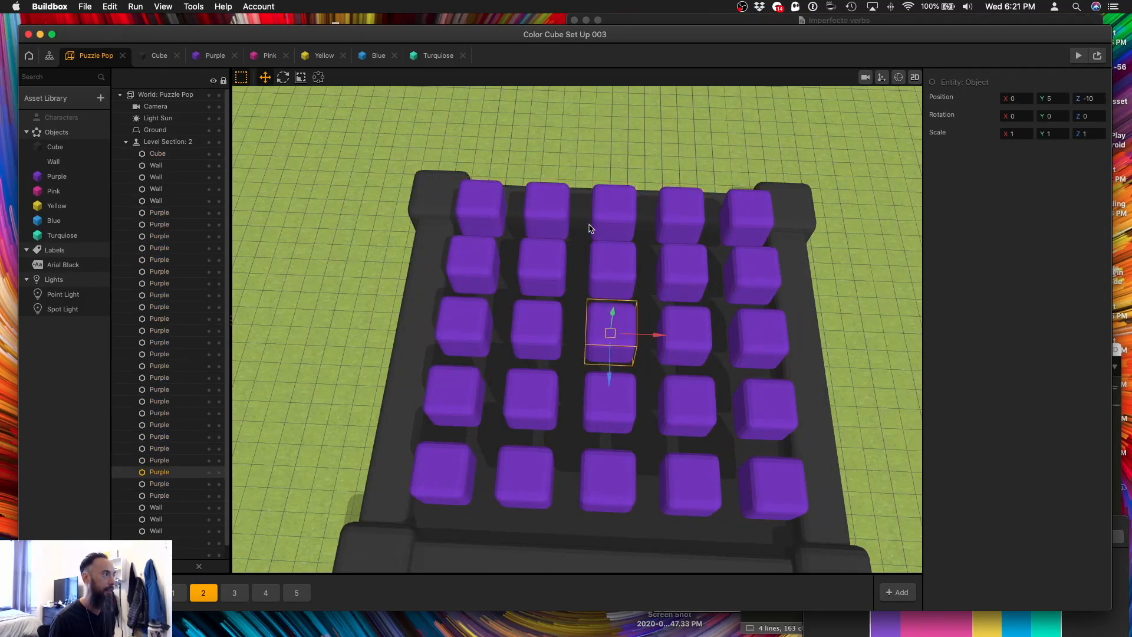
scroll(208, 503, down, 2)
drag(218, 494, 221, 552)
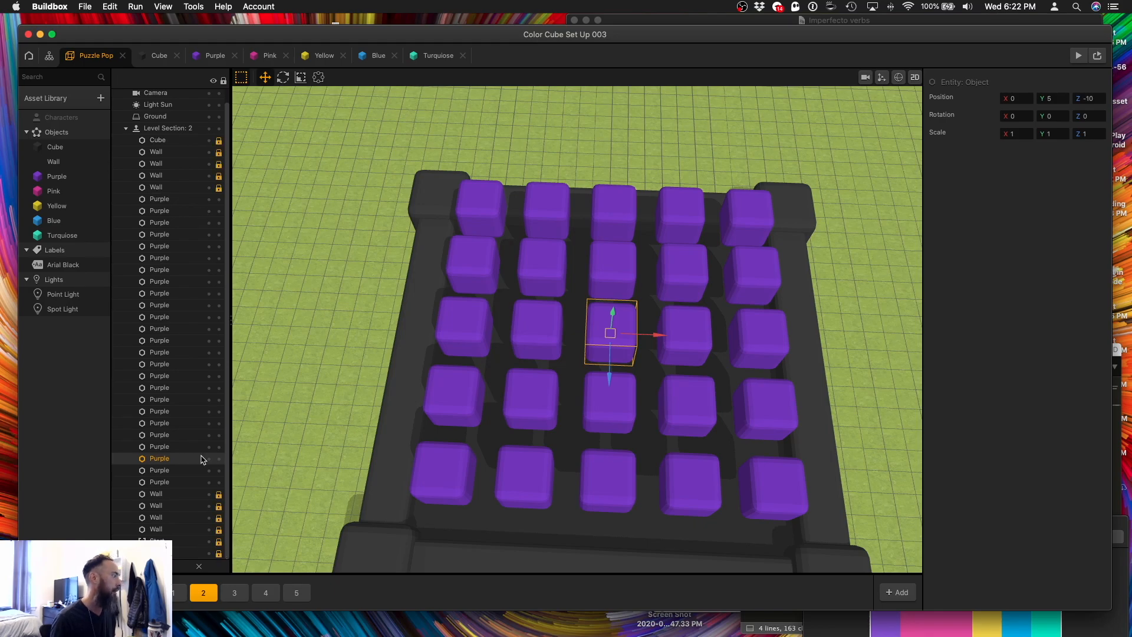
Lock the base cube, all walls and the Start and End borders in level section 1.
click(180, 591)
drag(219, 553, 219, 521)
click(219, 507)
click(219, 495)
click(219, 188)
click(219, 176)
click(219, 165)
click(218, 153)
click(219, 141)
Delete the duplicated level sections 2 to 5, keeping only section 1.
click(203, 592)
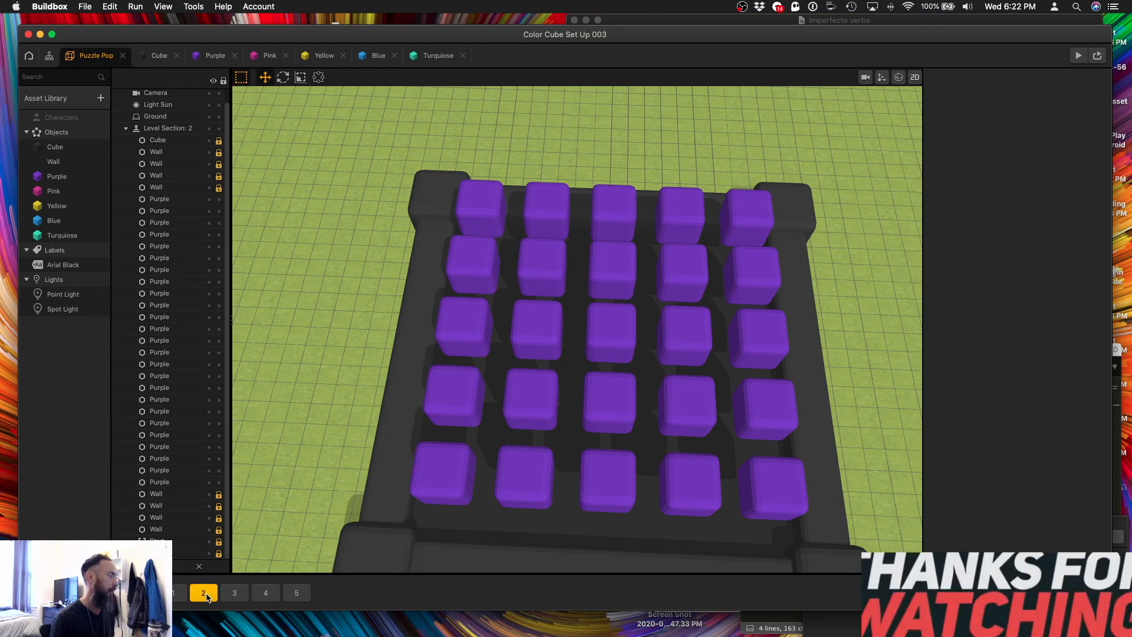
right_click(209, 593)
click(208, 590)
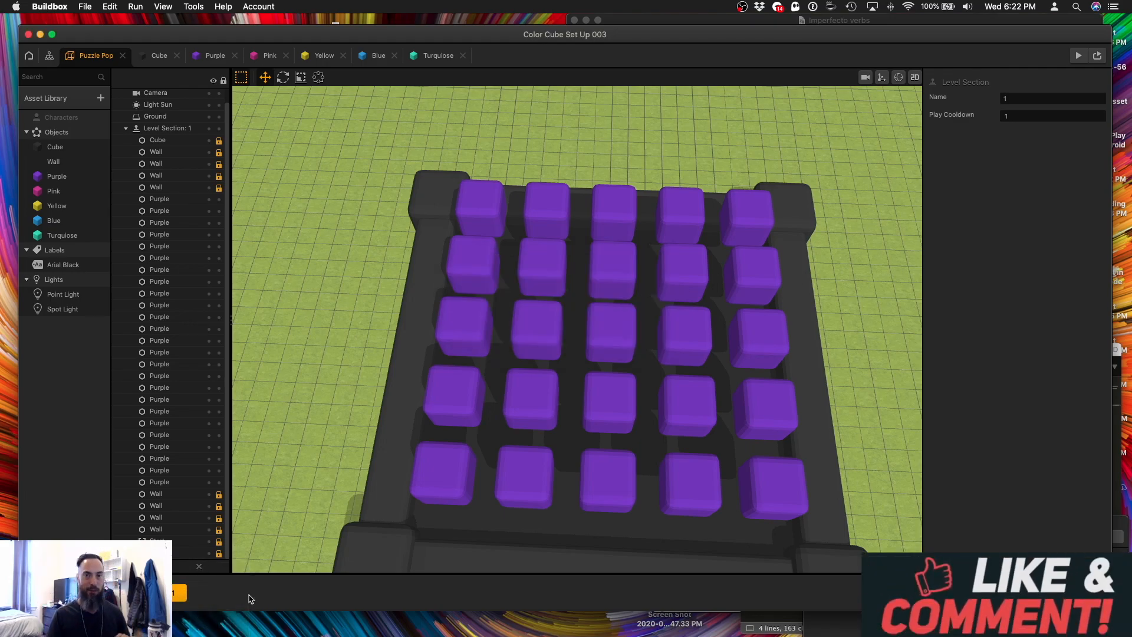
Reorder section 1's outline so the locked base cube and all walls sit below the purple cubes.
click(182, 164)
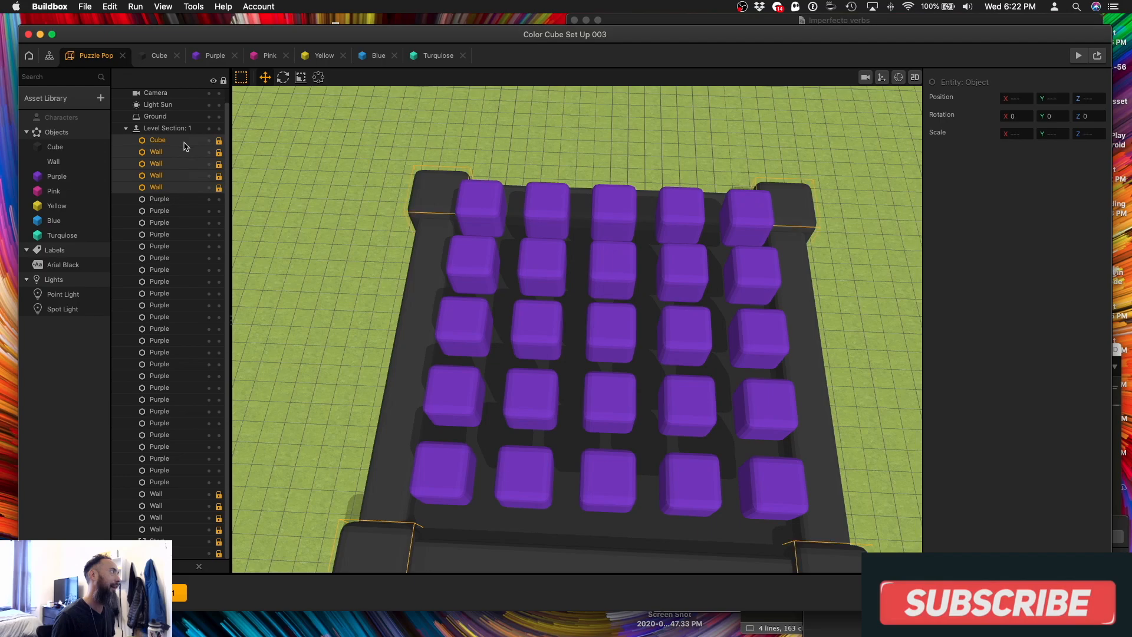
drag(185, 544, 187, 536)
drag(192, 175, 194, 476)
click(176, 141)
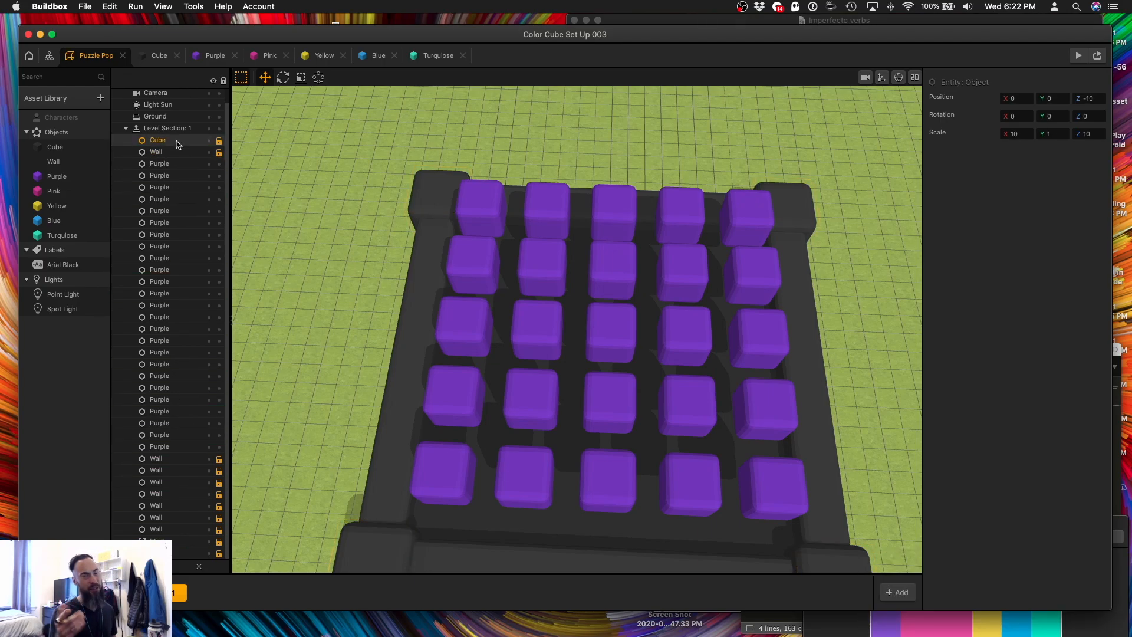
shift+click(172, 153)
drag(173, 155, 184, 443)
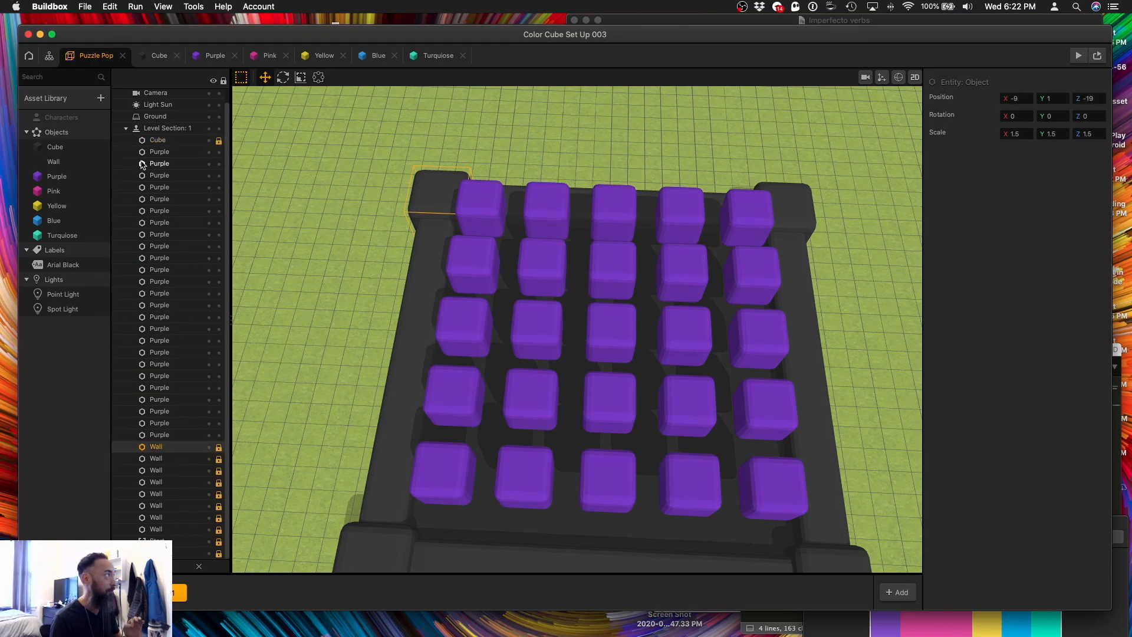
drag(174, 141, 177, 152)
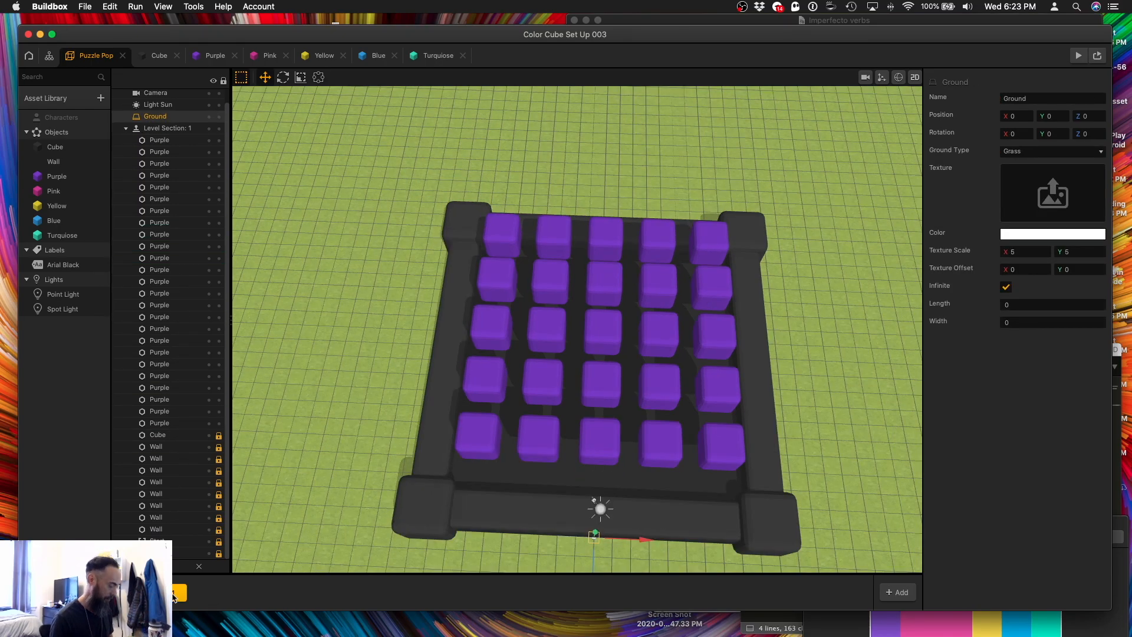
Duplicate the reordered level section 1 four times and number the copies 2 to 5.
alt+click(183, 594)
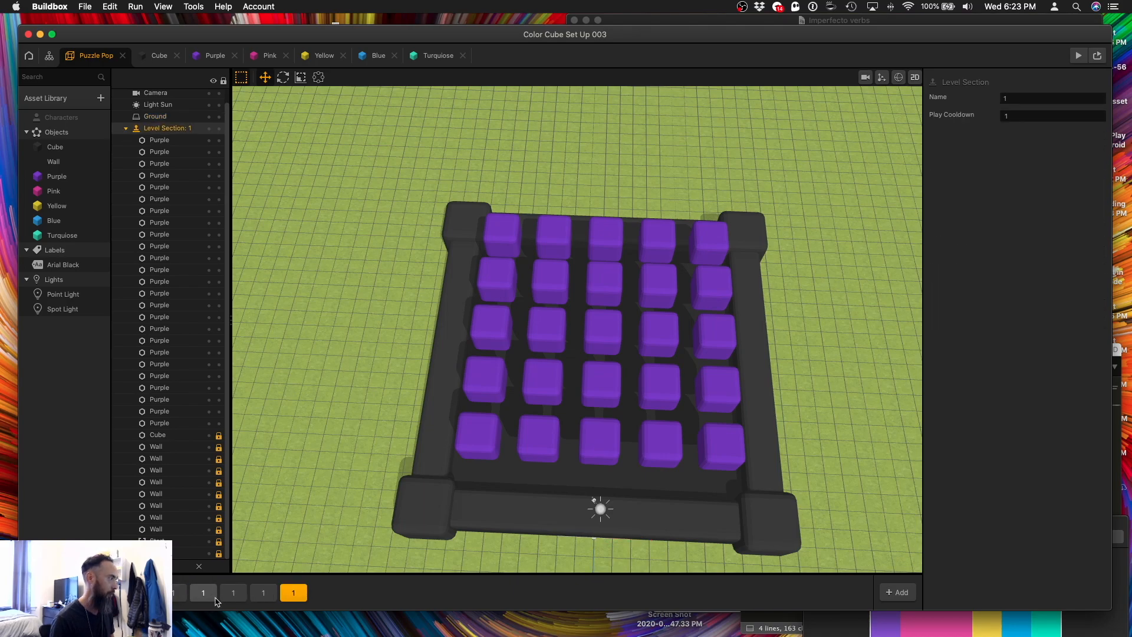
Delete all purple cubes in section 2, place a Pink cube near the board's centre and open its position for editing.
click(605, 335)
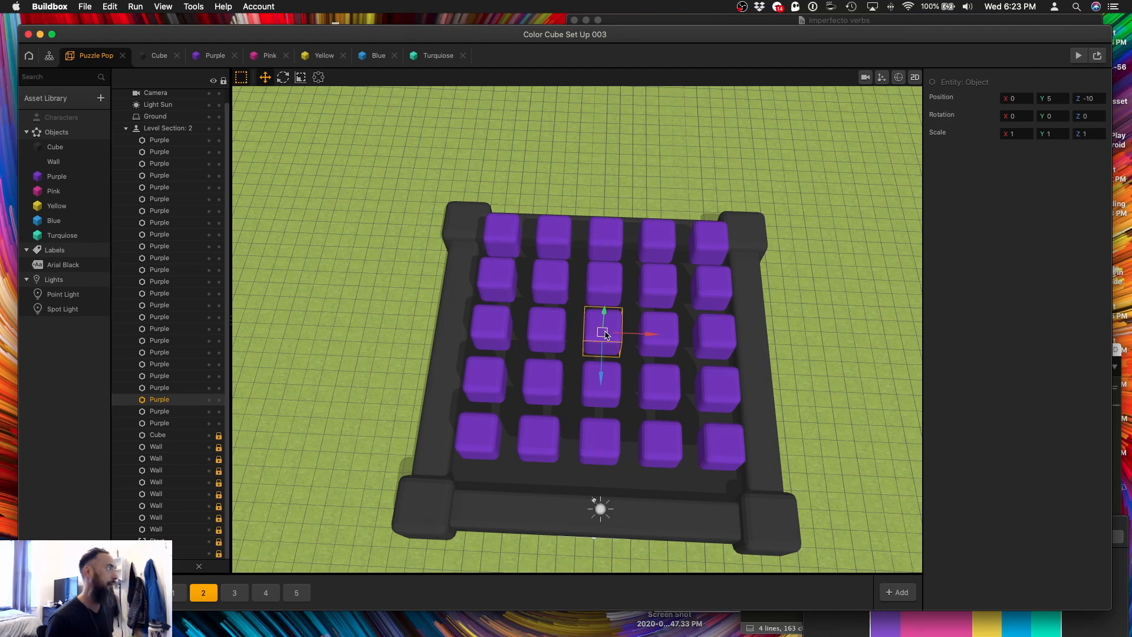
click(871, 514)
drag(871, 514, 857, 481)
key(Delete)
drag(53, 191, 590, 363)
click(1061, 99)
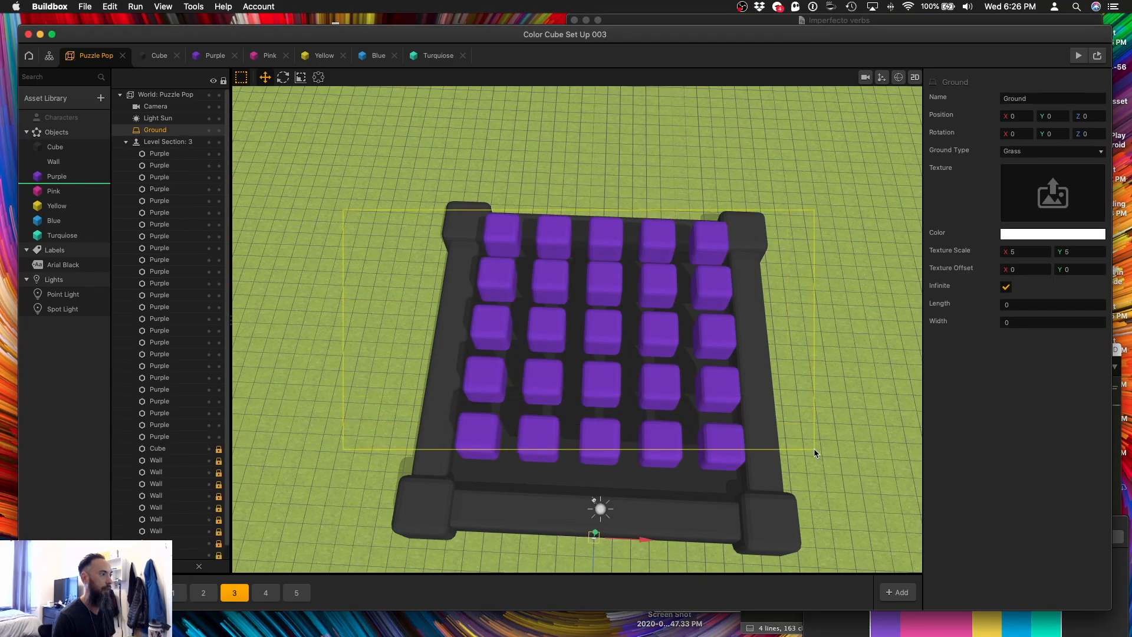
Delete all purple cubes in section 3 and place a Yellow cube at X 0, Y 5, Z -10.
drag(814, 448, 810, 455)
key(Delete)
click(91, 222)
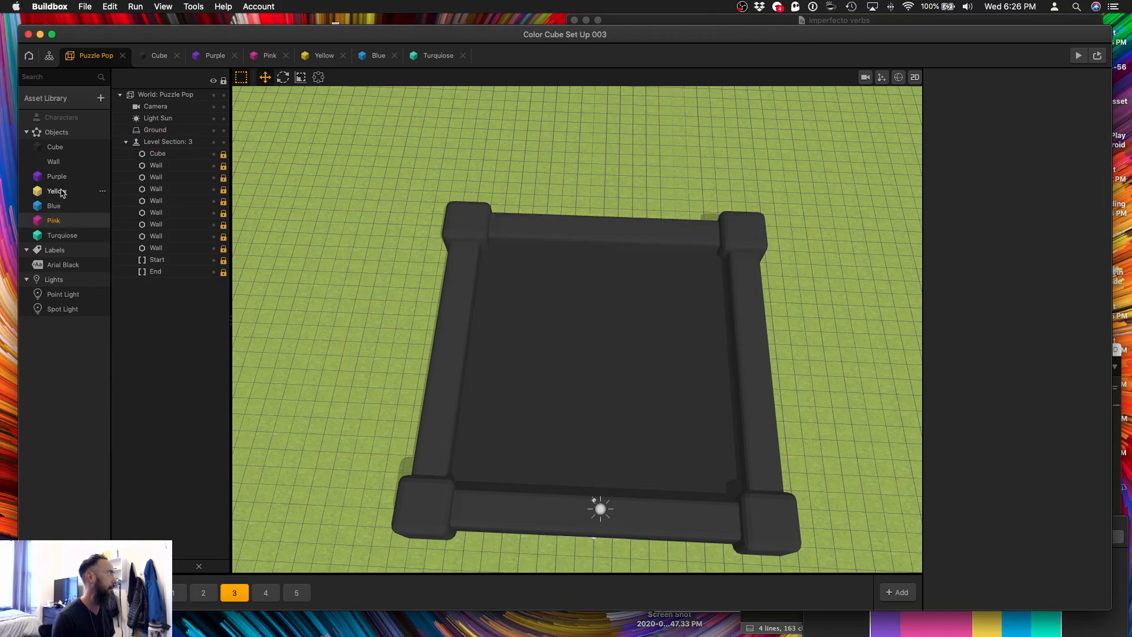
drag(61, 193, 470, 289)
drag(605, 349, 605, 348)
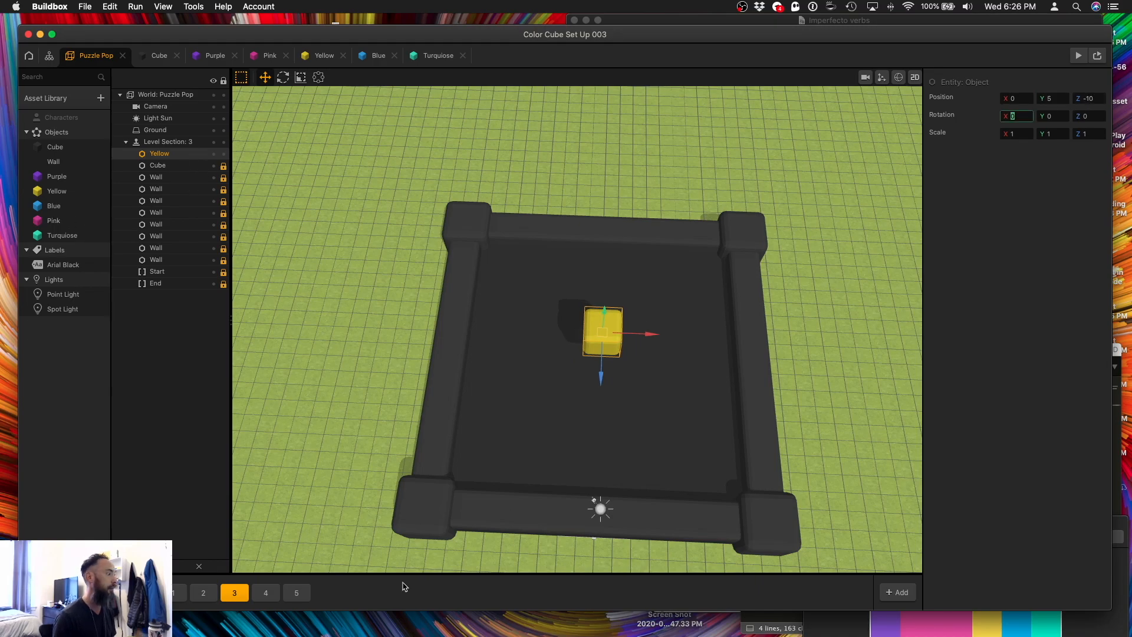
Delete all purple cubes in section 4 and place a Blue cube near the board's centre at X 0, Y 5.
click(265, 592)
drag(403, 211, 710, 455)
drag(710, 454, 744, 464)
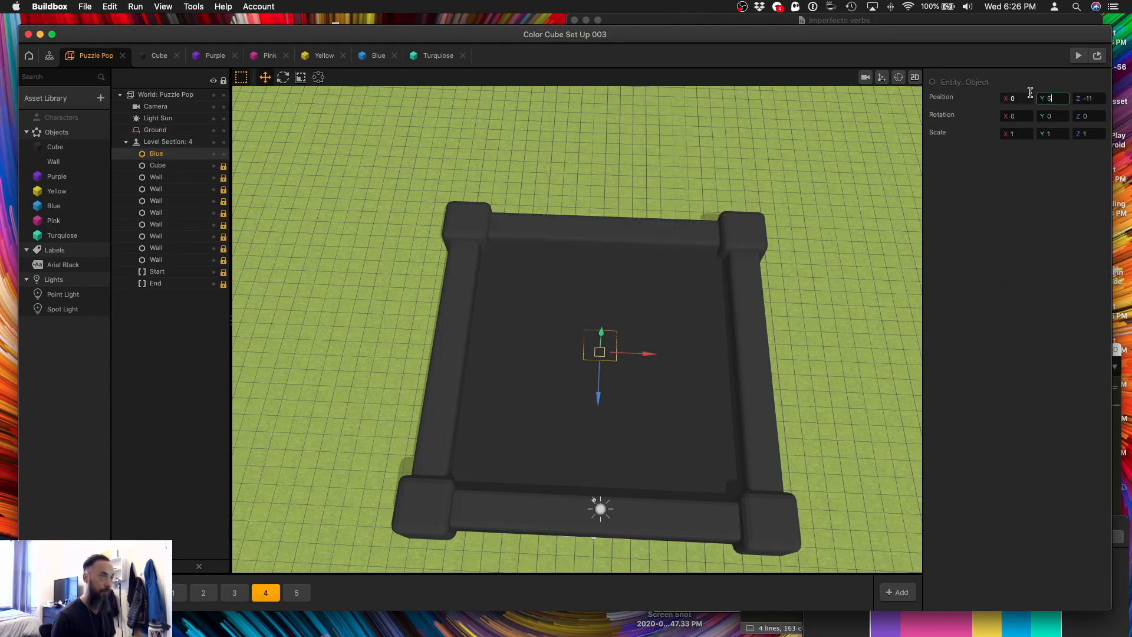
text(5)
key(Return)
key(Tab)
Delete all purple cubes in section 5 and place a Pink cube at X 0, Y 5, Z -10.
click(296, 592)
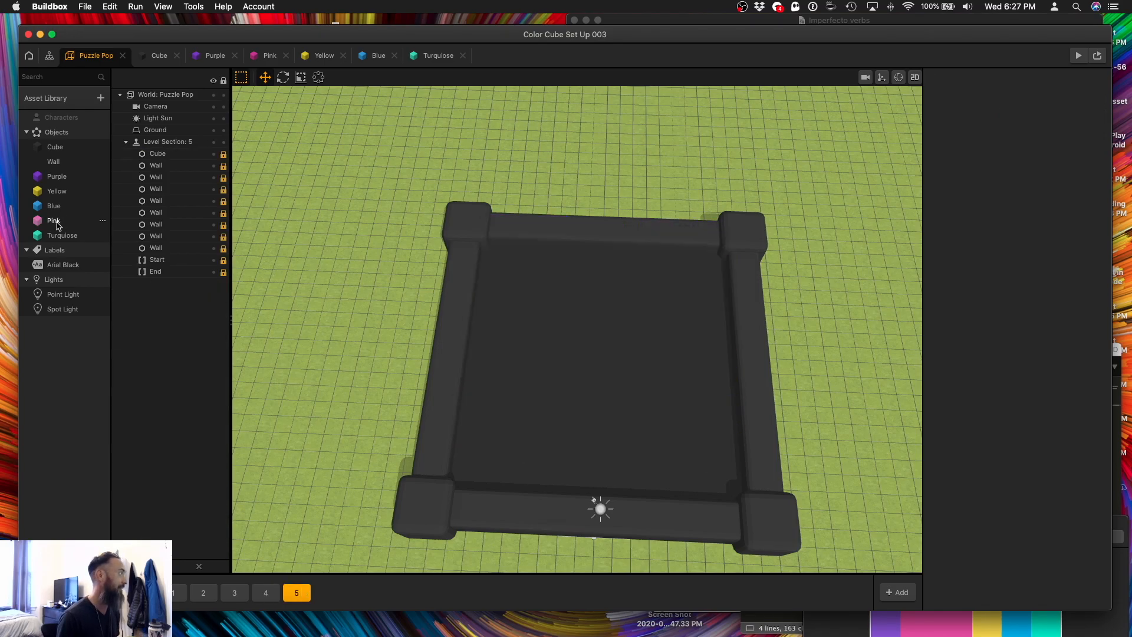
drag(54, 221, 597, 348)
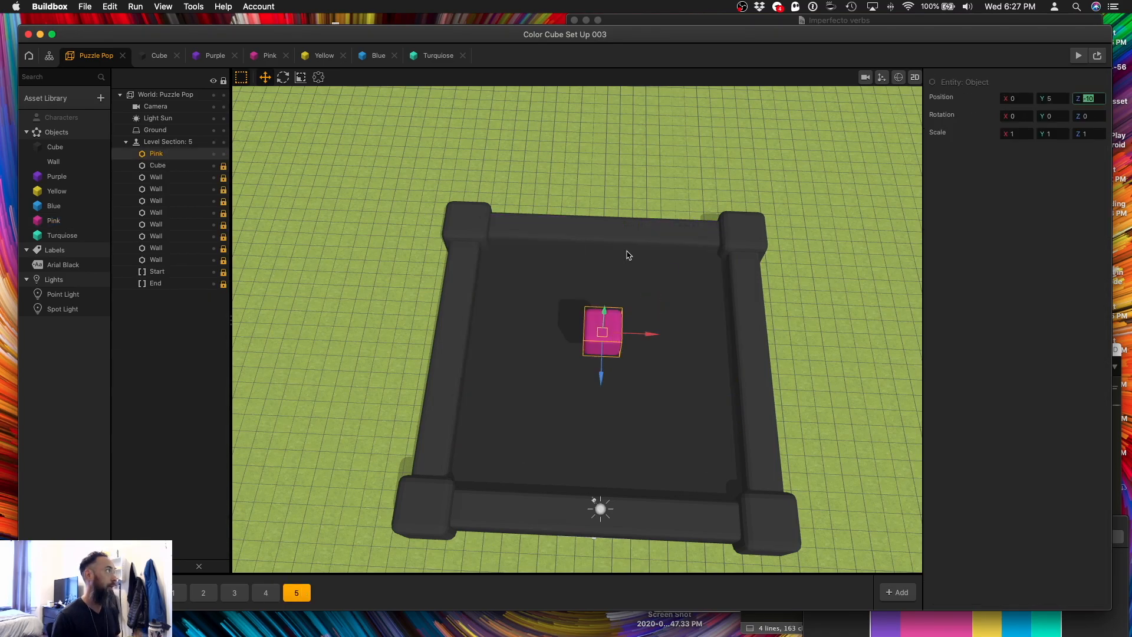
With Snap mode on, enlarge the Puzzle Pop world's grid size so that cubes move in 3-unit steps.
click(168, 96)
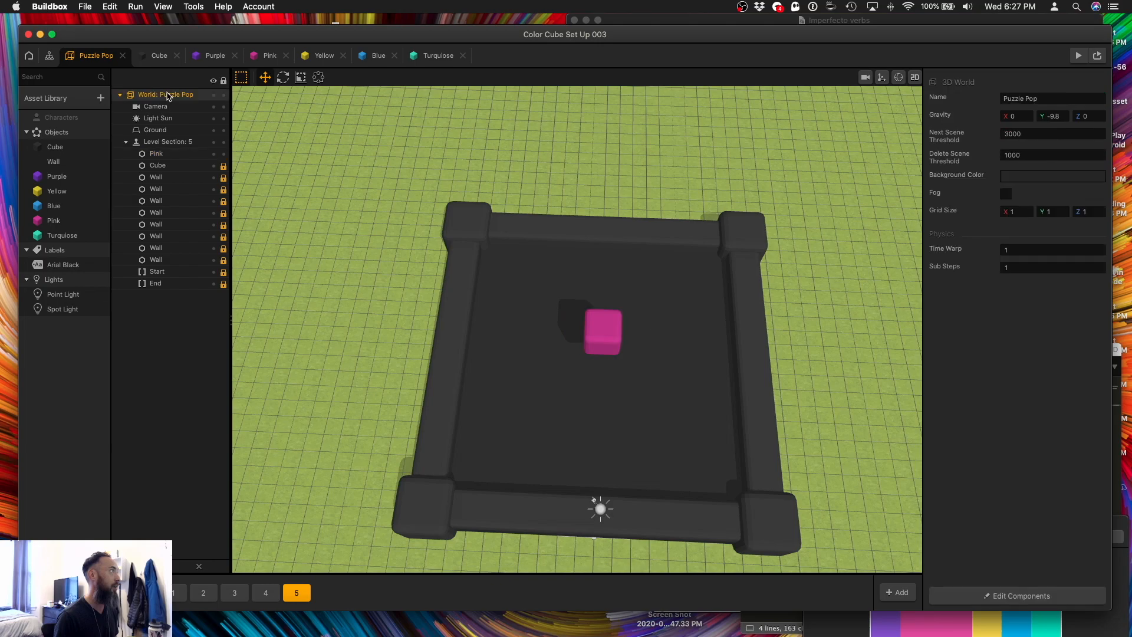
click(169, 7)
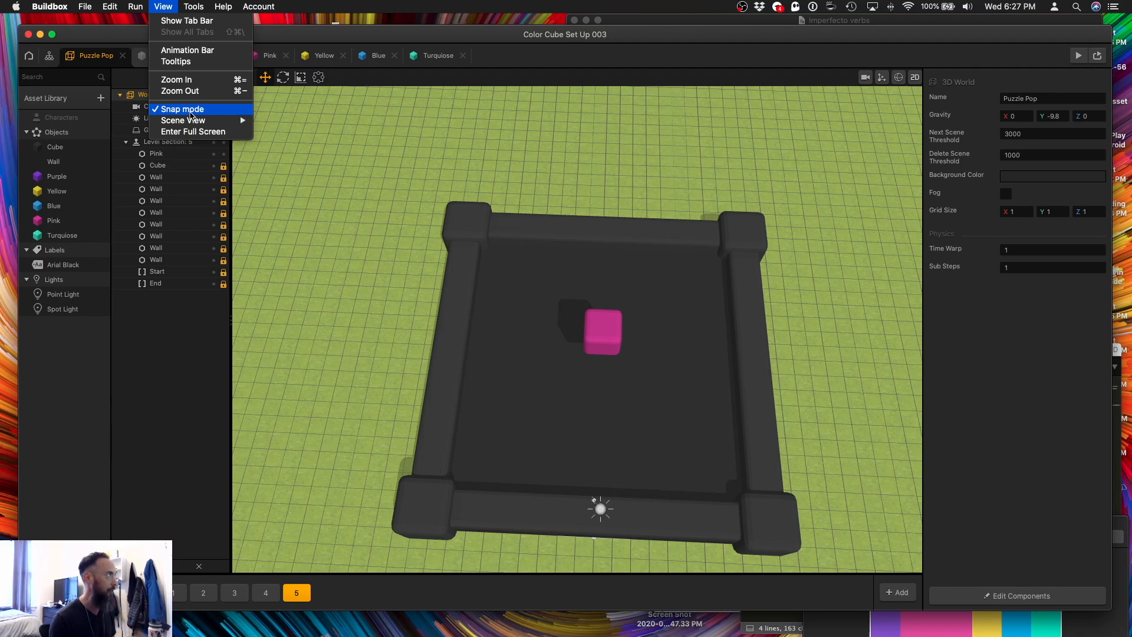
click(191, 110)
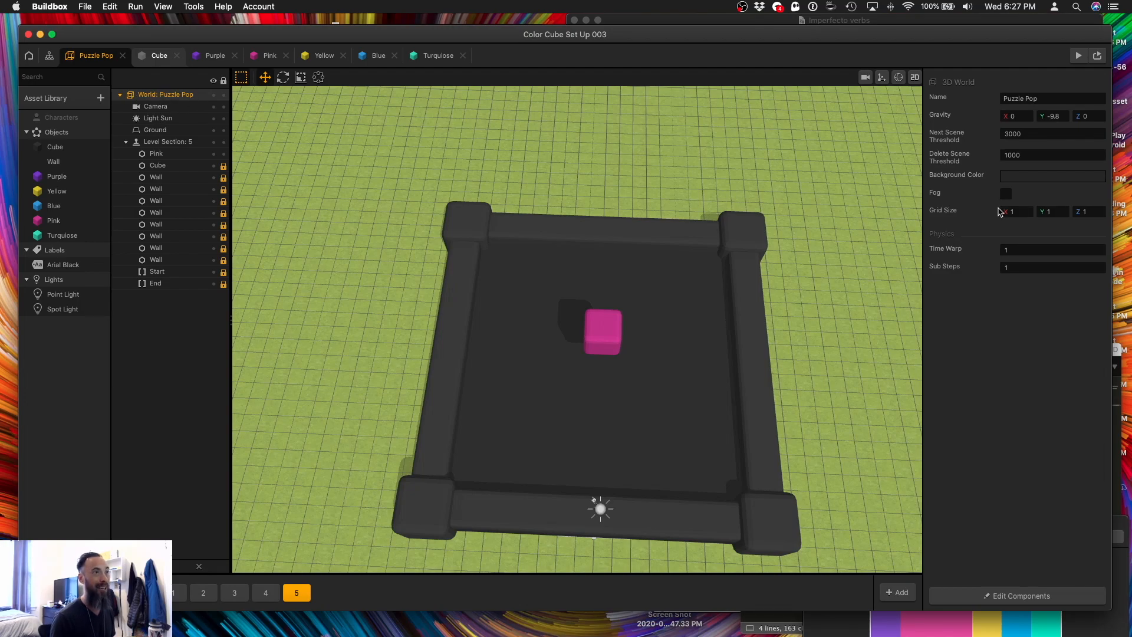
click(1002, 212)
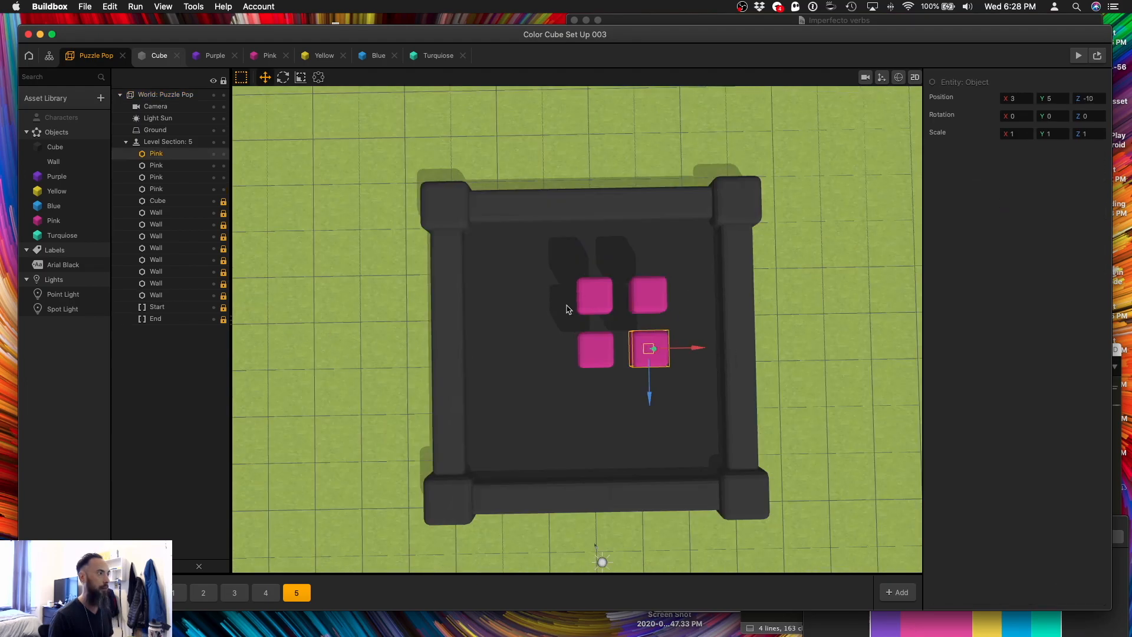
Duplicate the Pink cube in section 5 into a 5 by 5 grid with 3-unit spacing.
key(super+d)
key(Down)
key(super+d)
key(Left)
key(super+d)
key(Left)
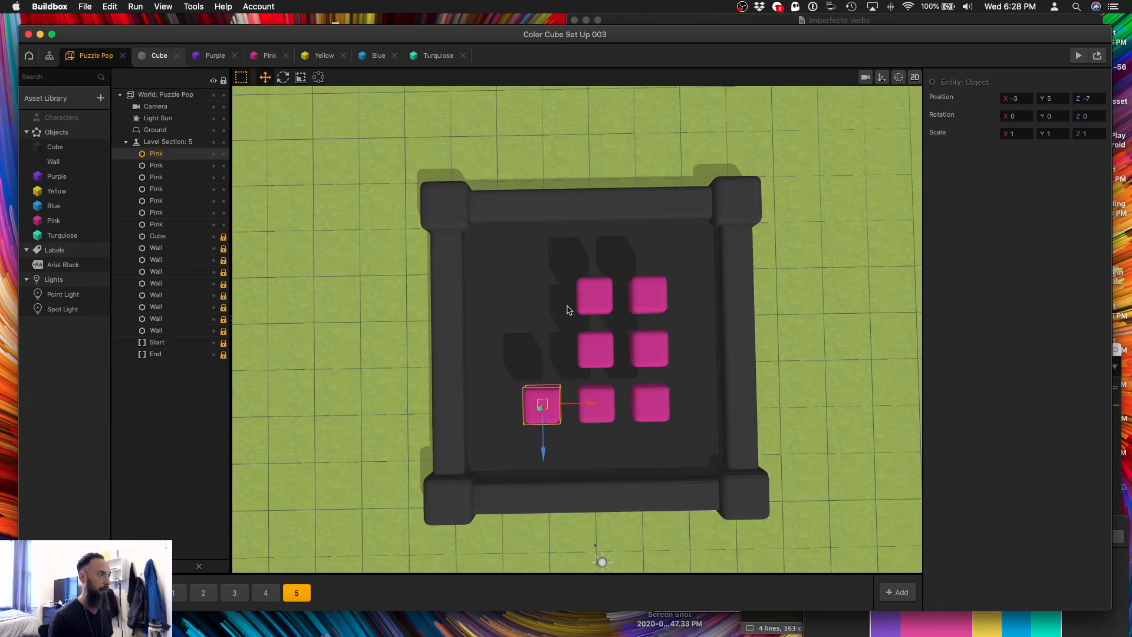
key(super+d)
key(Up)
key(super+d)
key(Up)
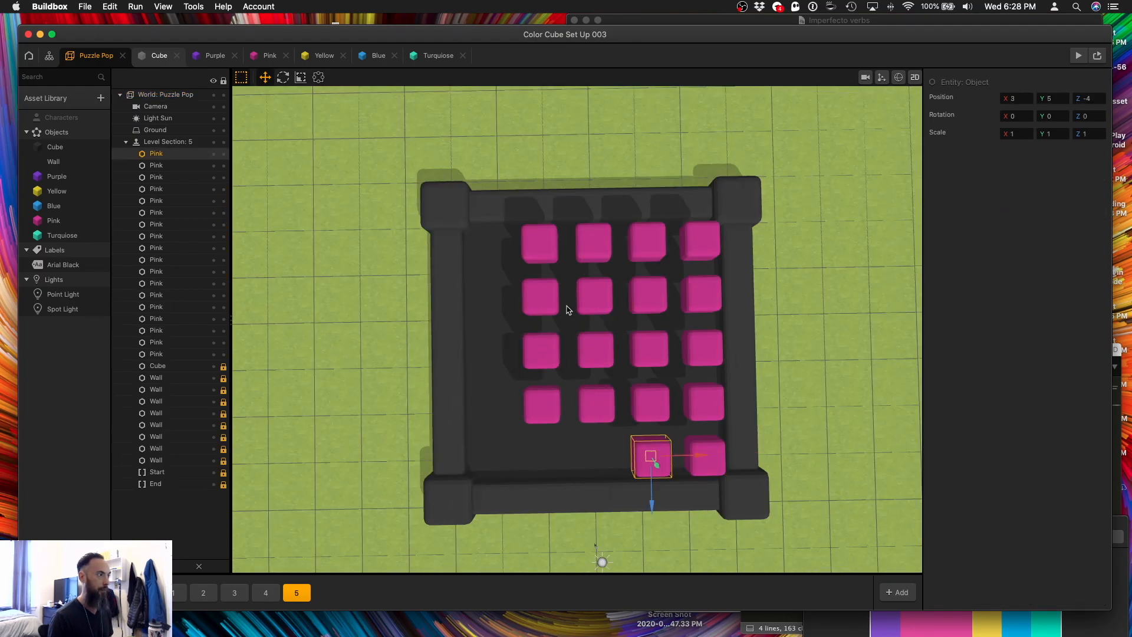
key(super+d)
key(Left)
key(super+d)
key(Left)
key(super+d)
key(Left)
key(super+d)
key(Up)
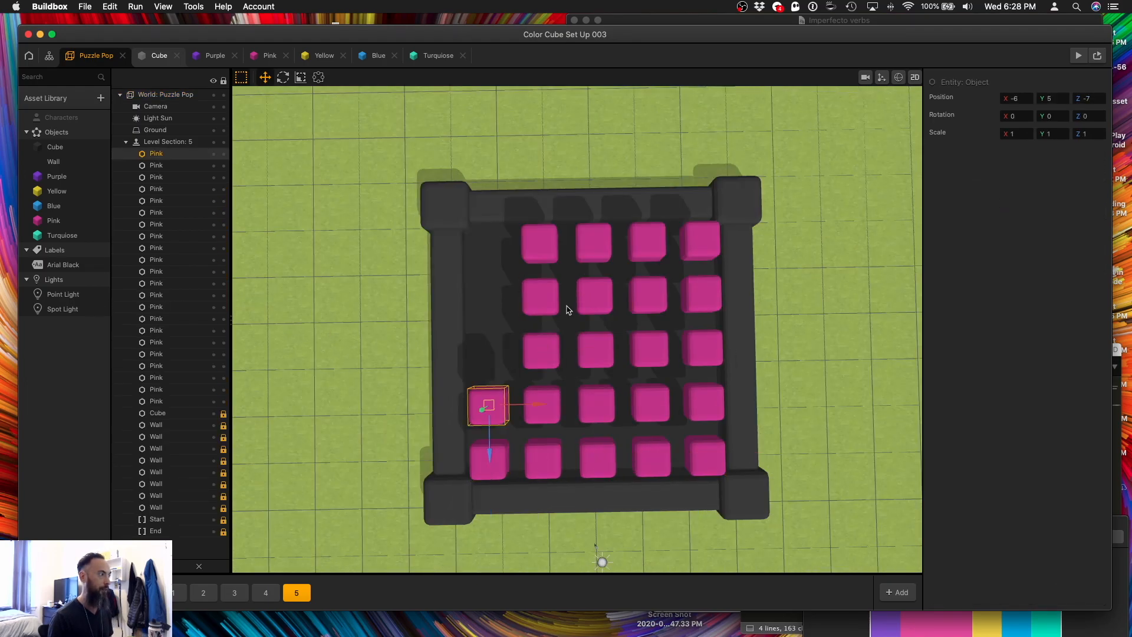
key(super+d)
key(Up)
key(super+d)
key(Up)
key(super+d)
key(Up)
Duplicate the Pink cube in section 2 across the board at 3-unit spacing to build its grid.
click(203, 592)
key(super+d)
key(Right)
key(super+d)
key(Right)
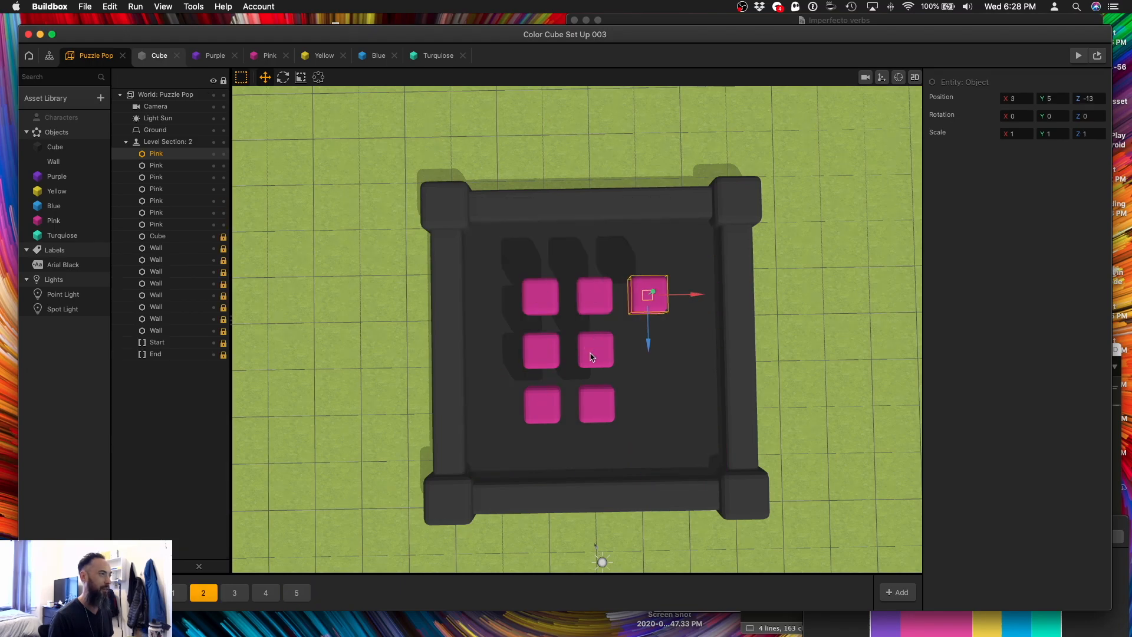
Replace section 5's Pink cubes with a 5 by 5 grid of Turquoise cubes built from one at X 0, Y 5, Z -10.
click(296, 593)
click(267, 594)
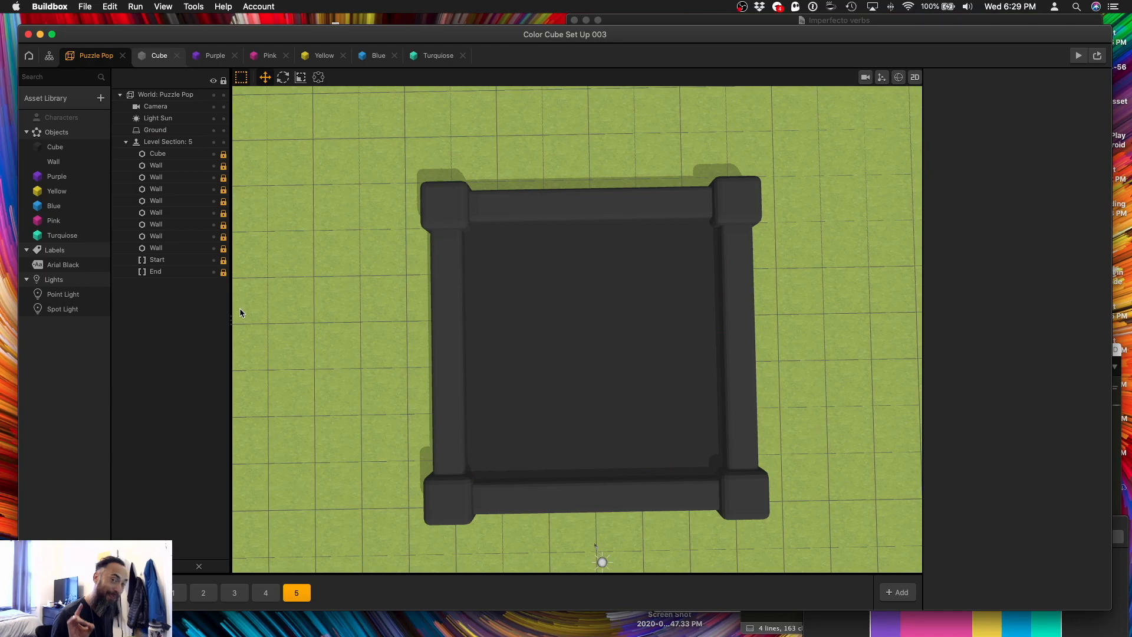
click(61, 236)
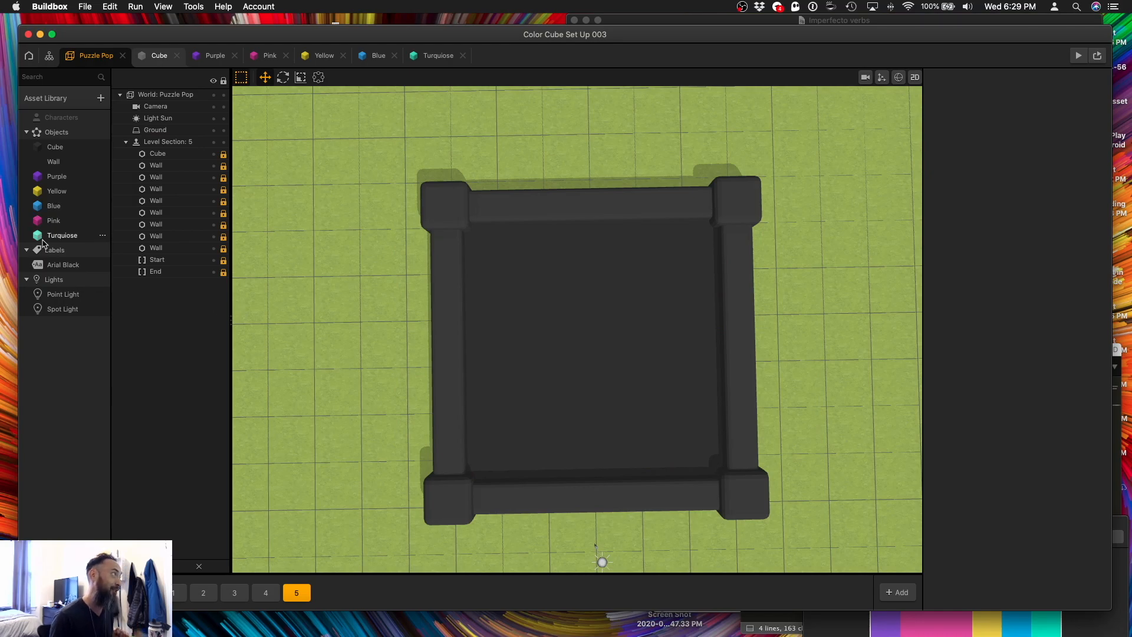
drag(298, 290, 594, 357)
click(1019, 99)
text(0)
key(Tab)
text(5)
key(Tab)
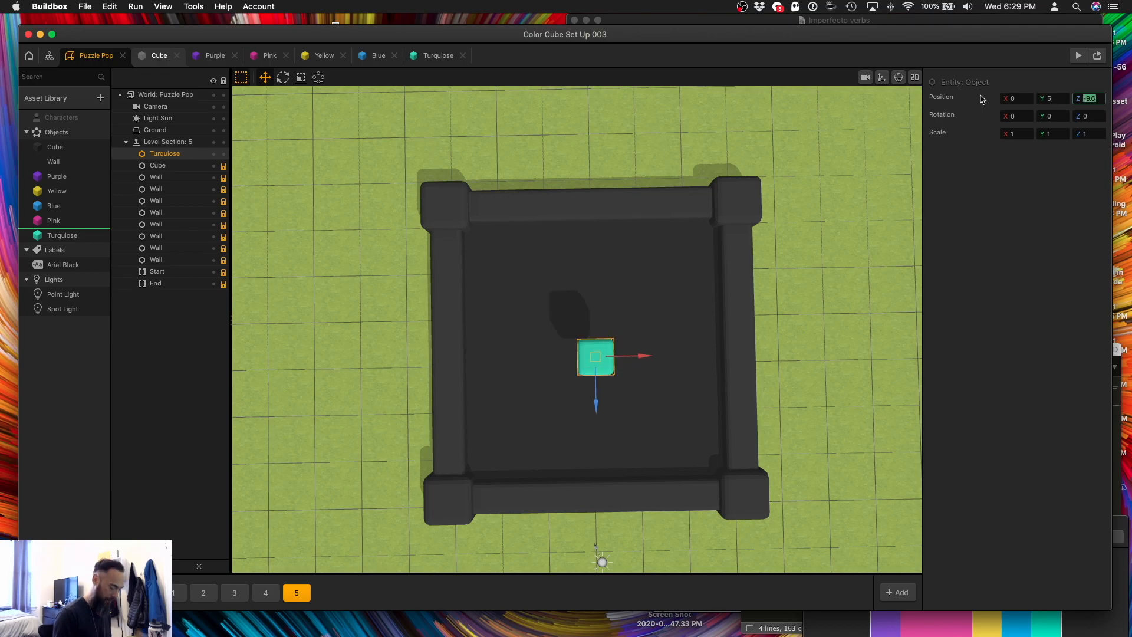
text(-10)
key(Tab)
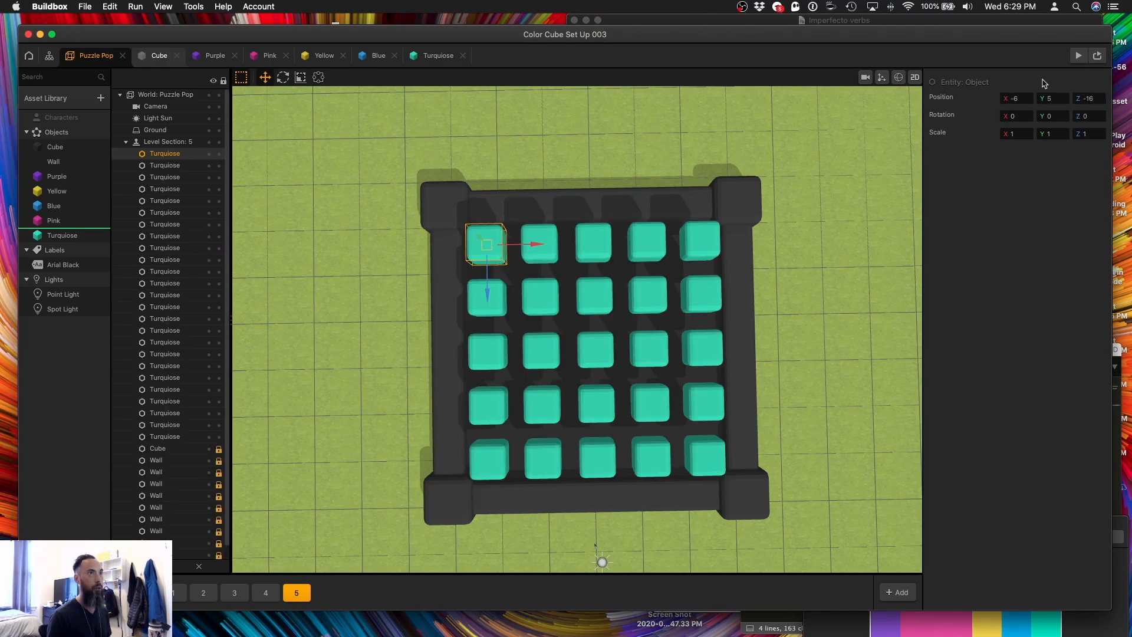
Preview the game and pop the cubes of several sections, using both Continue and Replay.
click(1078, 55)
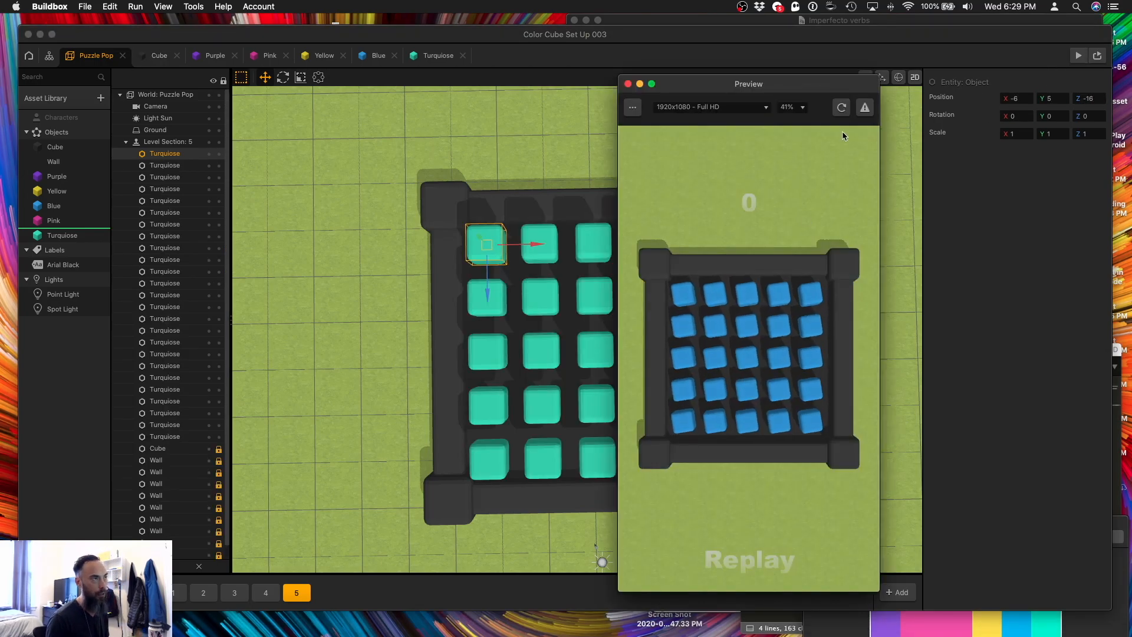
click(841, 112)
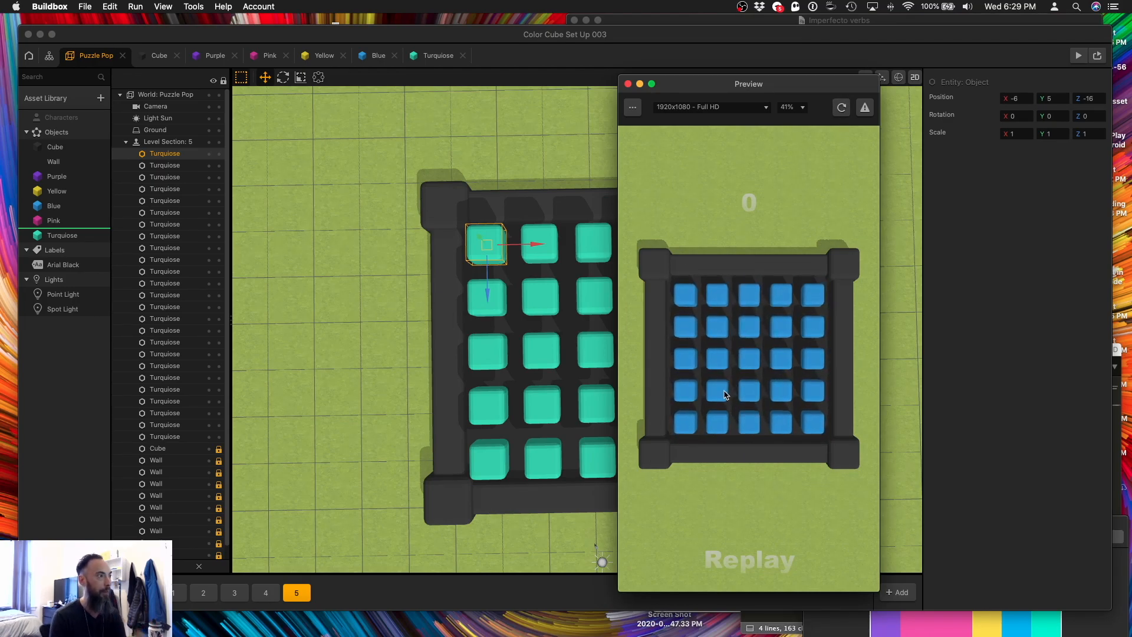
click(684, 423)
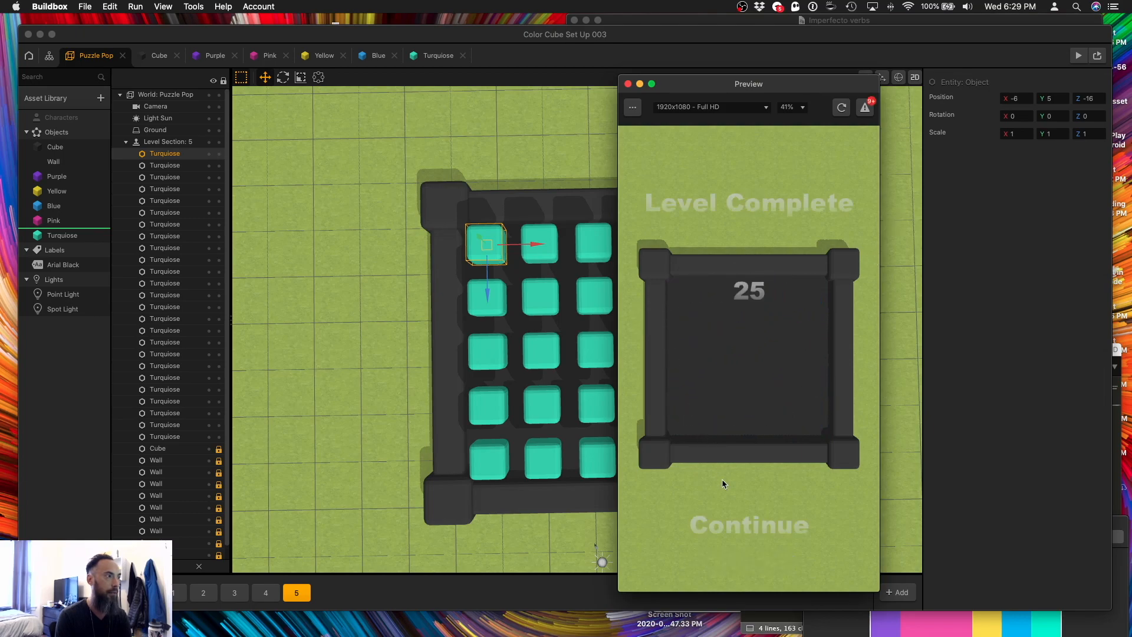
click(736, 516)
click(718, 403)
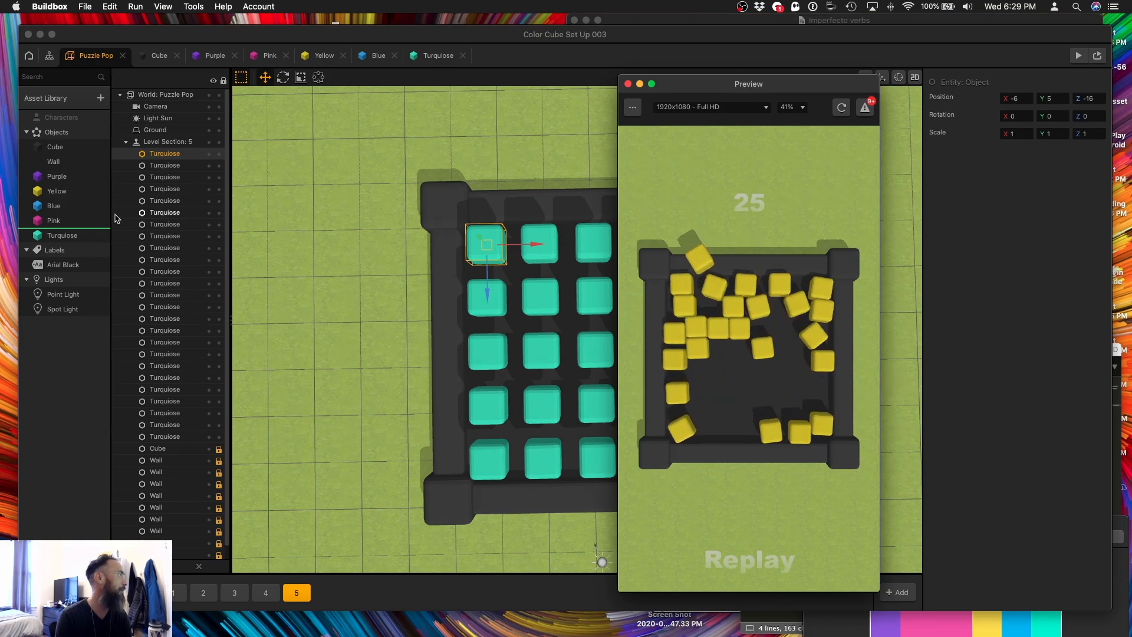
click(765, 569)
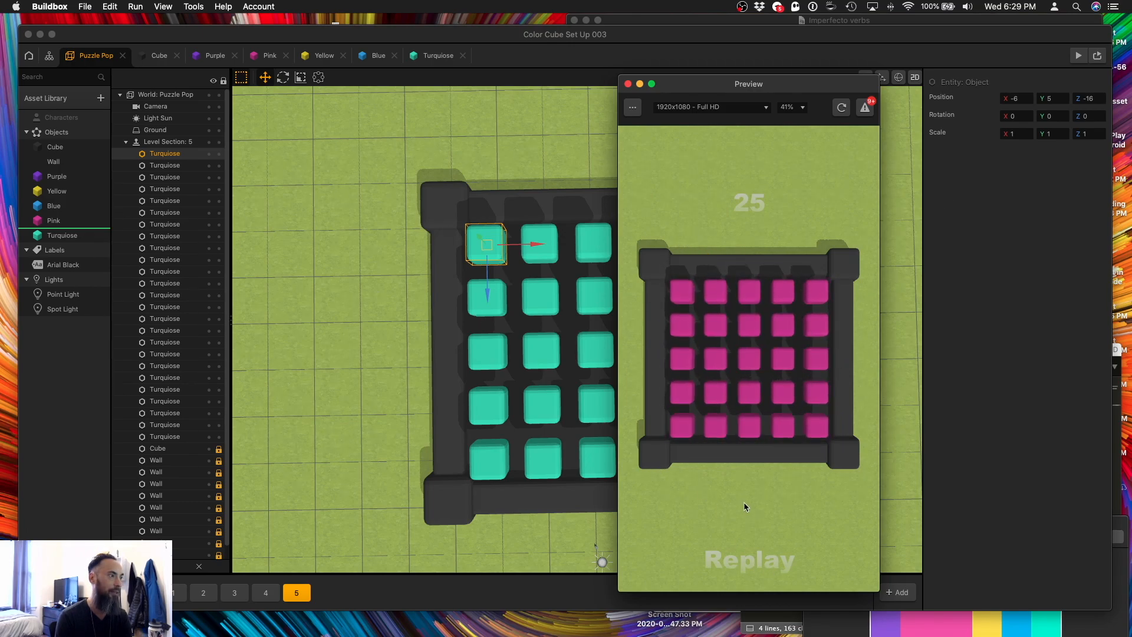
click(696, 423)
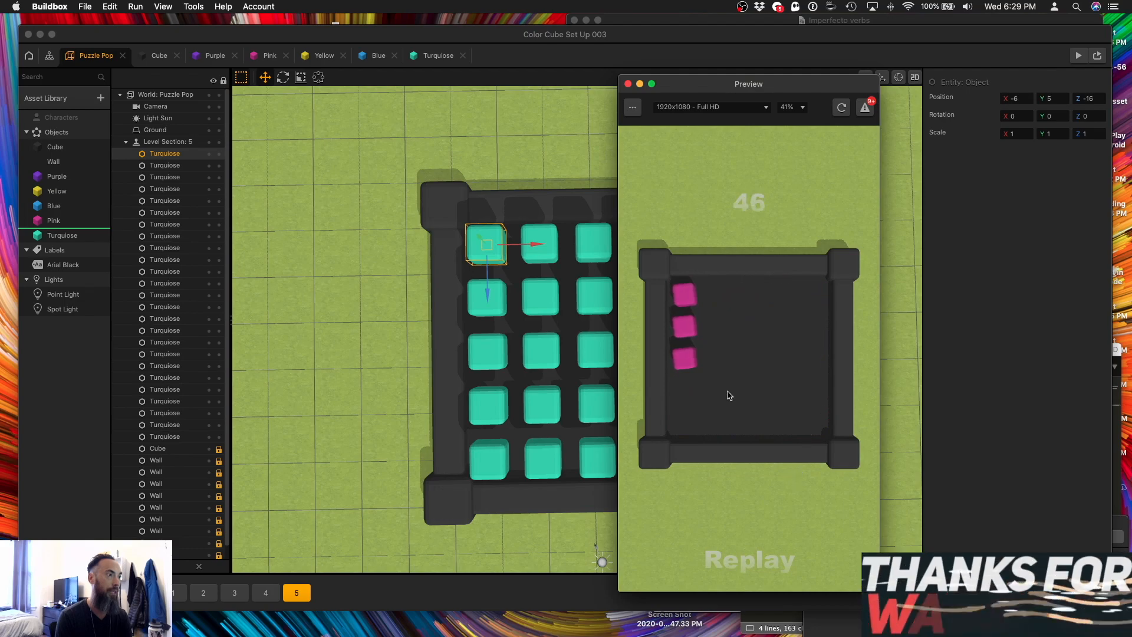
Examine the preview's error log and the Yellow cube's node map, including its Debris Explosion node.
click(865, 108)
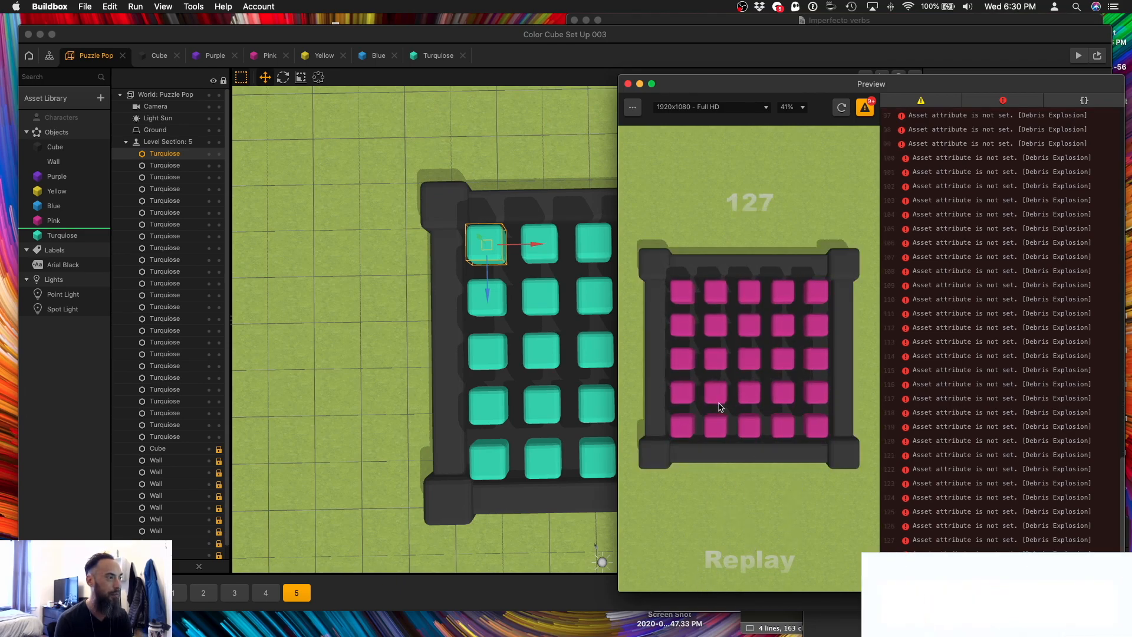
click(323, 56)
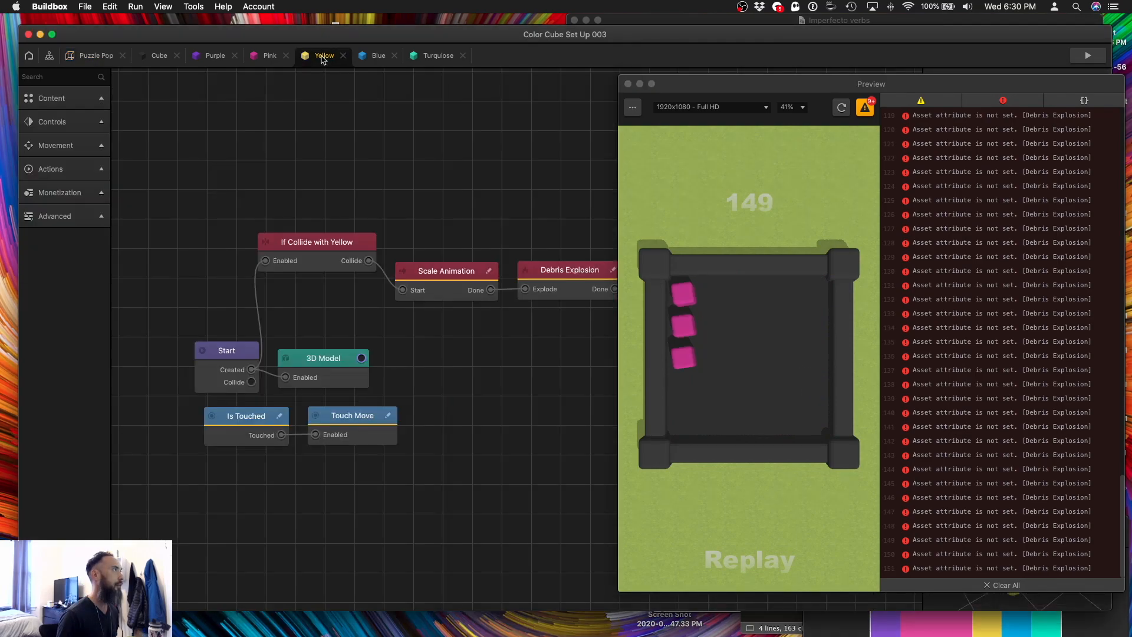
click(629, 84)
click(1038, 204)
click(1066, 367)
Run the preview again, replay and pop the turquoise cubes by moving them into each other, and close it.
key(super+r)
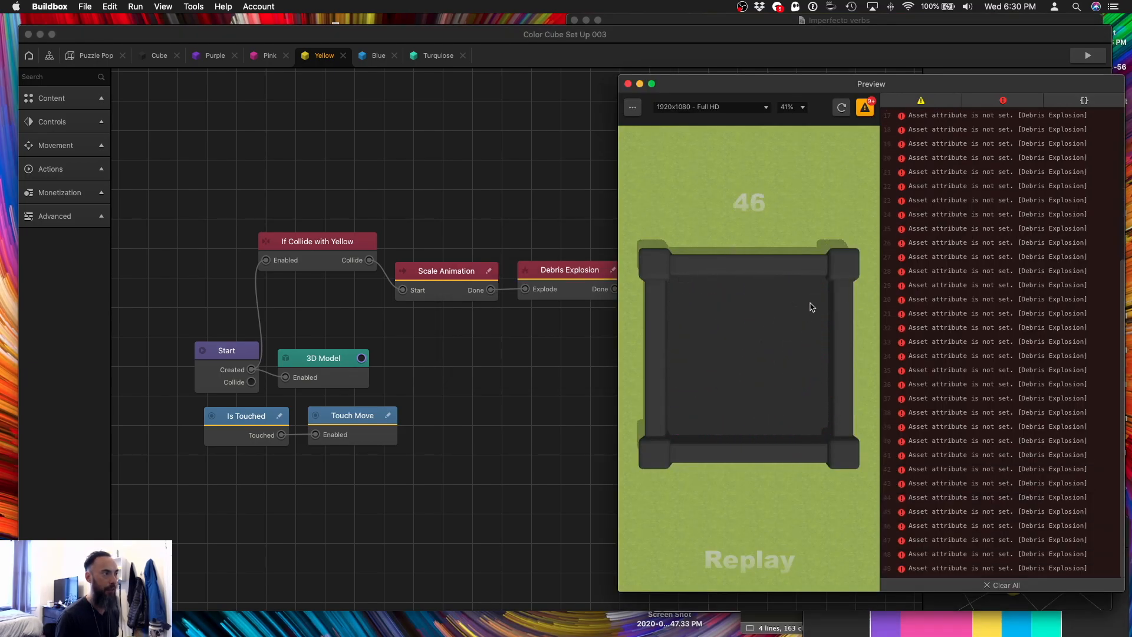
click(768, 552)
drag(689, 432, 901, 222)
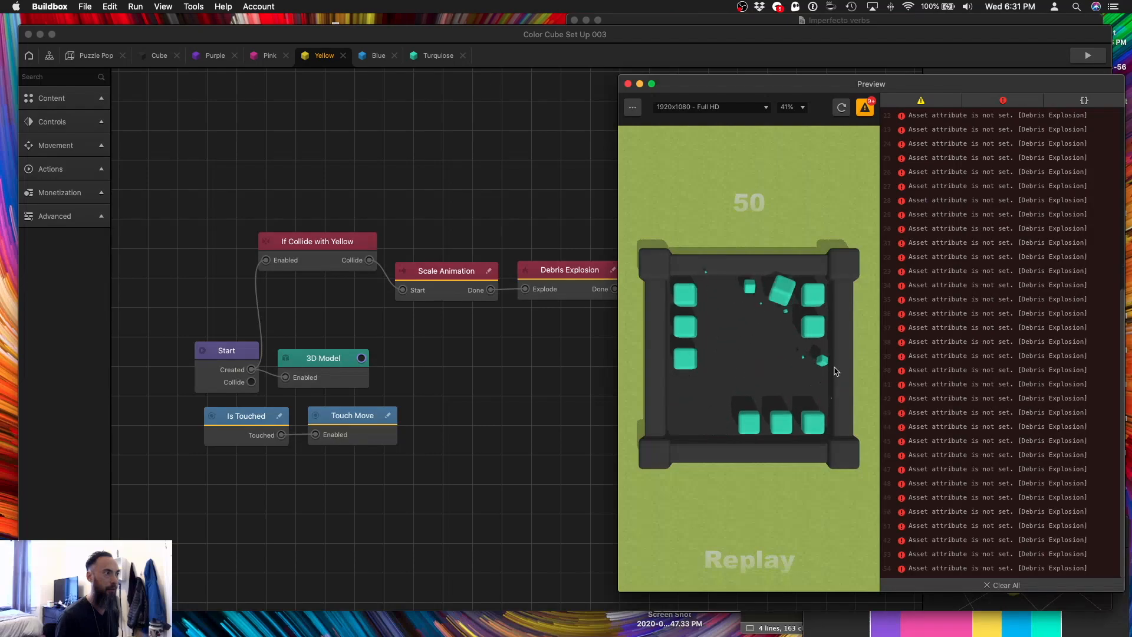
drag(817, 426, 718, 369)
mouse_move(808, 301)
mouse_down()
mouse_move(691, 437)
mouse_move(704, 167)
mouse_up()
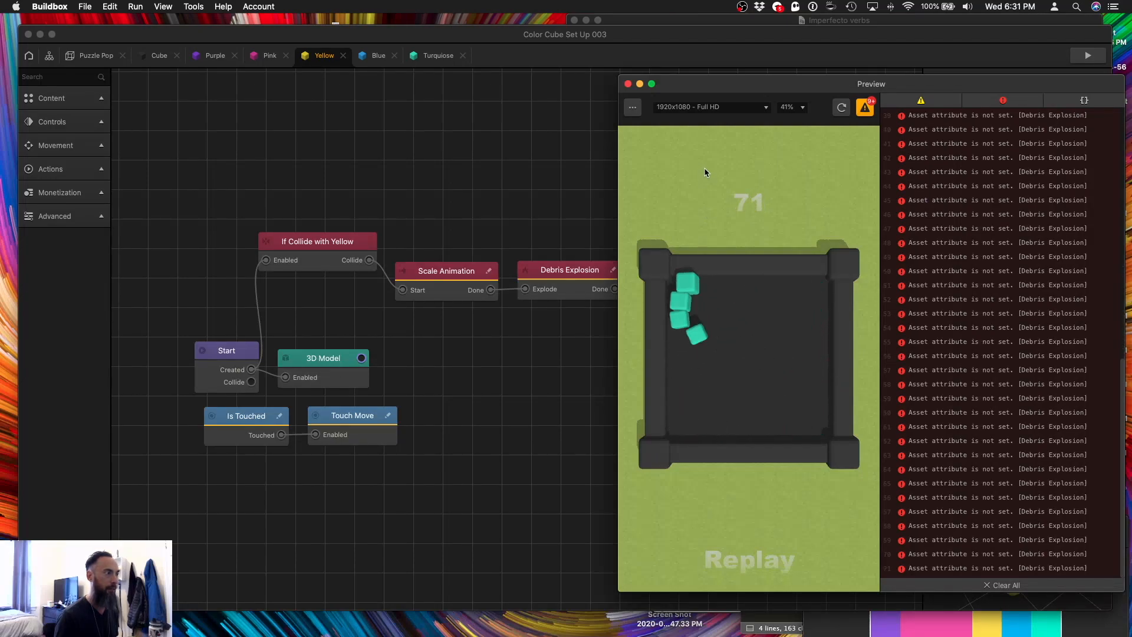
click(628, 85)
Add a Sphere shape to the Puzzle Pop world's Asset Library objects and open its node map.
click(49, 55)
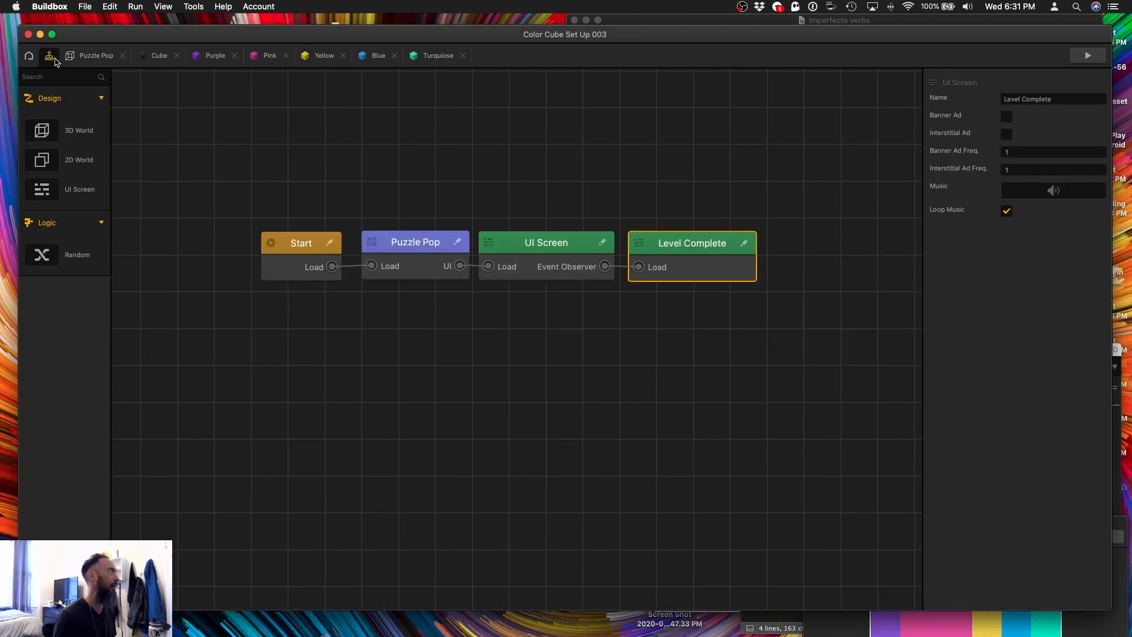
click(86, 57)
click(72, 100)
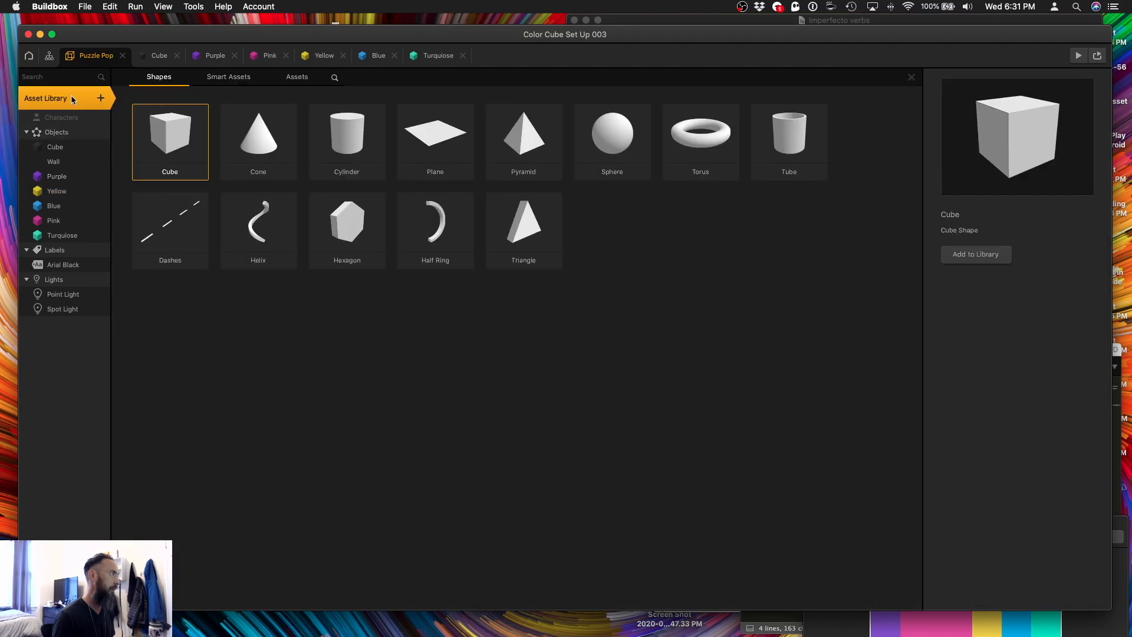
drag(611, 136, 68, 250)
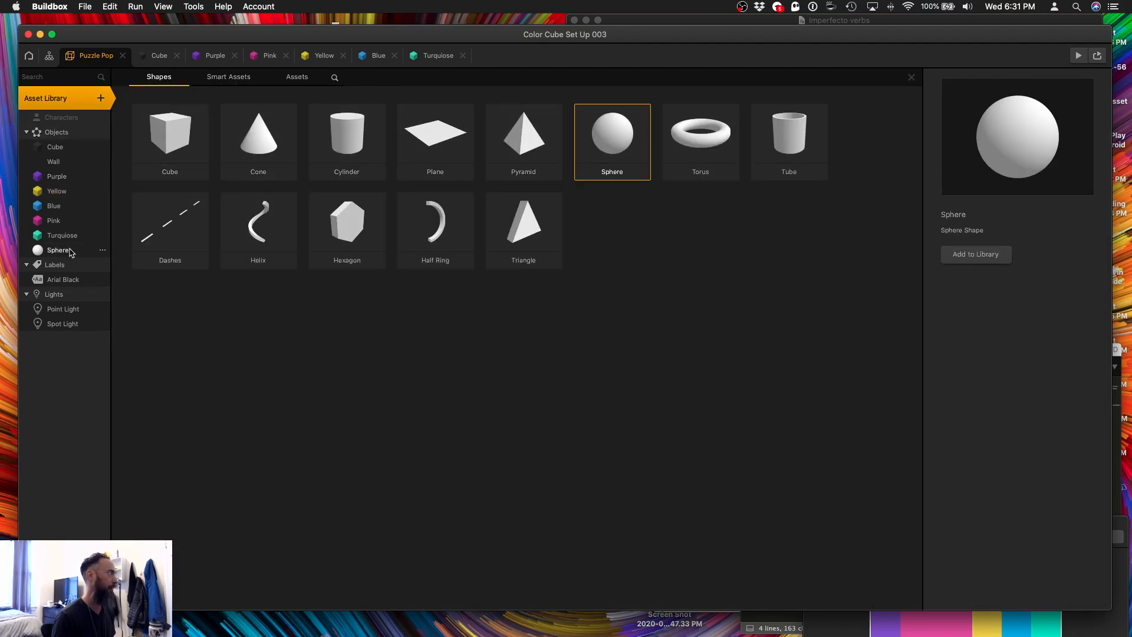
double_click(59, 251)
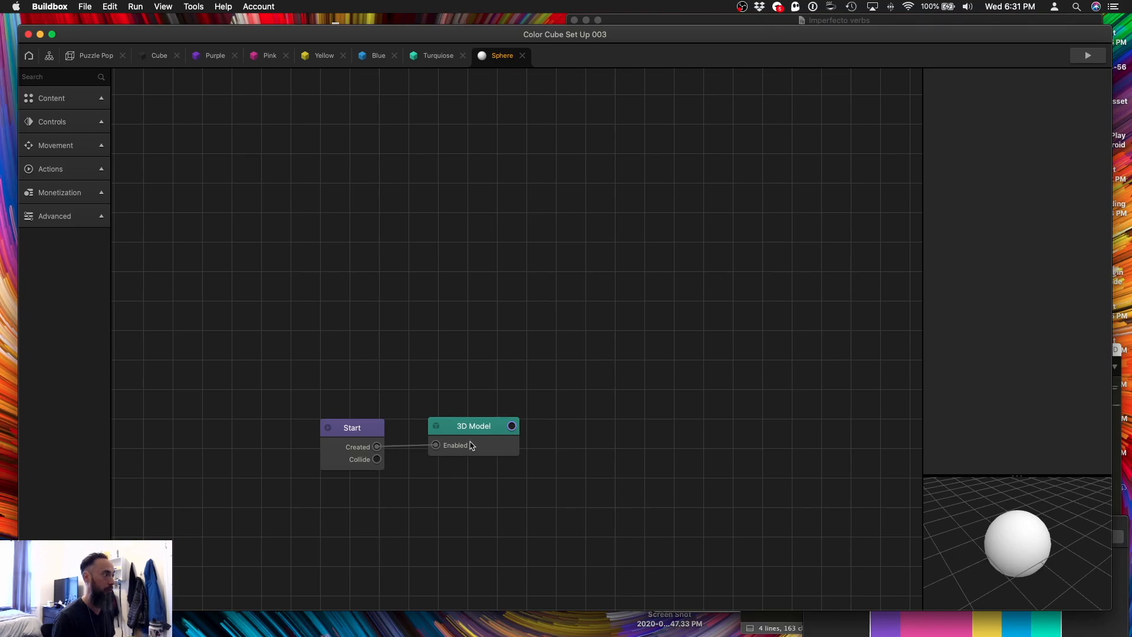
Turn off Receive Shadow on the Sphere's 3D Model node and set its material to Shadeless.
drag(472, 445, 465, 453)
click(1006, 335)
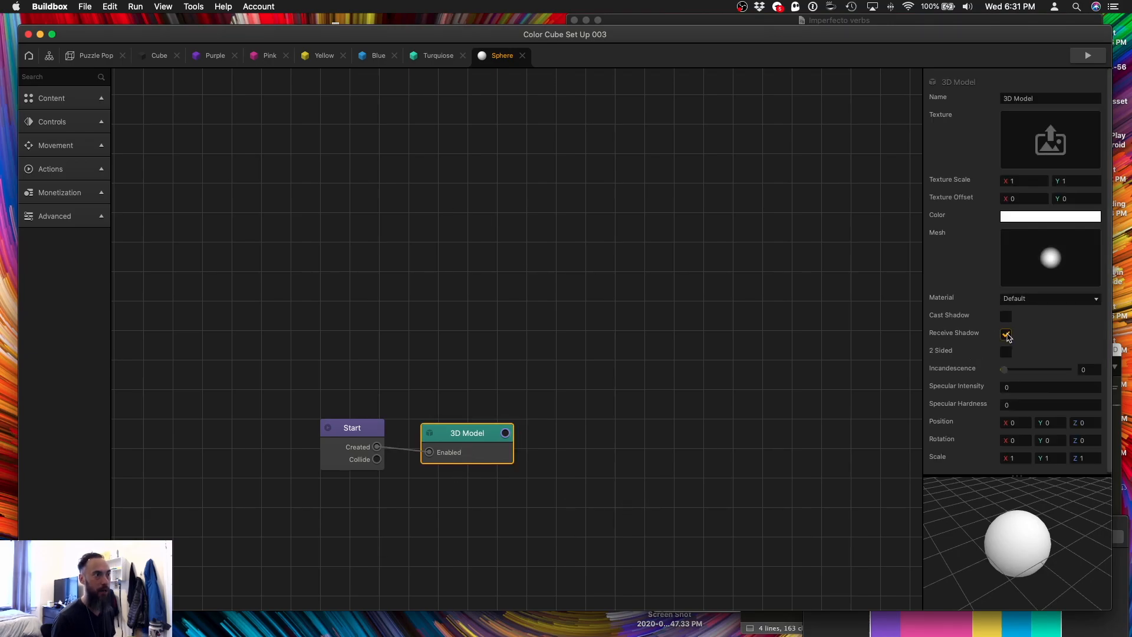
click(1029, 299)
click(1036, 324)
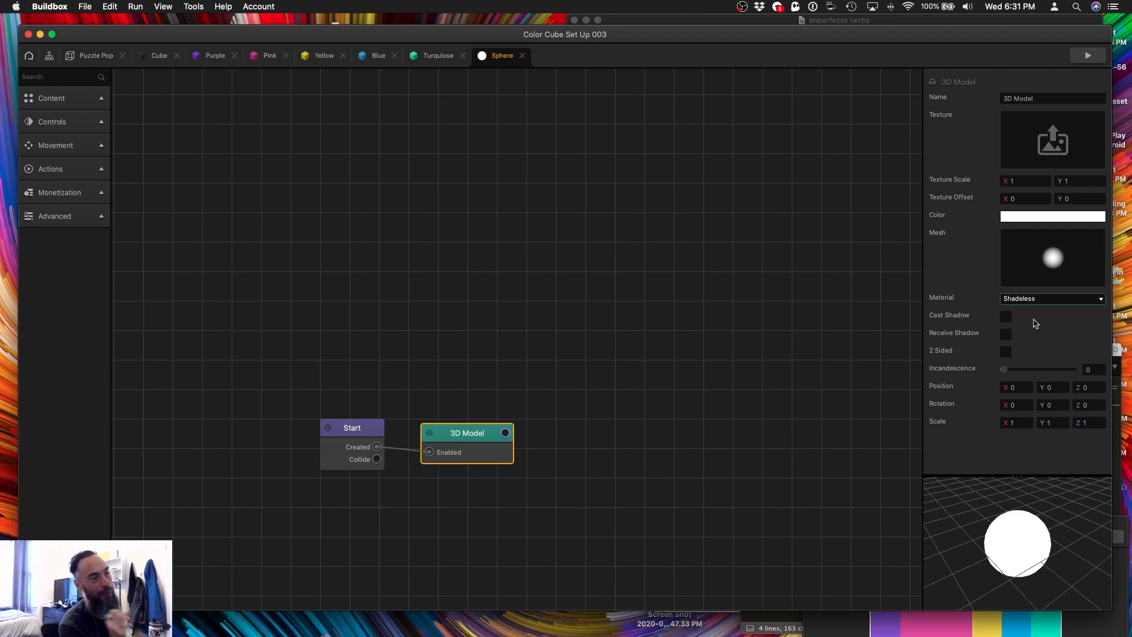
Add a Scale Animation node and a Remove node to the Sphere's node map and select the Scale Animation.
click(99, 79)
text(scal)
click(72, 115)
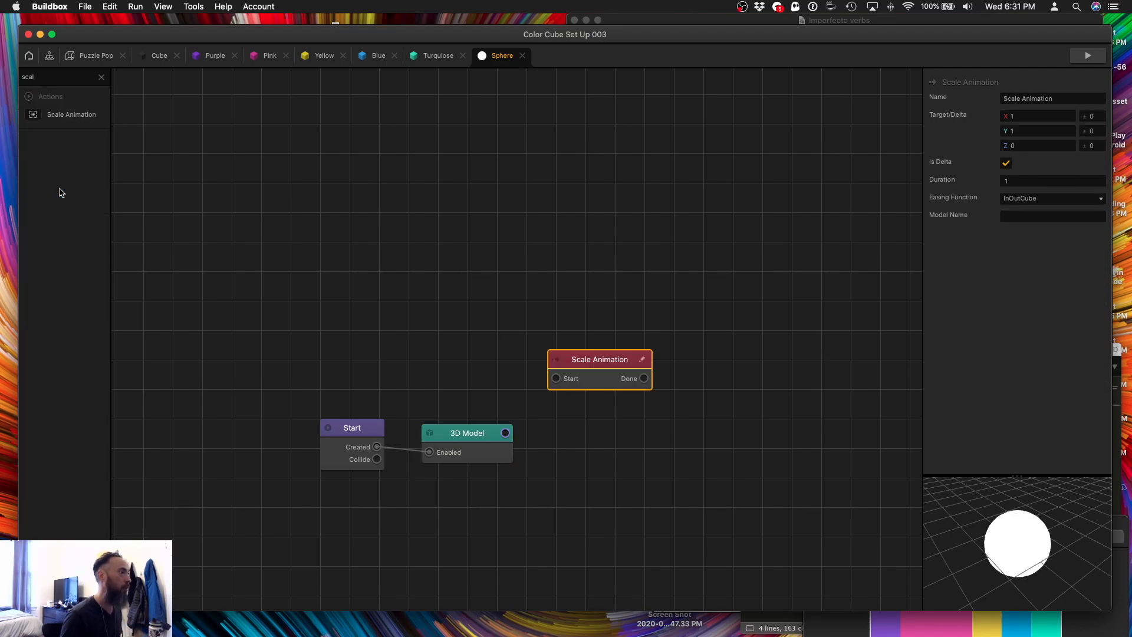
double_click(44, 77)
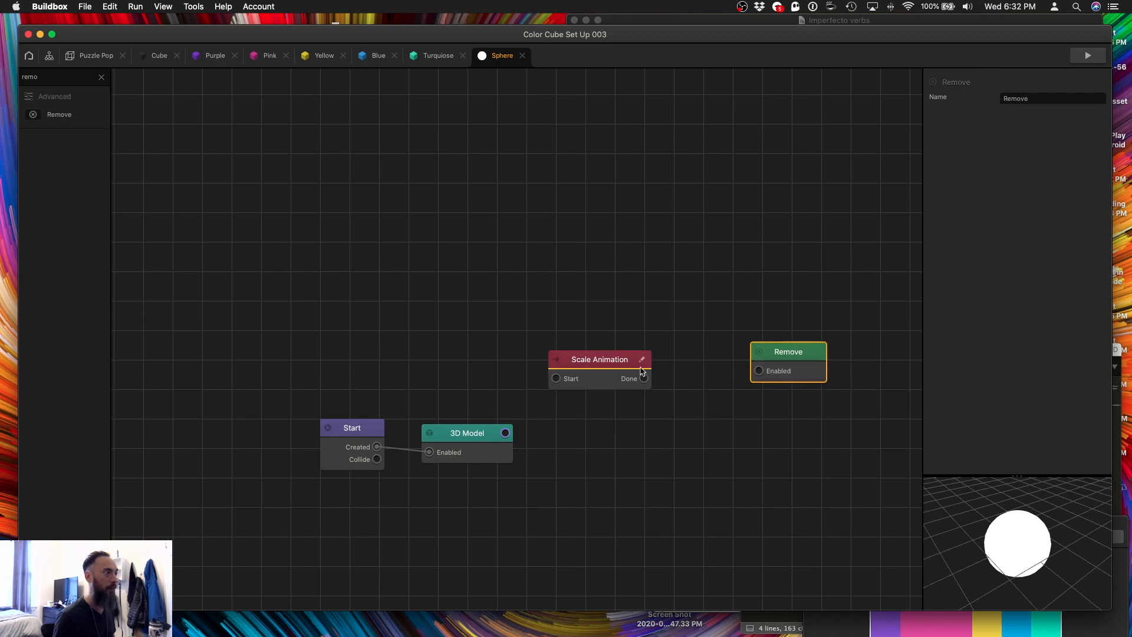
click(610, 358)
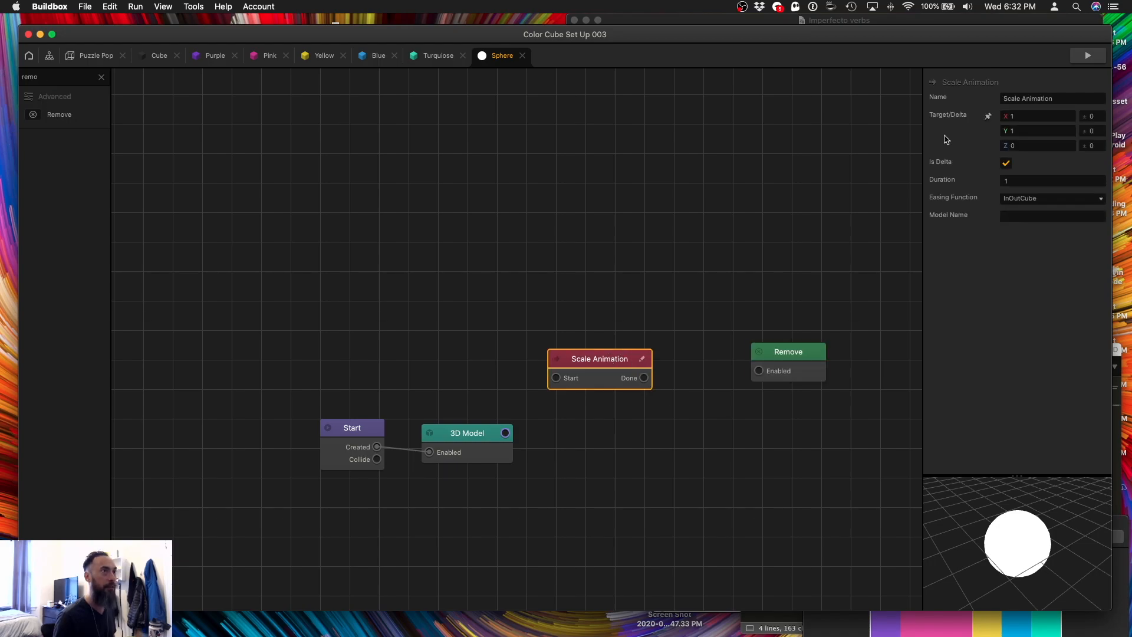
Set the Scale Animation target to 0 on all axes without Is Delta, duration 0.5, and wire it between Start and Remove.
drag(1038, 118, 926, 116)
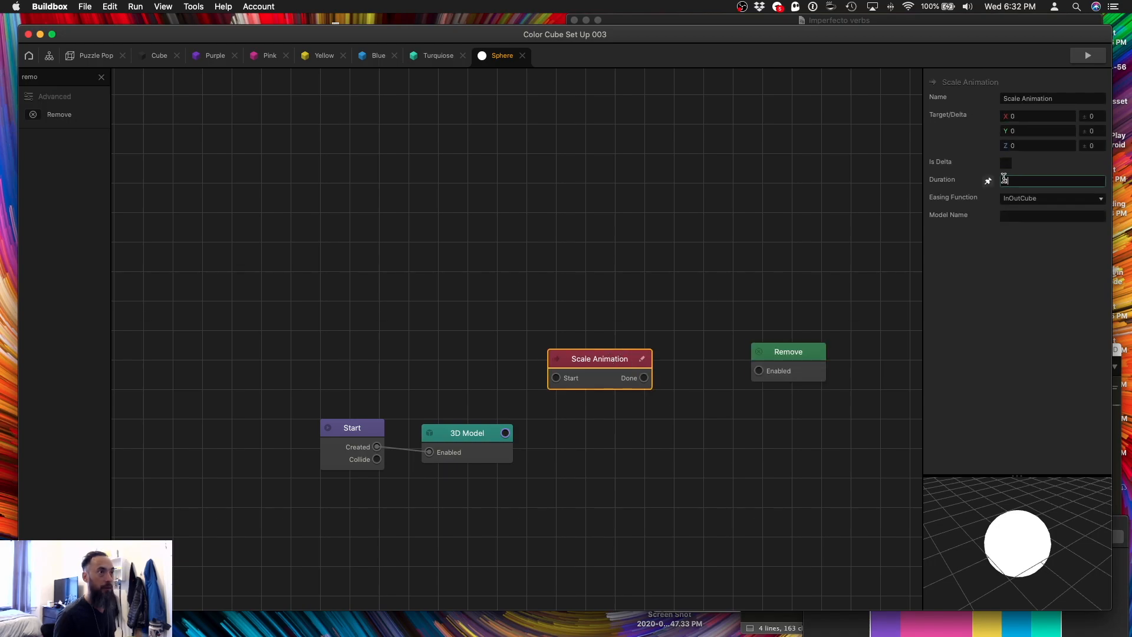
drag(1005, 180, 947, 174)
text(.5)
key(Return)
drag(614, 361, 653, 361)
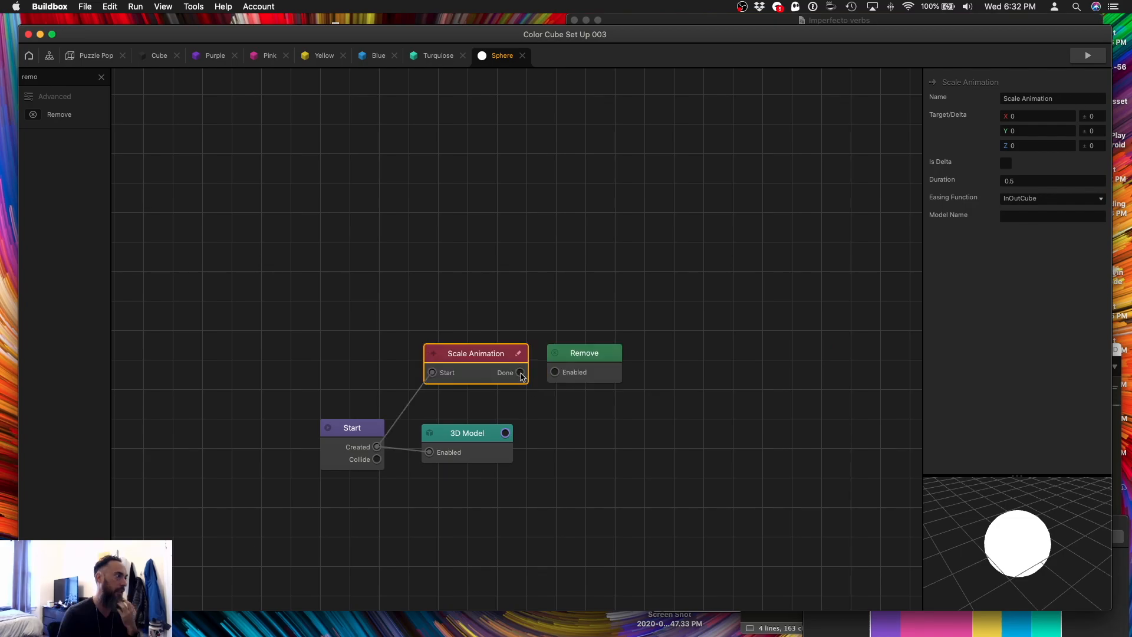
Add a Move node driven by Start's Created output and set its Z speed to 0.
double_click(29, 77)
text(move)
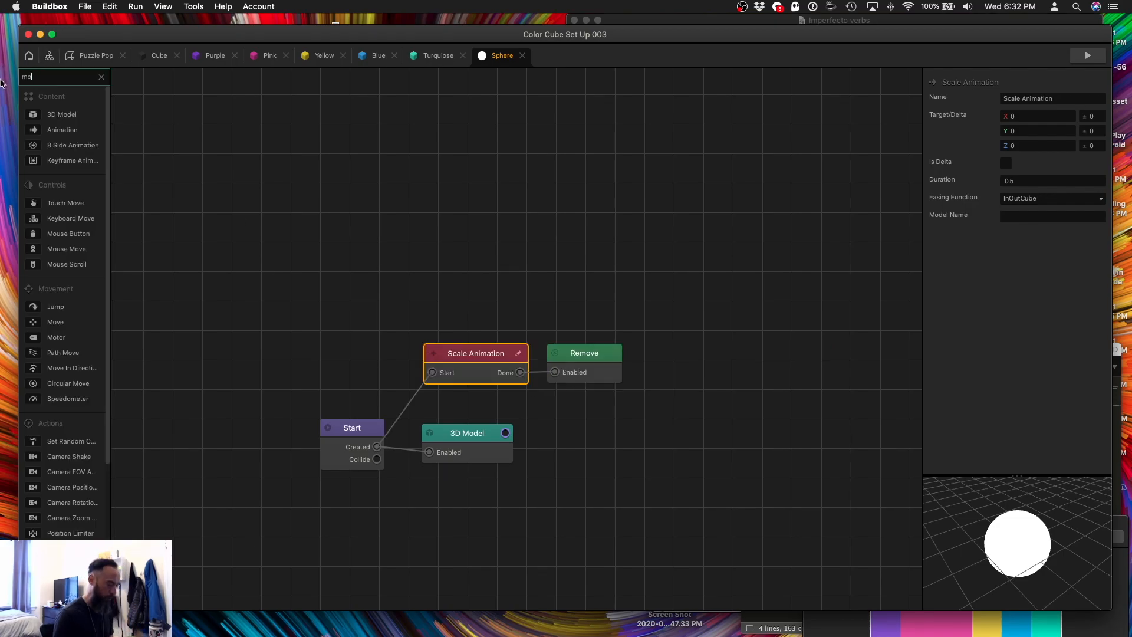
drag(55, 187, 470, 499)
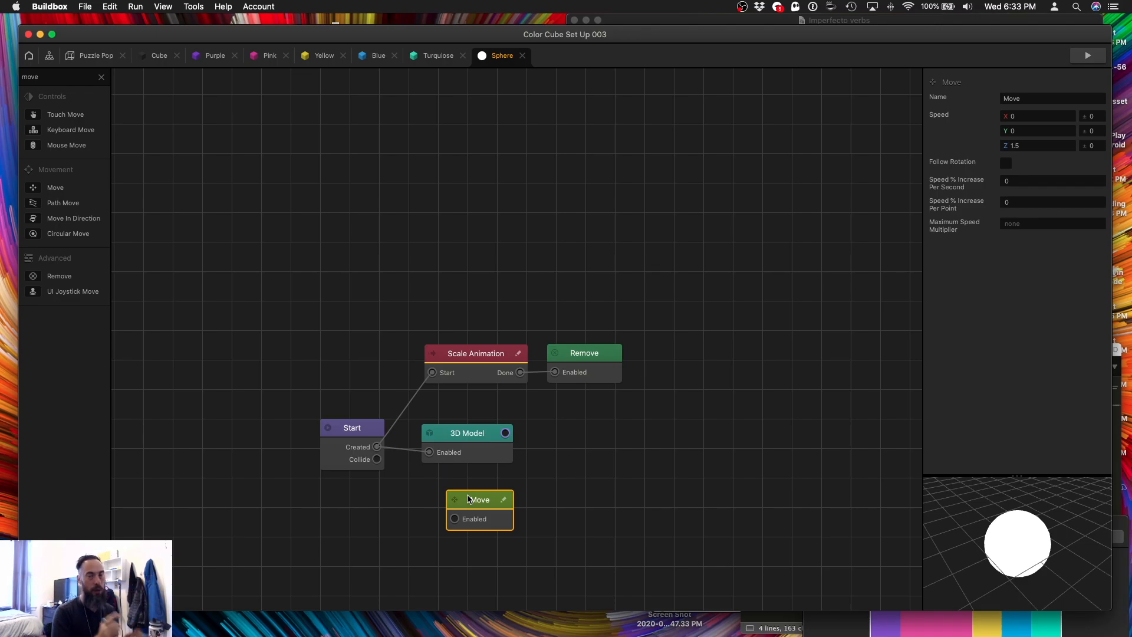
drag(454, 519, 376, 446)
drag(1051, 146, 914, 144)
text(0)
key(Tab)
Set the random range of the Move node's X, Y and Z speed to 90.
drag(1095, 117, 978, 110)
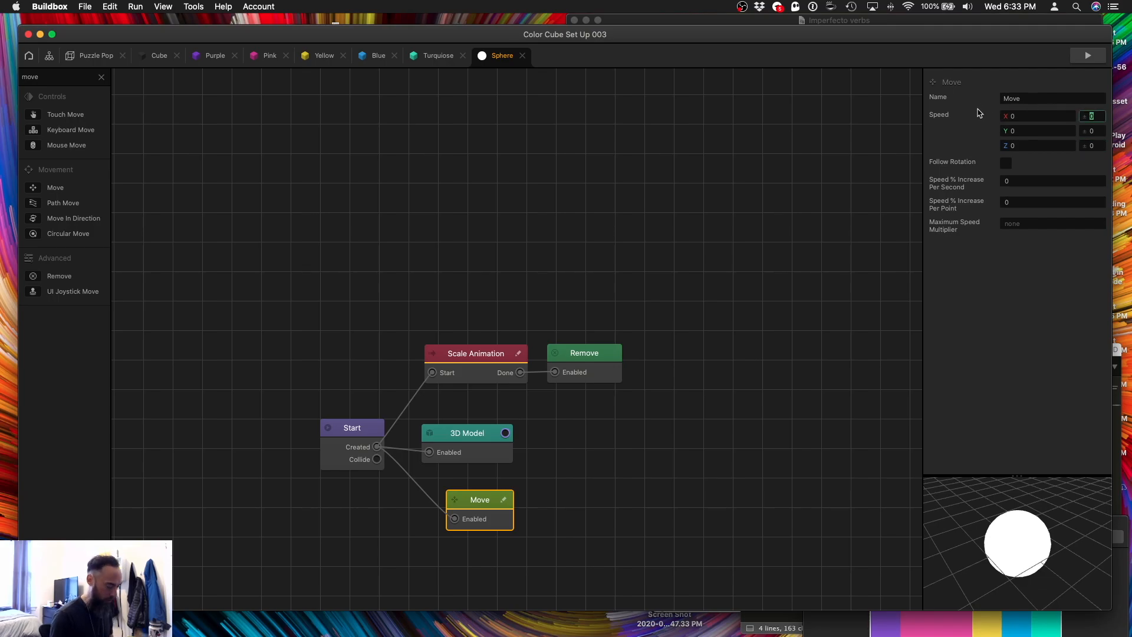
key(Tab)
key(Tab)
text(90)
key(Tab)
key(Tab)
text(90)
key(Tab)
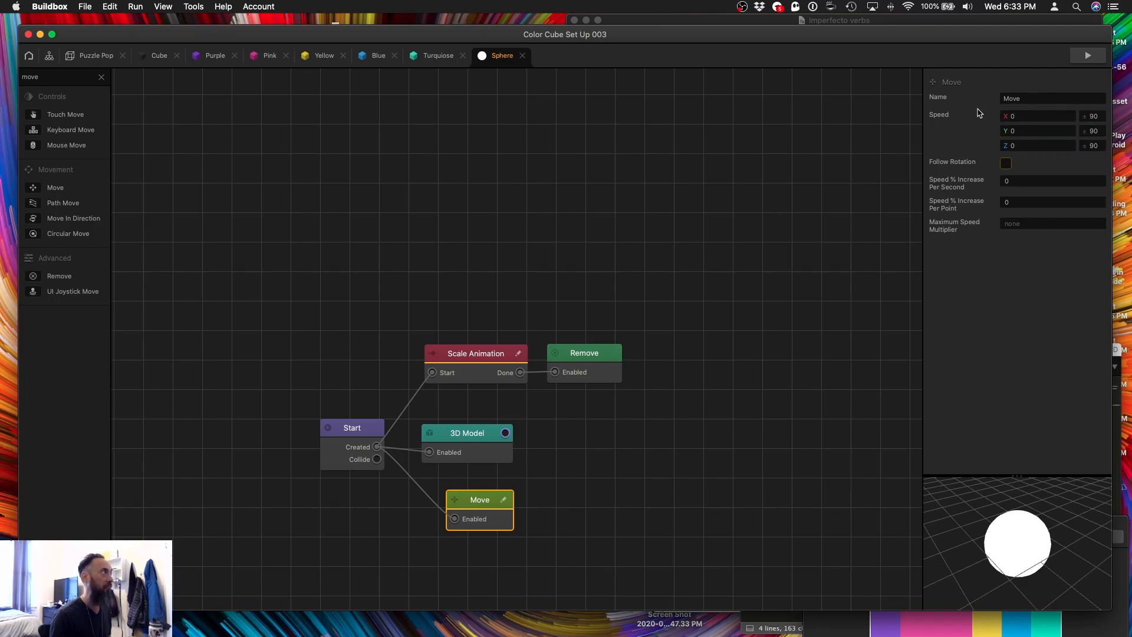
In Turquoise's Debris Explosion node, turn off Preserve Momentum and set the total to 10.
click(433, 56)
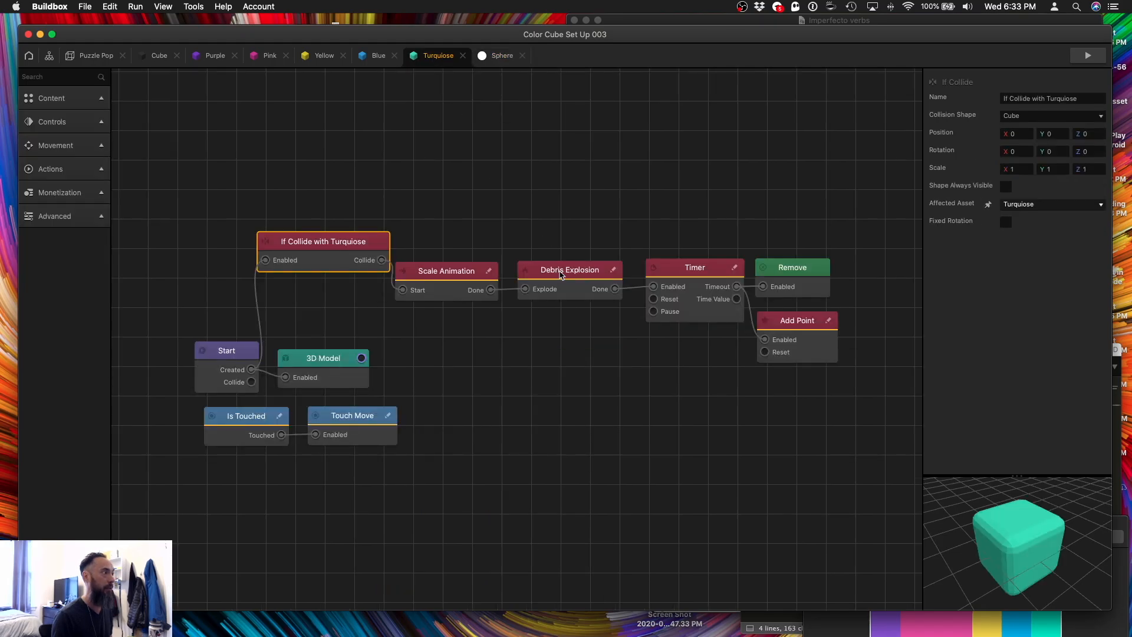
click(563, 275)
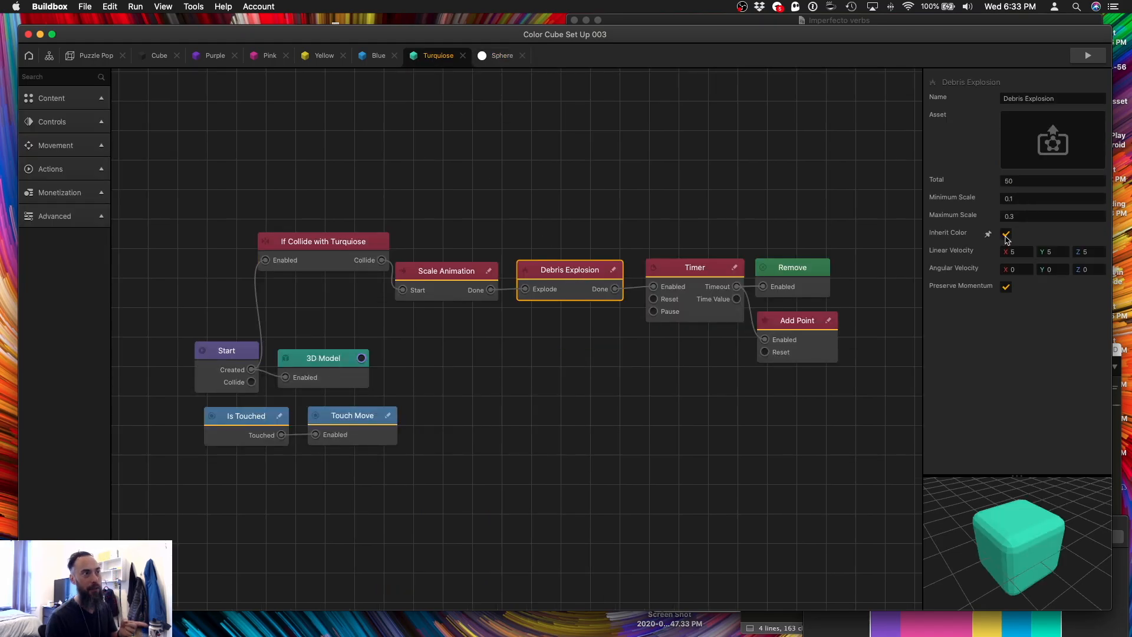
click(1007, 287)
click(1037, 182)
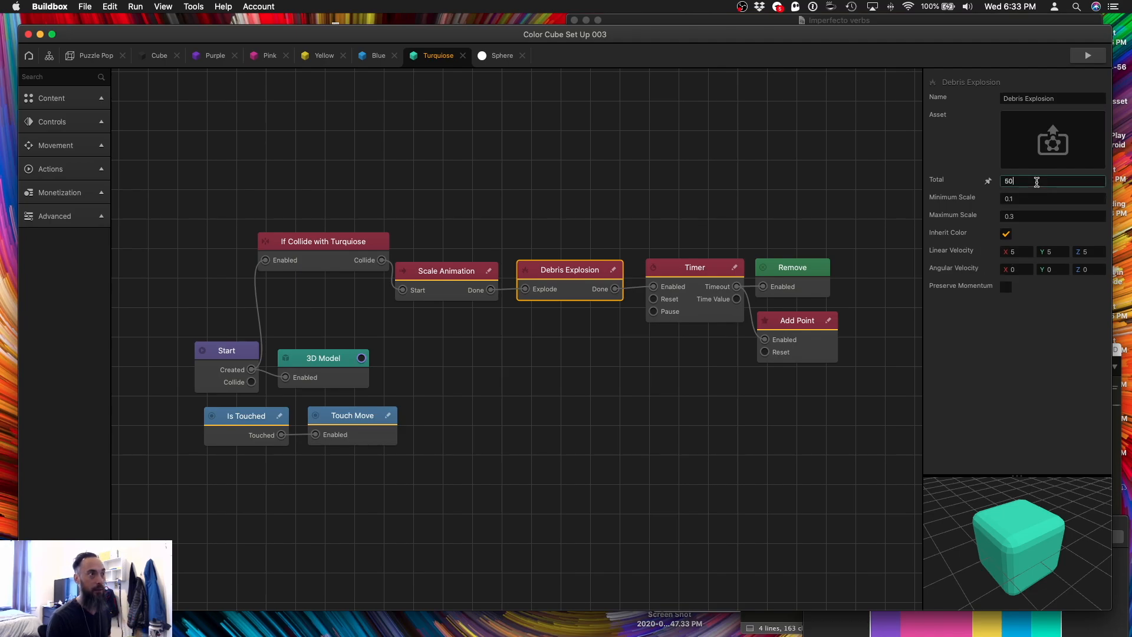
drag(1036, 182, 879, 176)
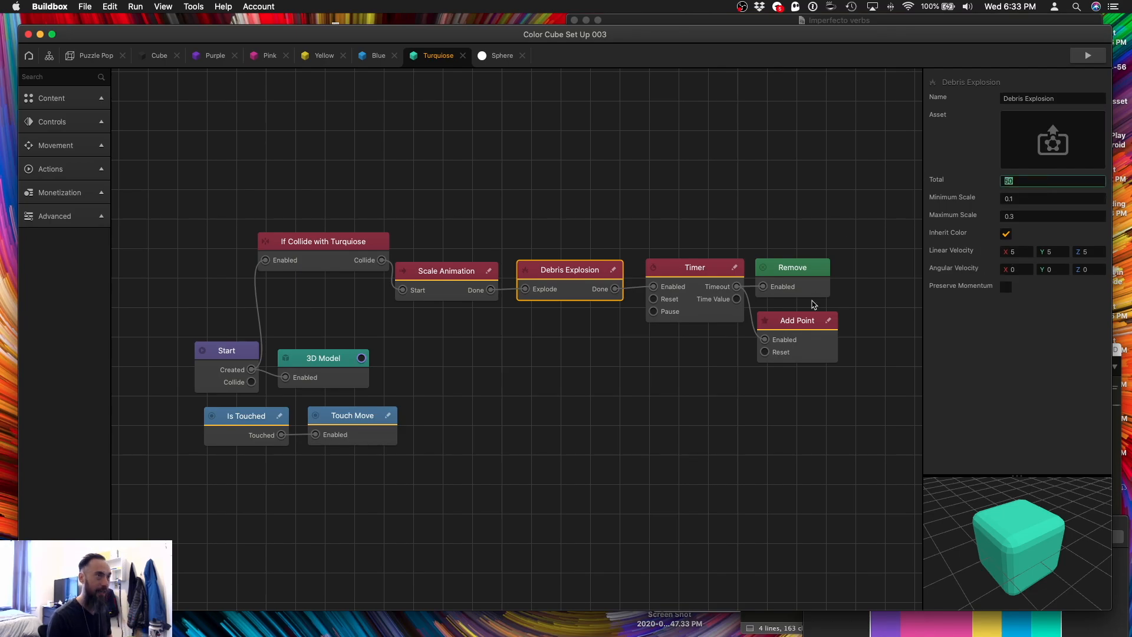
text(5)
text(10)
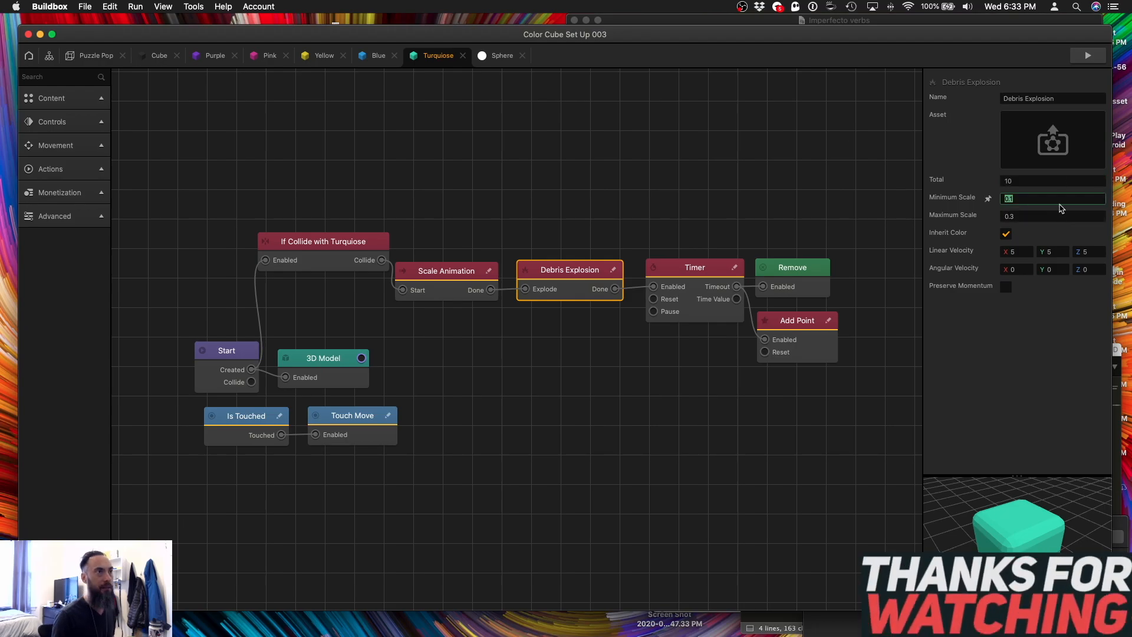
Choose the Sphere as the Turquoise explosion's asset and rename it Debris Sphere.
click(1054, 139)
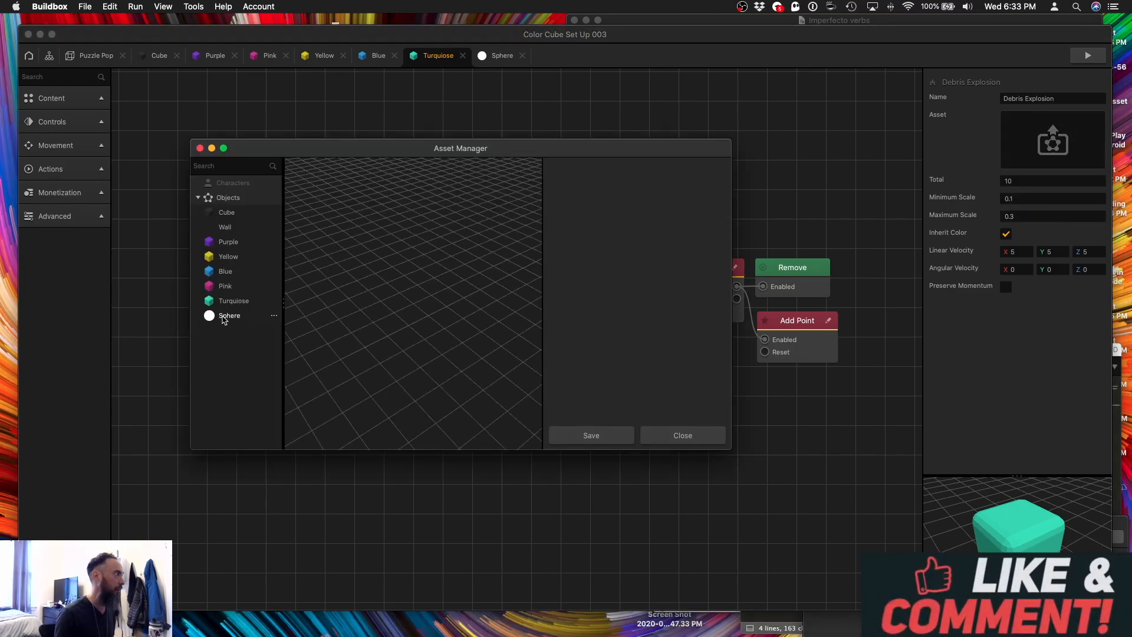
click(230, 316)
scroll(626, 377, down, 5)
scroll(625, 378, up, 5)
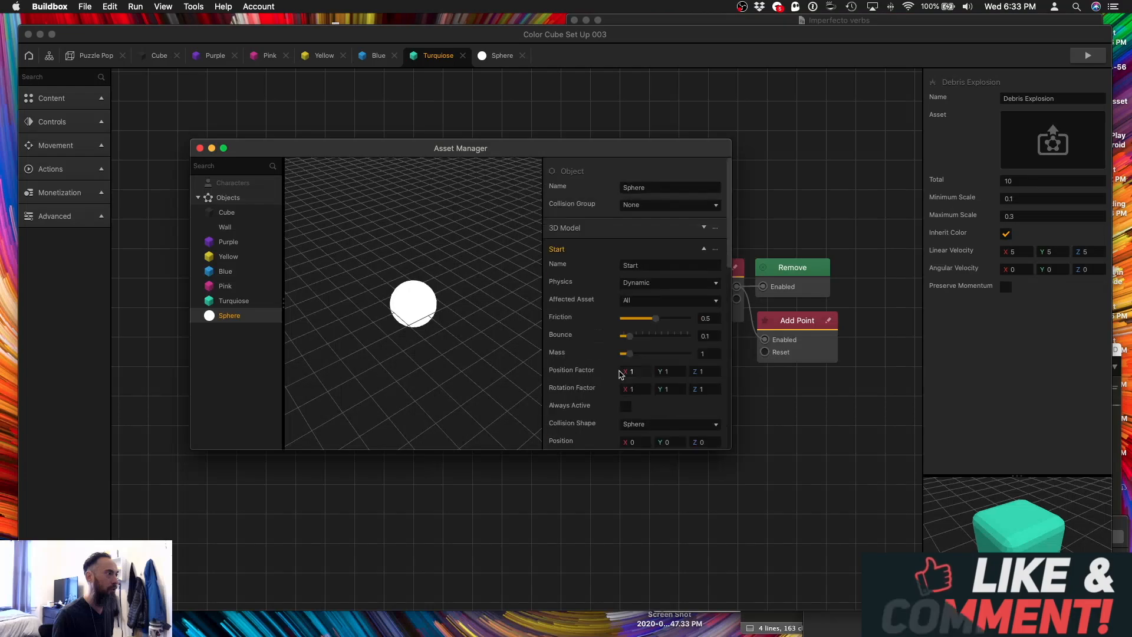
double_click(634, 187)
text(Debris Sp)
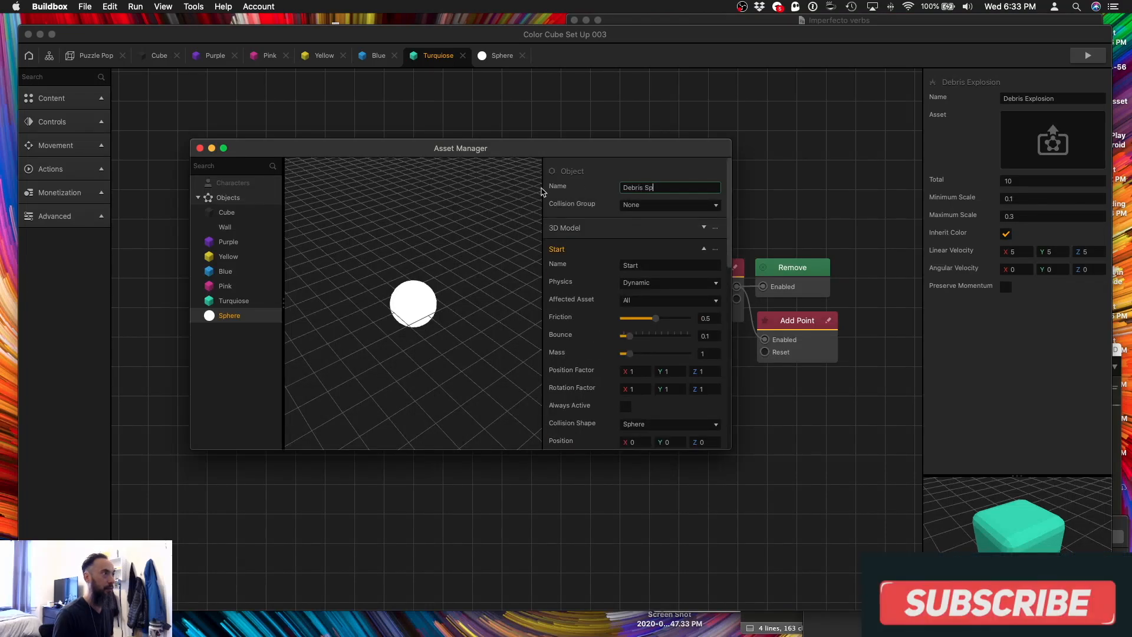
text(here)
scroll(637, 353, down, 10)
click(678, 434)
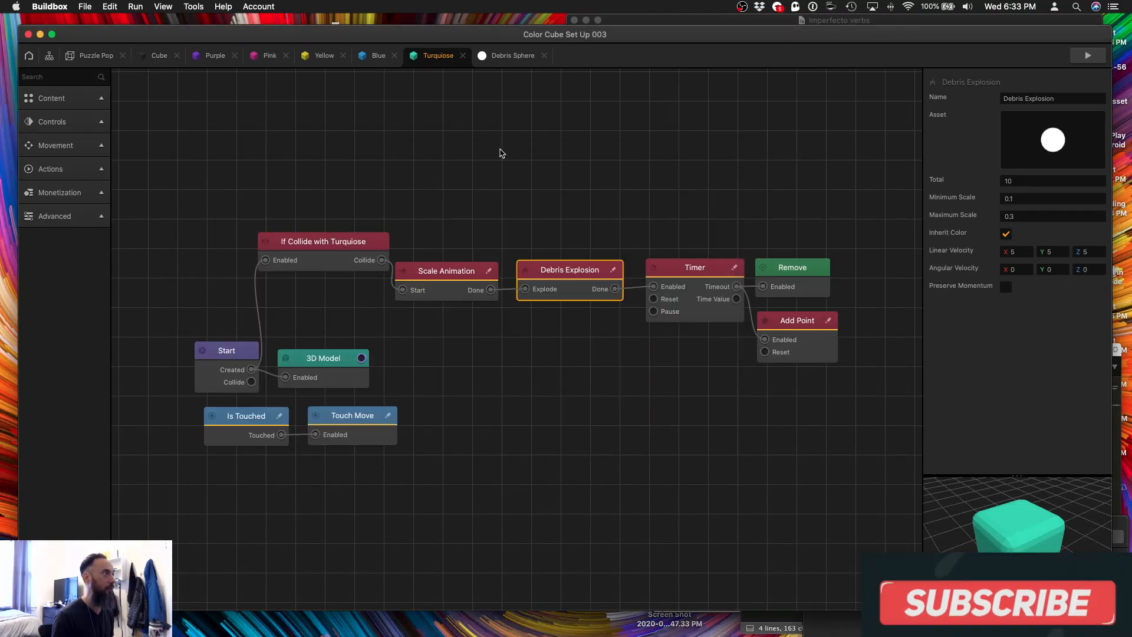
In Blue's Debris Explosion node, assign Debris Sphere as the asset, set the total to 10 and turn off Preserve Momentum.
click(385, 61)
click(566, 270)
click(1088, 120)
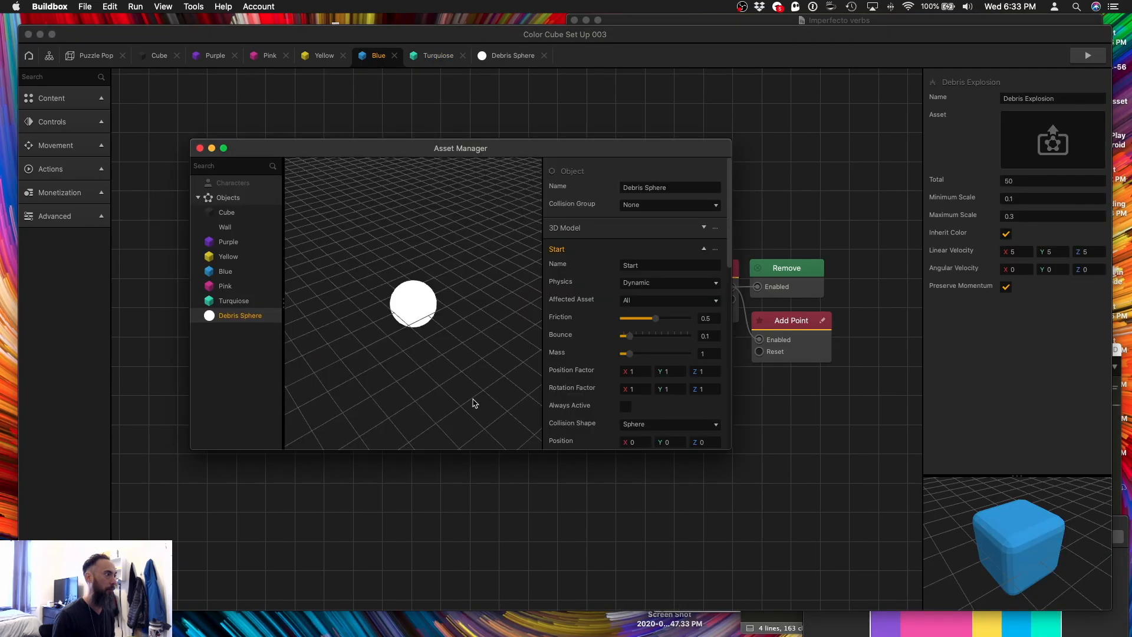
scroll(625, 421, down, 1)
scroll(626, 421, down, 5)
click(589, 434)
click(1044, 180)
text(10)
key(Tab)
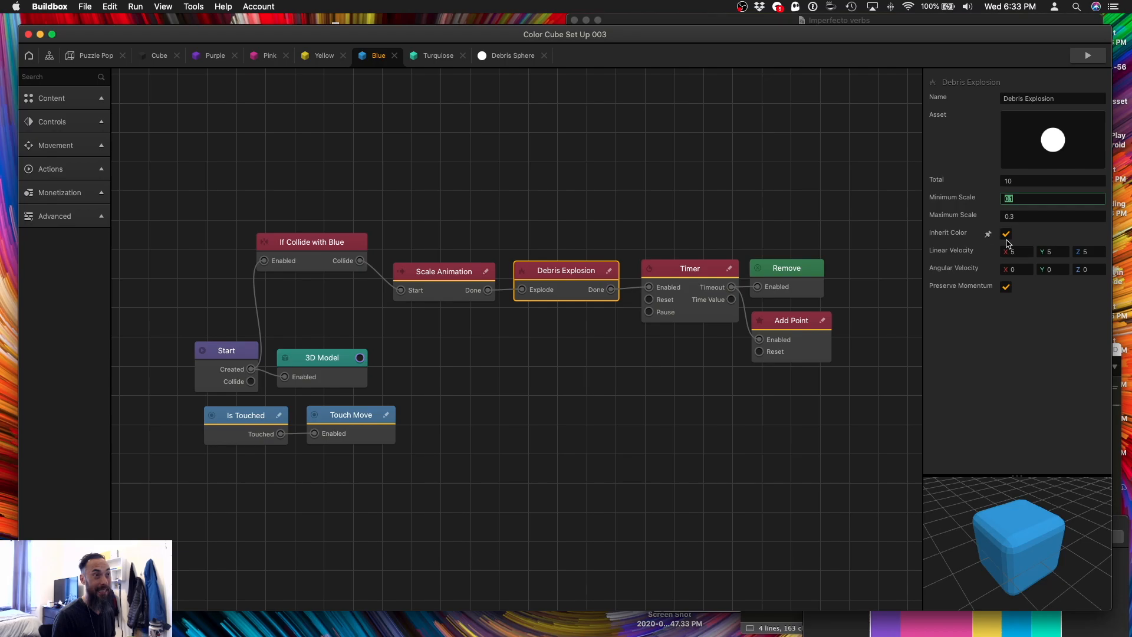
click(1009, 292)
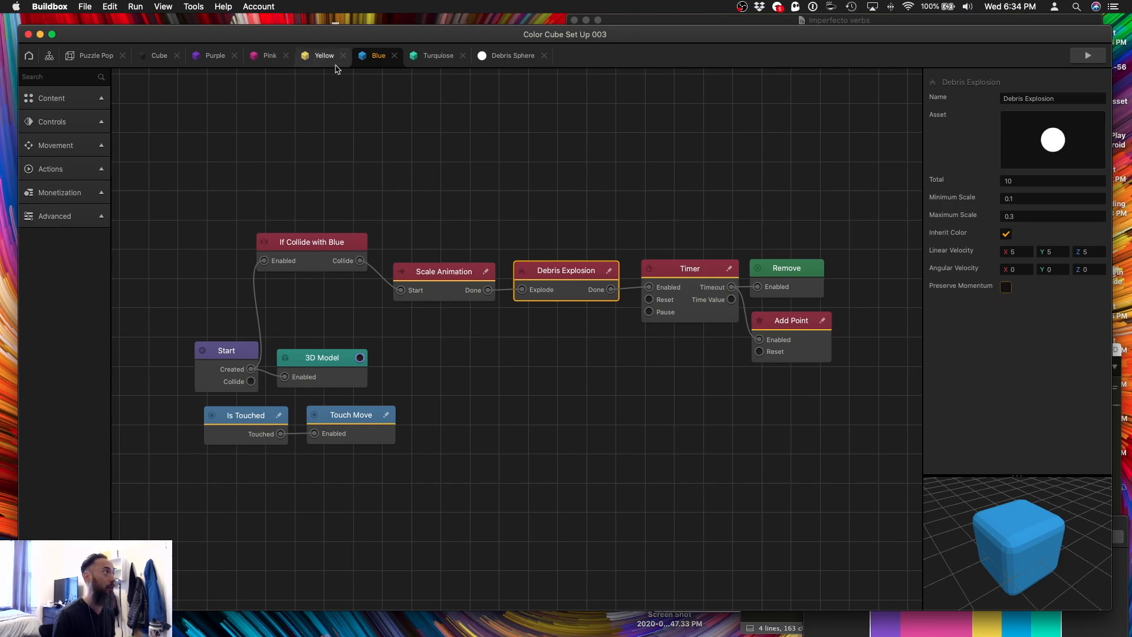
Assign Debris Sphere as the asset of Yellow's Debris Explosion node and open its total for editing.
click(319, 56)
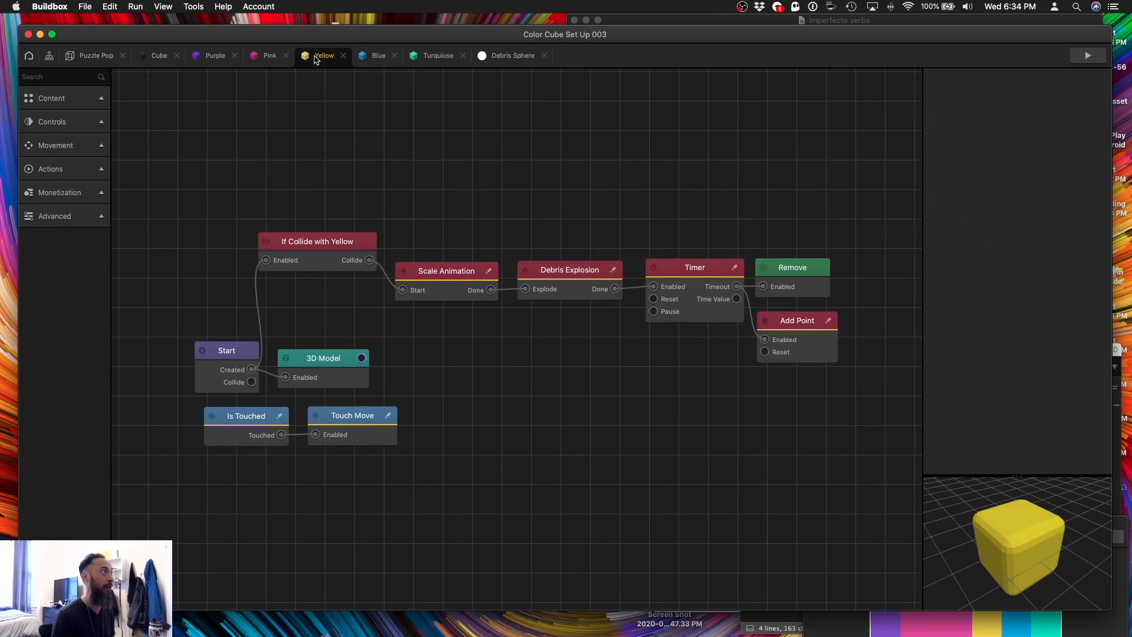
double_click(548, 273)
click(1039, 141)
scroll(616, 380, down, 5)
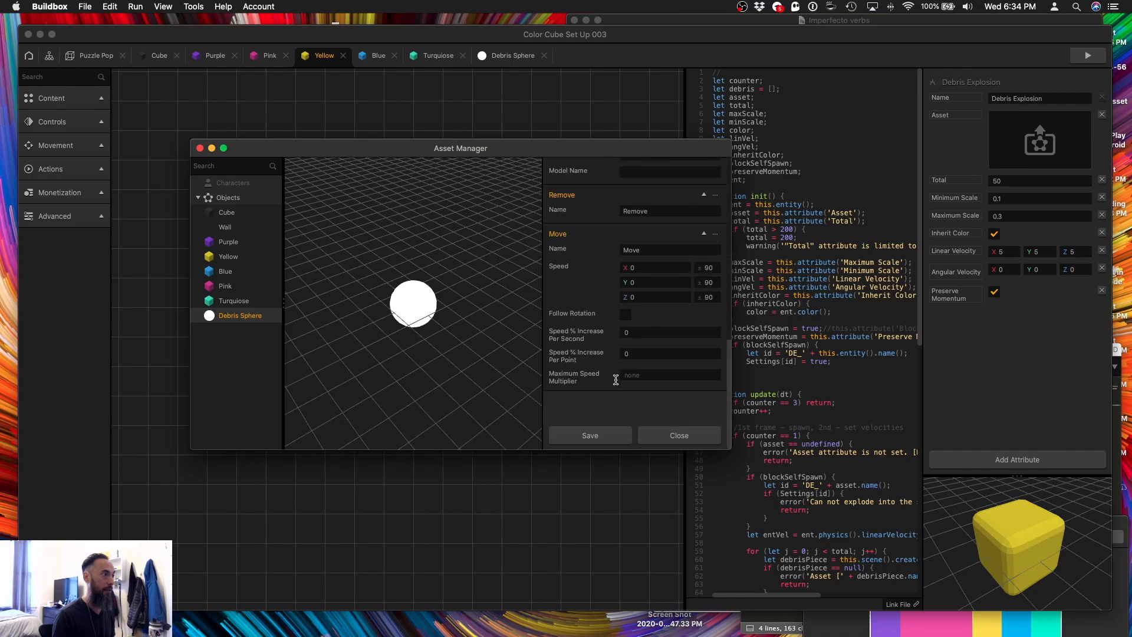
click(590, 435)
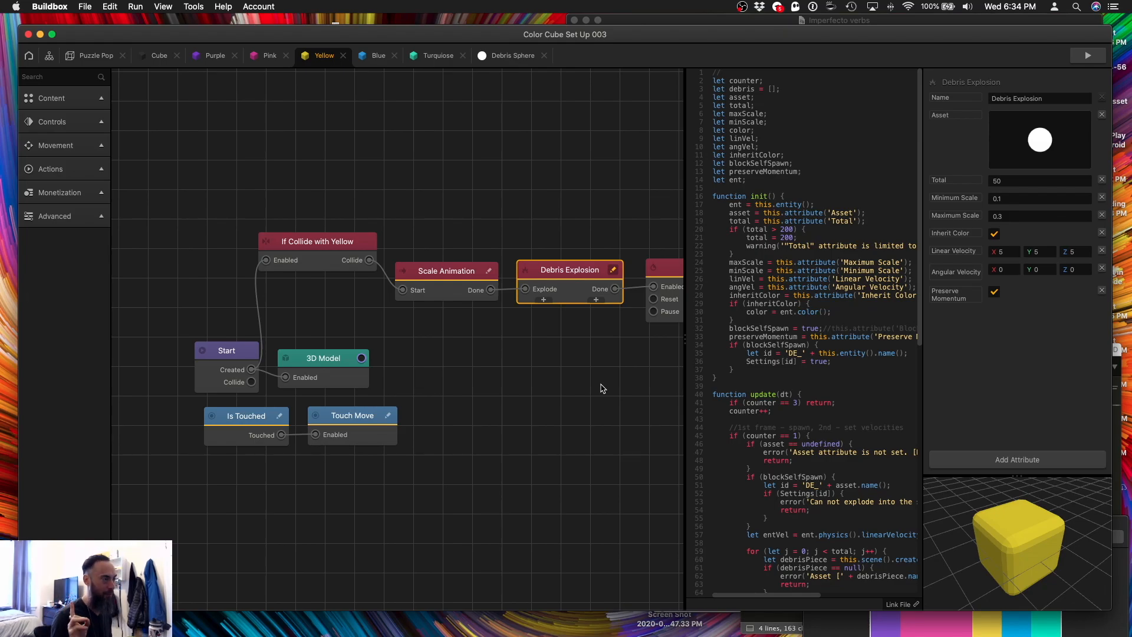
click(1014, 181)
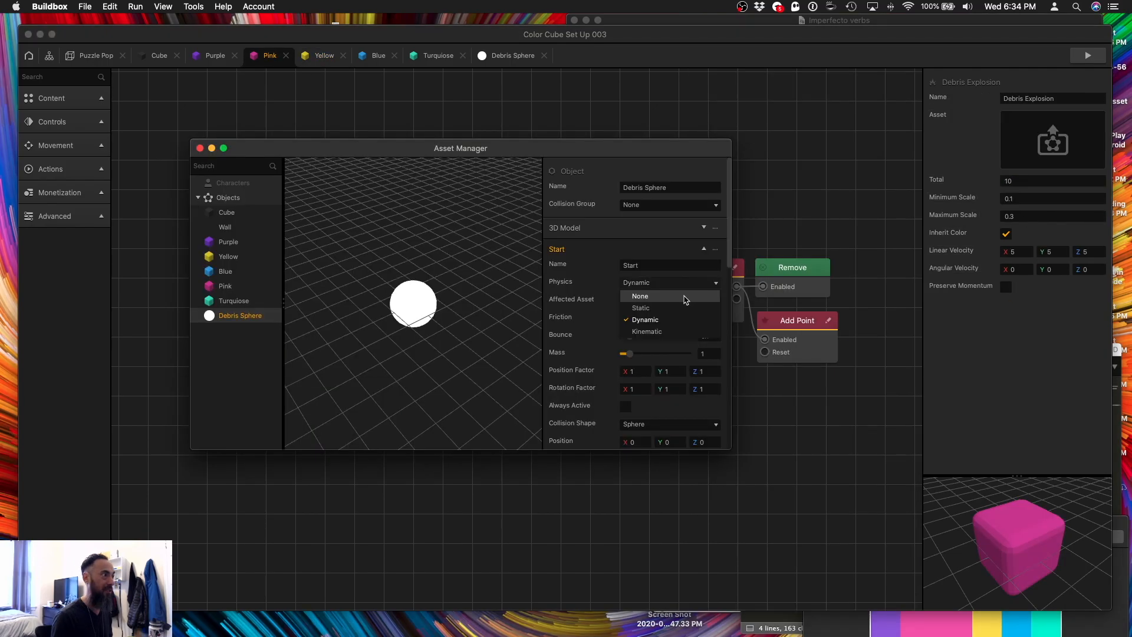
Set the Debris Sphere's physics to None and save it as the asset of Pink's Debris Explosion node.
click(686, 296)
scroll(663, 325, down, 10)
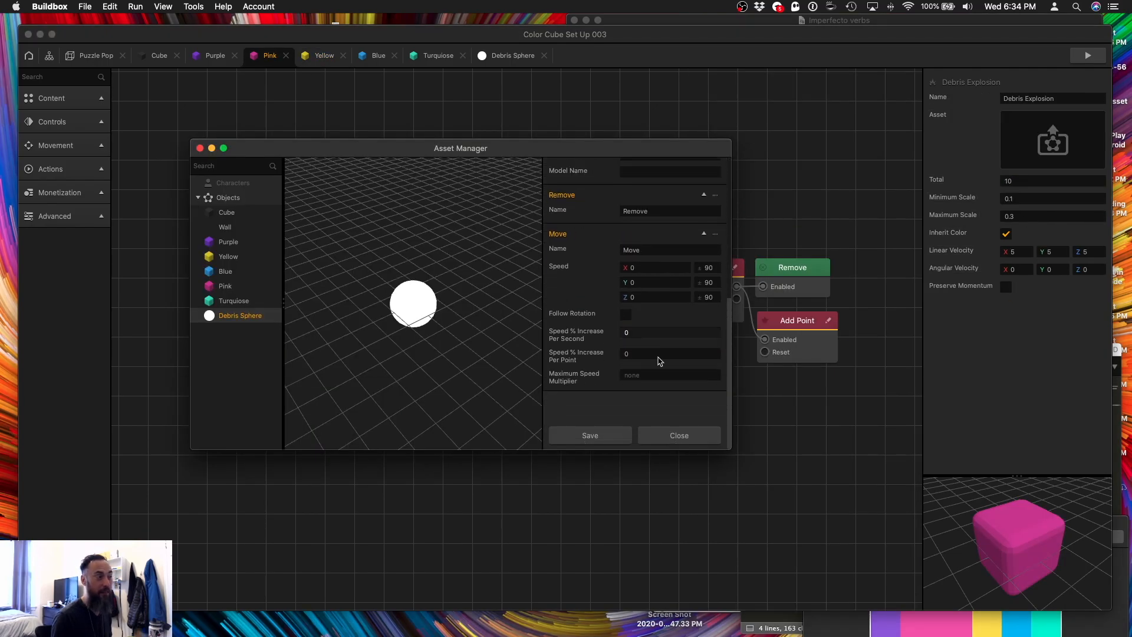
click(625, 432)
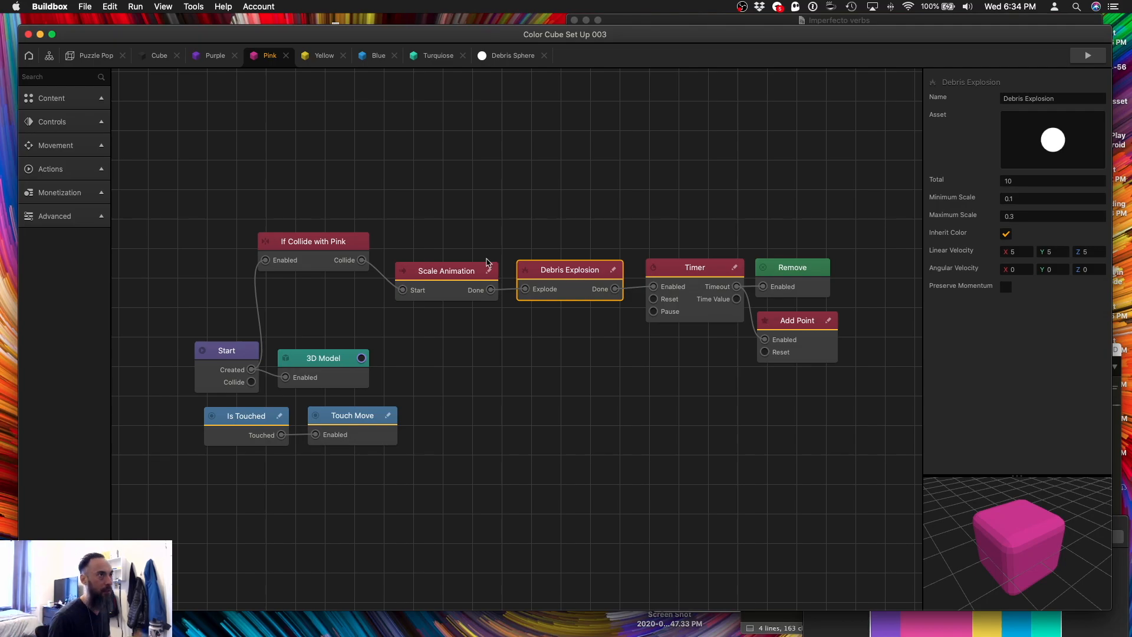
In Purple's Debris Explosion node, set the total to 10, turn off Preserve Momentum and assign Debris Sphere as the asset.
click(214, 56)
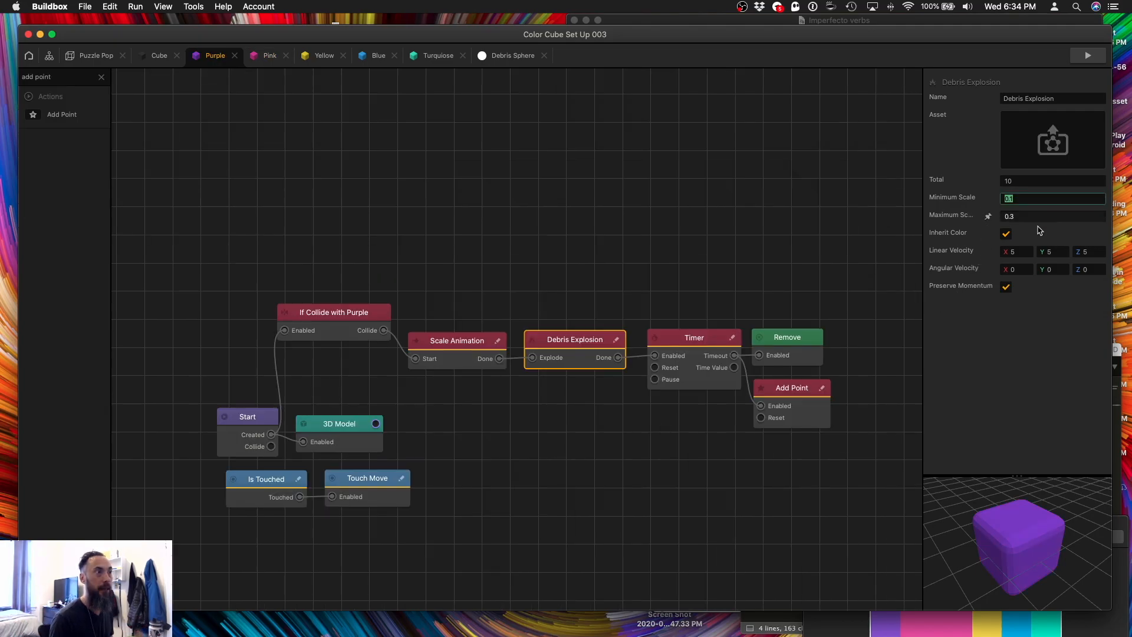
click(1006, 287)
click(1096, 119)
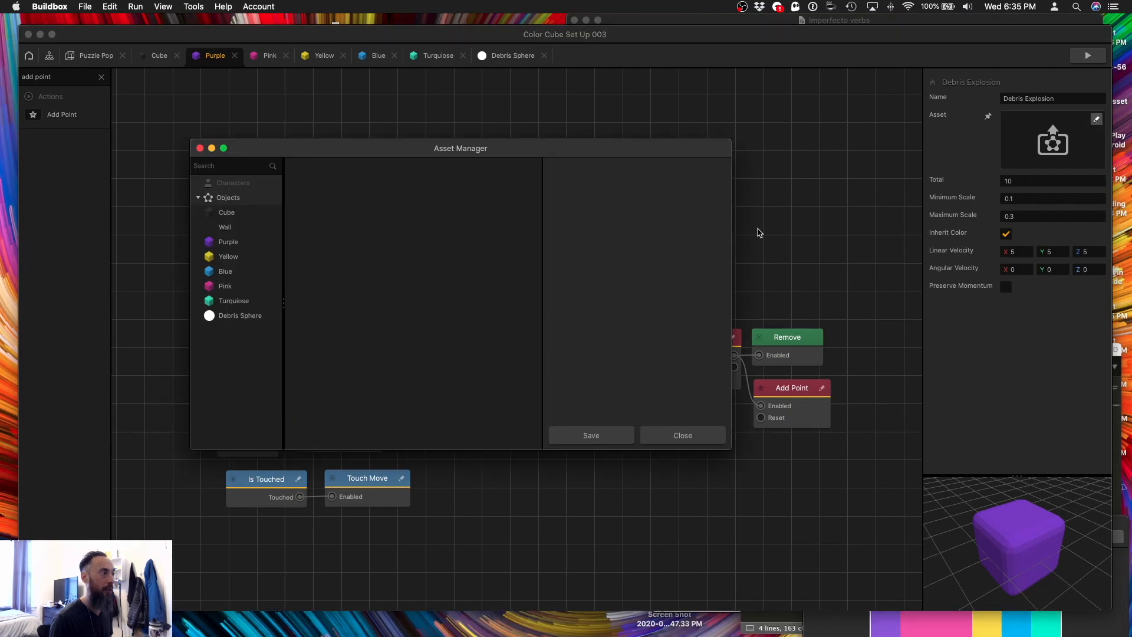
click(265, 315)
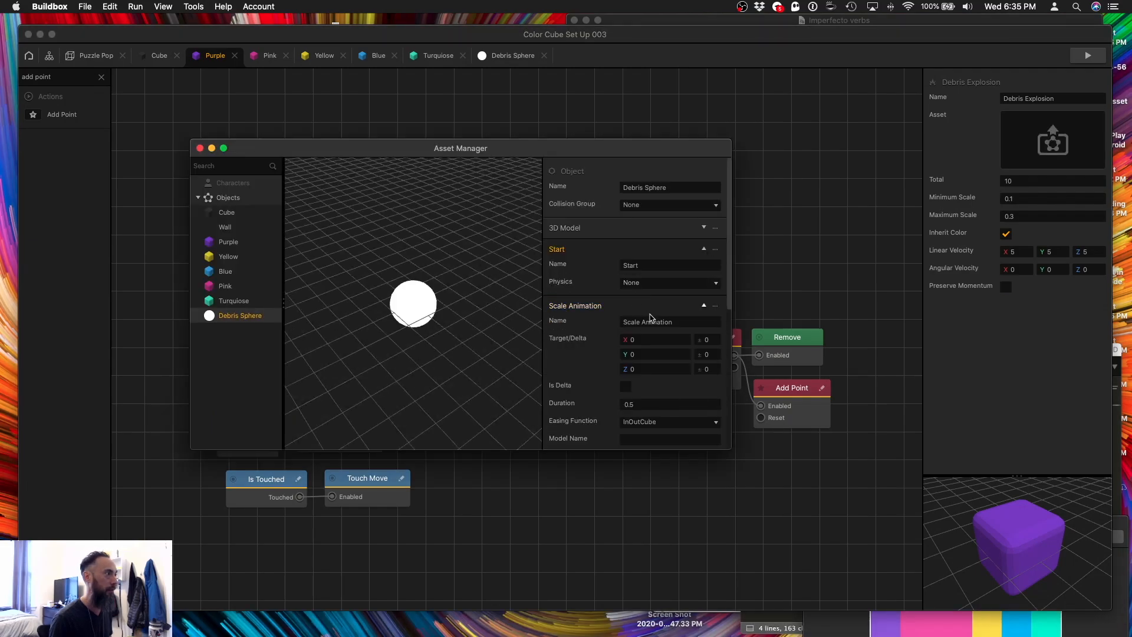
scroll(651, 314, down, 5)
click(589, 434)
Save the project as a new document named Debris Explosion Set Up 004 in the Puzzle Youtube Match folder.
click(85, 6)
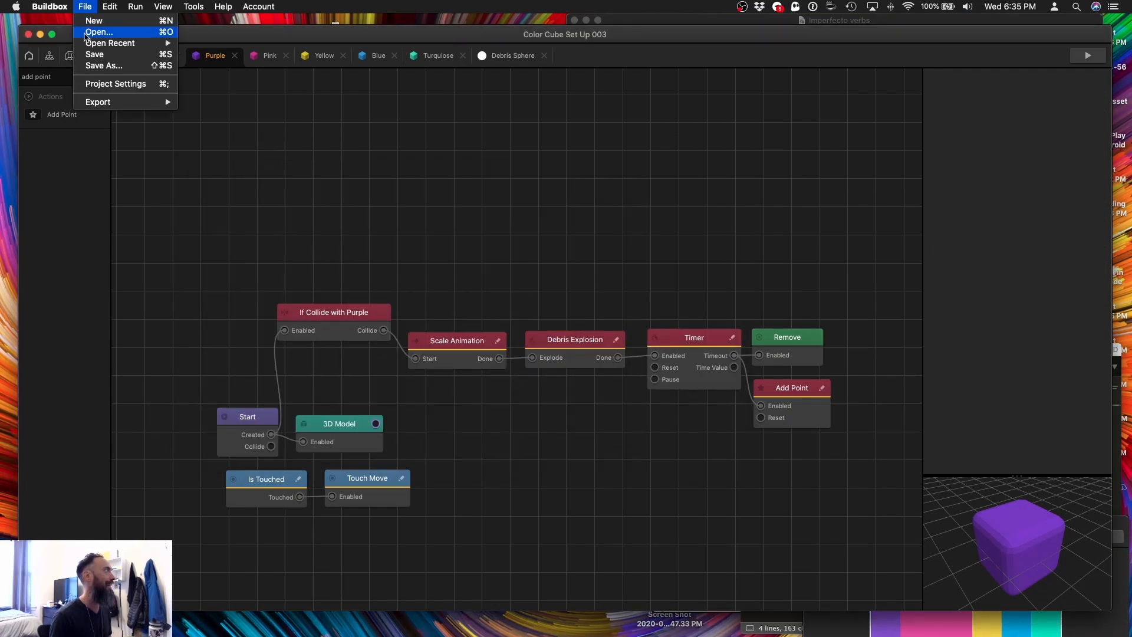
click(99, 65)
text(Debris Explos)
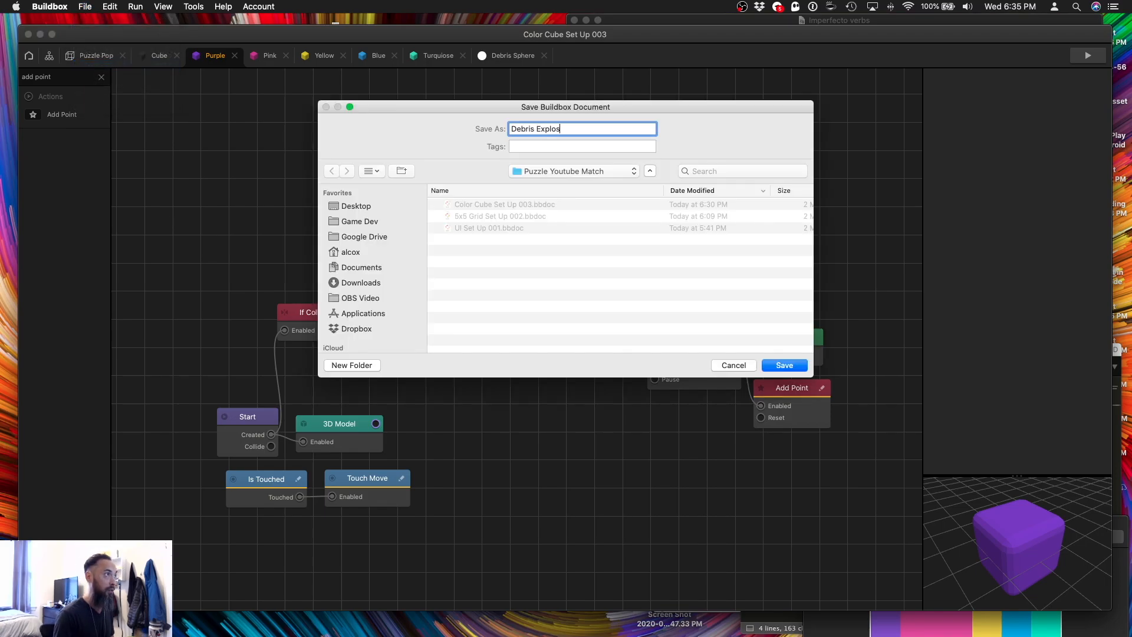
text(ion Set Up 004)
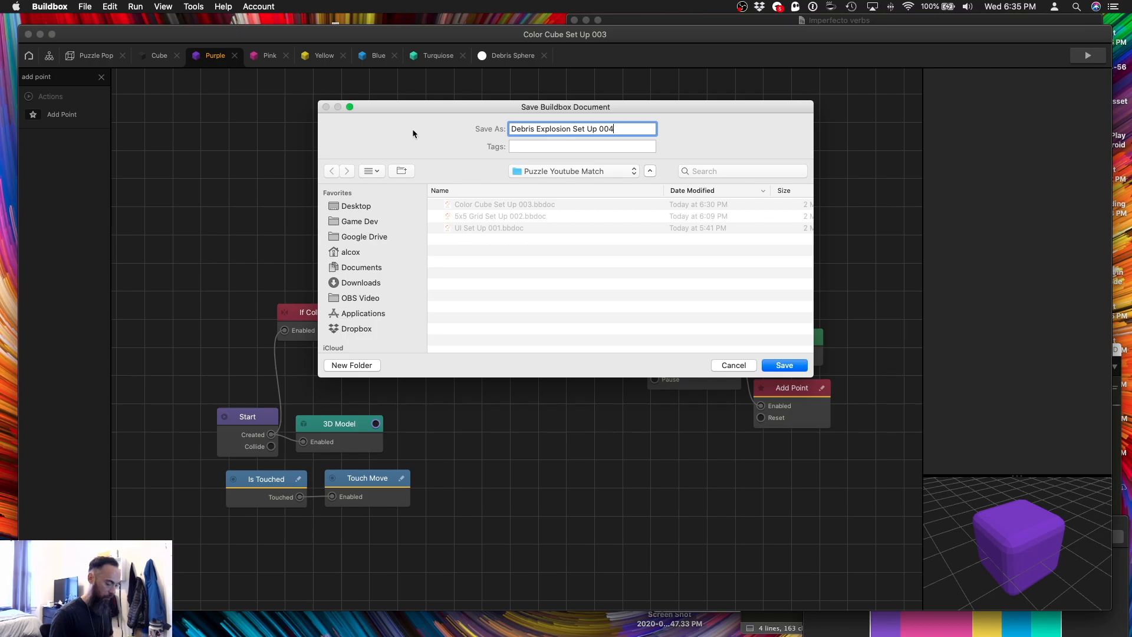
key(Return)
Run the preview, restart it, test popping the purple and pink cubes by moving them into each other, and close it.
key(super+r)
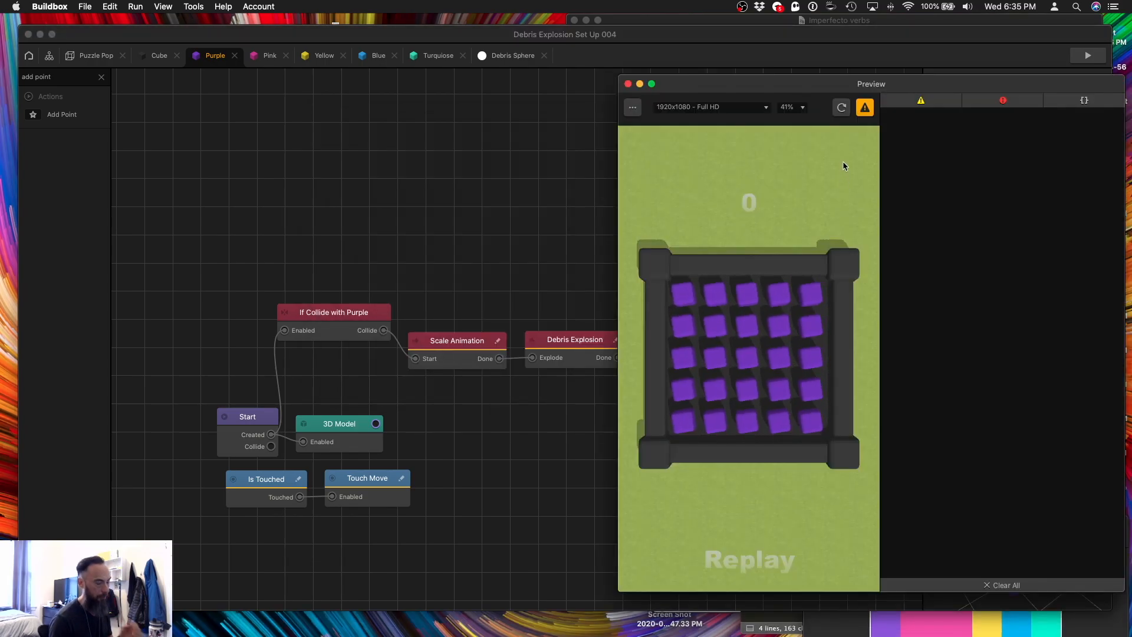
click(841, 107)
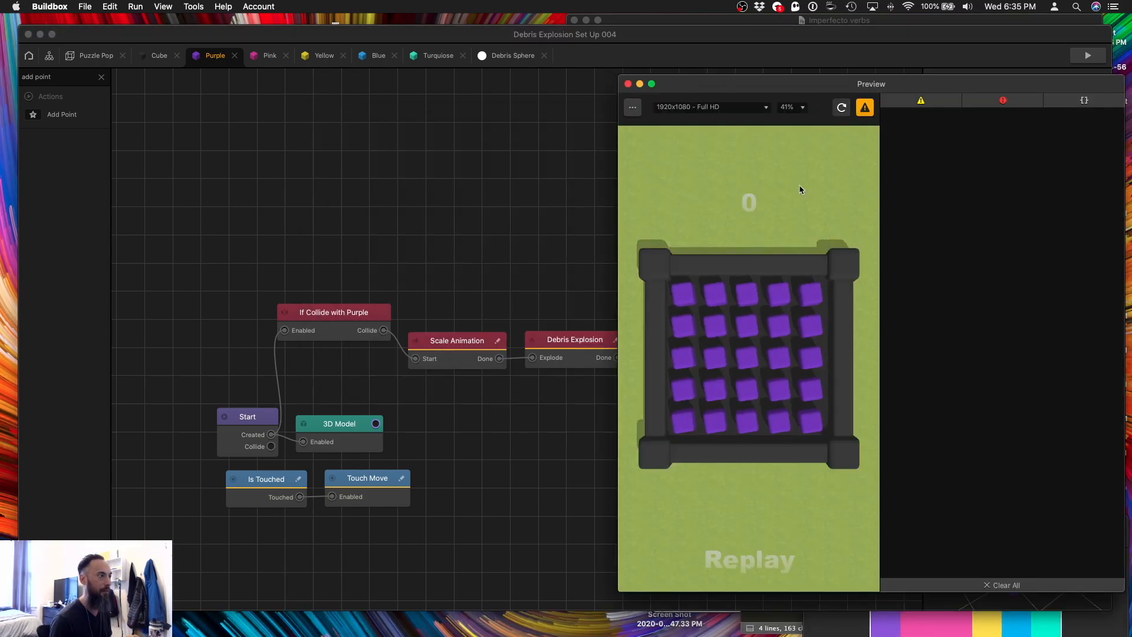
mouse_move(691, 431)
mouse_down()
mouse_move(702, 342)
mouse_move(761, 353)
mouse_move(815, 286)
mouse_up()
drag(750, 431, 829, 439)
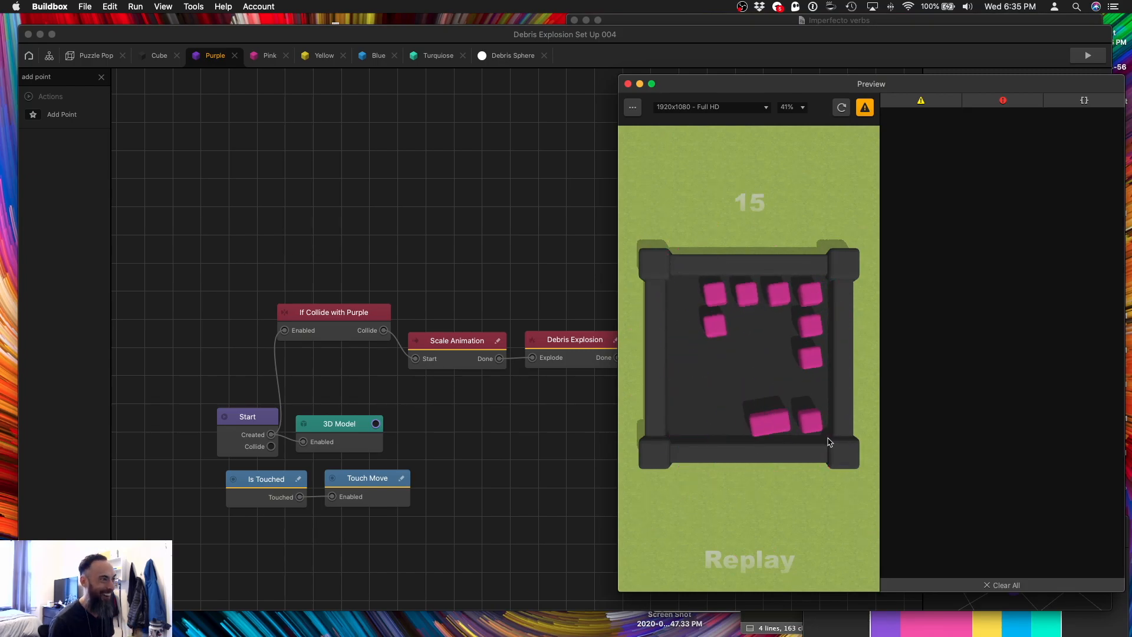
click(627, 84)
Move Purple's Debris Explosion node above Scale Animation and rewire its Explode input to the Collide output of If Collide with Purple.
mouse_move(562, 340)
mouse_down()
mouse_move(490, 260)
mouse_move(447, 283)
mouse_up()
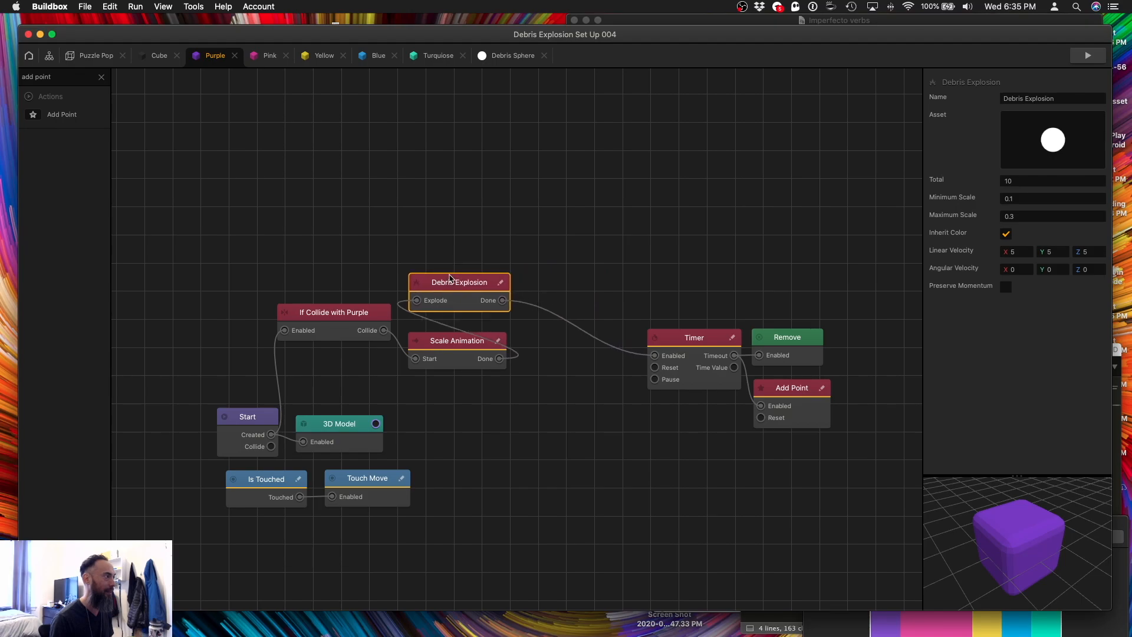
drag(500, 359, 479, 320)
drag(406, 278, 384, 331)
Open the Debris Sphere's node map and check the Scale Animation's duration and the Move node's speed settings.
click(507, 56)
click(568, 255)
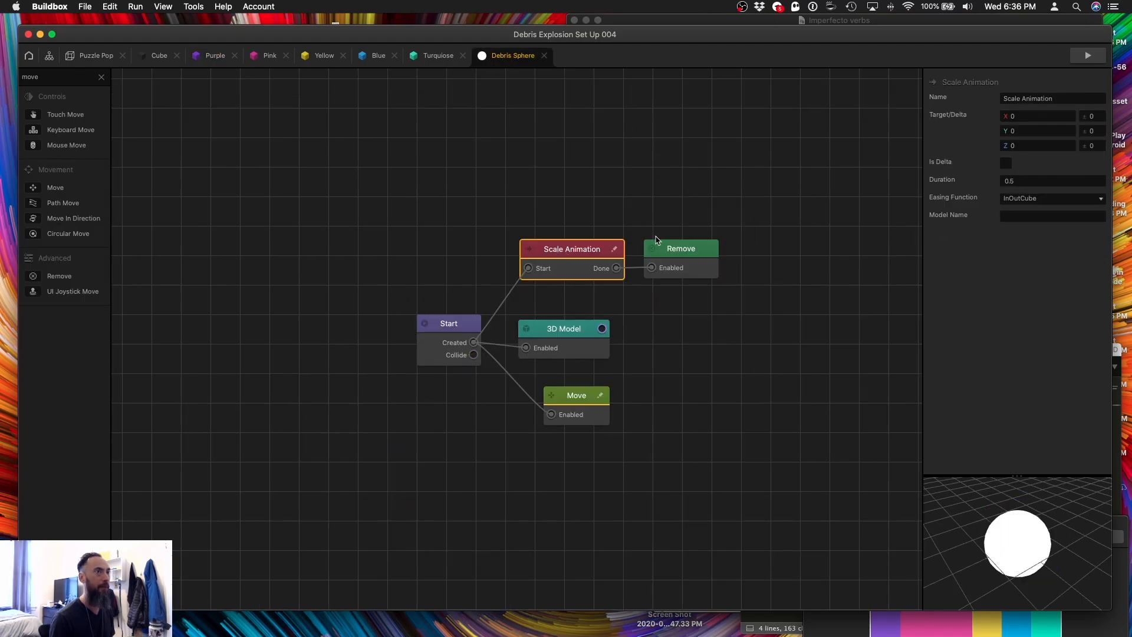
double_click(1008, 181)
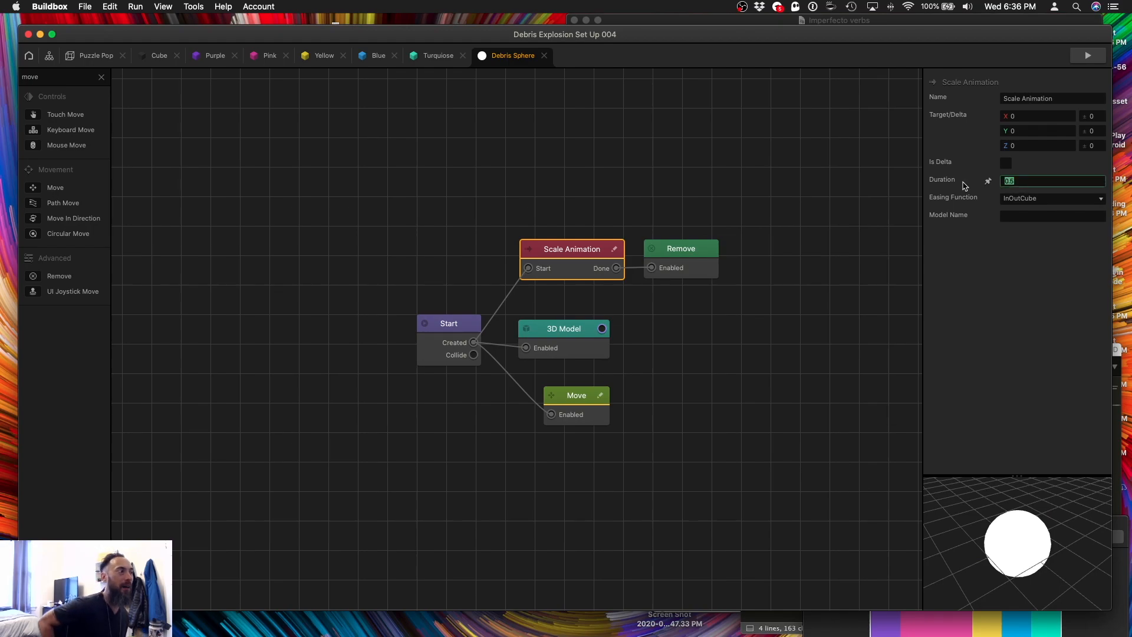
click(577, 395)
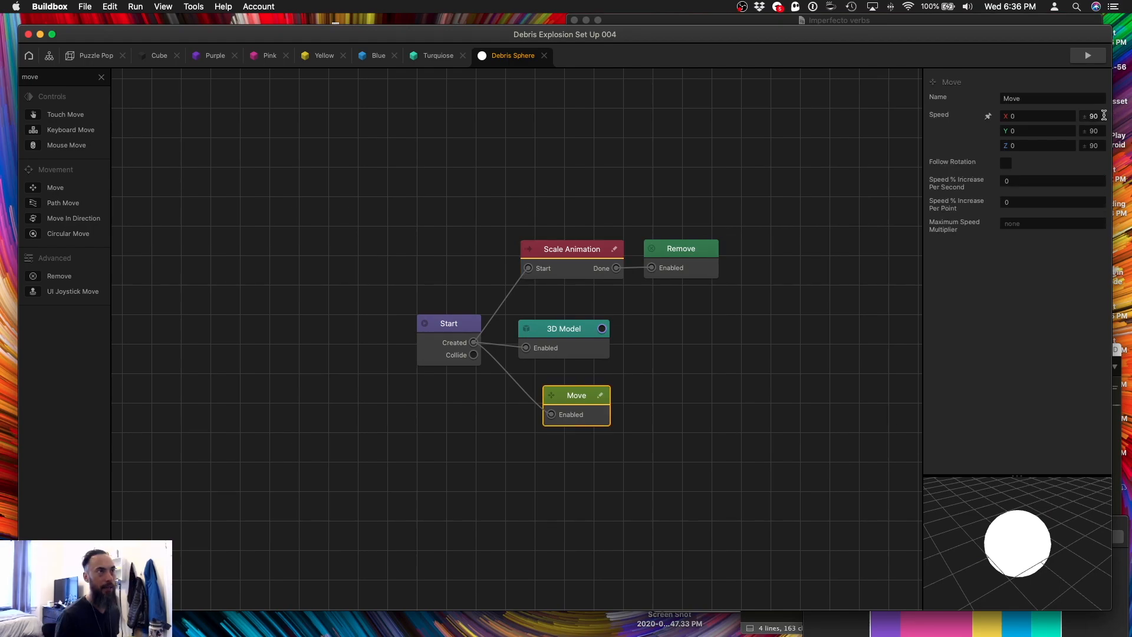
Set the random deviation of the Debris Sphere's Move speed to 10 on the X, Y and Z axes.
drag(1102, 115, 1000, 116)
text(10)
key(Tab)
key(Tab)
text(10)
key(Tab)
key(Tab)
text(10)
key(Tab)
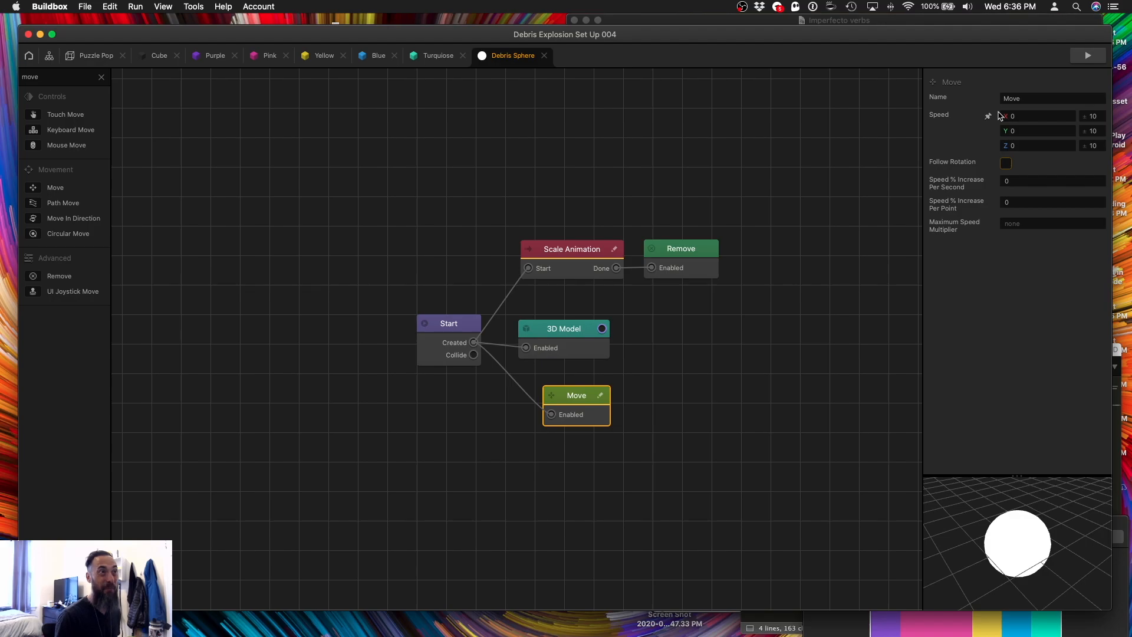
Preview the game and play through several levels to check how the debris flies out, and close the preview.
click(1088, 56)
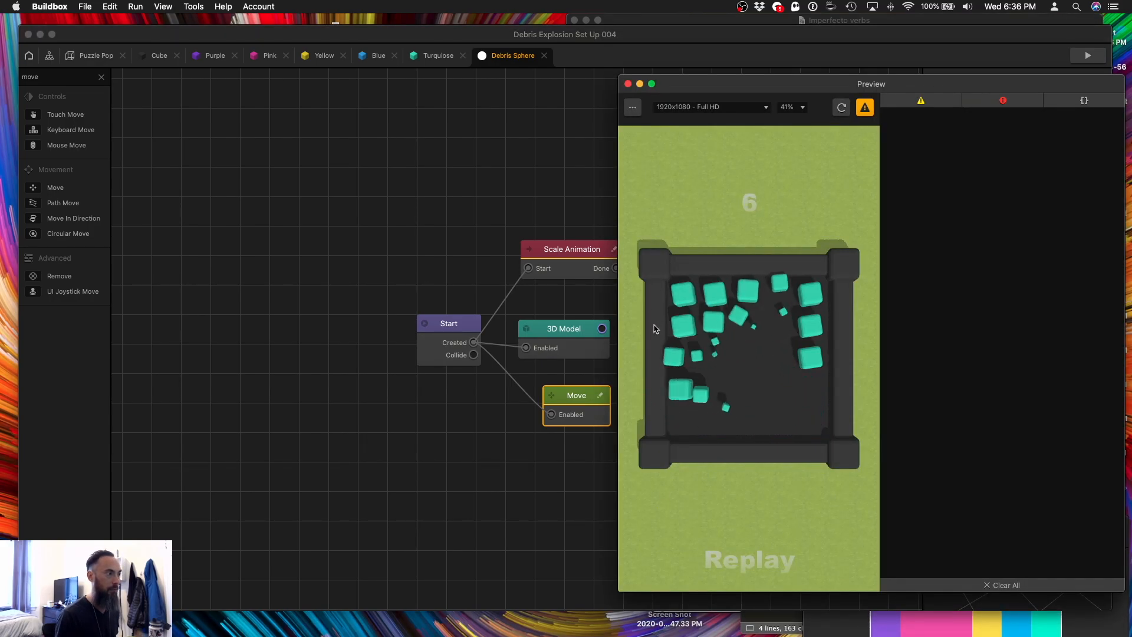
click(806, 320)
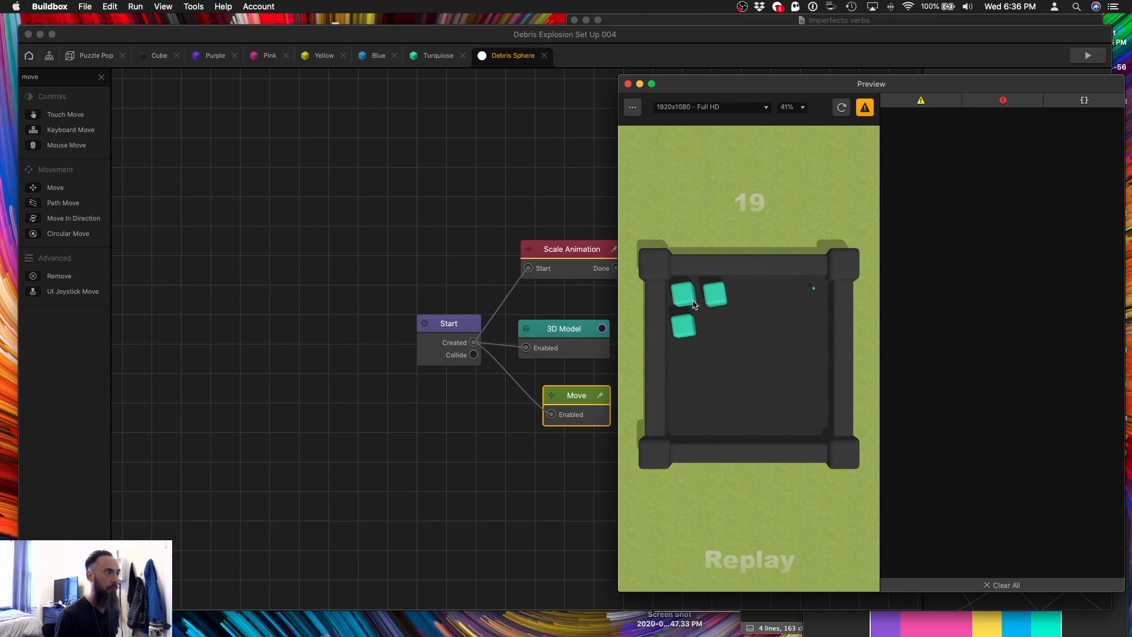
click(684, 326)
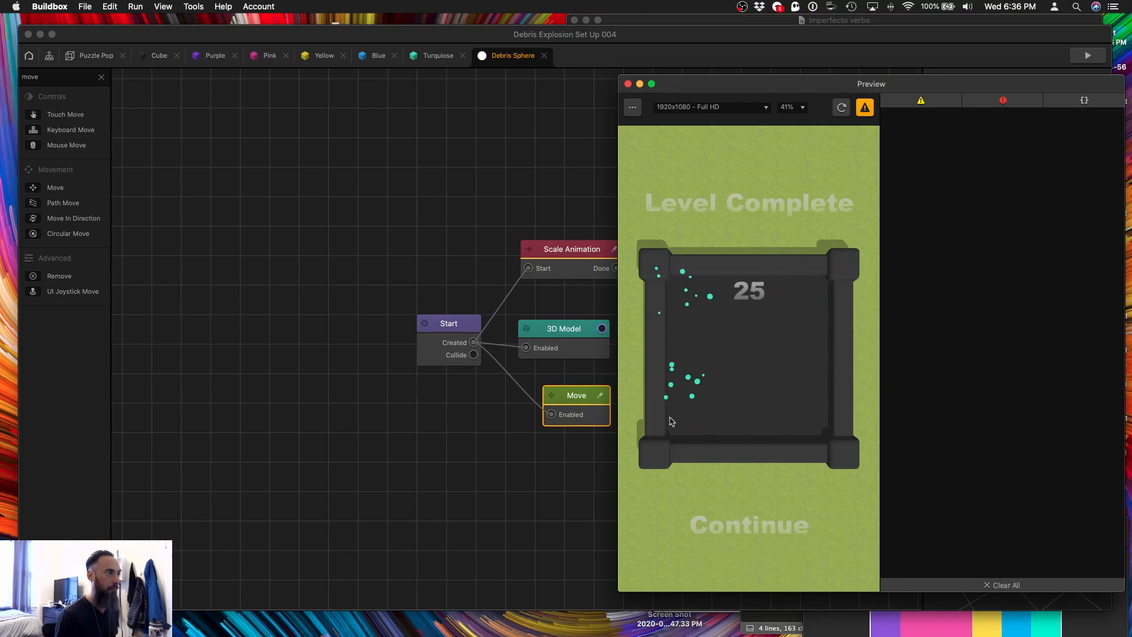
click(725, 513)
click(684, 422)
click(747, 366)
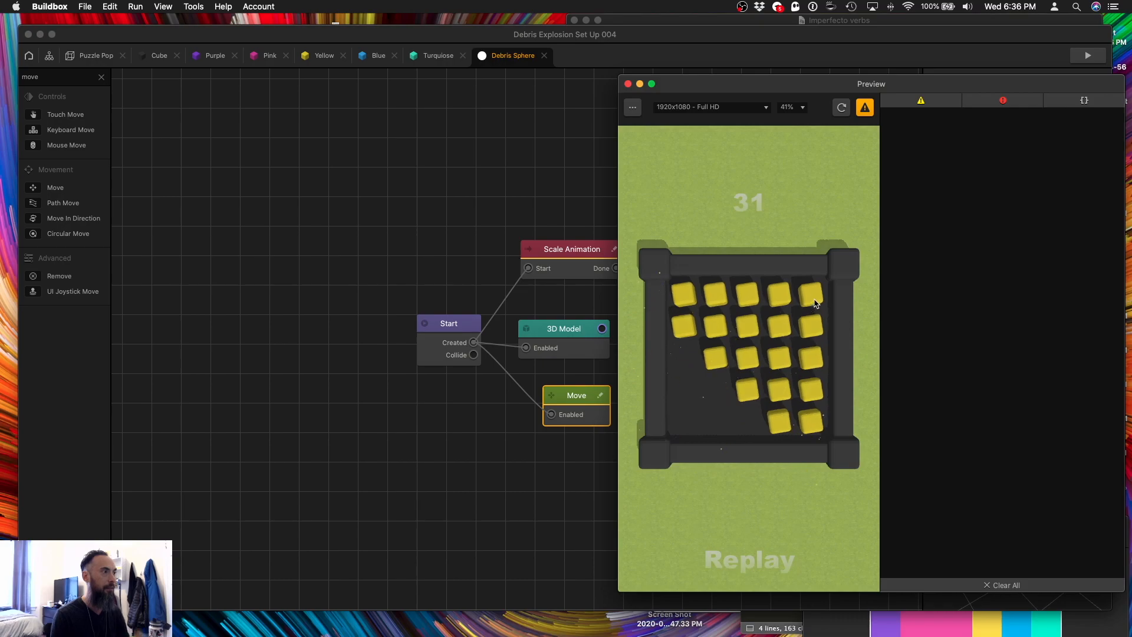
click(747, 298)
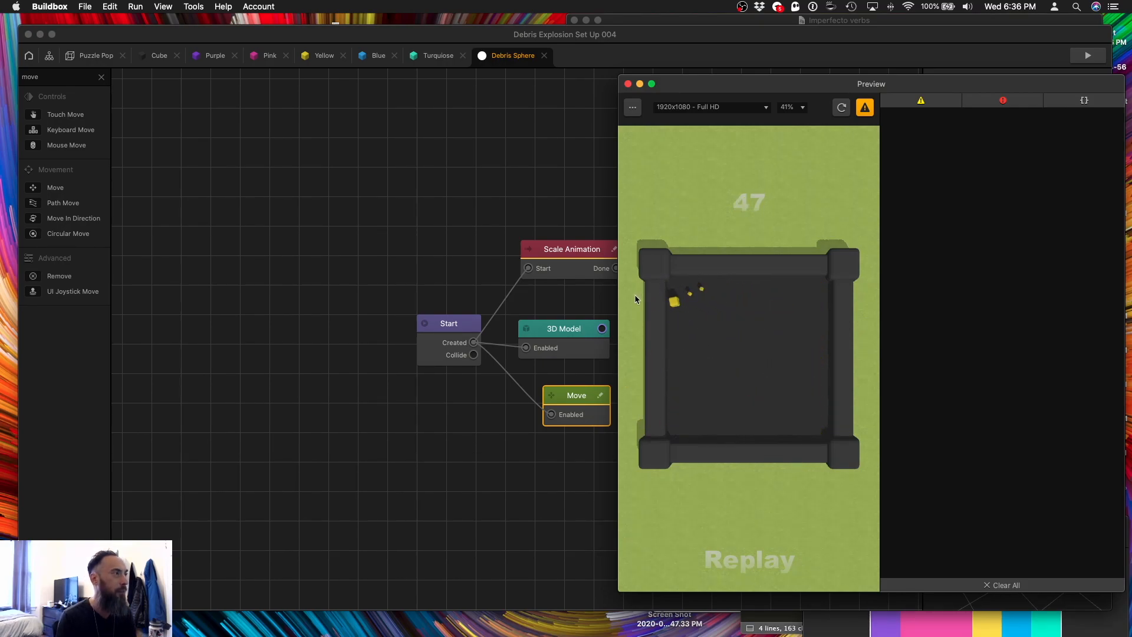
click(750, 522)
click(782, 392)
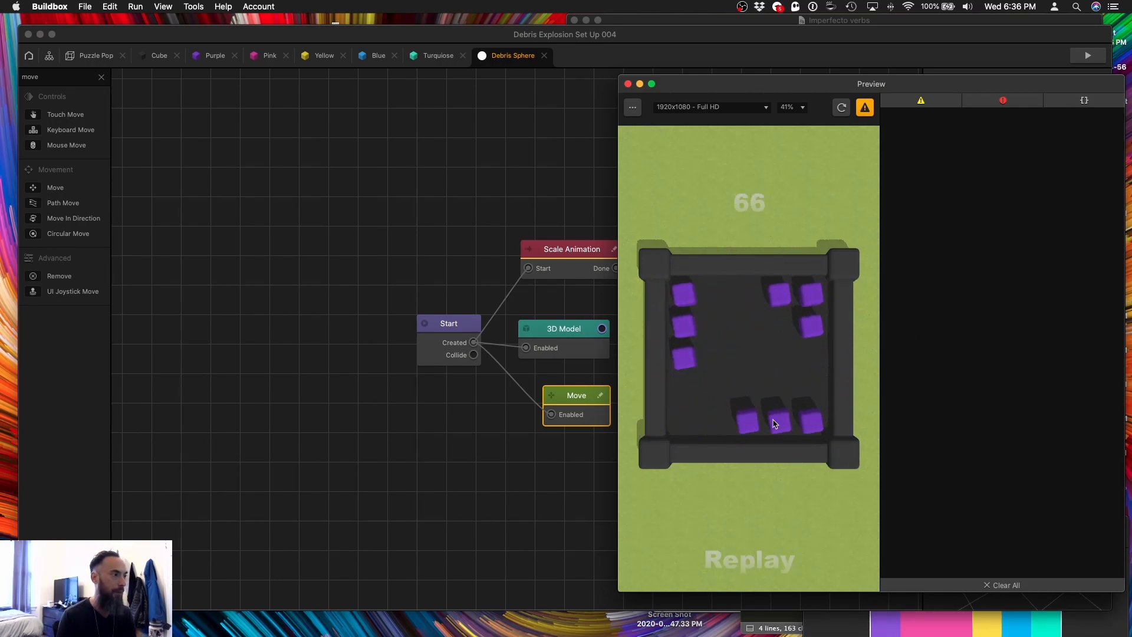
click(722, 530)
click(684, 407)
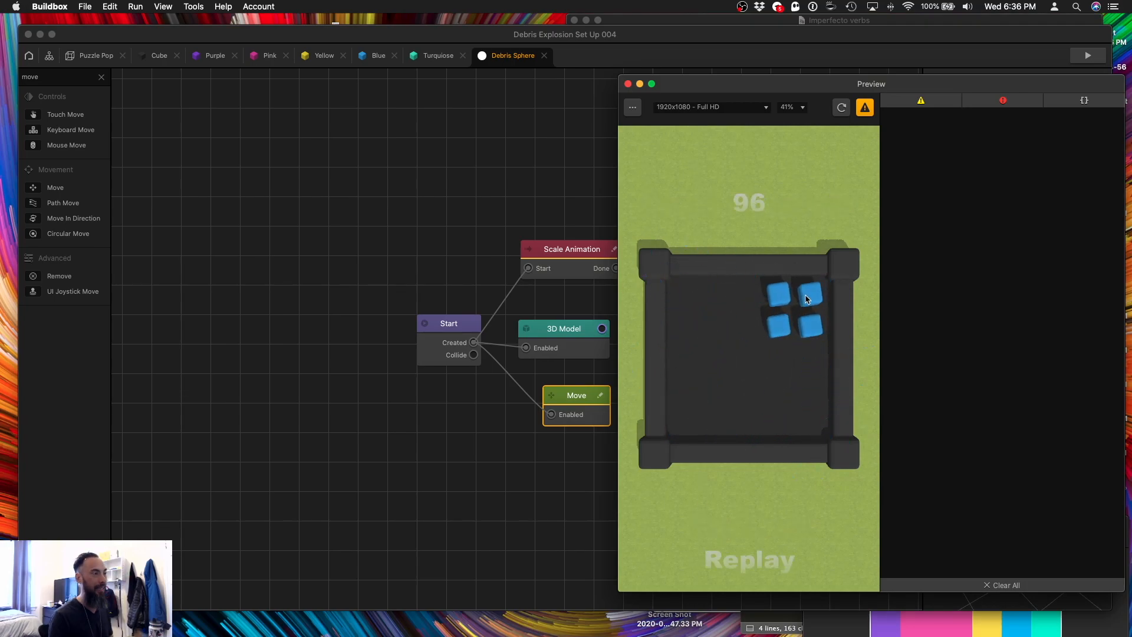
click(812, 298)
click(627, 83)
In the Purple cube's node graph, place the Timer beside Debris Explosion and bring Remove and Add Point closer to it.
click(212, 55)
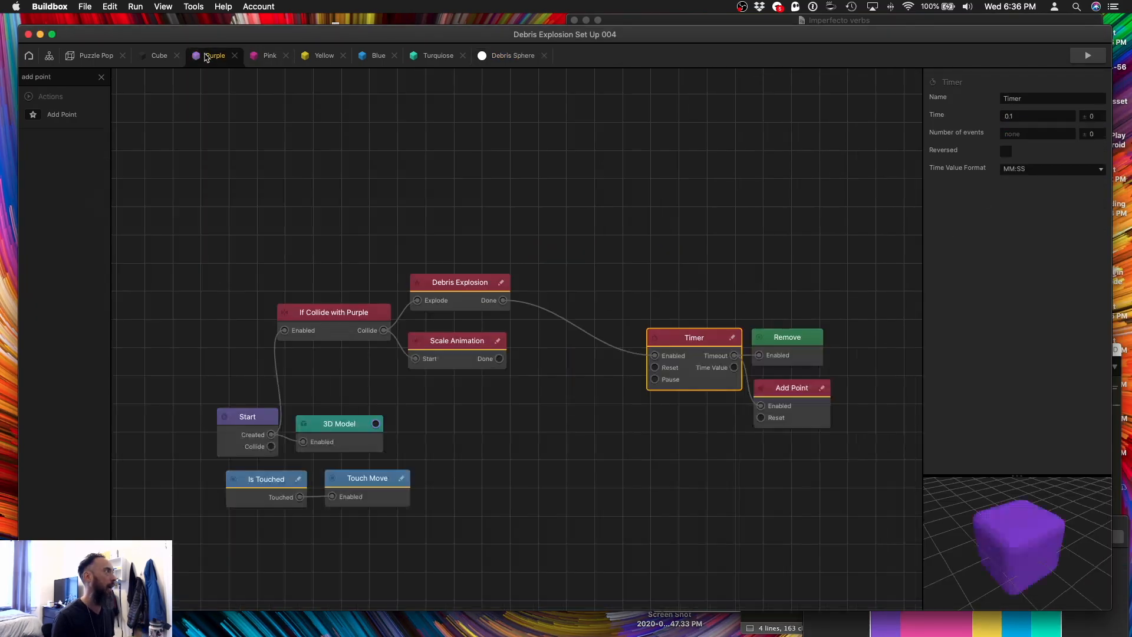
drag(675, 349, 558, 315)
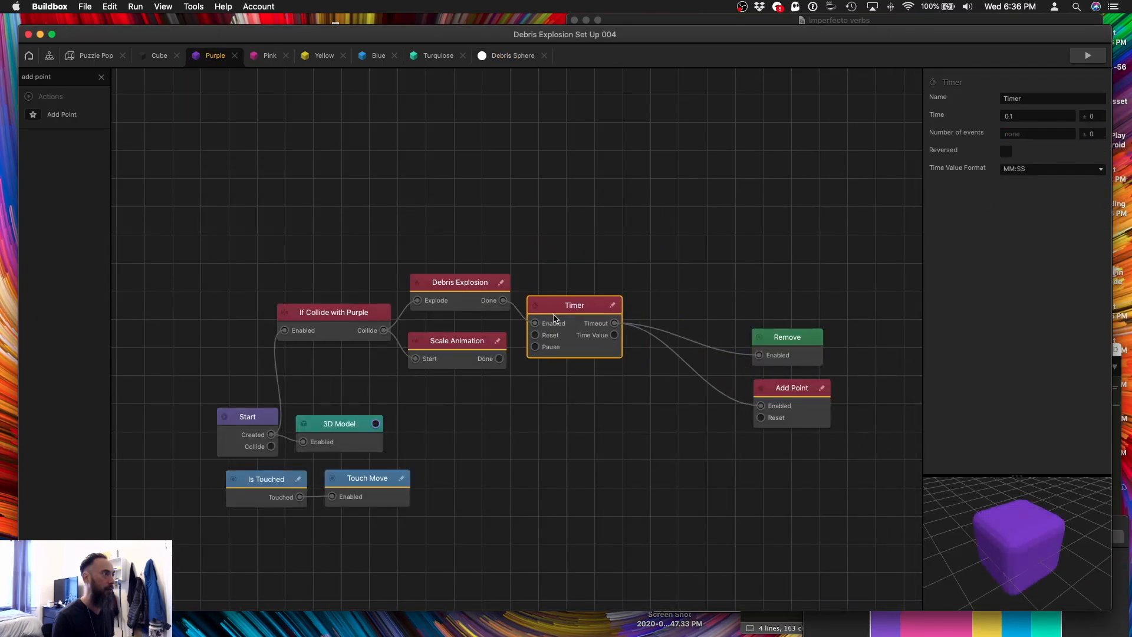
click(812, 389)
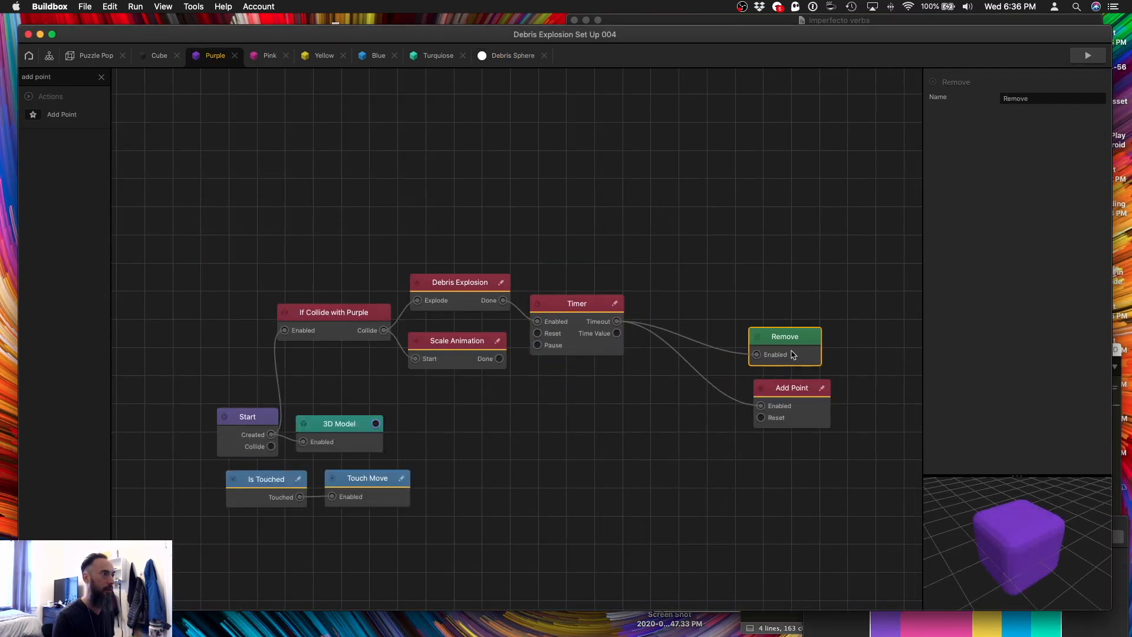
shift+click(466, 283)
shift+click(566, 303)
shift+click(731, 280)
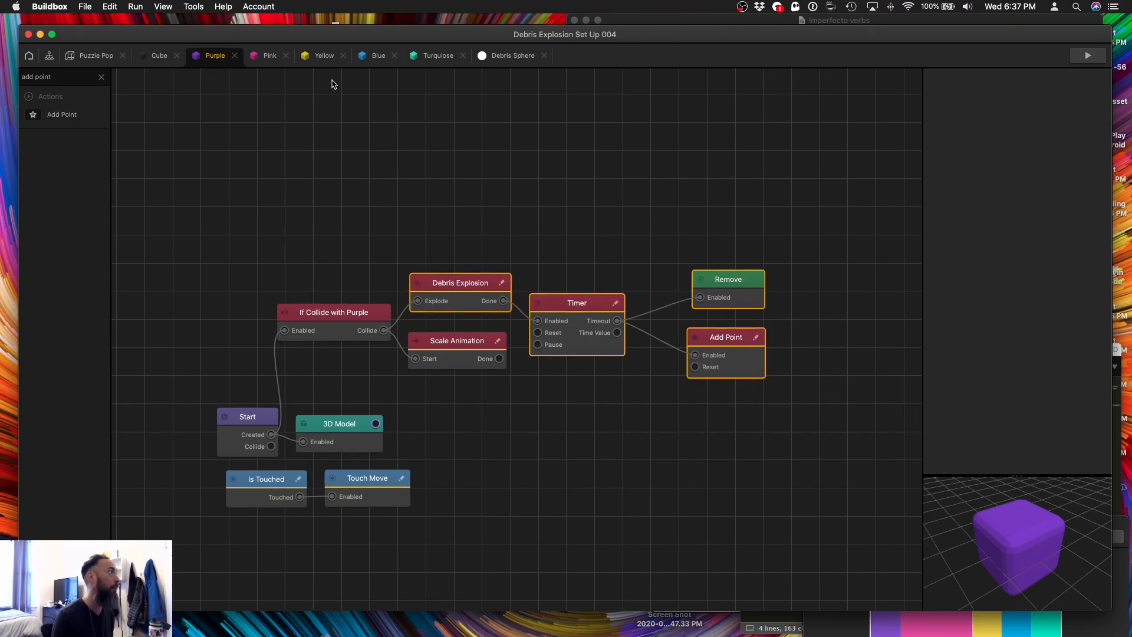
In the Pink and Blue node graphs, place Debris Explosion above Scale Animation and trigger it directly from the collision node's Collide output.
click(268, 56)
drag(525, 290, 361, 260)
drag(567, 276, 445, 214)
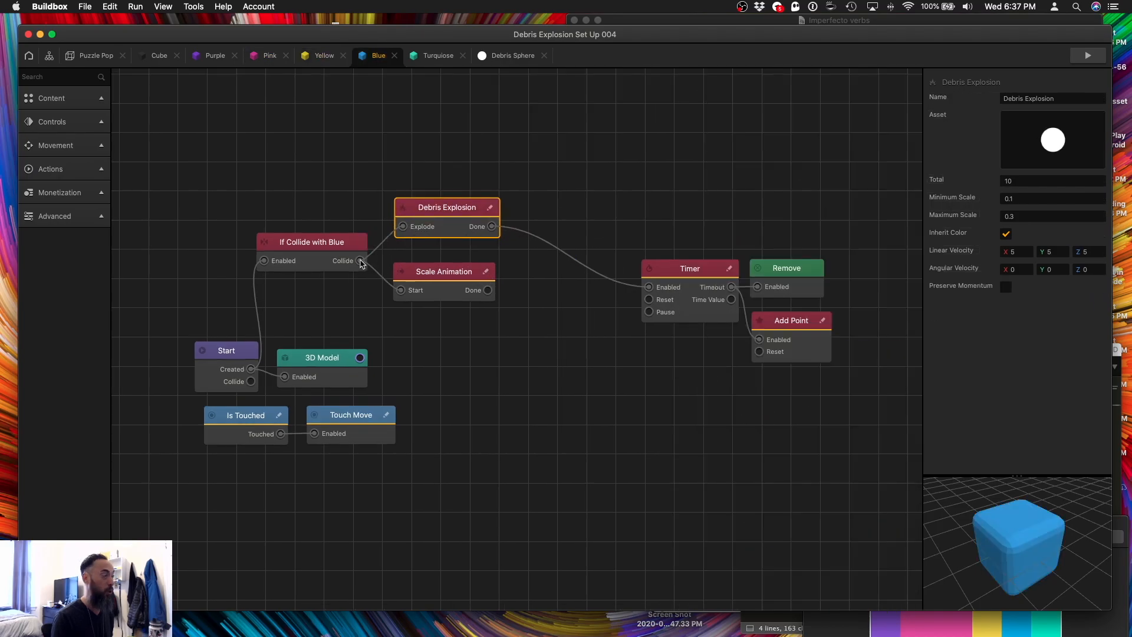
drag(361, 260, 403, 226)
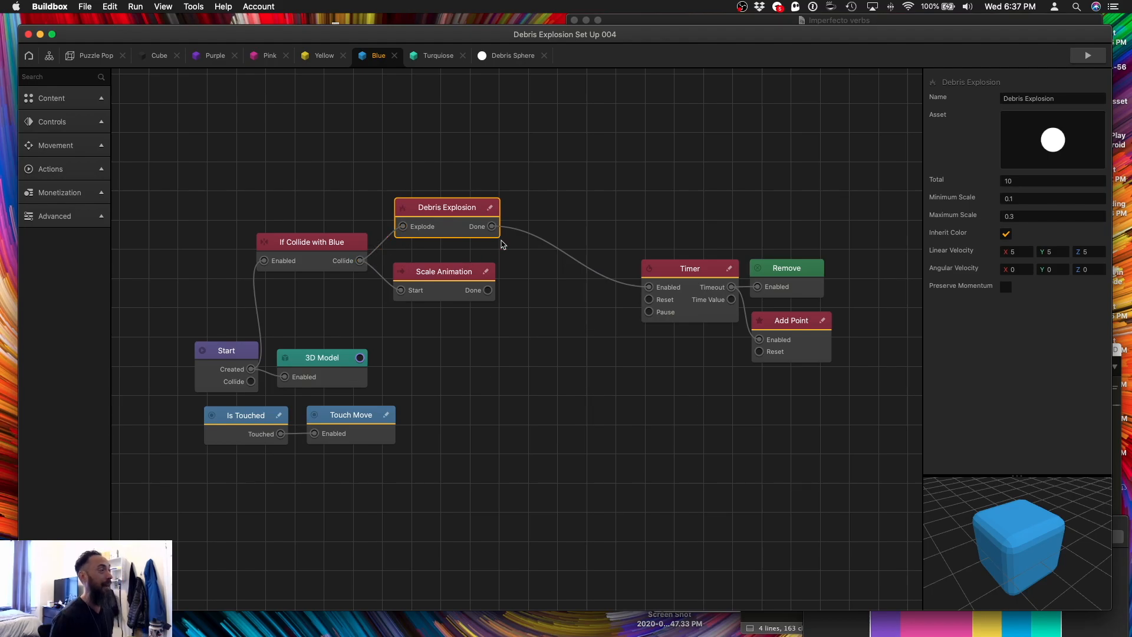
In the Turquoise node graph, place Debris Explosion above Scale Animation and connect its Explode input to If Collide with Turquiose's Collide output.
click(443, 57)
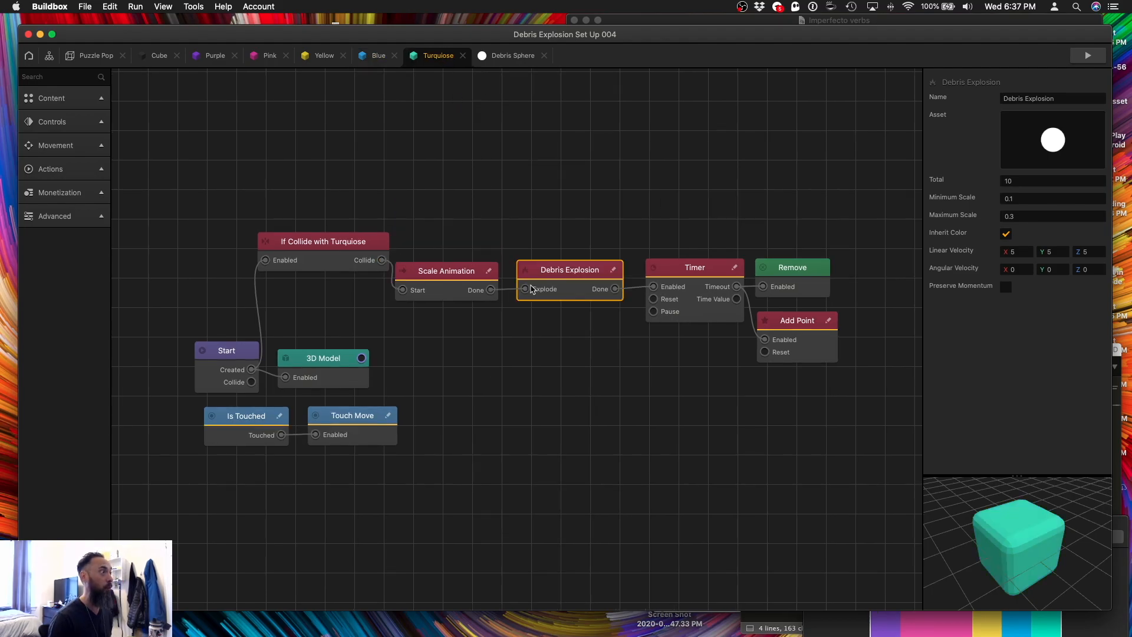
drag(555, 270, 441, 210)
drag(411, 227, 383, 259)
click(607, 239)
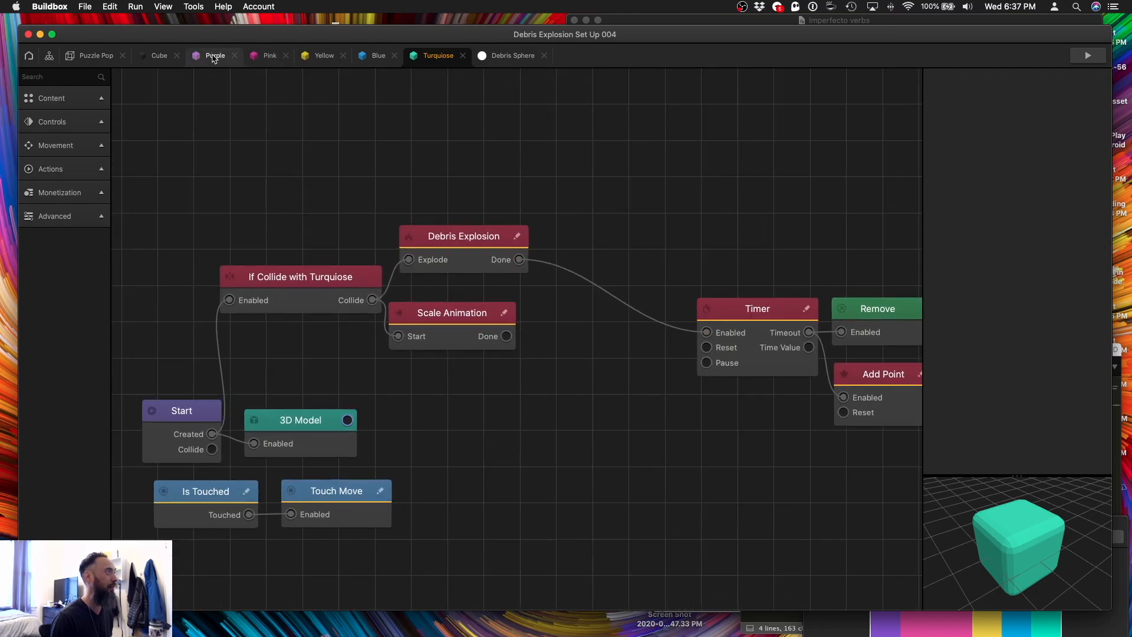
Review the Debris Explosion settings in the Purple cube's node graph and save the project.
click(214, 56)
click(658, 394)
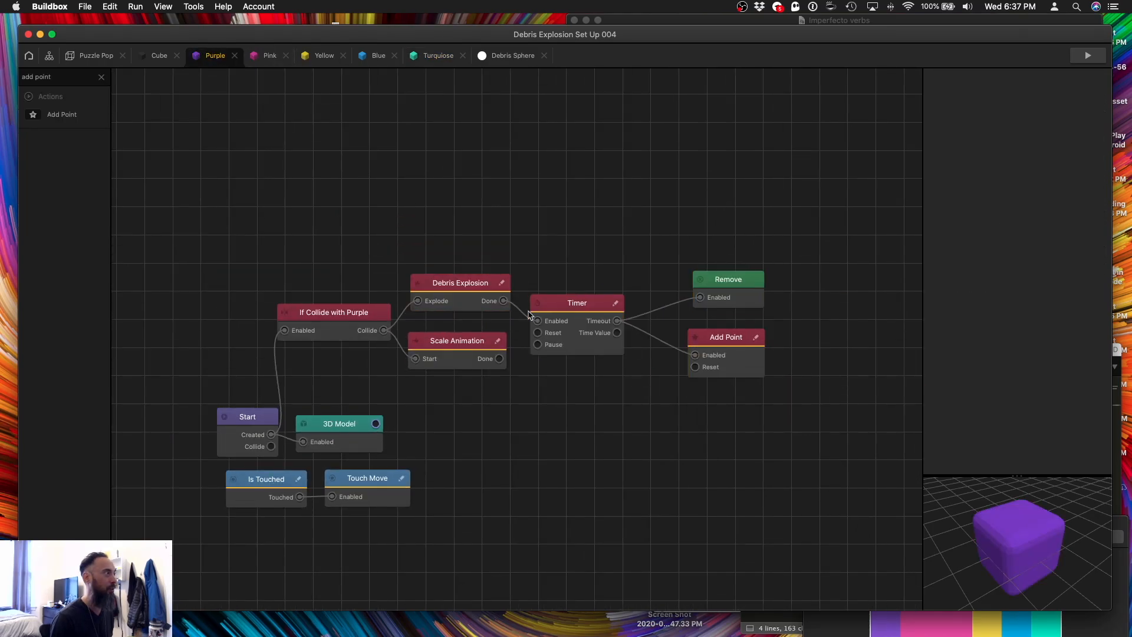
click(469, 291)
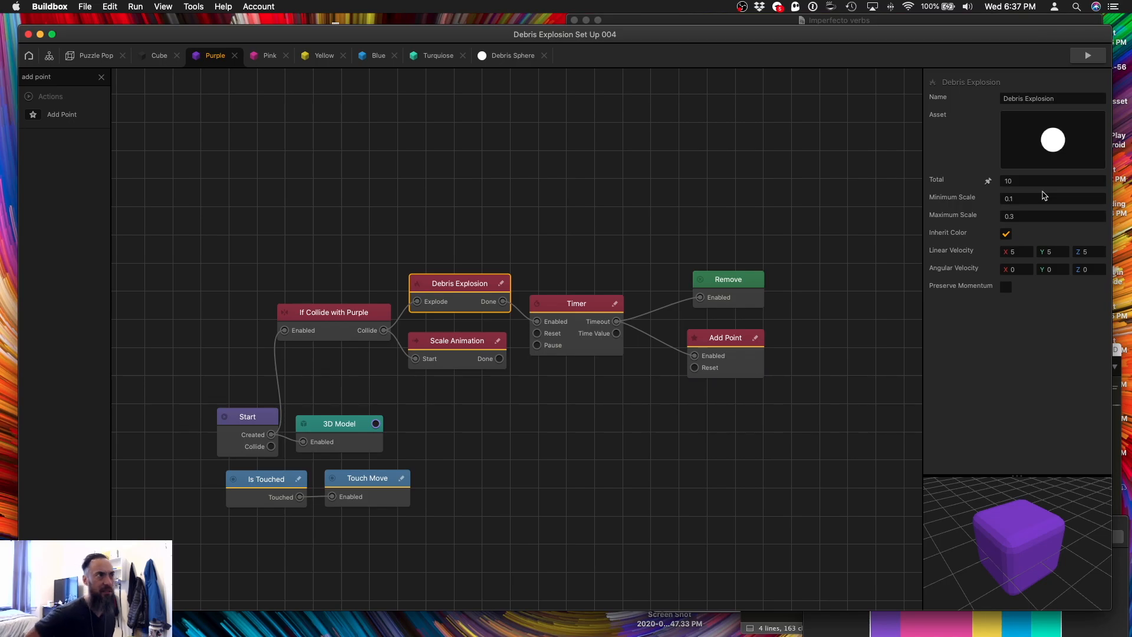
key(super+s)
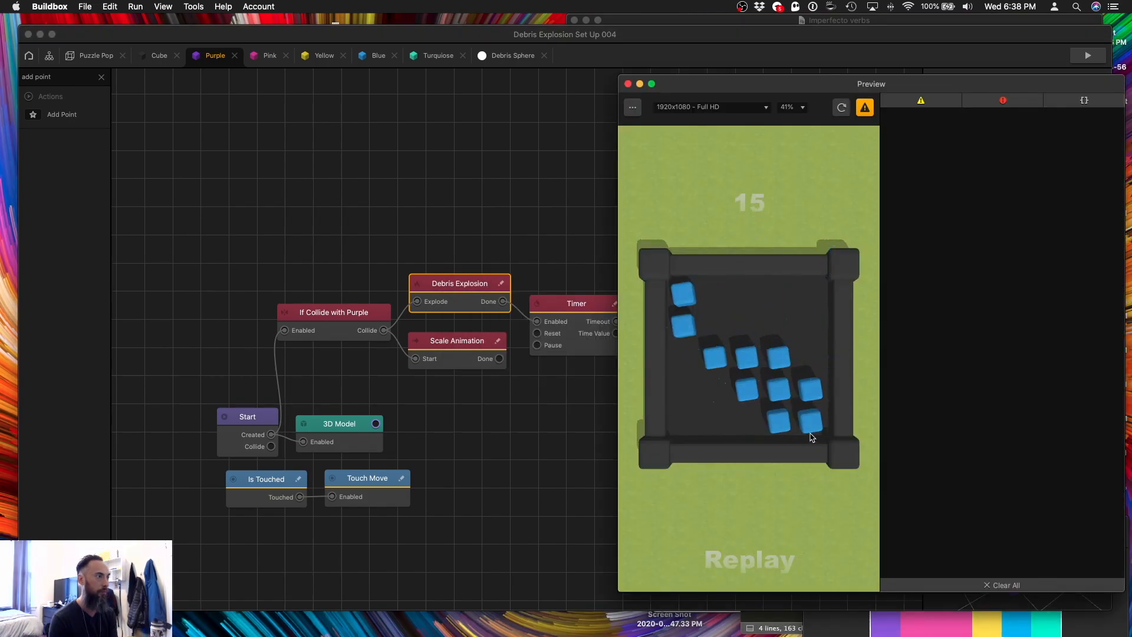
Play the level of blue cubes in the preview to test the rewired explosions.
drag(800, 419, 777, 387)
drag(681, 289, 694, 315)
drag(759, 401, 747, 360)
key(super+space)
text(pop)
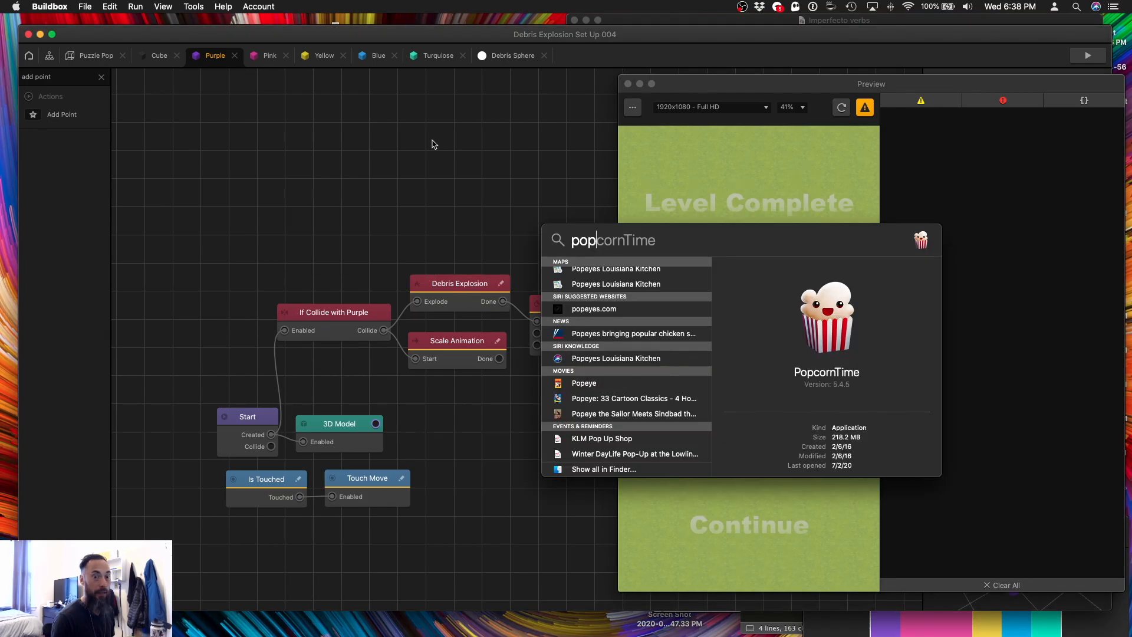
key(Escape)
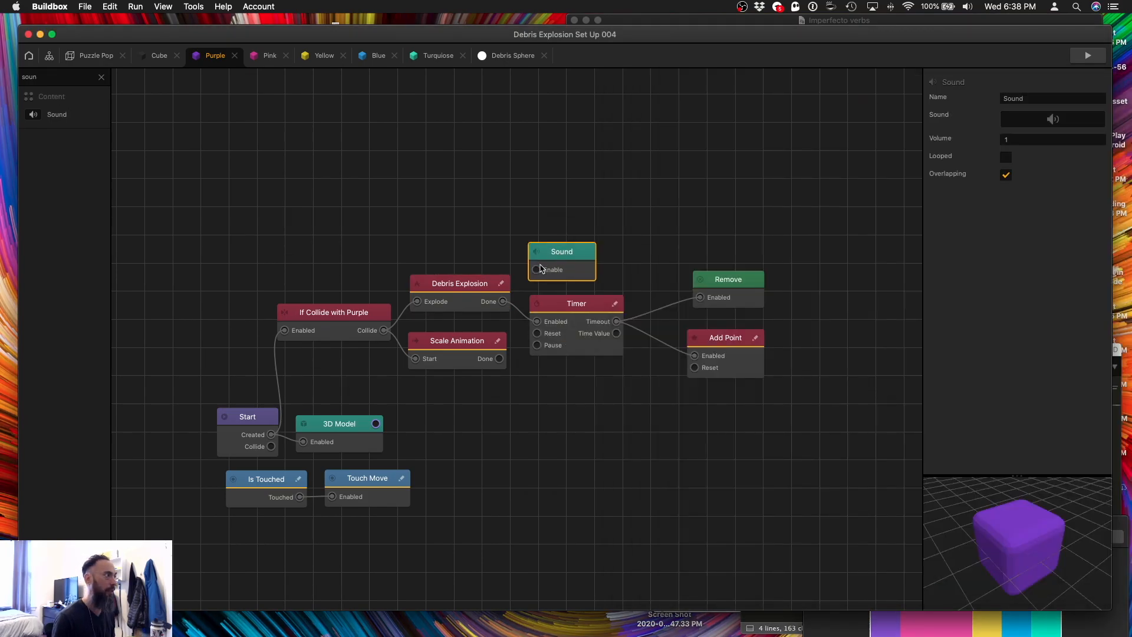
Connect the Purple cube's Sound node to Debris Explosion's Done output and assign pop1.mp3 from the SFX folder as its sound.
drag(523, 290, 502, 302)
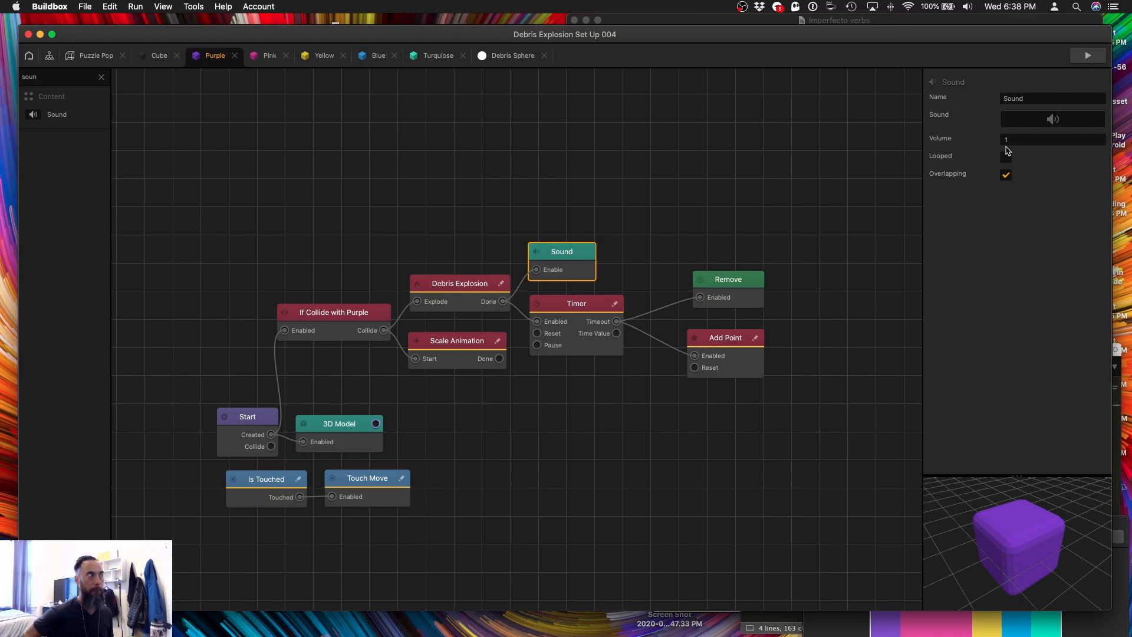
drag(798, 125, 554, 295)
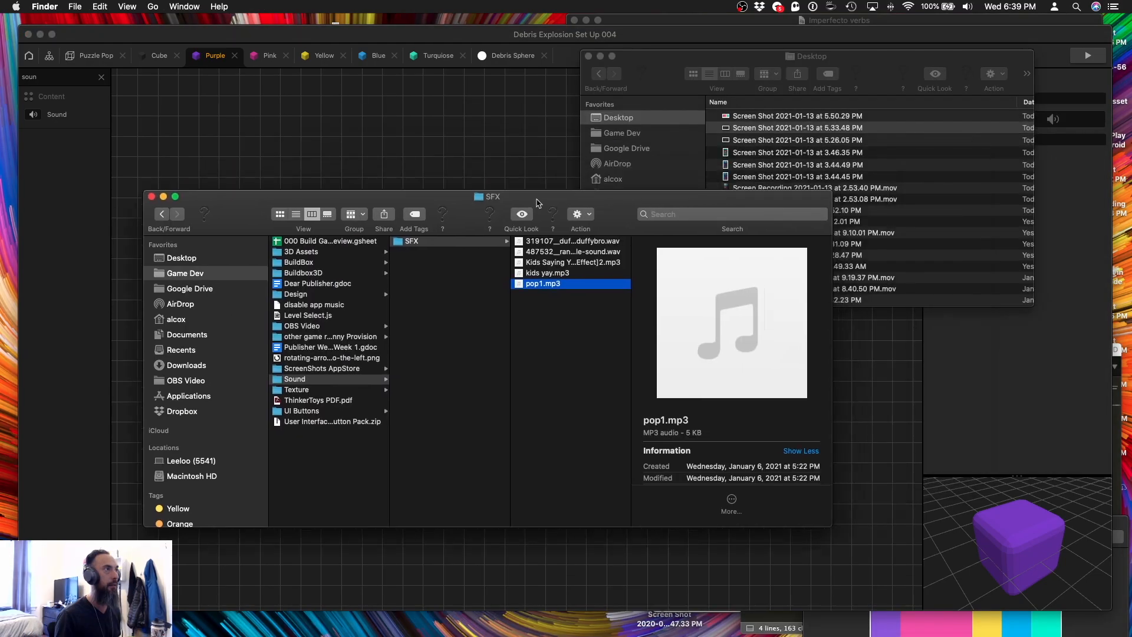
click(587, 55)
drag(553, 381, 1052, 119)
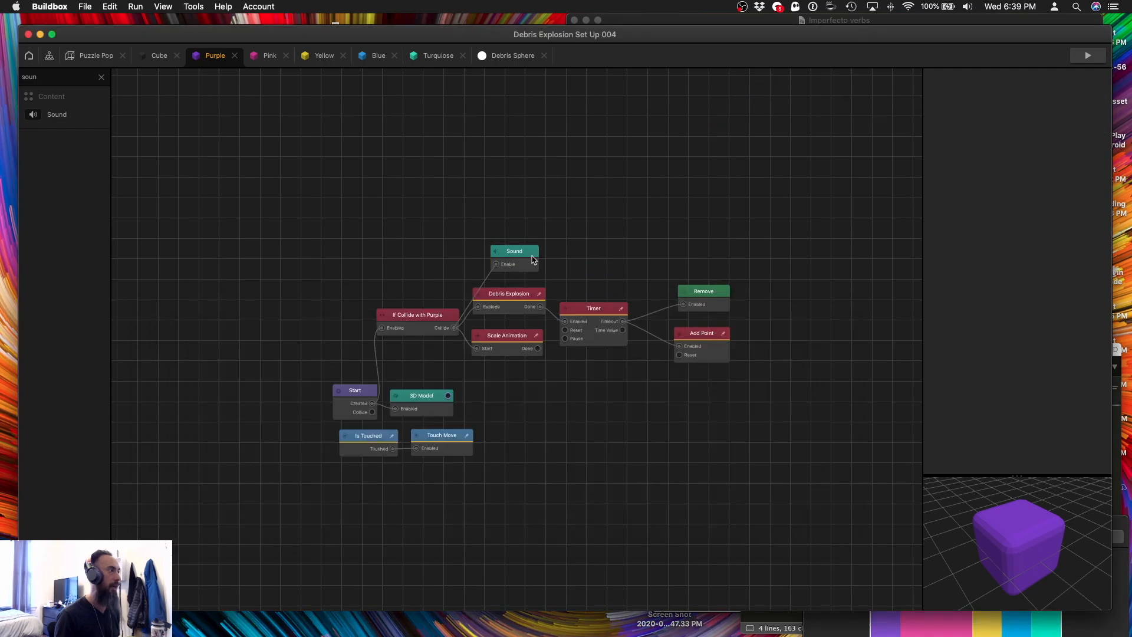
Give the other coloured cubes a Sound node triggered by their Collide output, and test-play the level in the preview.
click(267, 56)
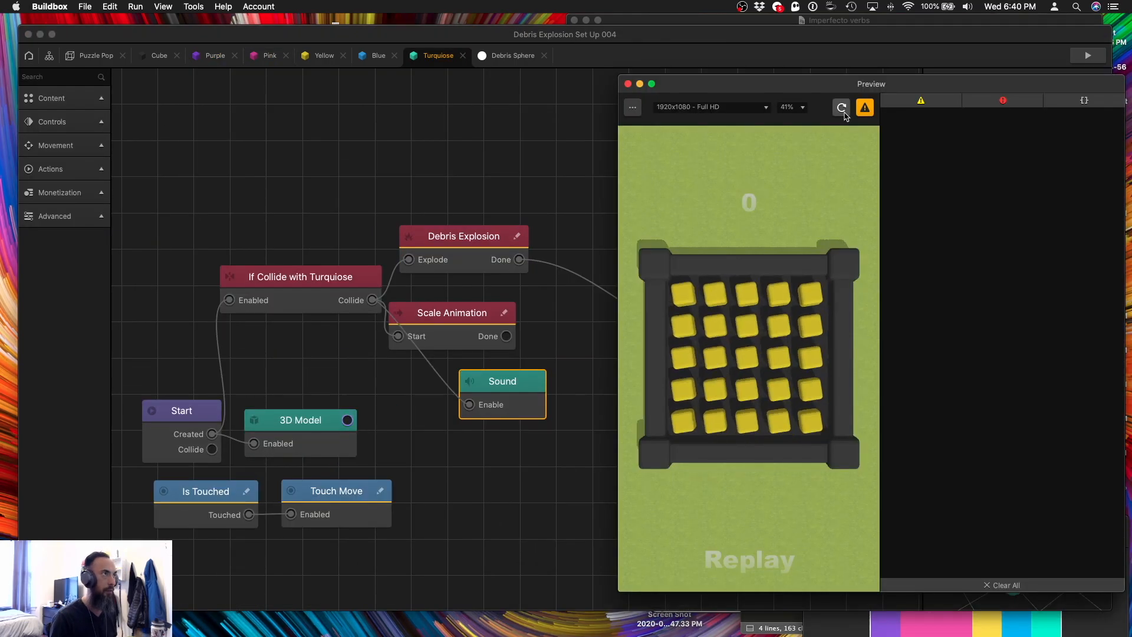
click(844, 113)
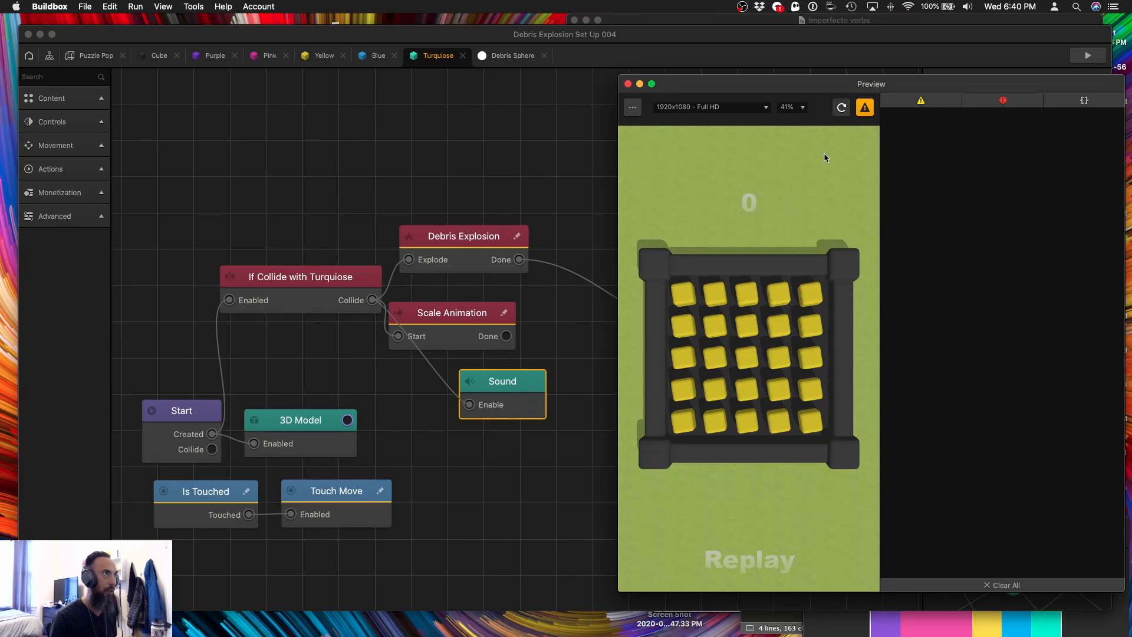
mouse_move(687, 420)
mouse_down()
mouse_move(756, 359)
mouse_move(745, 377)
mouse_move(722, 360)
mouse_move(742, 307)
mouse_move(675, 365)
mouse_move(693, 344)
mouse_move(699, 253)
mouse_up()
click(628, 83)
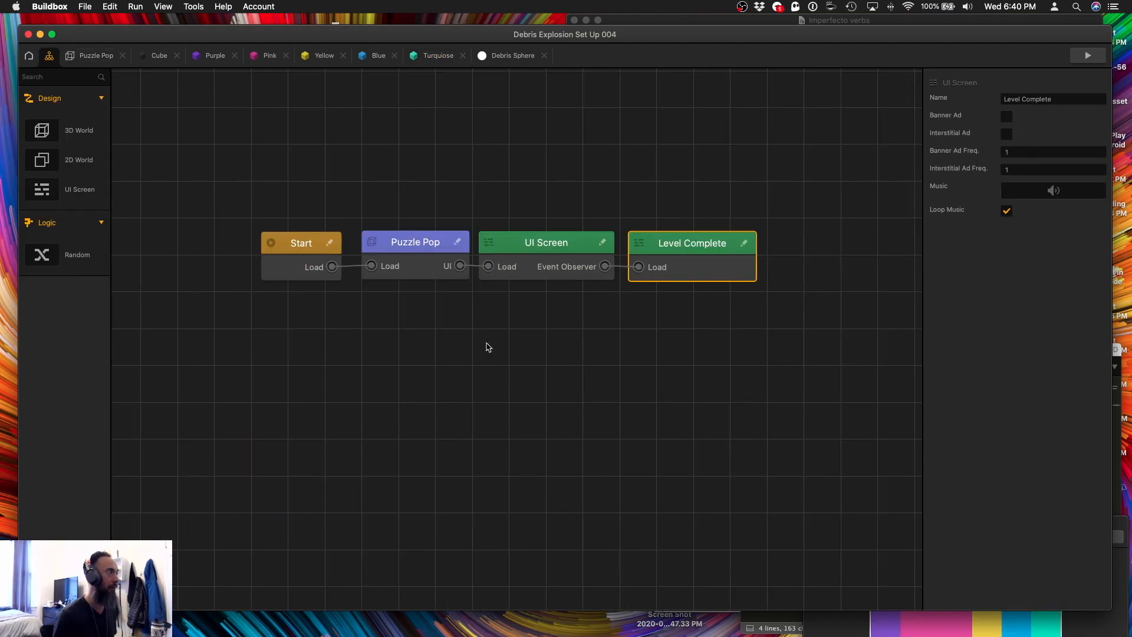
Open the Puzzle Pop world, add two cube shapes to the asset library and rename the first one Spawn Confetti.
double_click(416, 244)
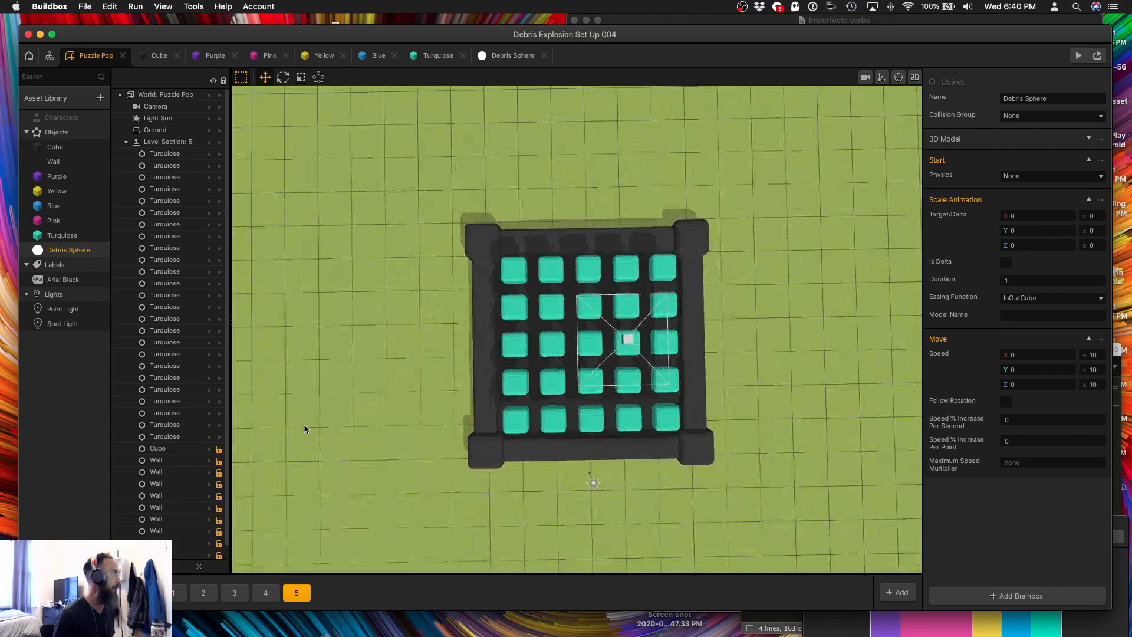
click(101, 98)
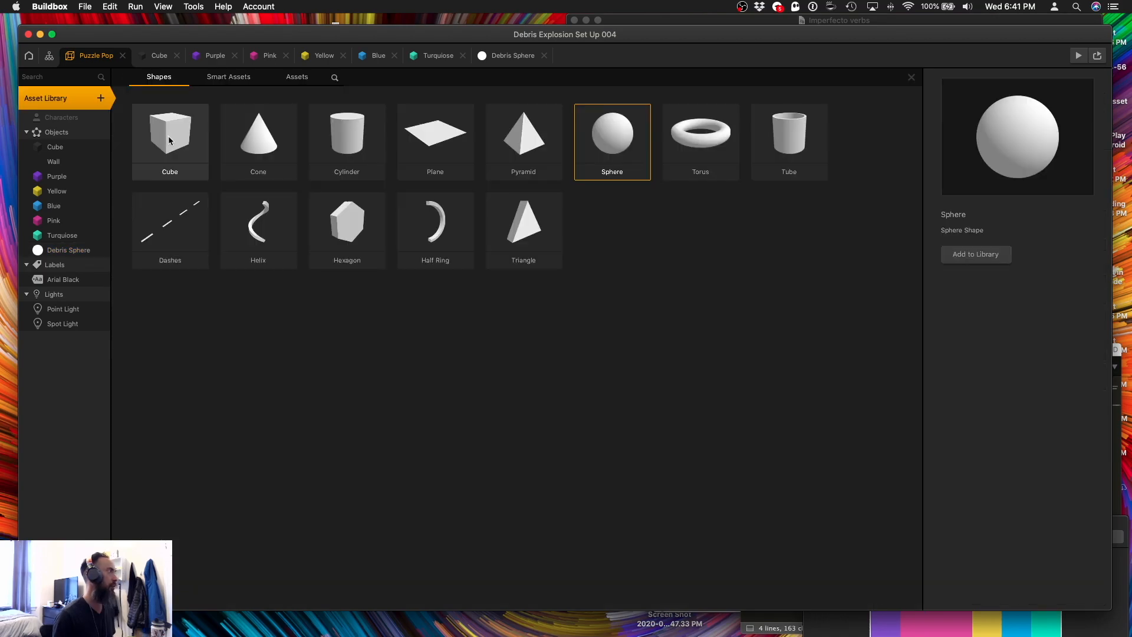
double_click(171, 135)
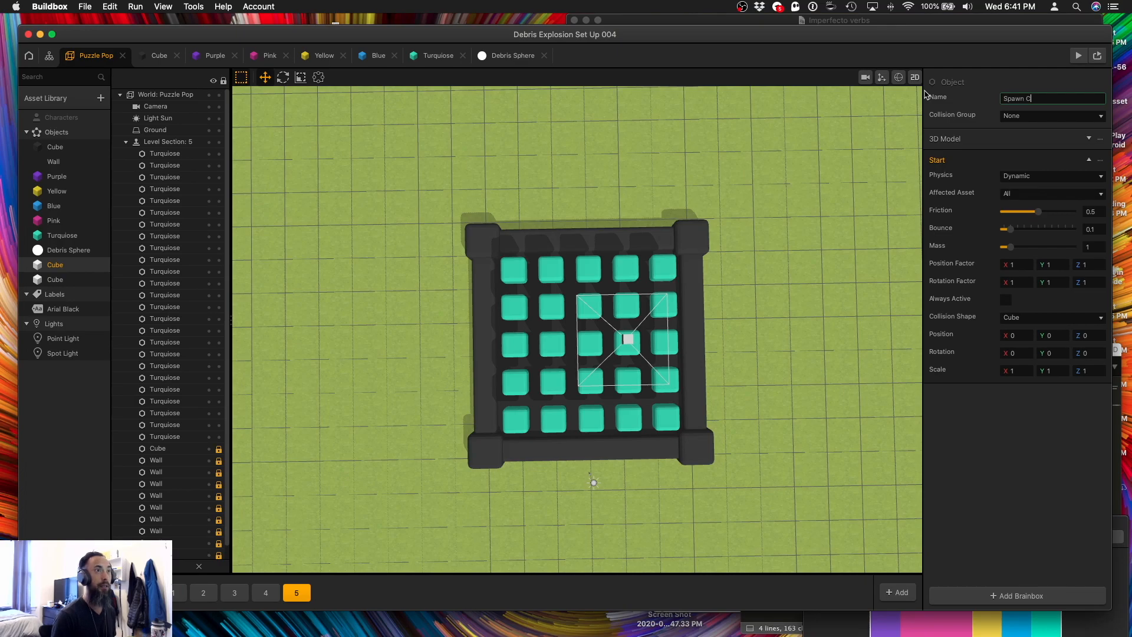
text(nfetti)
key(Return)
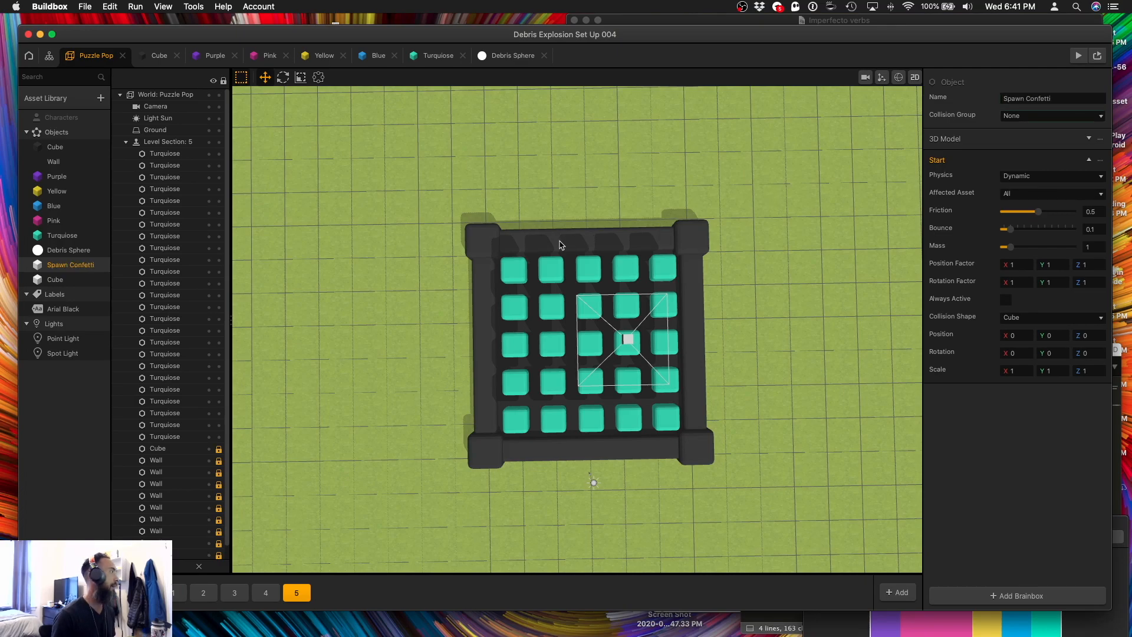
Rename the second new cube in the asset library as Confetti.
click(83, 280)
double_click(1079, 98)
text(Confetti)
key(Return)
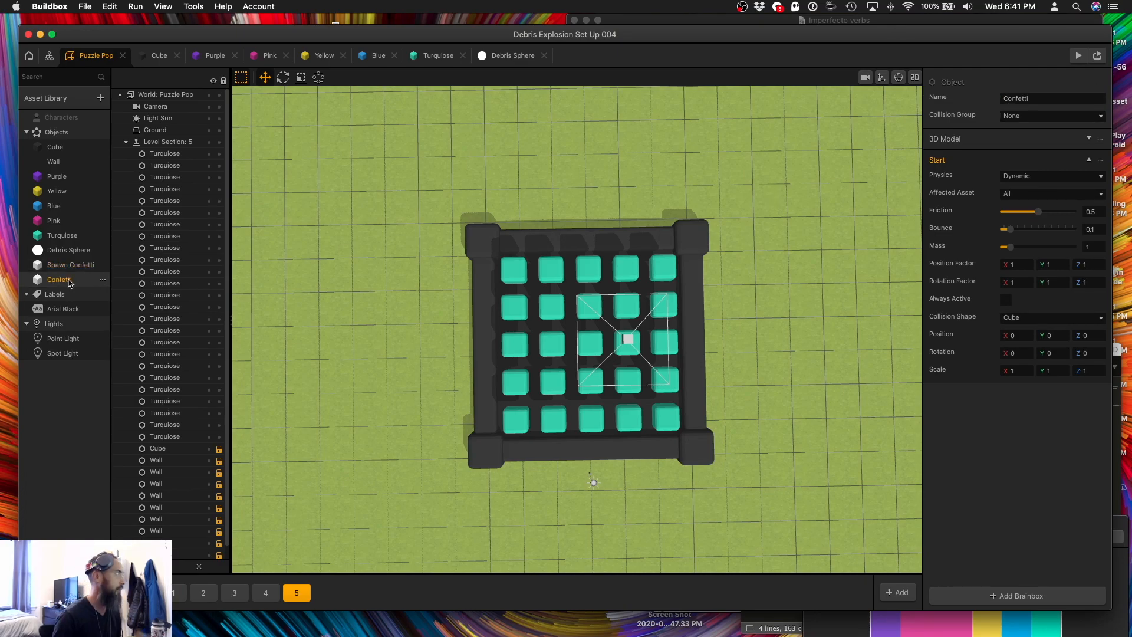
In the Confetti node graph, add a Random 5 node fed by Start's Created output, plus a Color Animation node.
double_click(69, 279)
click(387, 419)
drag(387, 418, 409, 428)
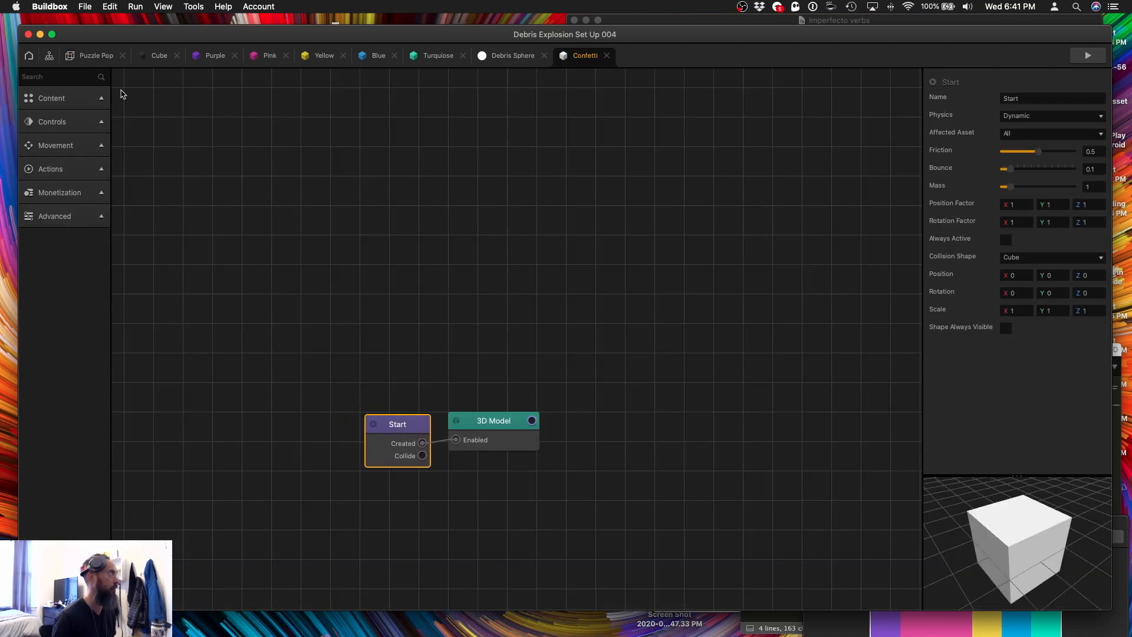
text(random)
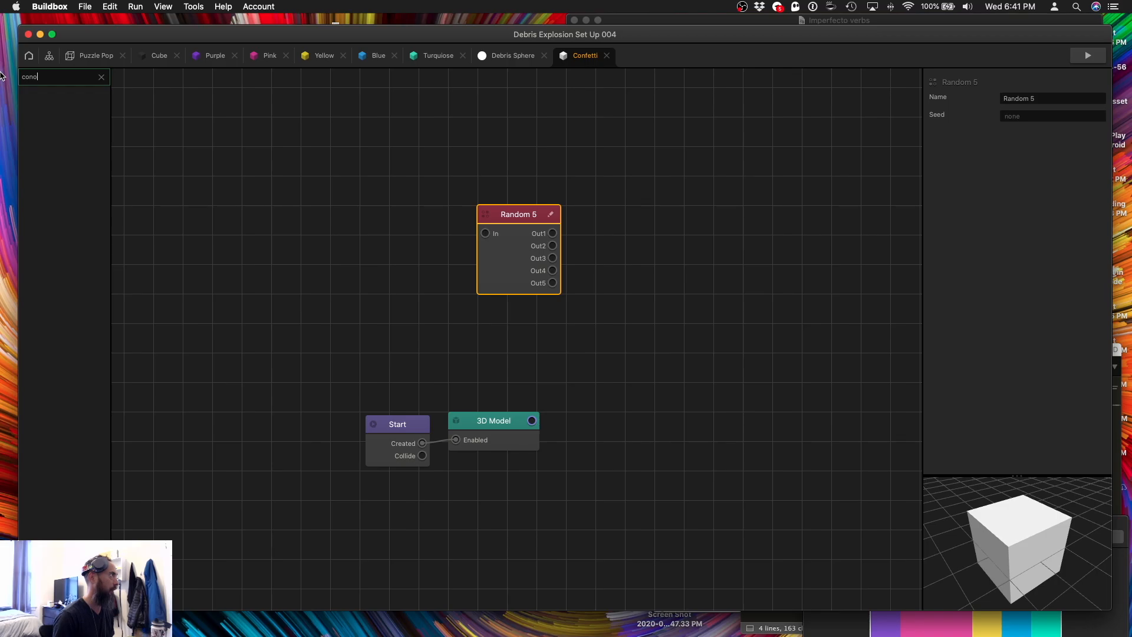
key(BackSpace)
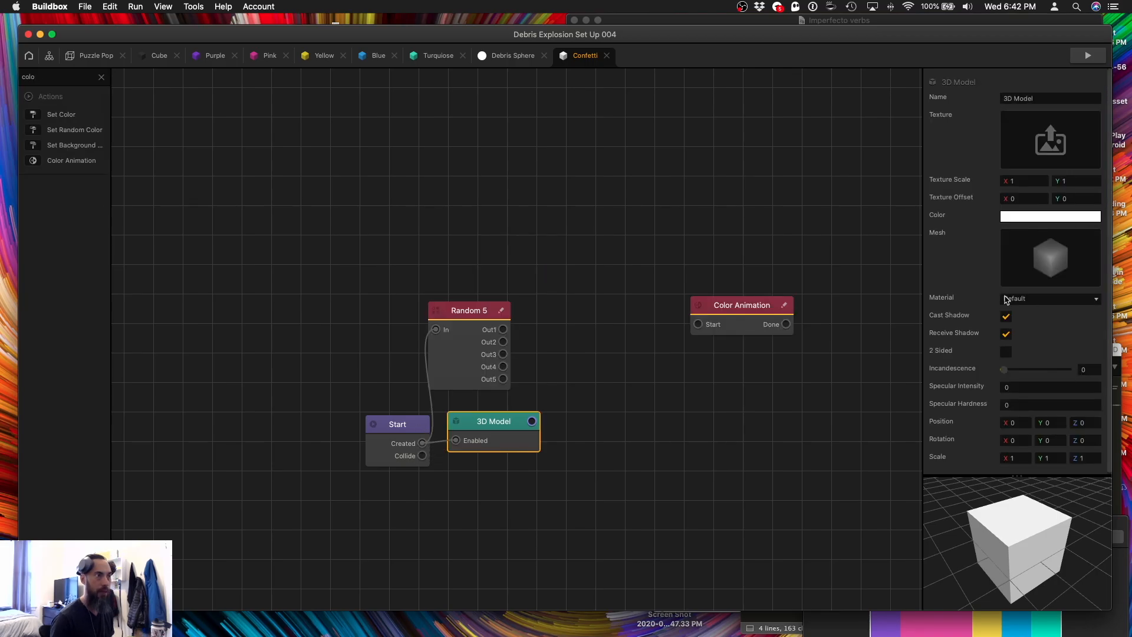
Set the Confetti 3D model's material to Shadeless, turn off its shadows, and scale it to X 0.25 and Z 0.1.
click(1062, 296)
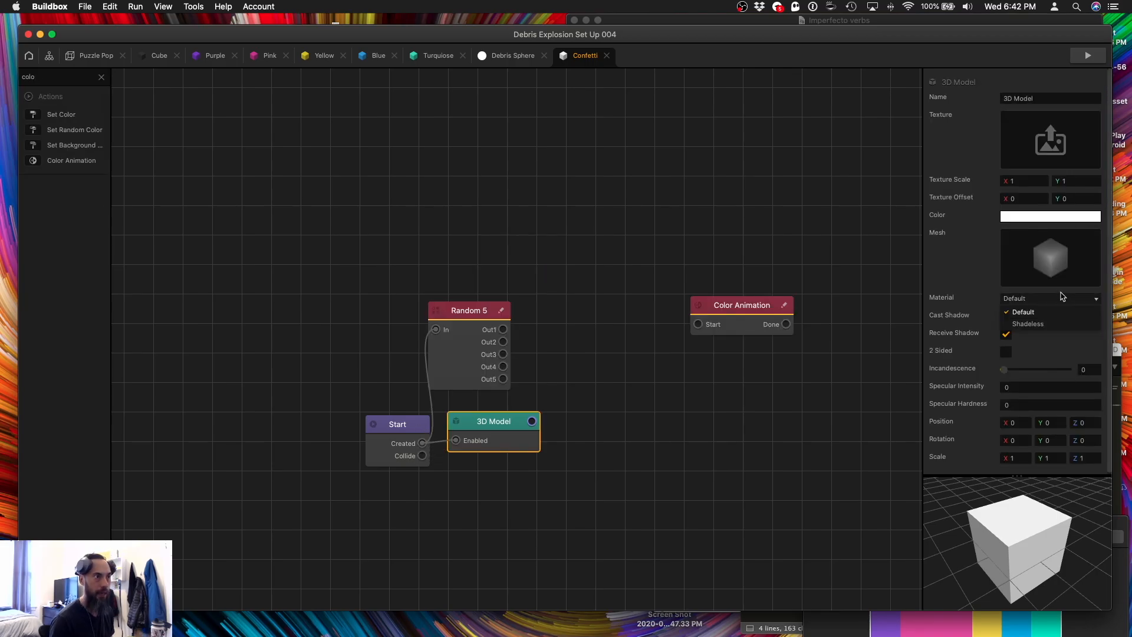
click(1061, 323)
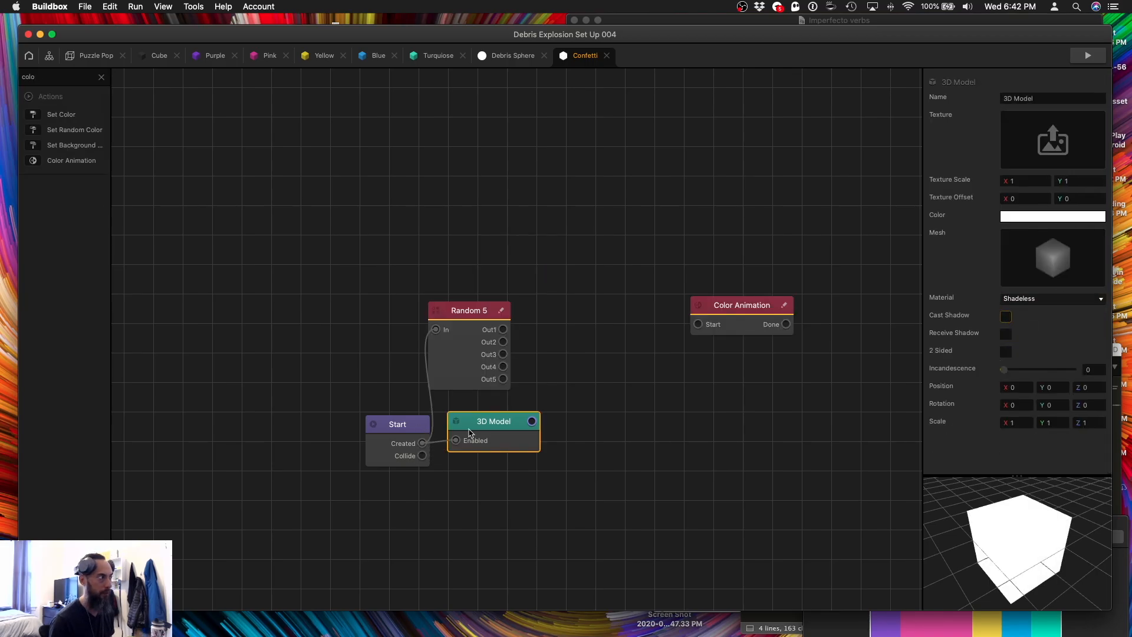
drag(473, 440, 480, 448)
click(1010, 422)
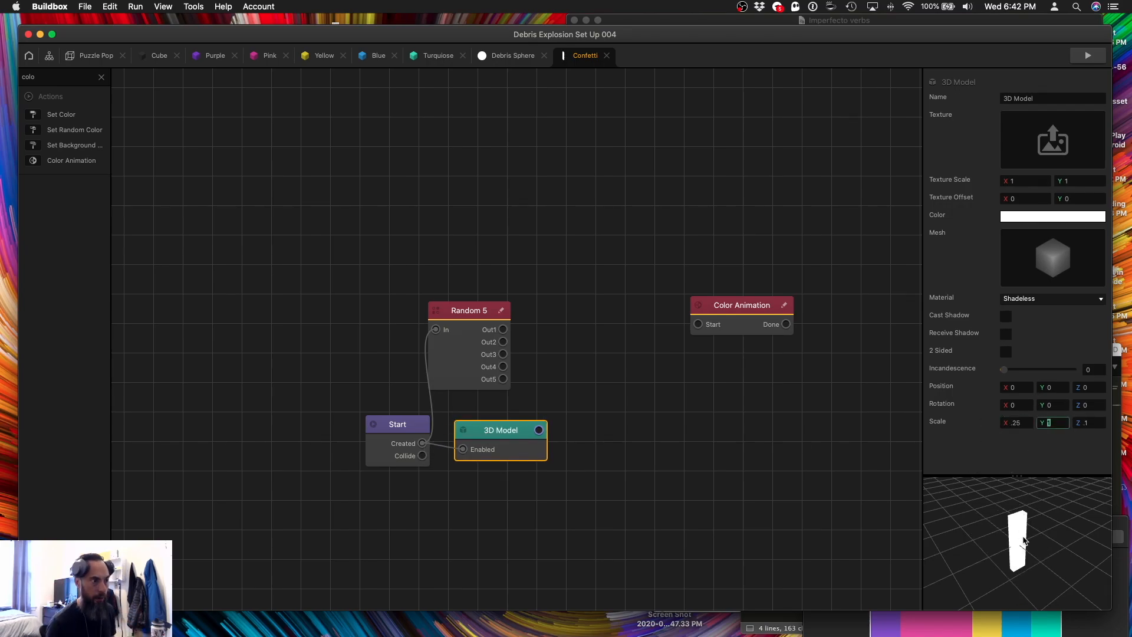
mouse_move(1024, 536)
mouse_down()
mouse_move(972, 471)
mouse_move(896, 505)
mouse_move(862, 555)
mouse_move(1037, 550)
mouse_up()
Bring the Color Animation node closer to Random 5 and set its duration to 0.1.
drag(766, 306, 595, 283)
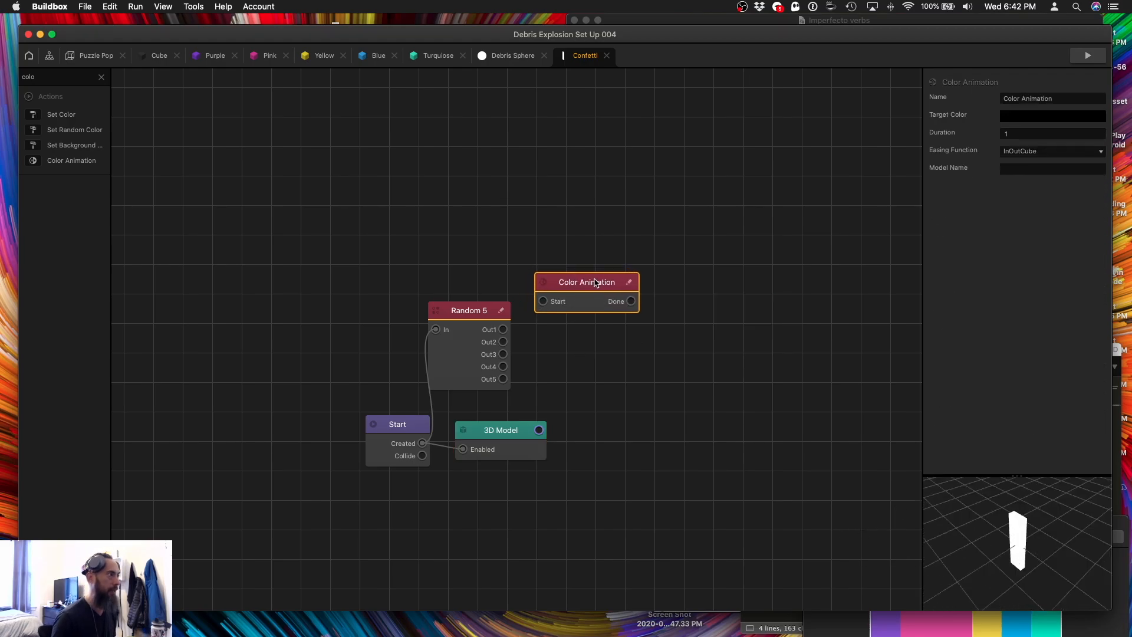
click(1020, 133)
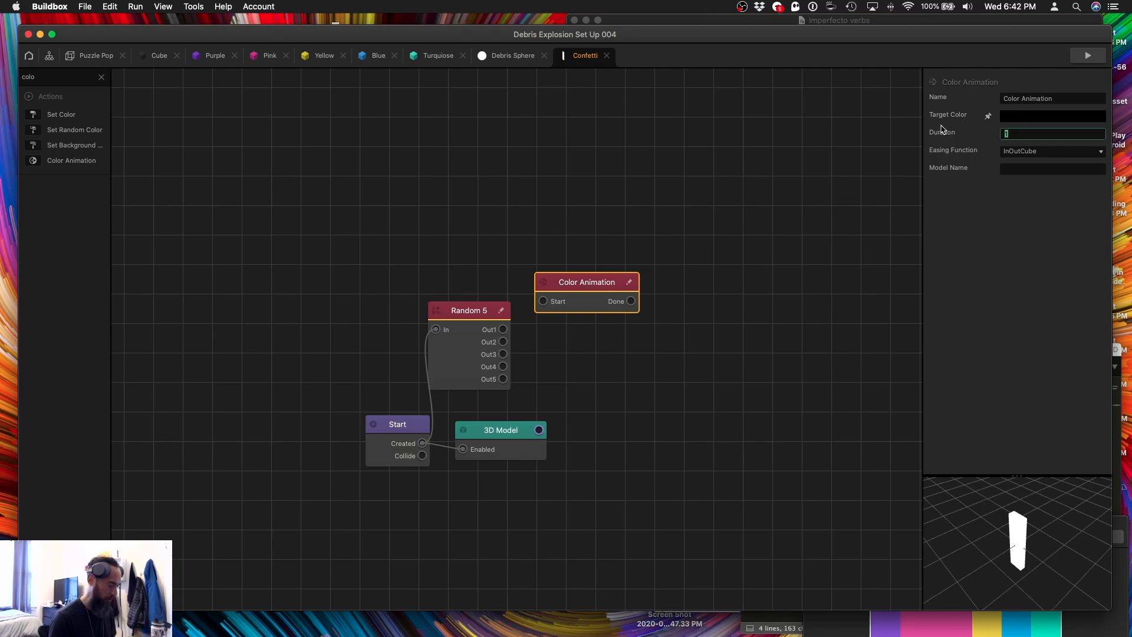
key(Return)
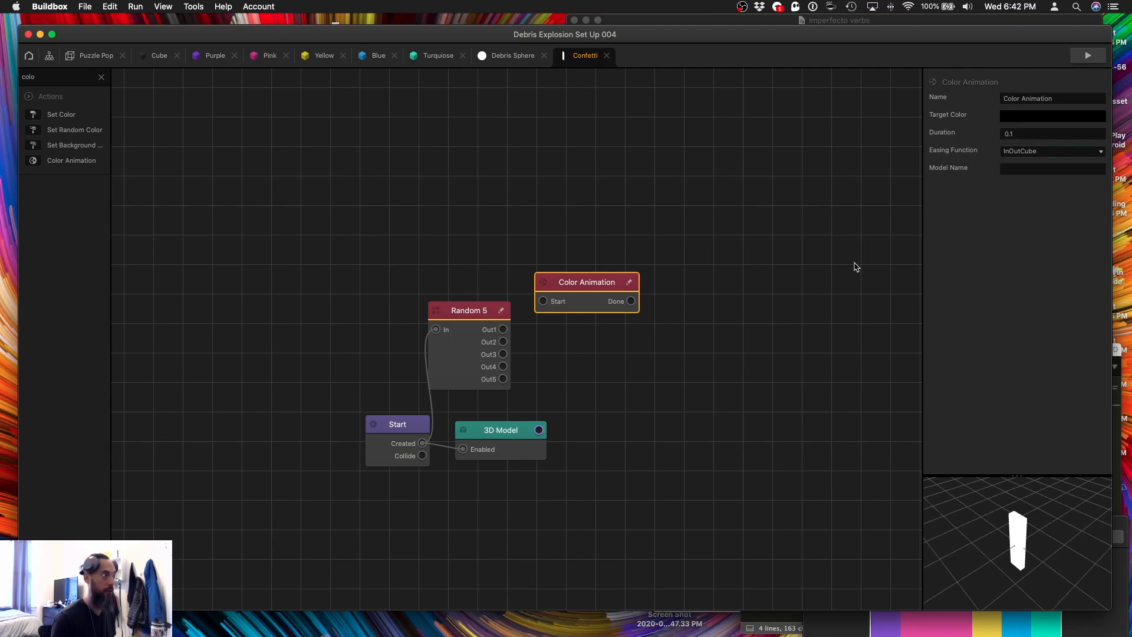
Place the Color Animation node beside Random 5 and duplicate it four times into a vertical stack of five.
click(796, 283)
drag(576, 289, 568, 377)
key(super+d)
key(super+d)
key(super+d)
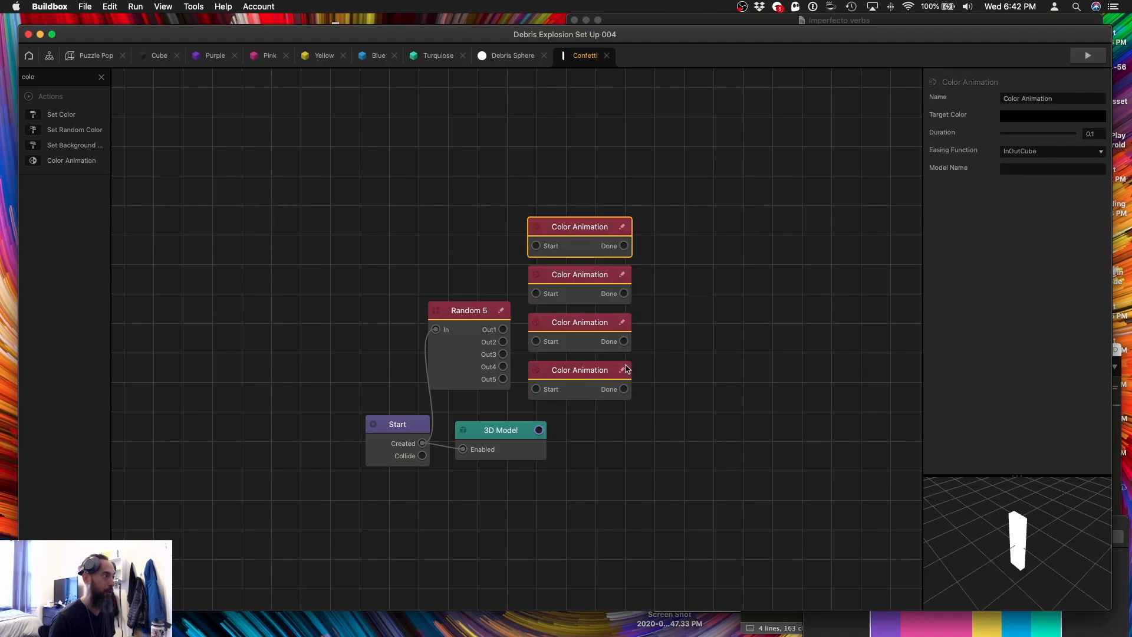
key(super+d)
Sample purple, pink and yellow from the desktop palette as target colors for the upper three Color Animation nodes.
click(1056, 115)
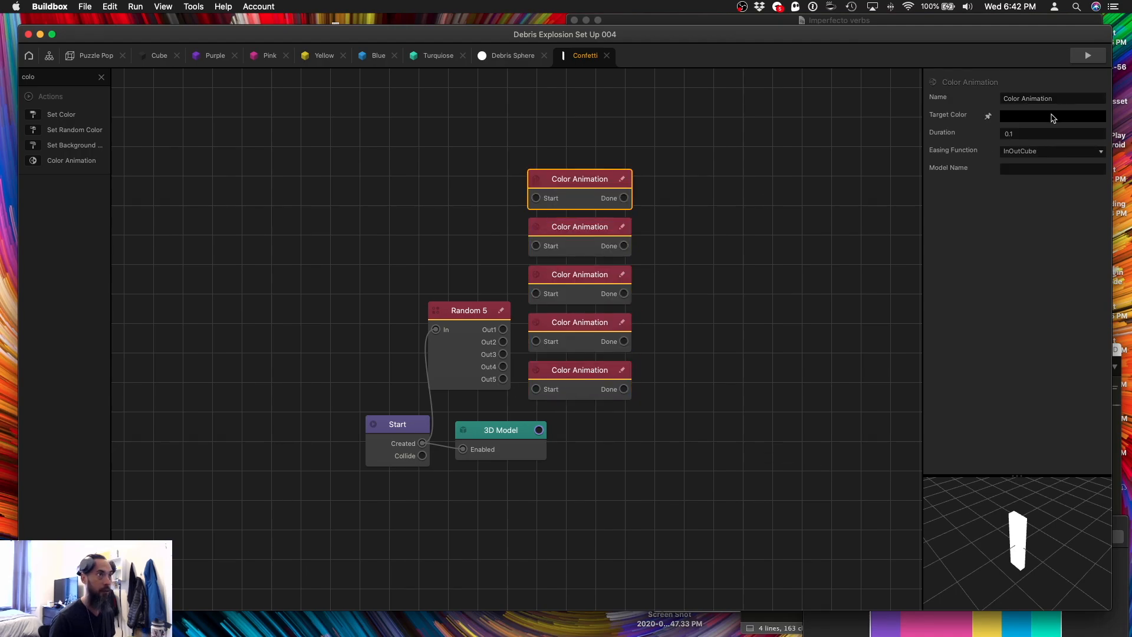
click(705, 570)
click(882, 632)
click(579, 226)
click(1052, 116)
click(706, 570)
click(930, 632)
click(579, 274)
click(705, 570)
click(986, 631)
Sample blue and turquoise from the desktop palette as target colors for the two lowest Color Animation nodes.
click(580, 322)
click(705, 570)
click(1017, 631)
click(778, 593)
click(580, 370)
click(1065, 116)
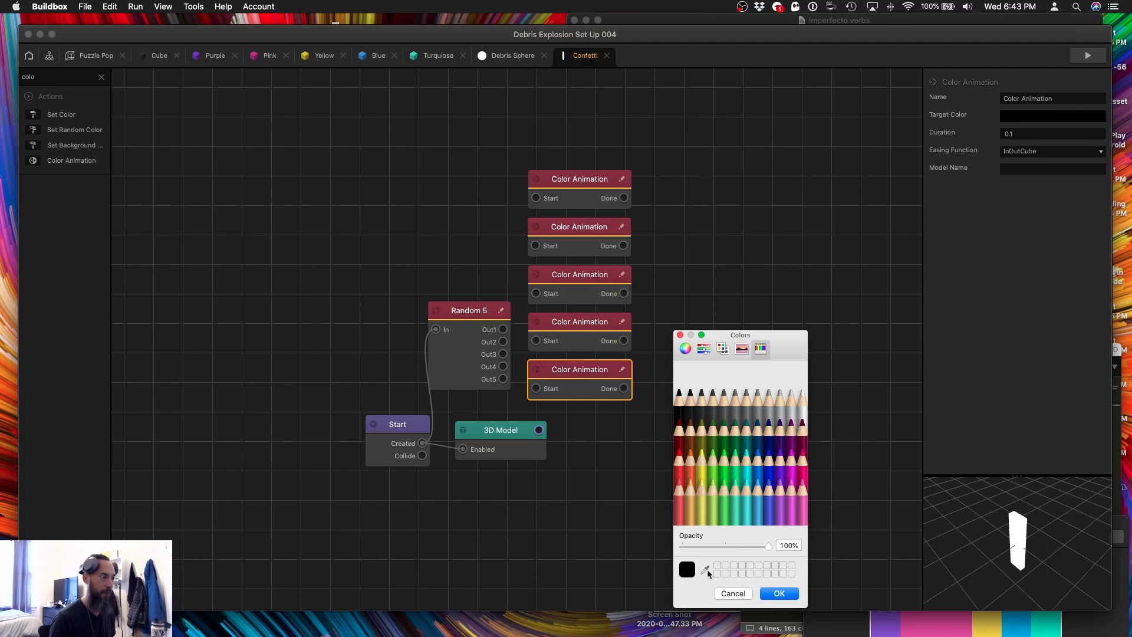
click(706, 570)
click(1041, 631)
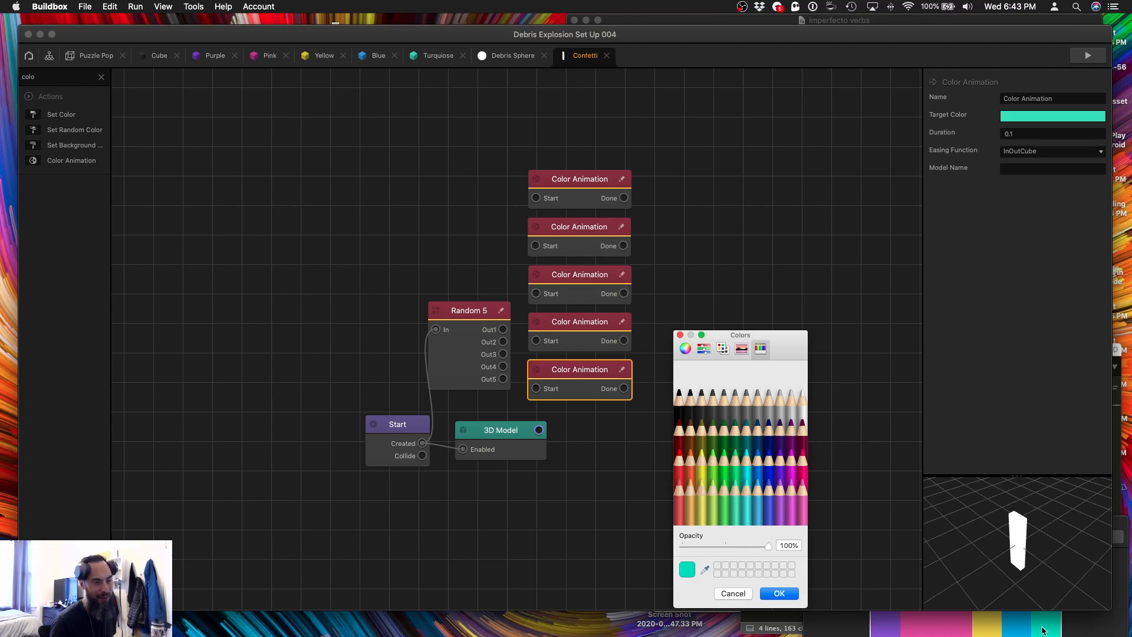
click(779, 593)
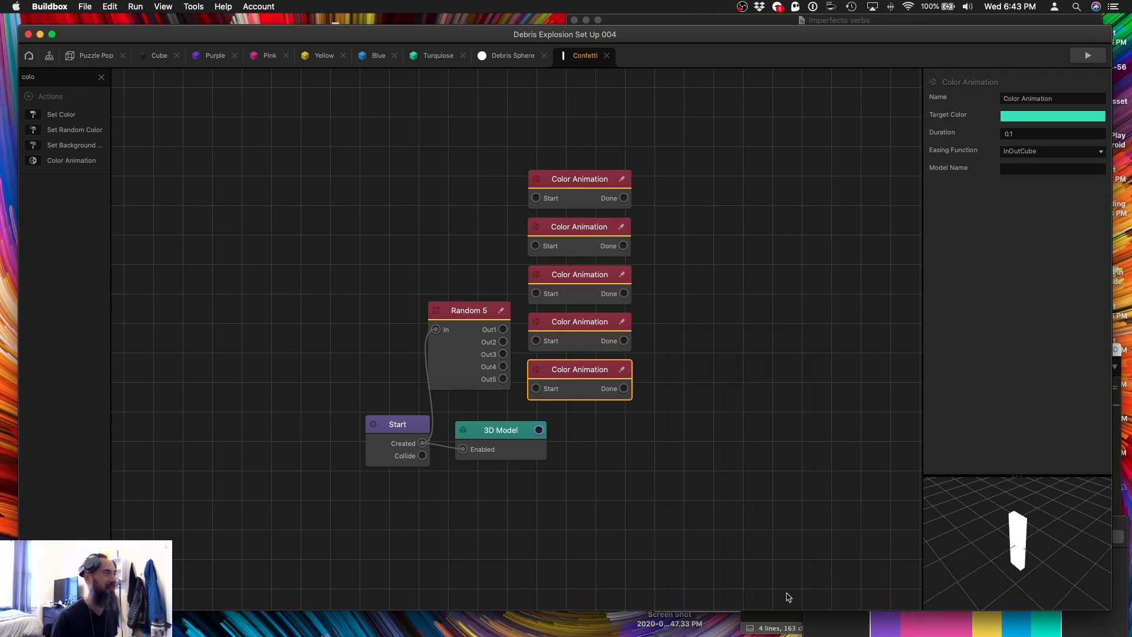
Connect Random 5's outputs Out1 to Out5, in order, to the Start inputs of the five Color Animation nodes.
drag(503, 379, 536, 340)
drag(503, 354, 536, 247)
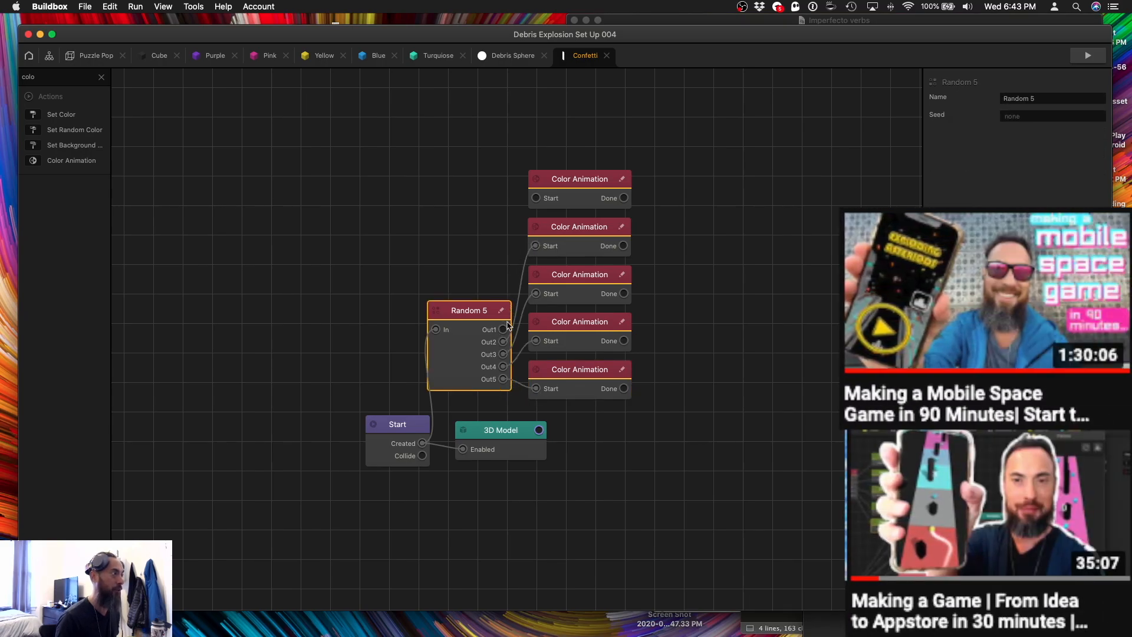
drag(503, 329, 536, 199)
Chain each Color Animation's Done output to the Start of the one below, looping the last back to the first.
drag(623, 198, 536, 246)
drag(581, 275, 536, 294)
drag(624, 293, 535, 341)
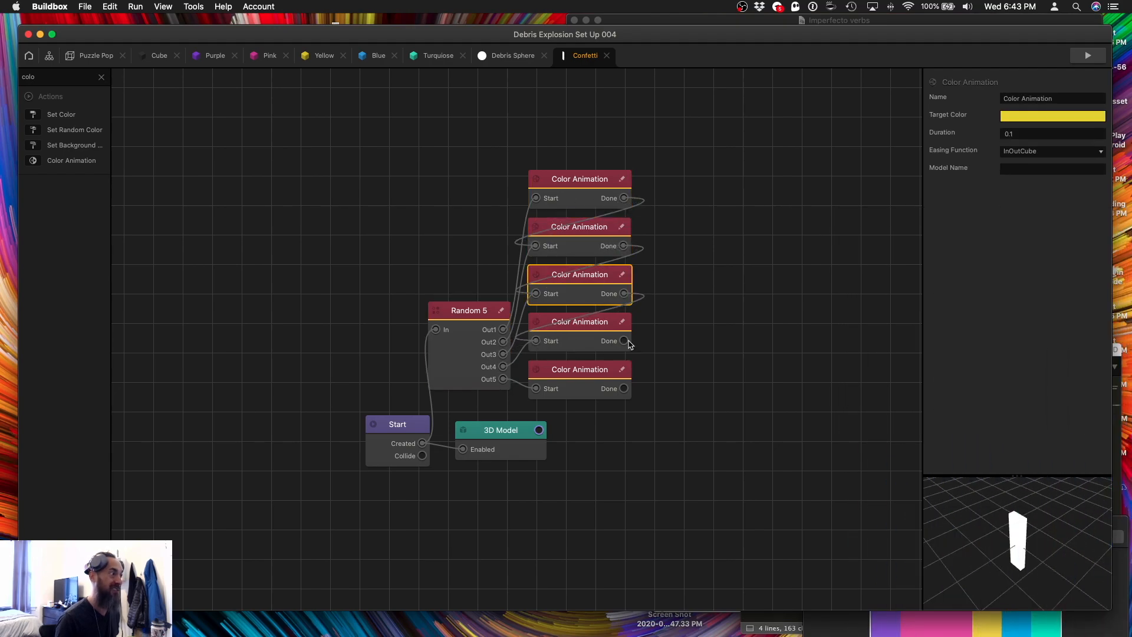
drag(624, 341, 536, 389)
drag(624, 388, 537, 202)
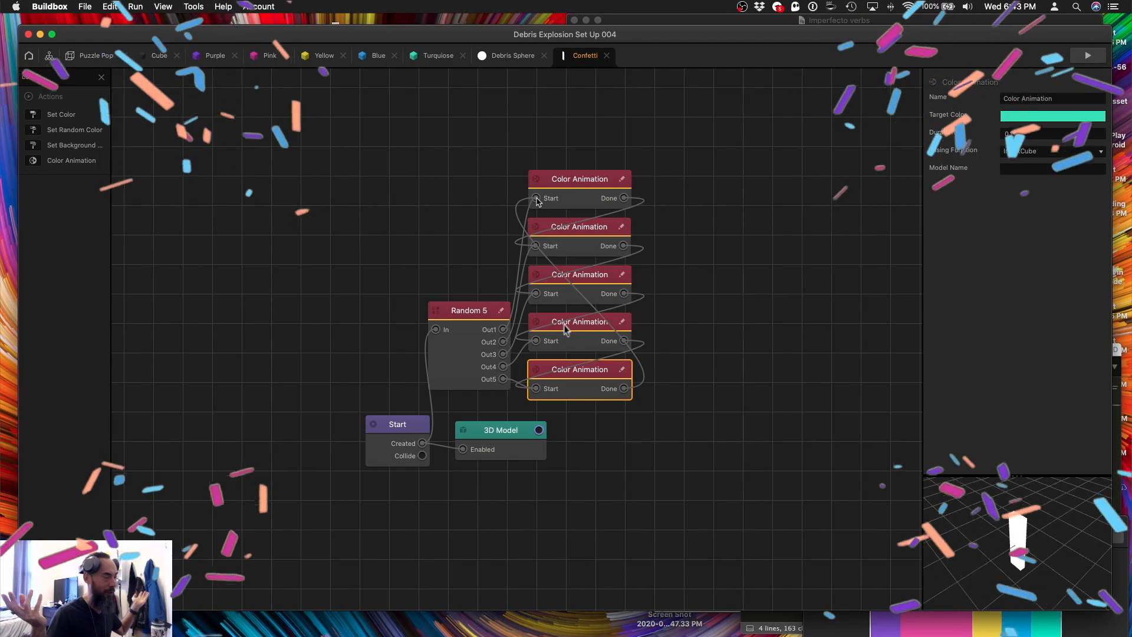
Add a Move node to the Confetti graph and enable it from Start's Created output.
double_click(91, 79)
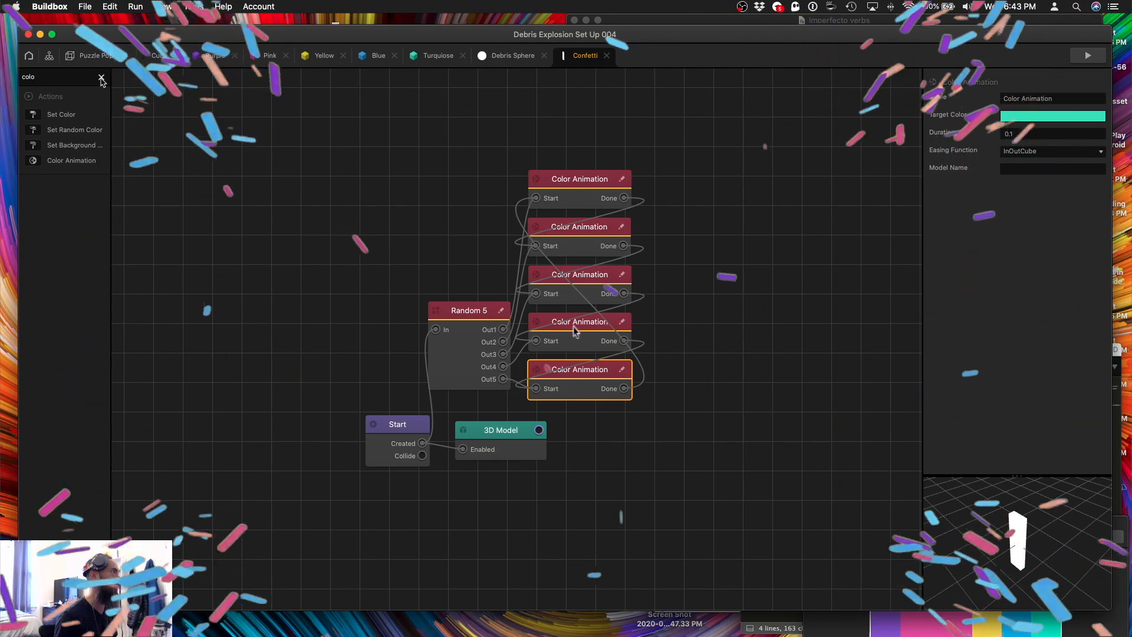
text(move)
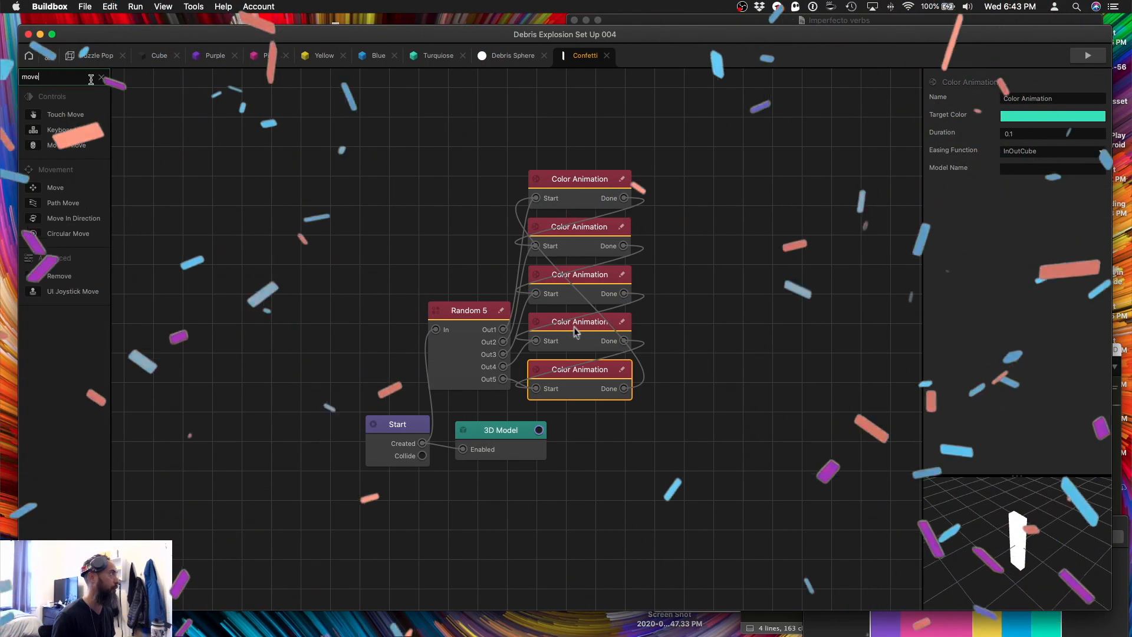
drag(56, 187, 505, 345)
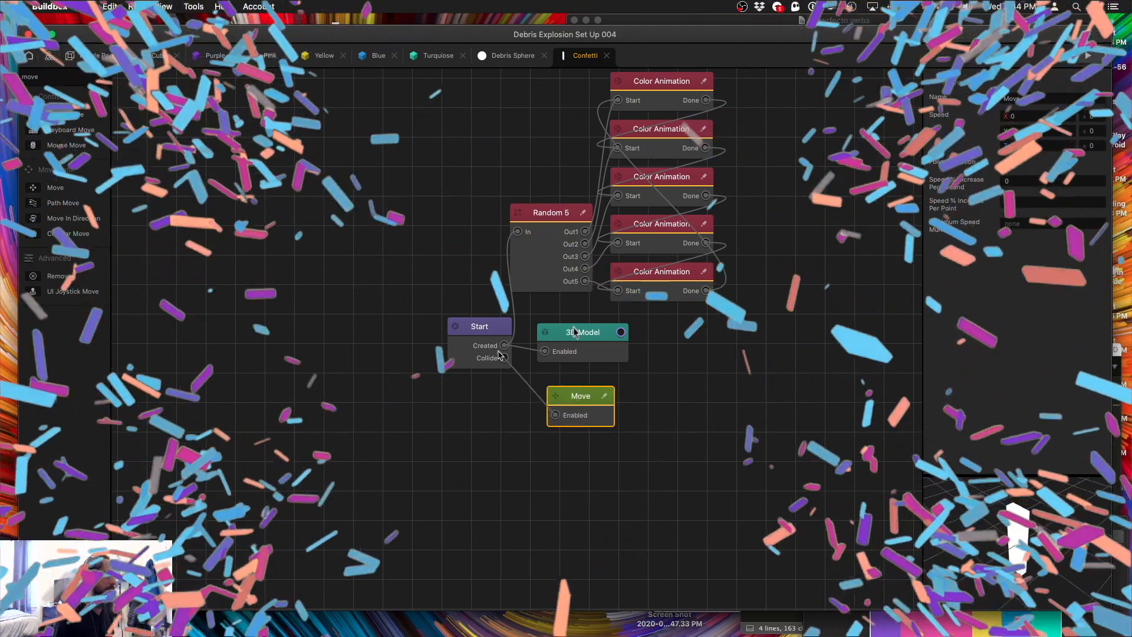
Give the Move node's X, Y and Z speeds a base of 0 with a random range of 5 each.
key(Tab)
text(5)
key(Tab)
key(Tab)
text(5)
drag(1026, 145, 982, 140)
text(0)
key(Tab)
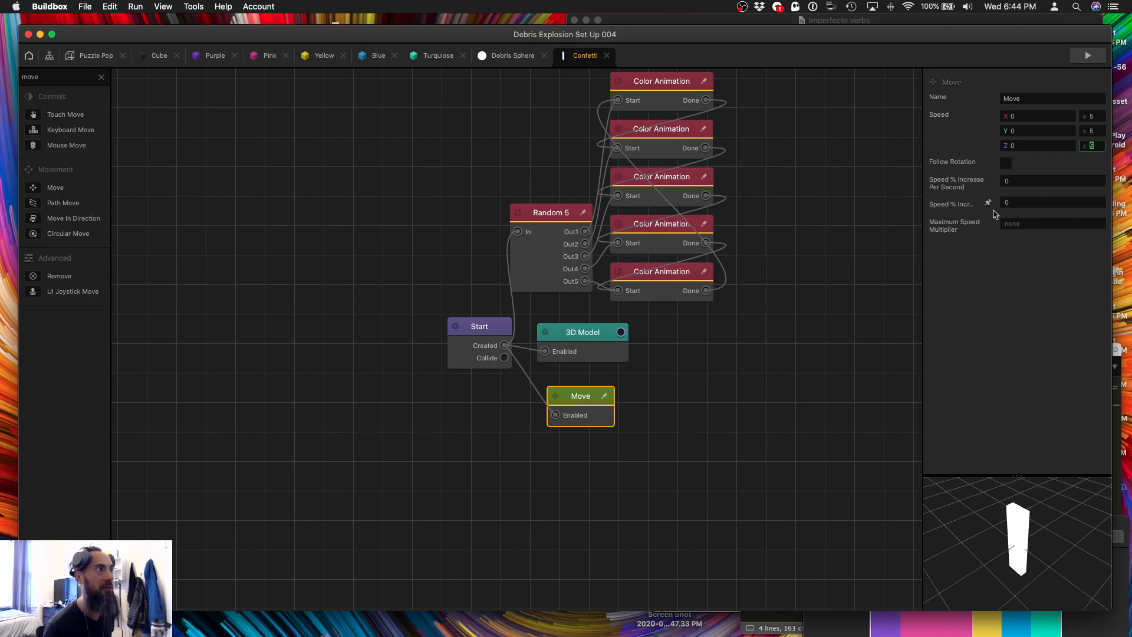
Set the Move node's Speed % Increase Per Second to 2 and save the project.
click(1015, 181)
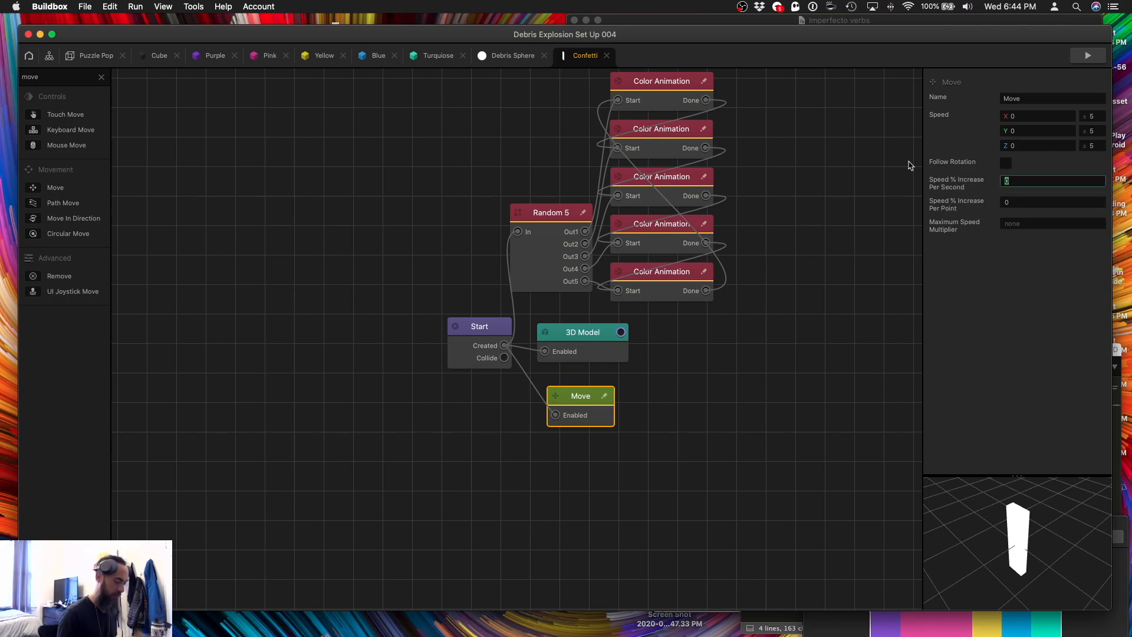
text(1)
key(Tab)
click(1032, 180)
key(Tab)
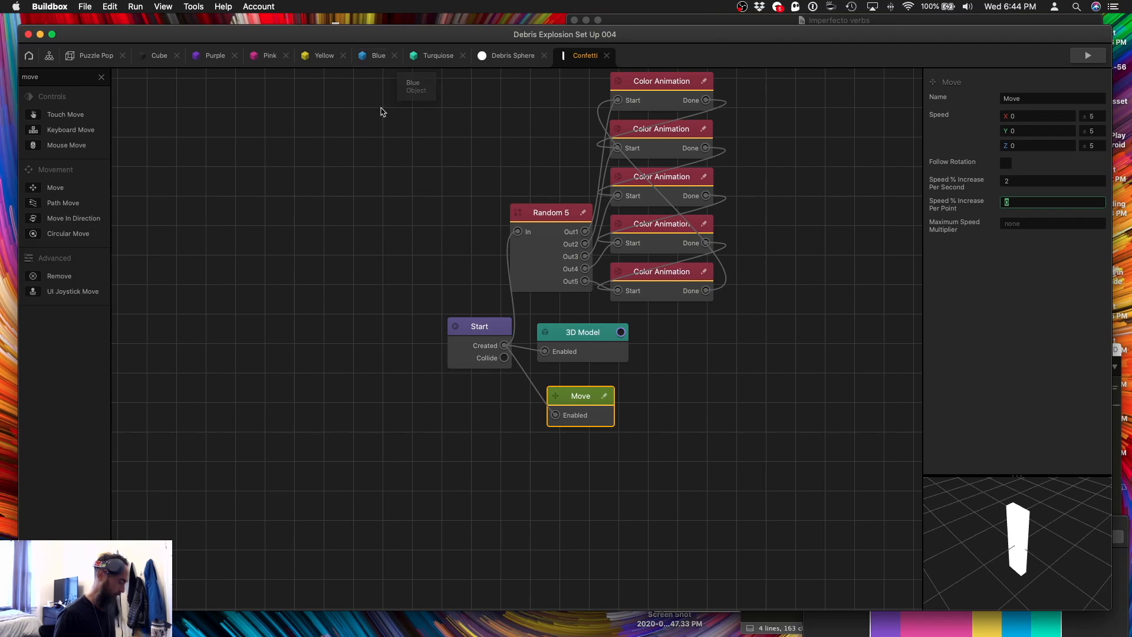
key(super+s)
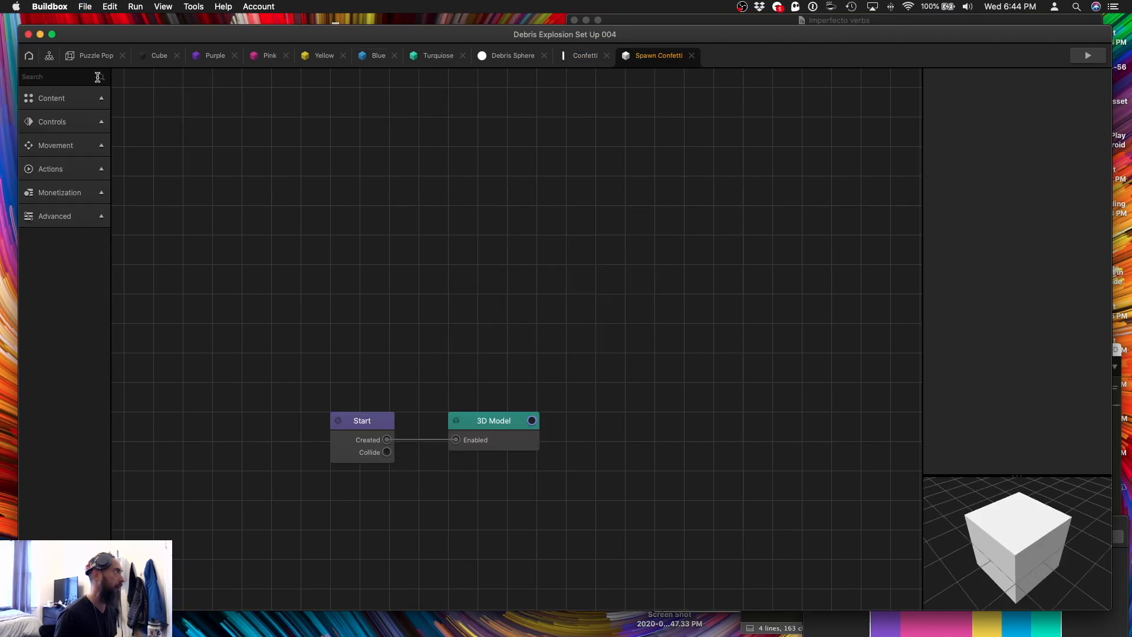
Add a Debris Explosion node to the Spawn Confetti graph, triggered by Start's Created output.
click(102, 76)
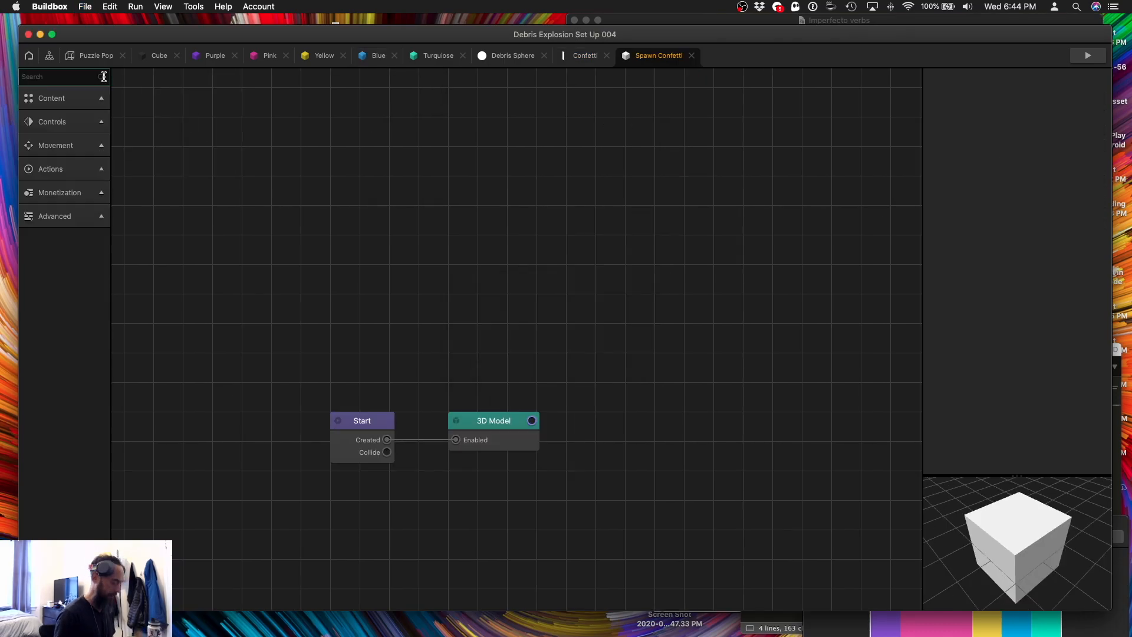
text(debr)
drag(62, 115, 419, 359)
drag(410, 379, 388, 443)
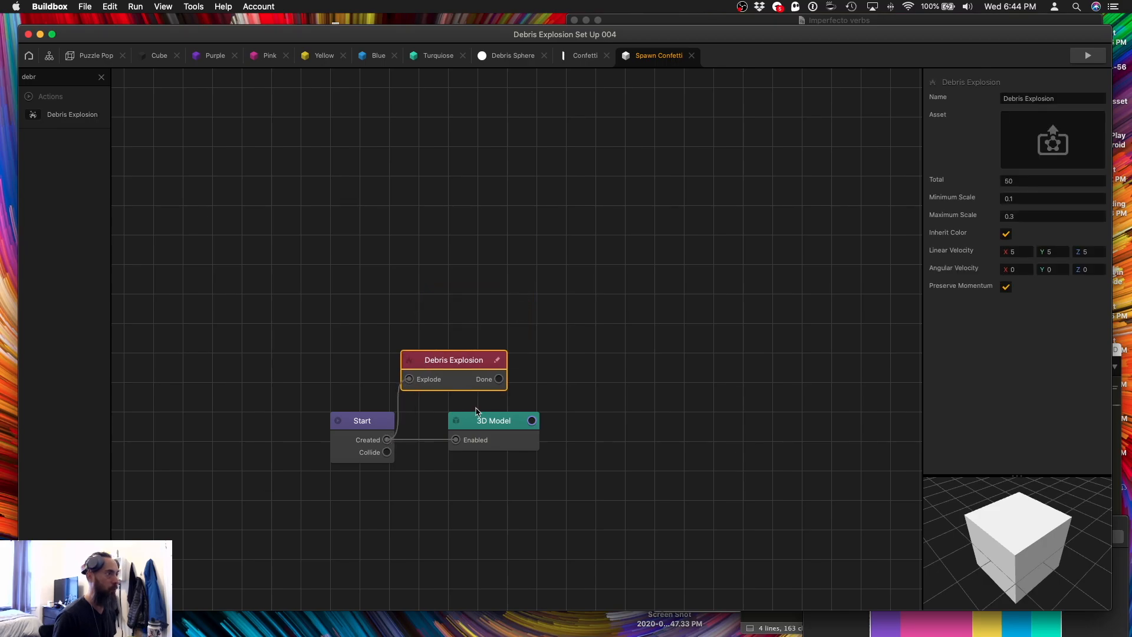
Turn off Inherit Color and Preserve Momentum on the Debris Explosion node and assign Confetti as its asset.
click(1006, 235)
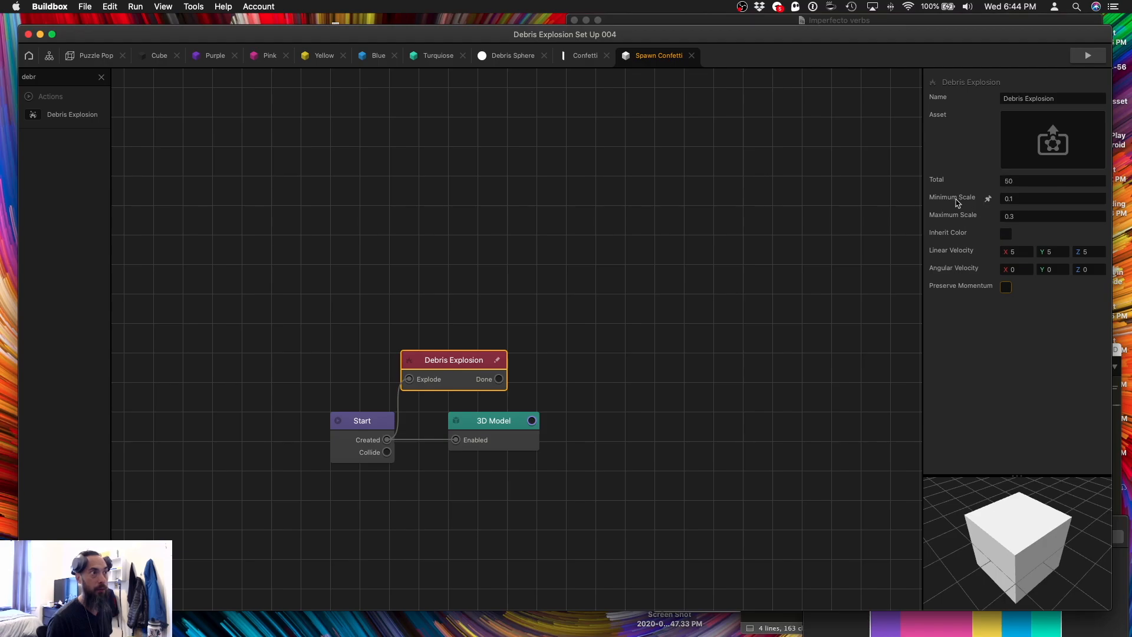
scroll(659, 411, up, 5)
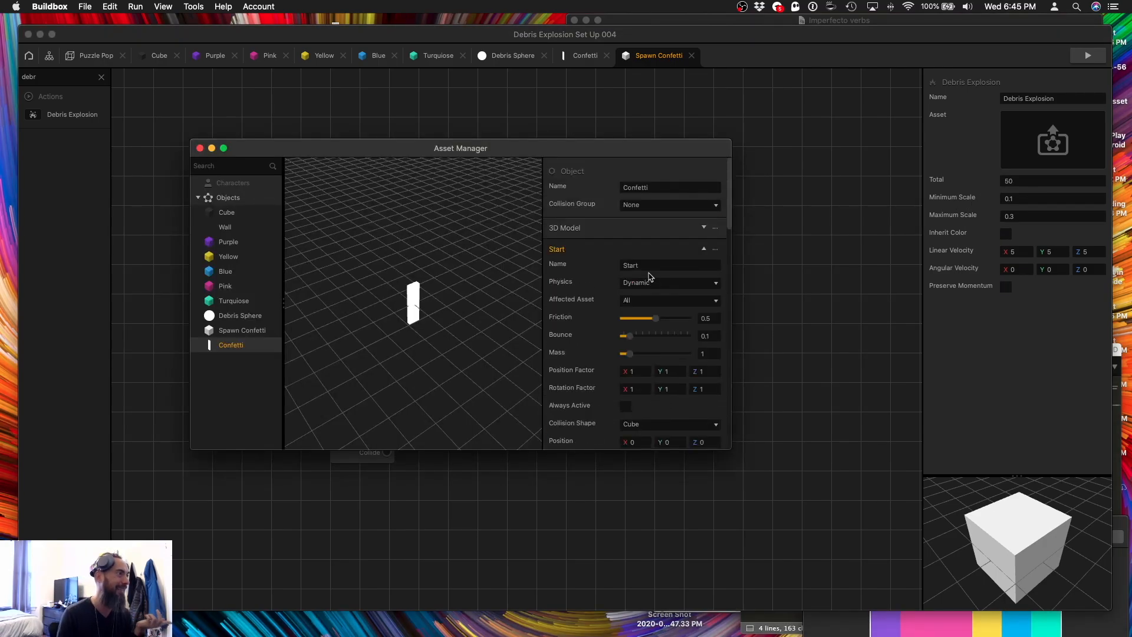
click(651, 282)
click(664, 298)
scroll(665, 298, down, 10)
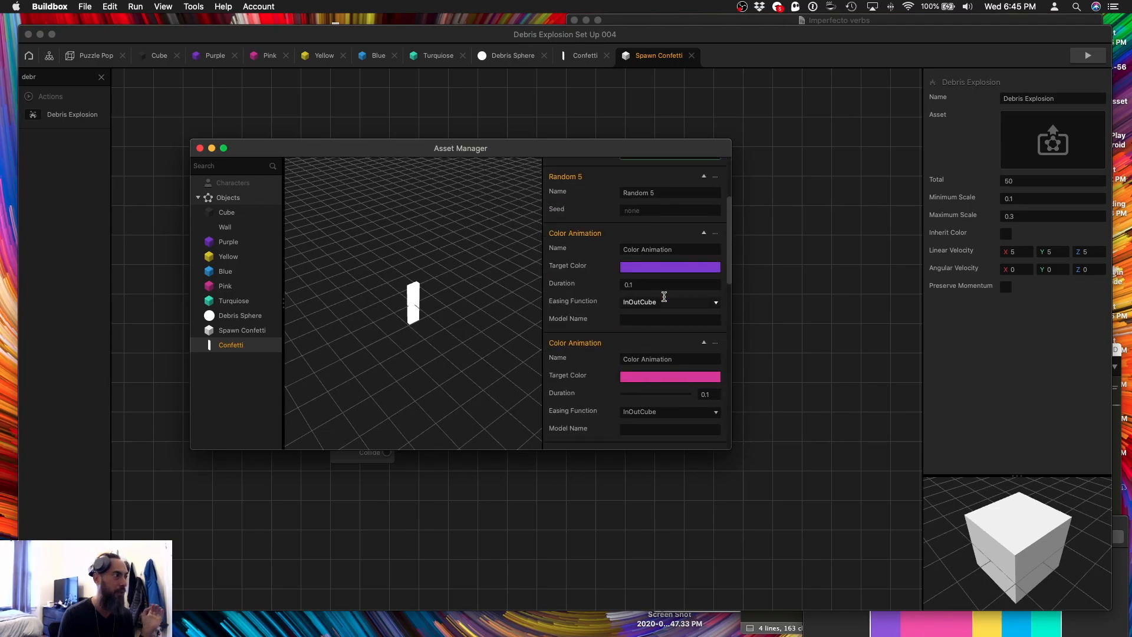
click(590, 435)
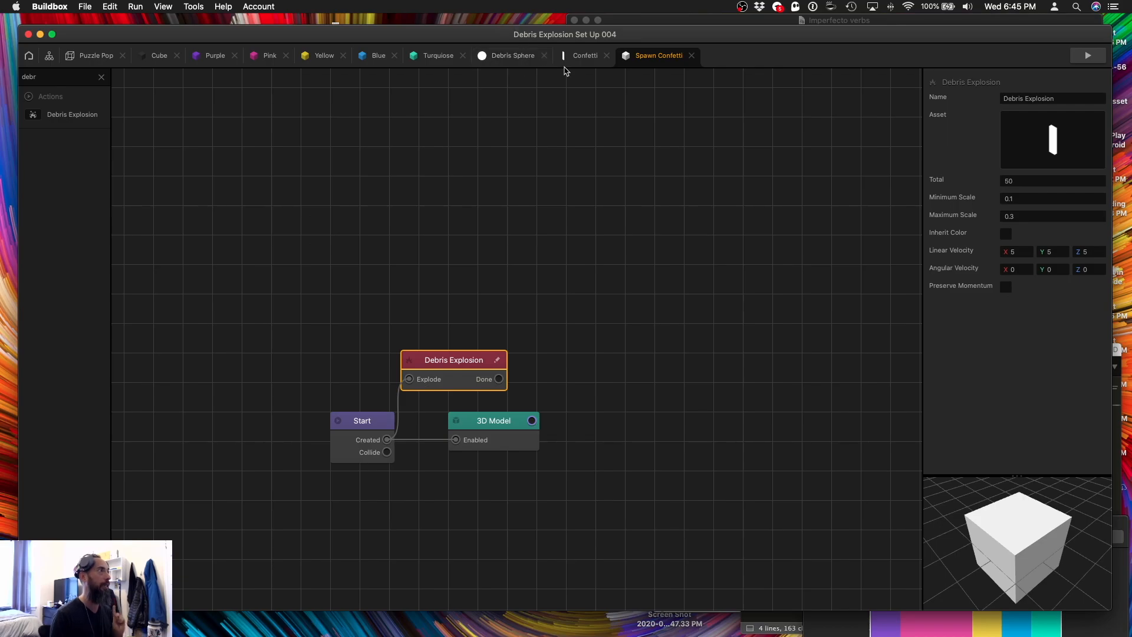
Check the Remove node in the Debris Sphere graph and add a Remove node to the Confetti graph.
click(510, 59)
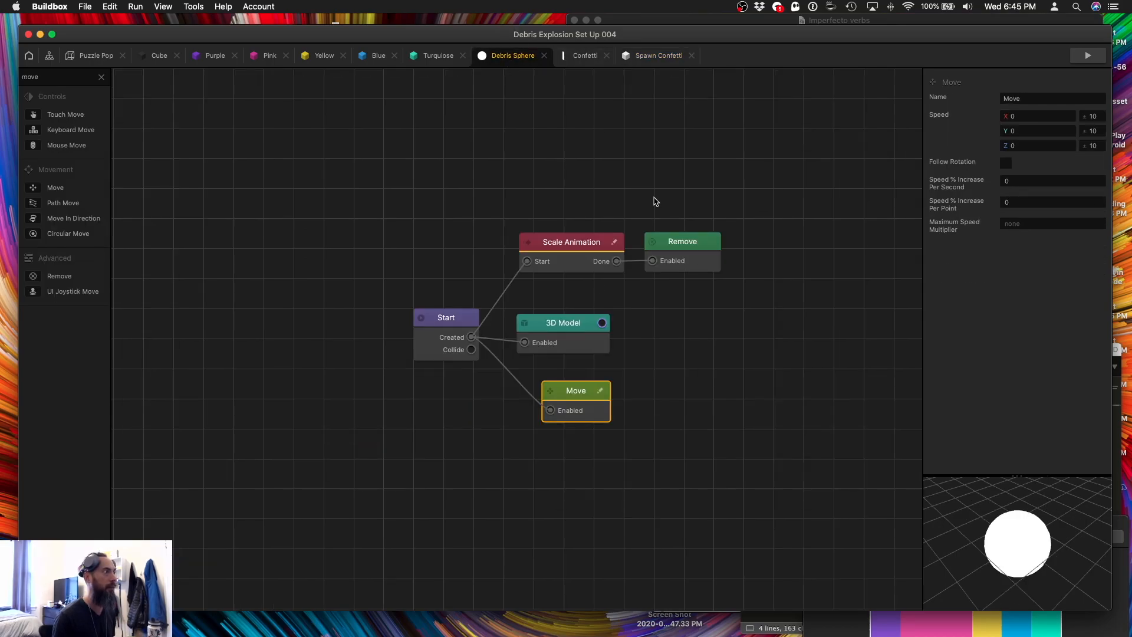
click(681, 241)
click(584, 56)
click(58, 78)
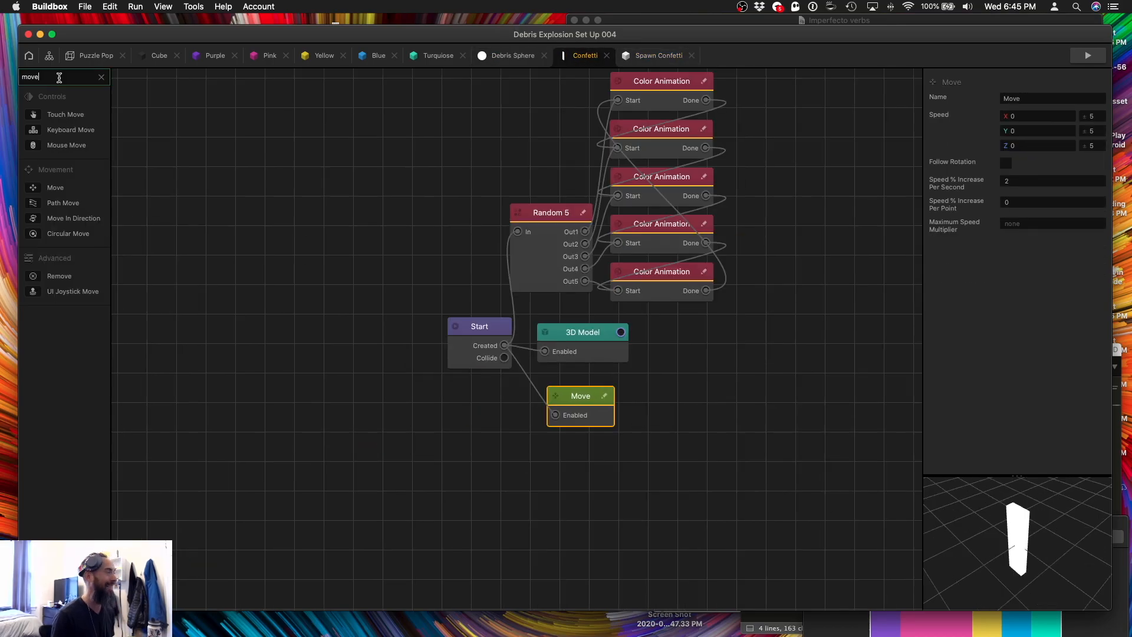
text(rem)
drag(59, 114, 732, 462)
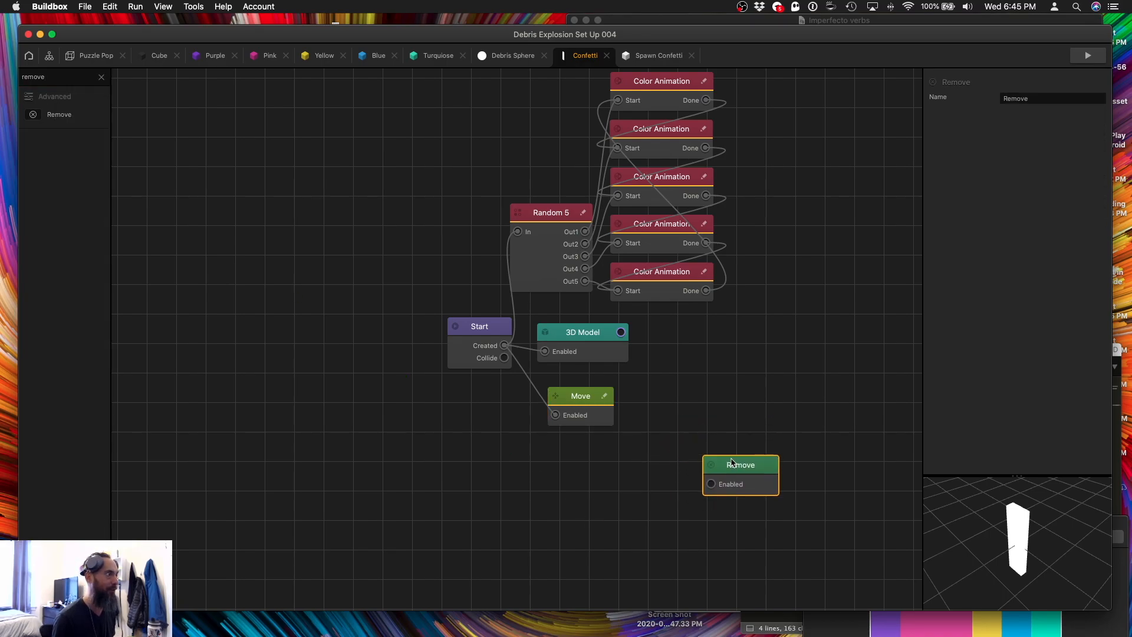
click(102, 77)
Add a Remove node beside Debris Explosion in the Spawn Confetti graph and save the project.
click(654, 55)
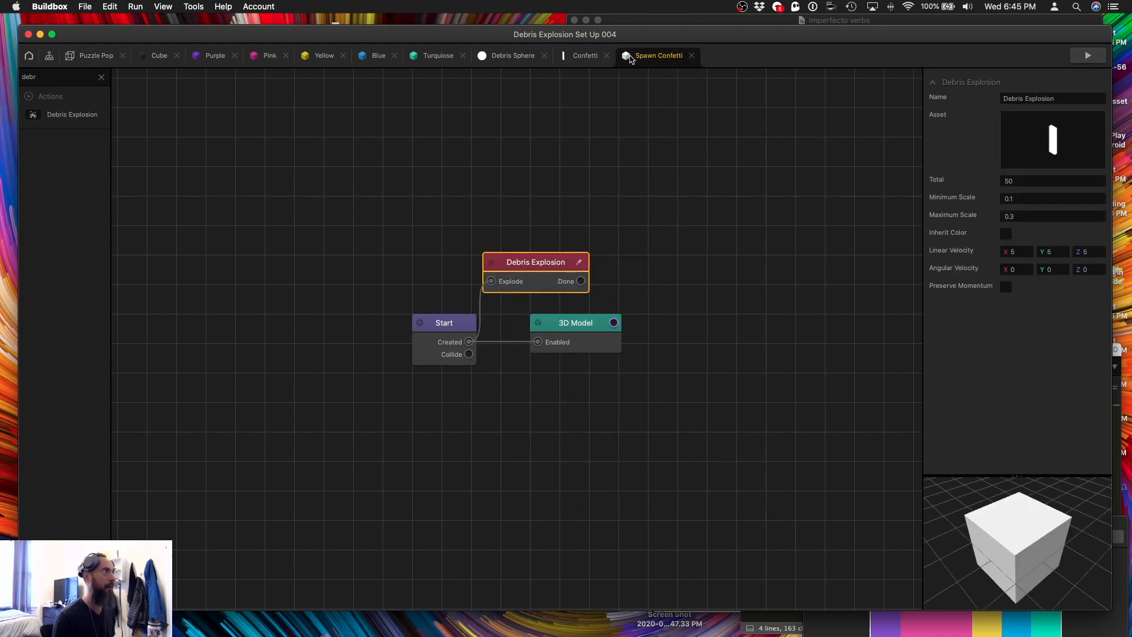
drag(59, 115, 646, 267)
key(super+s)
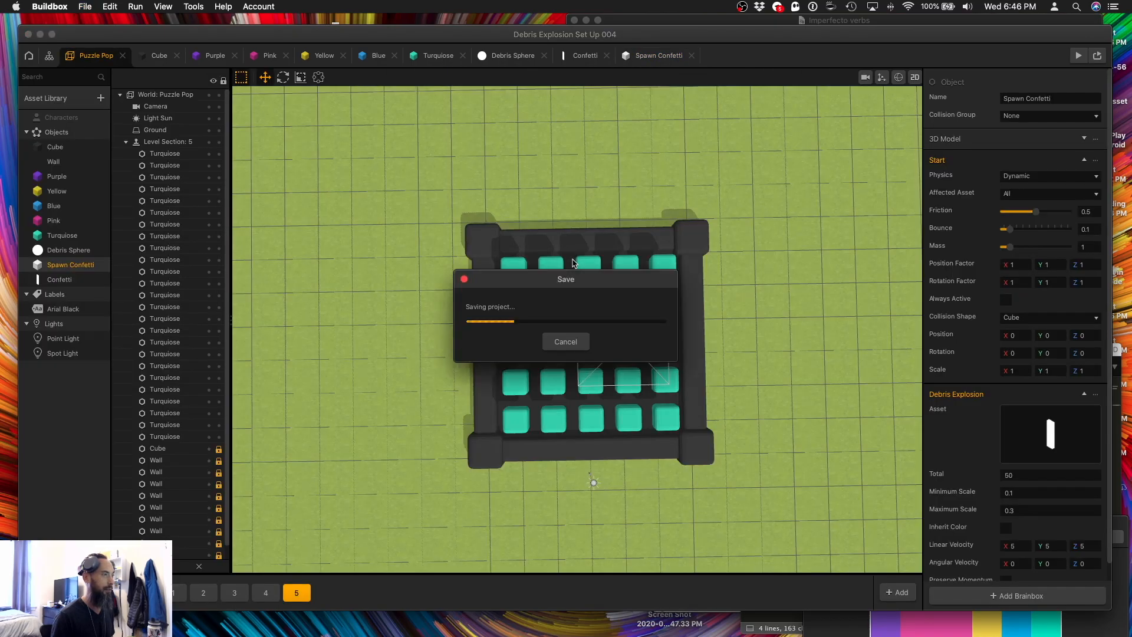
Place Spawn Confetti outside the board's lower left in level section 5, set its Y position to 10, and show the game camera's view.
drag(70, 265, 497, 404)
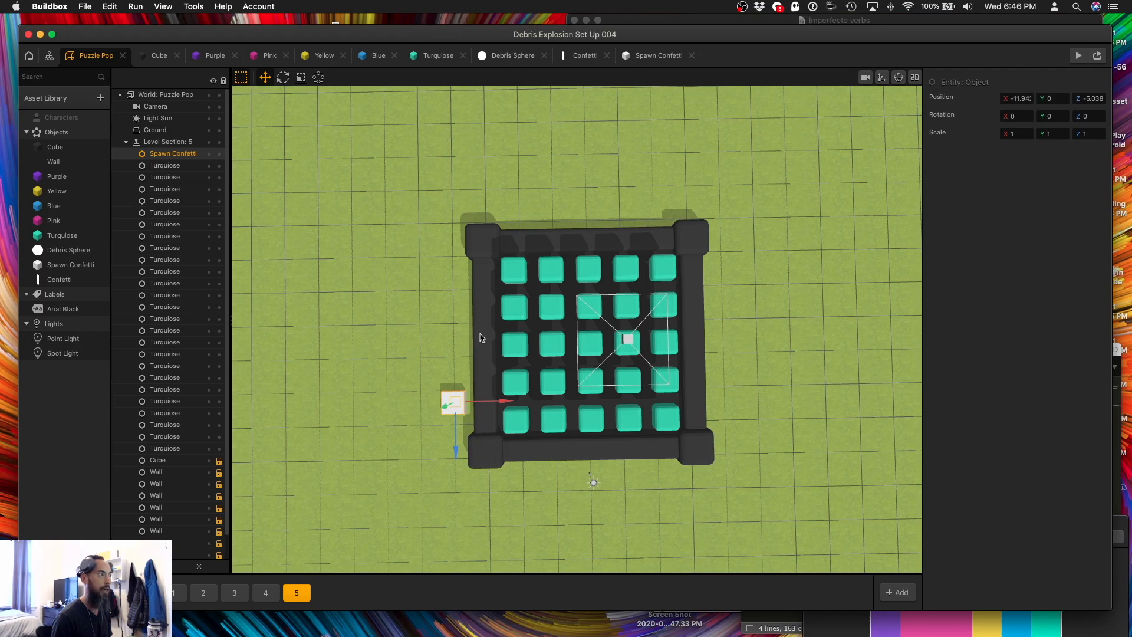
click(1057, 101)
text(10)
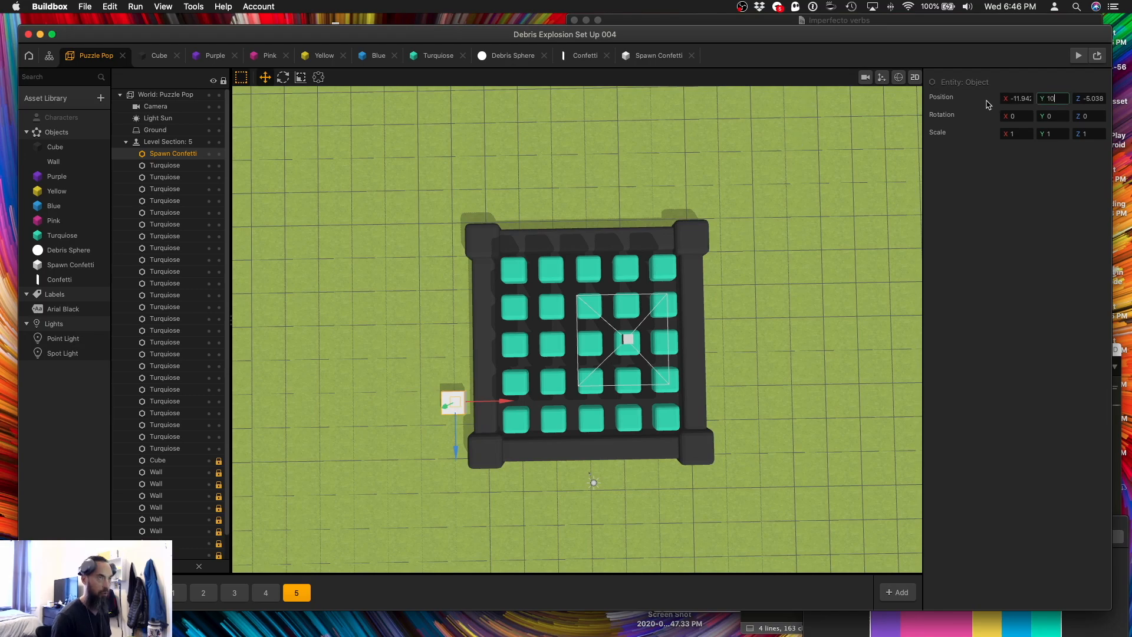
key(Tab)
click(865, 78)
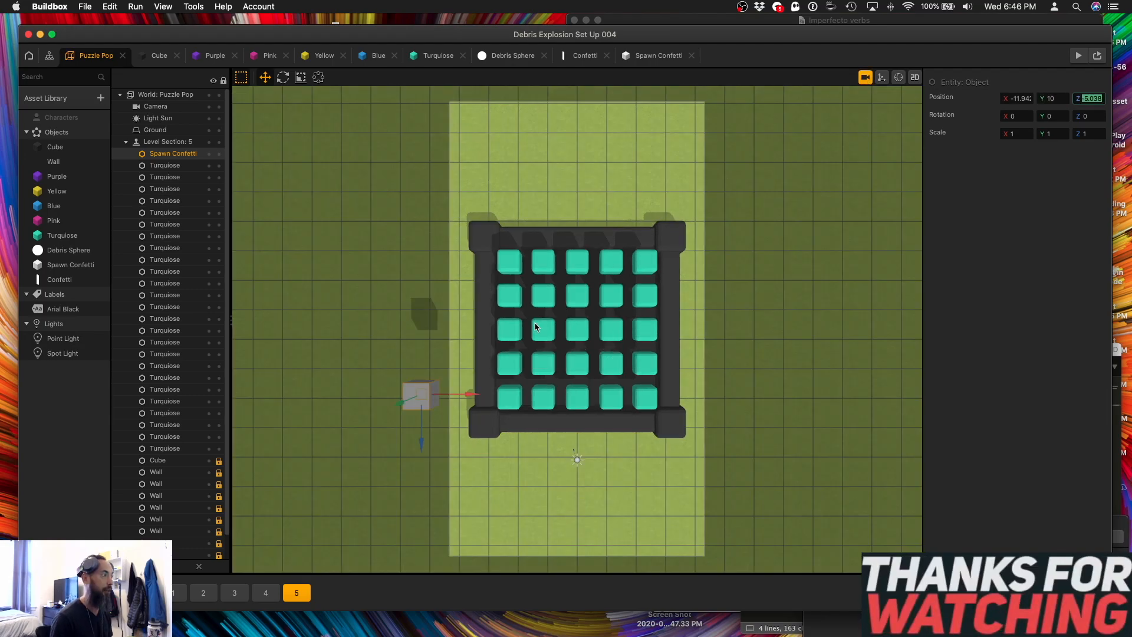
Arrange four Spawn Confetti objects at the corners of the game camera's frame in level section 5 and turn off the camera's view.
drag(470, 393, 519, 393)
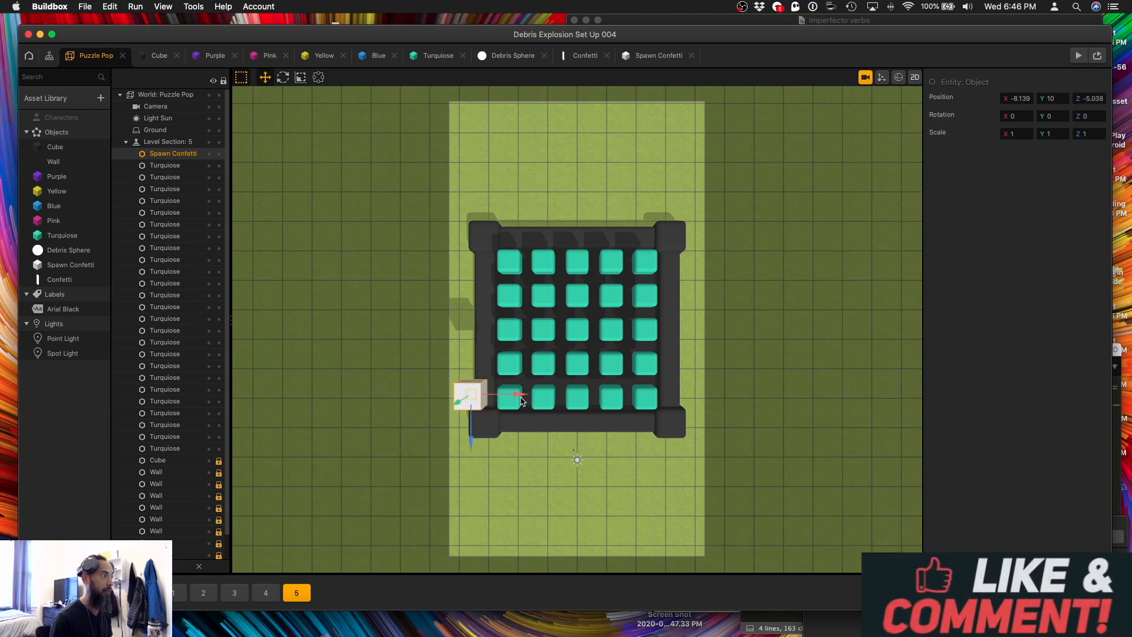
drag(469, 441, 477, 168)
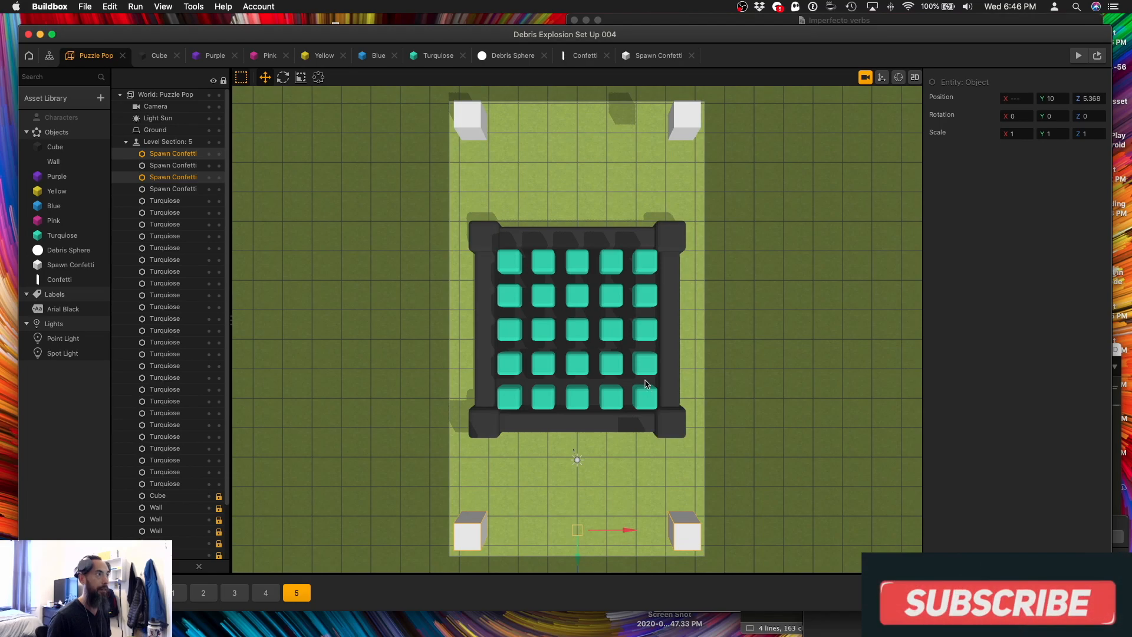
click(865, 80)
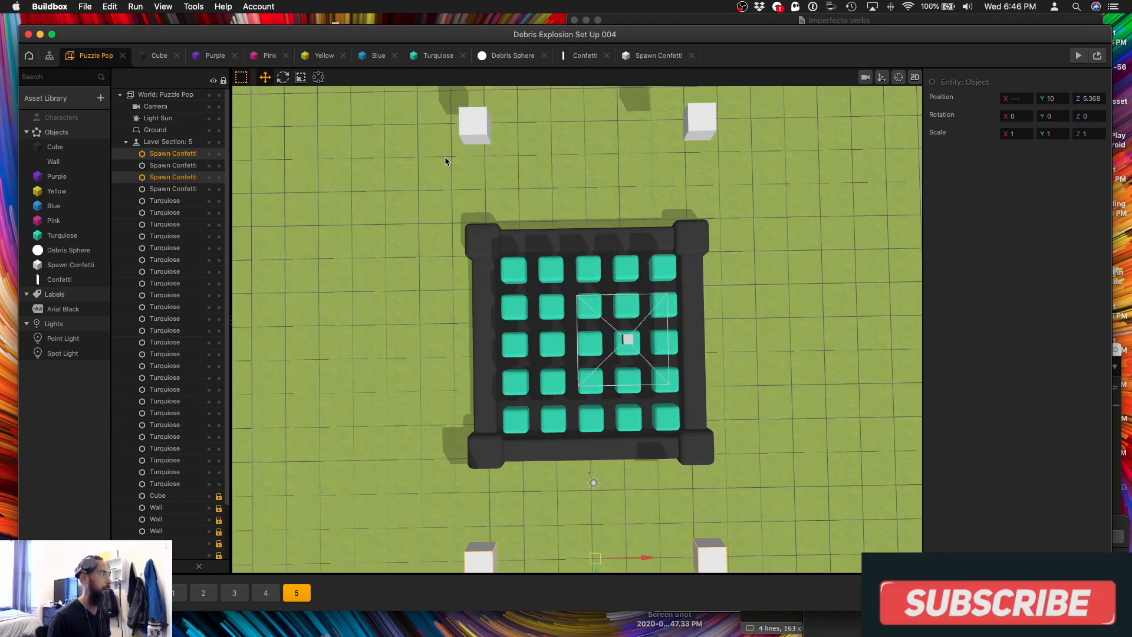
Add a Receive node to the Spawn Confetti graph, connect it to Debris Explosion's Explode input, and open its event name for editing.
click(62, 265)
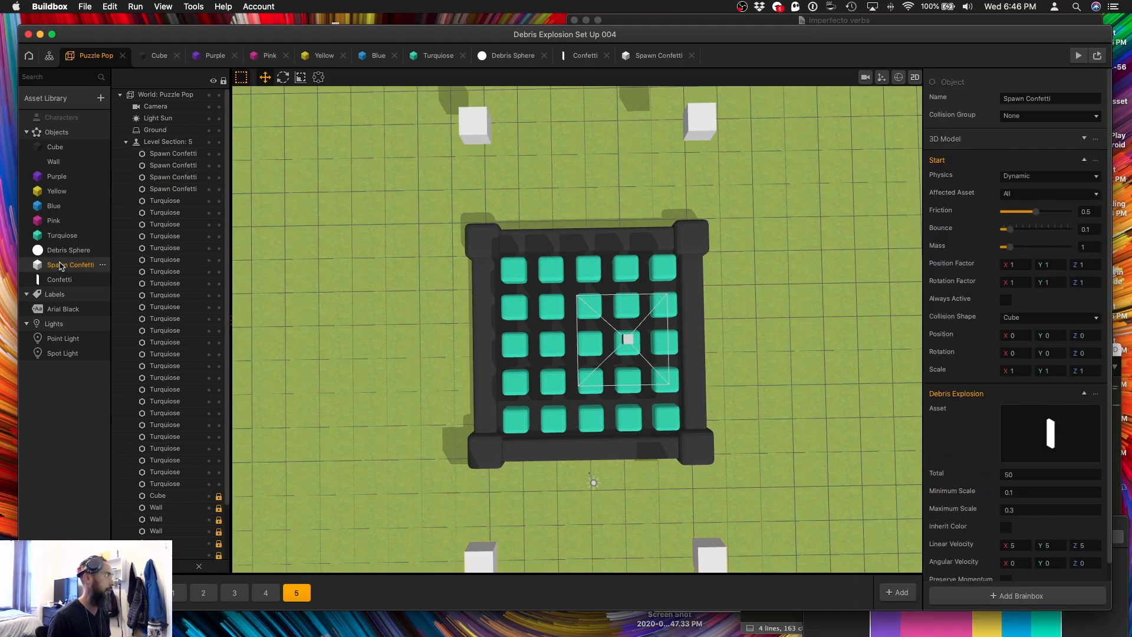
double_click(78, 266)
drag(537, 342, 506, 346)
click(577, 360)
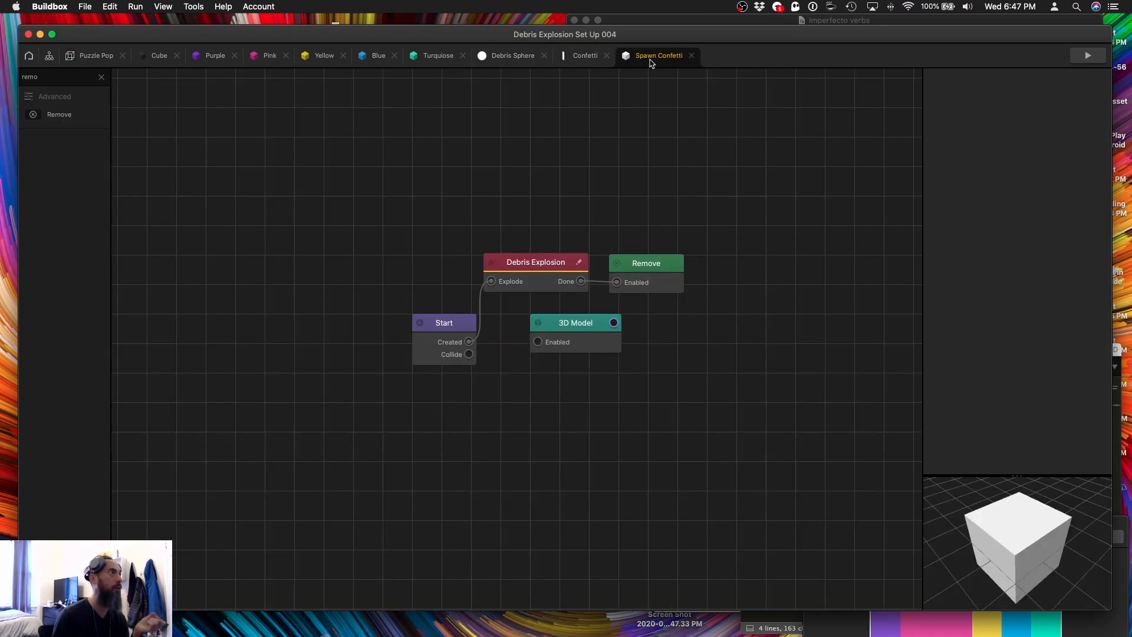
drag(40, 77, 2, 68)
text(rece)
drag(59, 114, 414, 267)
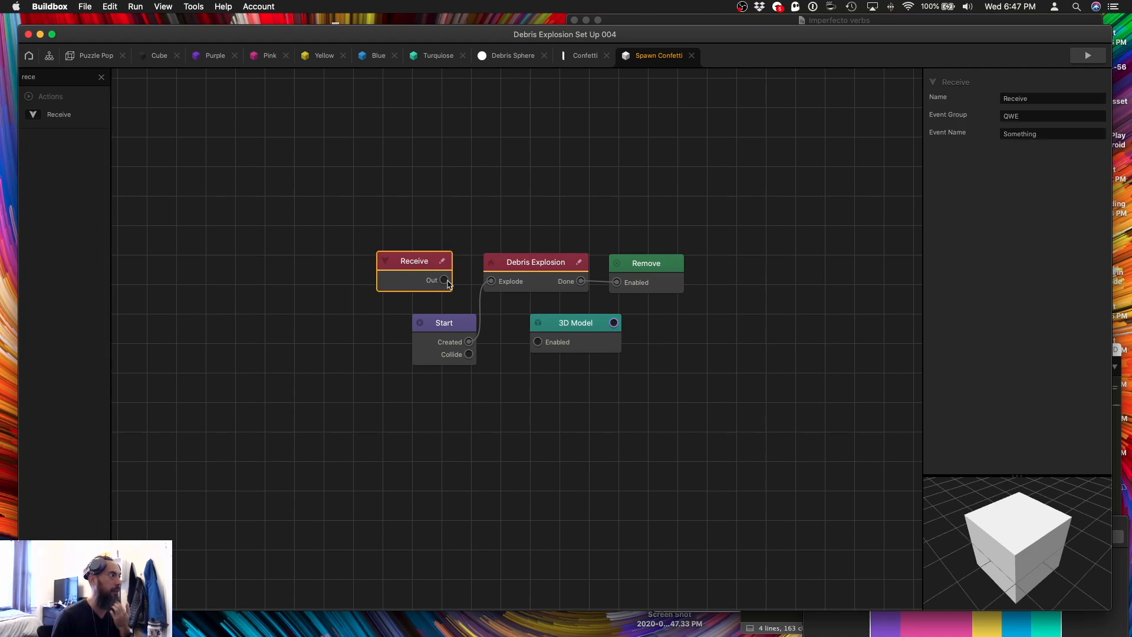
click(1014, 133)
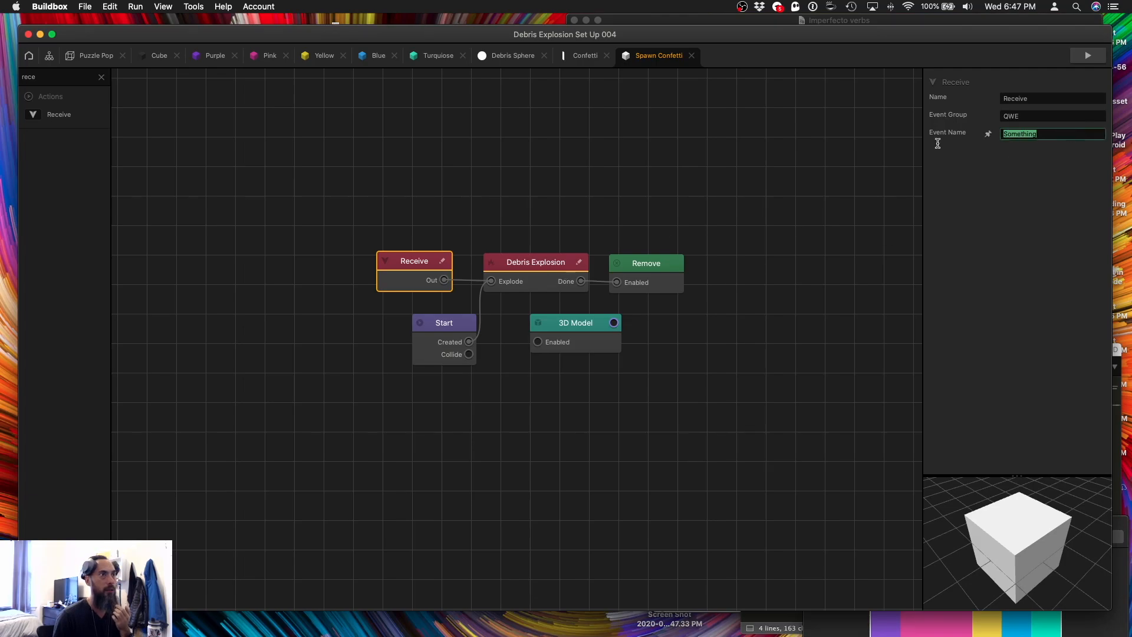
Place a Default object just outside the left edge of the Level Complete screen and name it Confetti Trigger.
click(442, 55)
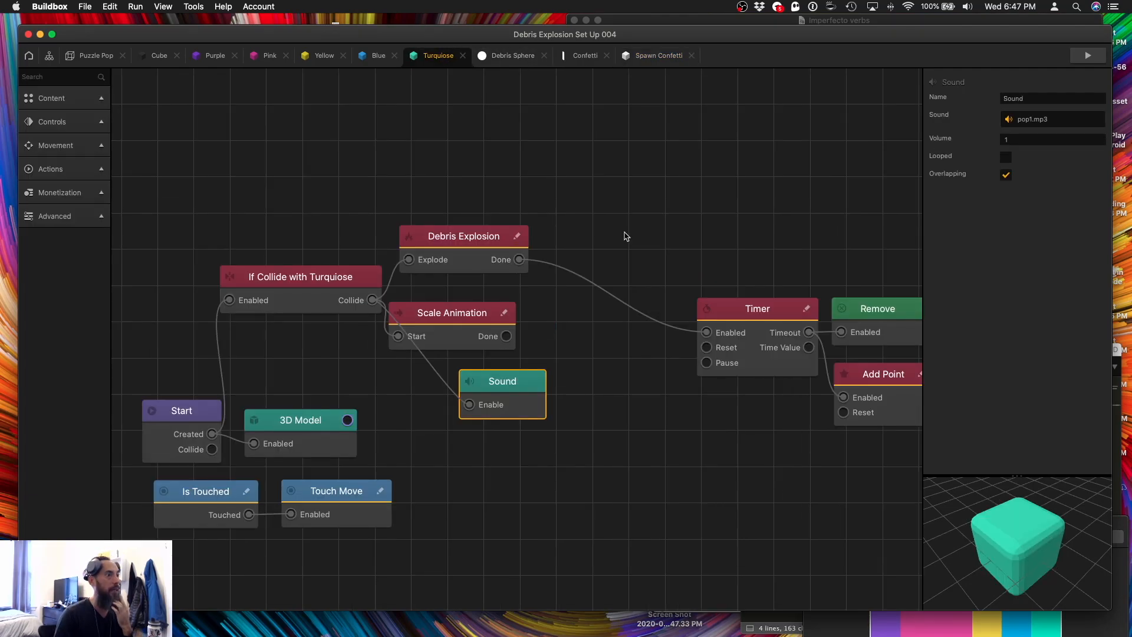
click(95, 56)
click(49, 55)
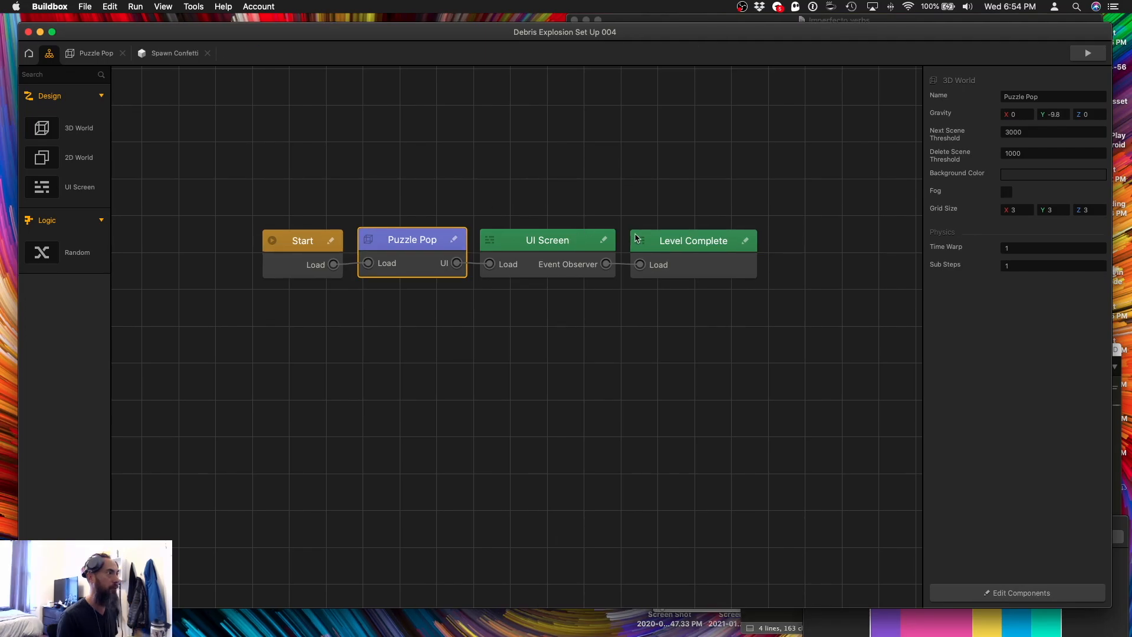
double_click(635, 238)
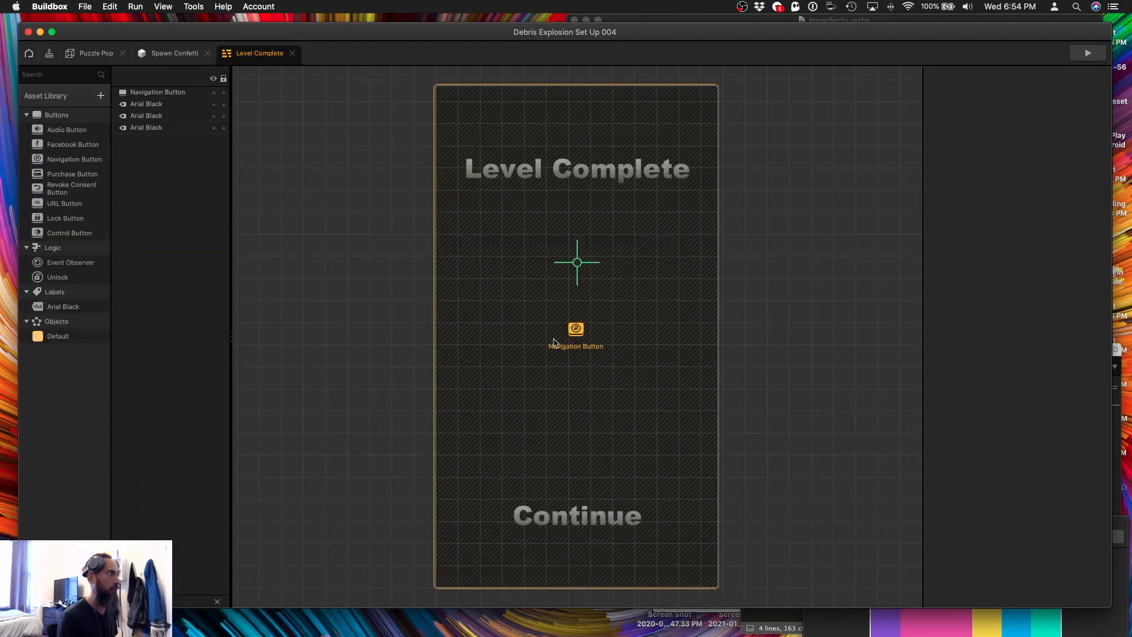
drag(43, 331, 398, 347)
click(70, 338)
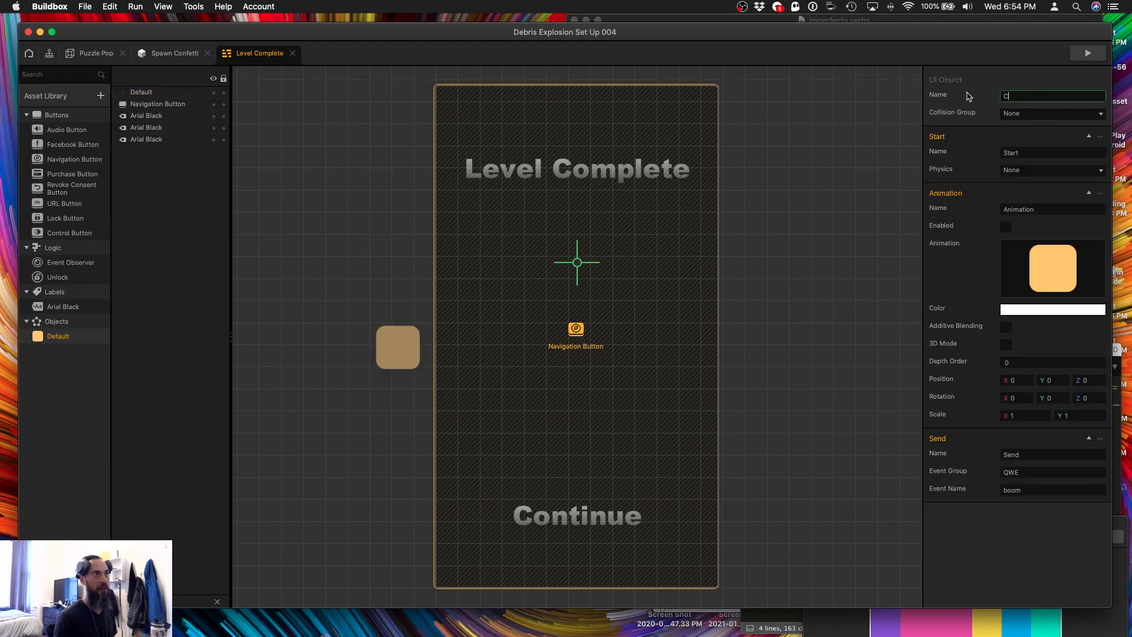
key(Return)
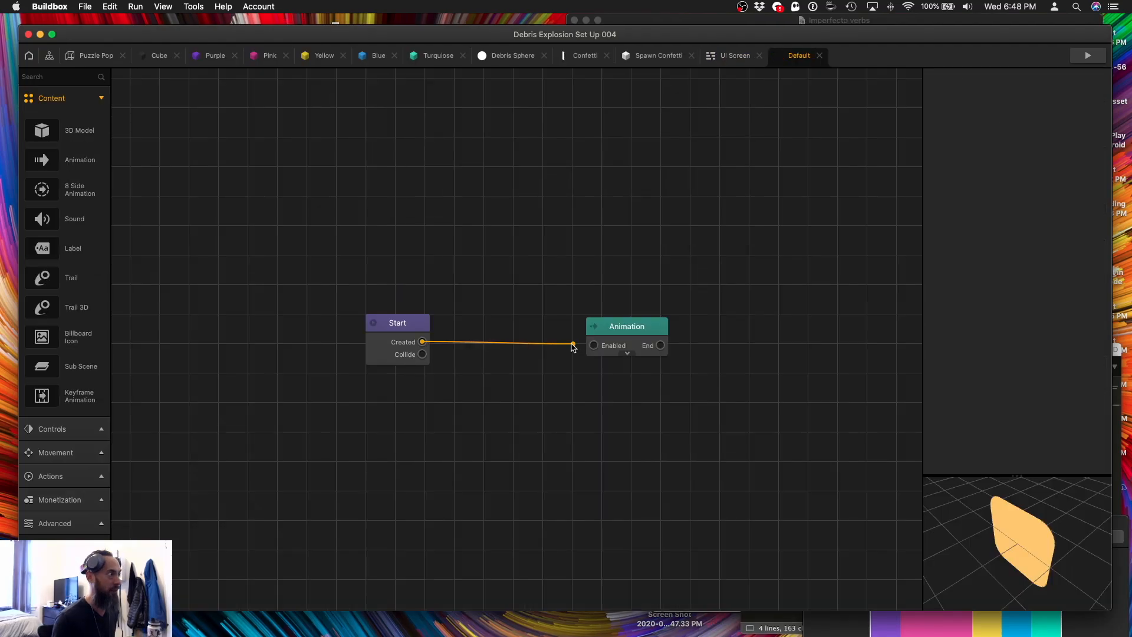
Disconnect Animation in the trigger object's graph, connect a new Send node to Start's Created output, and set its event name to boom.
drag(593, 346, 495, 333)
click(59, 76)
text(send)
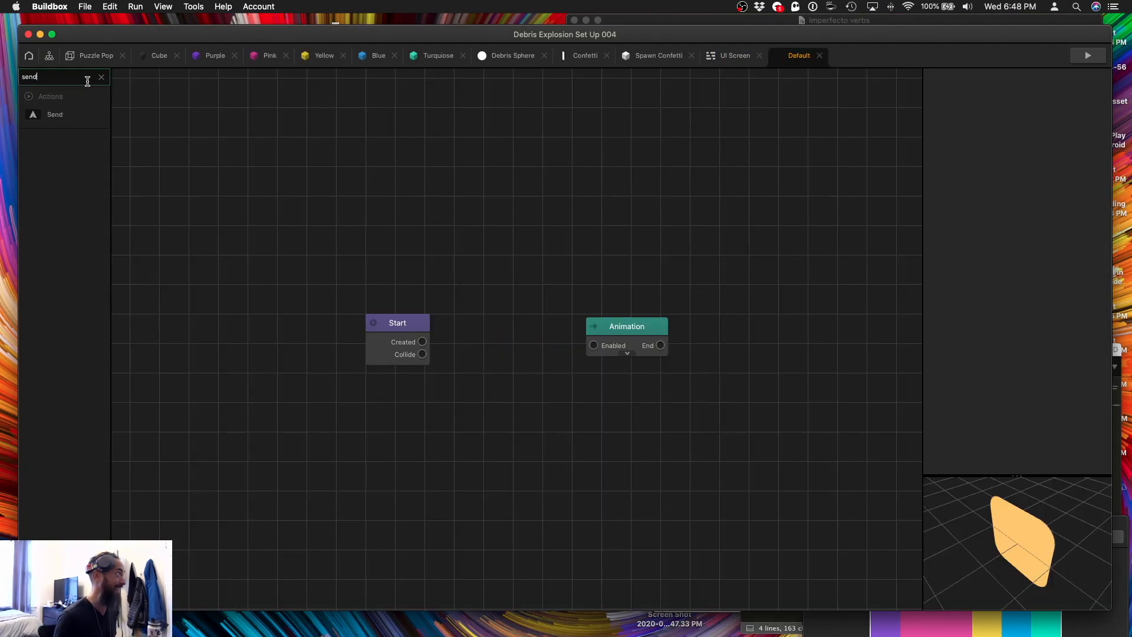
drag(54, 116, 422, 341)
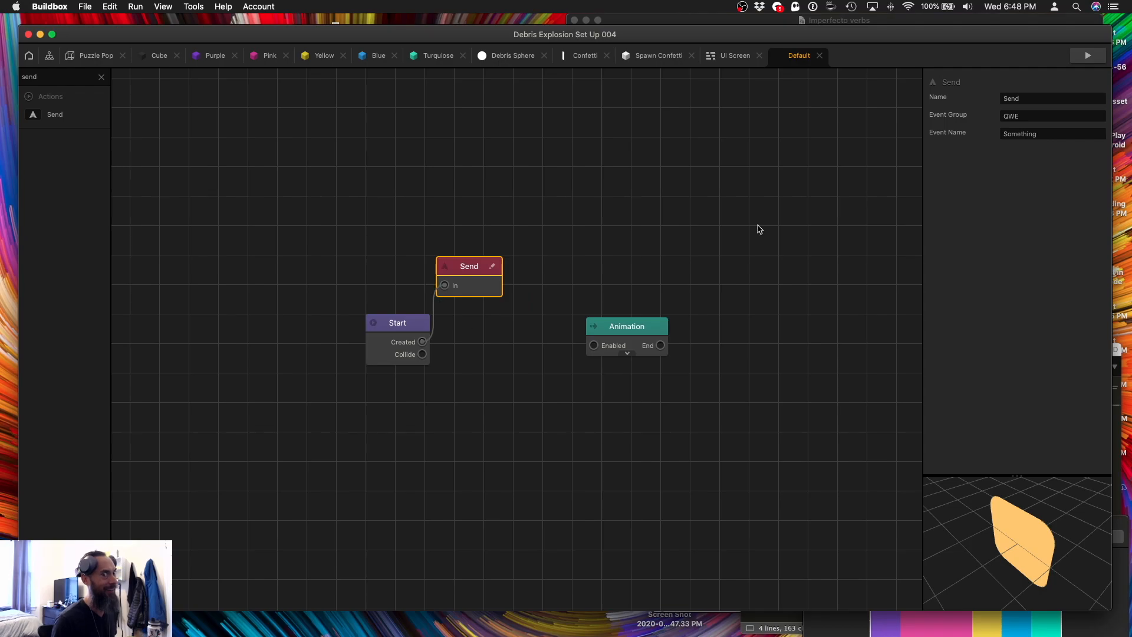
double_click(1008, 134)
text(boom)
key(Return)
Disconnect Start from Debris Explosion in the Spawn Confetti graph and insert a Timer between Debris Explosion and Remove.
click(672, 56)
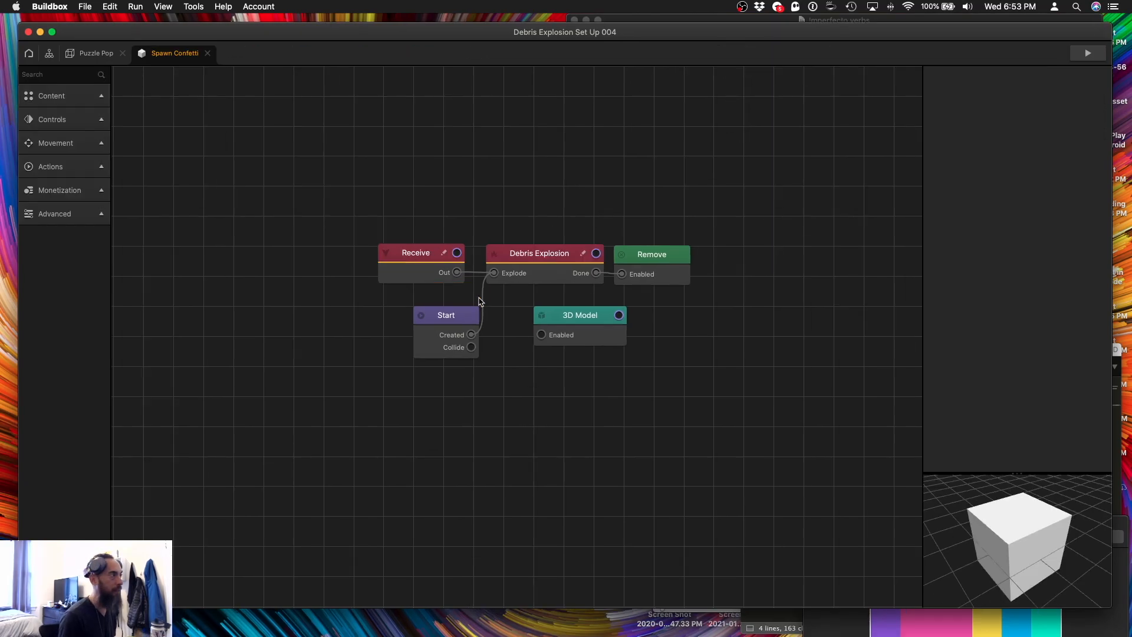
drag(482, 299, 519, 369)
click(415, 275)
click(87, 76)
text(timer)
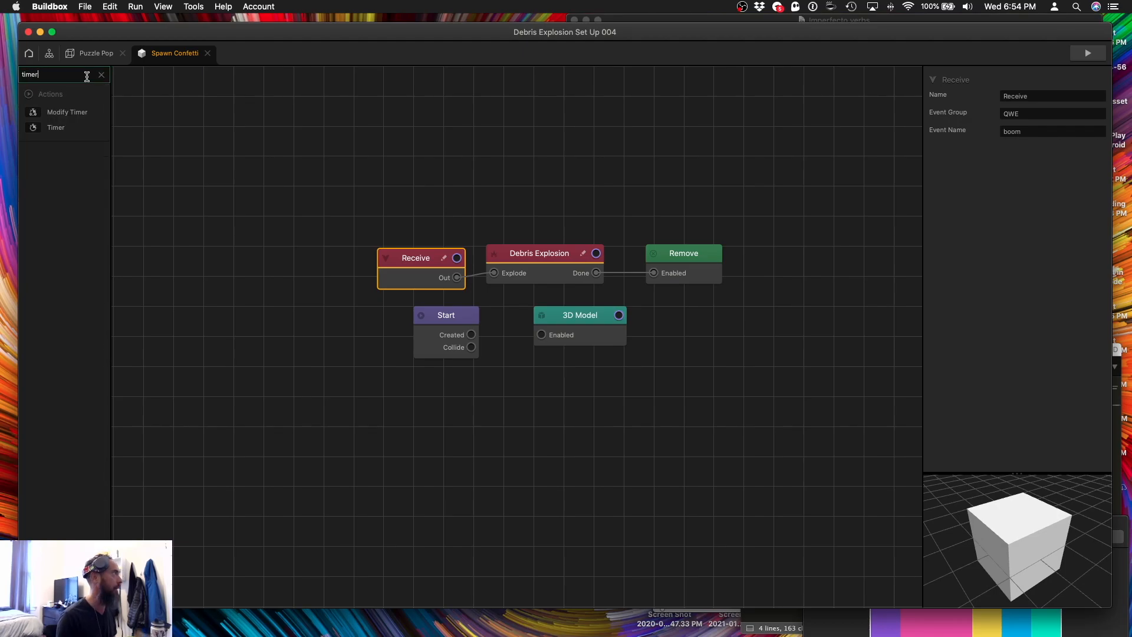
drag(55, 127, 612, 448)
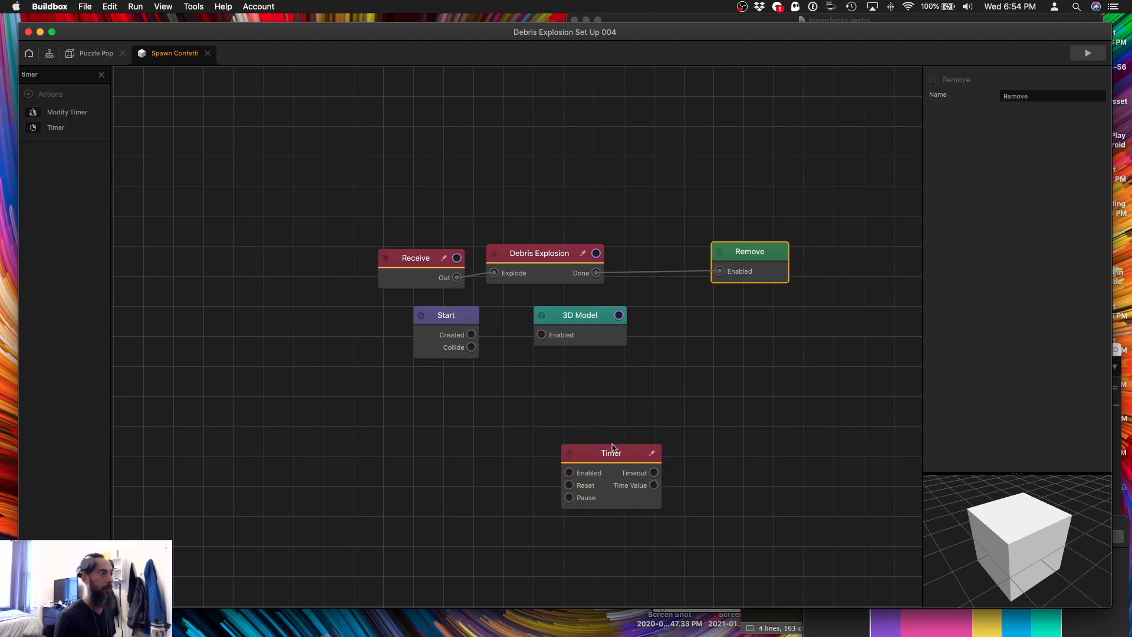
drag(670, 278, 569, 472)
click(753, 267)
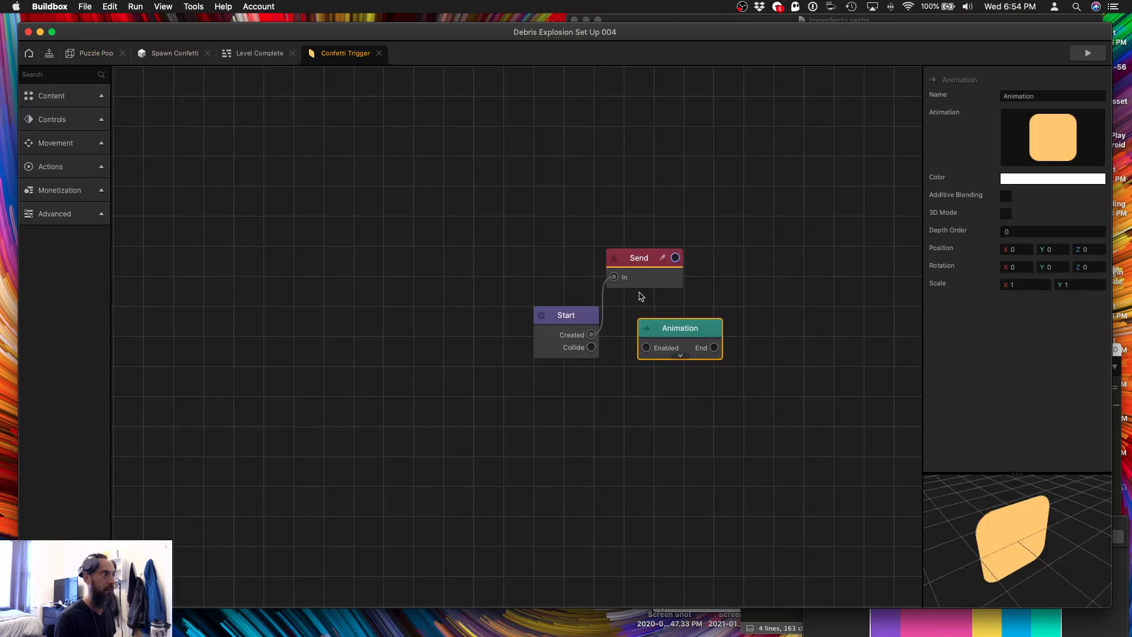
Compare the event settings of Confetti Trigger's Send node and Spawn Confetti's Receive node.
click(648, 276)
click(180, 53)
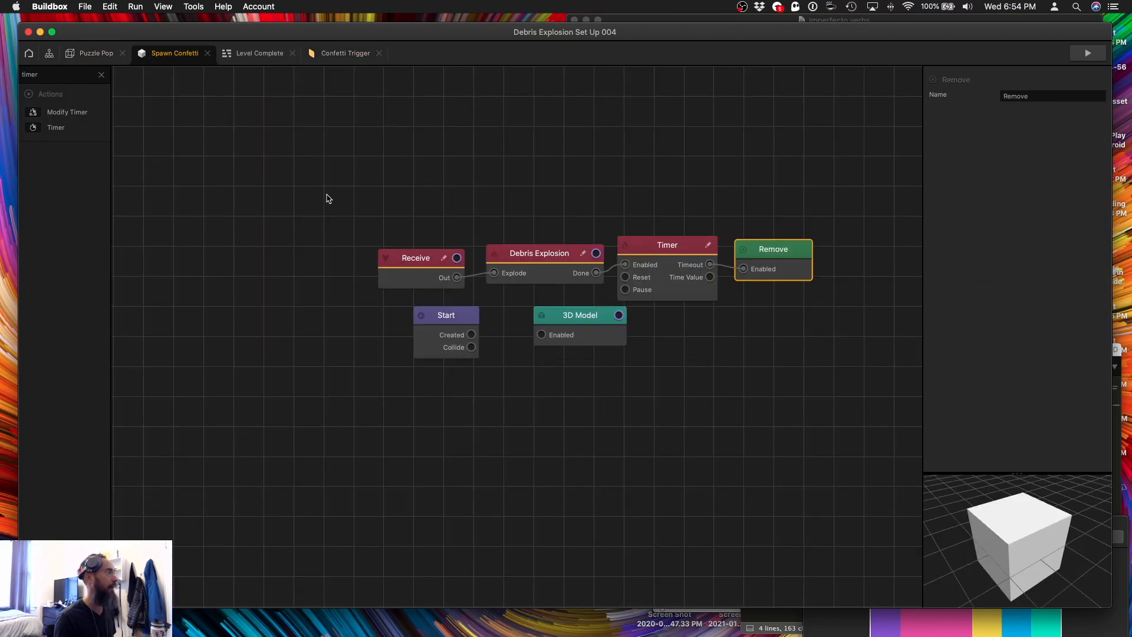
click(407, 262)
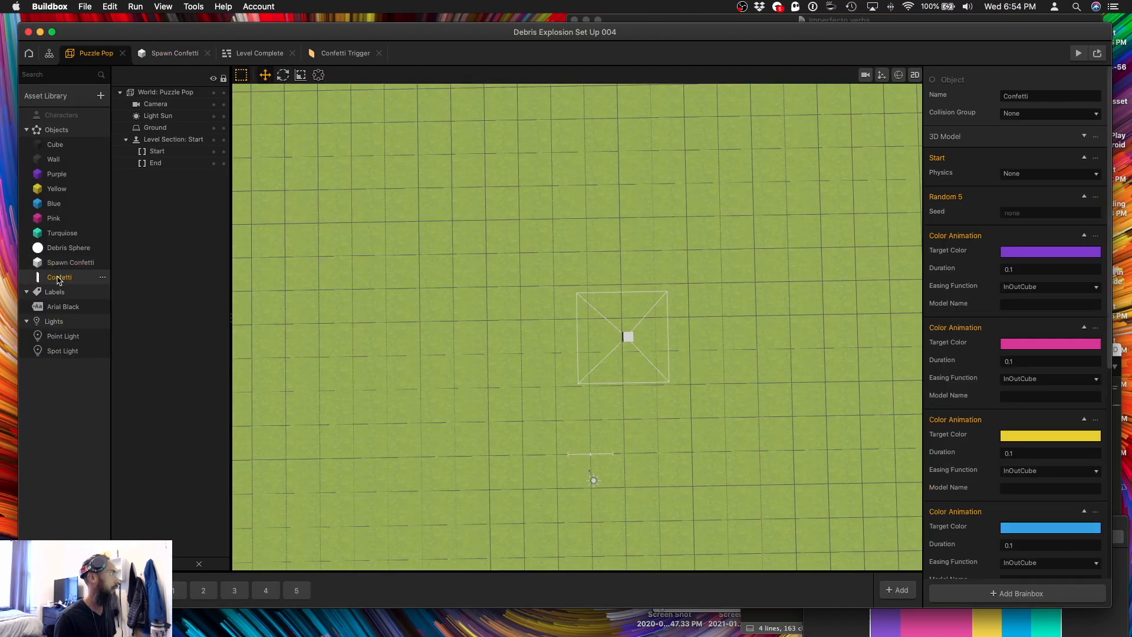
Add a Rotate node to the Confetti graph below the Timer.
double_click(59, 280)
click(65, 75)
text(rotat)
drag(56, 154, 598, 534)
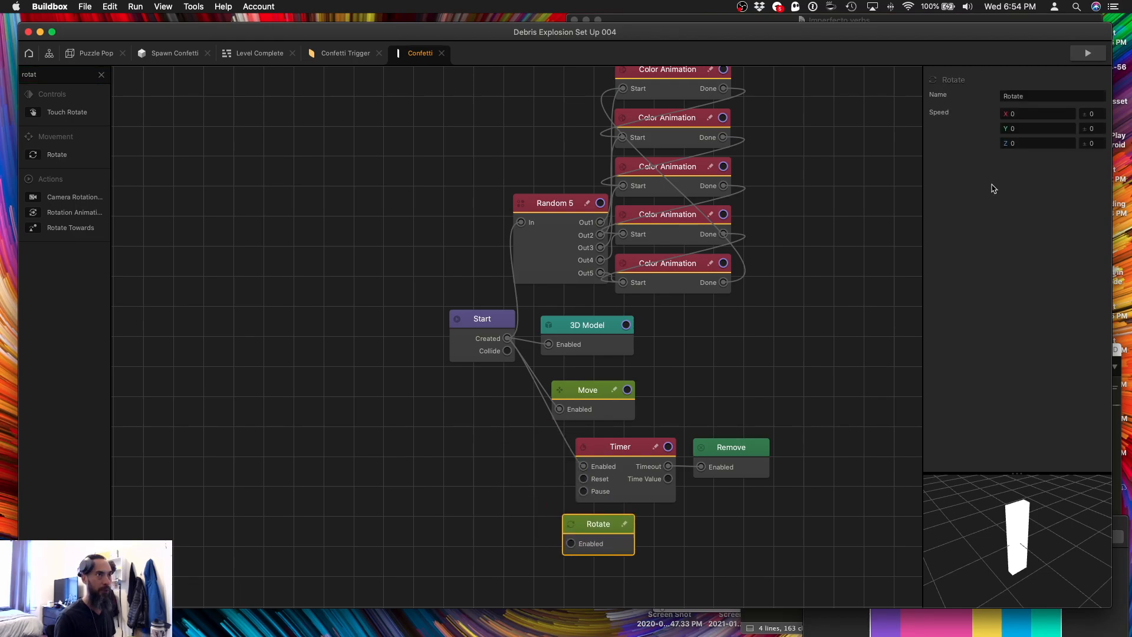
Set the Rotate node's speed variation to 45 on X, Y and Z, connect it to Start, and place it beside Move.
click(1094, 112)
text(45)
key(Tab)
text(45)
key(Tab)
text(4)
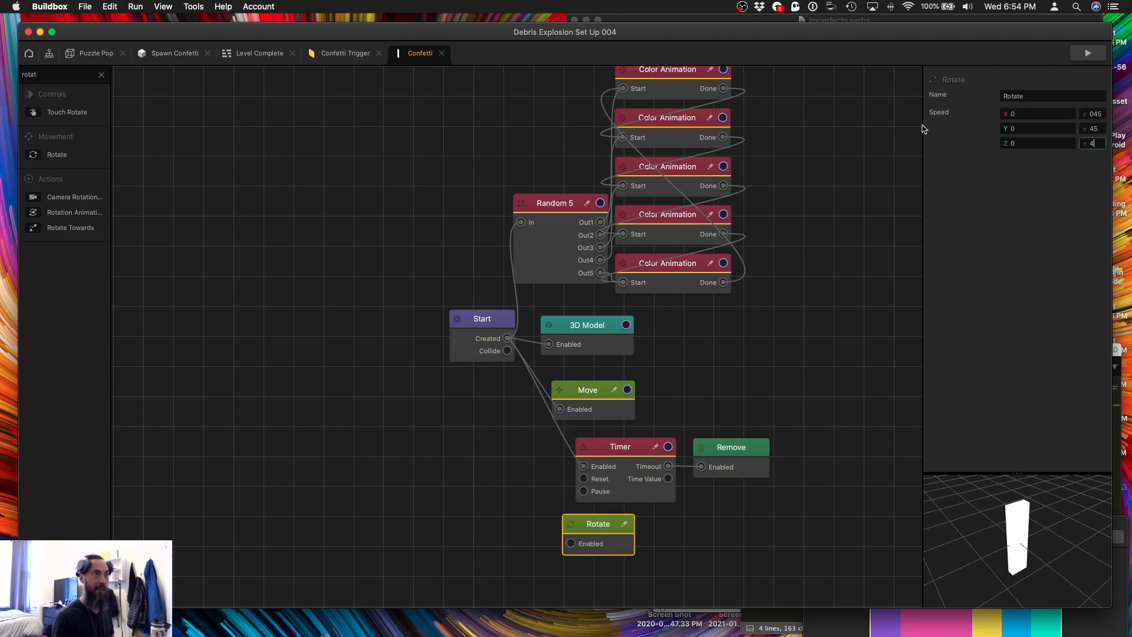
drag(597, 523, 701, 380)
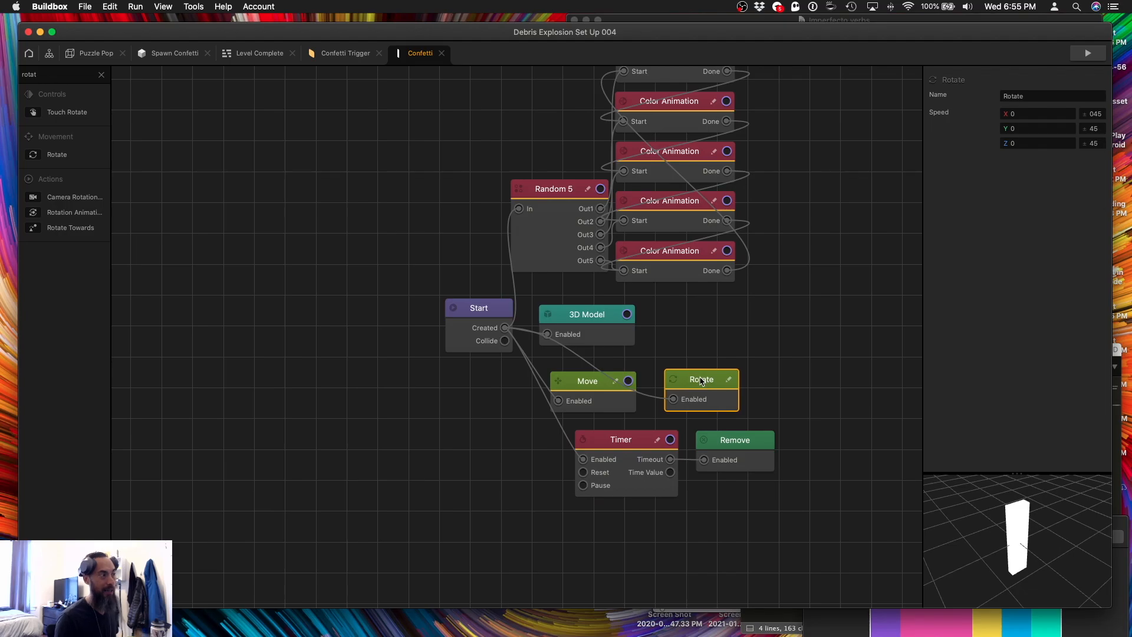
Save the project as a new document named Confetti Test 005.
key(super+s)
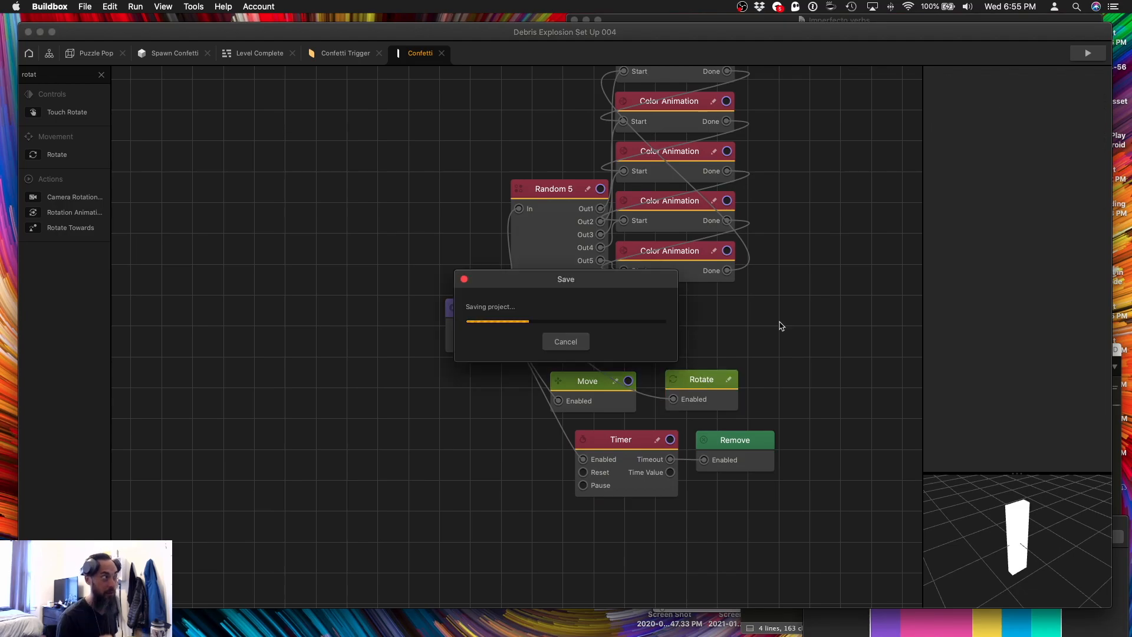
click(565, 341)
click(85, 6)
click(91, 61)
text(Confetti Test 005)
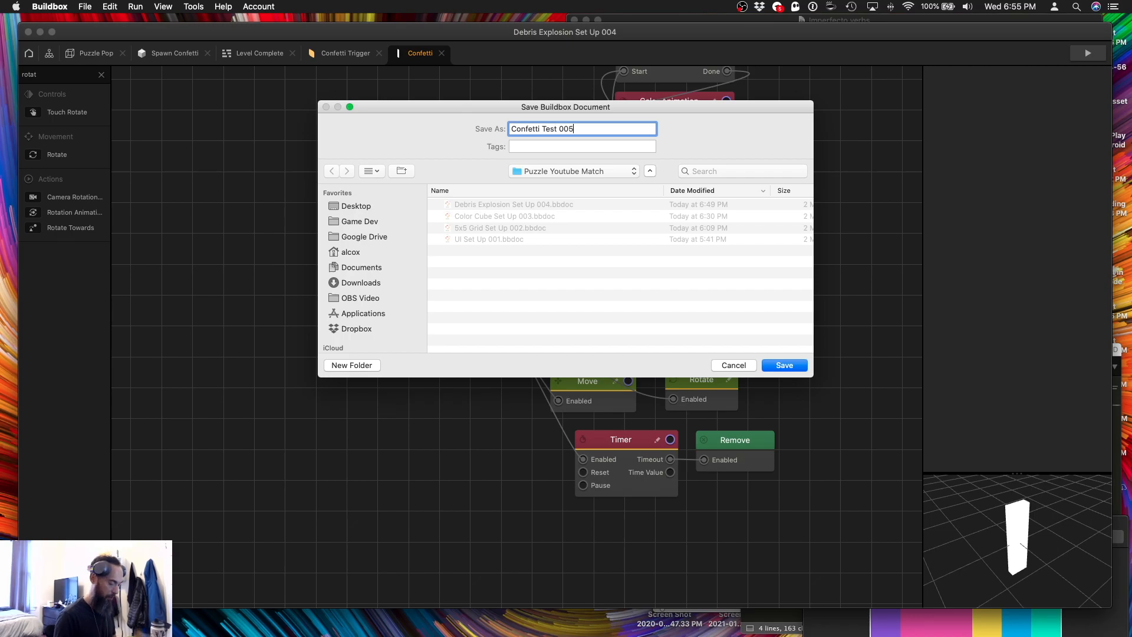
key(Return)
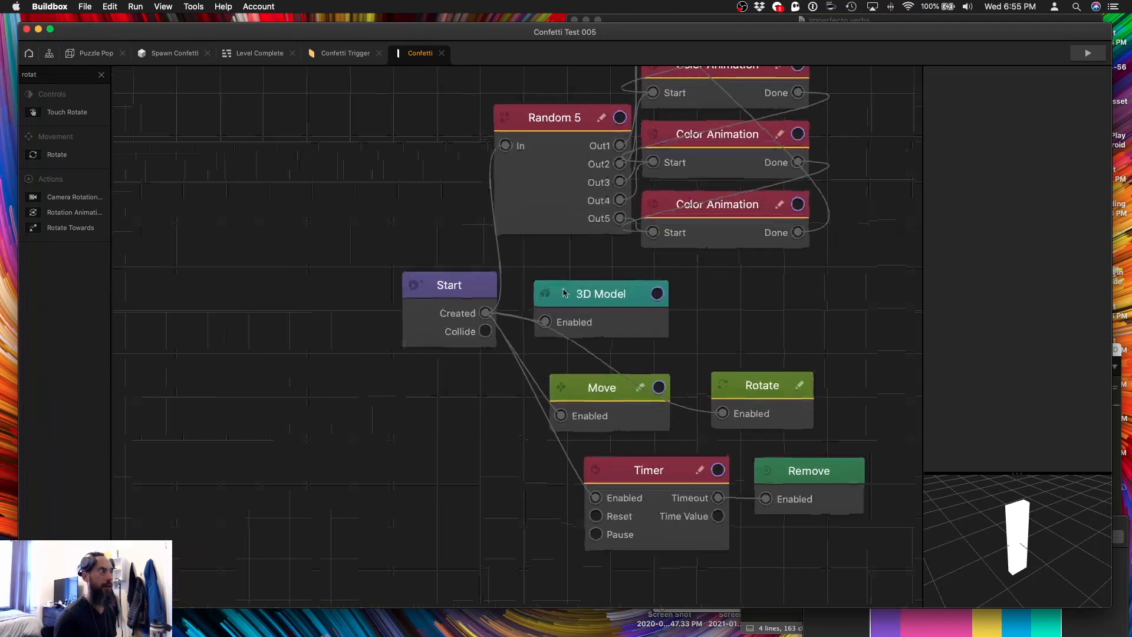
Play the puzzle in the preview to test the cube pops and the confetti, restarting it as needed, and close the preview.
click(1087, 54)
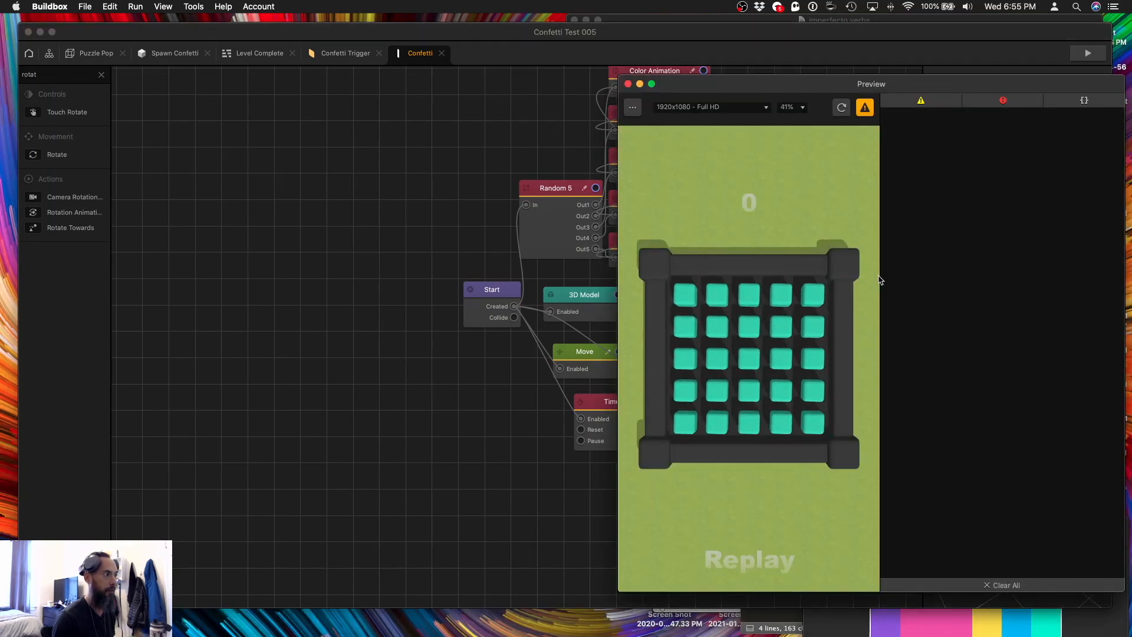
click(842, 108)
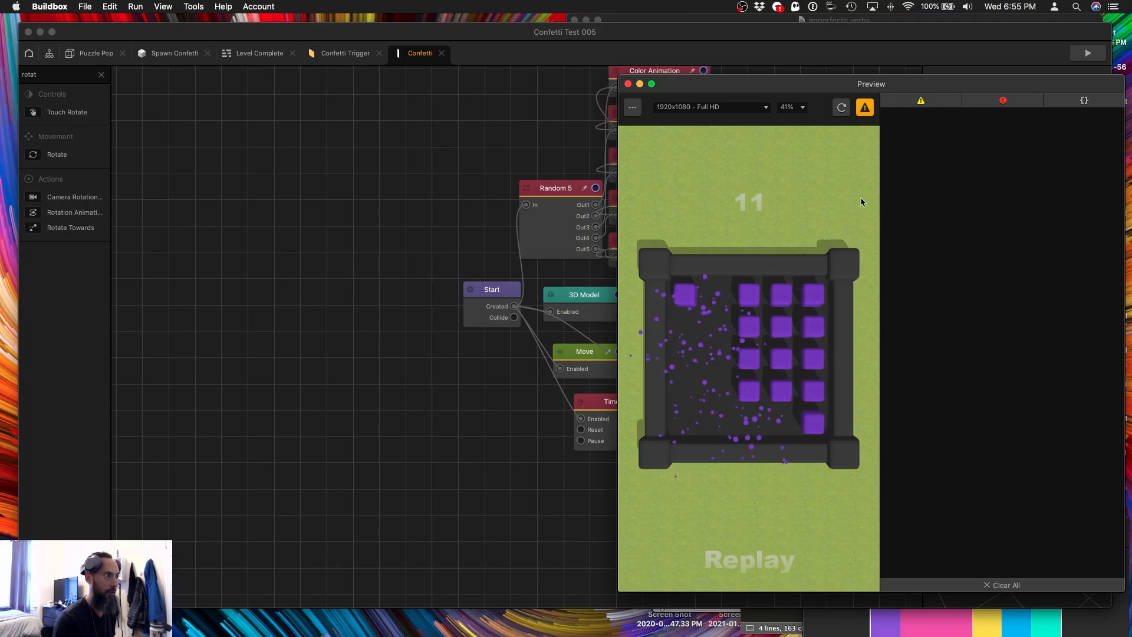
click(810, 402)
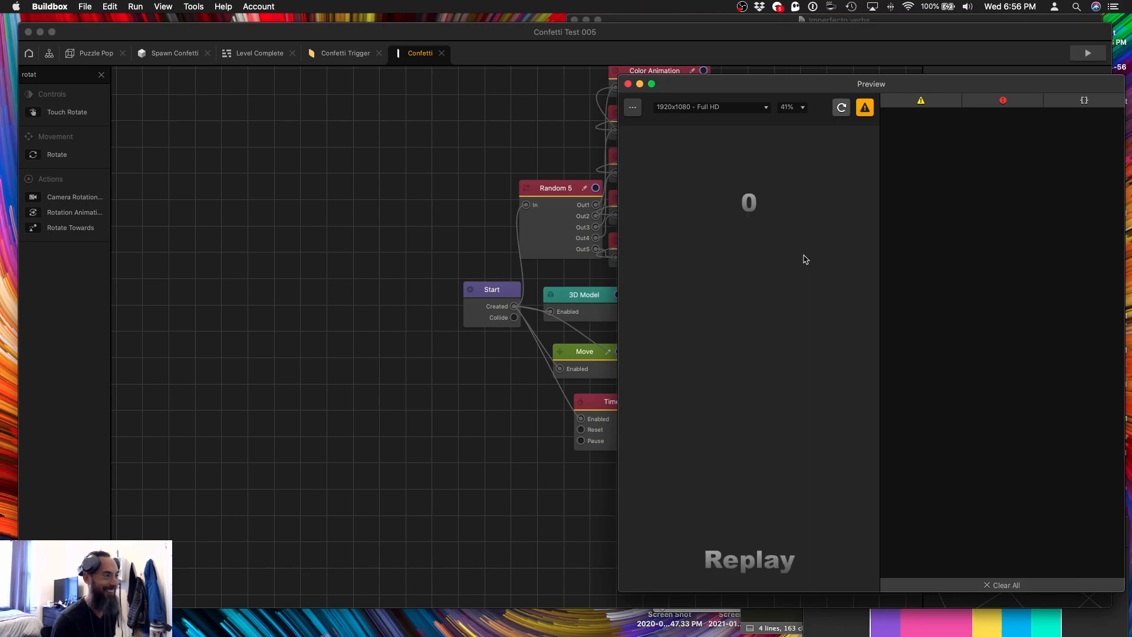
click(736, 349)
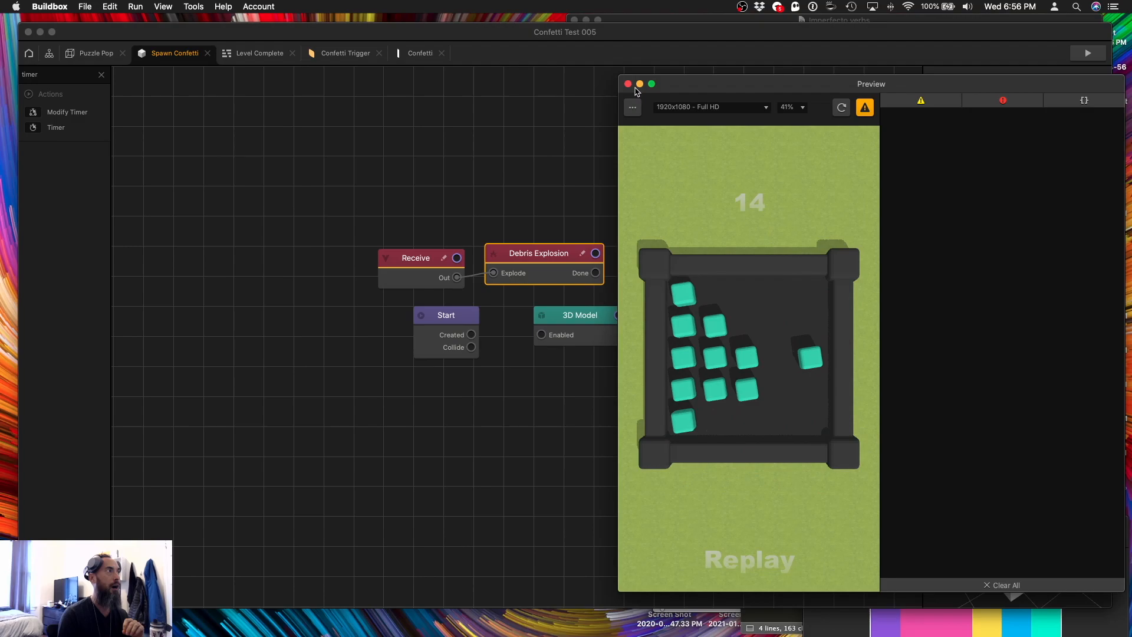
click(628, 83)
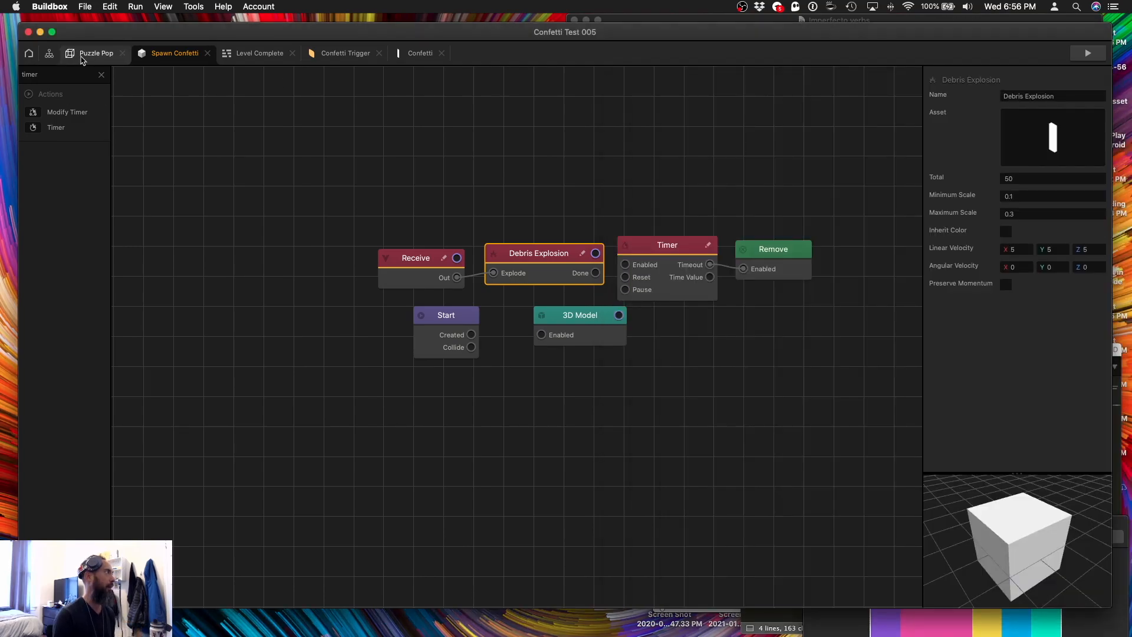
Delete the four Spawn Confetti objects around the board in level section 5.
click(92, 53)
shift+click(670, 487)
shift+click(670, 190)
shift+click(499, 187)
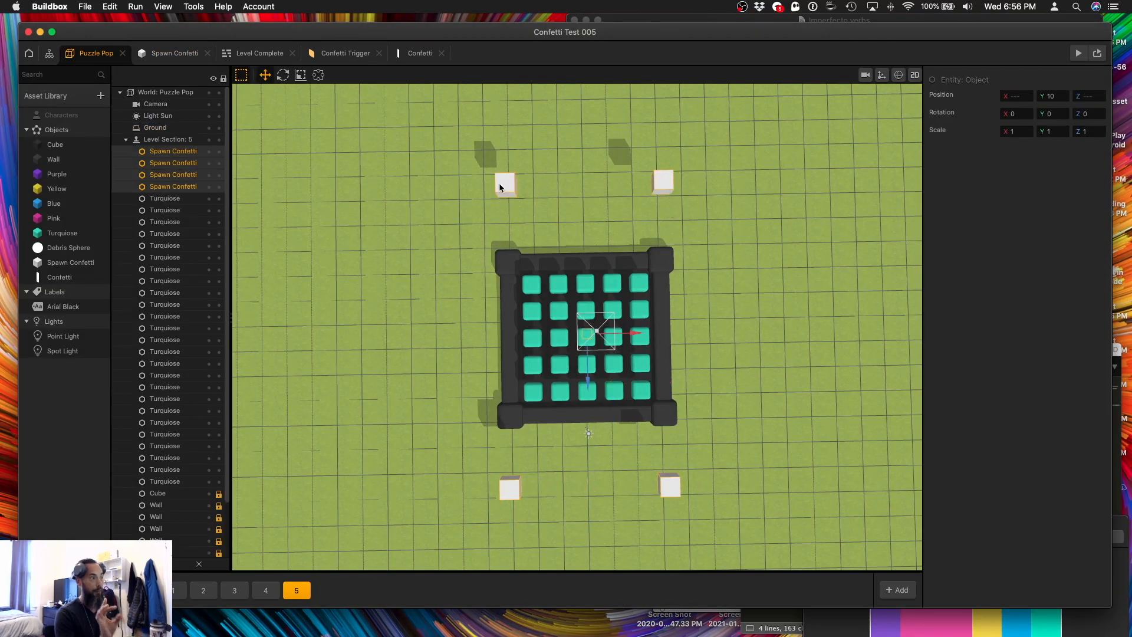
key(Delete)
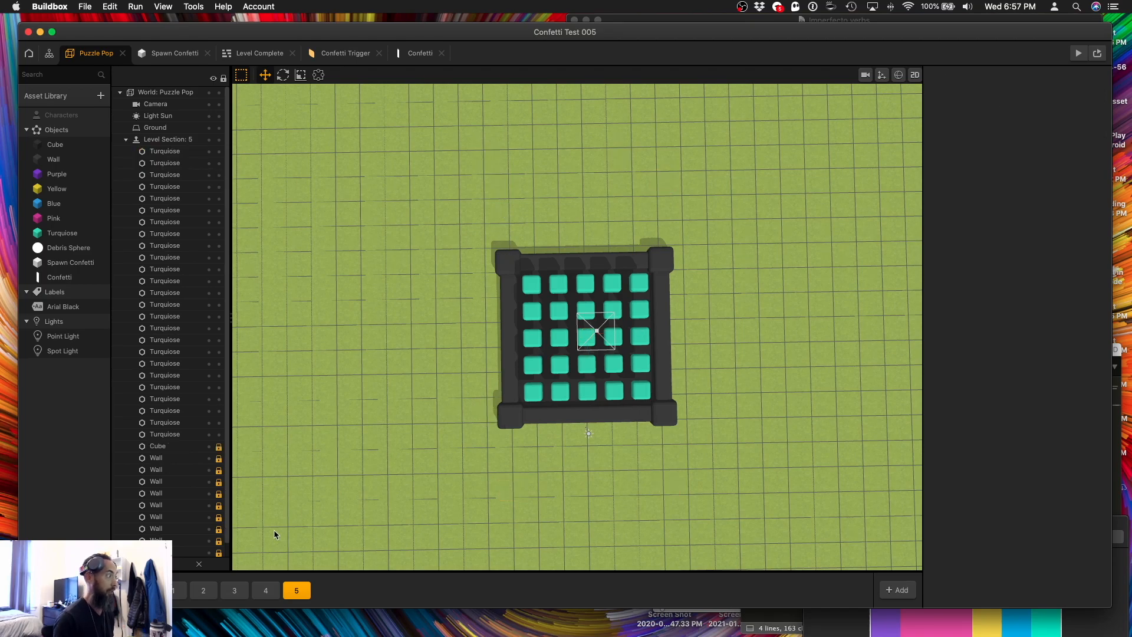
Show the Start level section and undo the deletion of the Spawn Confetti objects.
click(141, 590)
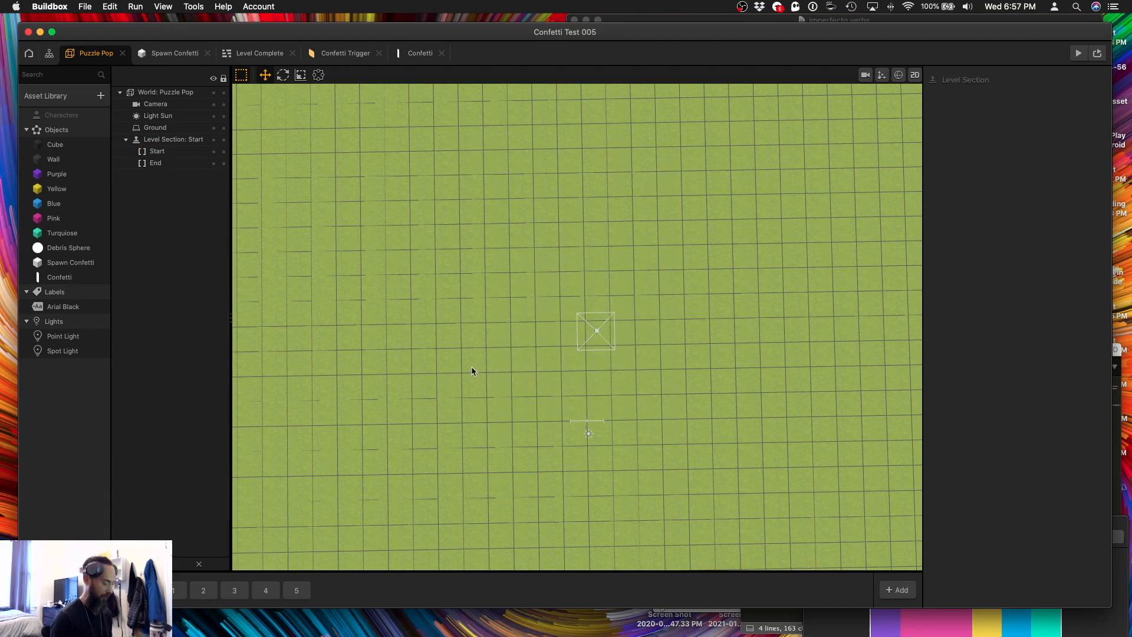
key(super+z)
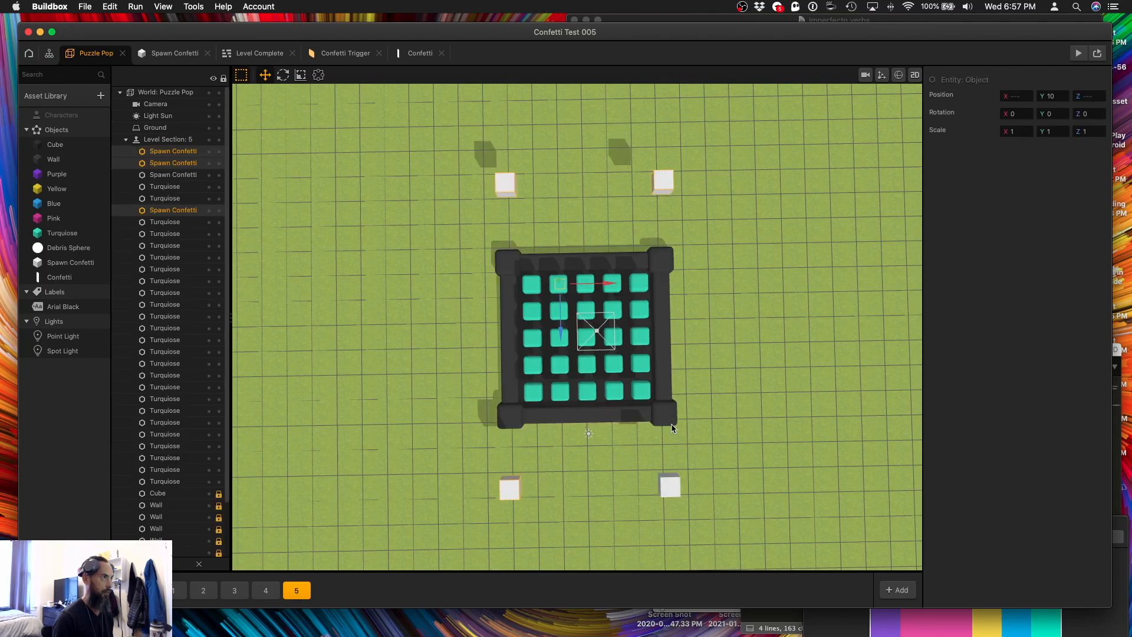
Delete the four Spawn Confetti objects around the board in level section 5.
shift+click(672, 487)
key(Delete)
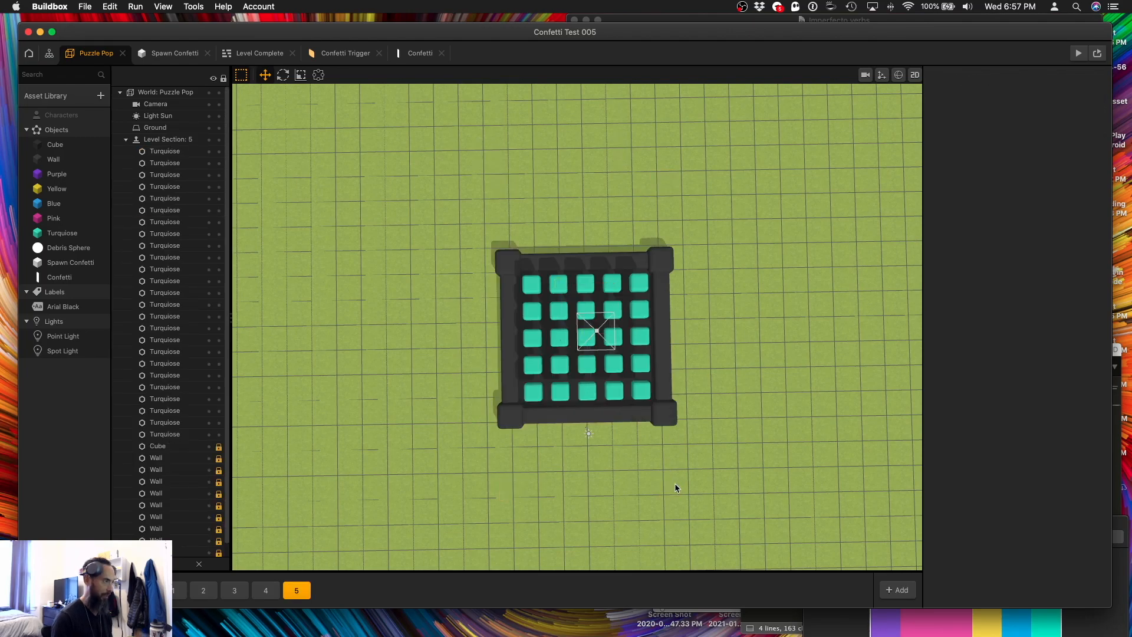
Place four Spawn Confetti objects in a rectangular arrangement in the Start level section.
click(180, 590)
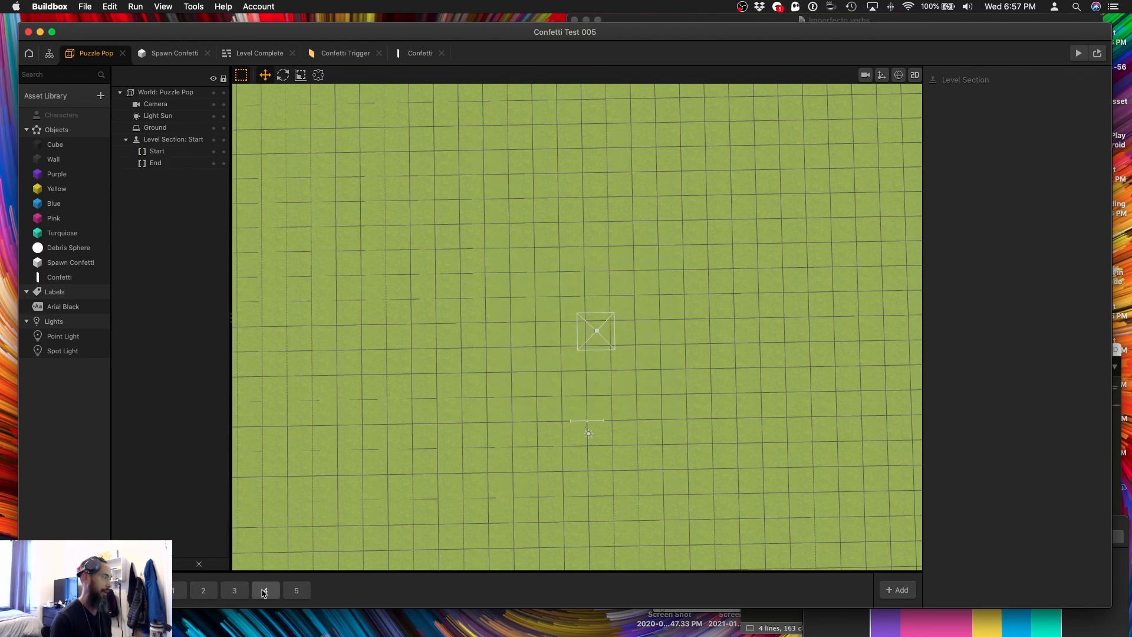
drag(76, 269, 548, 441)
drag(70, 263, 658, 433)
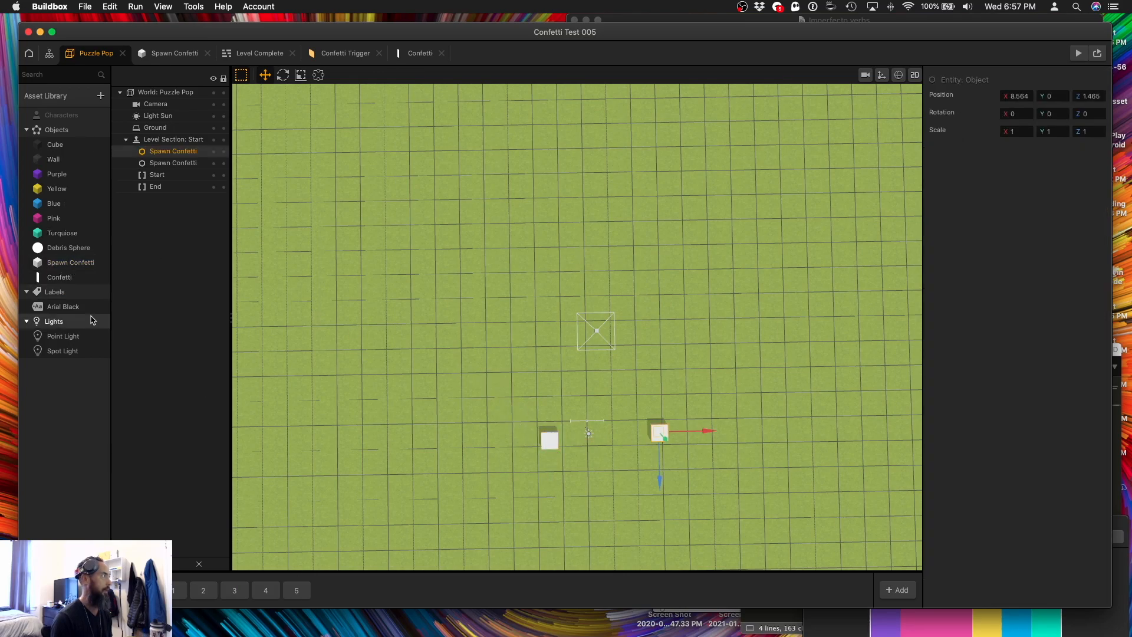
drag(70, 263, 542, 244)
drag(71, 263, 657, 242)
Set the Y position of all four Spawn Confetti objects to 10.
shift+click(665, 434)
shift+click(537, 437)
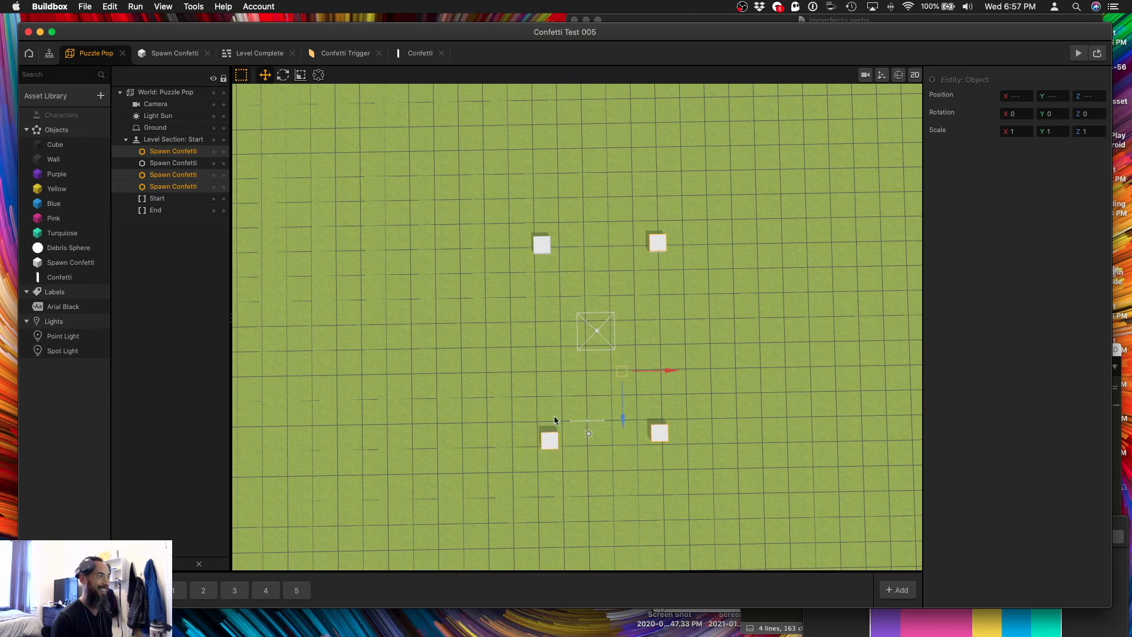
shift+click(544, 248)
click(1052, 96)
text(10)
key(Return)
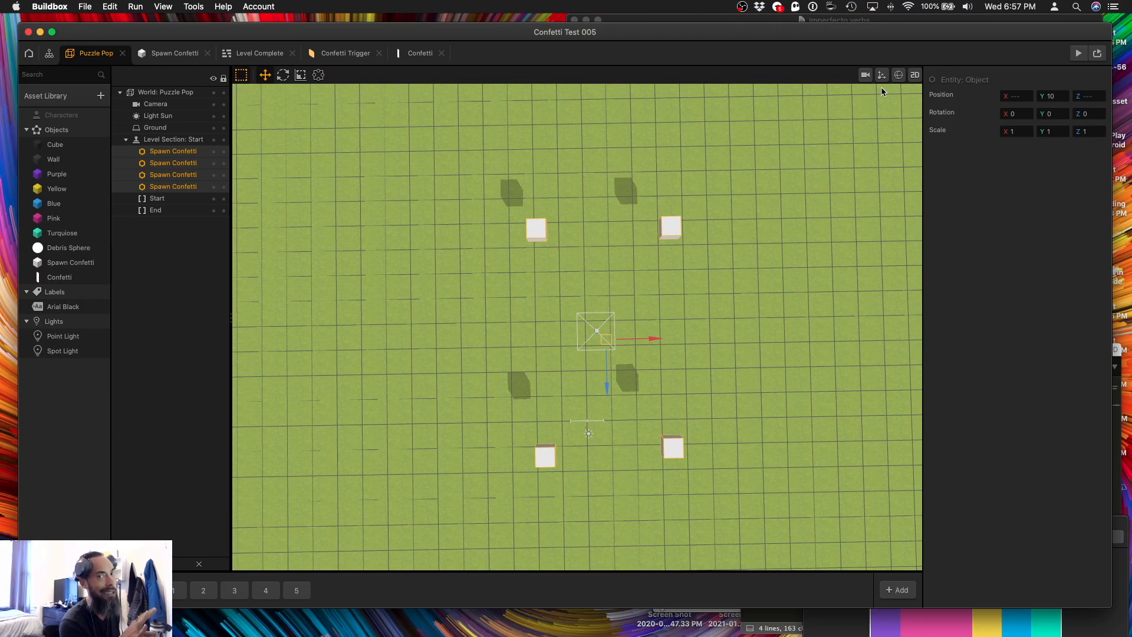
In camera view, move the Spawn Confetti objects toward the frame corners and set the lower-left one's X position to -8.
click(865, 75)
click(513, 180)
drag(567, 184, 536, 182)
click(522, 531)
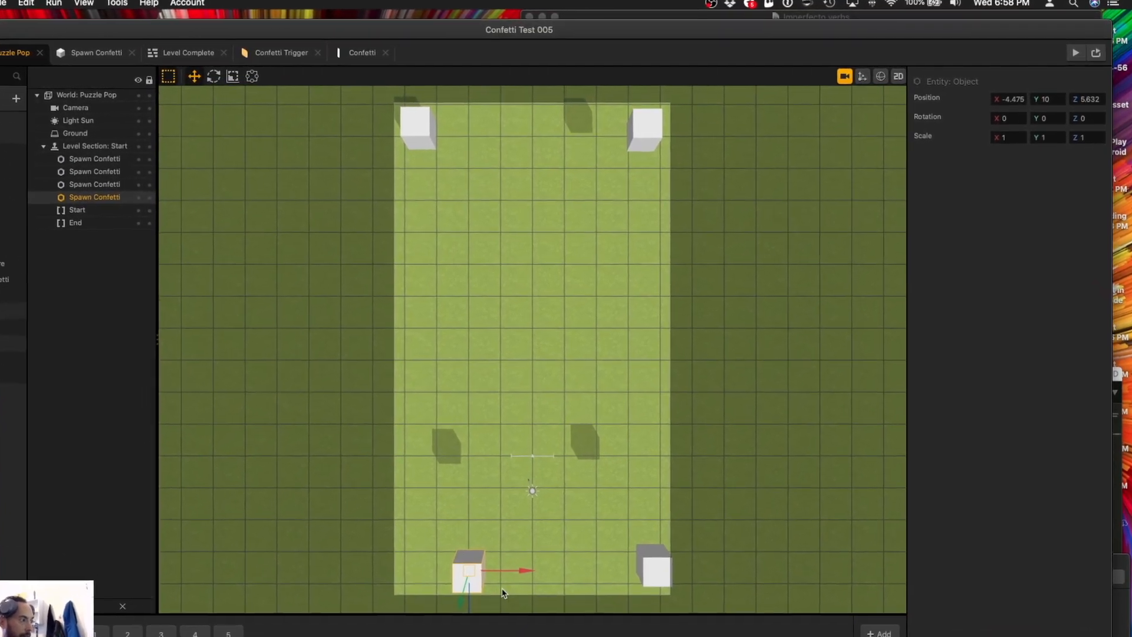
drag(521, 569, 464, 569)
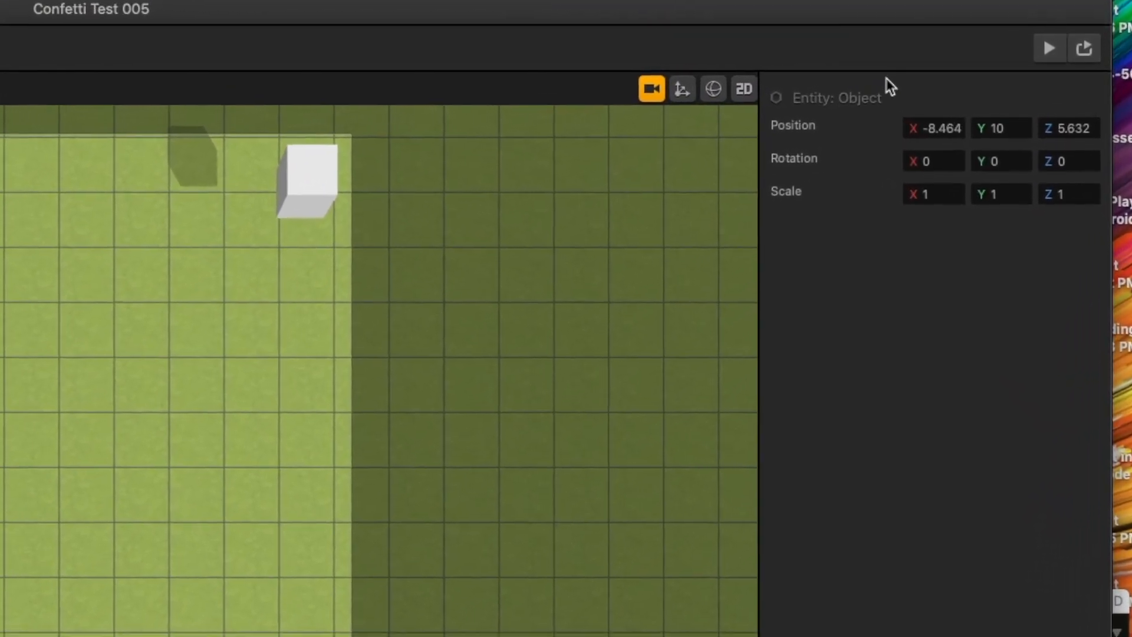
drag(964, 128, 934, 127)
key(BackSpace)
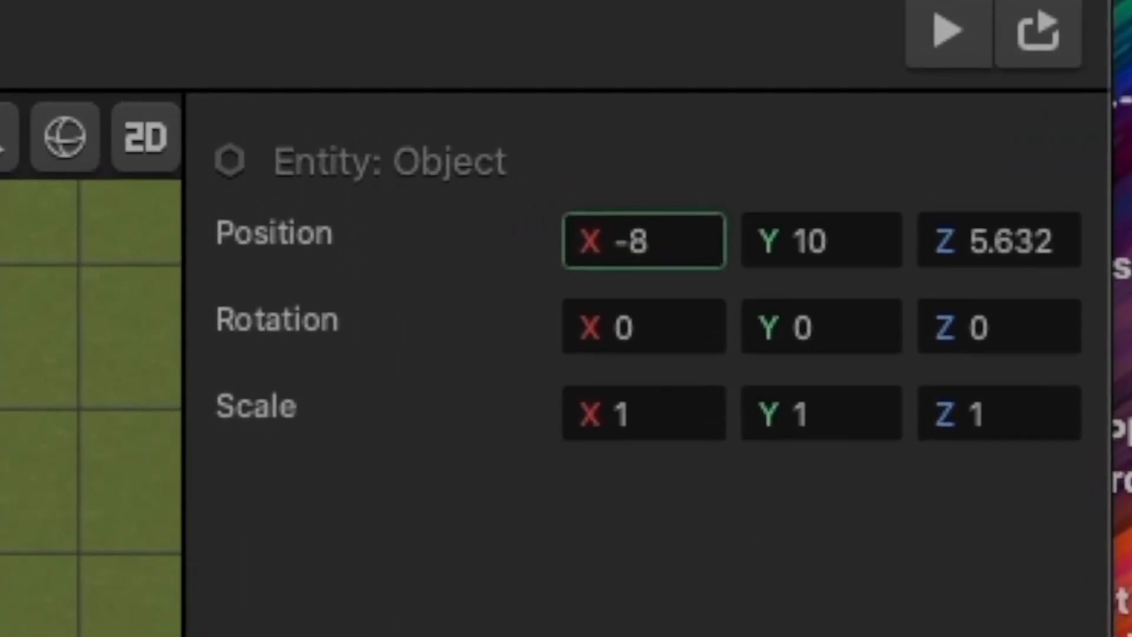
key(Return)
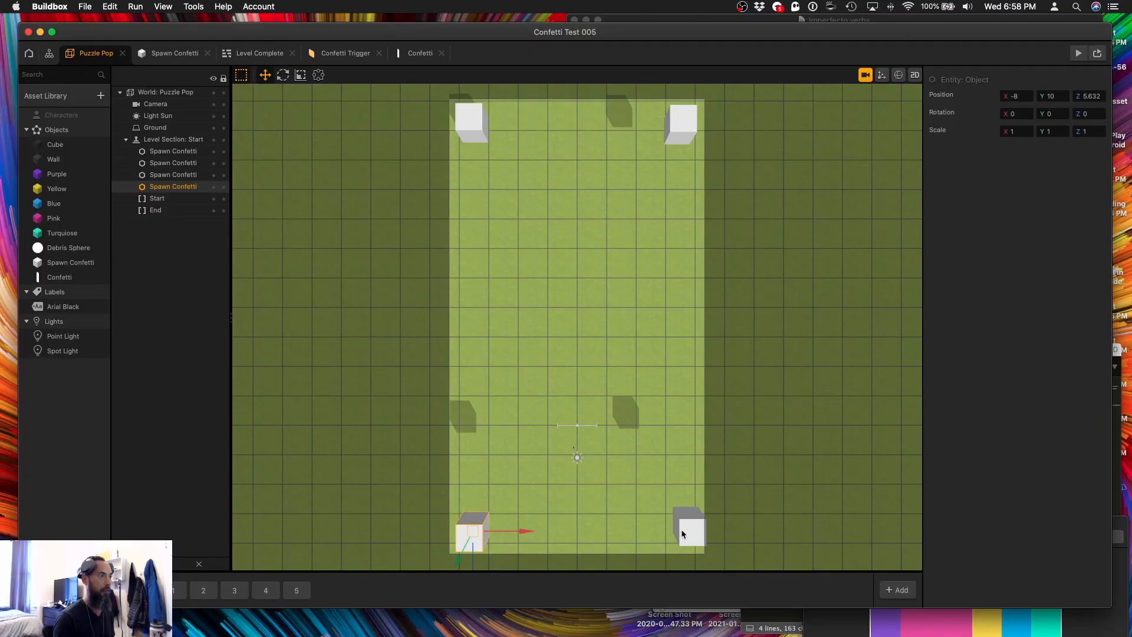
Set the upper two Spawn Confetti objects' Z position to -26 and give the lower two a common Z position.
click(681, 532)
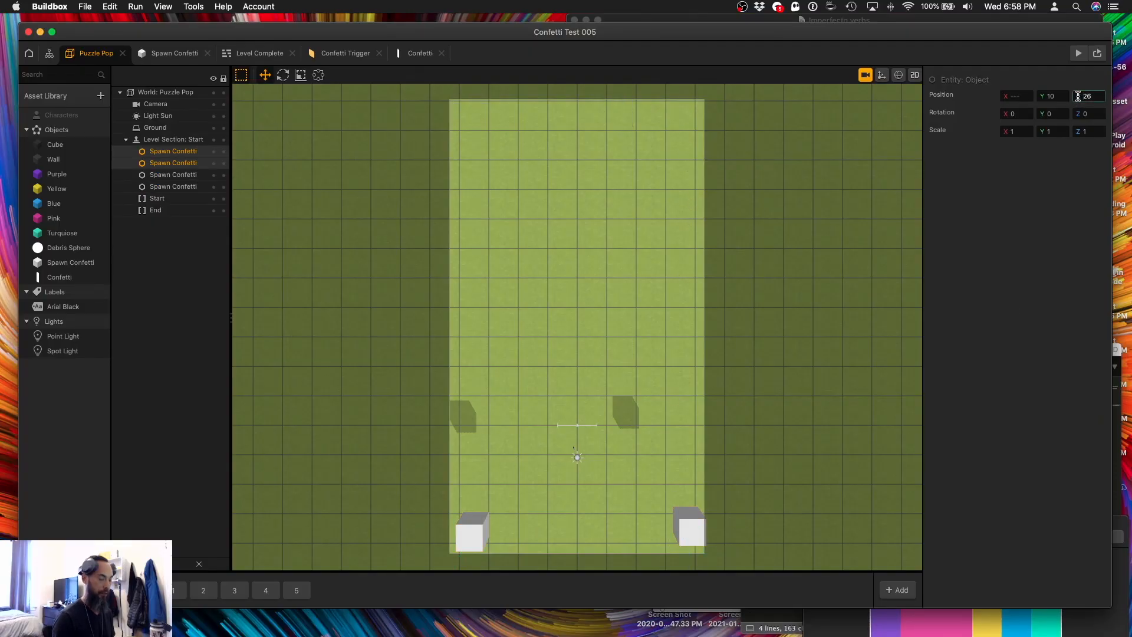
click(471, 536)
shift+click(707, 532)
click(1088, 95)
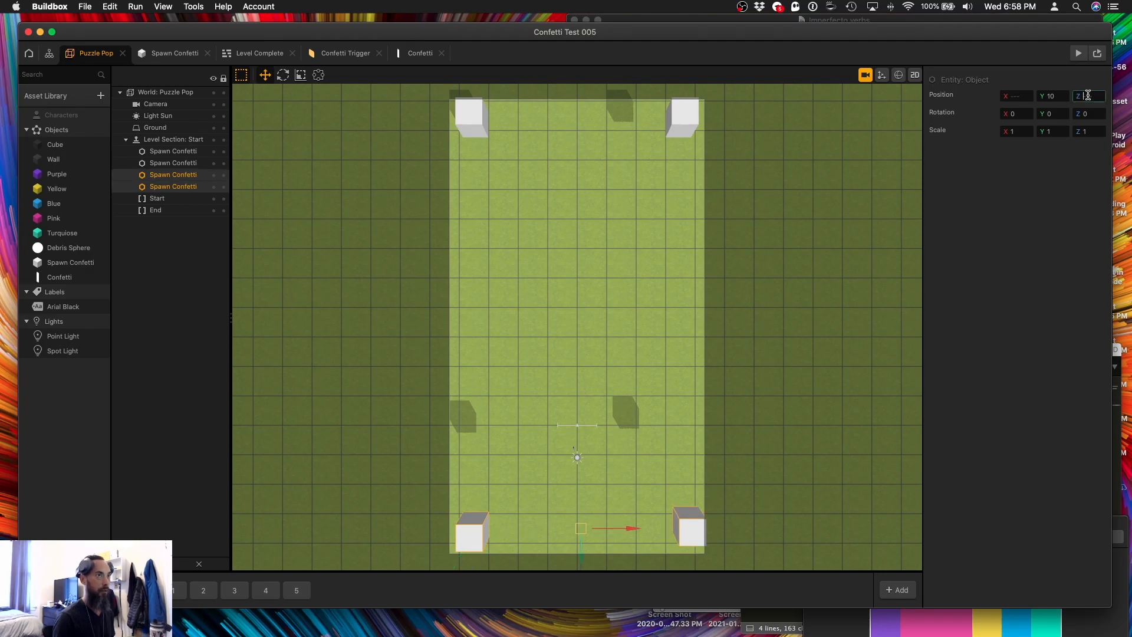
key(Return)
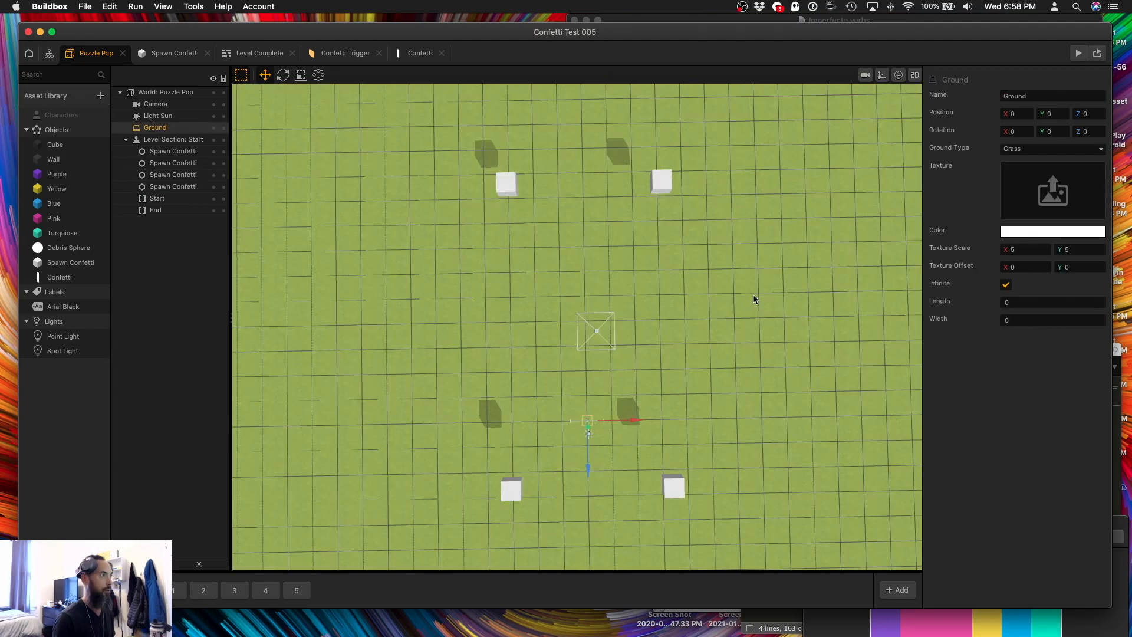
Save the project, play a level in the preview to test the Level Complete confetti, and close the preview.
click(752, 294)
key(super+s)
key(super+r)
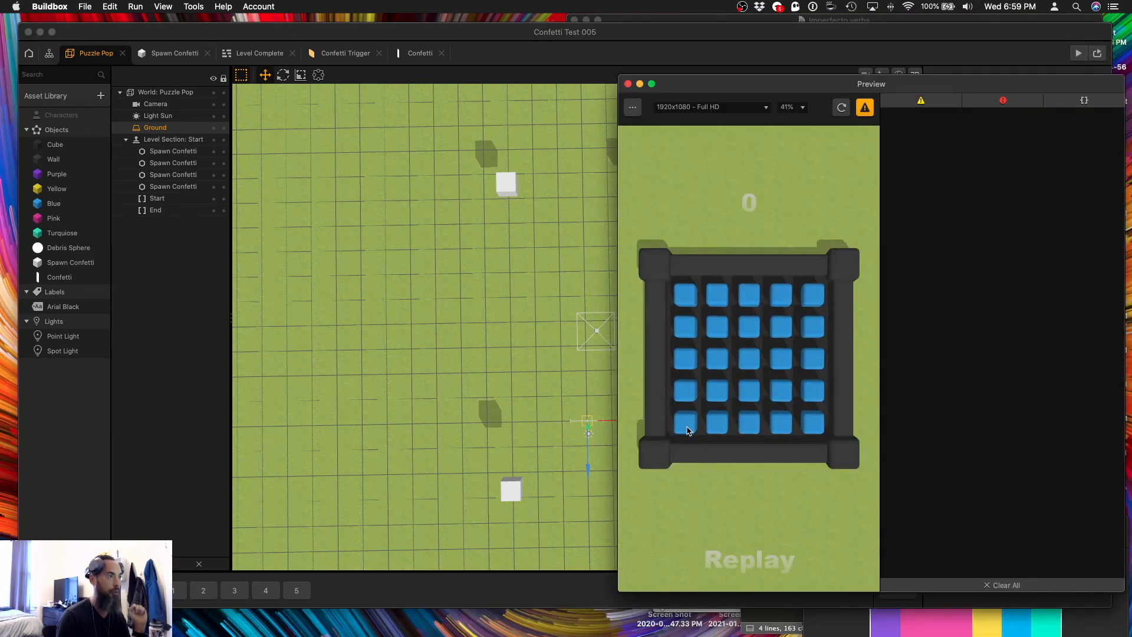
click(683, 421)
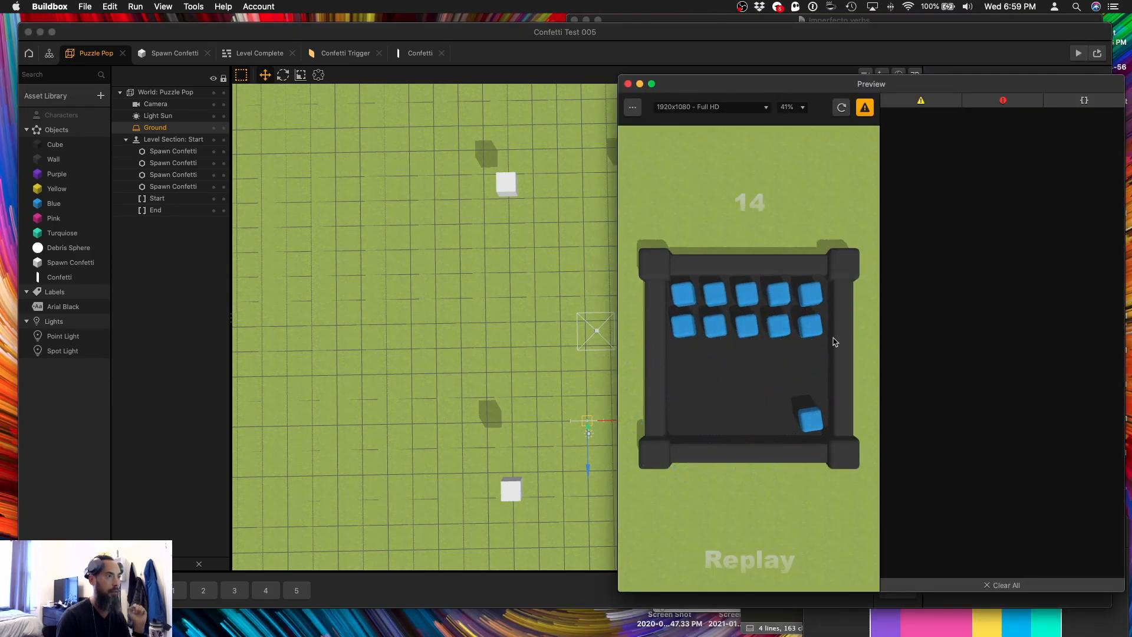
click(811, 325)
click(782, 317)
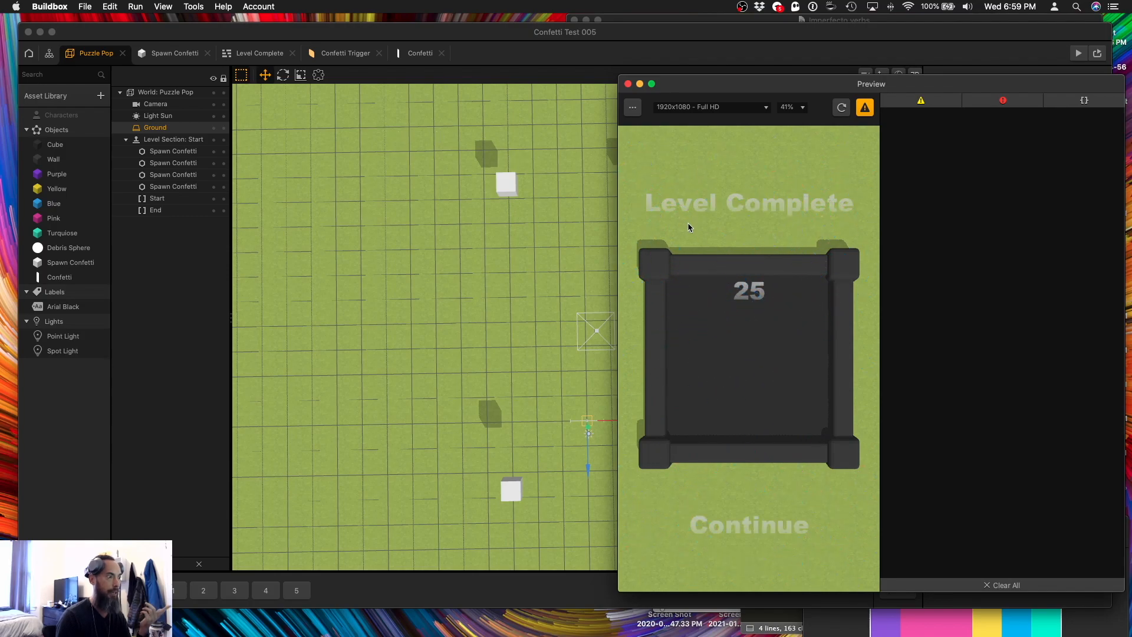
click(628, 84)
In the Confetti object, set the 3D Model's scale to X 2.5, Y 10 and Z 1.
click(507, 181)
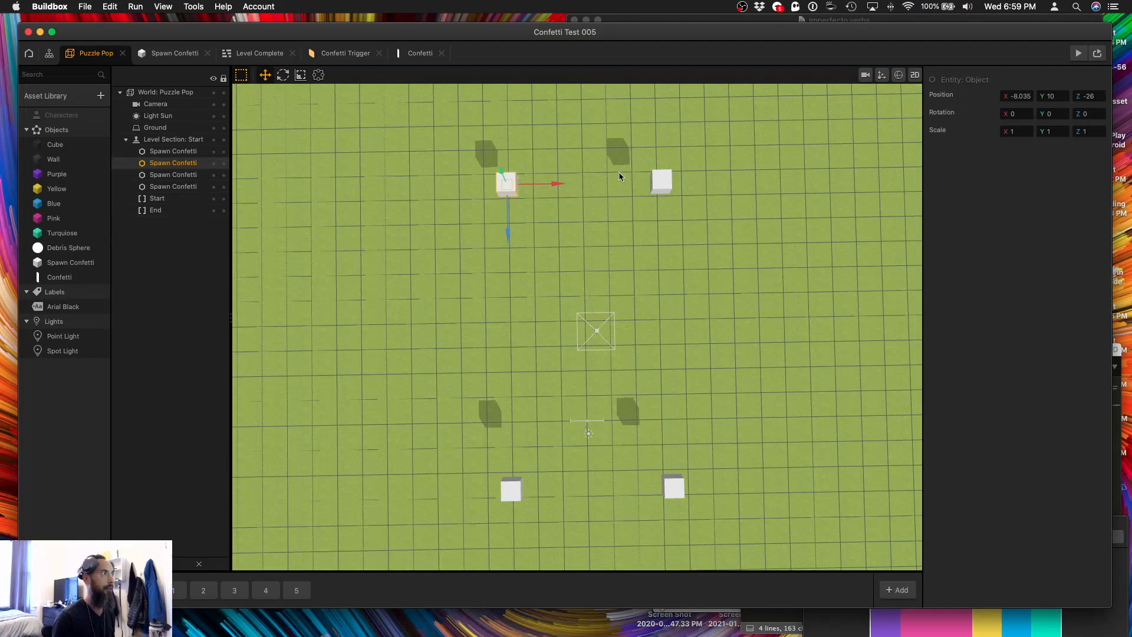
click(420, 53)
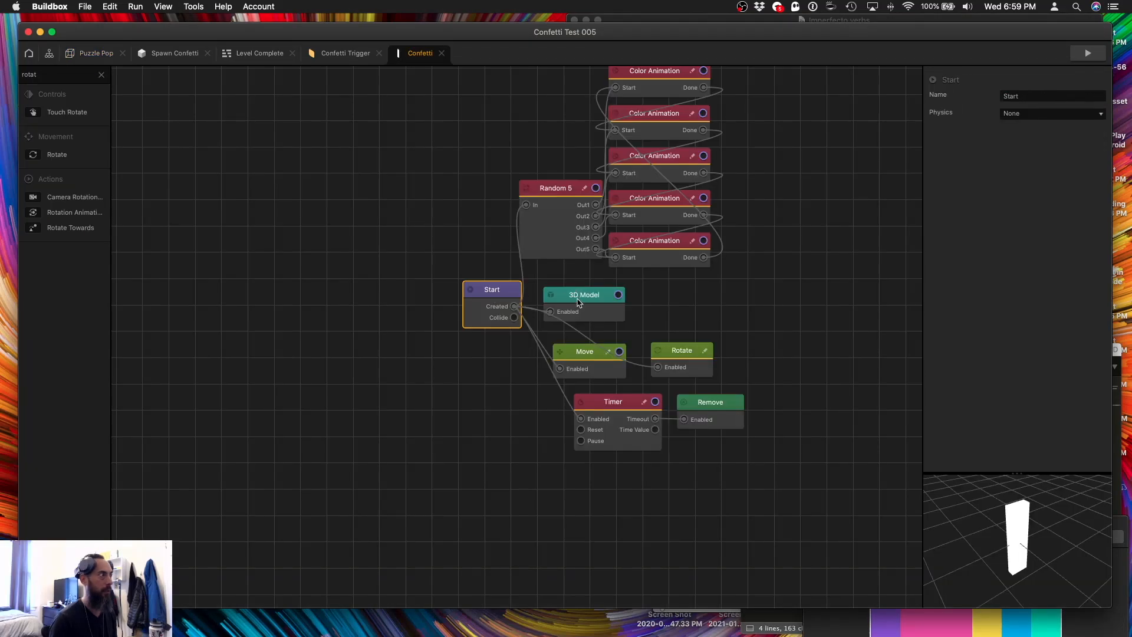
click(578, 303)
click(1068, 420)
click(1001, 420)
text(2.5)
key(Tab)
key(Tab)
text(1)
key(Return)
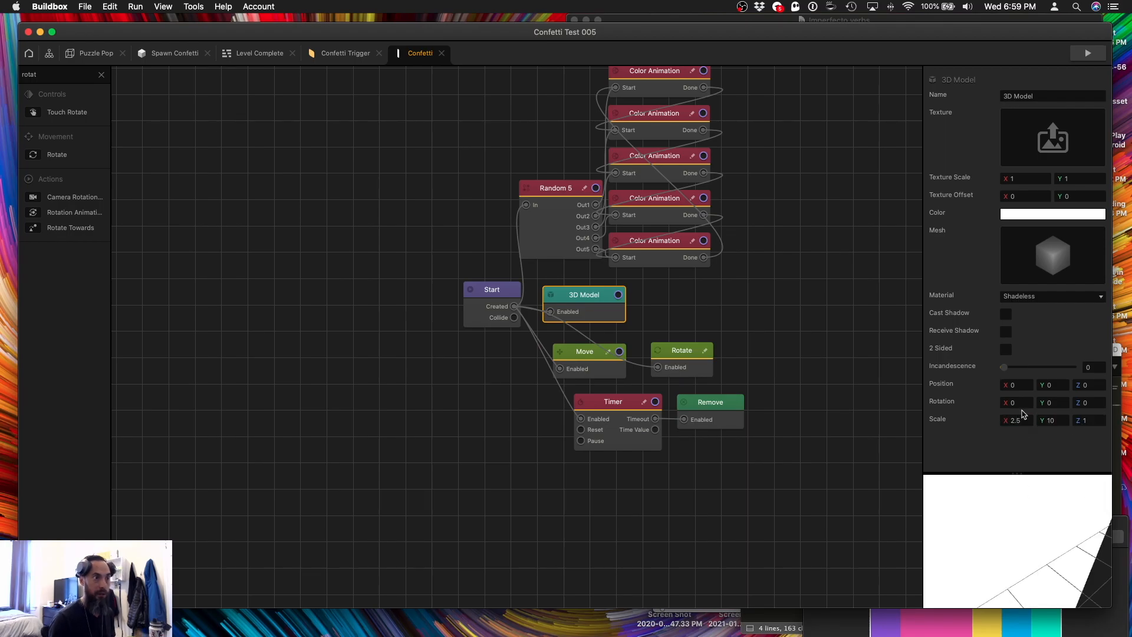
Play a level through in the preview to check the enlarged confetti, and close the preview.
scroll(1038, 503, down, 5)
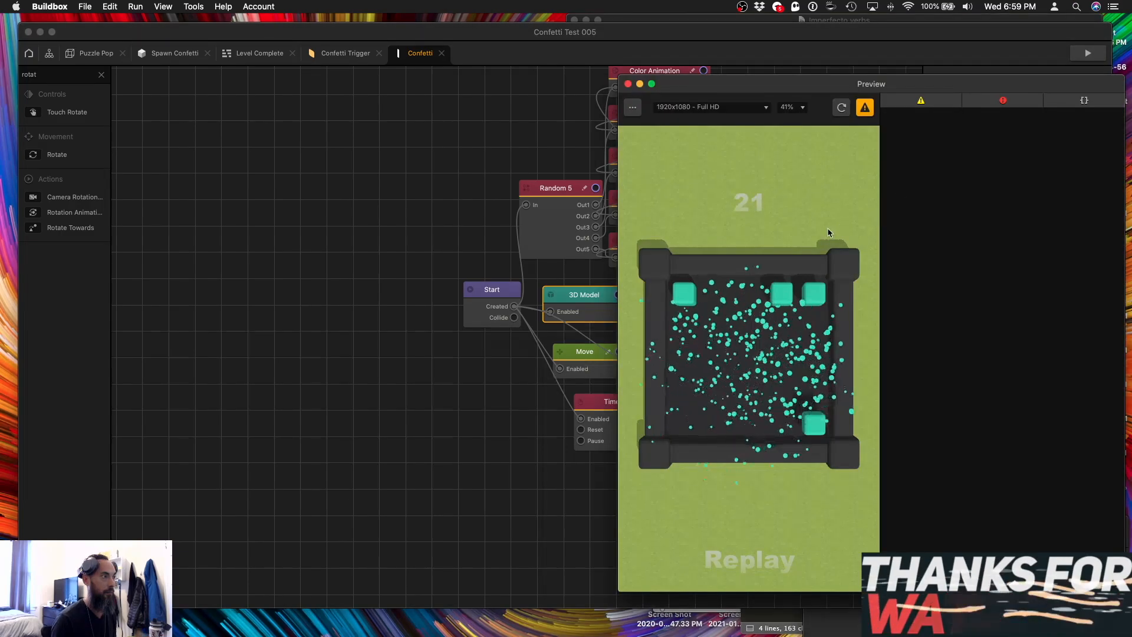
drag(808, 421, 559, 143)
drag(678, 295, 746, 339)
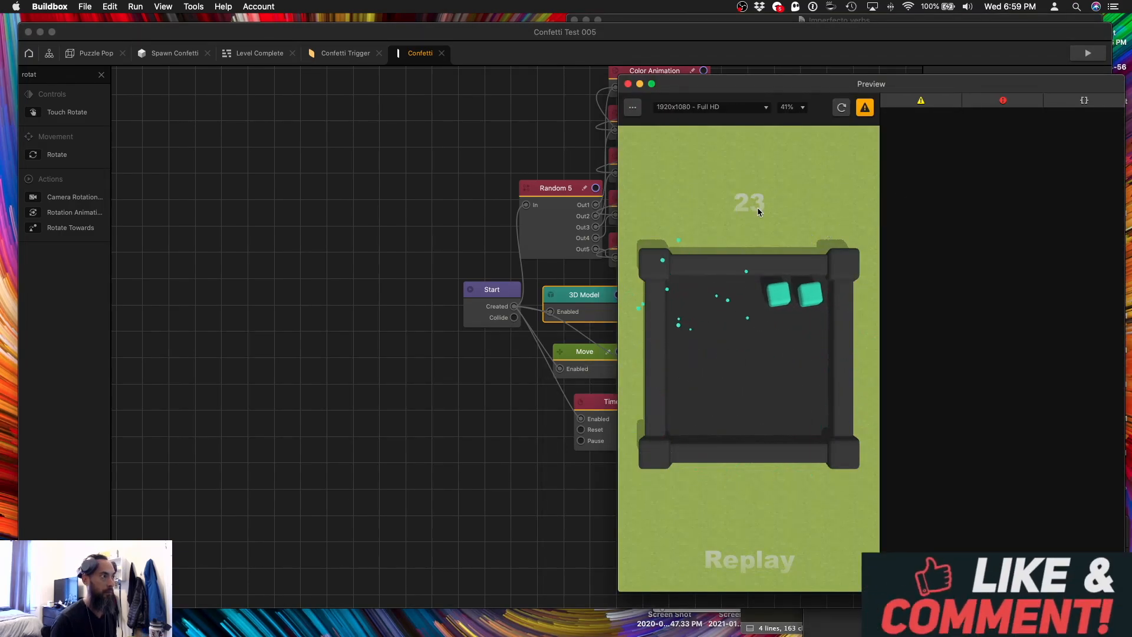
drag(766, 295, 912, 308)
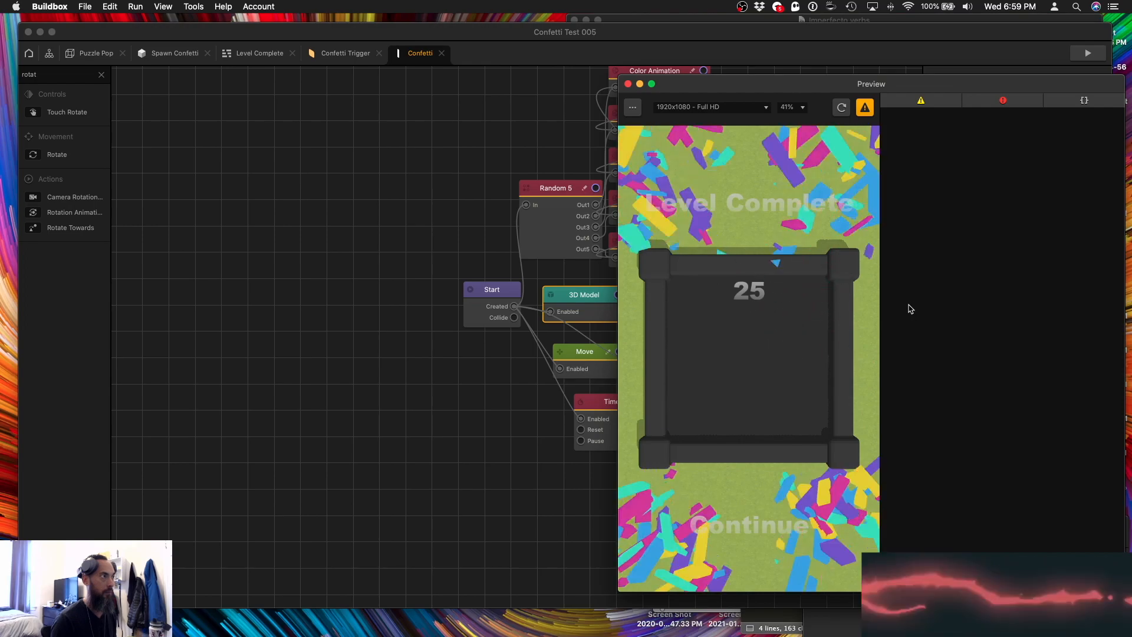
click(628, 84)
Reduce the Confetti 3D Model's scale and set the Move node's random speed range to 25 on X, Y and Z.
text(5)
key(Tab)
click(563, 366)
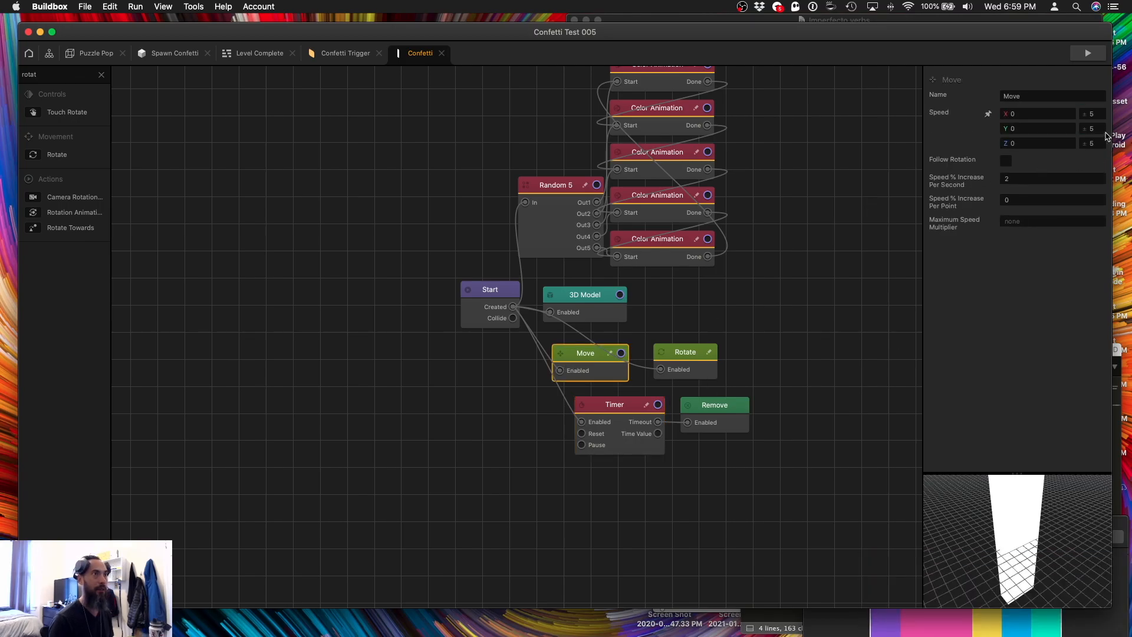
text(25)
key(Tab)
text(25)
key(Tab)
text(25)
key(Tab)
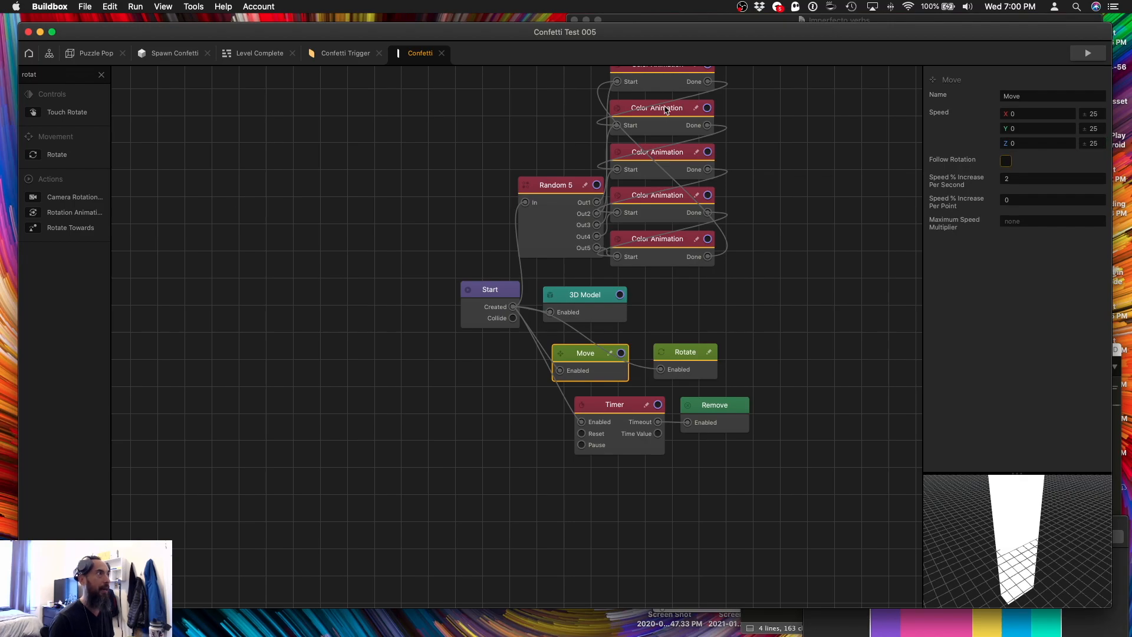
Open the duration of the topmost Color Animation node for editing.
click(664, 82)
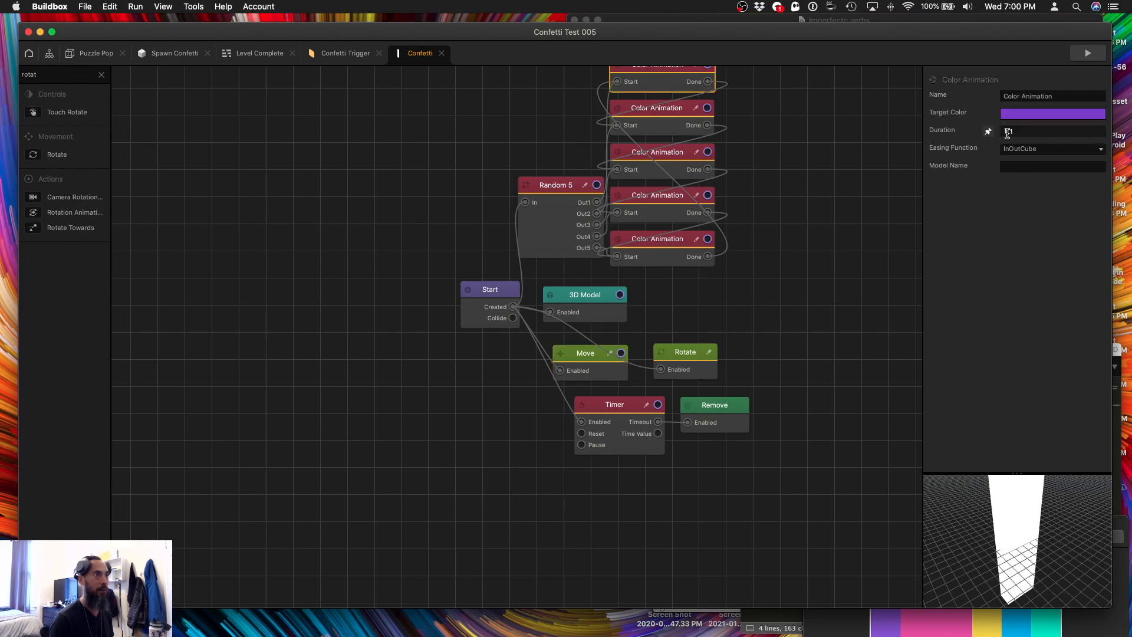
click(1015, 131)
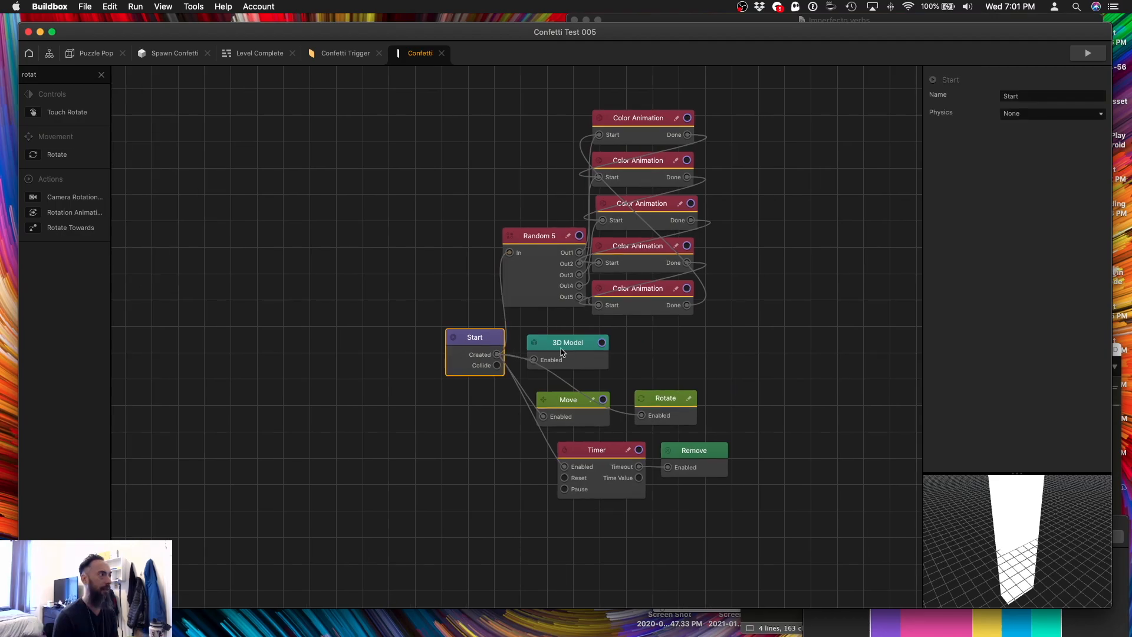
Set the Confetti 3D Model's scale to X .75, Y 3 and Z .25, and test it by completing a level in the preview.
click(563, 344)
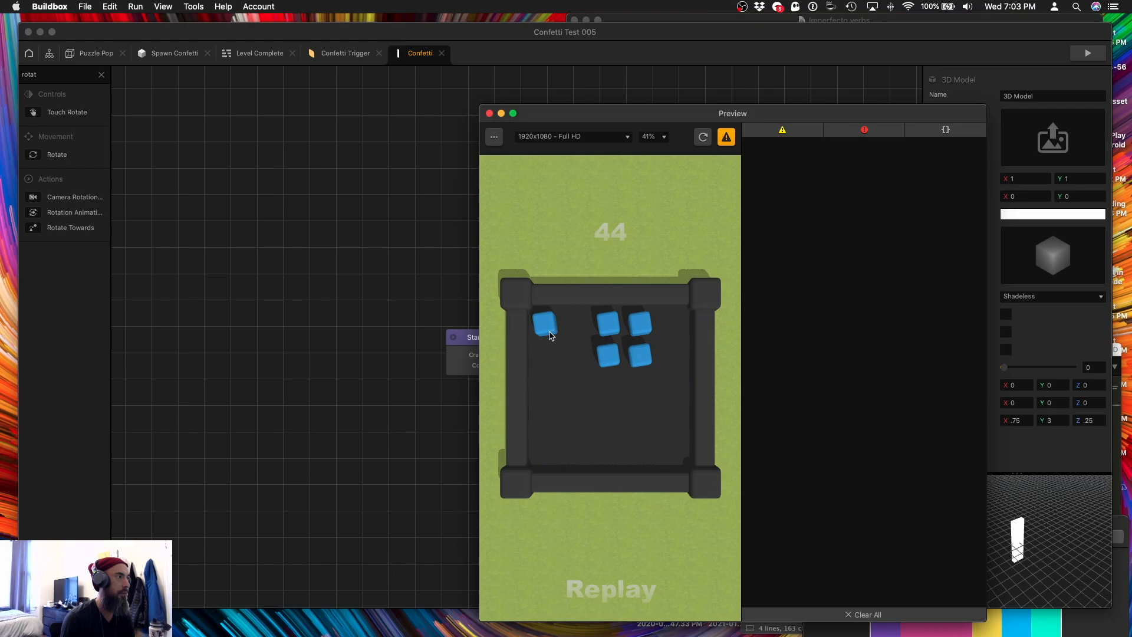
click(550, 335)
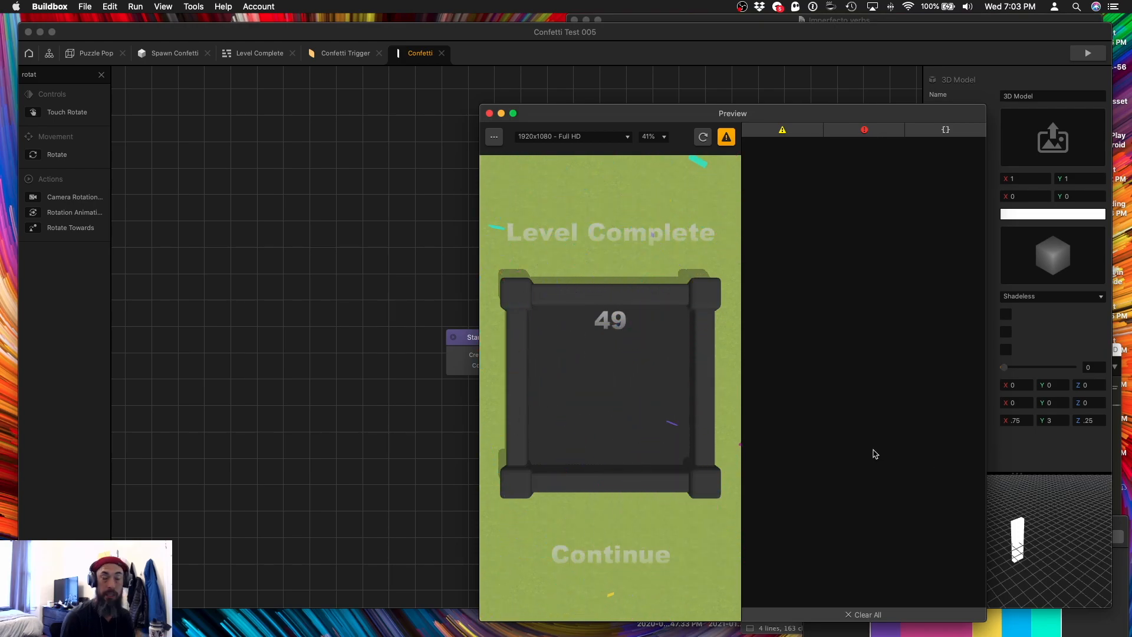
click(489, 113)
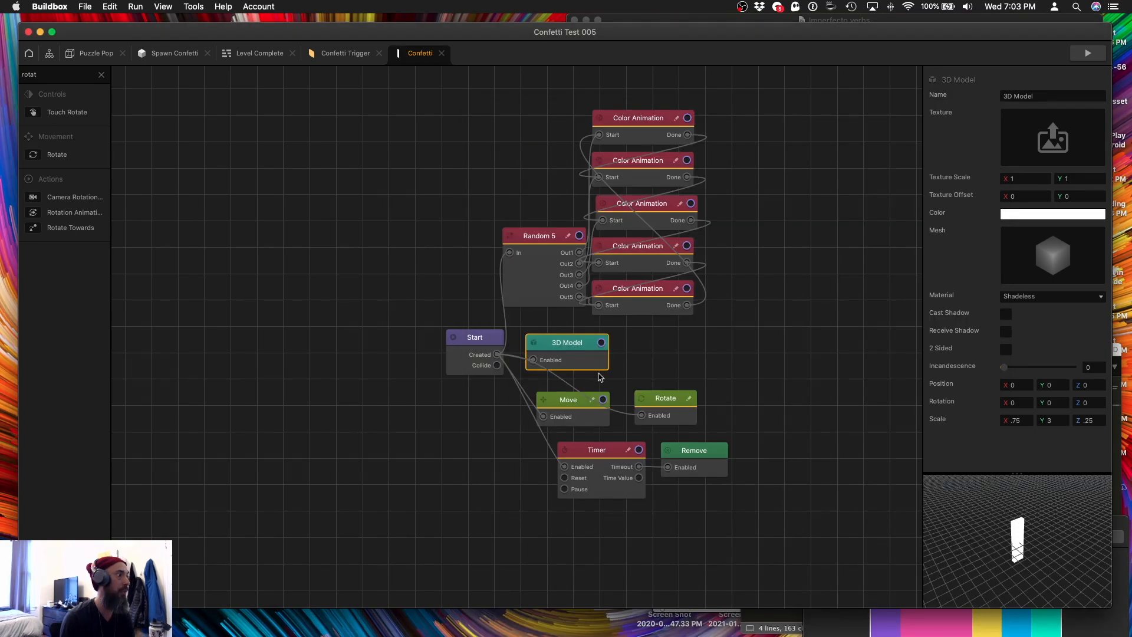
Set the Move node's random speed range to 15 on X, Y and Z, and test the confetti in the preview.
click(576, 411)
click(1088, 112)
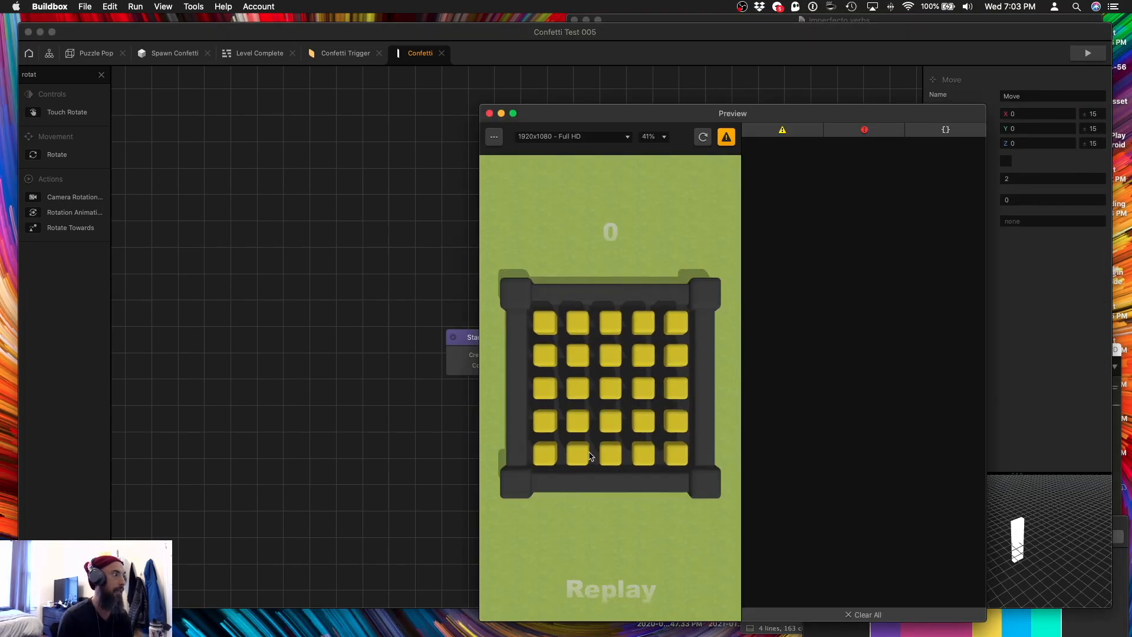
click(702, 136)
click(544, 454)
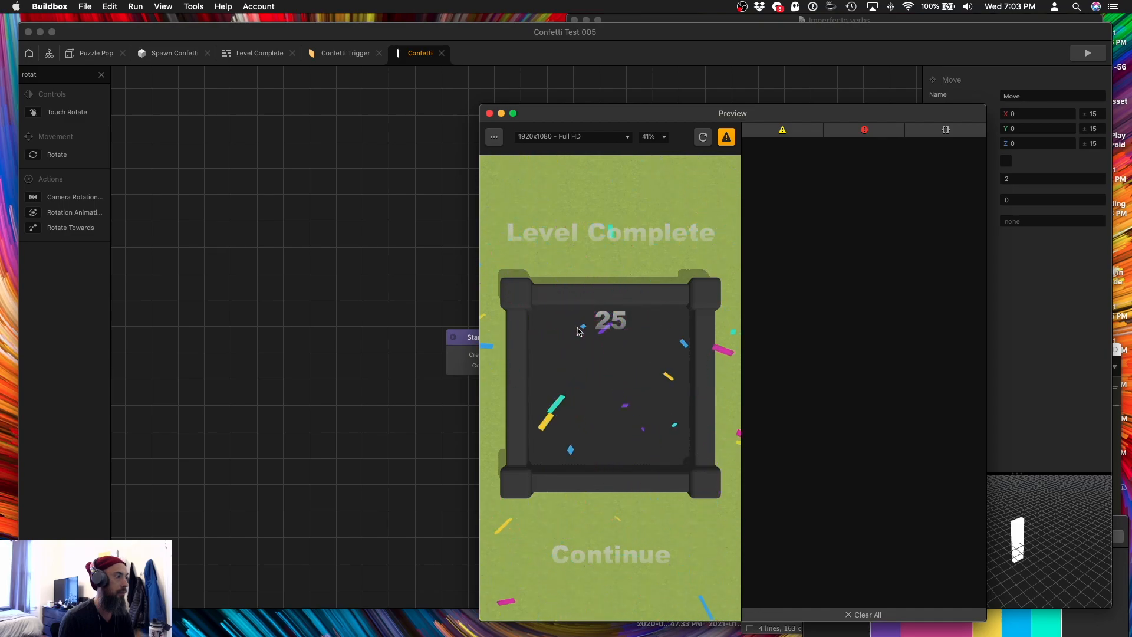
click(489, 114)
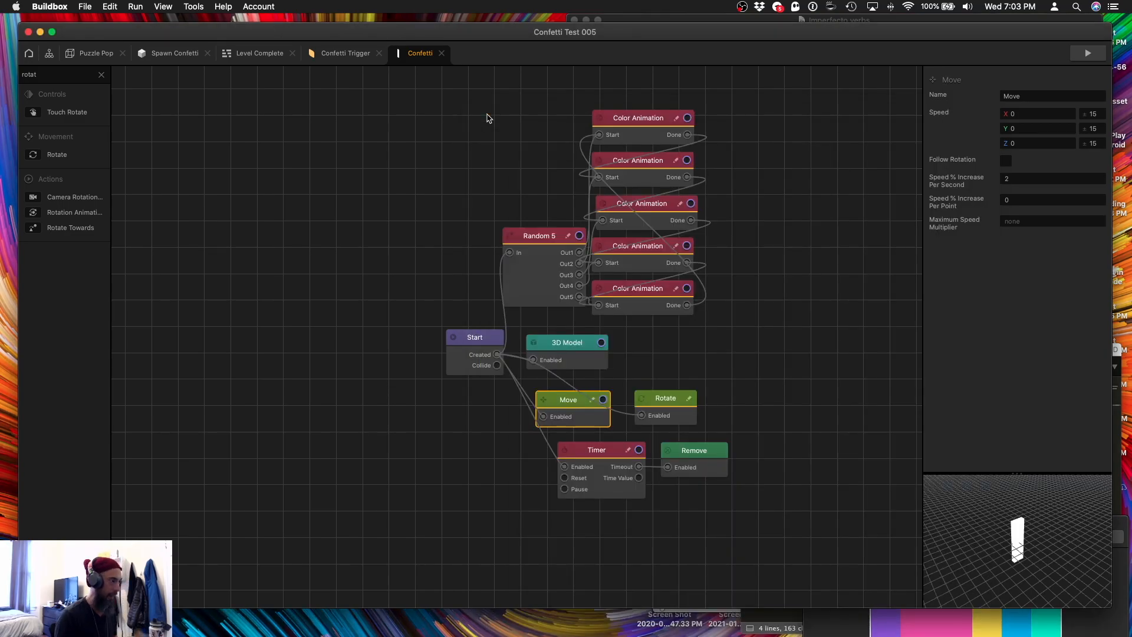
Search the computer for cheer sounds, listen to cheer3.wav in VLC, and find kids yay.mp3 in Finder's Sound folder.
text(cheer)
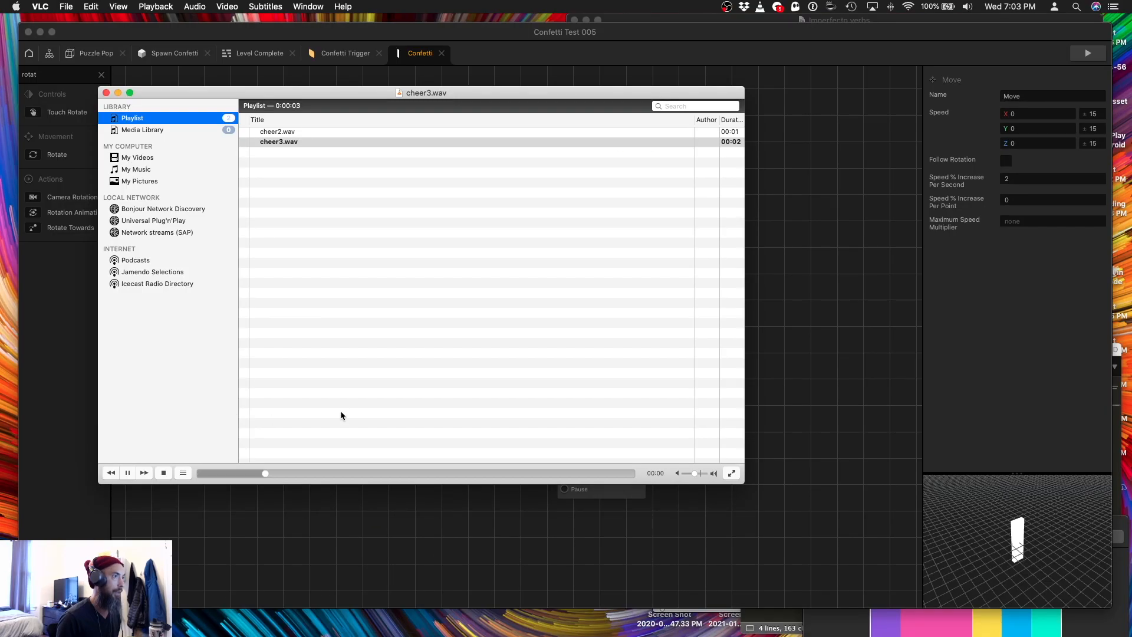
key(super+space)
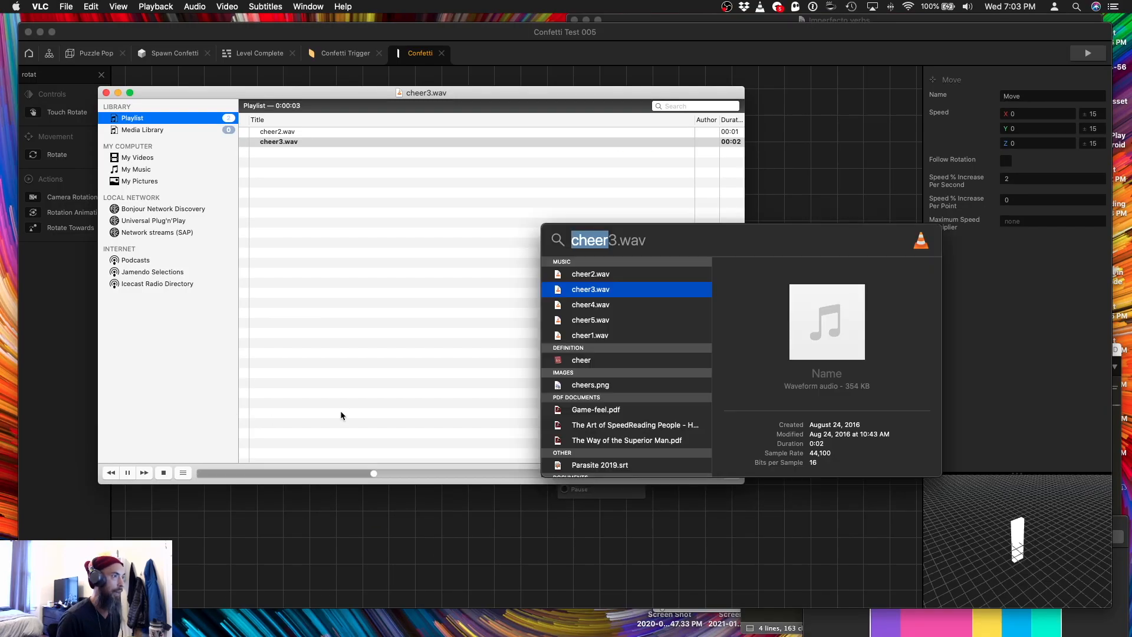
scroll(631, 380, down, 4)
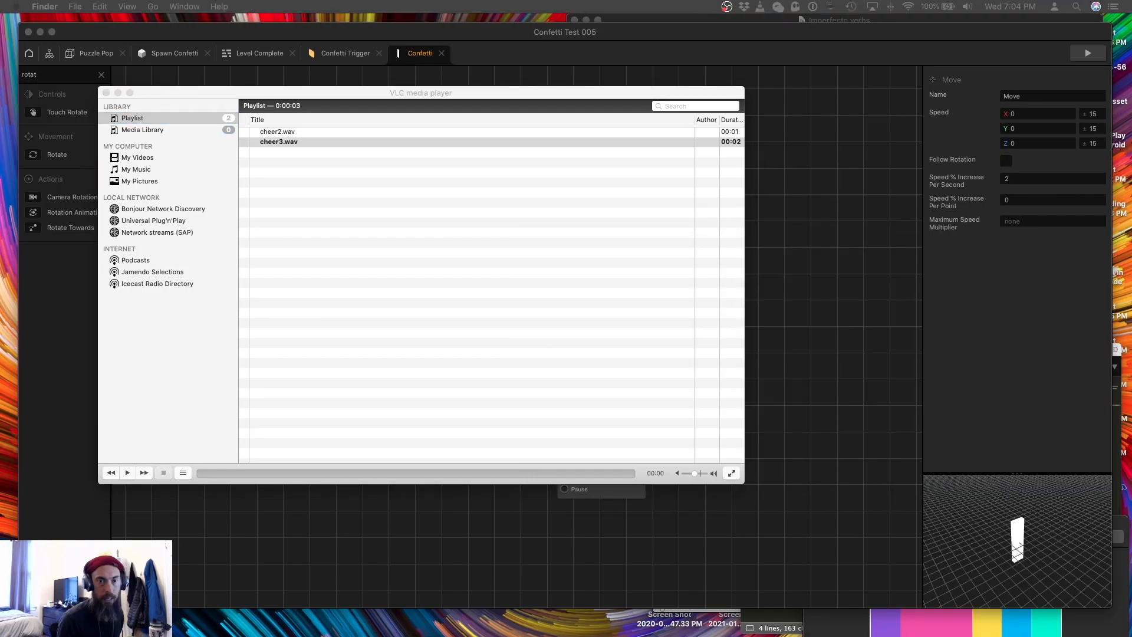
drag(776, 279, 688, 346)
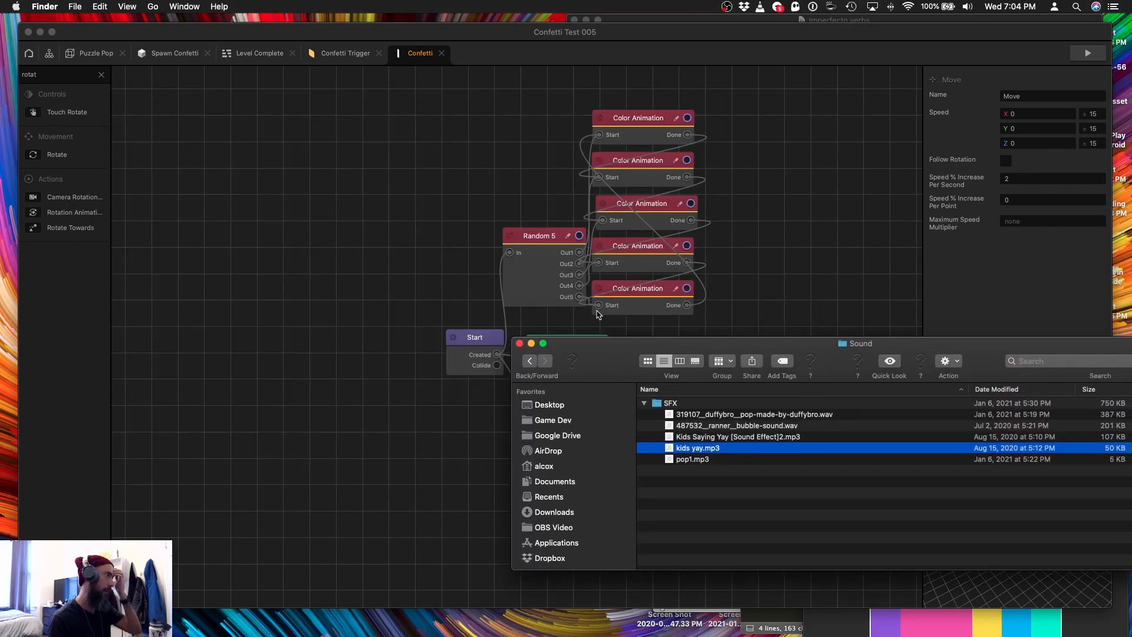
Add a Sound node to the Confetti asset and connect it to the Start node's Created output.
drag(608, 346, 677, 424)
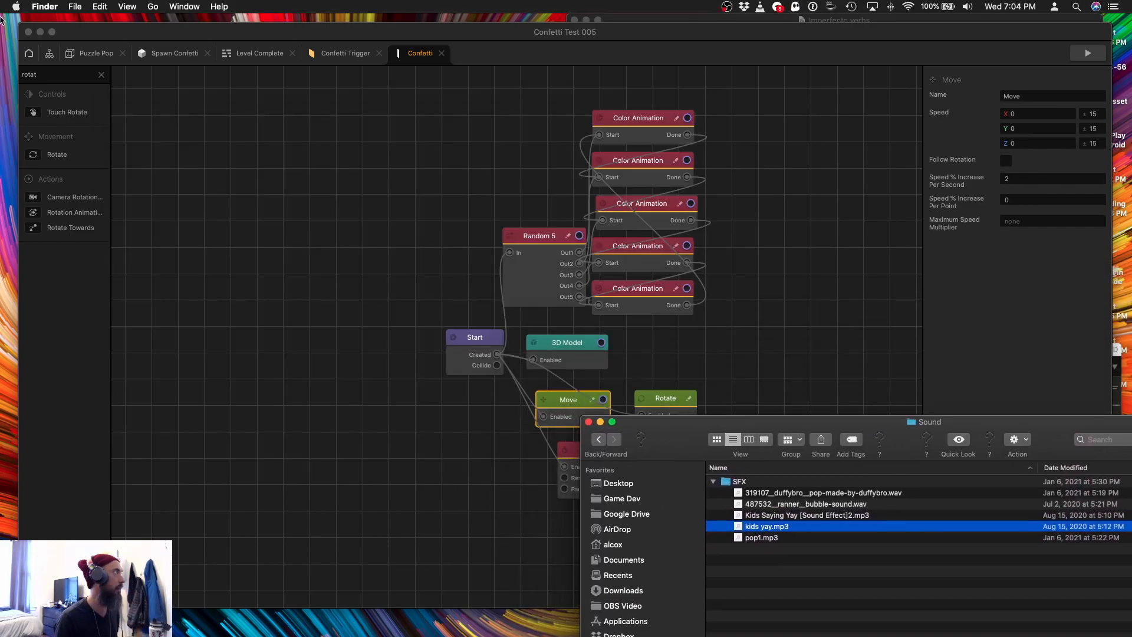
click(99, 77)
text(sound)
drag(57, 112, 497, 354)
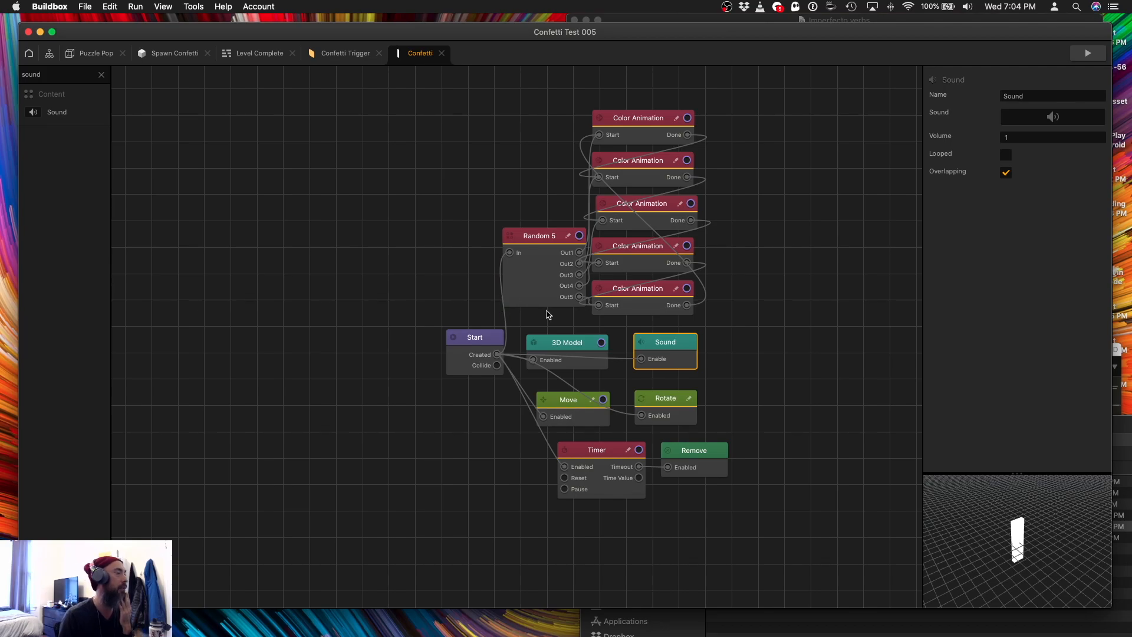
Add a Sound node to Confetti Trigger, connect it to the Start node's Created output, and set its volume to 0.5.
click(343, 54)
click(57, 75)
text(sound)
drag(72, 112, 592, 334)
click(1020, 140)
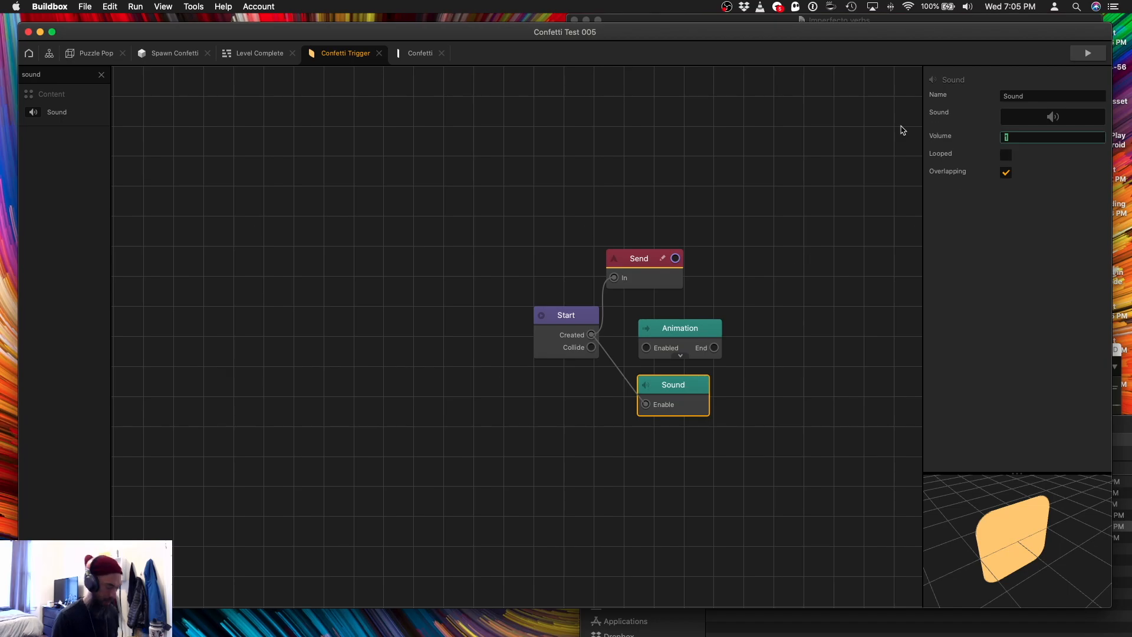
text(.5)
key(Tab)
Assign kids yay.mp3 from the Finder's SFX folder to the Confetti Trigger's Sound node.
key(ctrl+Up)
key(ctrl+Up)
key(ctrl+Up)
click(667, 560)
drag(766, 526, 1040, 127)
Copy the Sound node from Confetti Trigger into Spawn Confetti and connect it to the Receive node's Out.
click(653, 287)
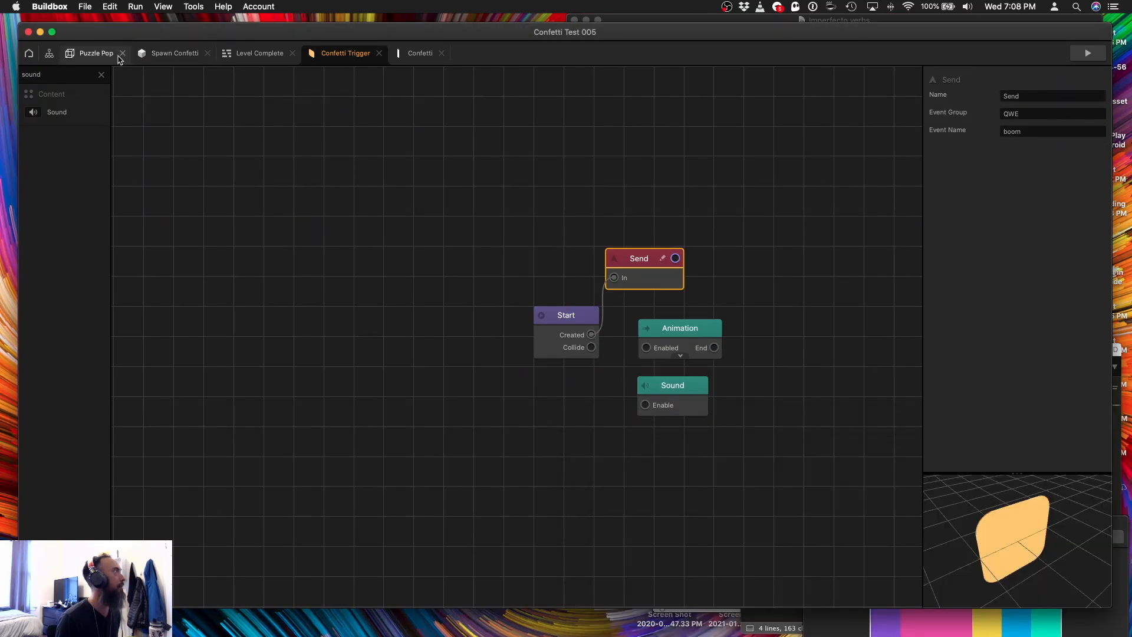
click(158, 57)
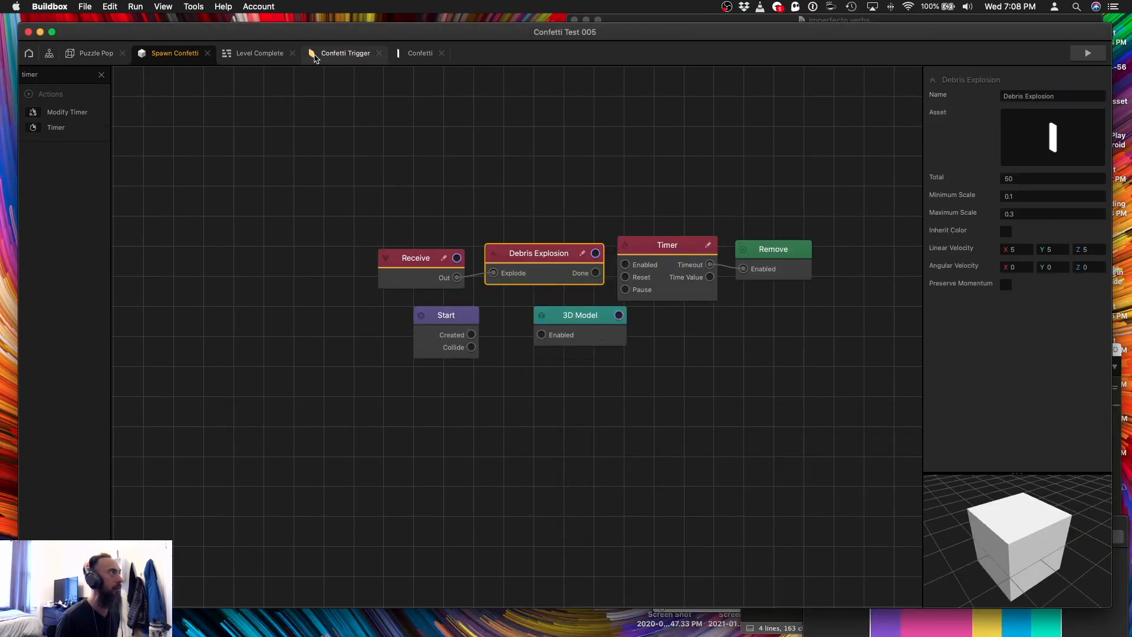
click(430, 56)
click(357, 56)
click(678, 392)
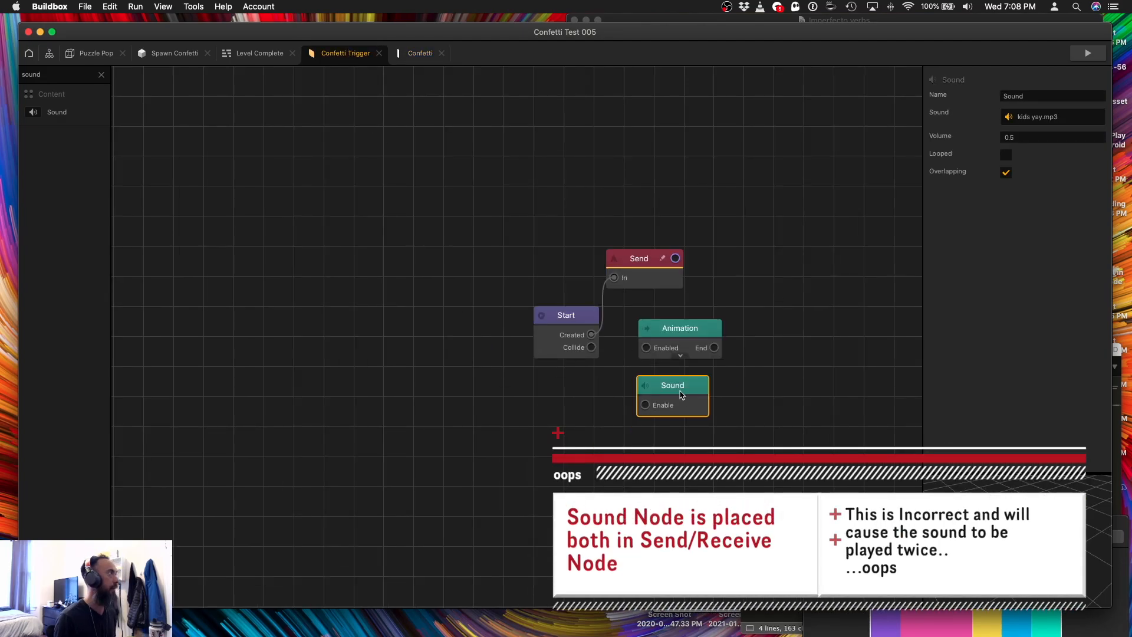
click(176, 54)
key(super+v)
drag(516, 324, 455, 277)
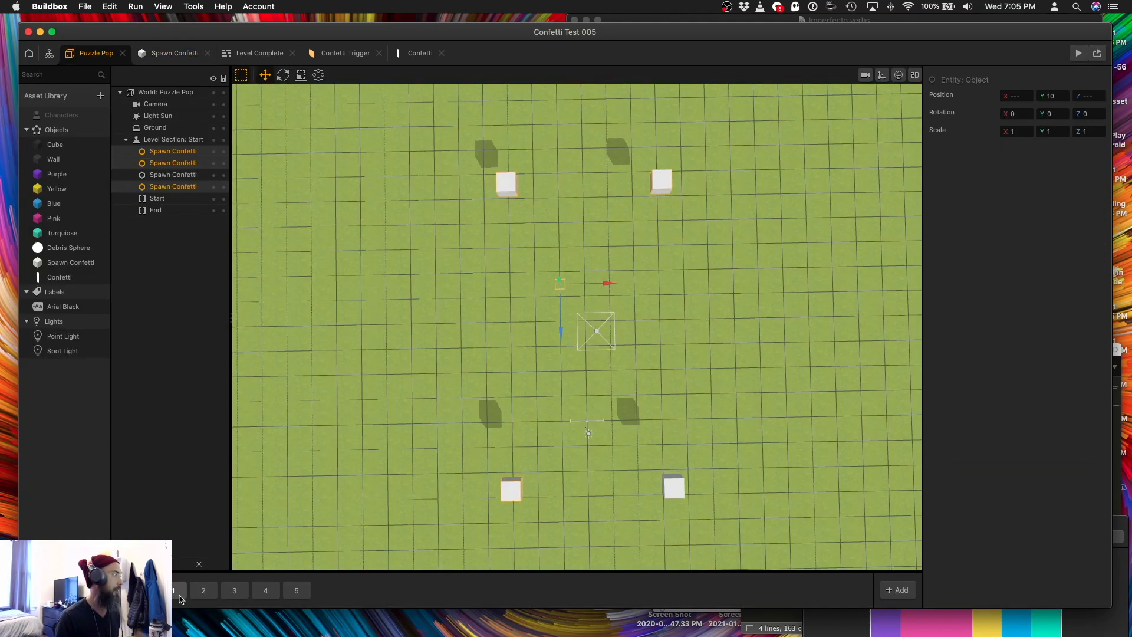
Duplicate level scenes 1 to 5 of the Puzzle Pop world, placing the copies in order after the original scene 5.
click(177, 592)
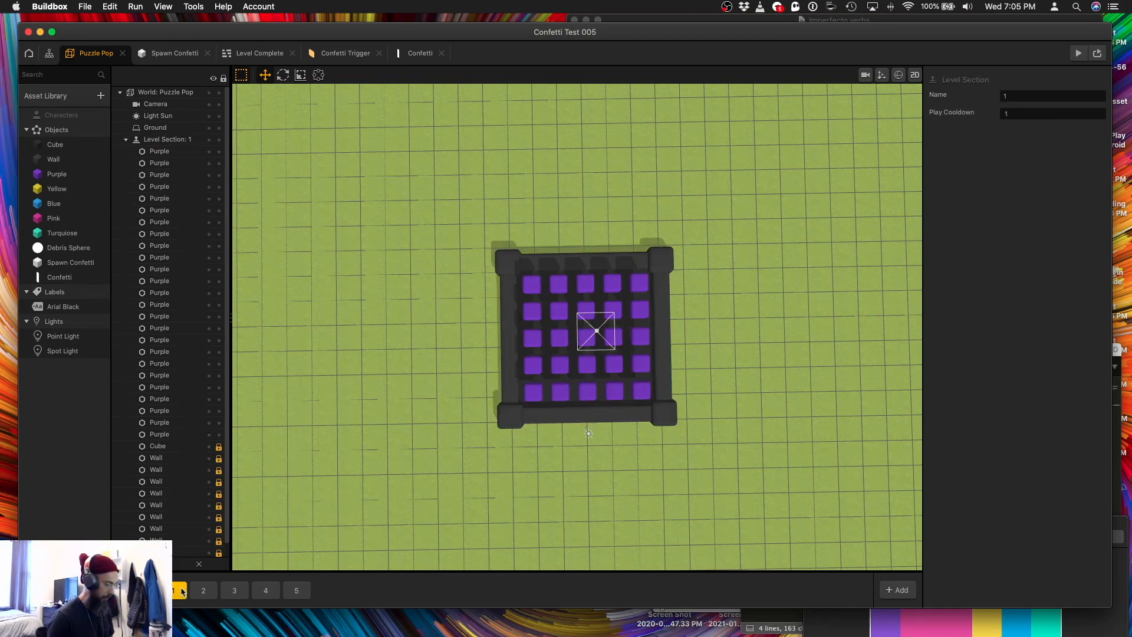
click(182, 592)
key(super+d)
click(234, 588)
key(super+d)
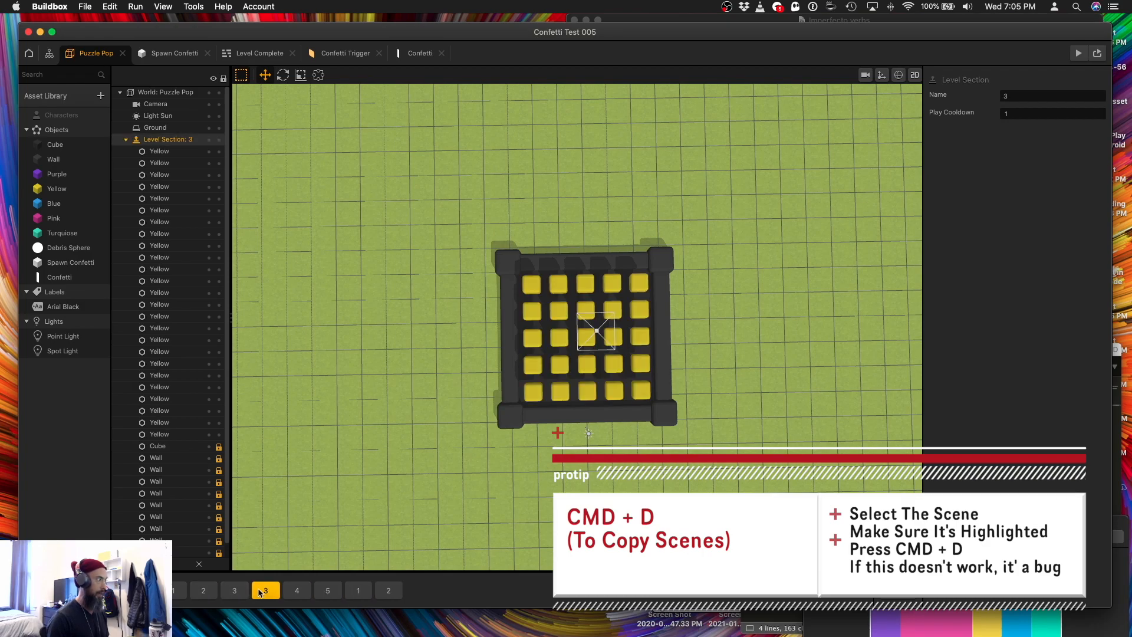
drag(260, 591, 437, 591)
click(266, 590)
key(super+d)
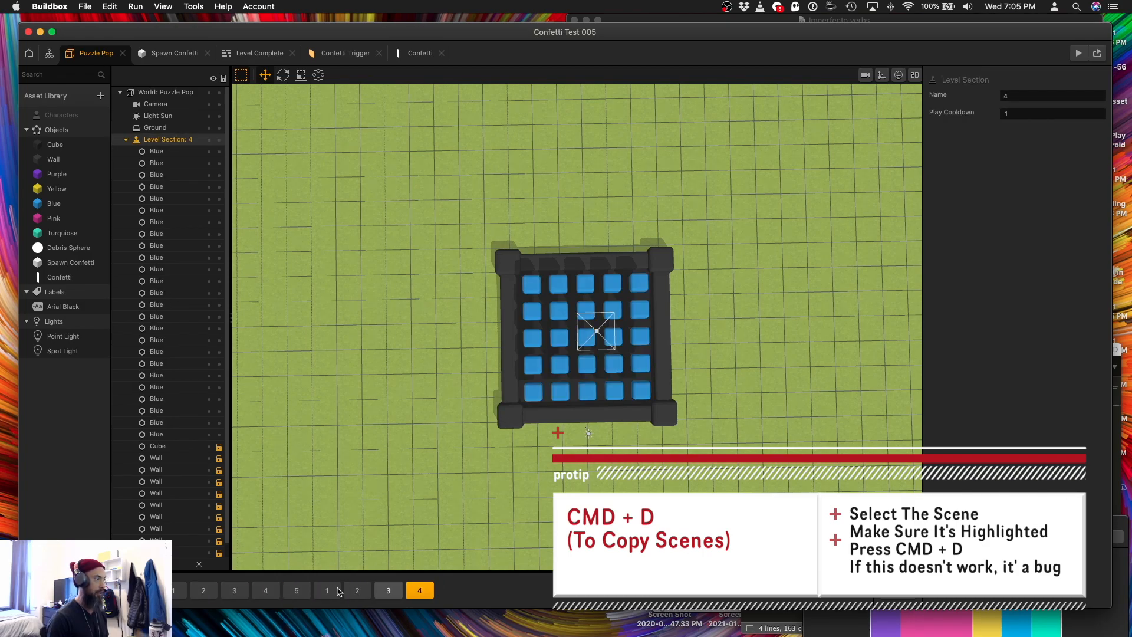
click(294, 590)
key(super+d)
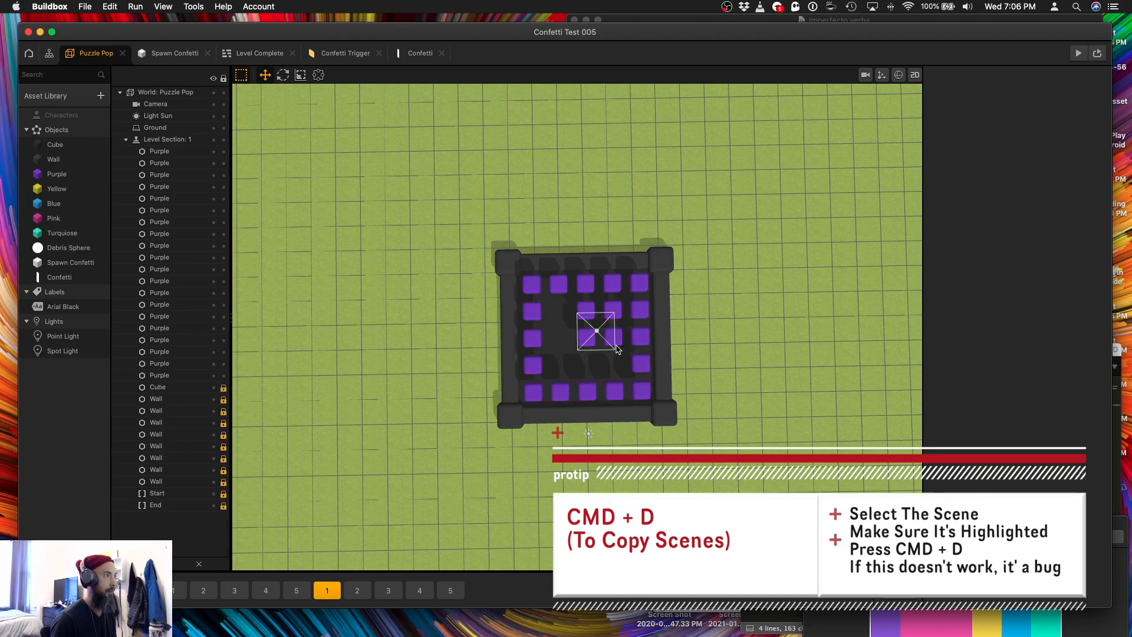
Delete the ring of purple cubes around the centre cube in the duplicated scene 1.
click(614, 340)
key(Delete)
click(613, 310)
key(Delete)
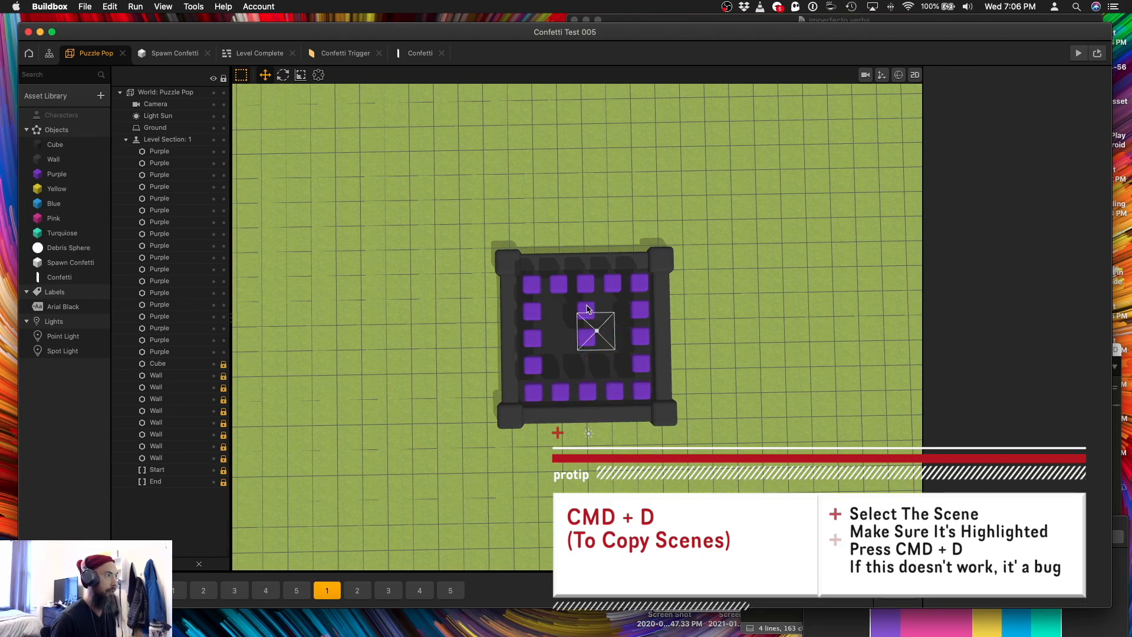
click(585, 311)
key(Delete)
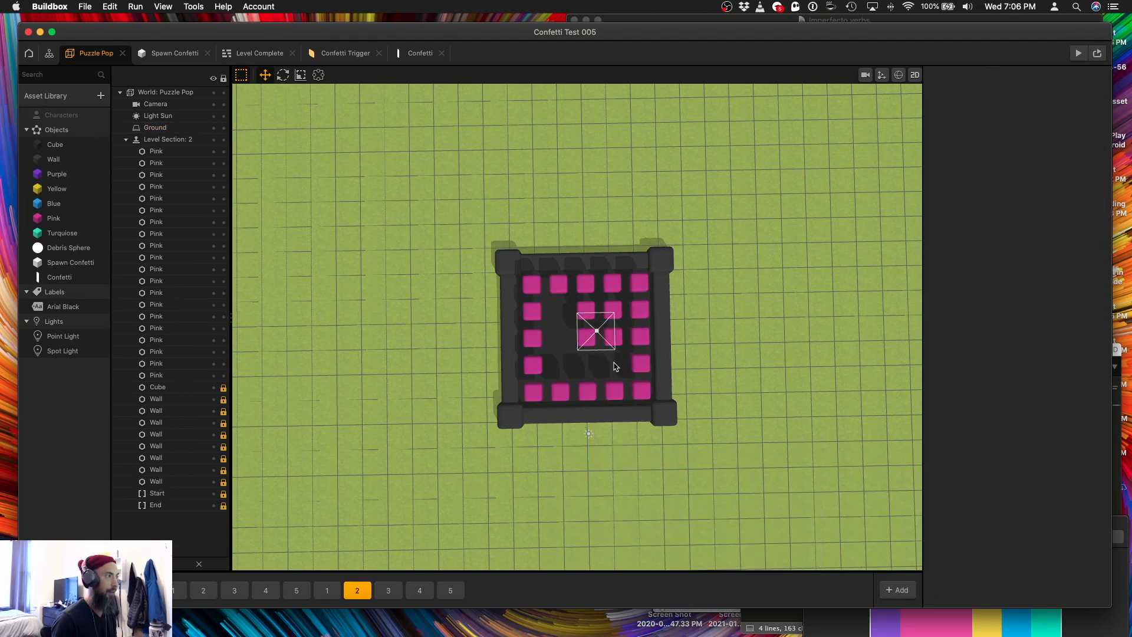
Delete the ring of cubes around the centre cube in the duplicated pink scene 2 and yellow scene 3.
drag(614, 326, 608, 356)
key(Delete)
click(583, 309)
key(Delete)
click(394, 591)
drag(558, 298, 567, 378)
key(Delete)
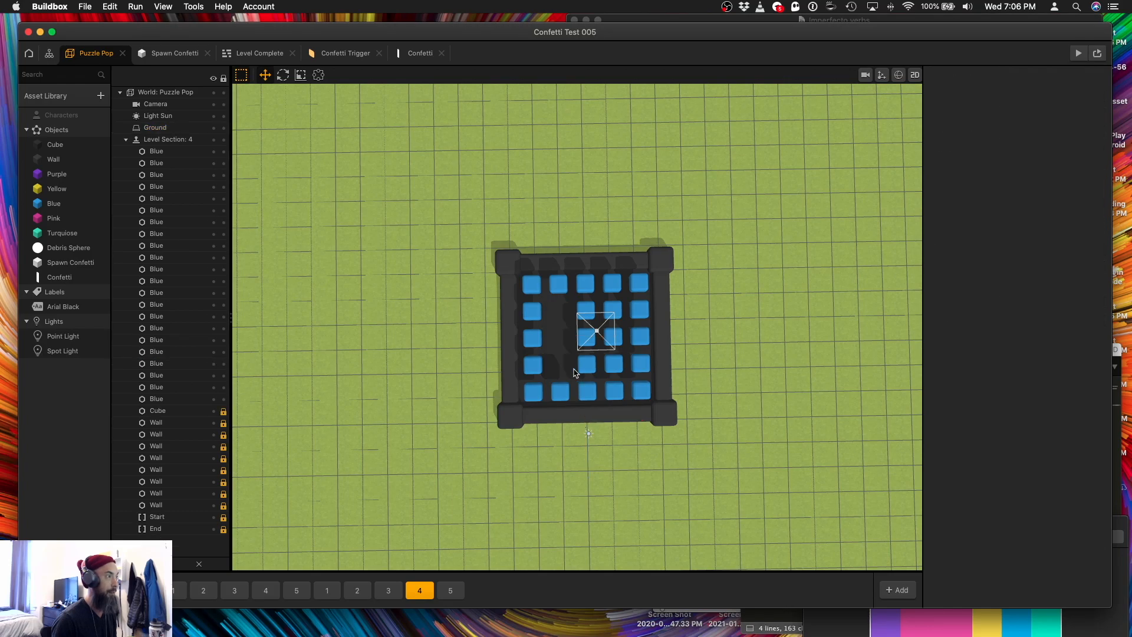
Delete the ring of cubes around the centre cube in the duplicated blue scene 4 and turquoise scene 5.
drag(573, 378, 620, 355)
key(Delete)
click(606, 329)
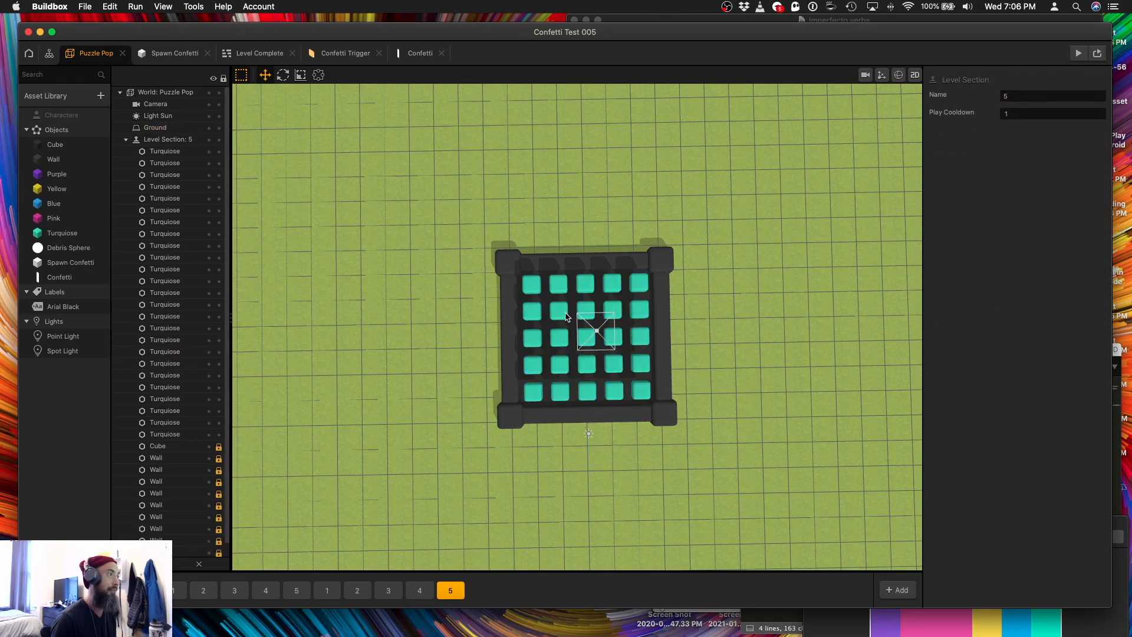
drag(565, 314, 616, 358)
key(Delete)
key(Delete)
drag(615, 352, 588, 314)
key(Delete)
key(Delete)
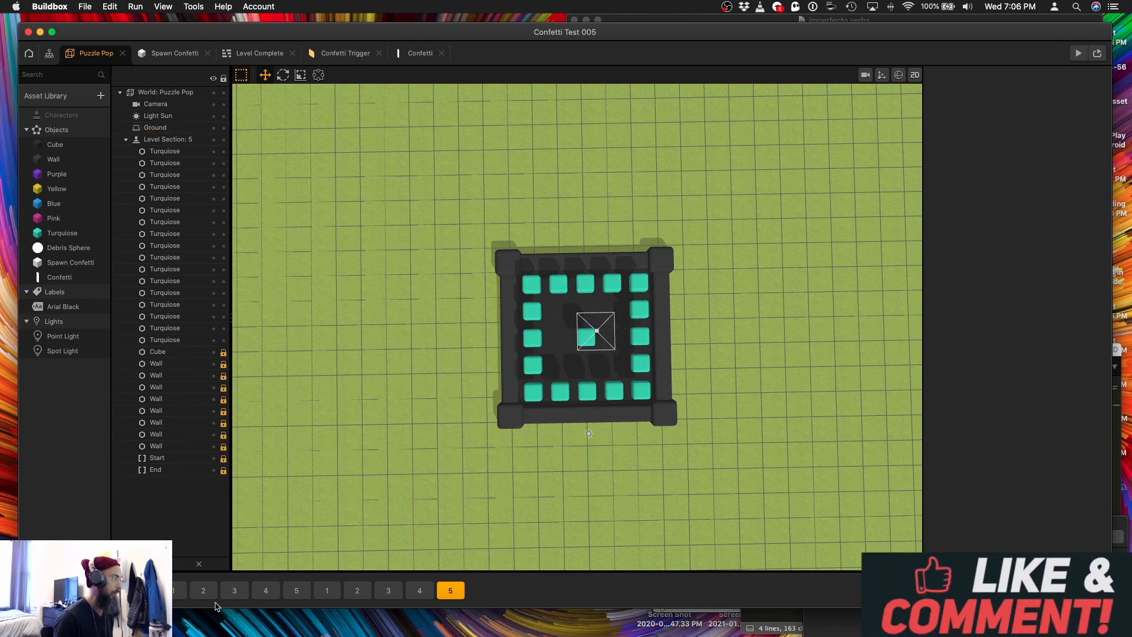
Copy the purple inner ring from original scene 1 into duplicated scene 5, and the pink one from original scene 2 into duplicated scene 4.
click(175, 598)
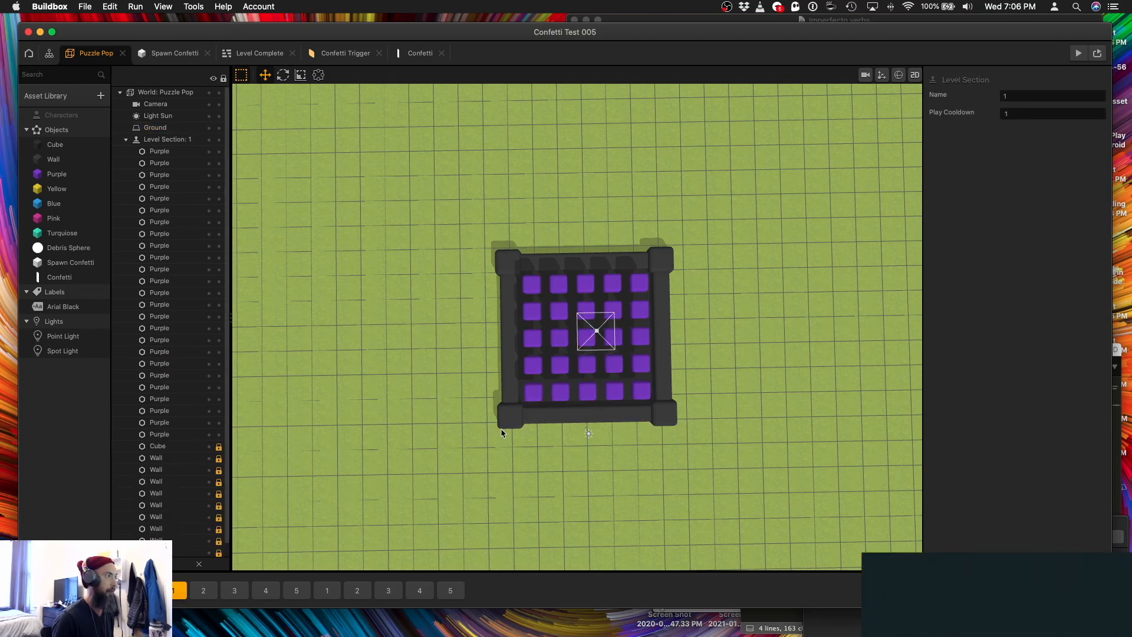
click(559, 309)
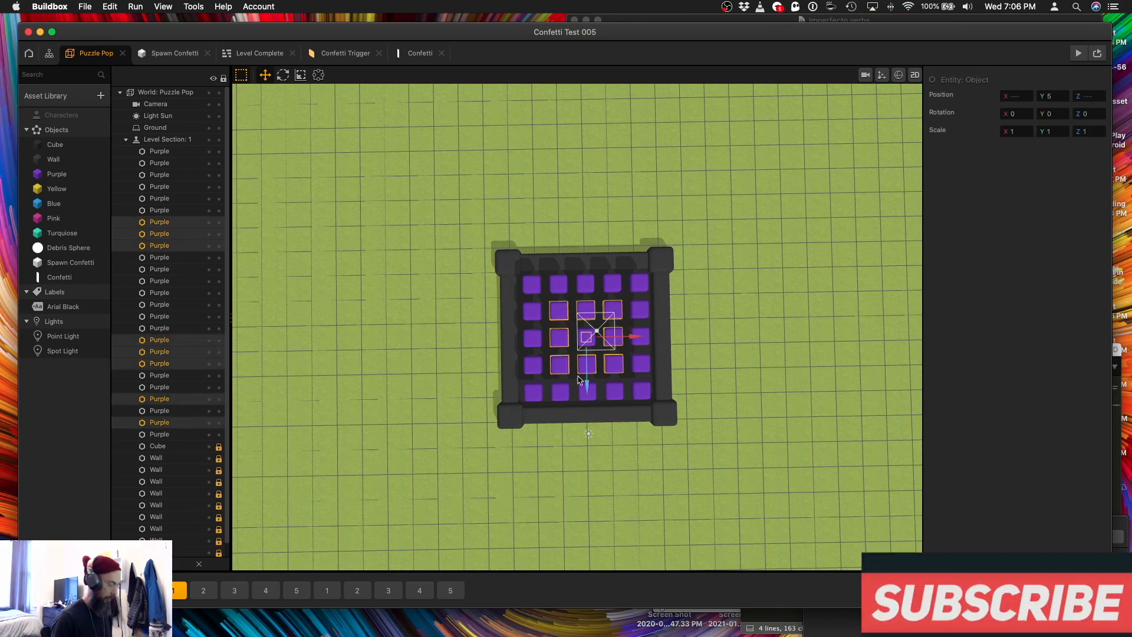
click(450, 591)
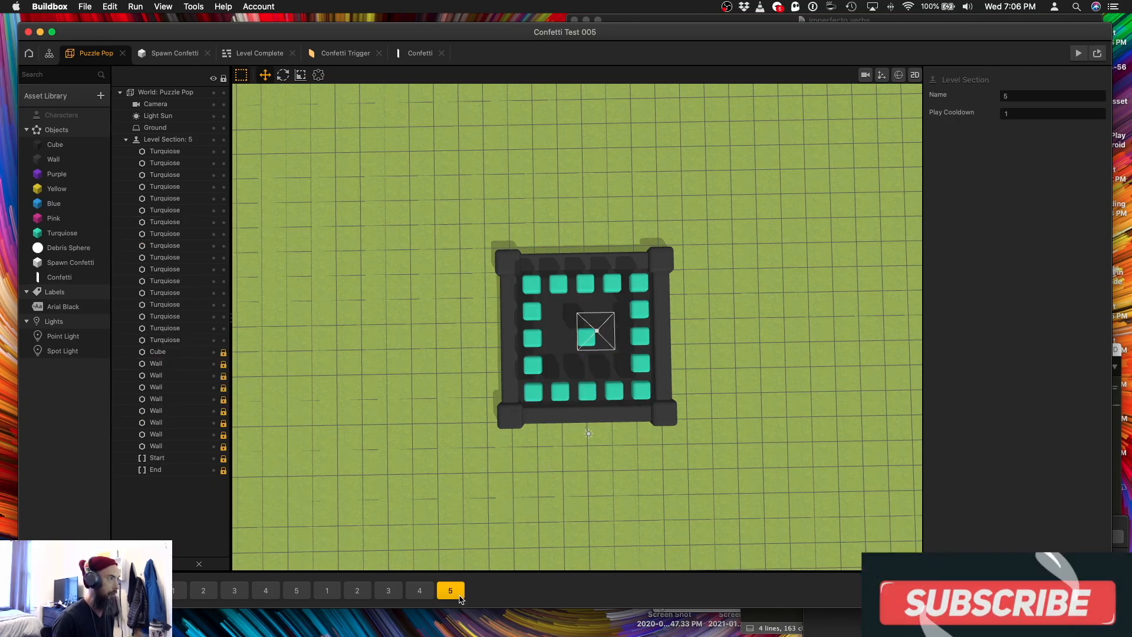
click(203, 590)
shift+click(589, 314)
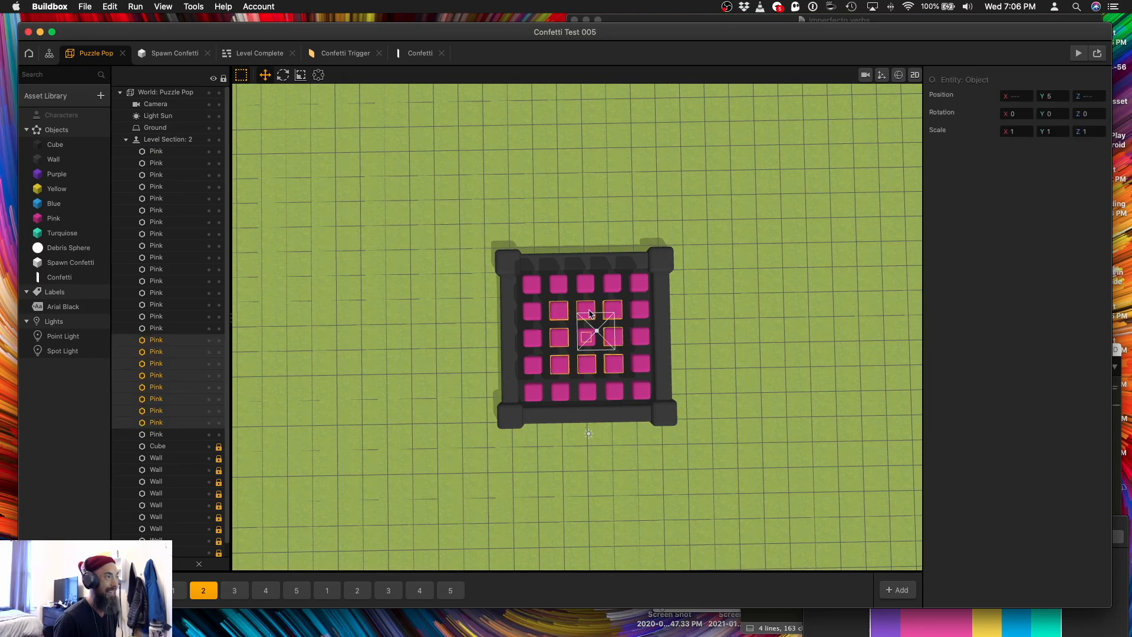
click(418, 591)
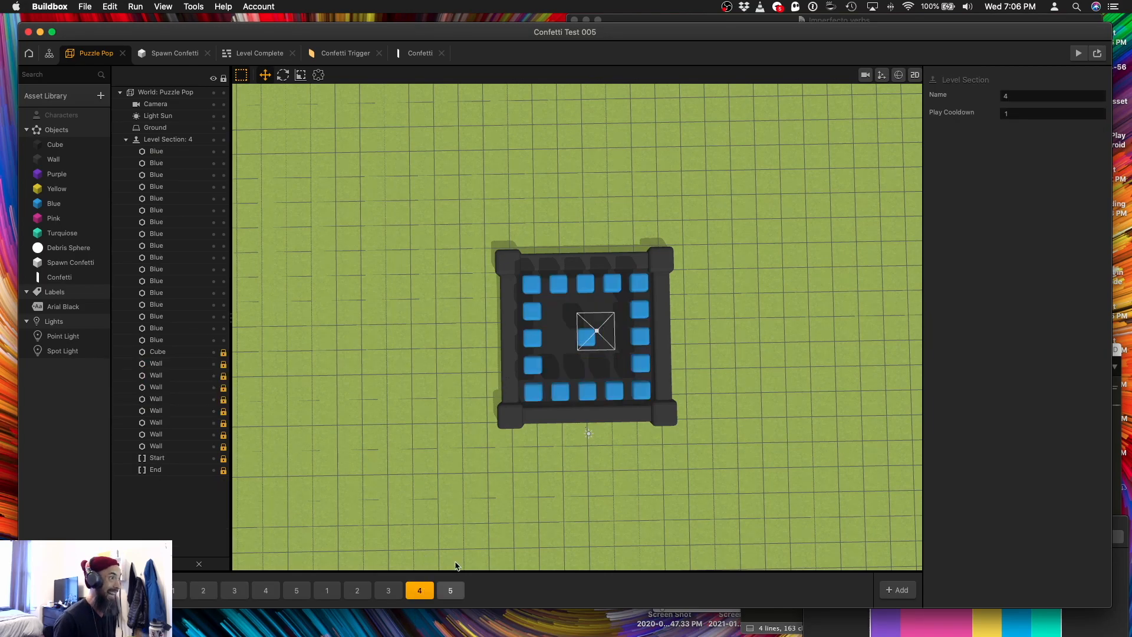
key(super+v)
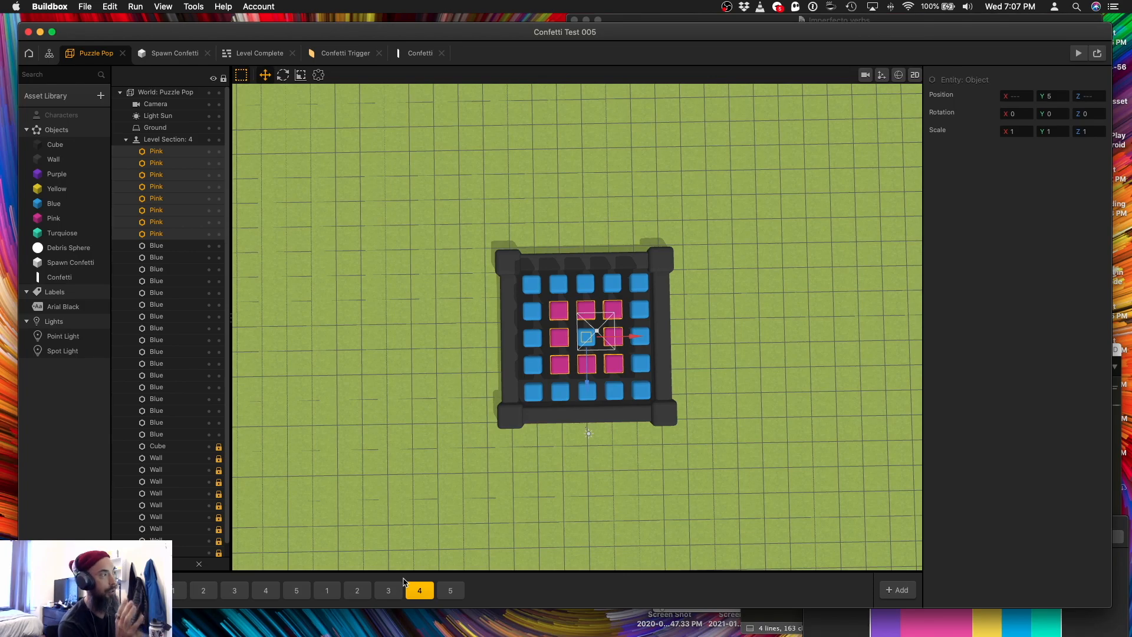
Fill the duplicated scene 2's inner ring with copied yellow cubes and the duplicated scene 1's with blue cubes from original scene 4.
click(358, 590)
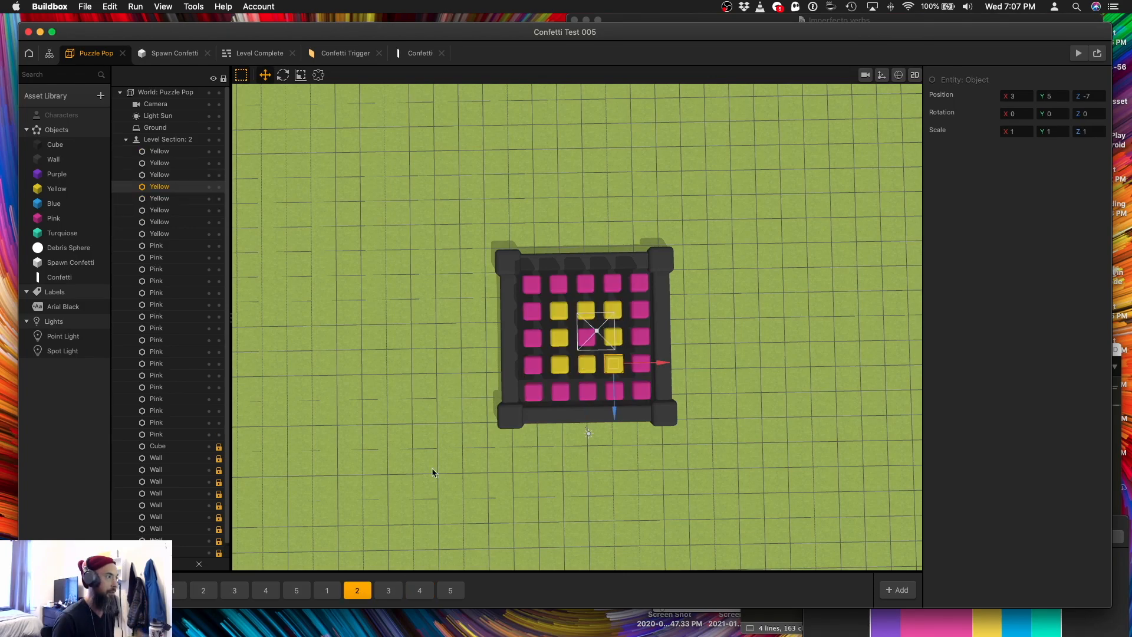
click(419, 590)
click(203, 591)
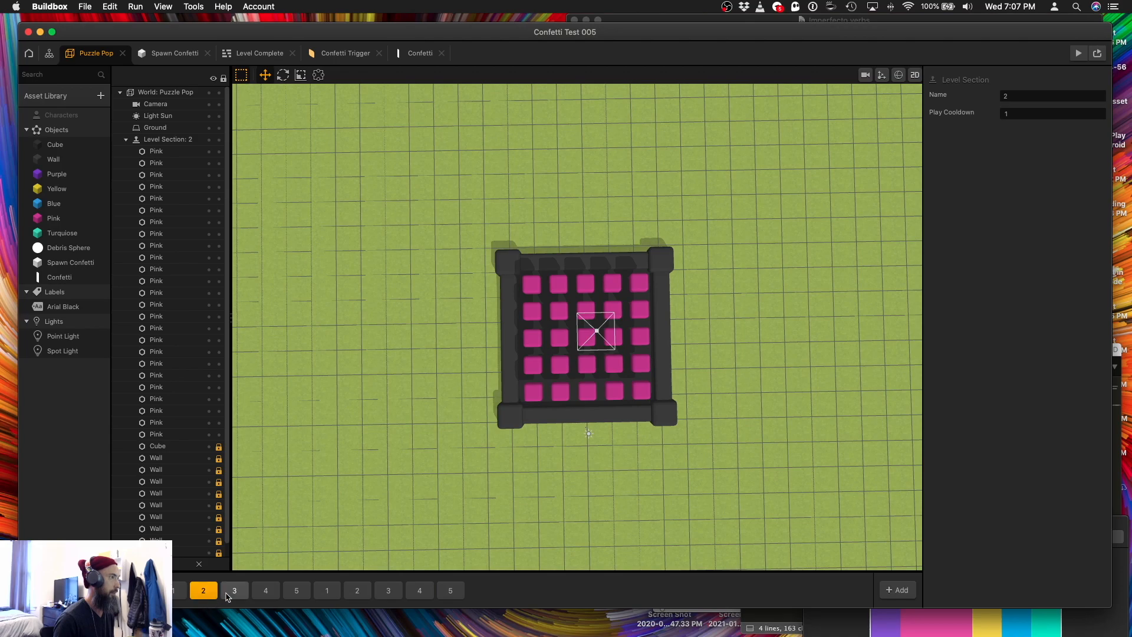
click(234, 591)
click(265, 590)
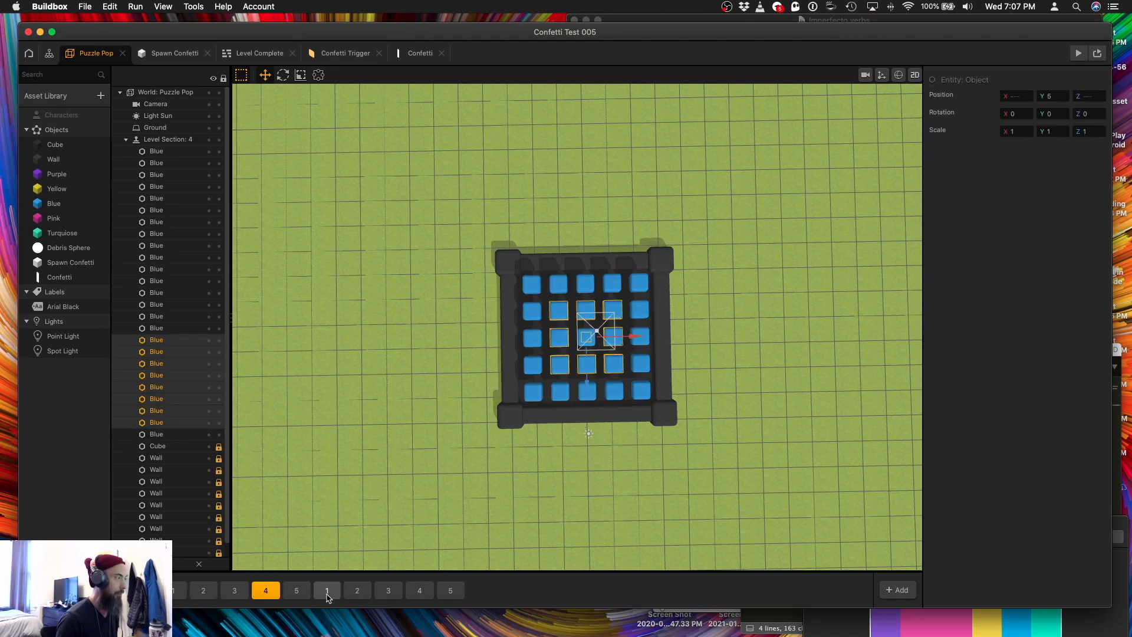
click(328, 590)
click(358, 590)
key(super+z)
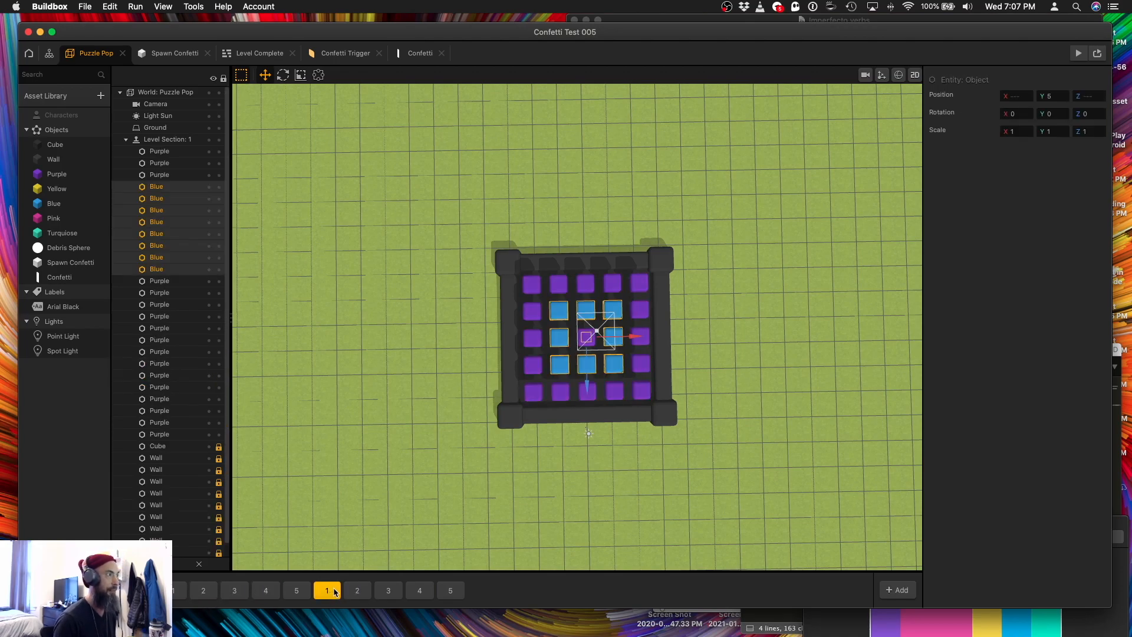
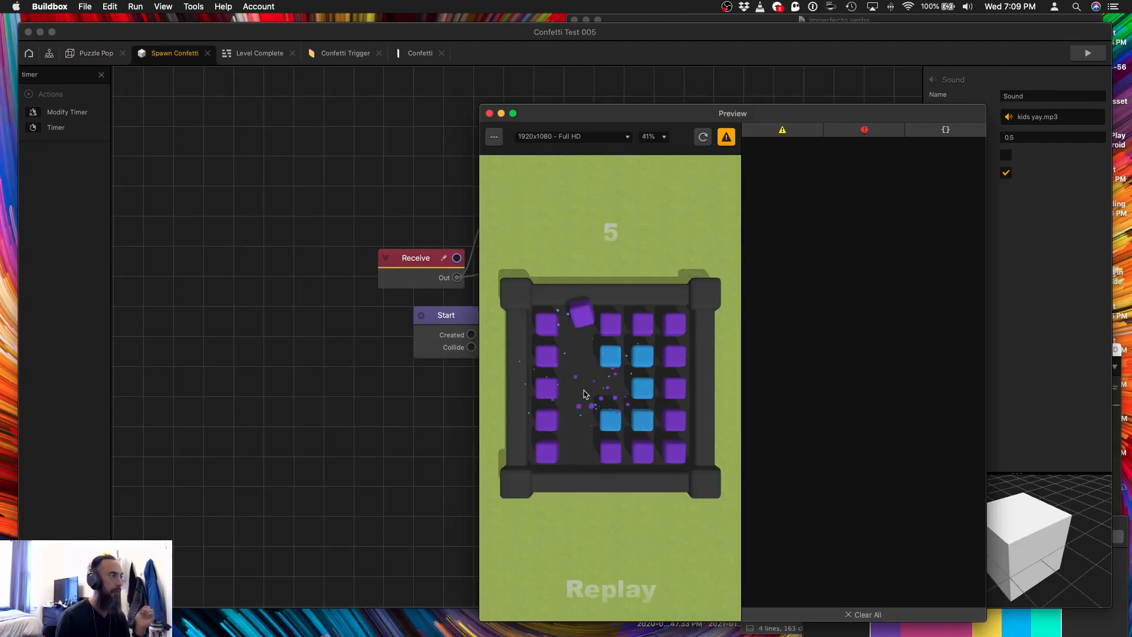
Test the two-coloured levels in the preview by popping all their cubes, restarting between runs, and return to the project window.
click(595, 318)
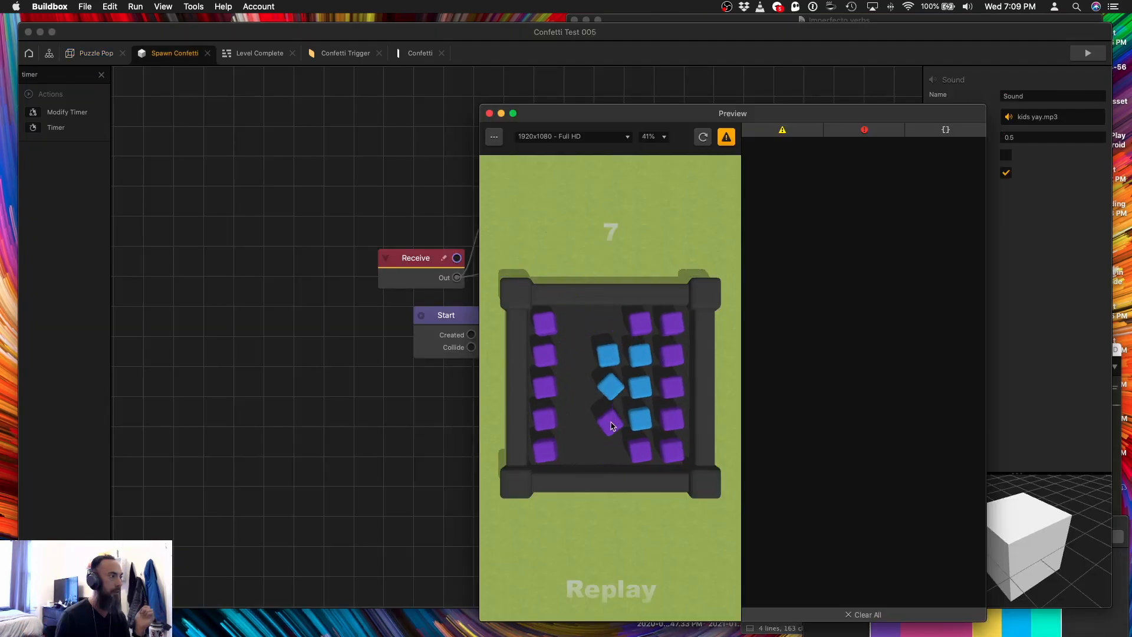
mouse_move(613, 423)
mouse_down()
mouse_move(667, 427)
mouse_move(586, 412)
mouse_up()
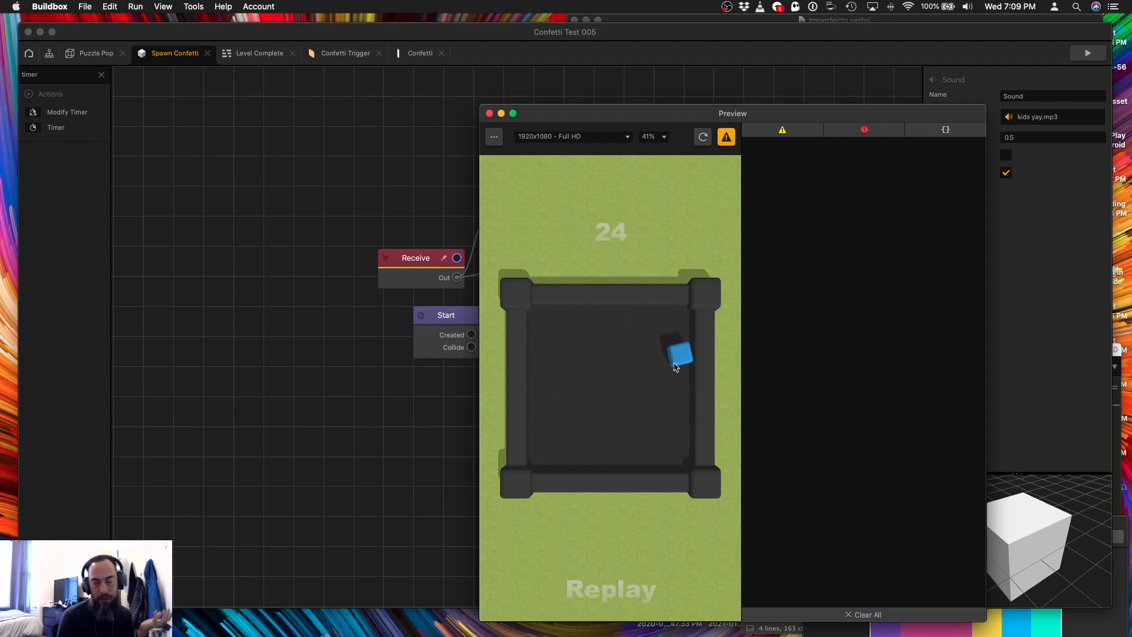
click(702, 137)
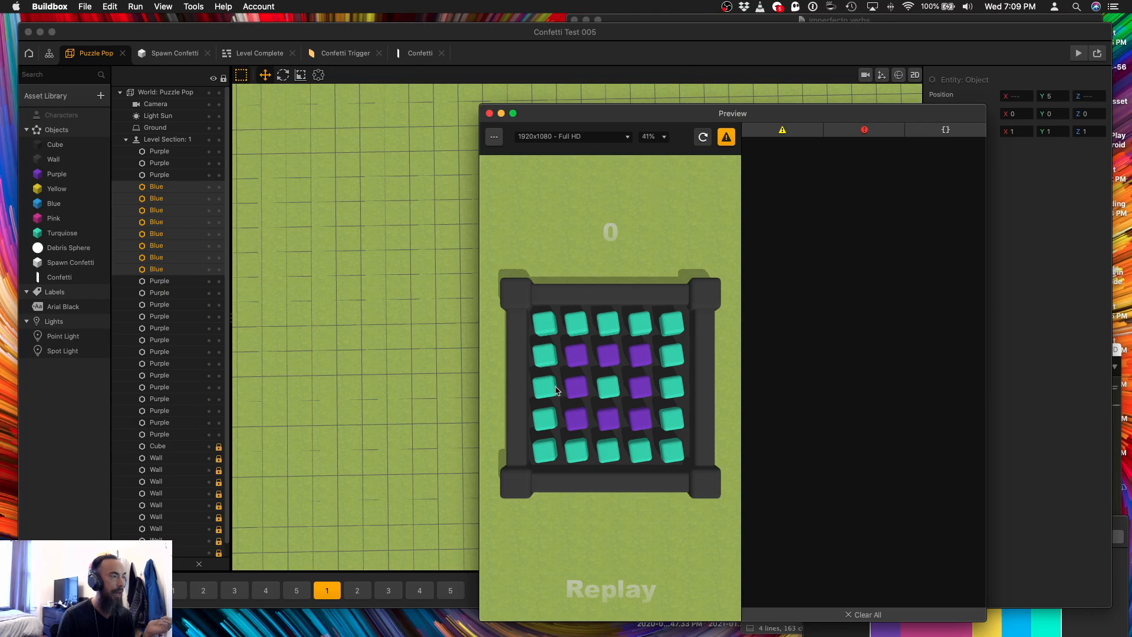
click(552, 415)
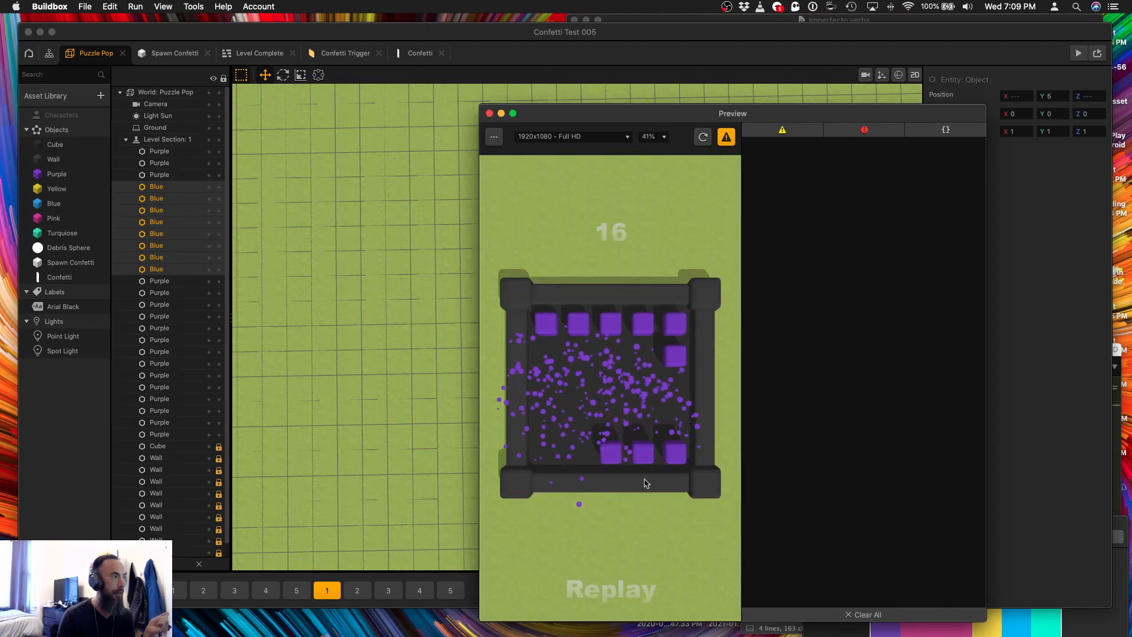
click(674, 455)
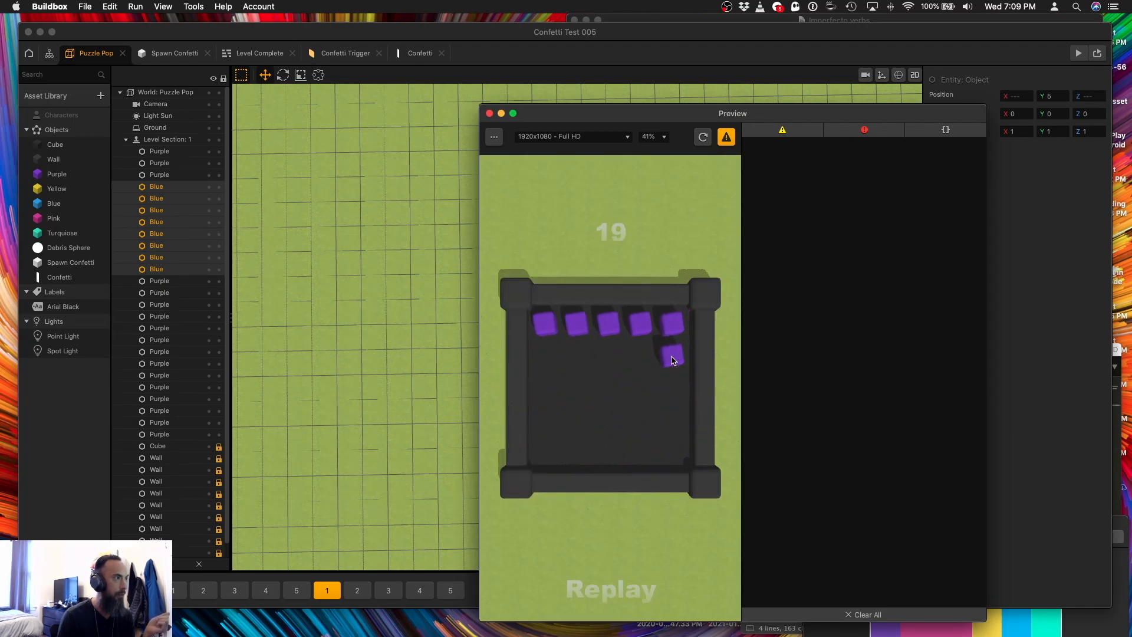
click(547, 337)
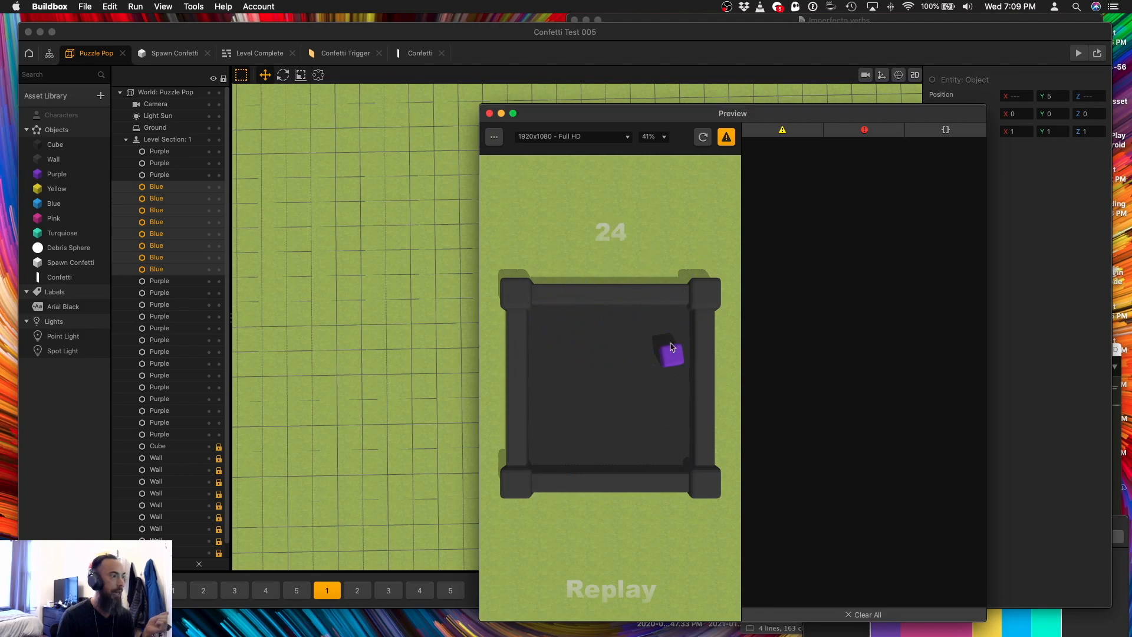
click(489, 115)
key(ctrl+Up)
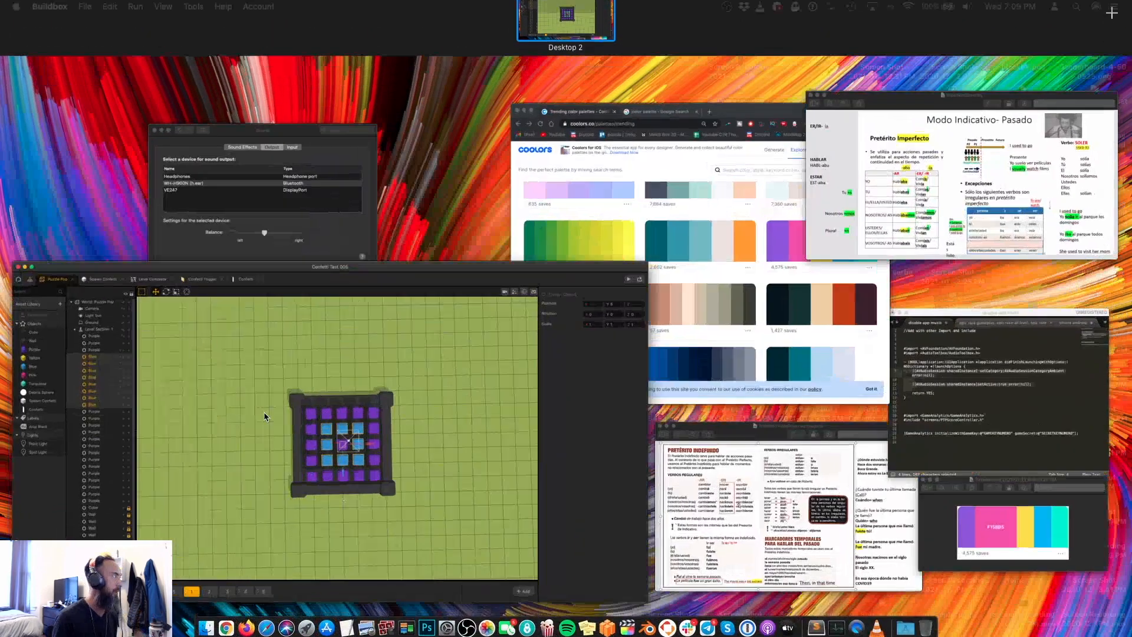
click(264, 416)
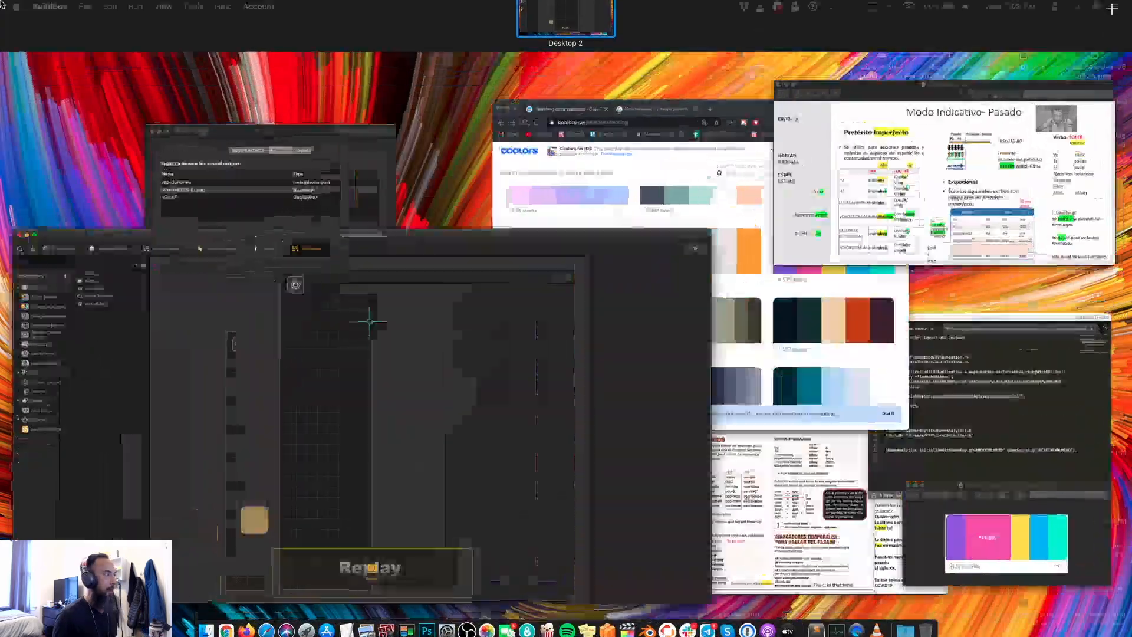
key(ctrl+Up)
key(ctrl+Up)
key(ctrl+Up)
key(super+space)
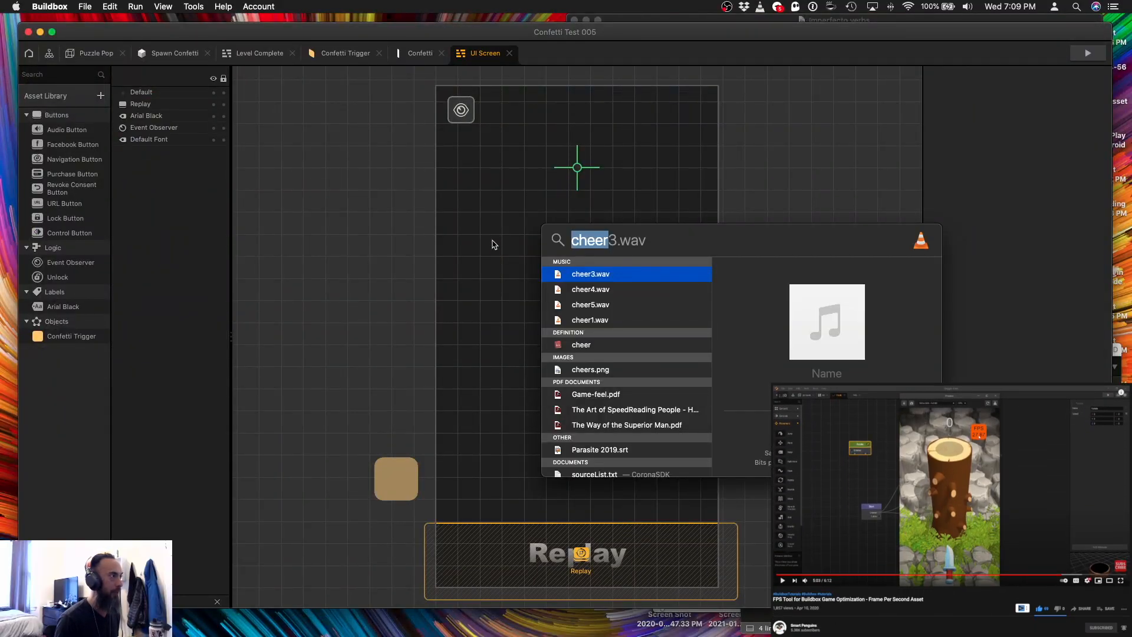
key(ctrl+Up)
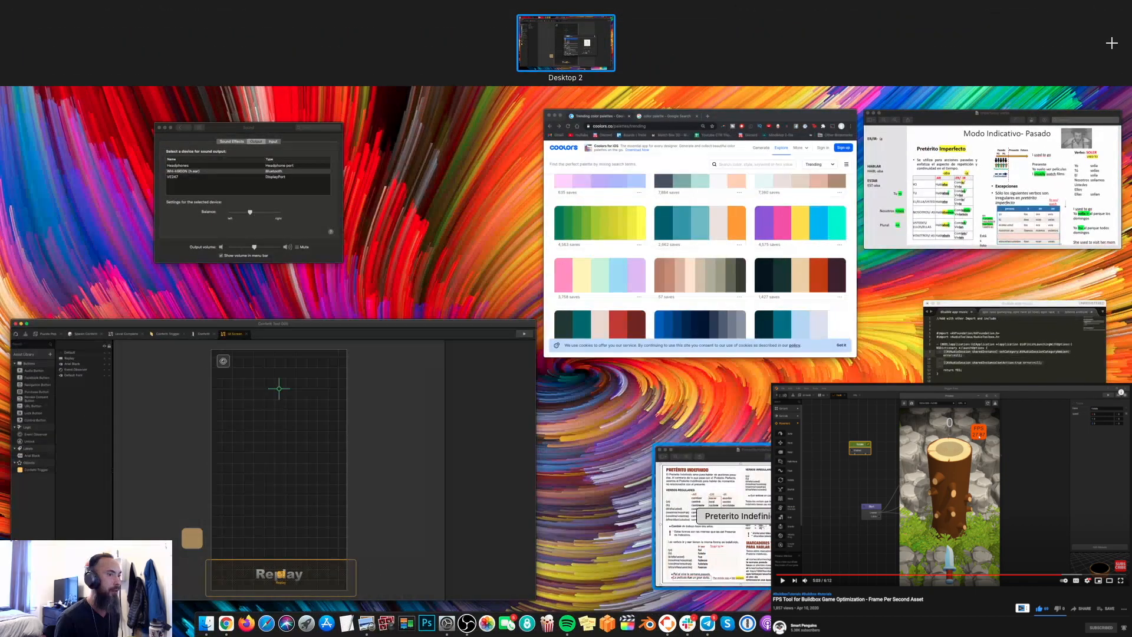
key(ctrl+Up)
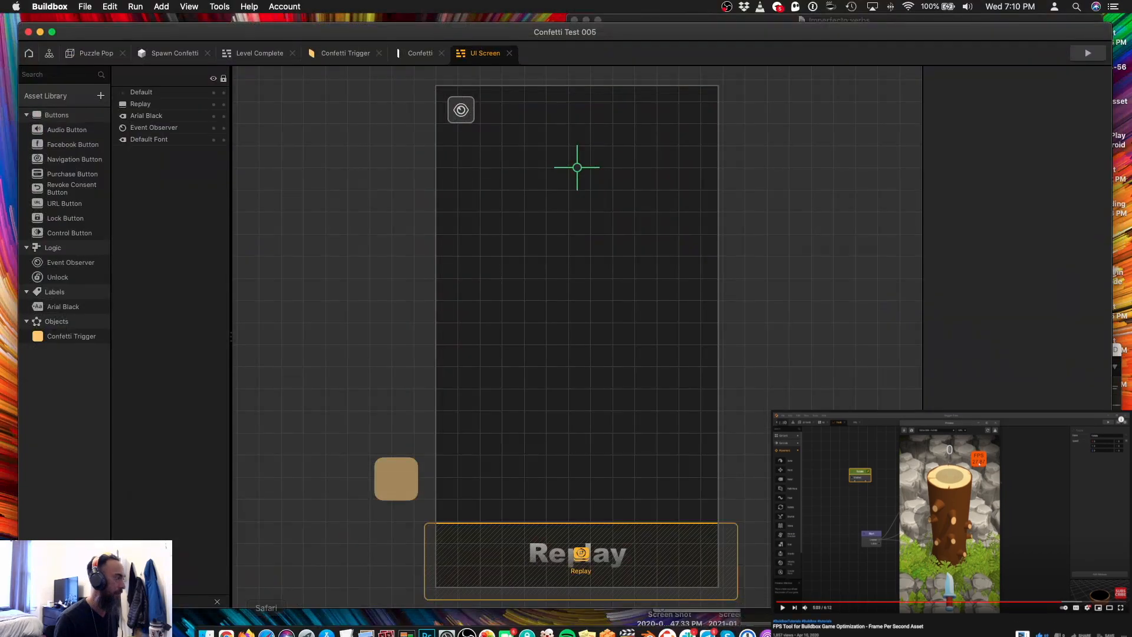
Find Frames Per Second Asset.bbasset on the computer and add it to the UI Screen over the right end of the Replay button.
click(205, 623)
click(714, 114)
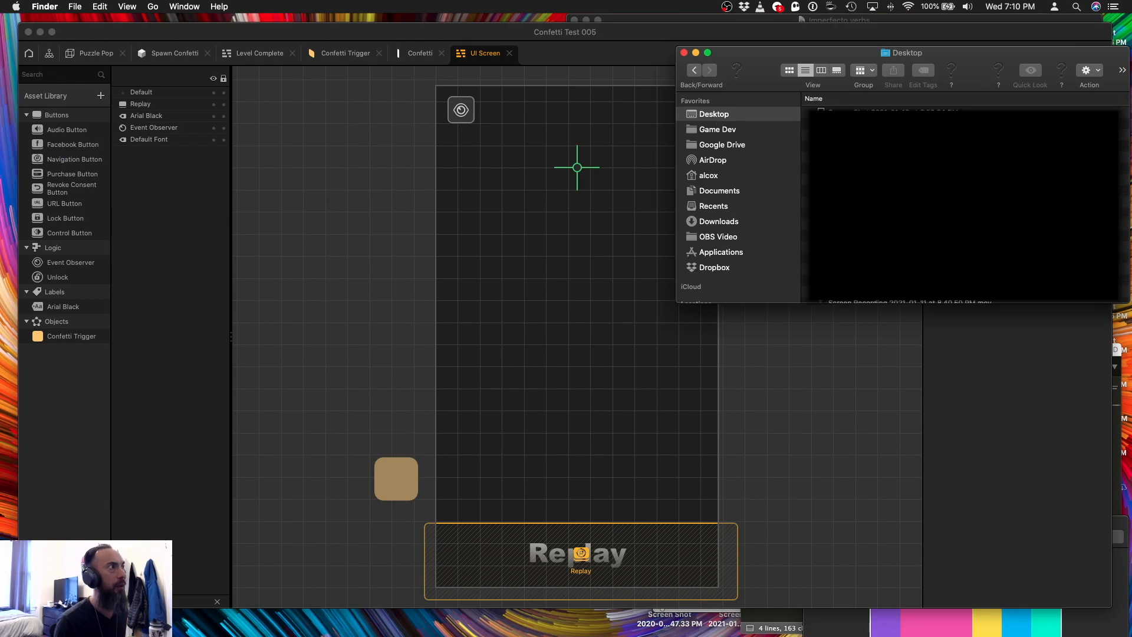
scroll(961, 203, down, 10)
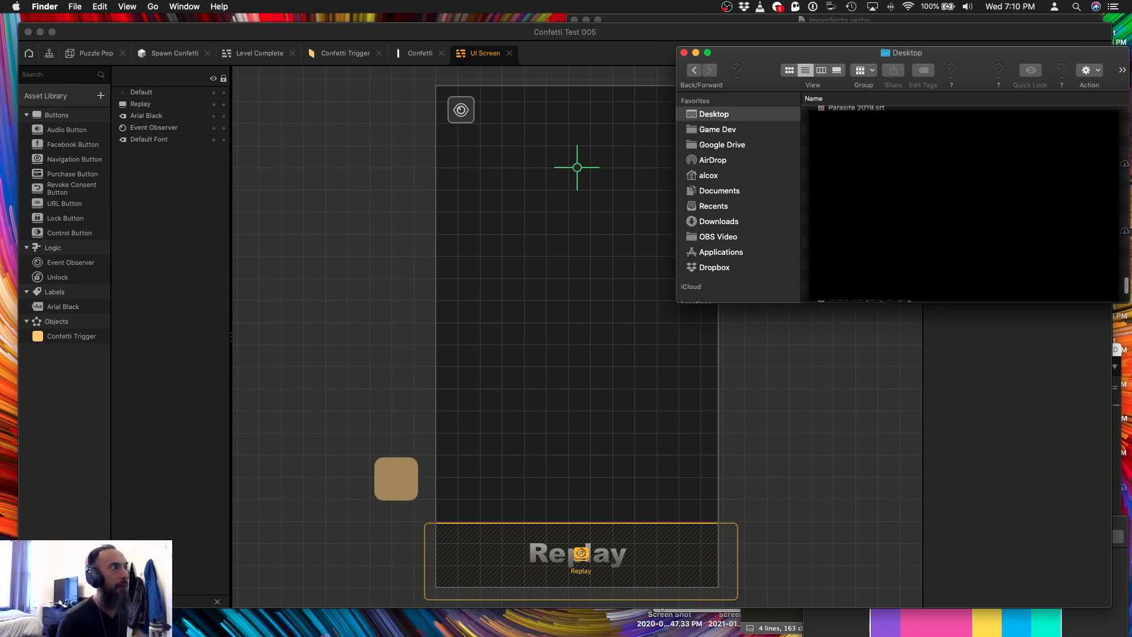
scroll(961, 203, up, 5)
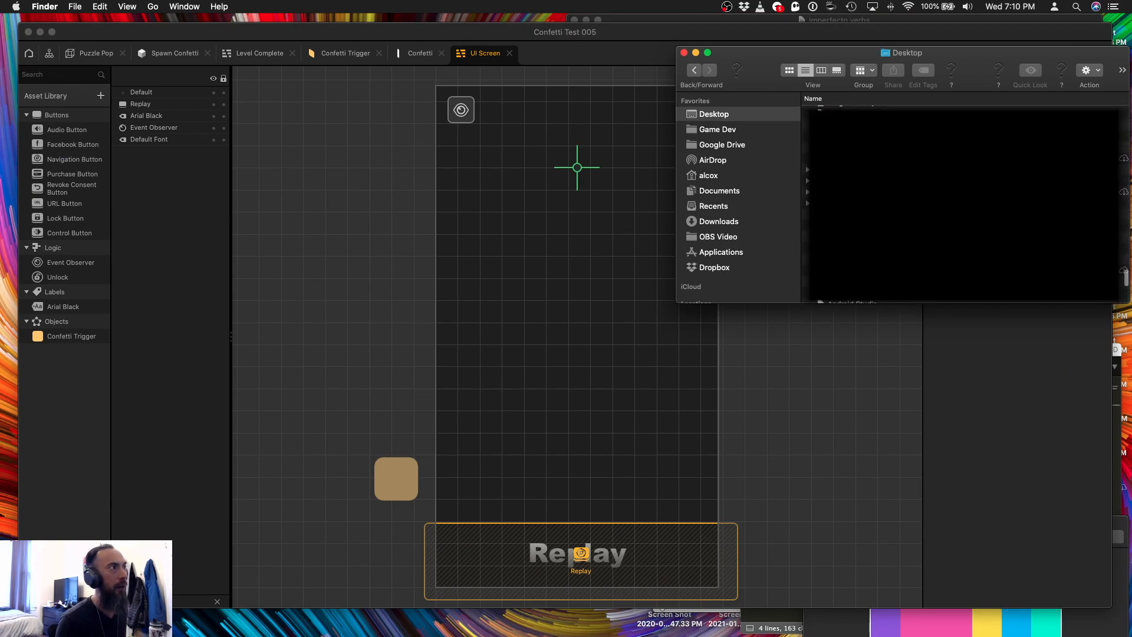
scroll(961, 203, up, 3)
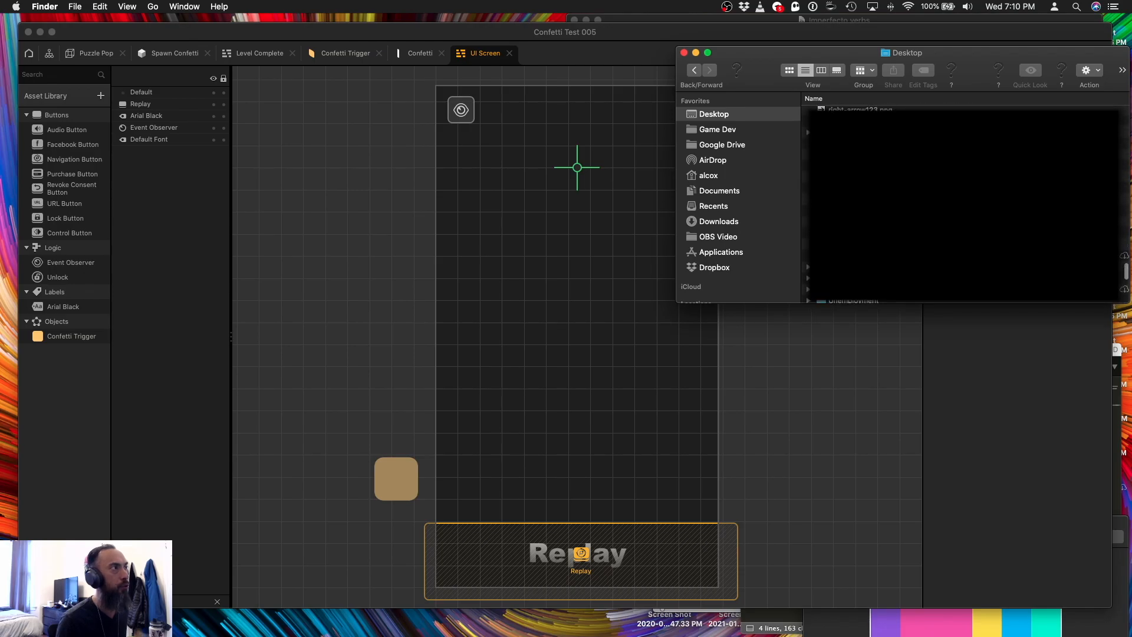
scroll(961, 203, up, 3)
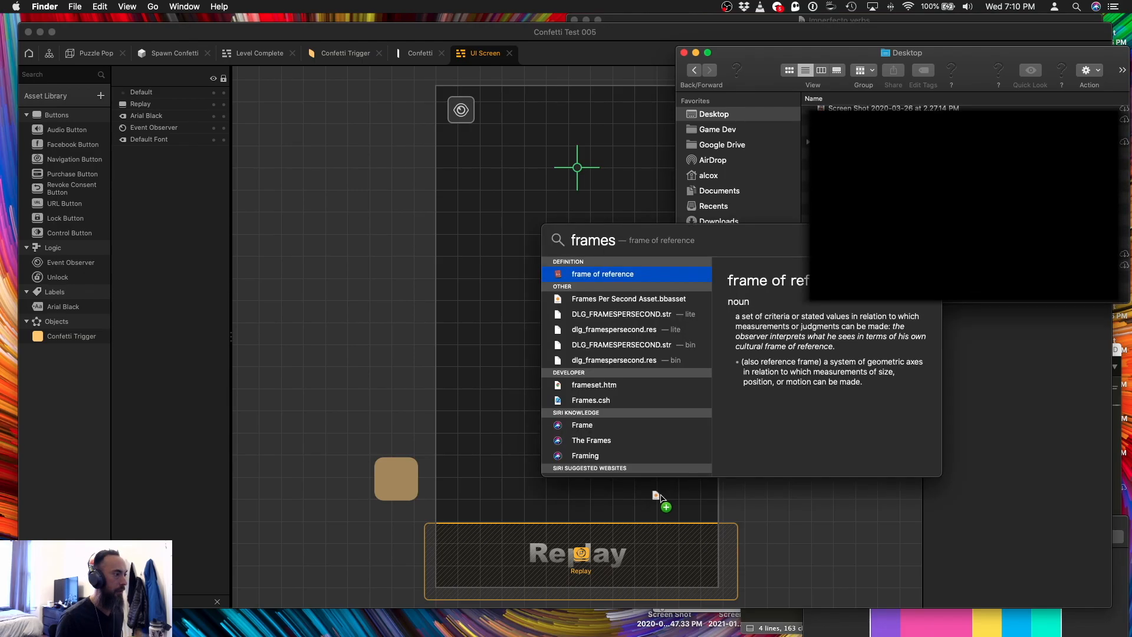
drag(656, 497, 691, 551)
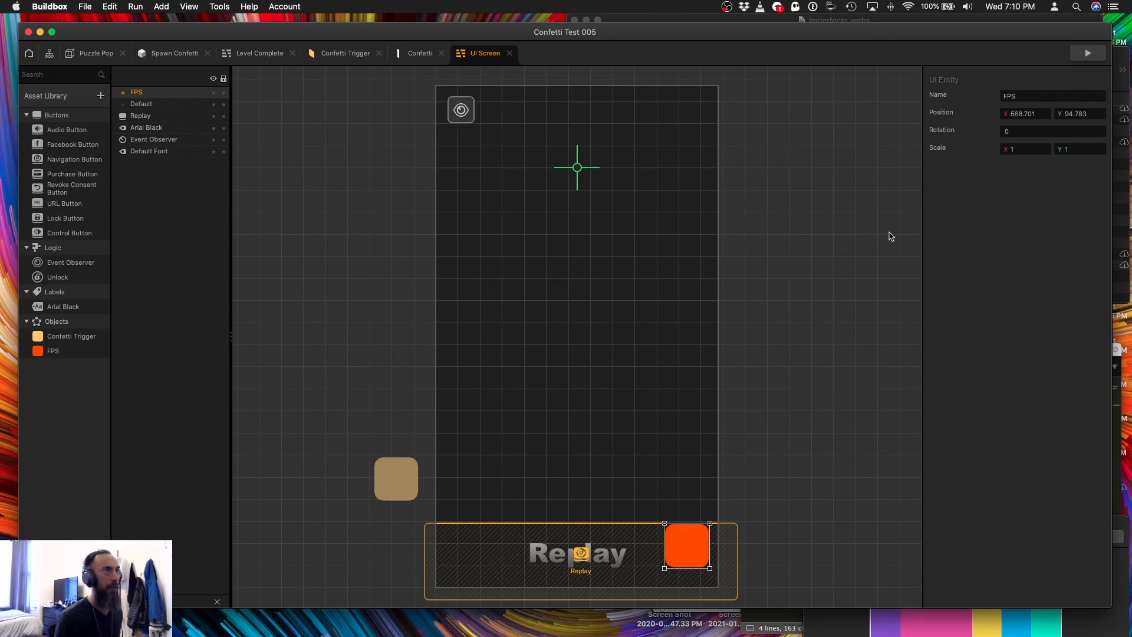
Preview the game and pop the cubes to check the frame rate on the FPS counter, and close the preview.
click(1072, 54)
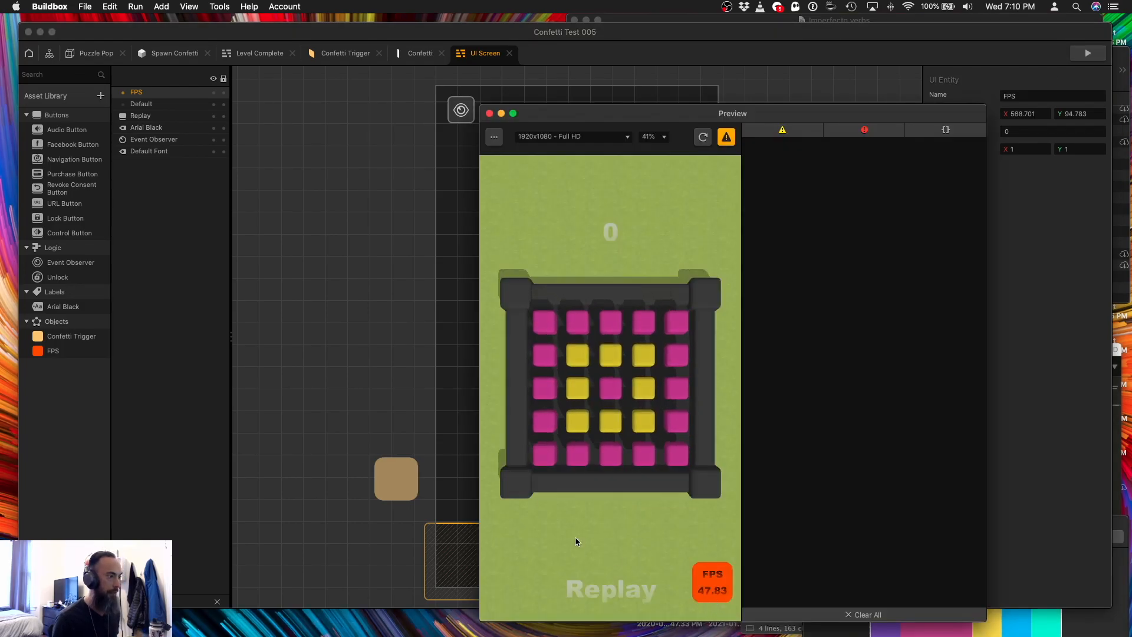
click(544, 457)
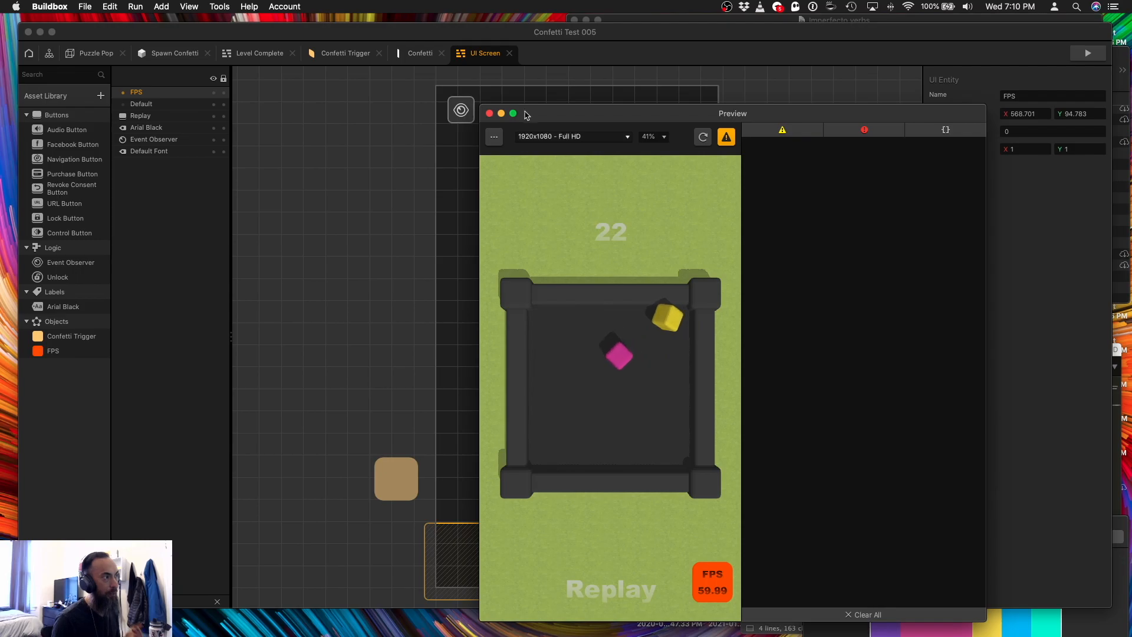
click(490, 114)
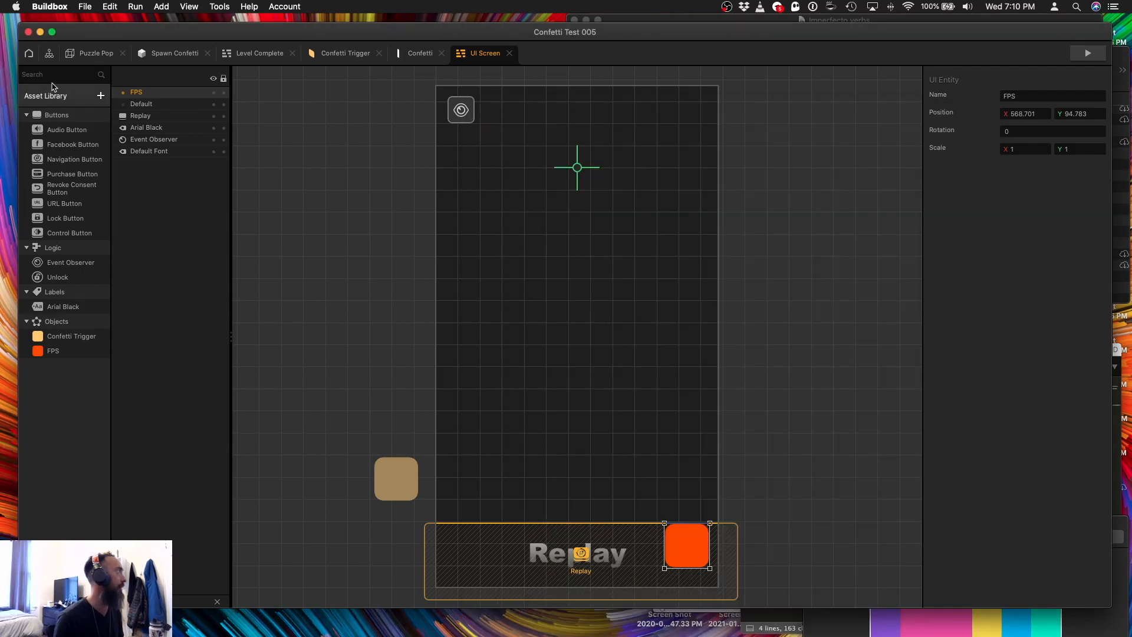
Add a new cube object to the Puzzle Pop asset library, name it InvisiCube and set its physics to Static.
click(96, 53)
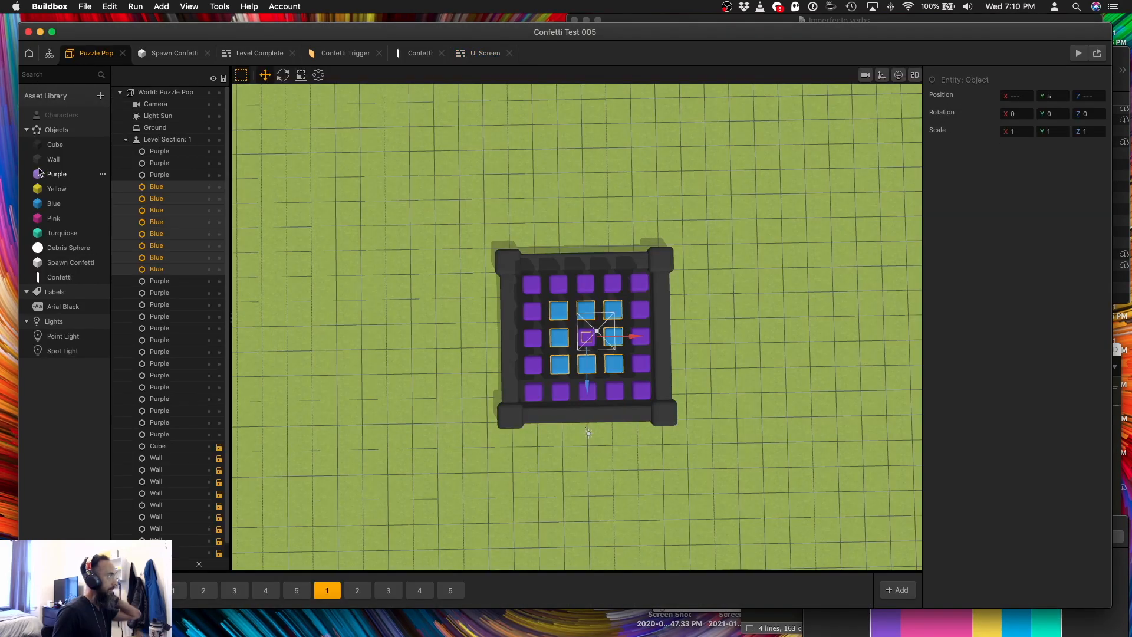
click(54, 97)
click(1037, 96)
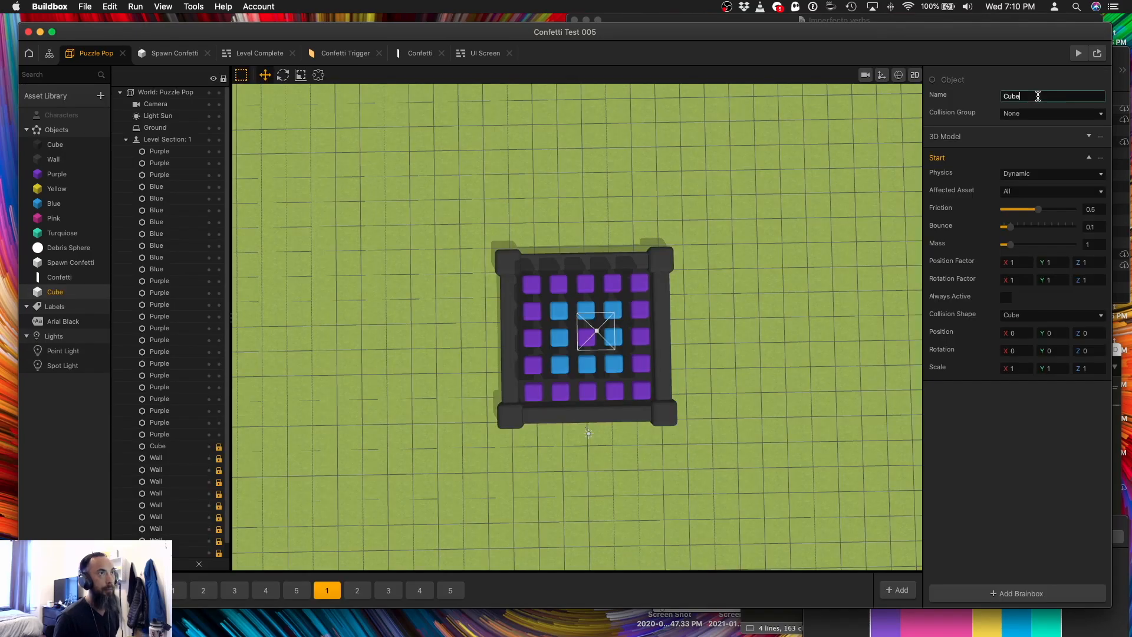
text(Invisi)
click(1046, 174)
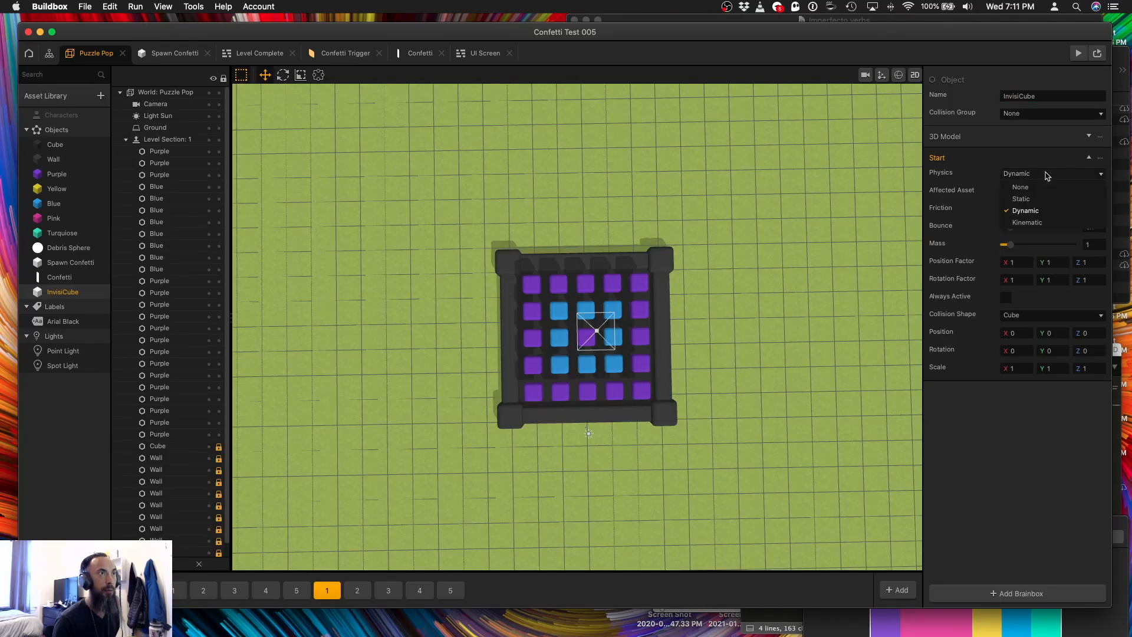
click(1041, 199)
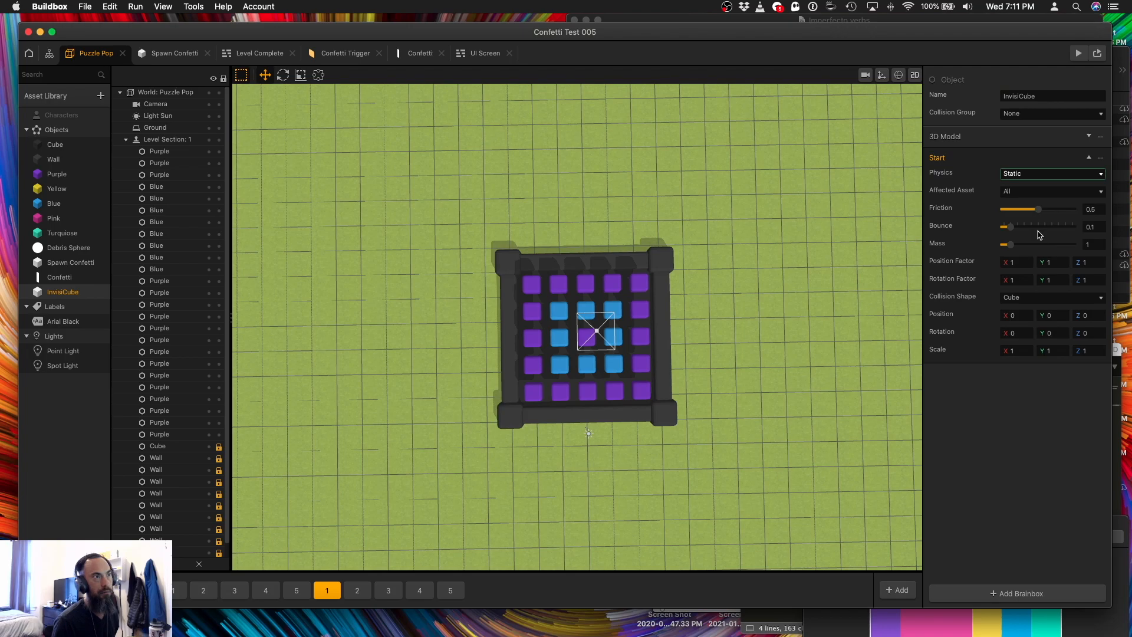
In InvisiCube's 3D Model node, turn off cast and receive shadow and set the material to Shadeless.
double_click(61, 293)
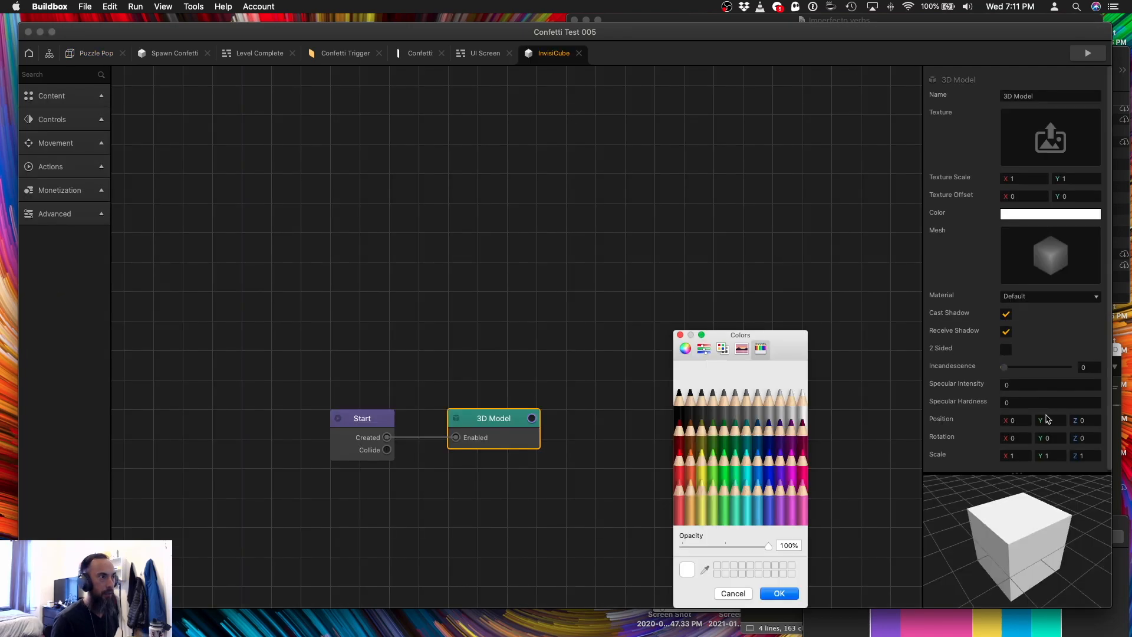
click(1006, 330)
click(1016, 297)
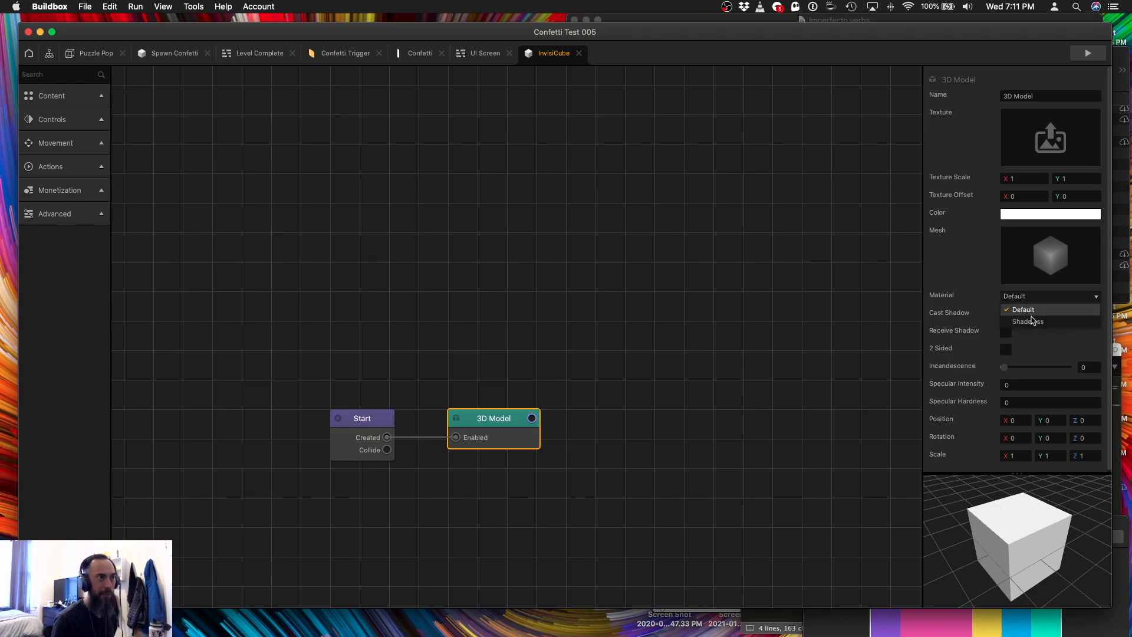
click(1026, 322)
Make the InvisiCube model semi-transparent by trying 50% and 35% opacity and settling on 42%.
click(797, 543)
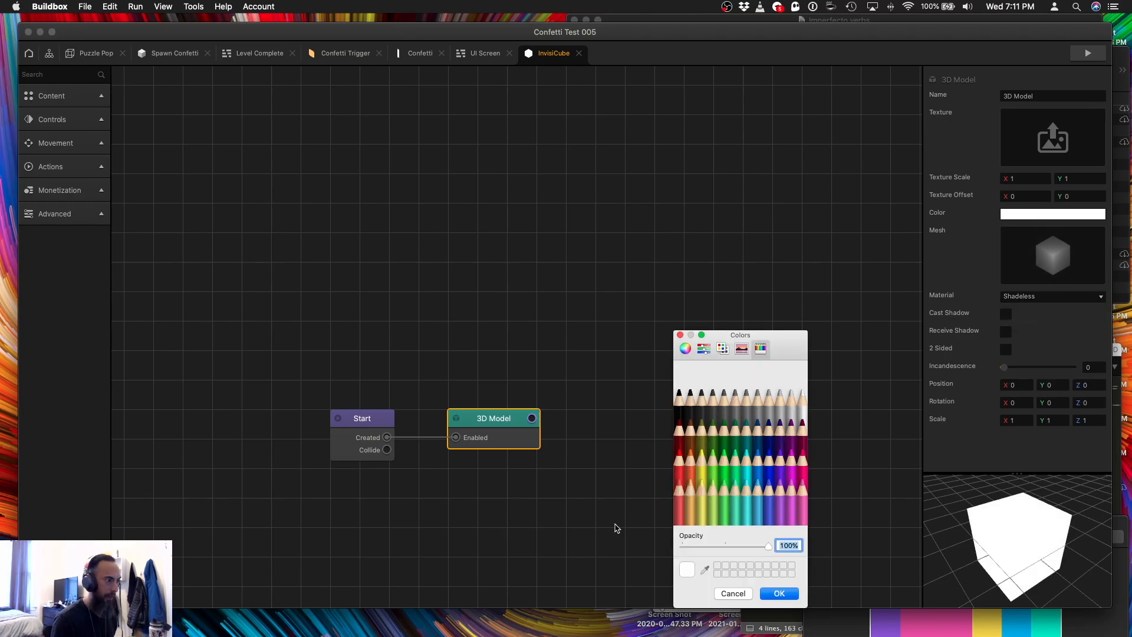
text(50)
key(Return)
text(35)
key(Return)
text(42)
key(Return)
click(763, 595)
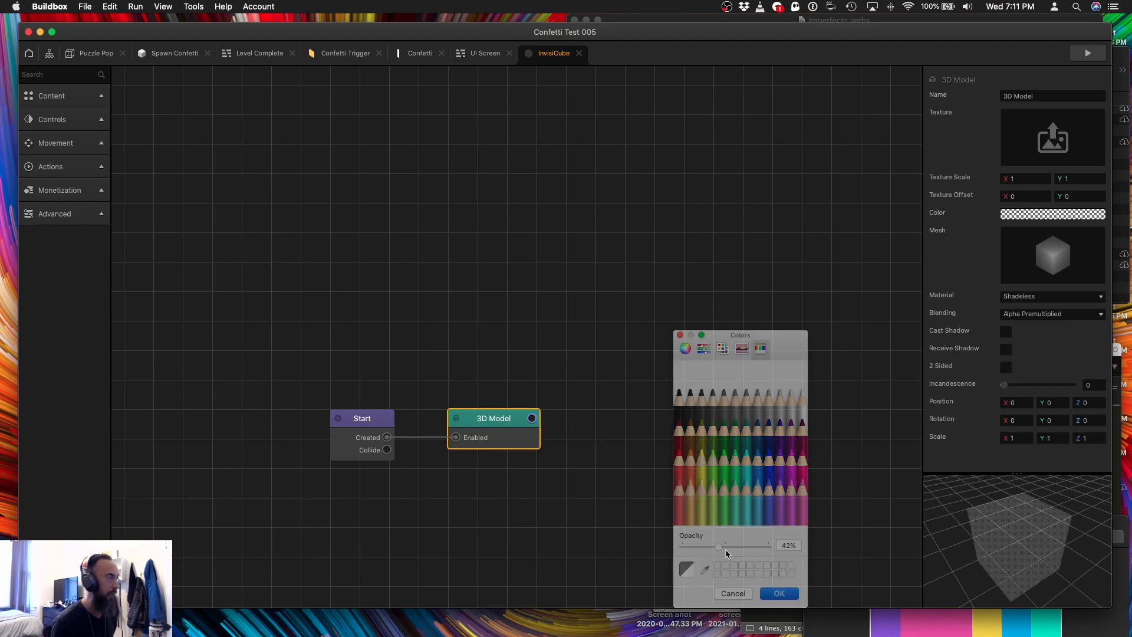
Place an InvisiCube in original scene 1 of Puzzle Pop, just outside the tray's left wall at about X -11.4, Z -4.6.
click(49, 53)
double_click(412, 253)
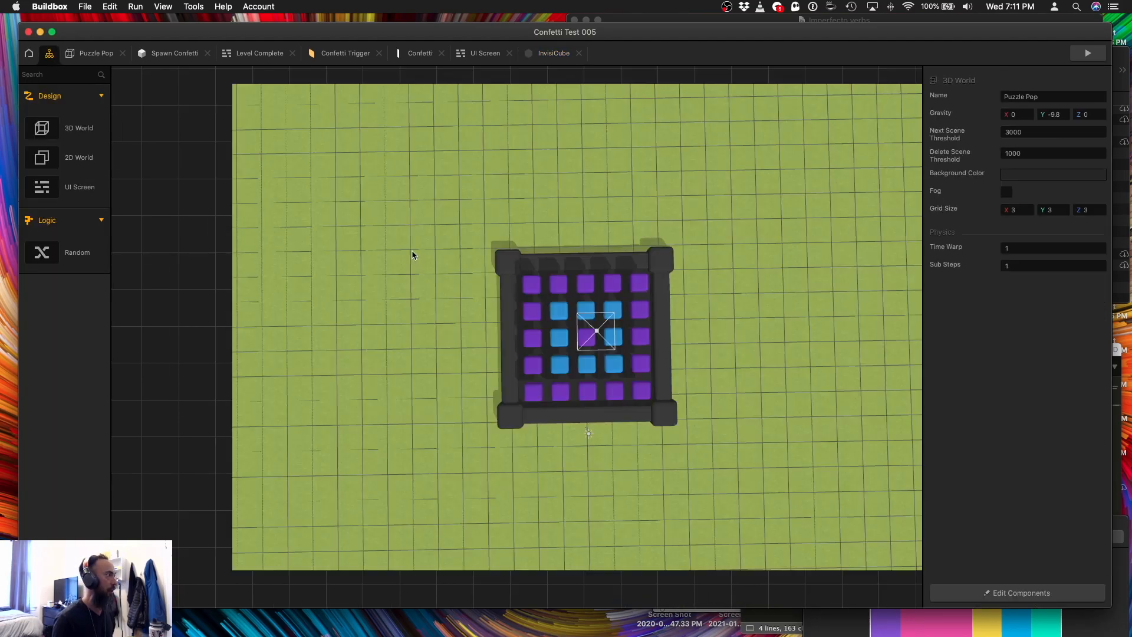
click(497, 384)
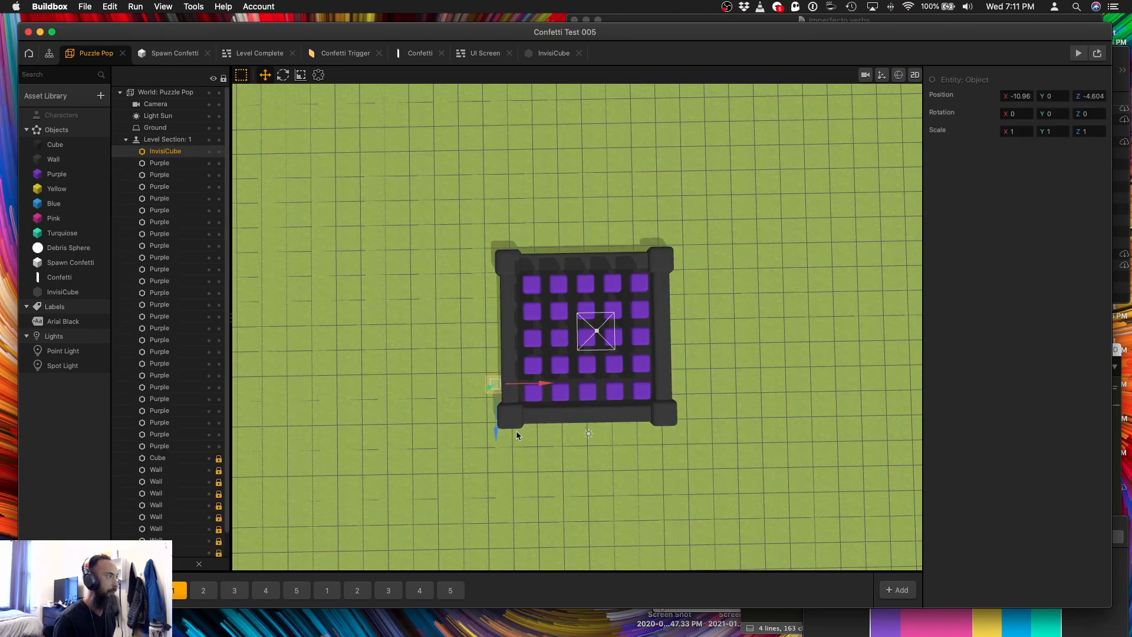
scroll(561, 372, up, 5)
drag(465, 399, 460, 399)
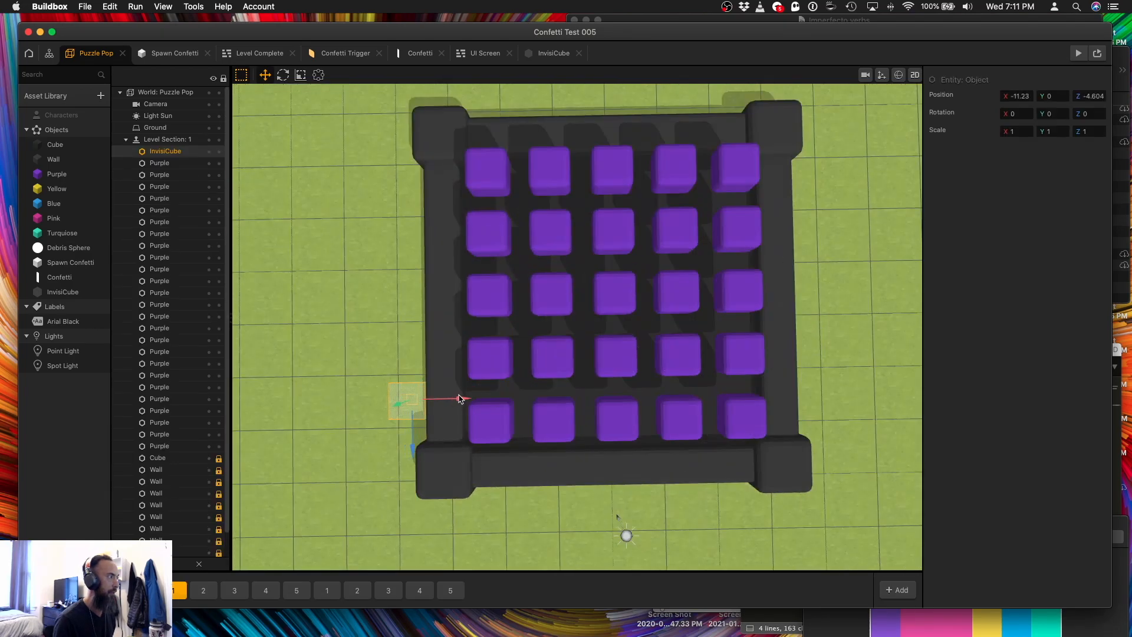
Toggle Snap mode and set the Puzzle Pop world's grid size to 1 on all three axes.
click(181, 7)
mouse_move(168, 7)
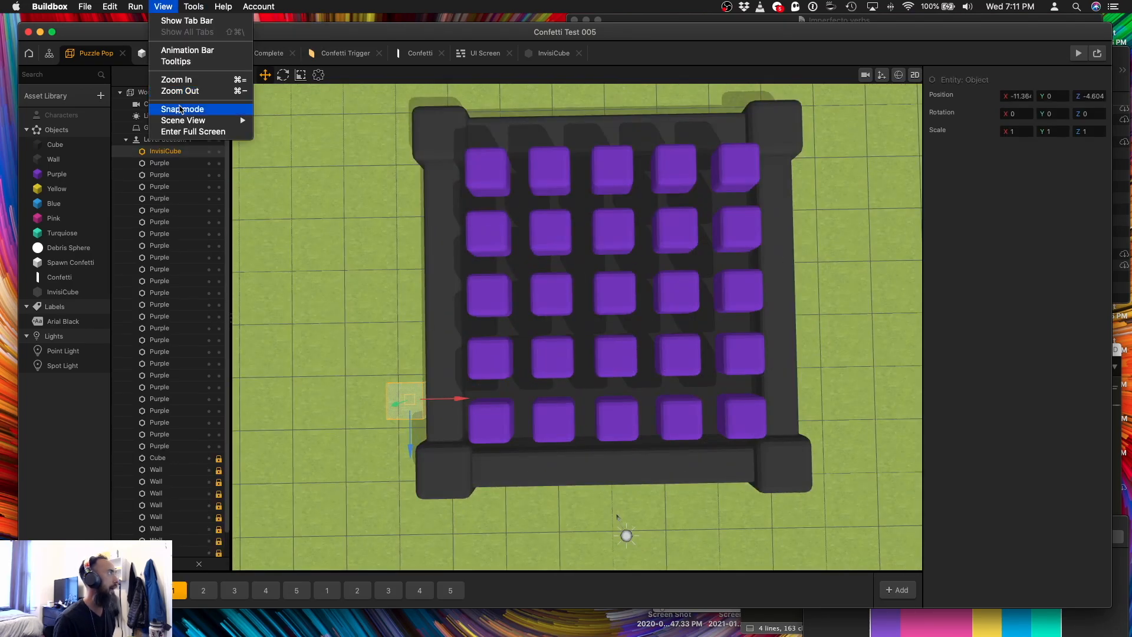
click(177, 109)
right_drag(453, 406, 443, 349)
click(171, 92)
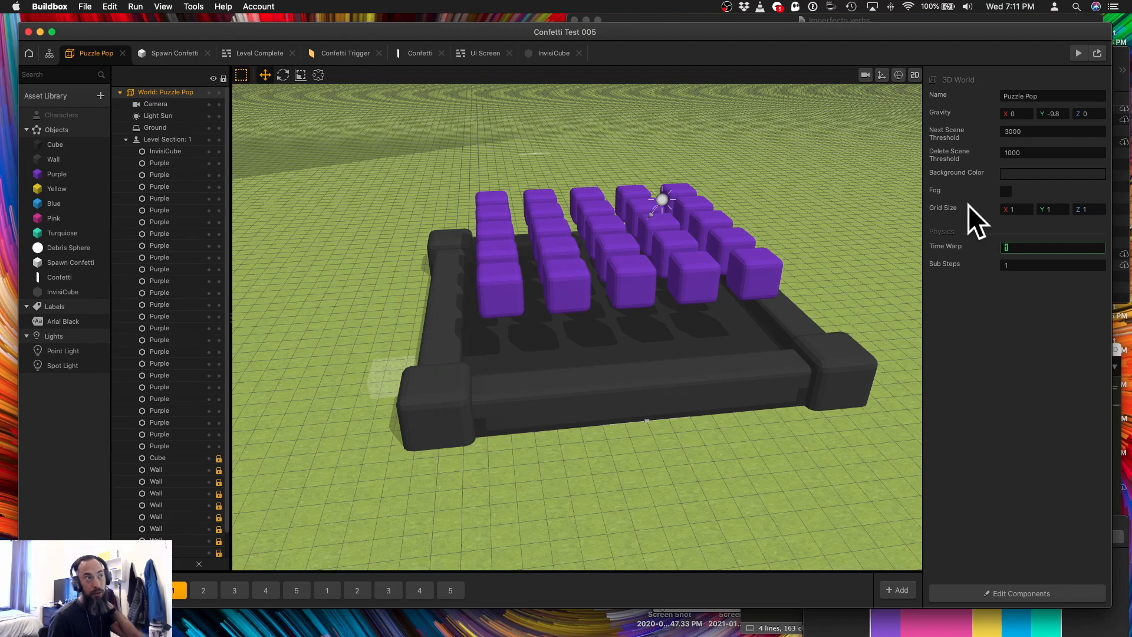
Set the placed InvisiCube's position to X -11 and Y 5, and its Y scale to 5.
click(399, 378)
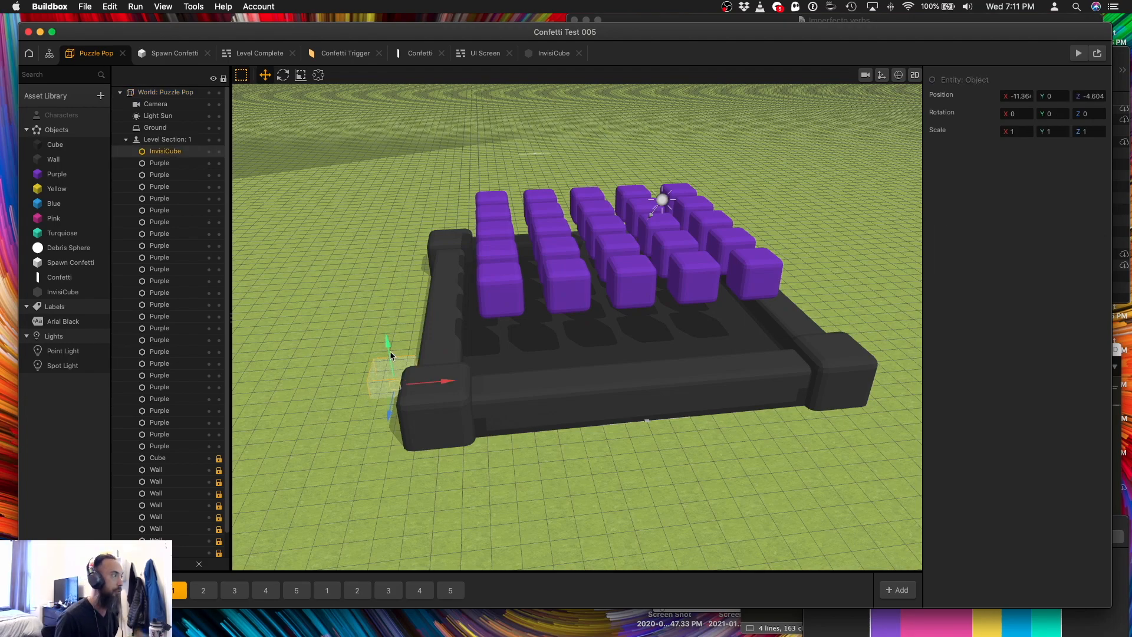
double_click(1021, 96)
text(-11)
key(Tab)
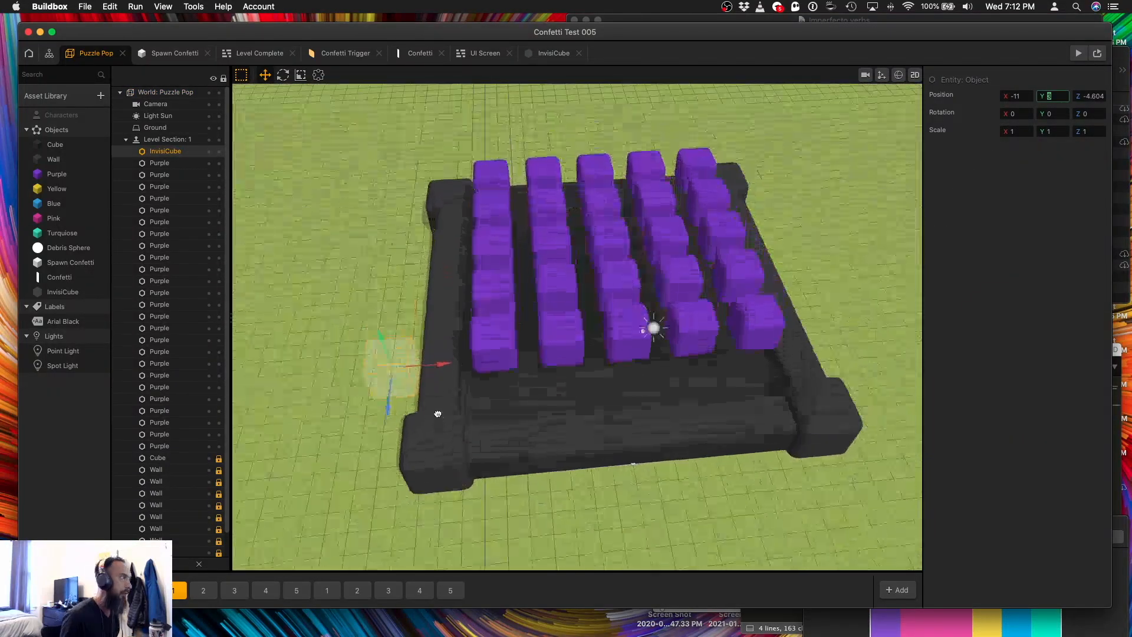
right_drag(838, 292, 839, 233)
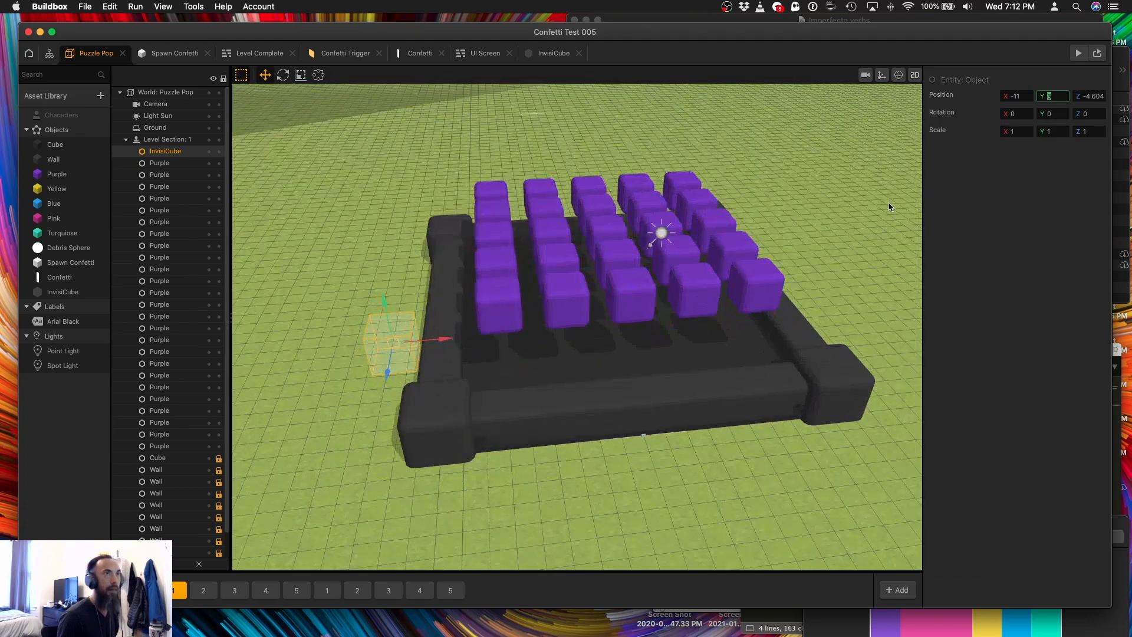
key(Tab)
double_click(1049, 131)
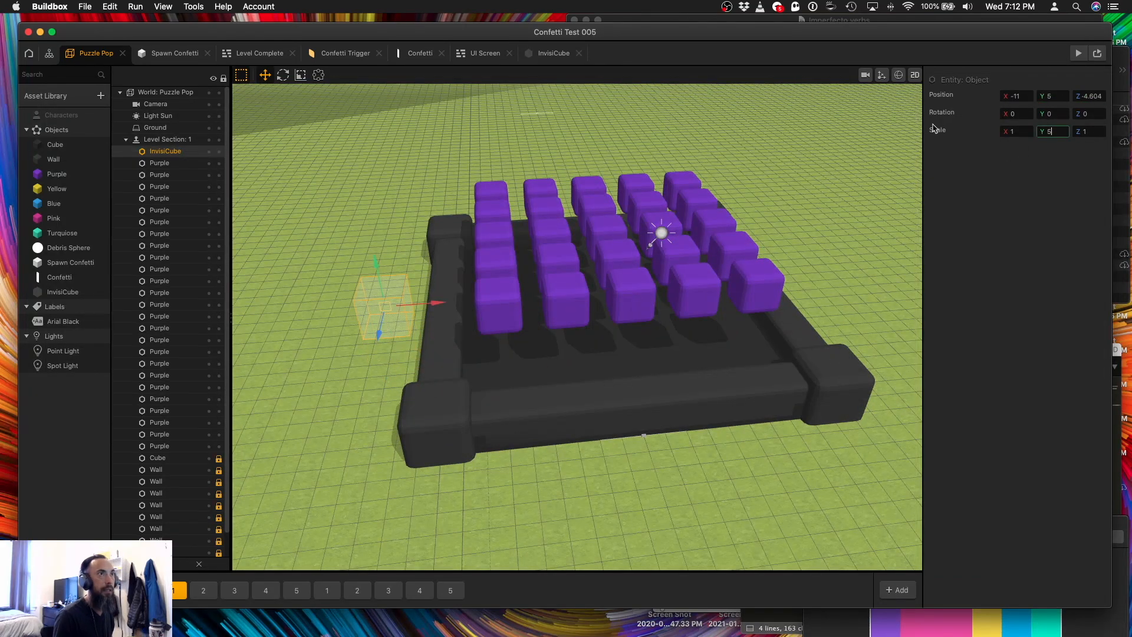
text(5)
key(Tab)
Lengthen the InvisiCube into a wall with a Z scale of 10 after trying 20, and move it along the tray to Z -10.
right_drag(456, 200, 479, 176)
click(439, 246)
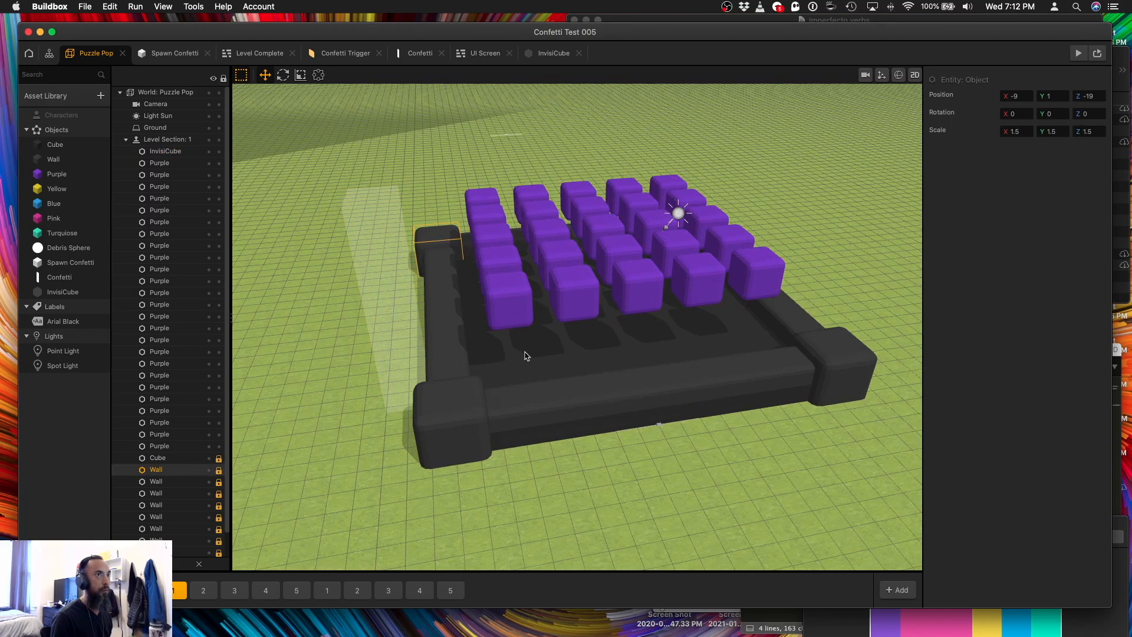
click(375, 316)
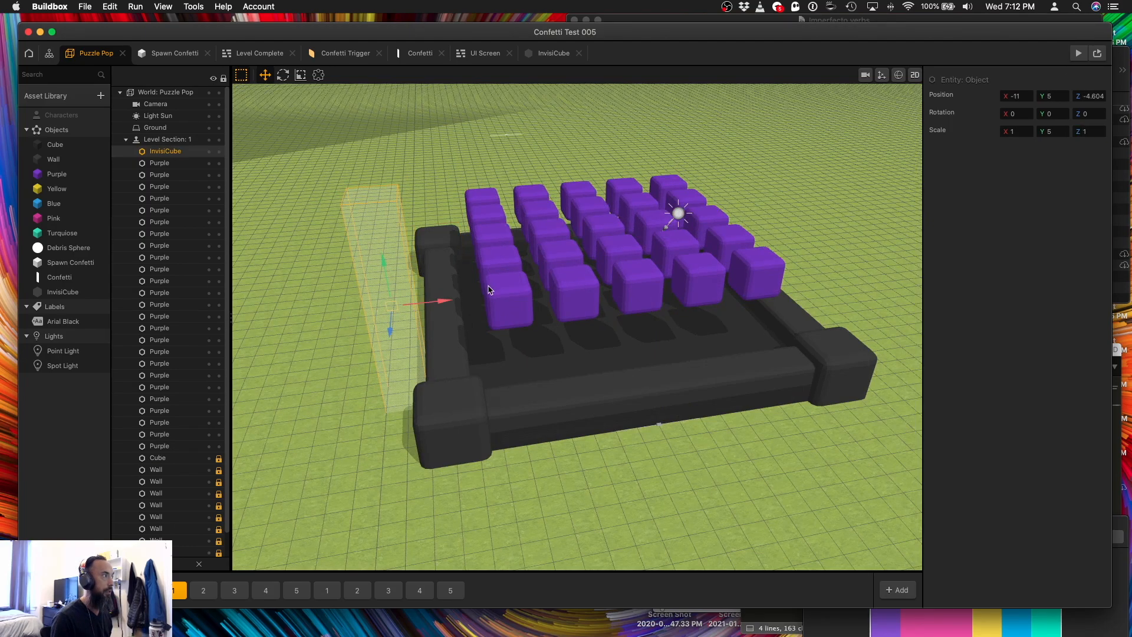
text(20)
key(Return)
right_drag(590, 254, 454, 283)
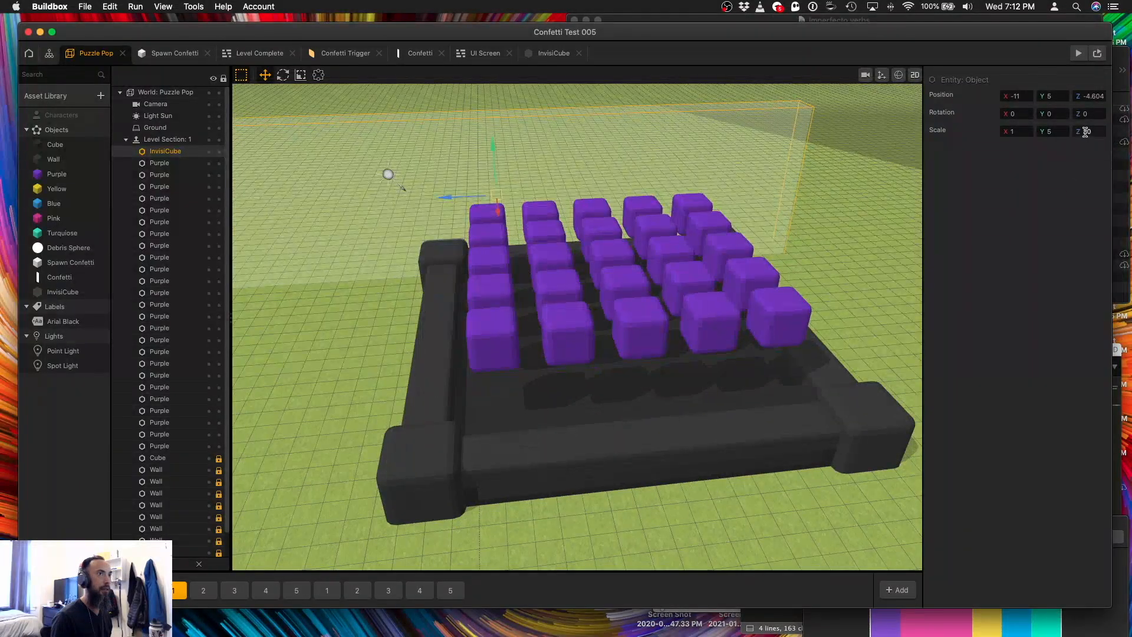
text(10)
key(Return)
drag(456, 197, 534, 198)
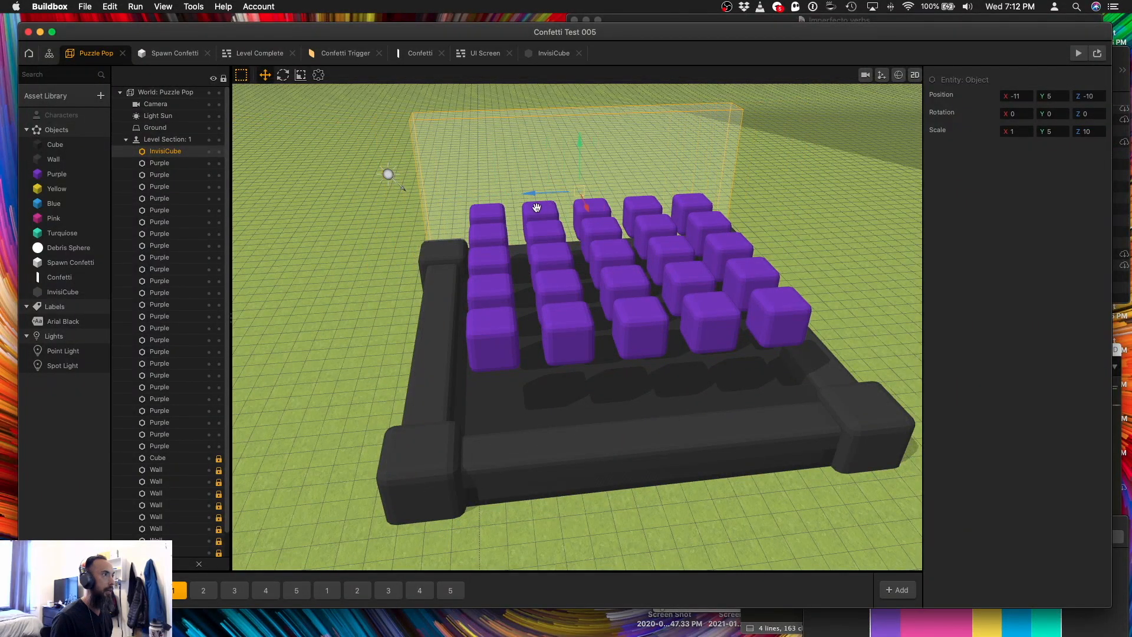
Duplicate the invisible wall and move the copy to the opposite side of the tray at X 11.
right_drag(536, 207, 623, 228)
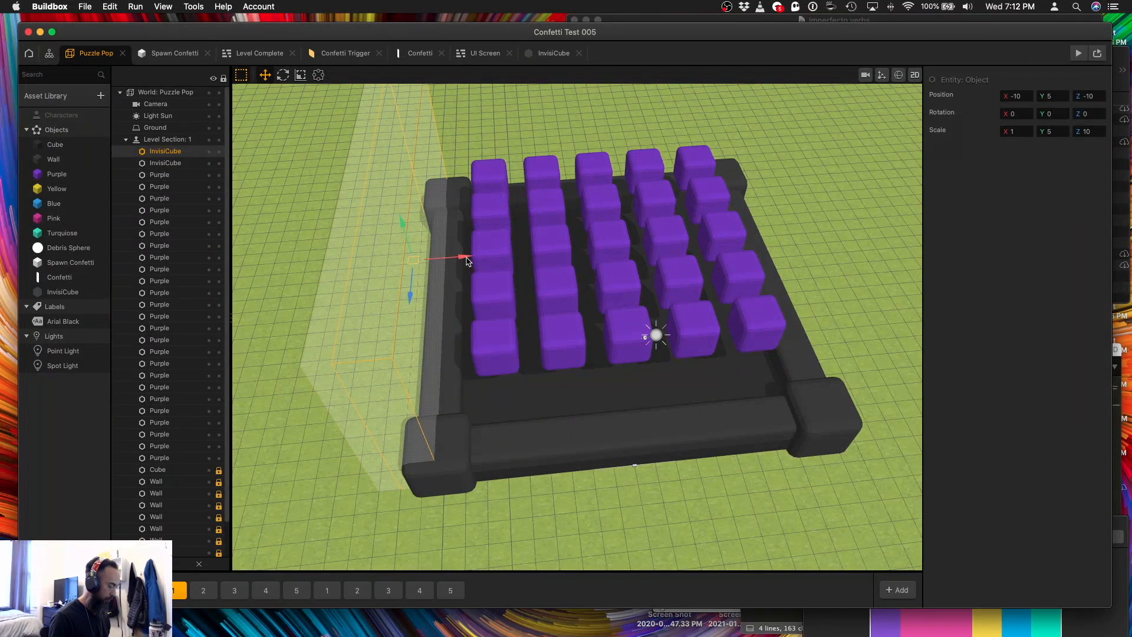
drag(464, 259, 861, 247)
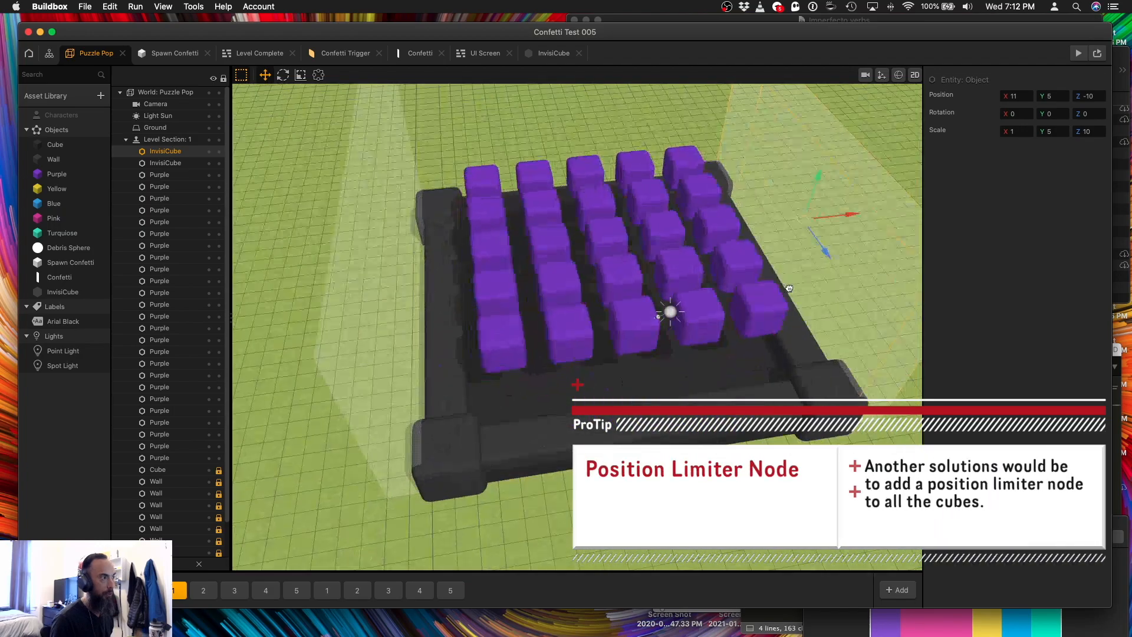
Duplicate the InvisiCube wall at X -11, centre the copy at X 0 with scale X 10 and Z 1, and move it to the tray's front edge.
click(450, 371)
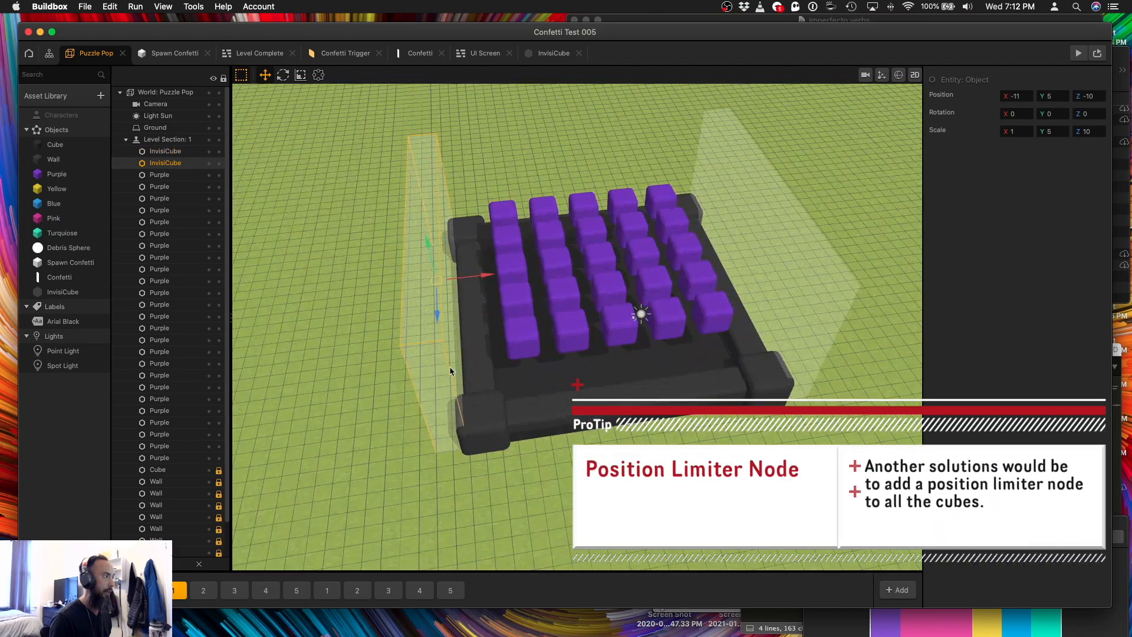
drag(470, 277, 655, 437)
key(super+z)
key(super+d)
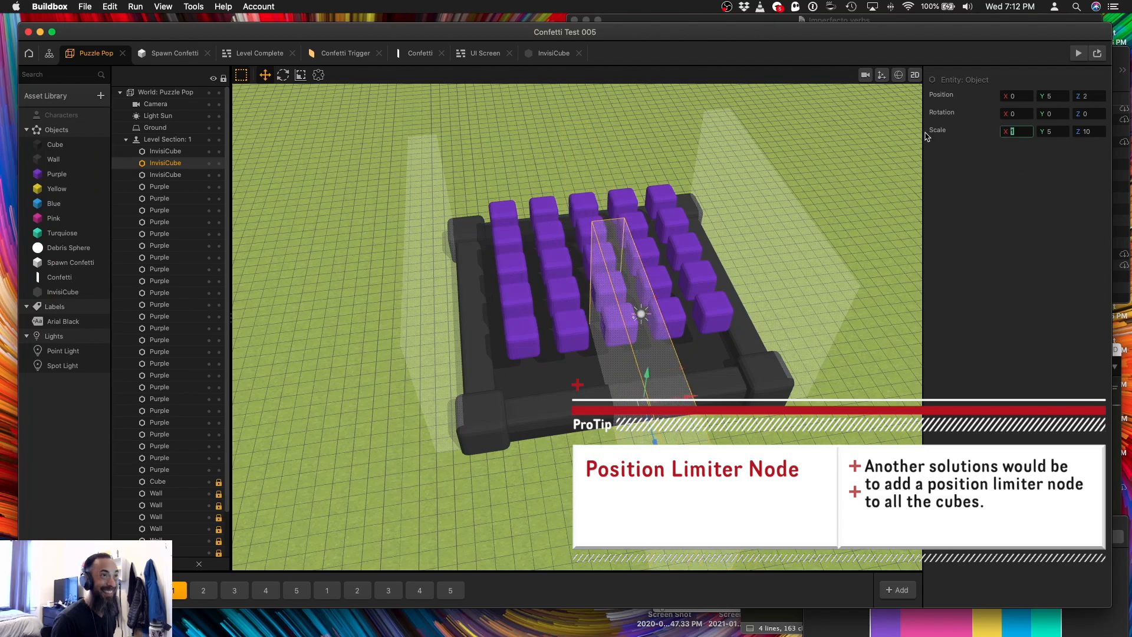
text(10)
key(Tab)
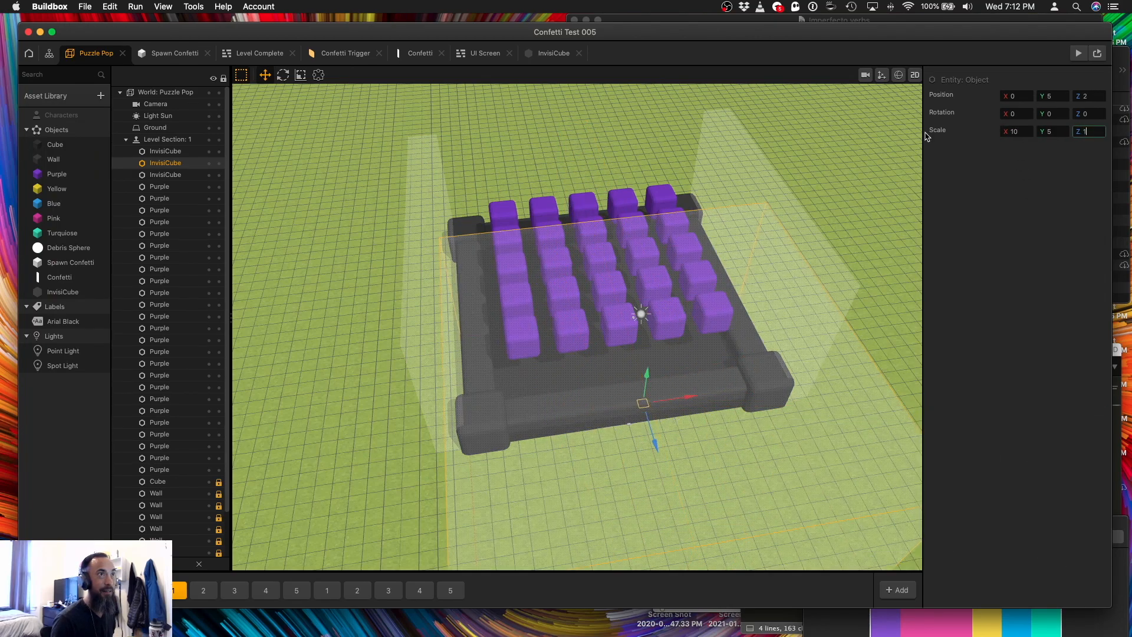
key(Return)
right_drag(634, 253, 617, 360)
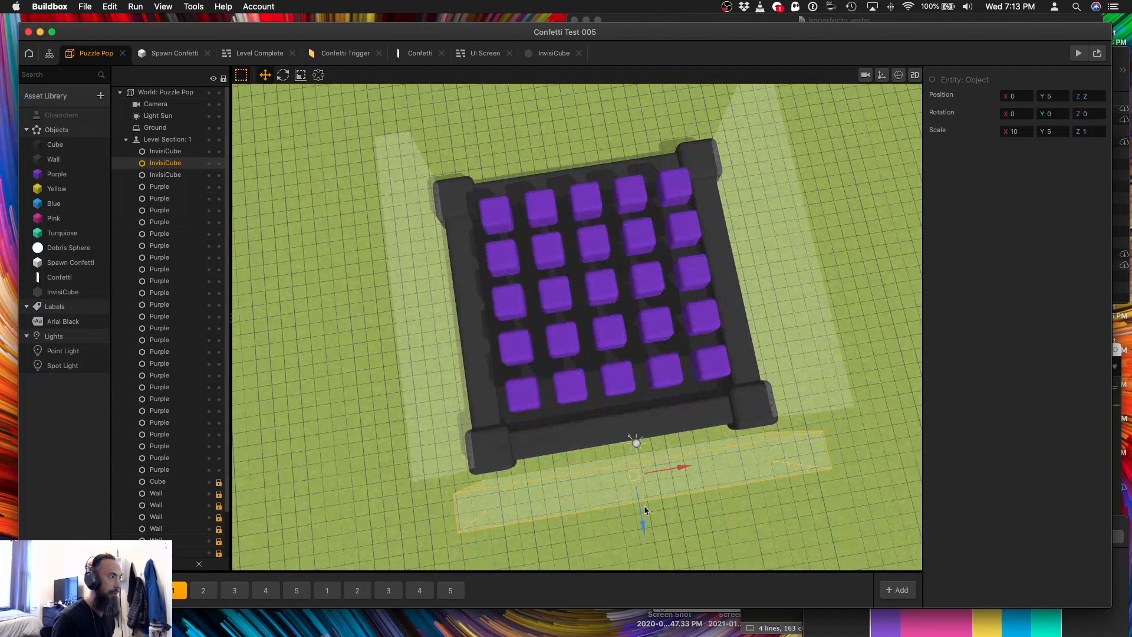
drag(644, 528, 639, 507)
Copy the front wall to the tray's far end, and raise a further copy there to Y 14.
right_drag(639, 507, 781, 356)
key(super+v)
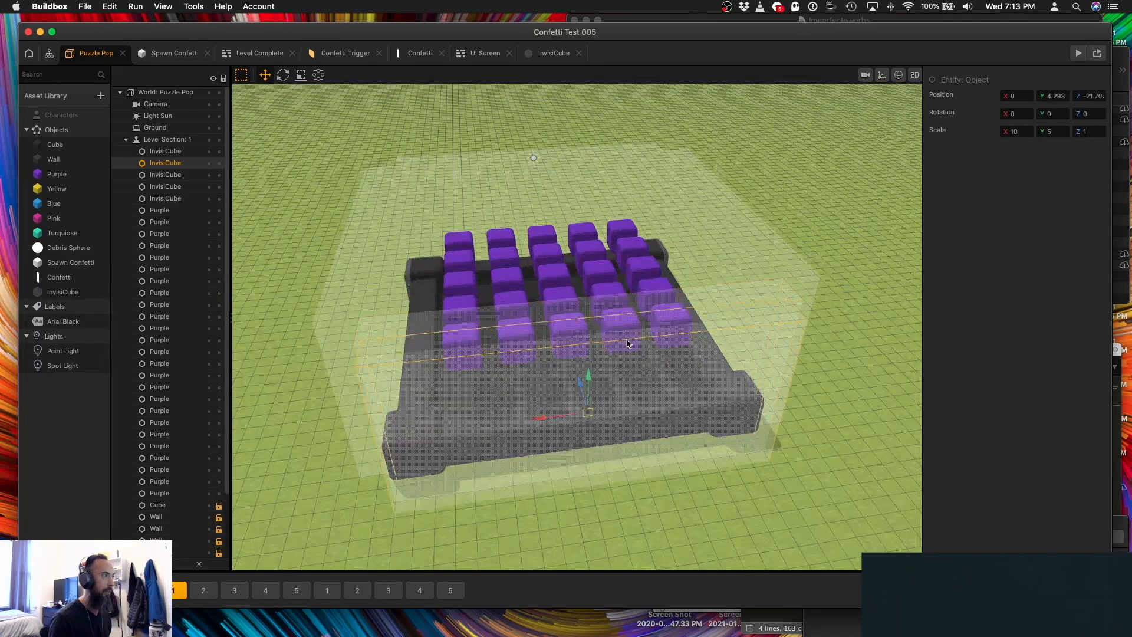
drag(590, 378, 614, 308)
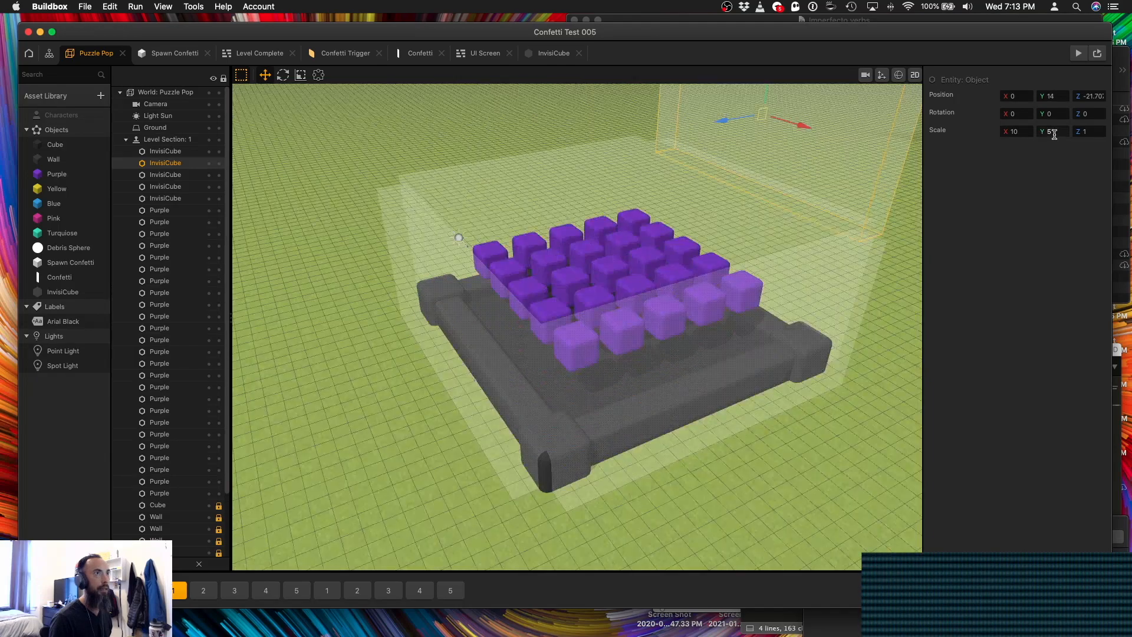
Flatten the raised InvisiCube into a lid with a Y scale of 1 and a Z scale of 10.
drag(1053, 133, 913, 121)
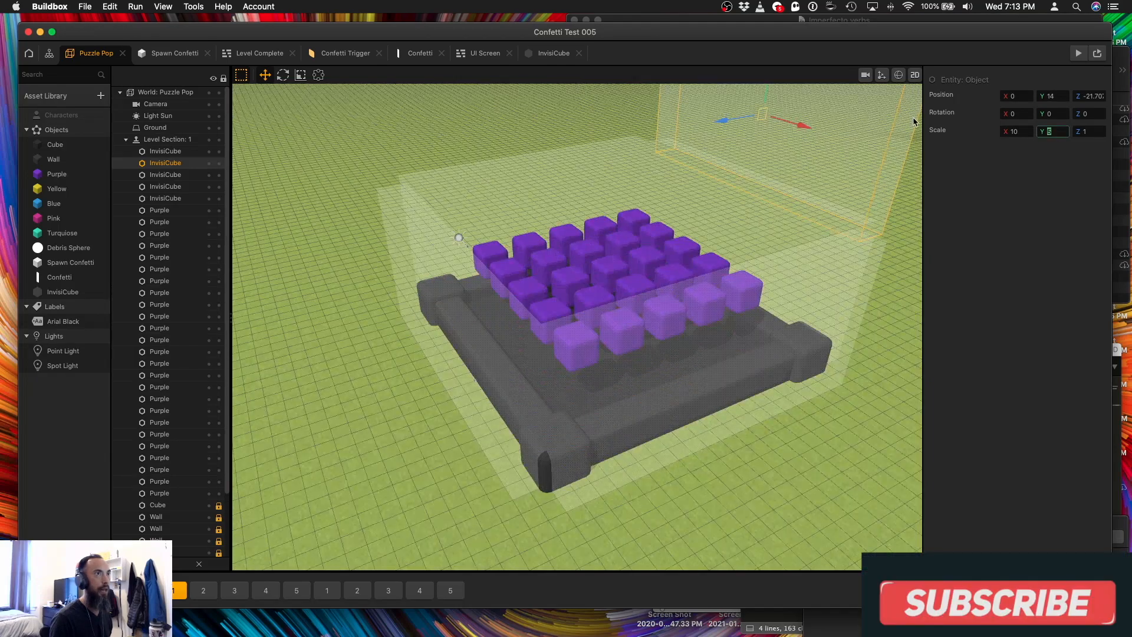
text(1)
key(Tab)
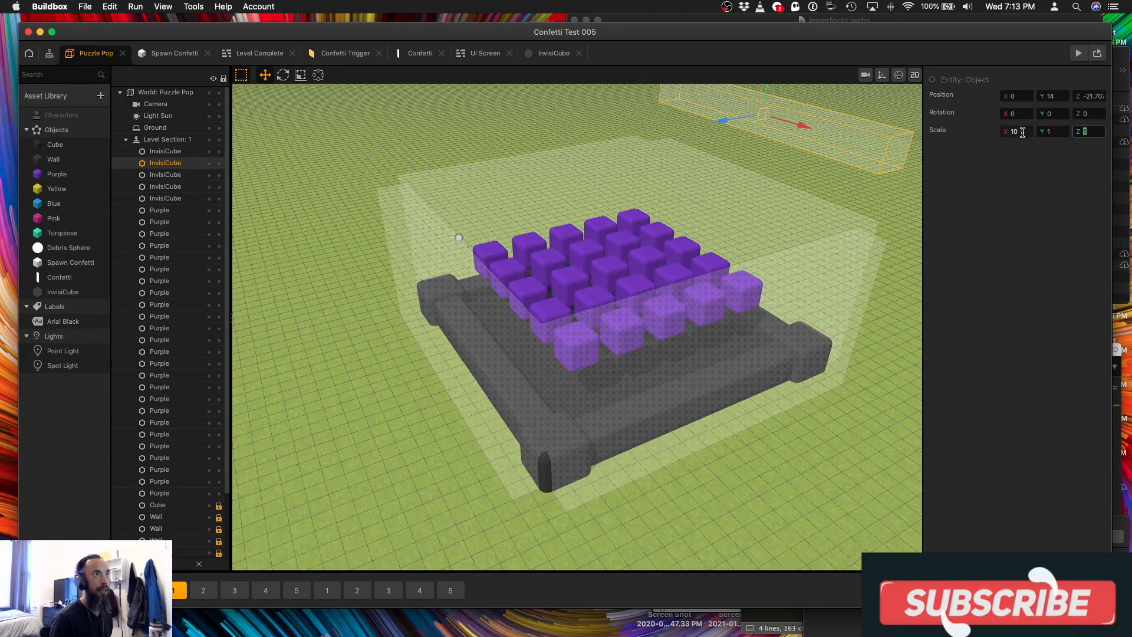
text(10)
key(Return)
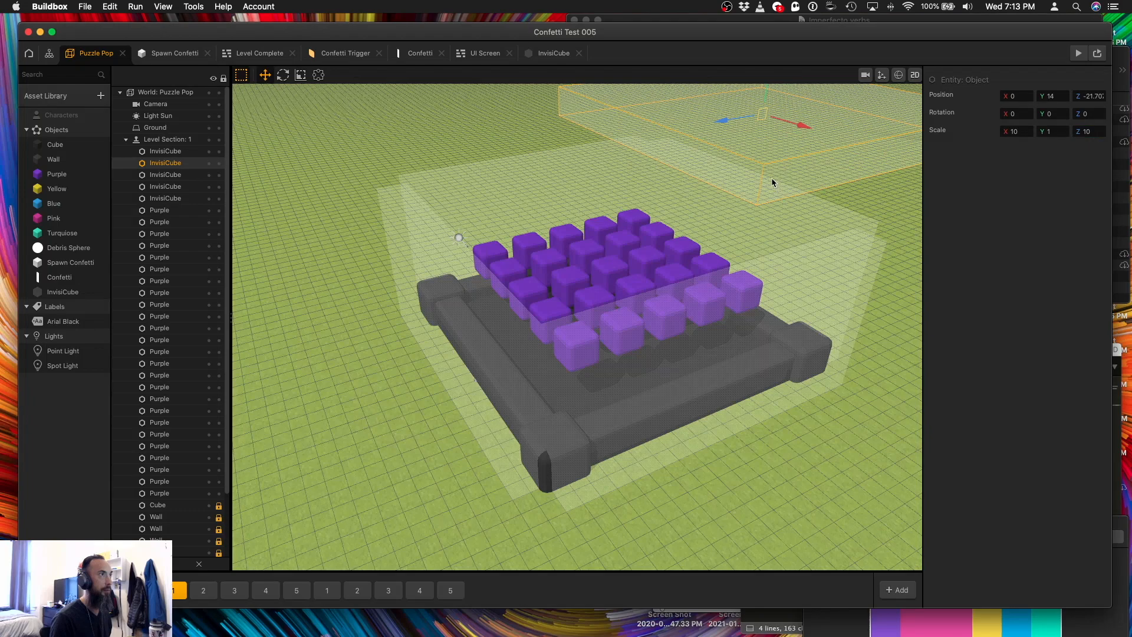
Centre the invisible lid over the tray at Z -10 and lower it to Y 10.
drag(724, 121, 580, 146)
right_drag(553, 164, 573, 270)
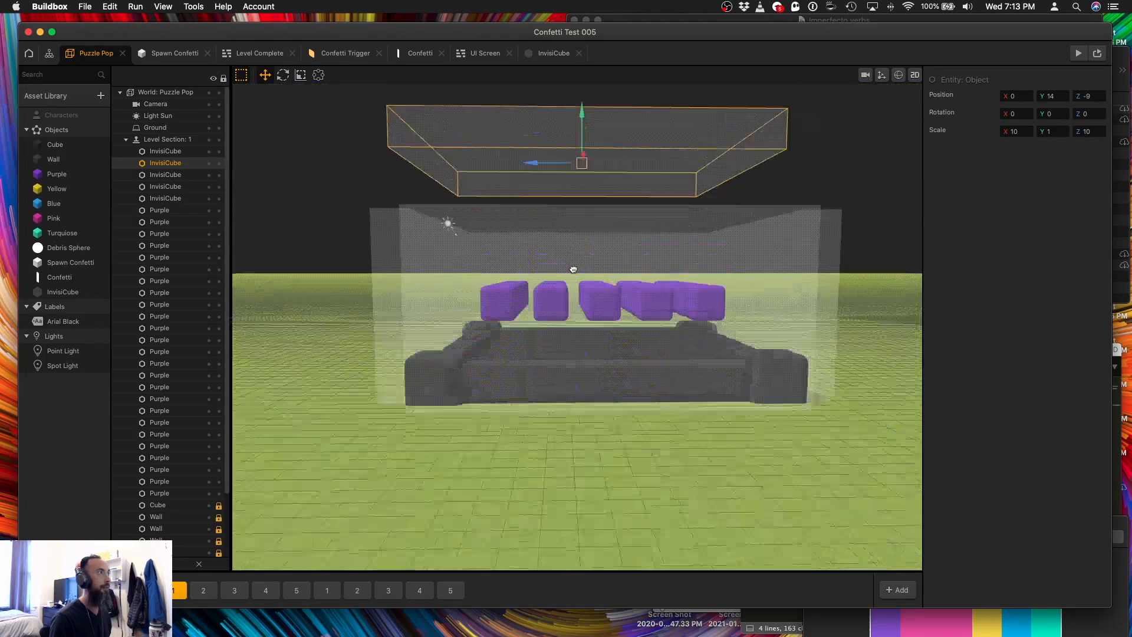
middle_drag(573, 269, 578, 330)
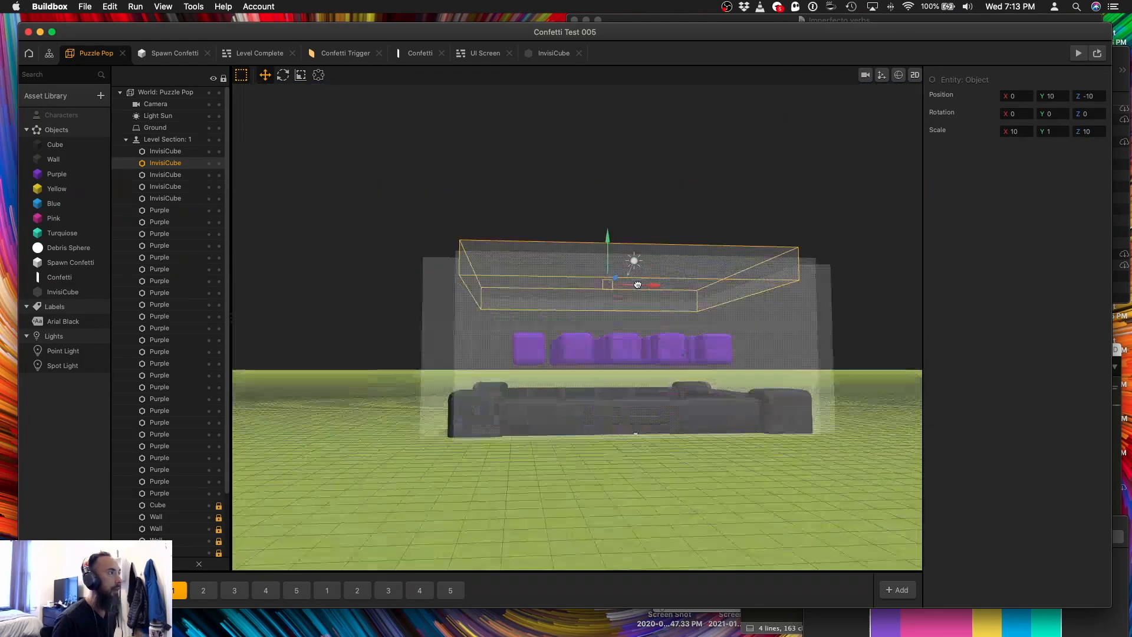
right_drag(636, 284, 673, 291)
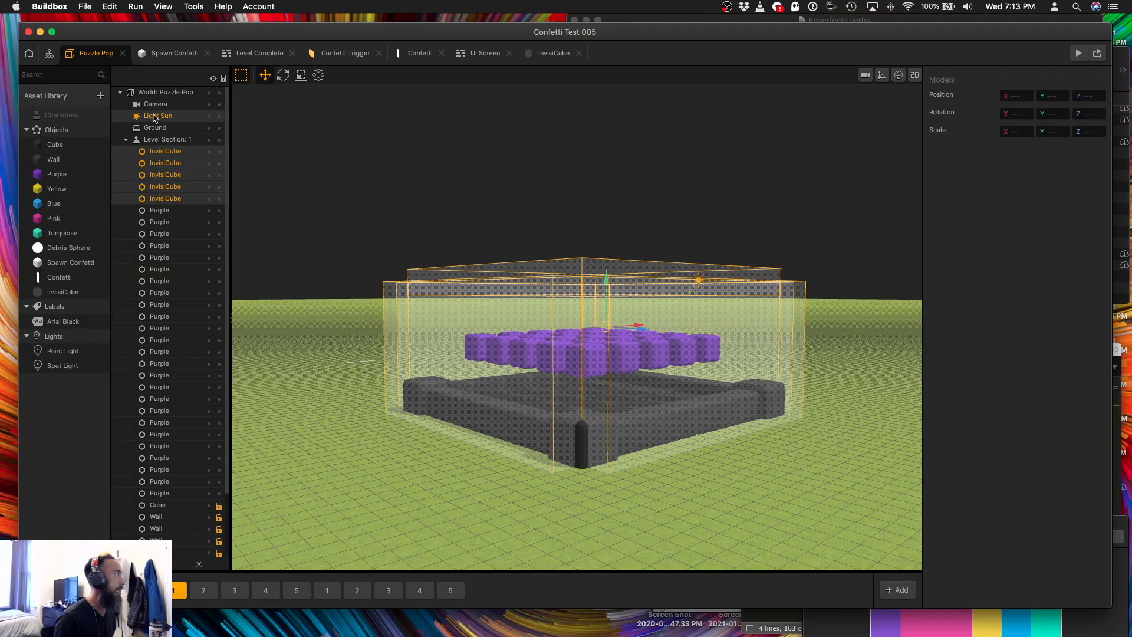
Lock all five placed InvisiCubes and set the InvisiCube asset's collision group to Platform.
super+click(155, 117)
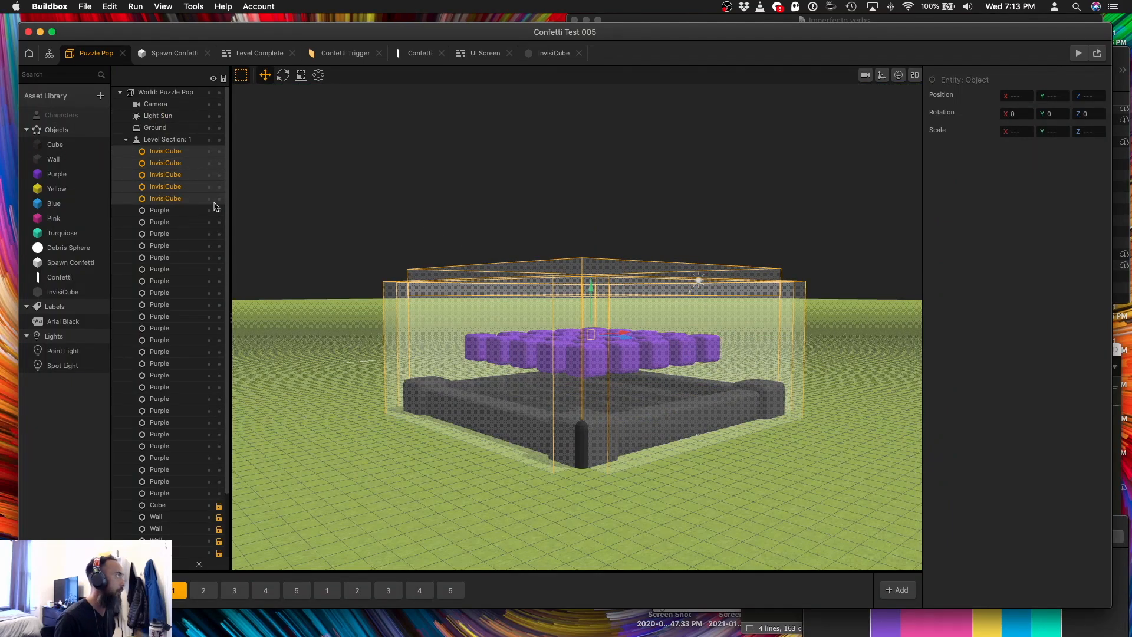
click(219, 164)
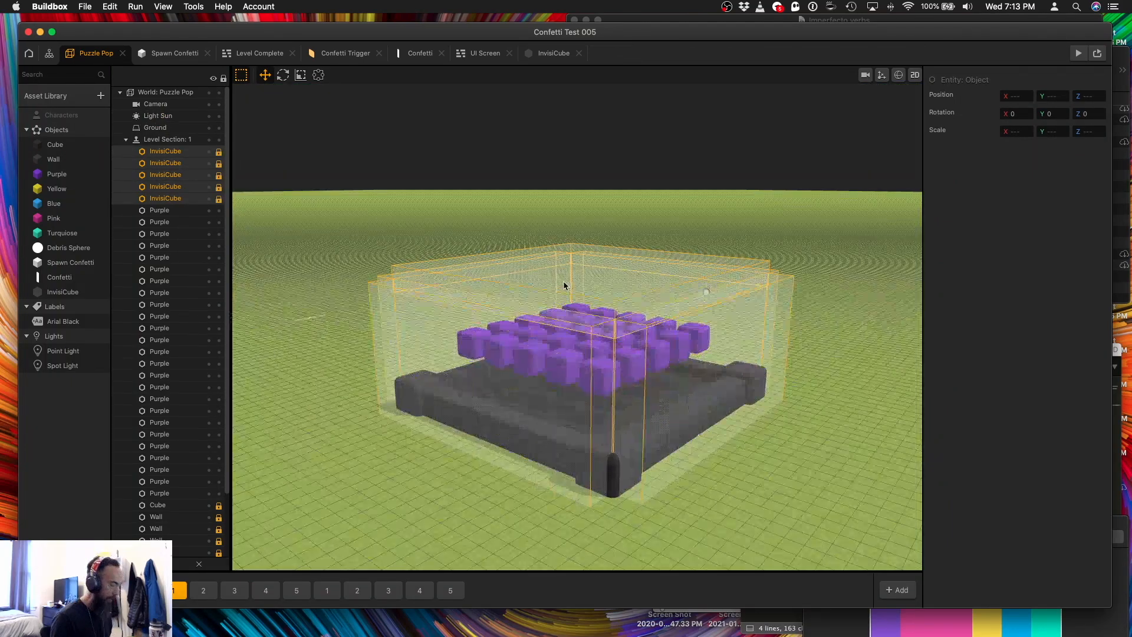
click(39, 292)
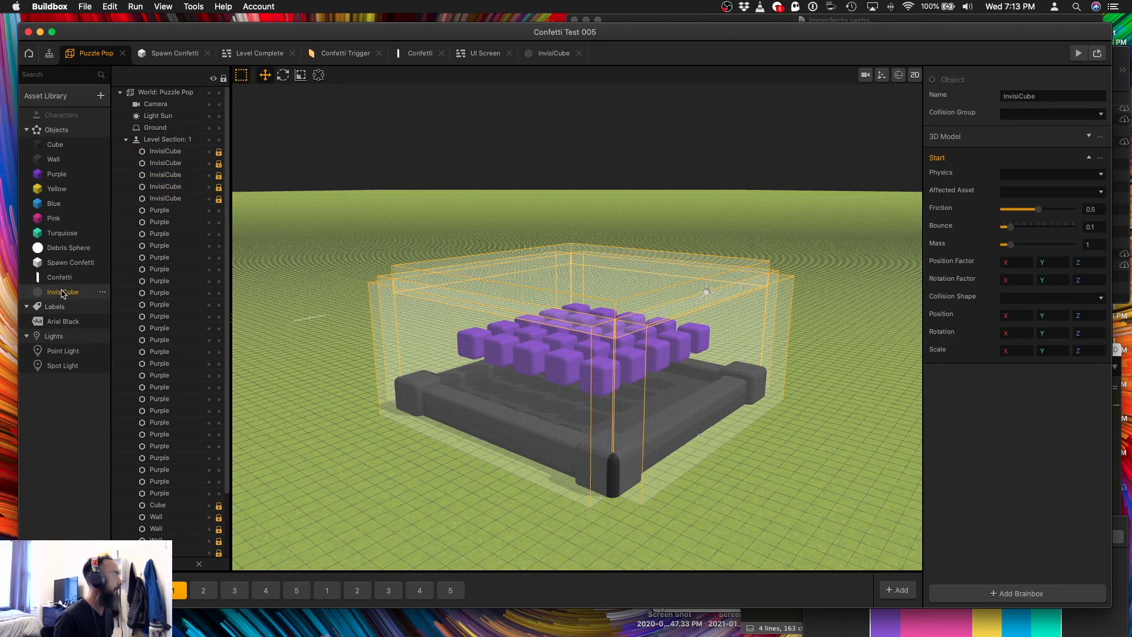
click(1048, 114)
click(1045, 156)
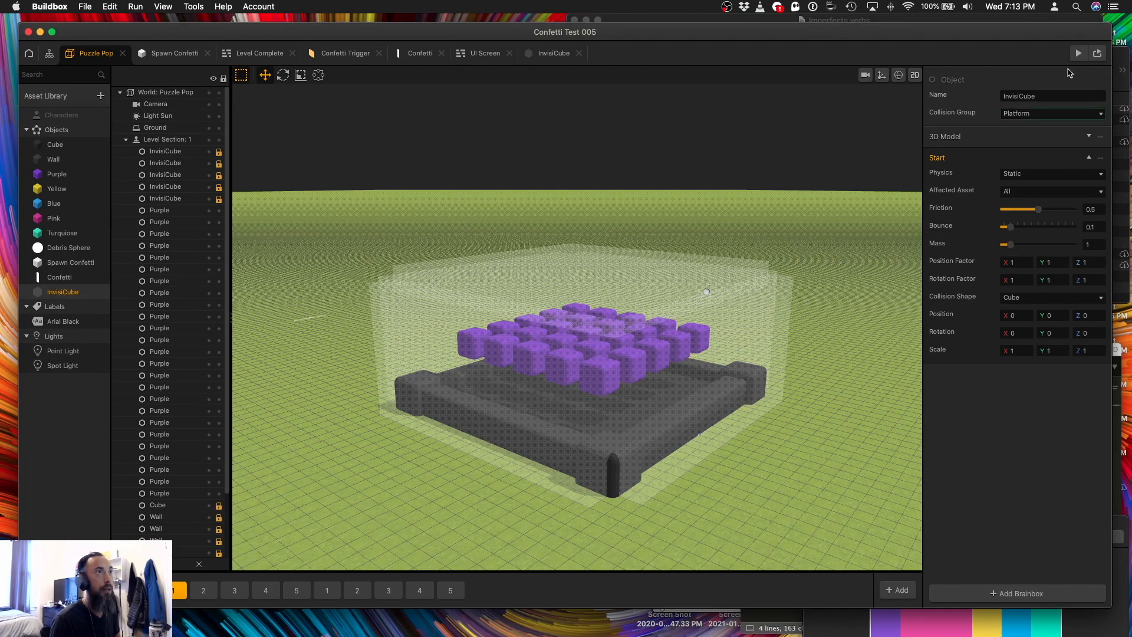
Preview the level and fling purple cubes against the surrounding walls to test that they stay inside the tray.
click(1077, 53)
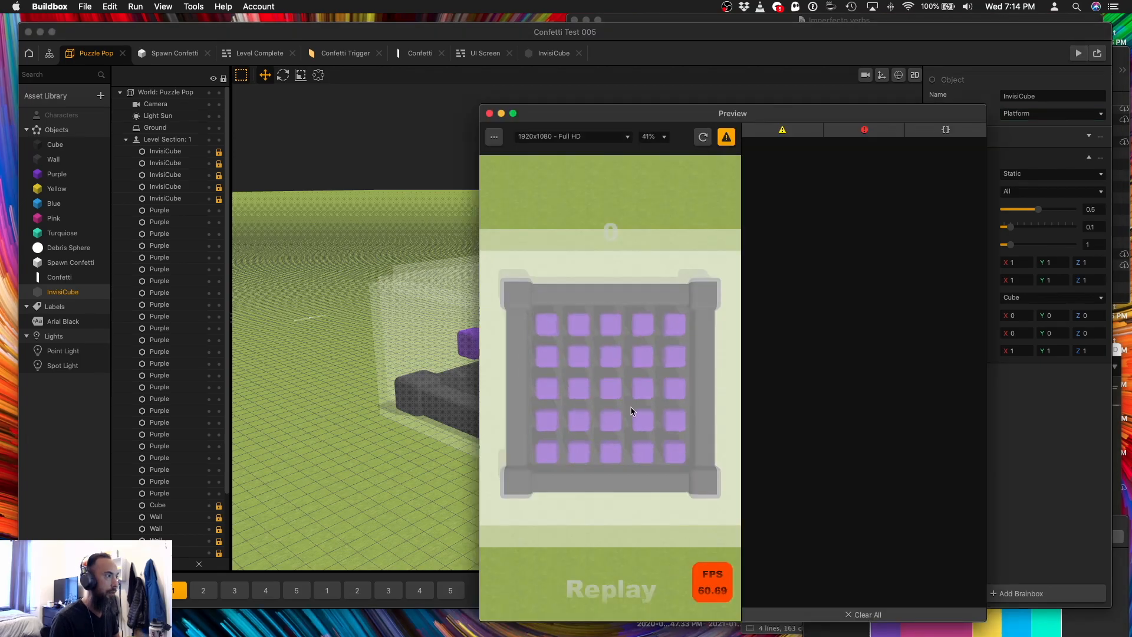
mouse_move(661, 334)
mouse_down()
mouse_move(507, 590)
mouse_move(668, 402)
mouse_move(140, 183)
mouse_up()
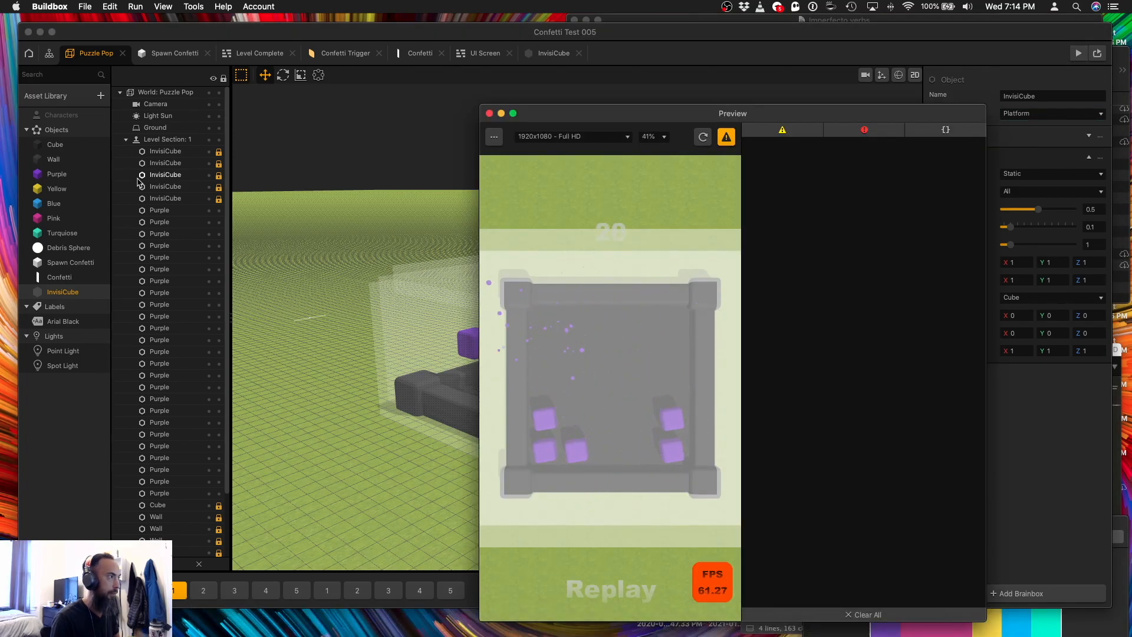
drag(543, 427, 654, 377)
drag(672, 420, 540, 341)
drag(573, 454, 607, 174)
drag(616, 406, 609, 531)
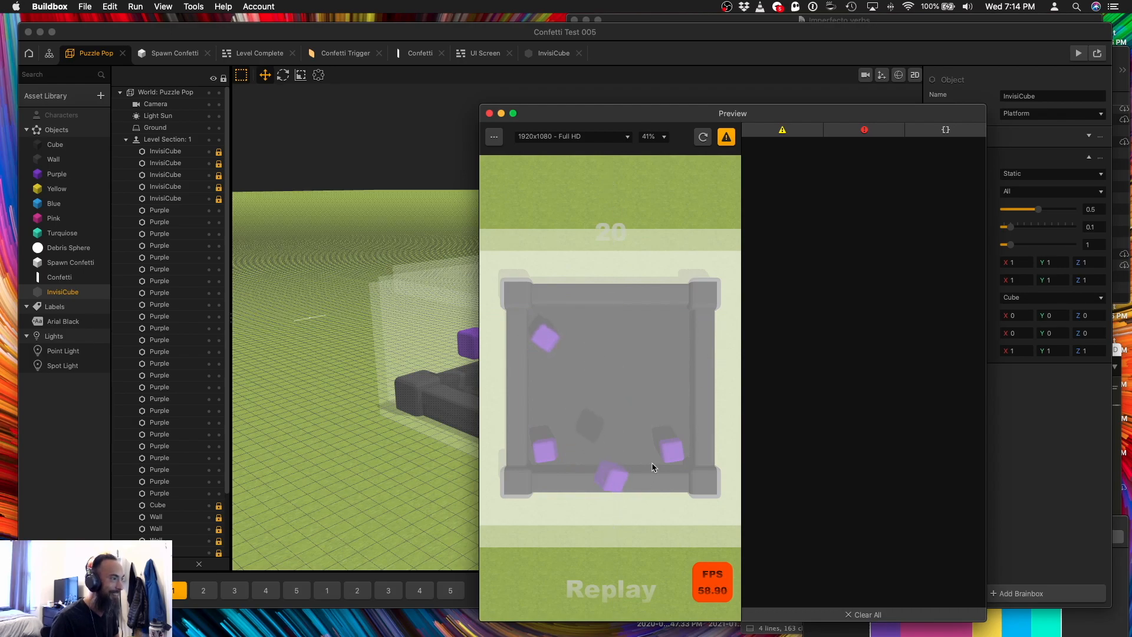
drag(632, 427, 453, 429)
drag(550, 450, 869, 419)
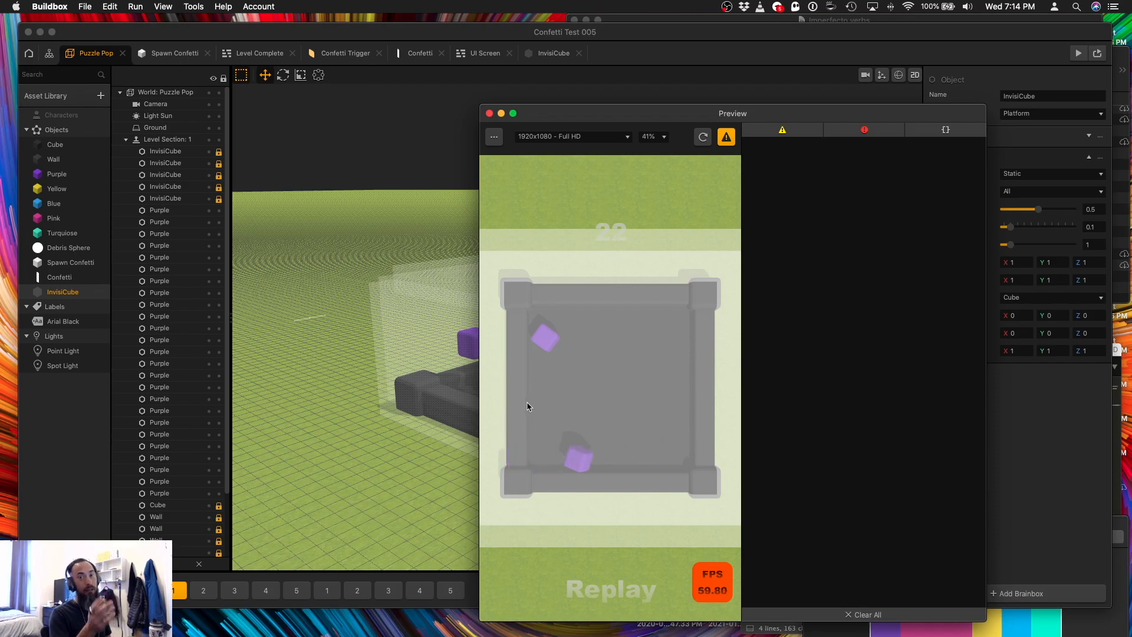
click(489, 113)
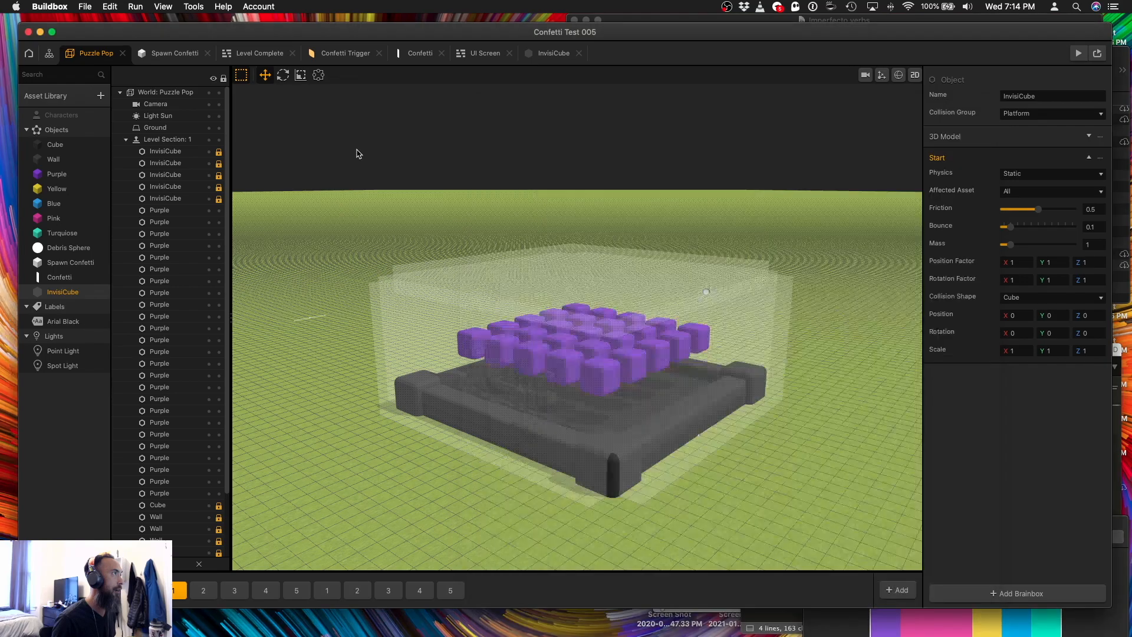
Make the InvisiCube's 3D Model fully invisible, and check the hidden walls in a preview of the level.
double_click(59, 292)
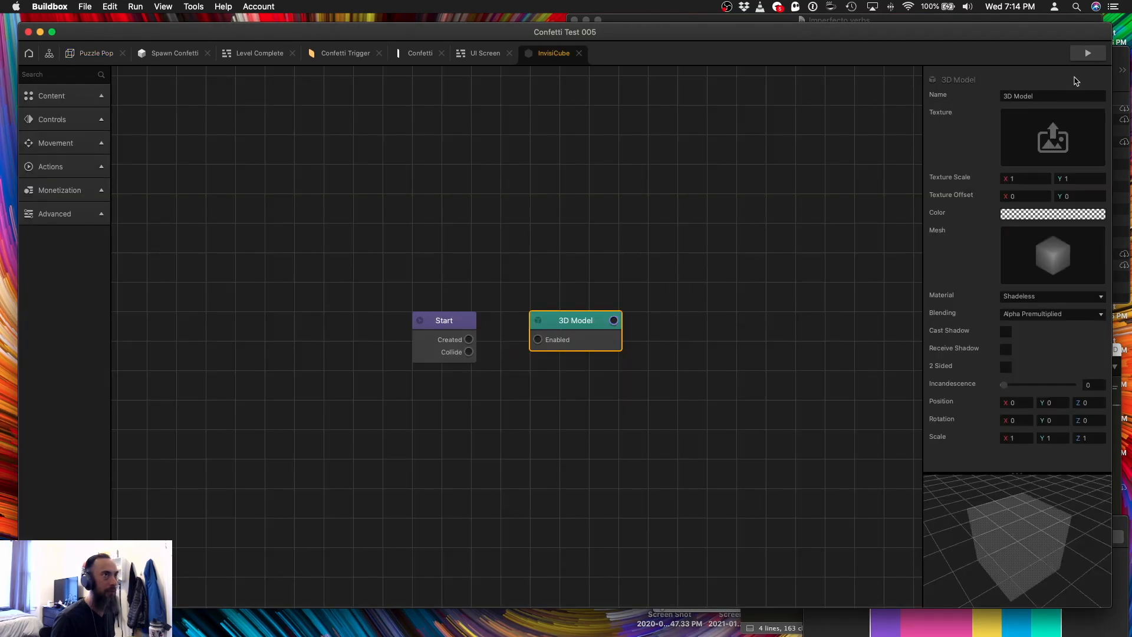
click(1087, 53)
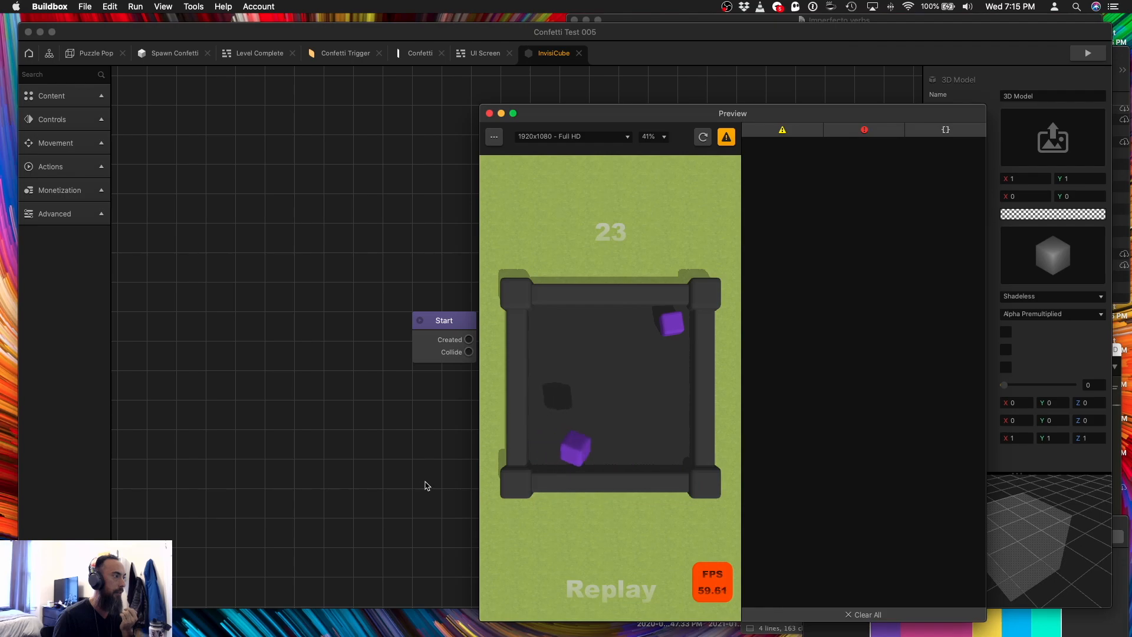
click(489, 114)
click(97, 54)
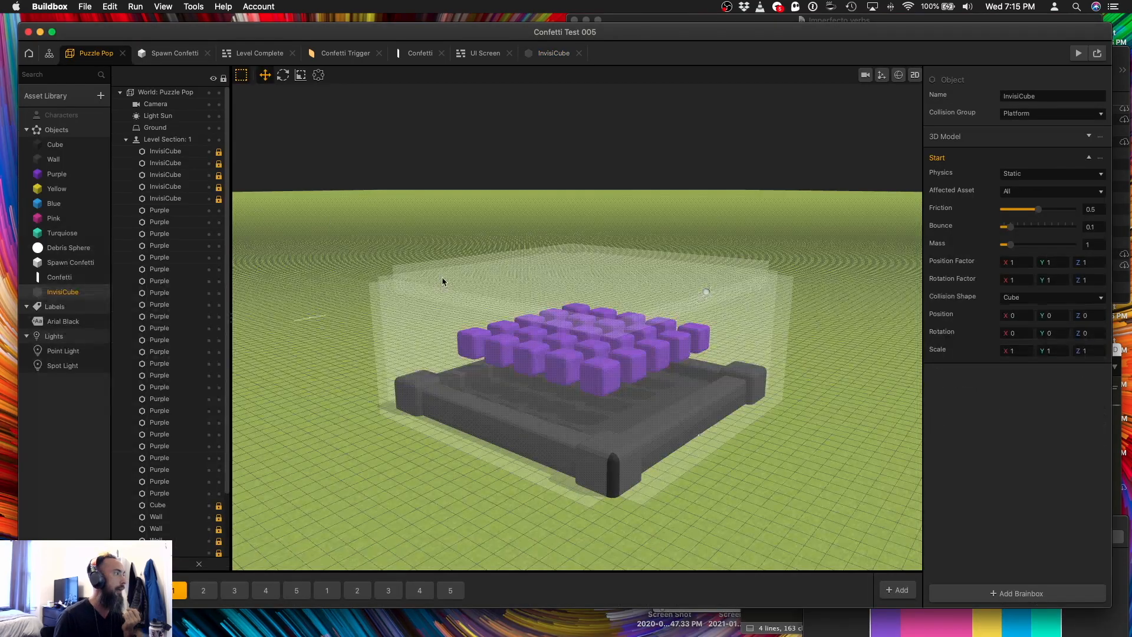
Delete all five InvisiCubes from Level Section 1.
click(166, 198)
shift+click(175, 153)
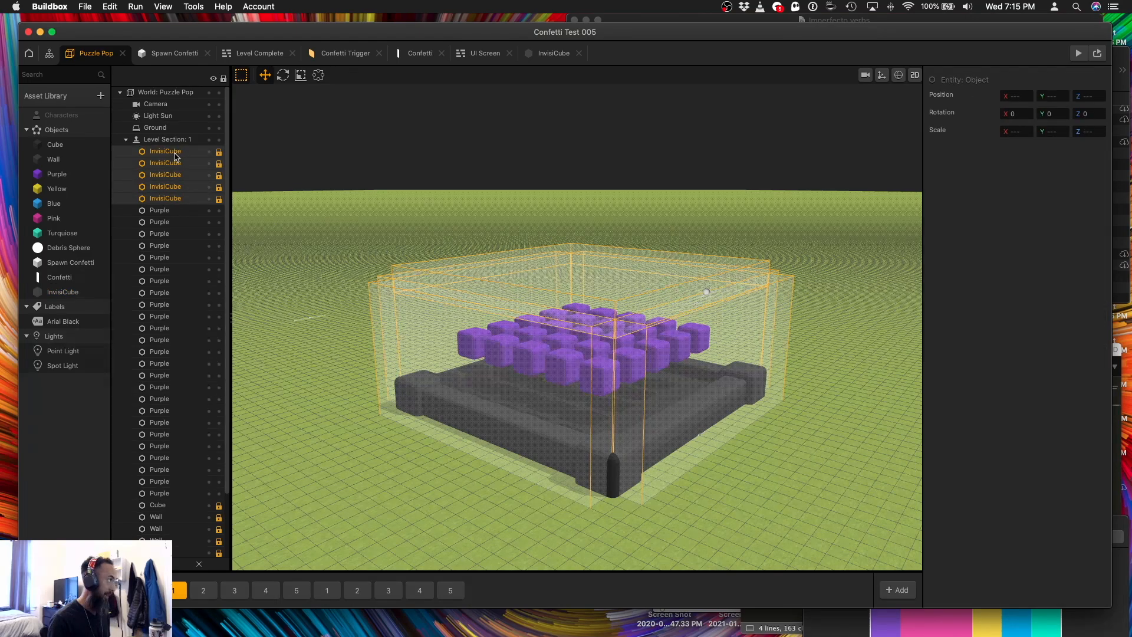
click(148, 590)
drag(336, 539, 414, 453)
mouse_move(414, 453)
right_down()
mouse_move(437, 435)
mouse_move(428, 448)
right_up()
click(165, 201)
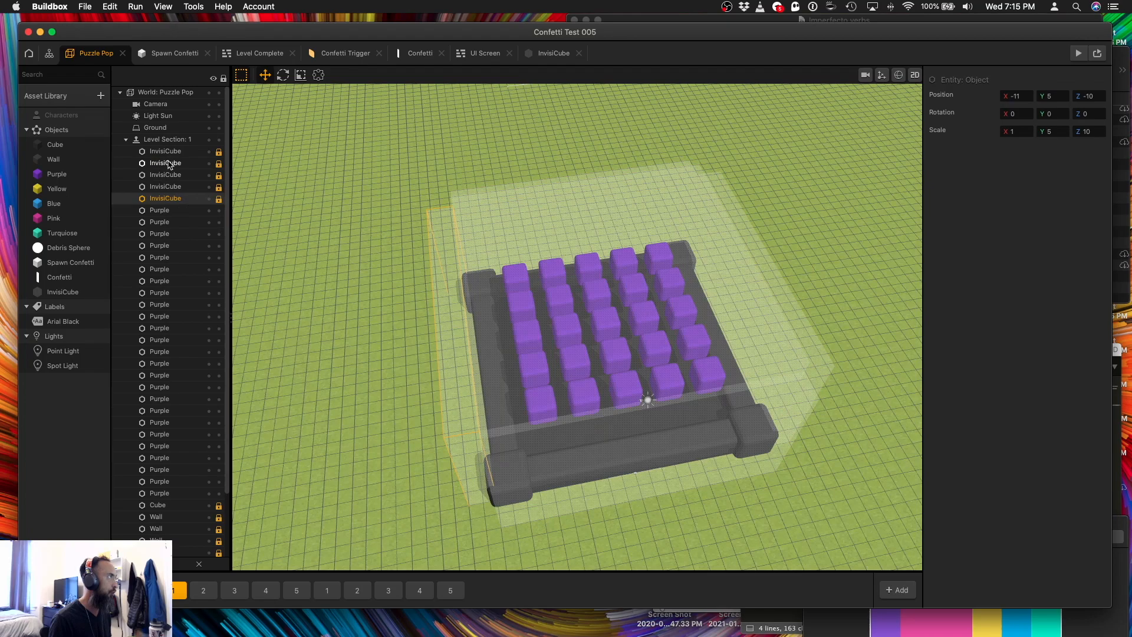
click(167, 152)
shift+click(169, 198)
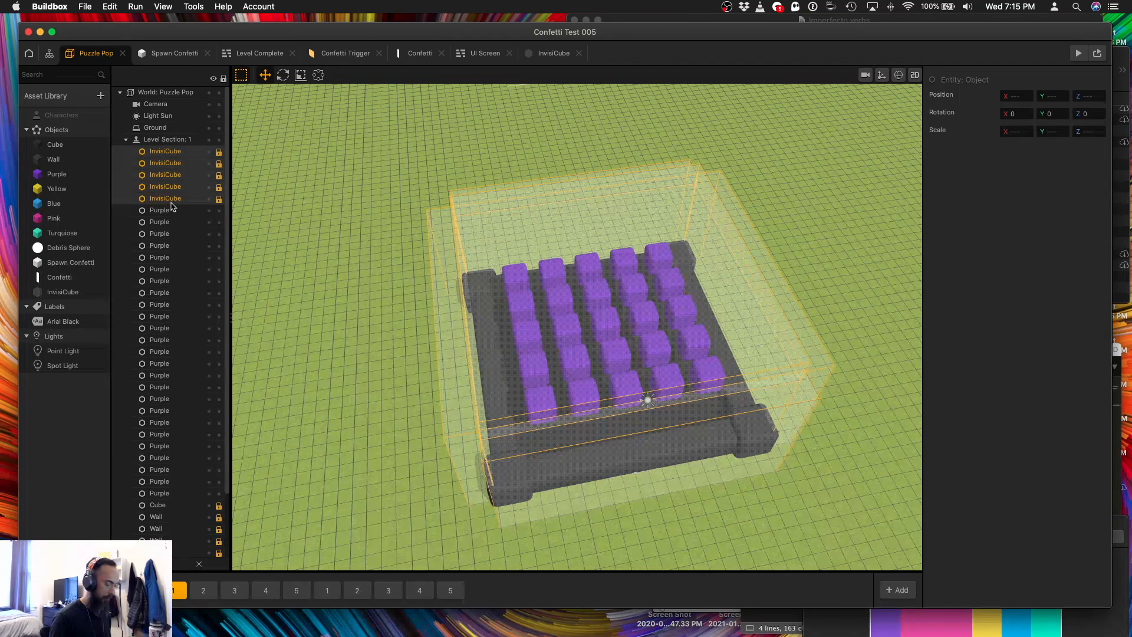
key(Delete)
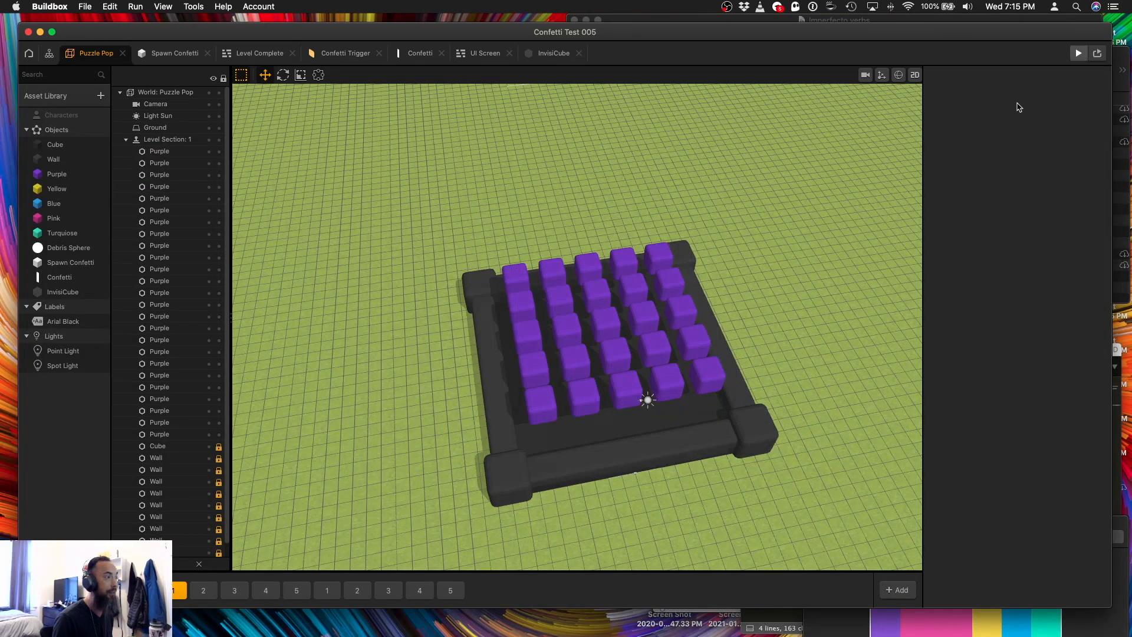
Preview the game without the walls and pop the cubes until the level is complete.
key(super+p)
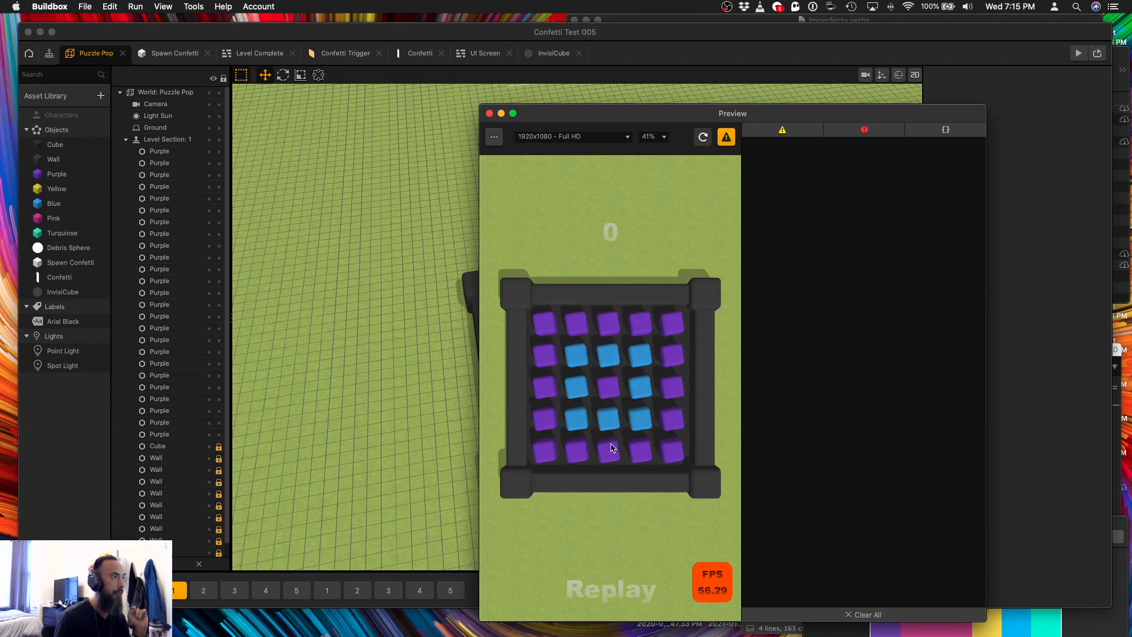
click(641, 420)
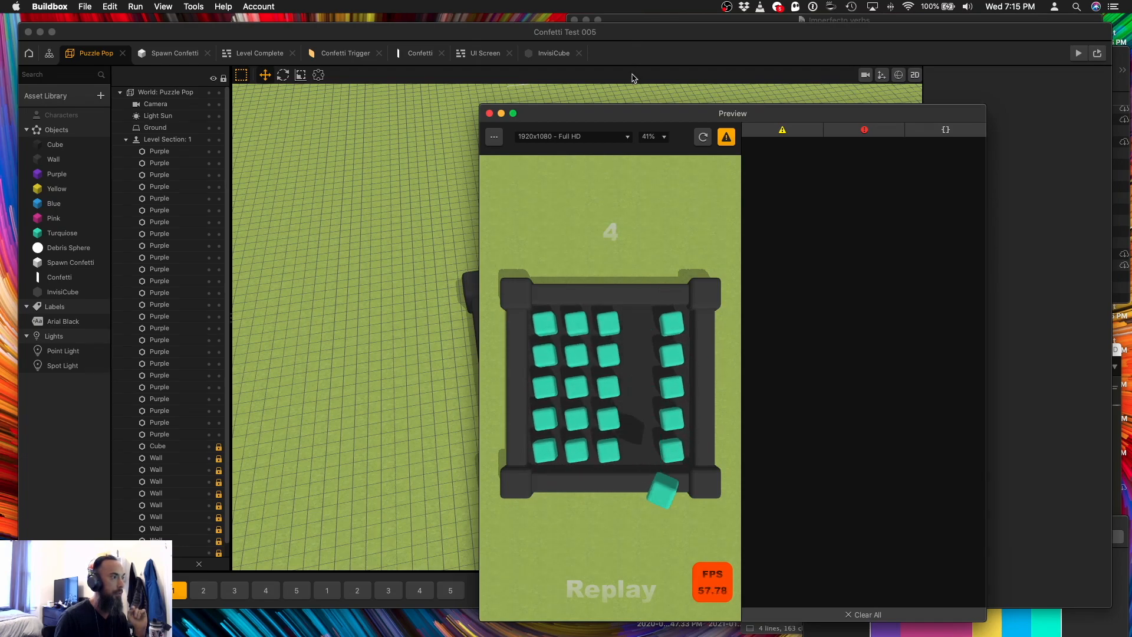
click(545, 355)
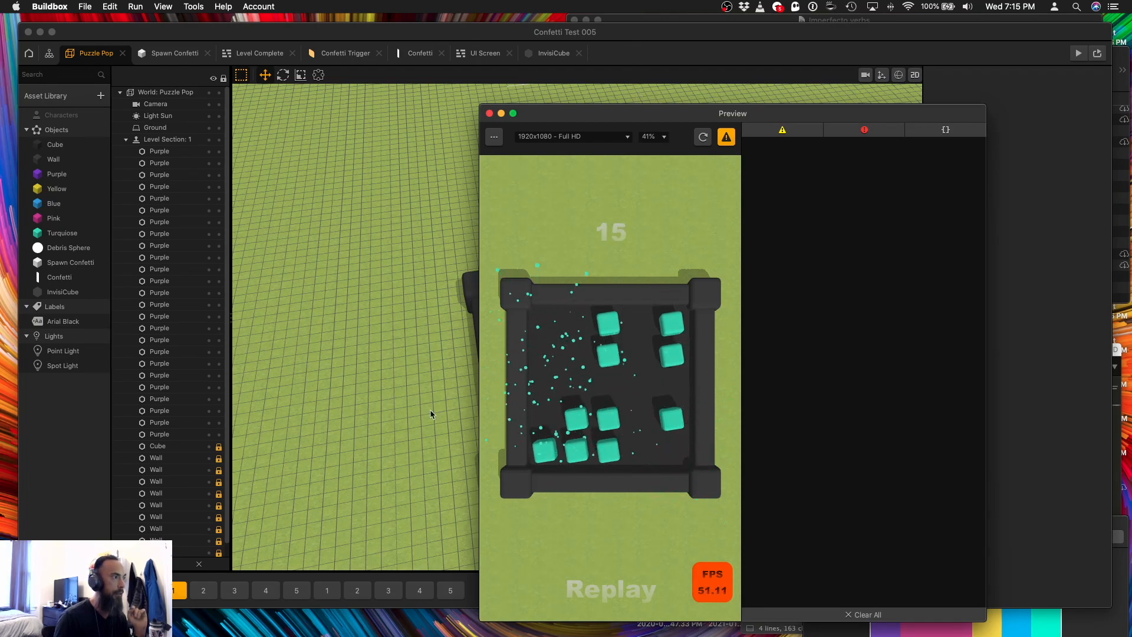
click(547, 450)
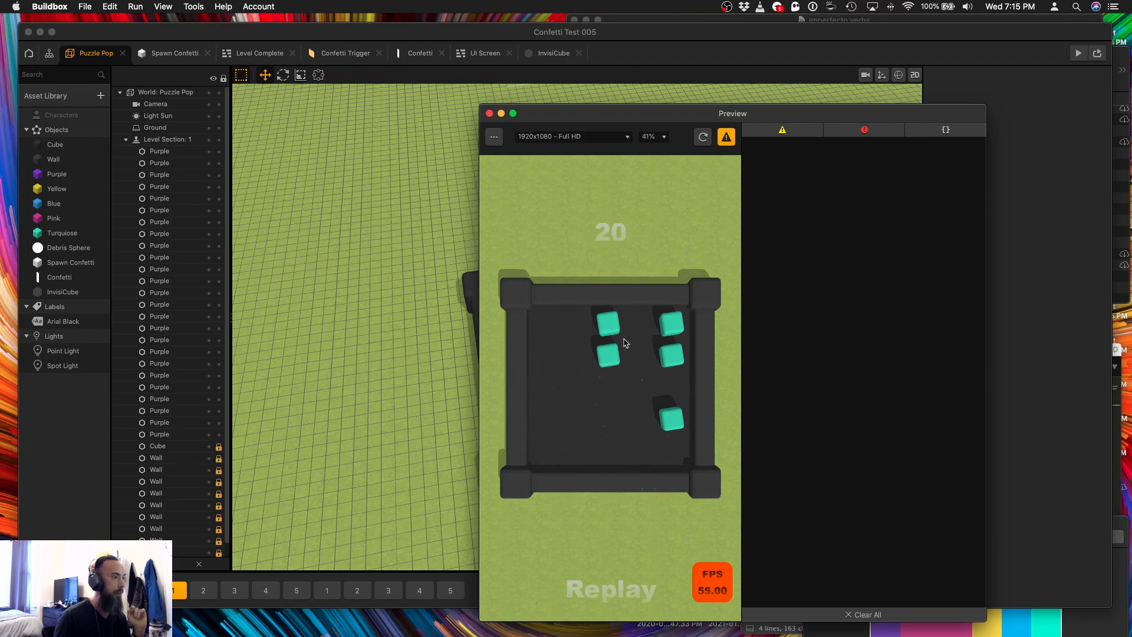
click(674, 408)
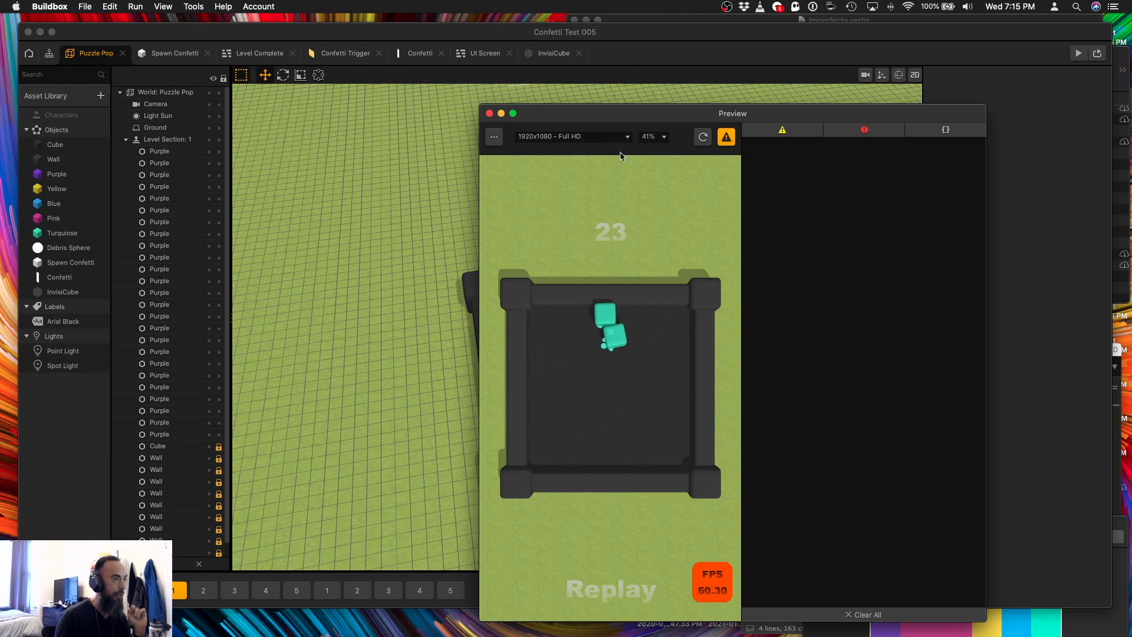
click(624, 348)
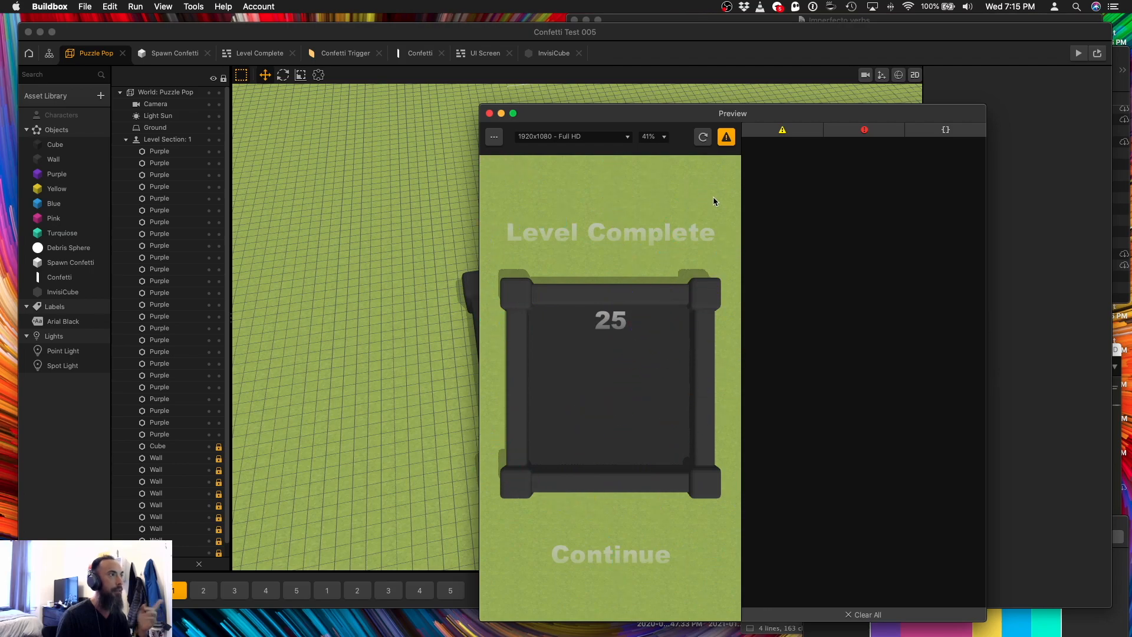
Set the Timer in the Confetti object's node map to 3 seconds.
click(414, 53)
drag(596, 115, 536, 522)
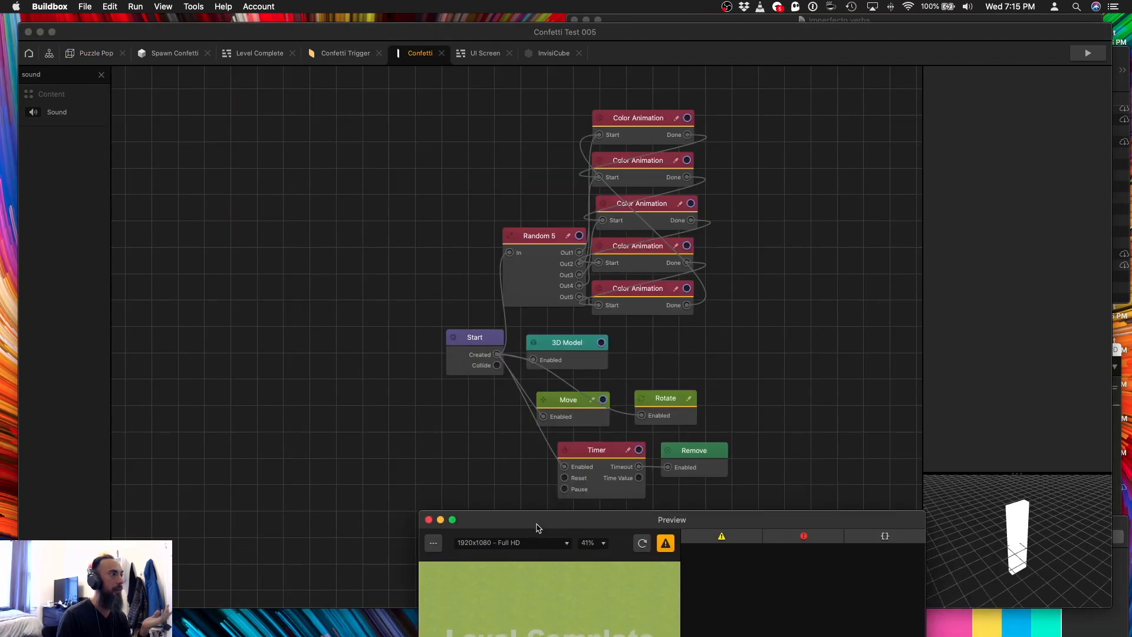
click(607, 450)
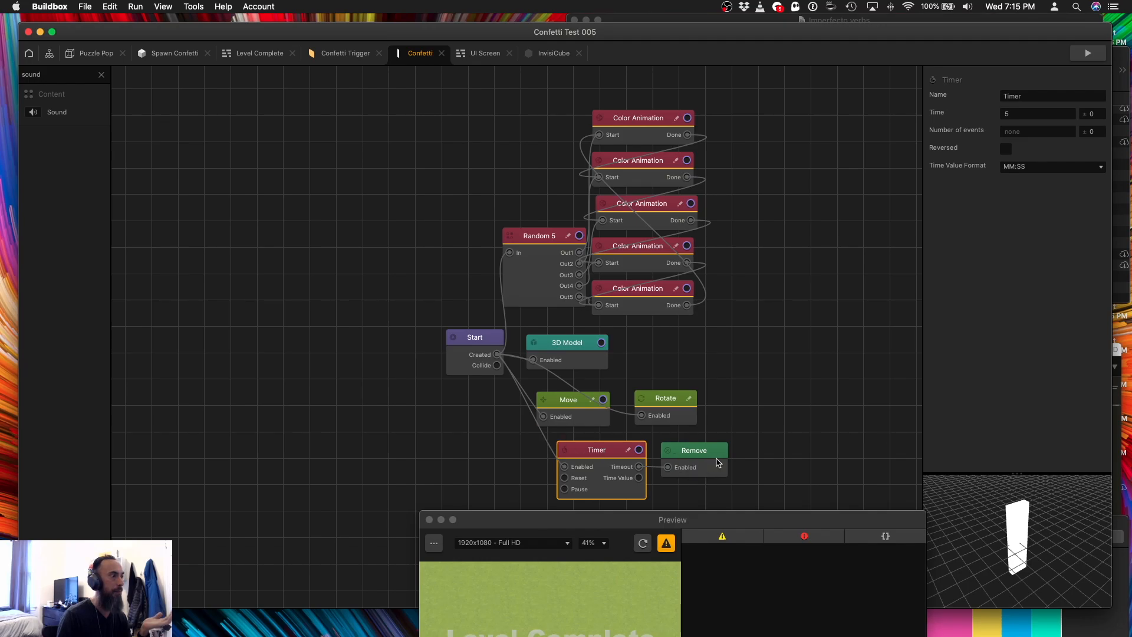
drag(600, 455, 599, 454)
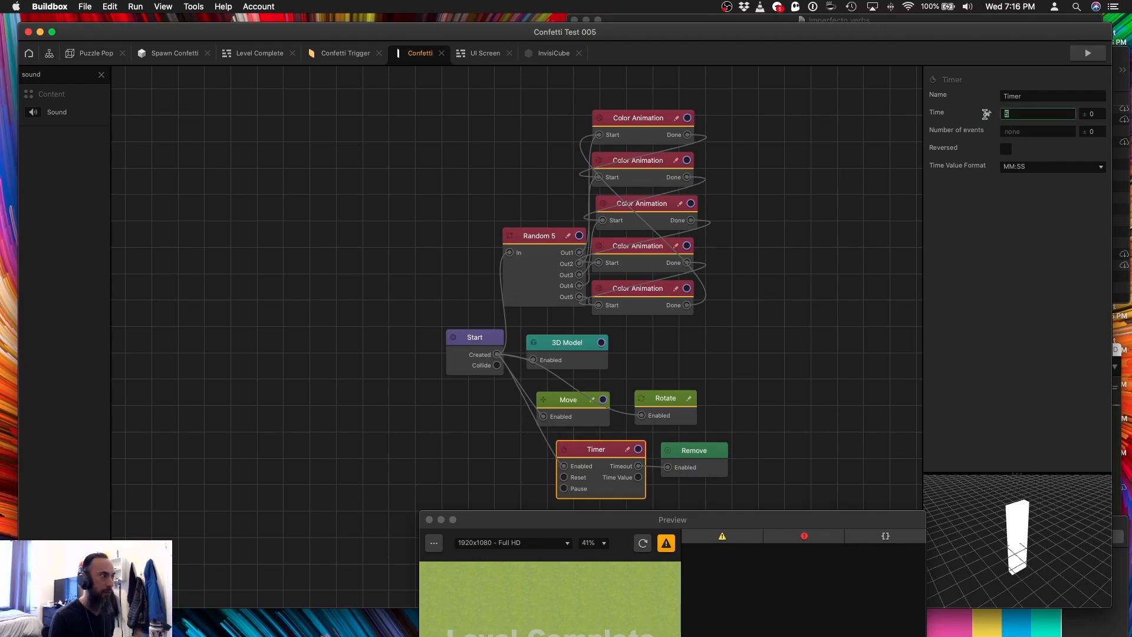
Replace the Timer before Remove in the Confetti node map with a Scale Animation targeting X 0, Y 0, Z 0.
click(101, 74)
click(429, 519)
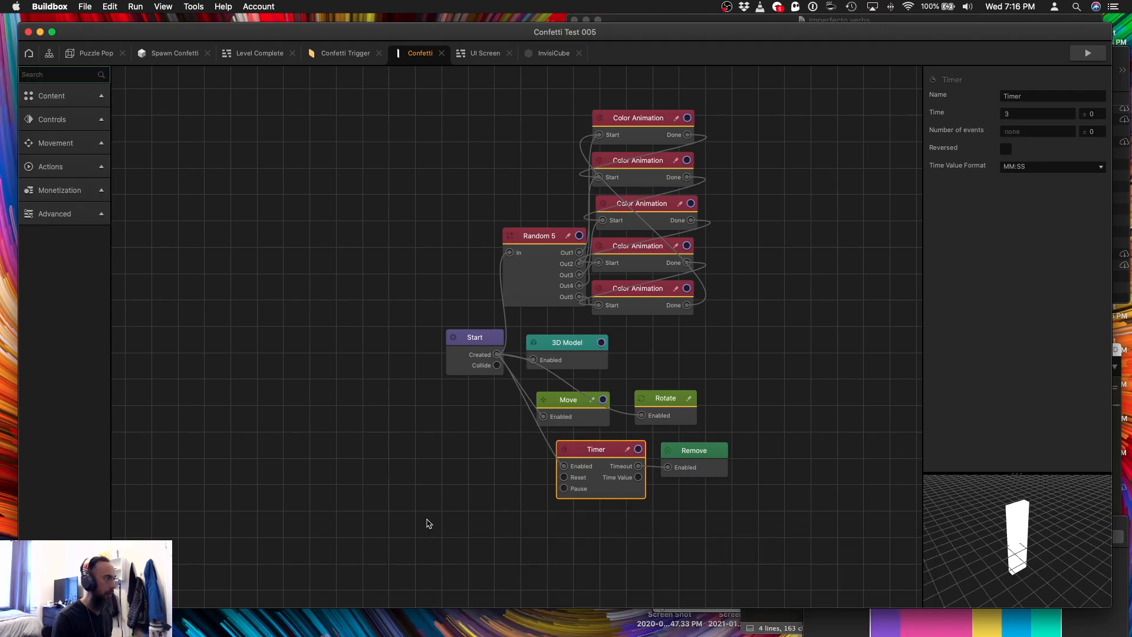
text(SCA)
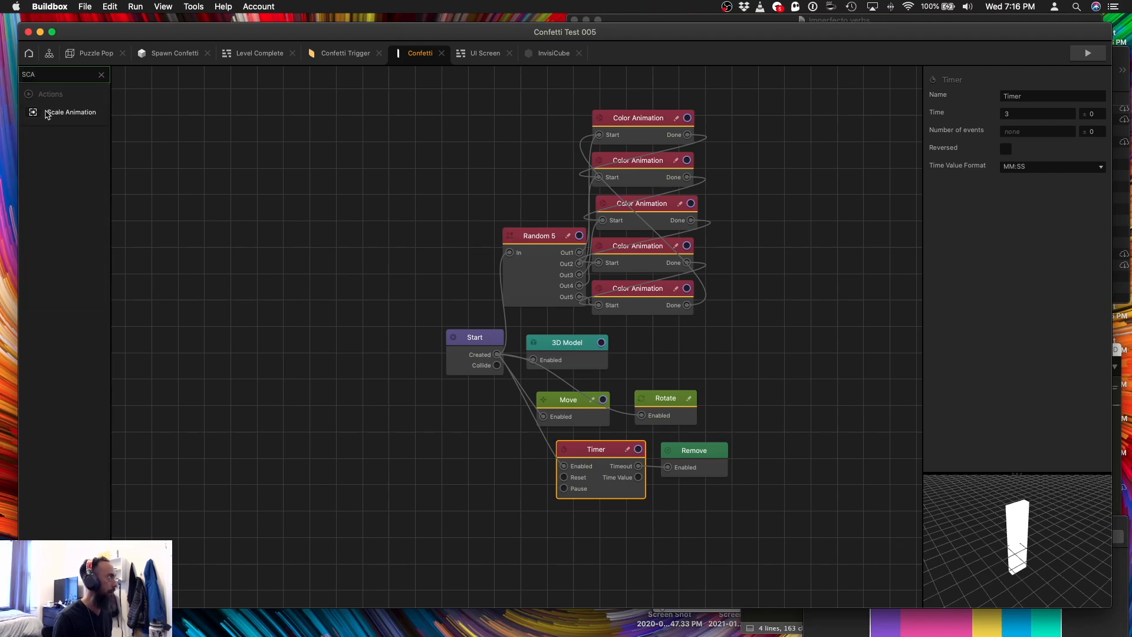
drag(497, 497, 618, 454)
click(558, 452)
key(Delete)
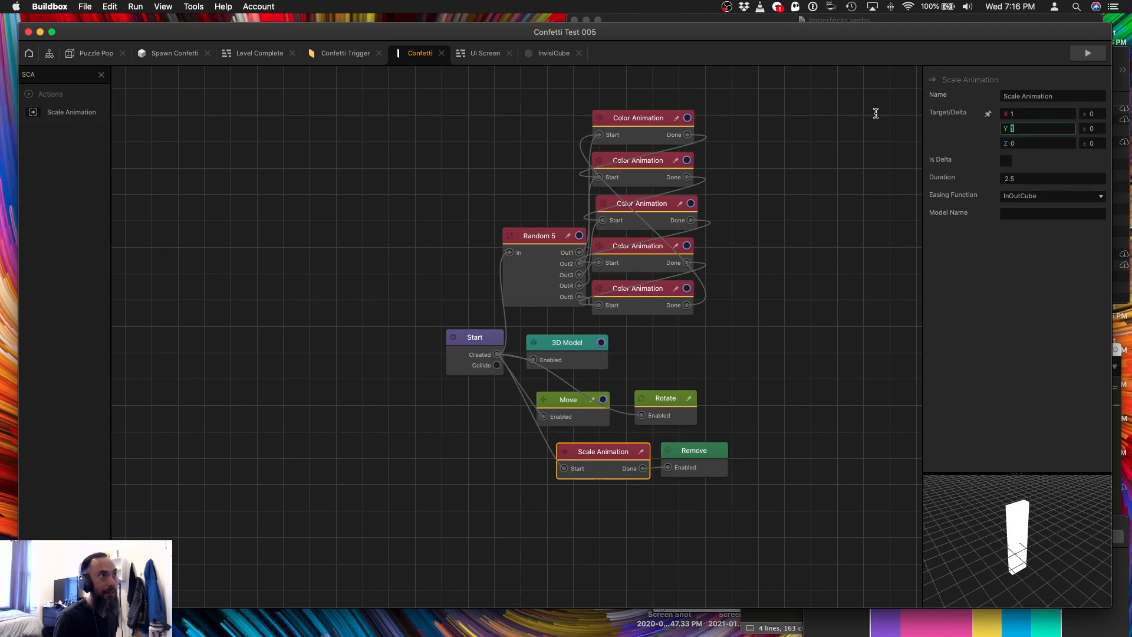
key(Return)
Preview the game and pop the pink and yellow cubes to test the shrinking confetti at the end of the level.
key(super+r)
click(643, 152)
drag(645, 126, 710, 44)
click(678, 307)
click(651, 355)
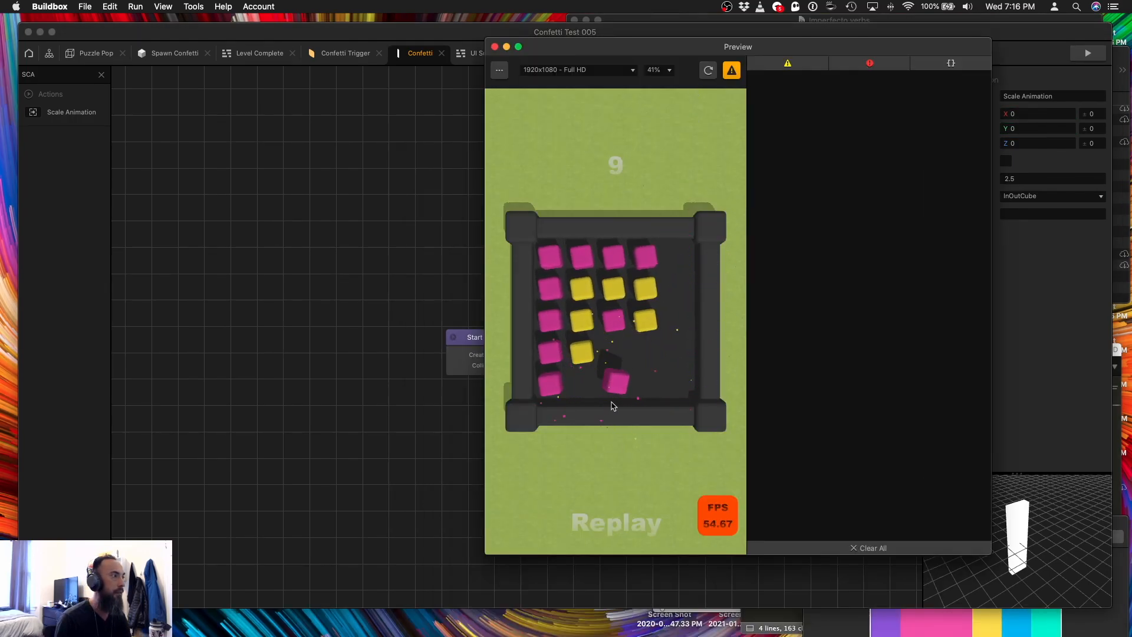
click(637, 286)
click(582, 352)
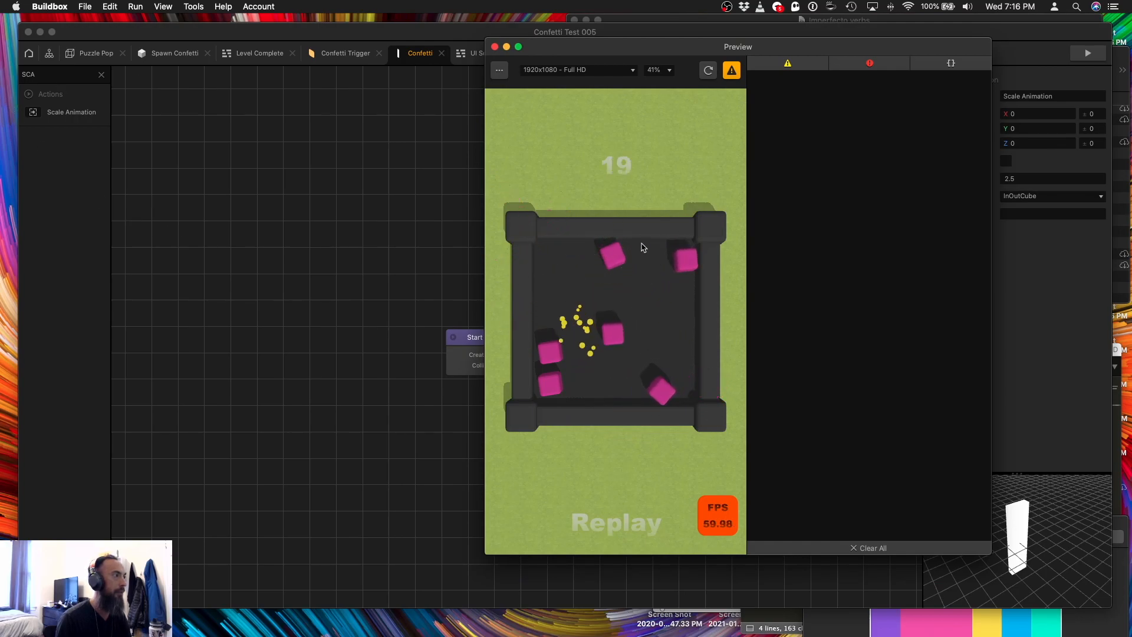
click(625, 323)
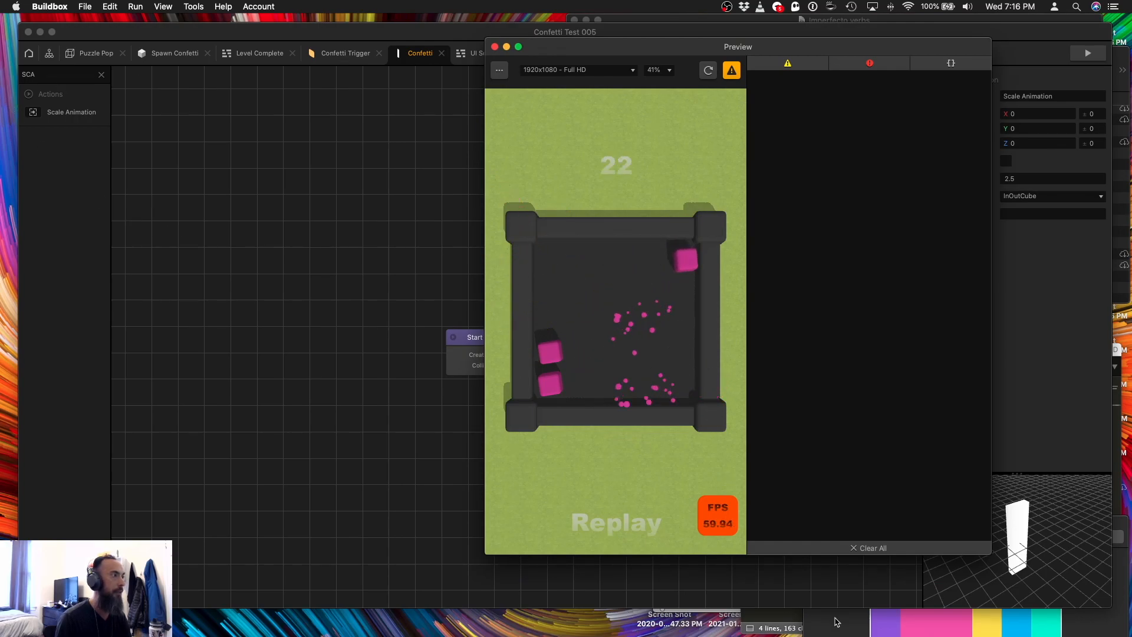
click(688, 271)
Duplicate the last Level Section 5, with turquoise and purple cubes, in the Puzzle Pop world.
click(89, 53)
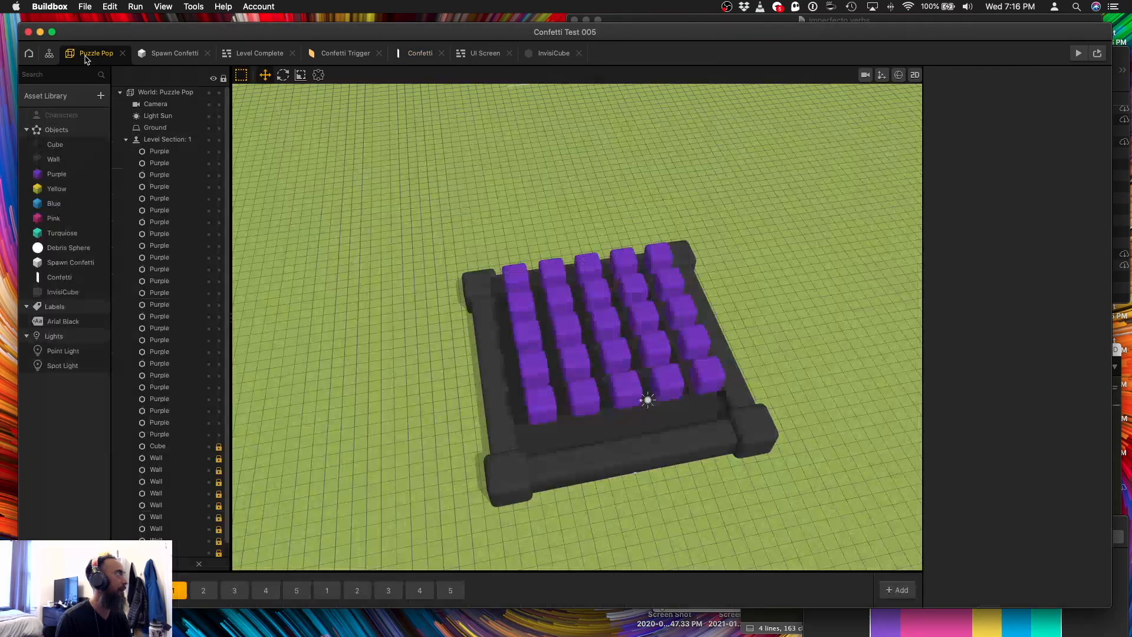
click(450, 590)
scroll(502, 546, down, 2)
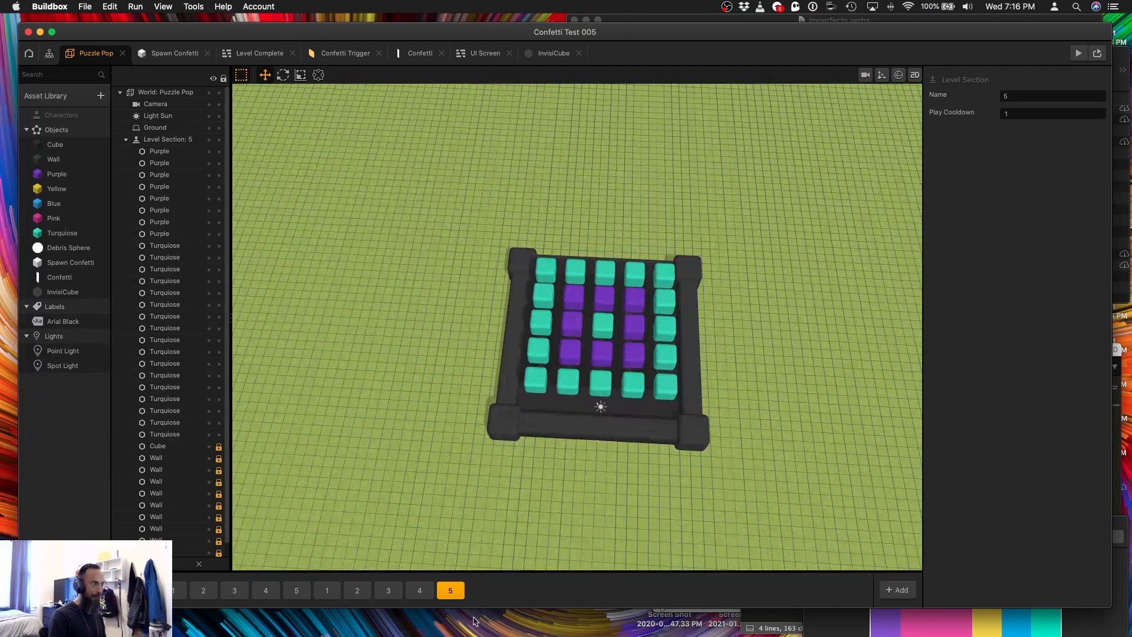
click(419, 591)
click(452, 592)
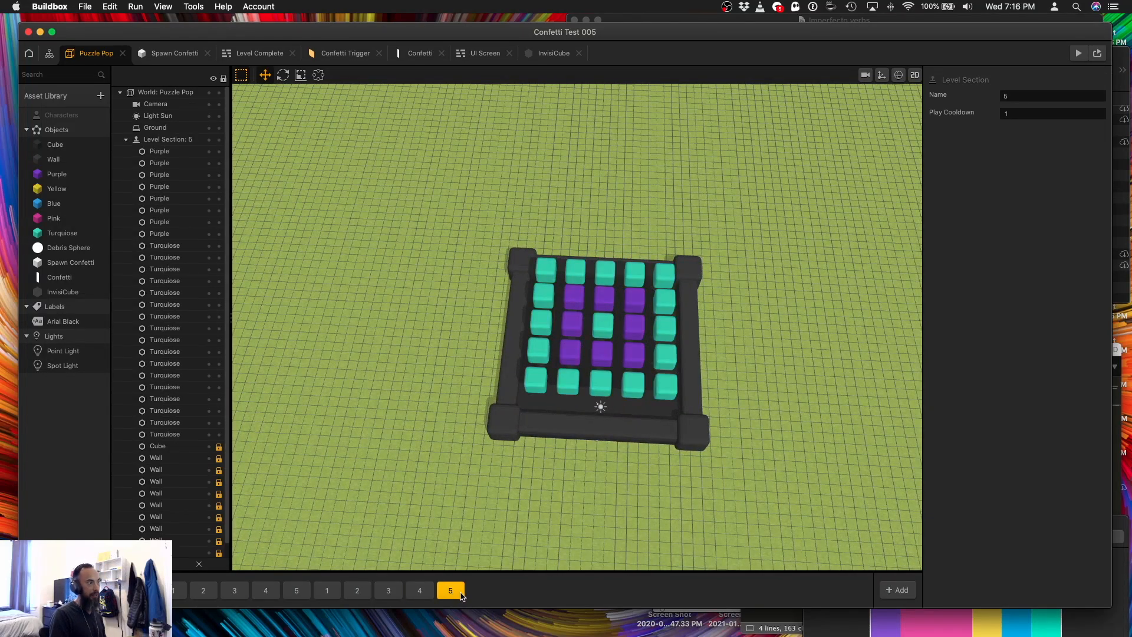
key(super+d)
click(476, 594)
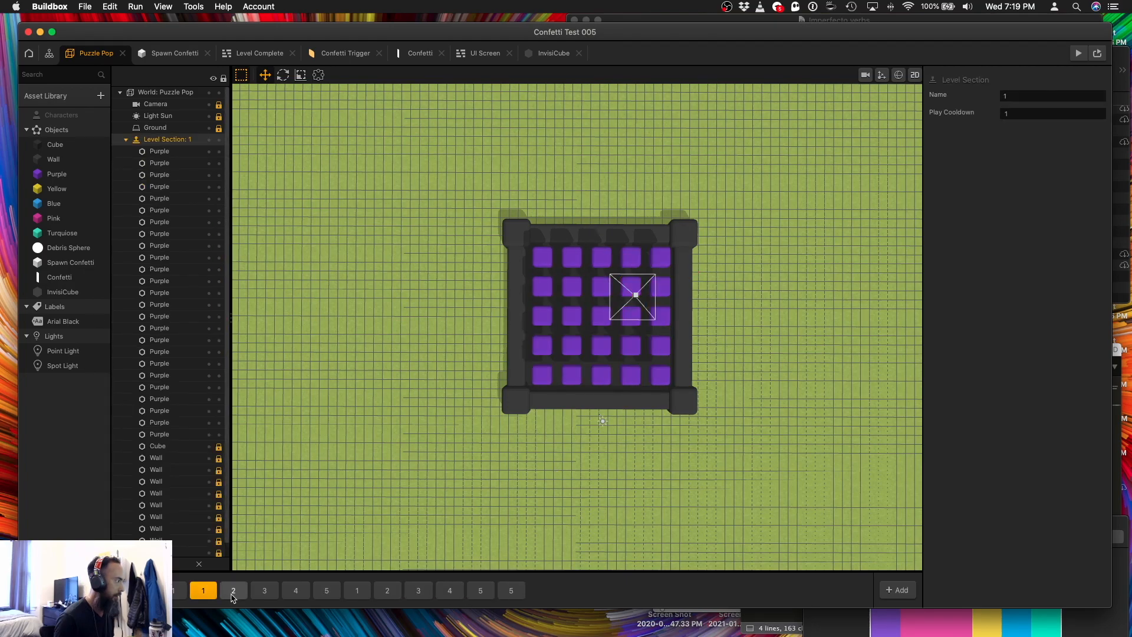
Duplicate the single-coloured Level Sections and move the copies of 1 to 5, in order, to the end of the level sequence.
click(234, 592)
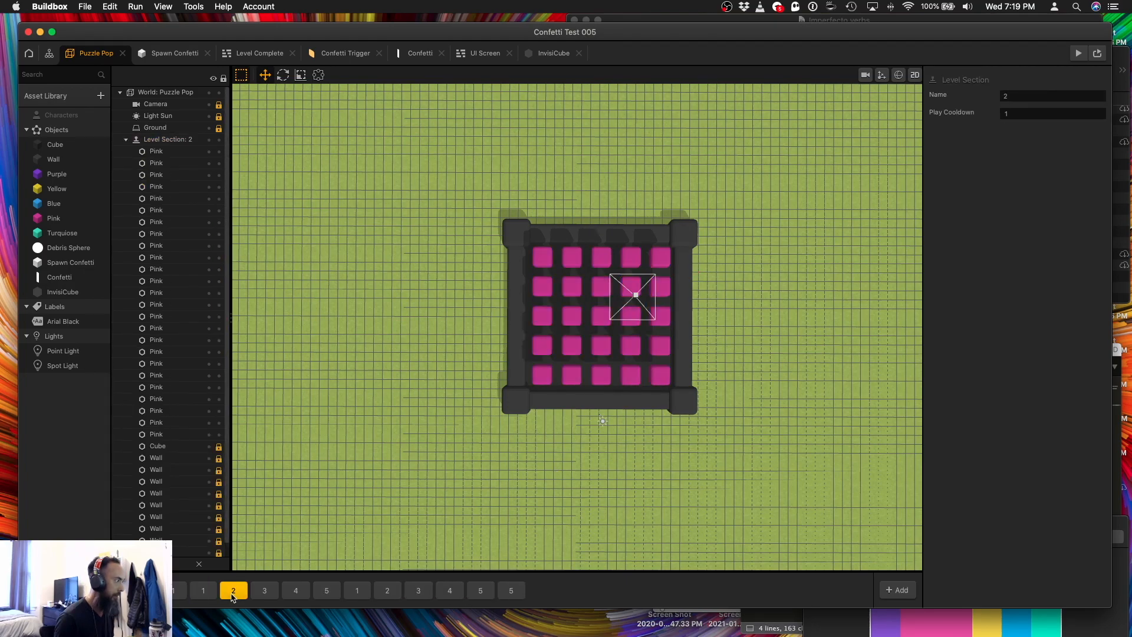
key(super+d)
click(293, 592)
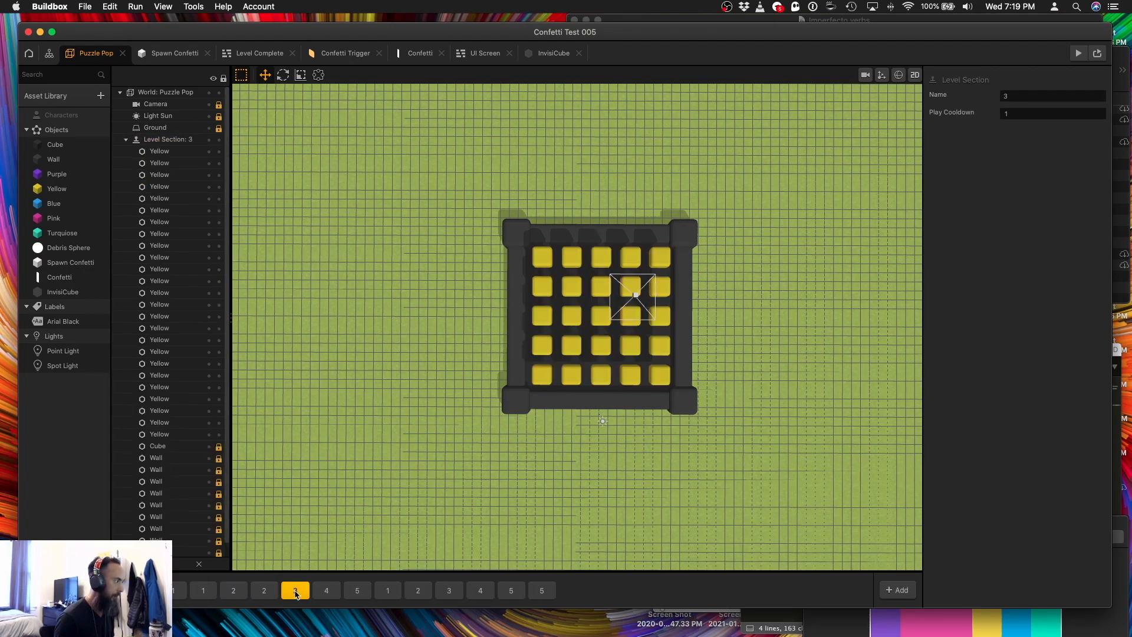
key(super+d)
drag(203, 592, 677, 593)
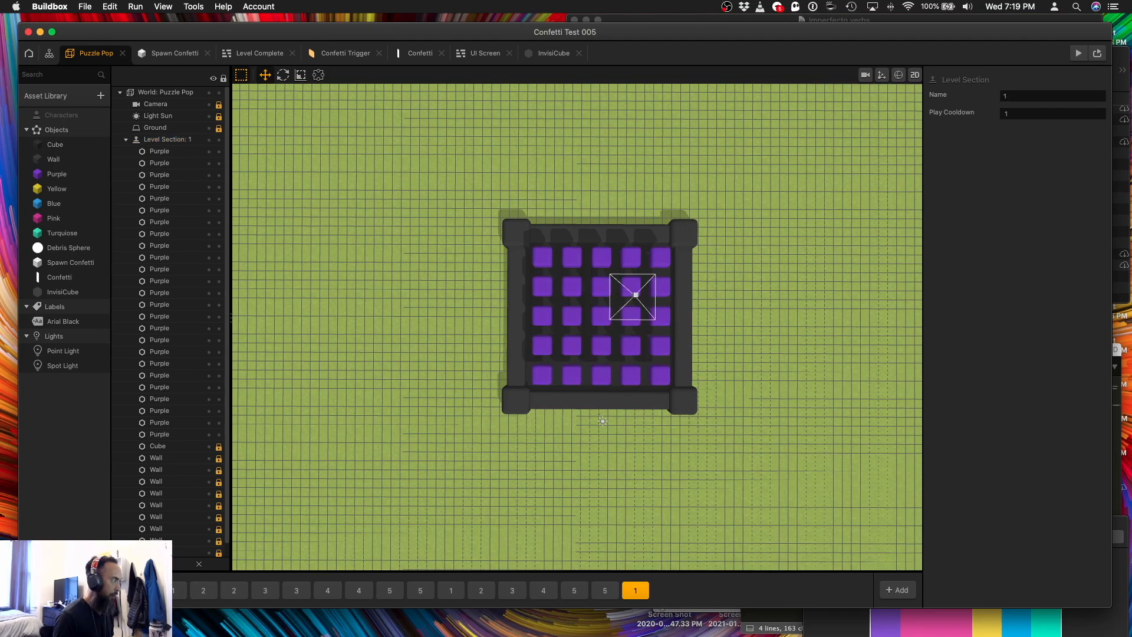
drag(641, 590, 704, 575)
drag(704, 575, 704, 575)
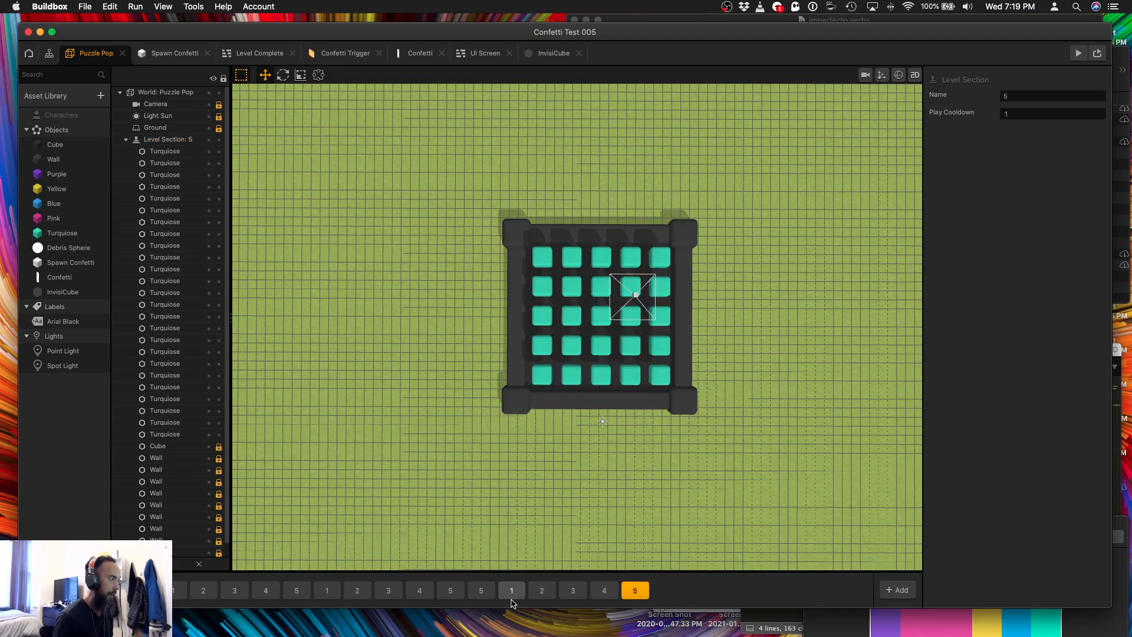
Delete the second and fourth rows and columns of yellow cubes in the copied Level Section 3.
click(514, 597)
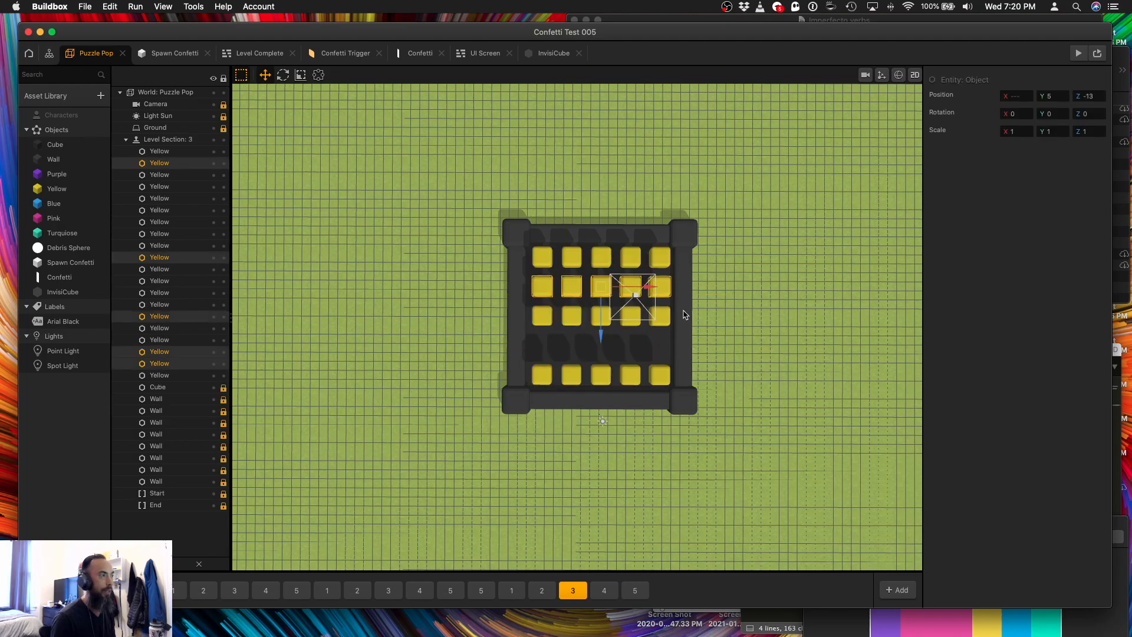
key(BackSpace)
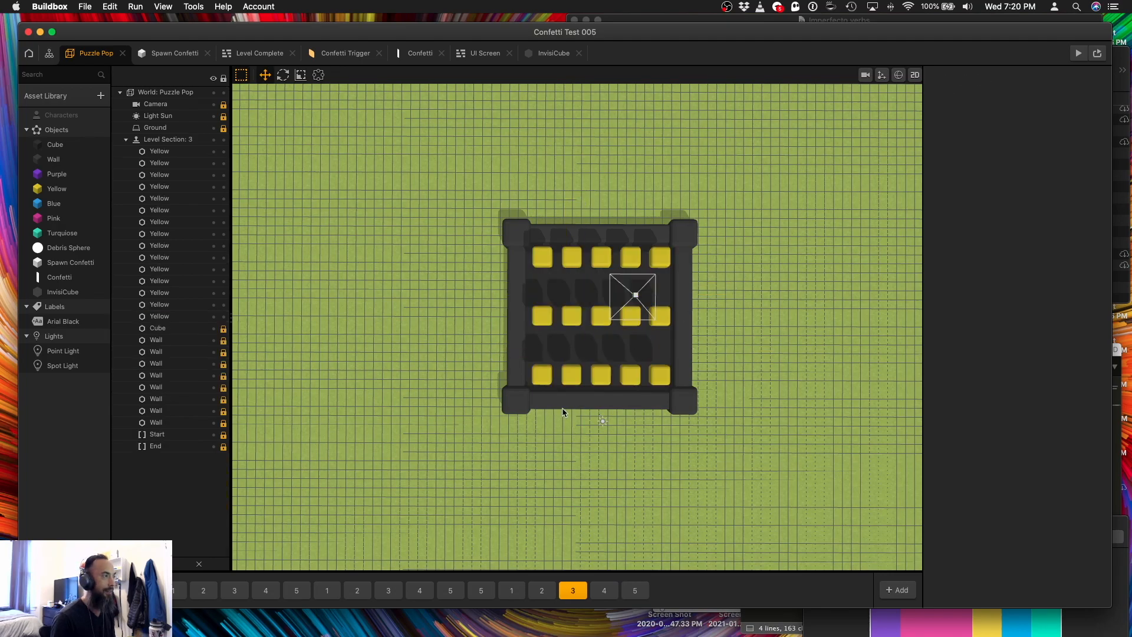
key(BackSpace)
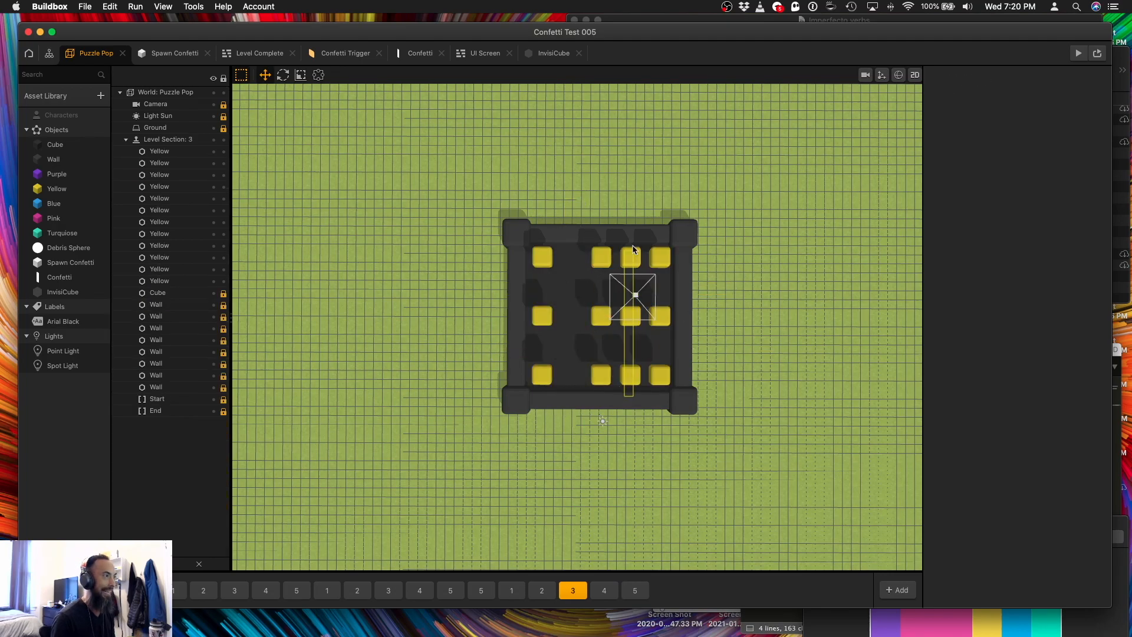
key(BackSpace)
Delete the second and fourth rows and columns of blue cubes in the copied Level Section 4.
click(604, 591)
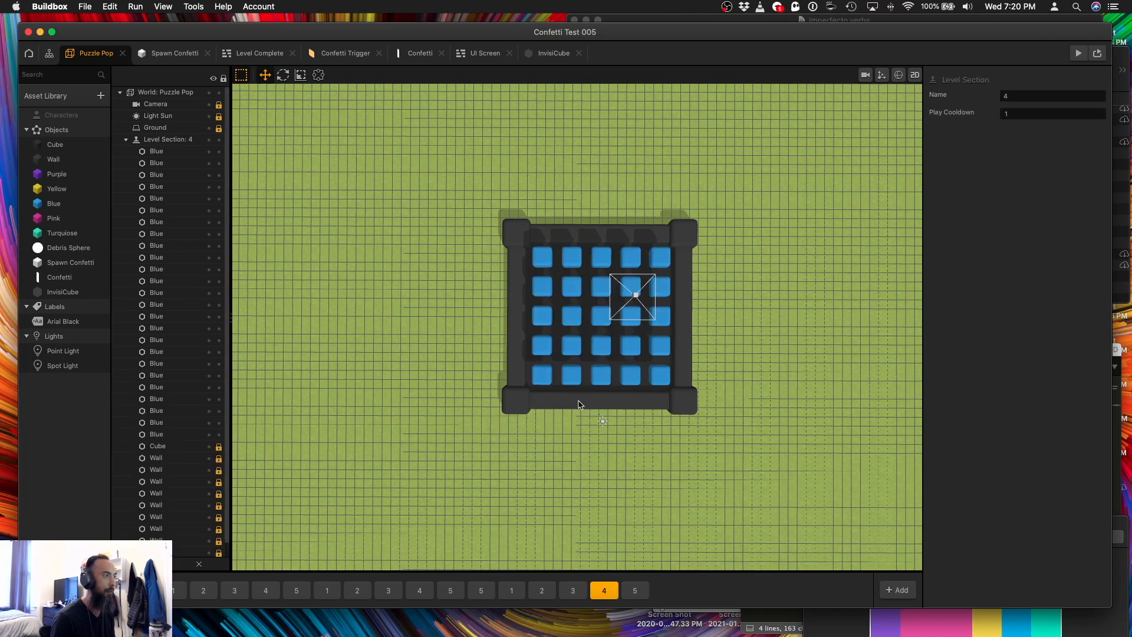
drag(582, 204, 580, 204)
key(BackSpace)
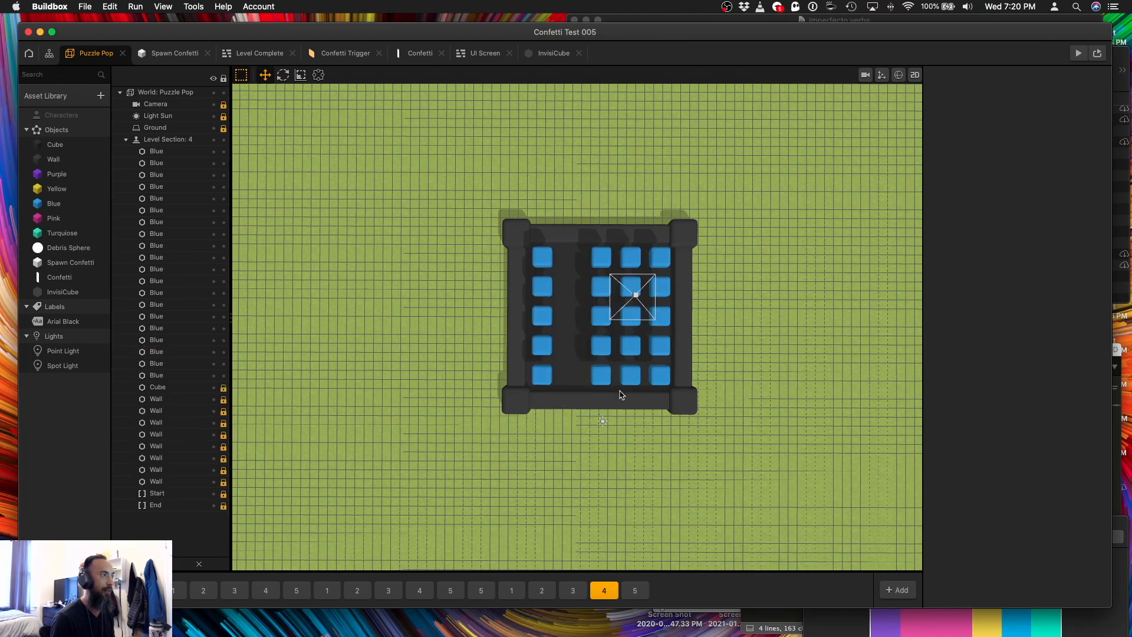
drag(637, 260, 638, 250)
key(BackSpace)
drag(512, 355, 674, 343)
key(BackSpace)
drag(690, 289, 493, 306)
key(BackSpace)
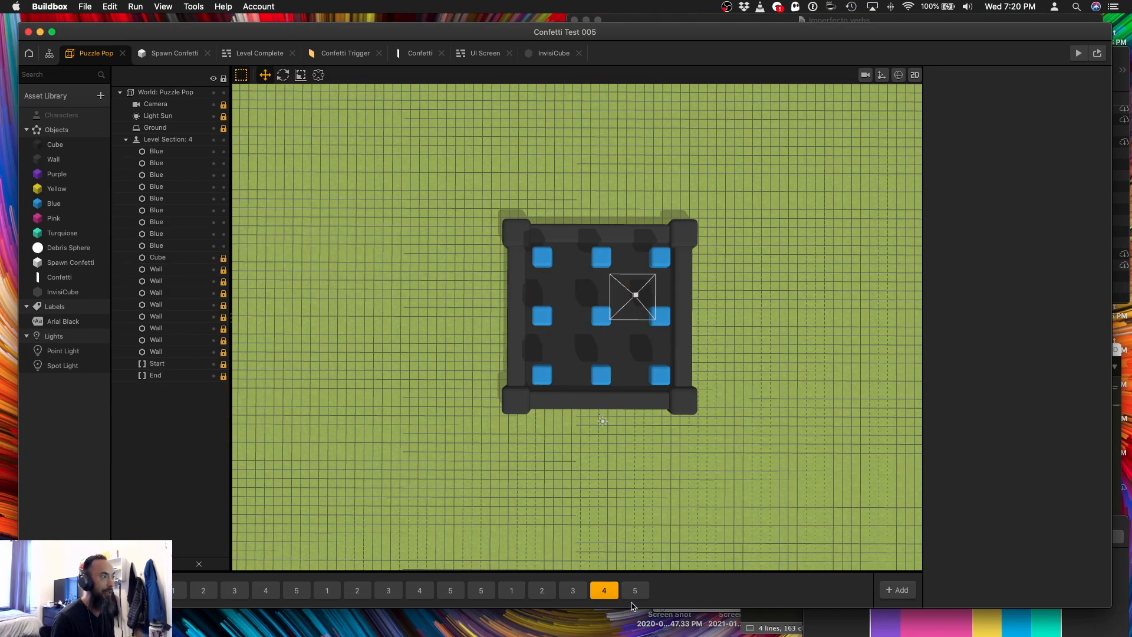
Delete the second and fourth rows and columns of turquoise cubes in the copied Level Section 5.
click(634, 592)
drag(582, 281, 641, 233)
key(BackSpace)
key(BackSpace)
drag(694, 362, 495, 352)
key(BackSpace)
drag(537, 288, 468, 282)
key(BackSpace)
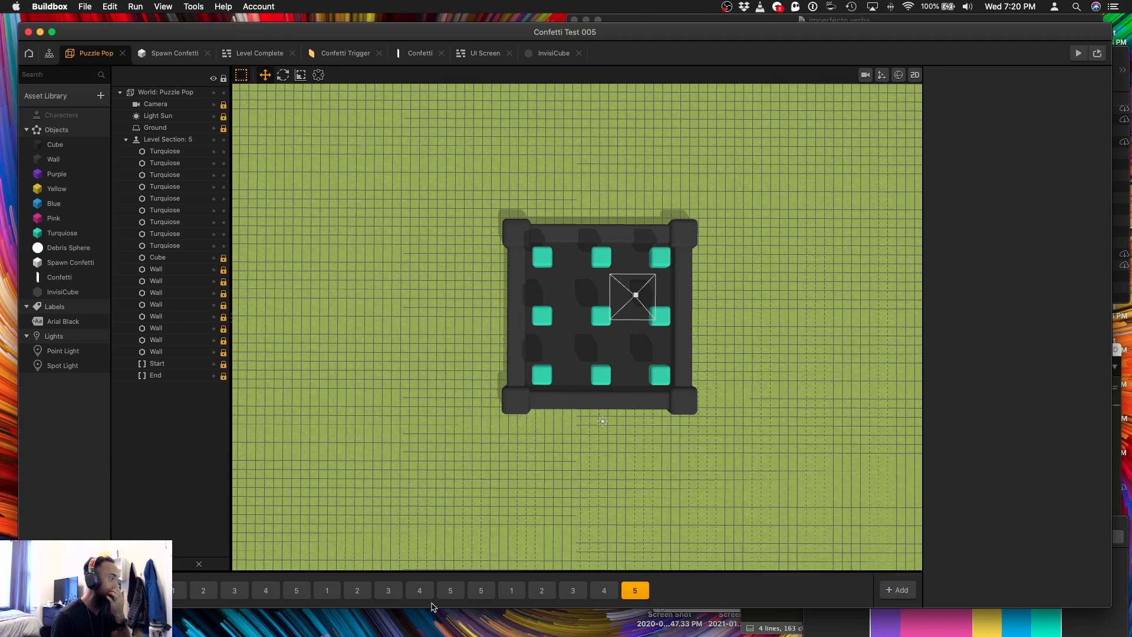
Copy the pink cubes in the second and fourth rows and columns of the original Level Section 2 into the last Level Section 5.
click(265, 590)
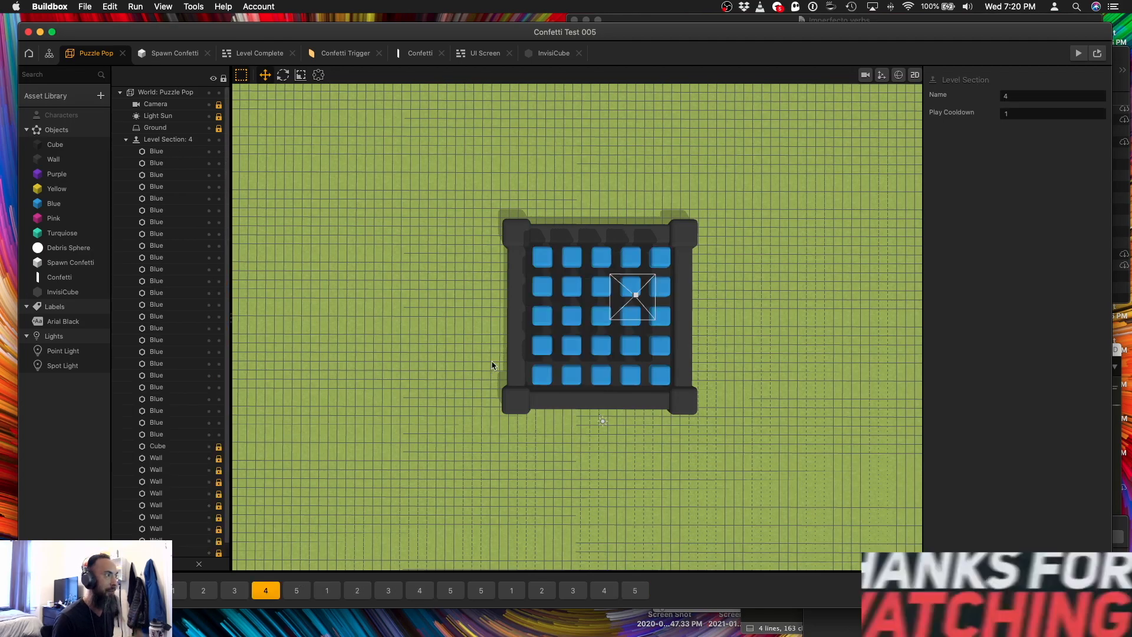
key(Left)
key(Left)
drag(500, 349, 687, 340)
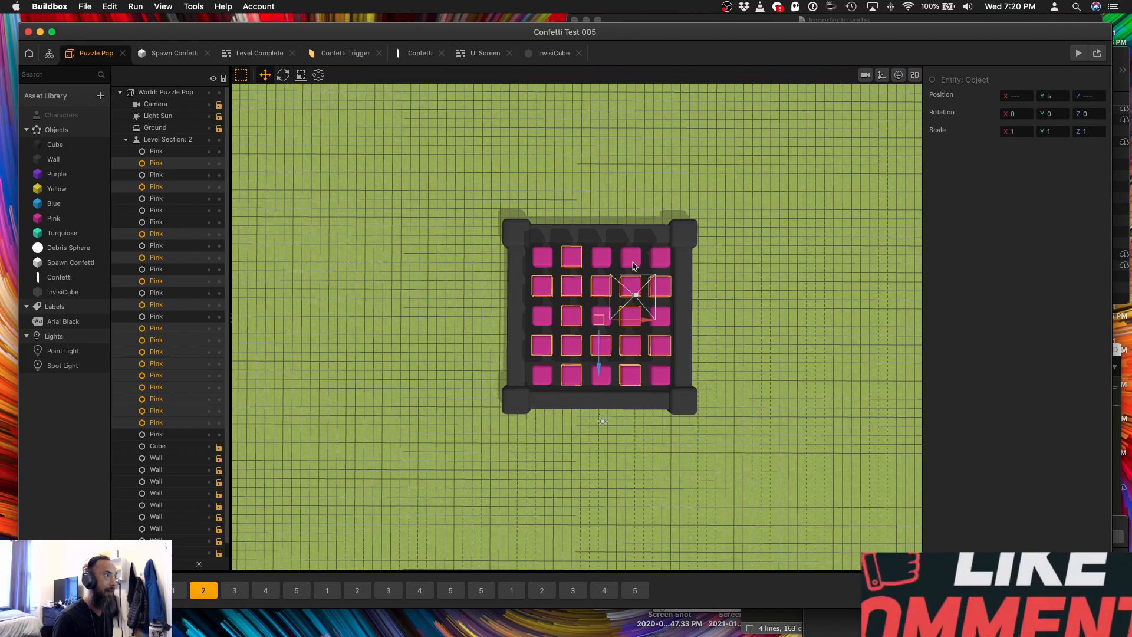
shift+click(632, 263)
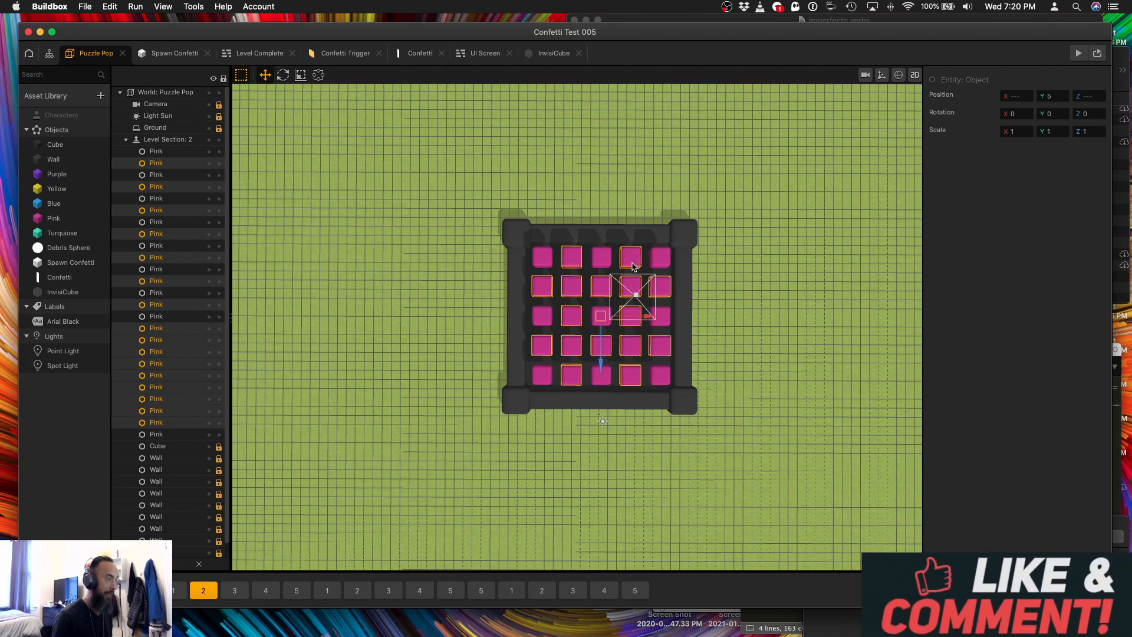
click(635, 590)
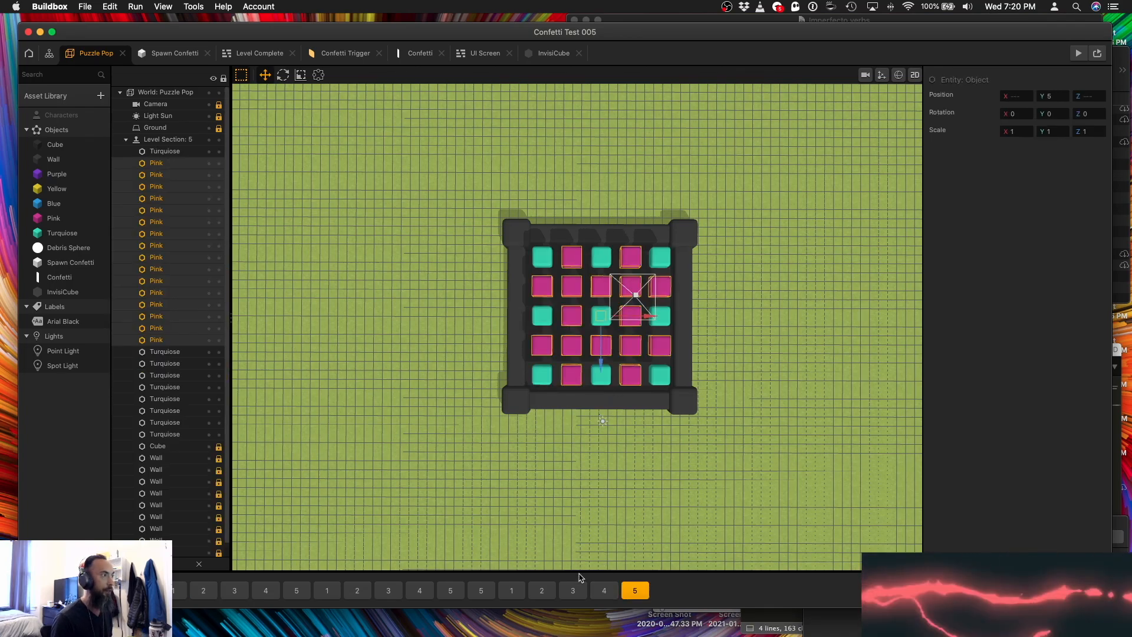
Fill the gaps in the remaining copied Level Sections with a second colour, using yellow cubes in section 4 and pink cubes in section 1.
click(602, 592)
click(575, 591)
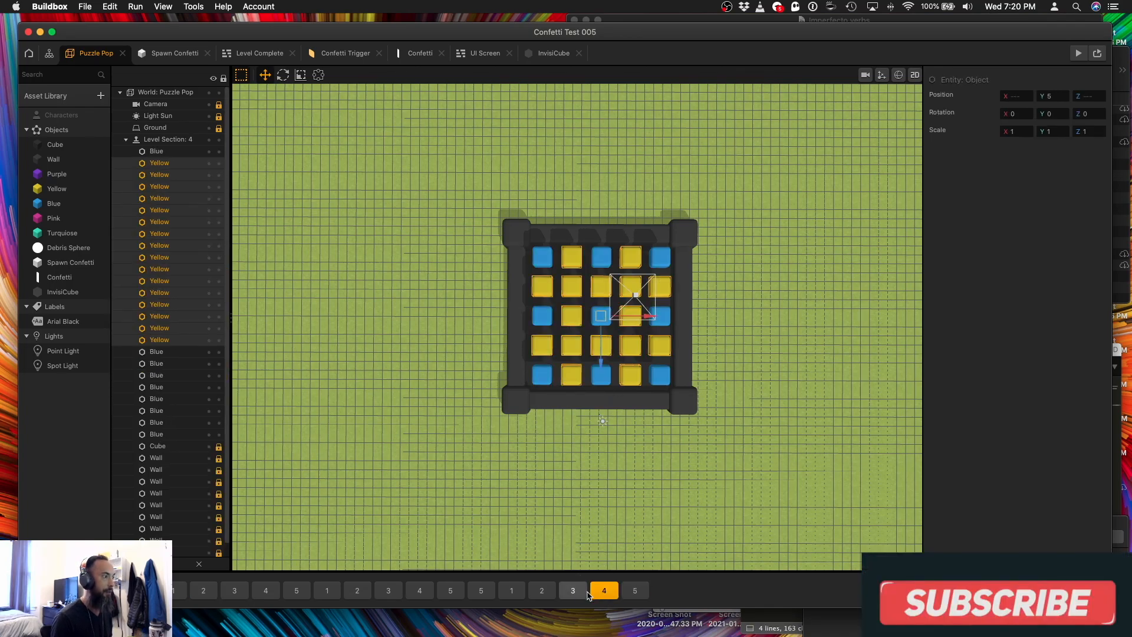
click(295, 591)
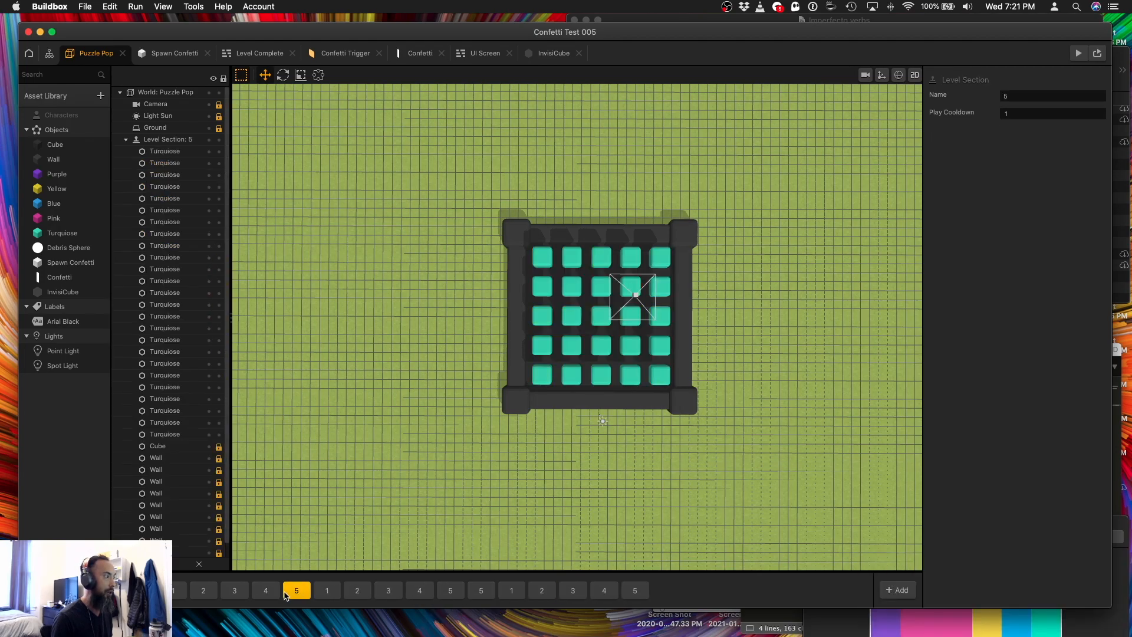
drag(717, 348, 717, 349)
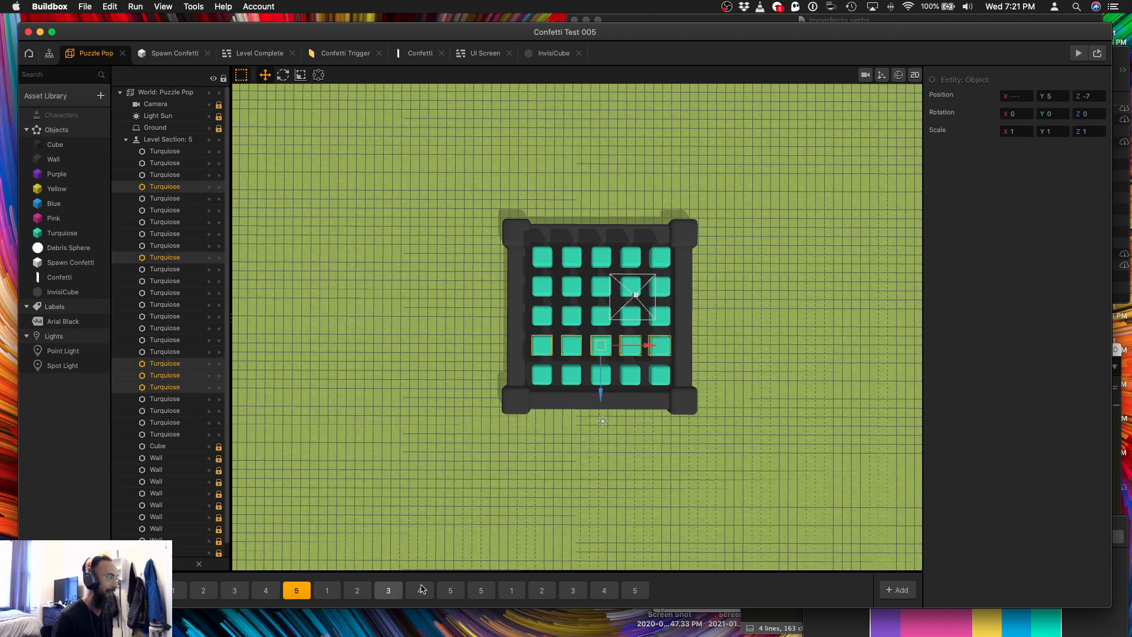
click(511, 590)
Save the project as a new document named "Levels Looking Good 006".
click(87, 7)
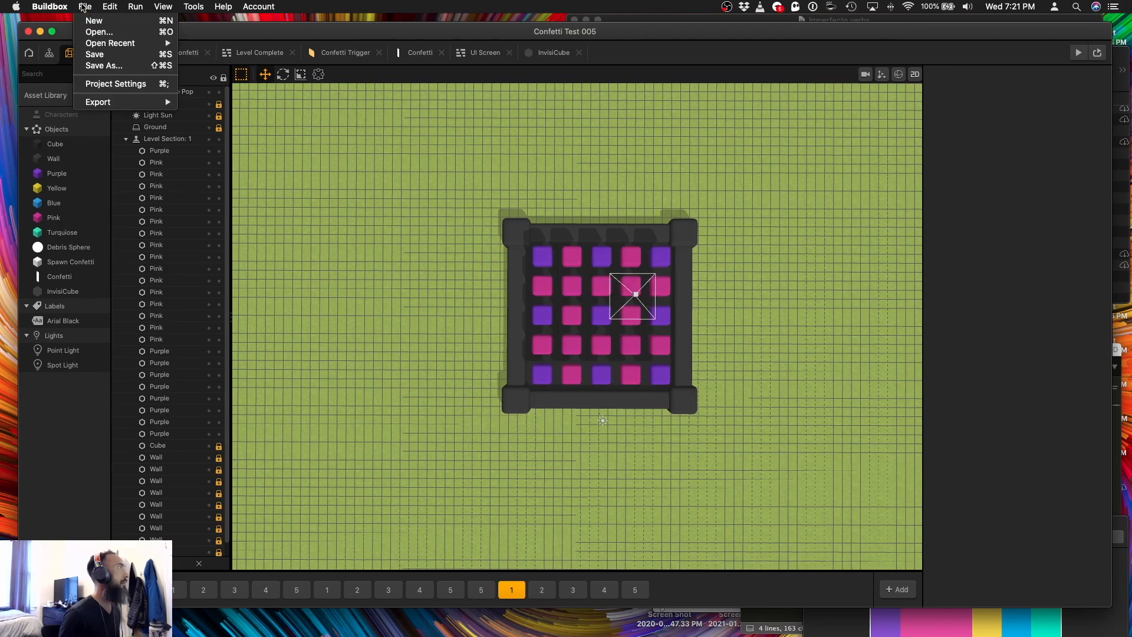
click(96, 66)
text(Leb)
key(BackSpace)
text(vels Looking Good 006)
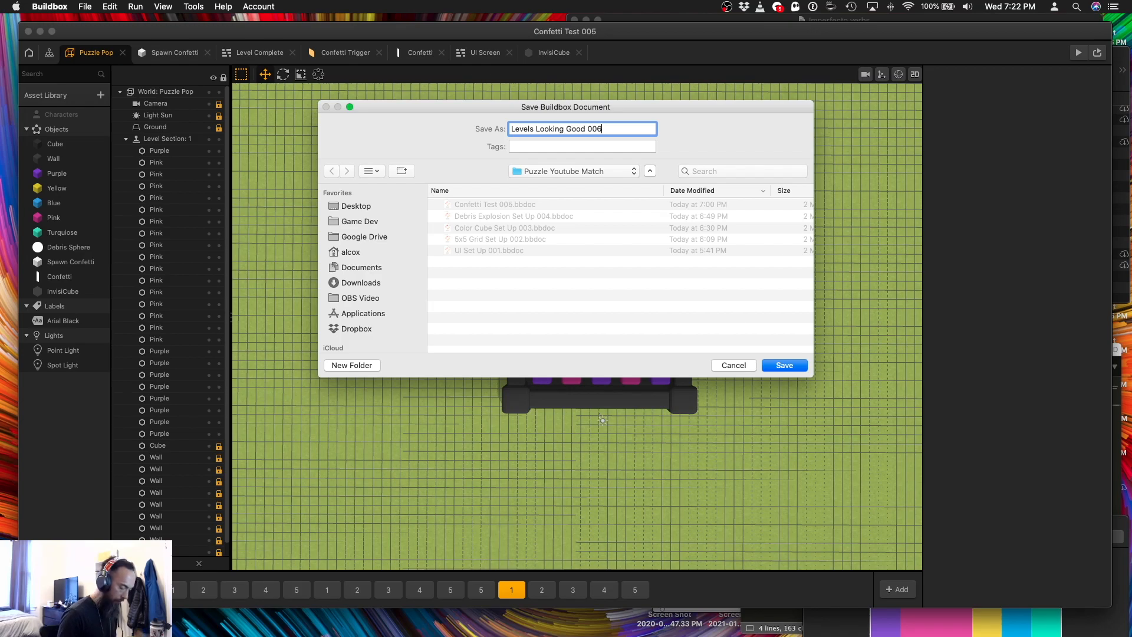
key(Return)
Preview the saved game and pop the cubes in the purple-and-blue level.
key(super+r)
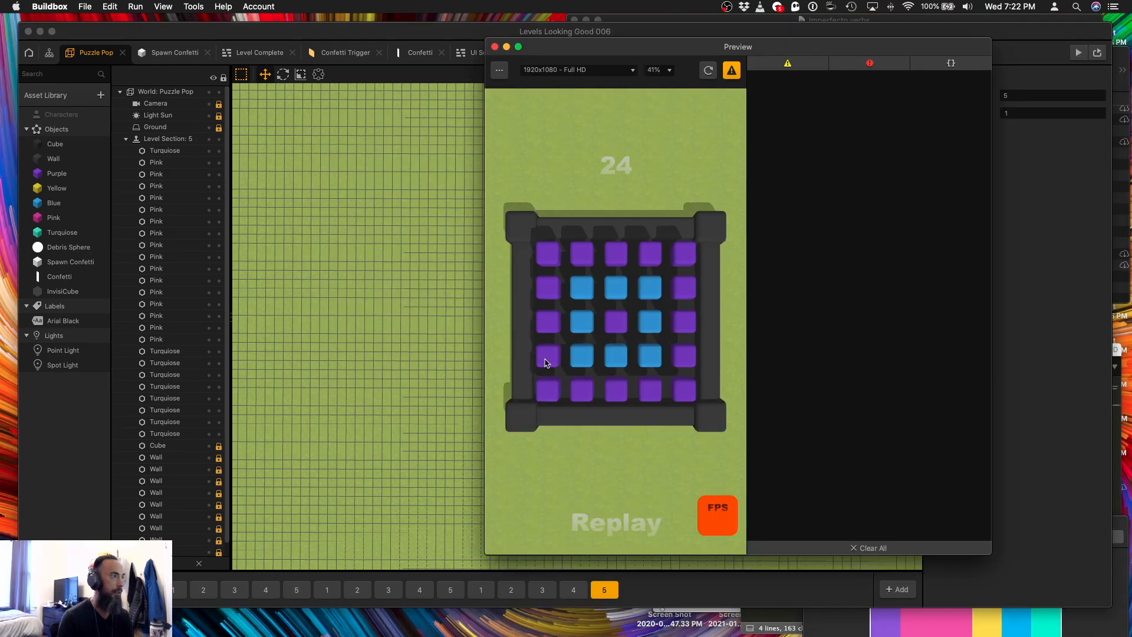
click(650, 260)
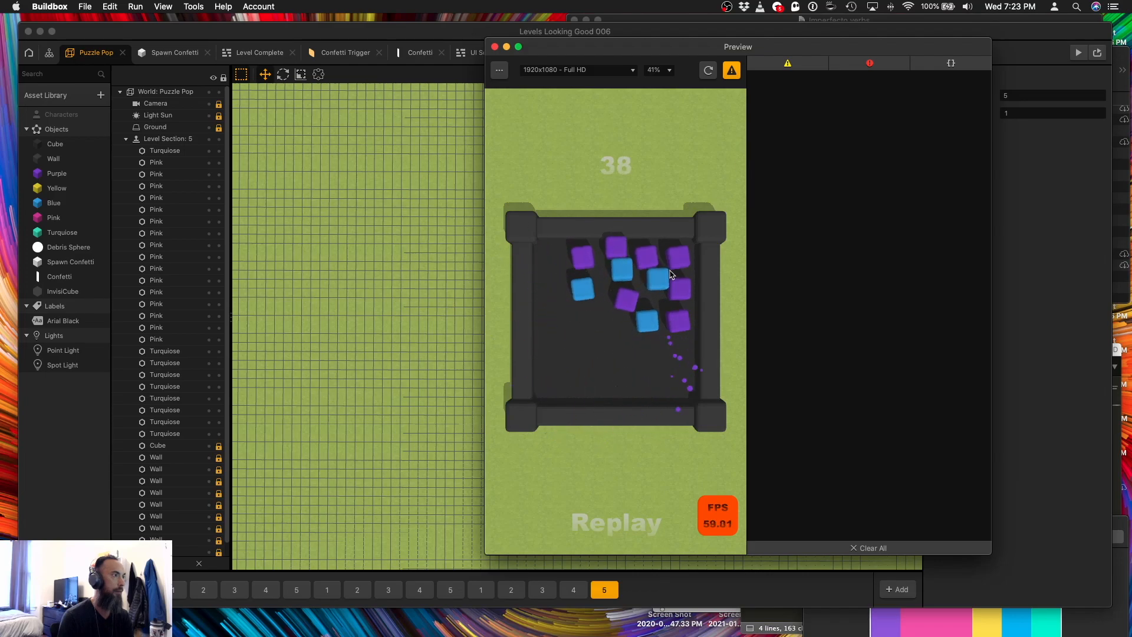
click(642, 326)
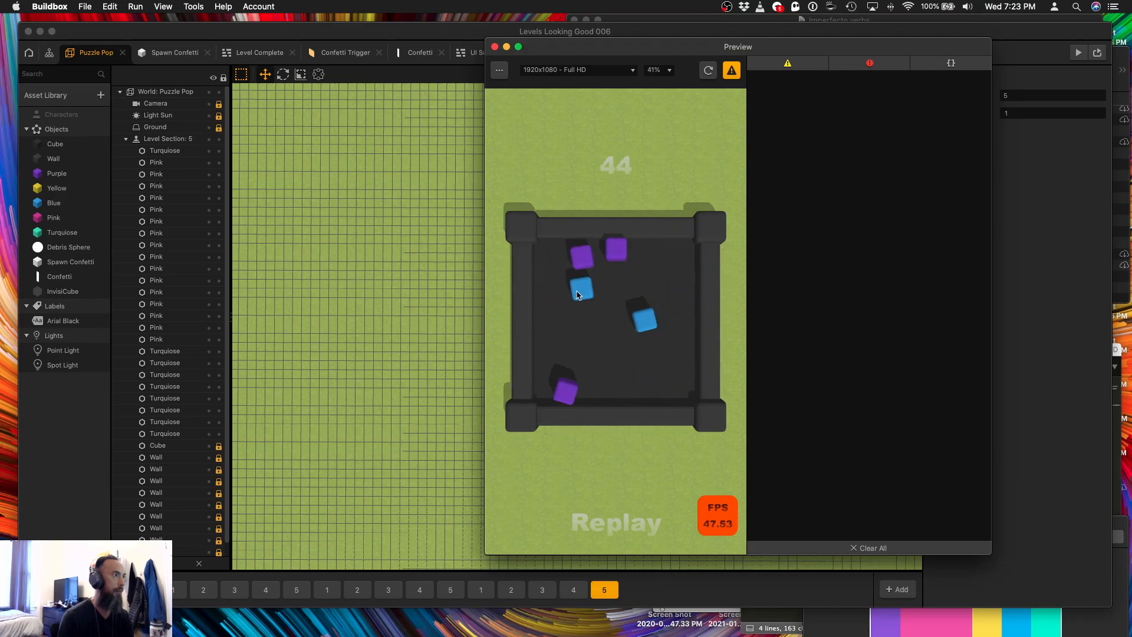
click(583, 289)
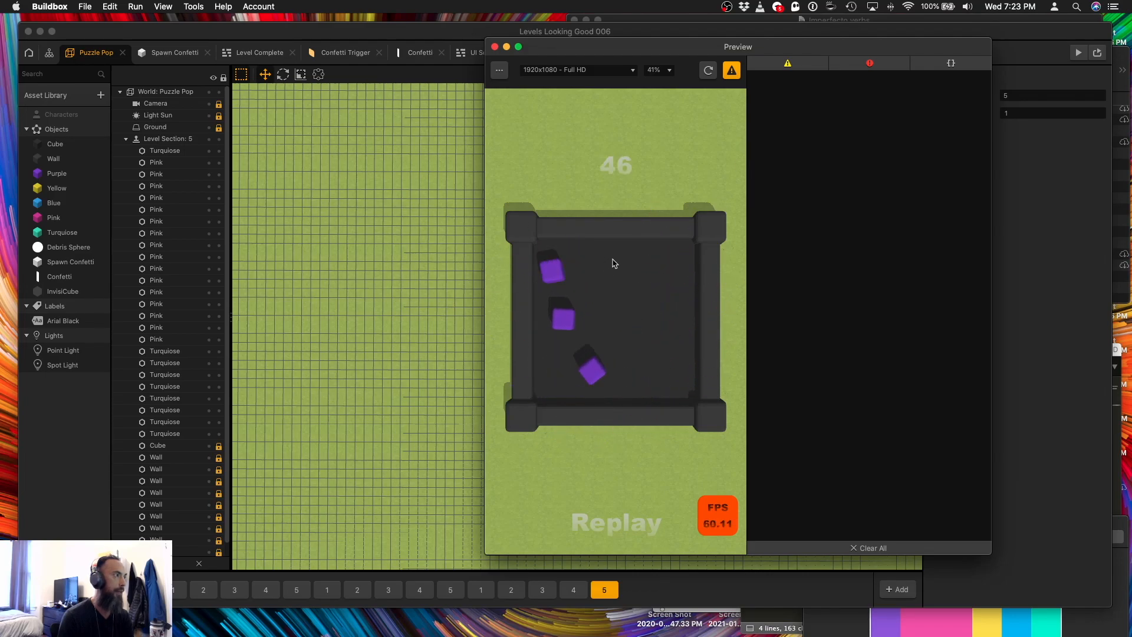
click(572, 342)
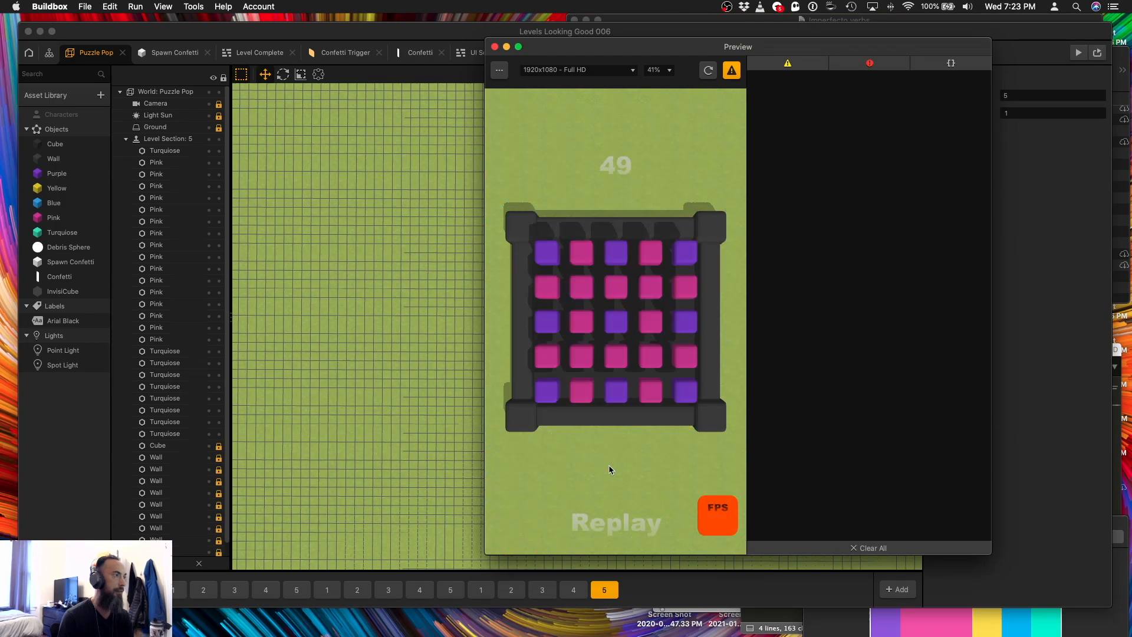
Playtest the purple-and-pink level by swiping away its pink cubes and joining the remaining purple cubes.
drag(560, 384, 960, 78)
mouse_move(553, 252)
mouse_down()
mouse_move(601, 371)
mouse_move(682, 390)
mouse_up()
drag(682, 340, 637, 207)
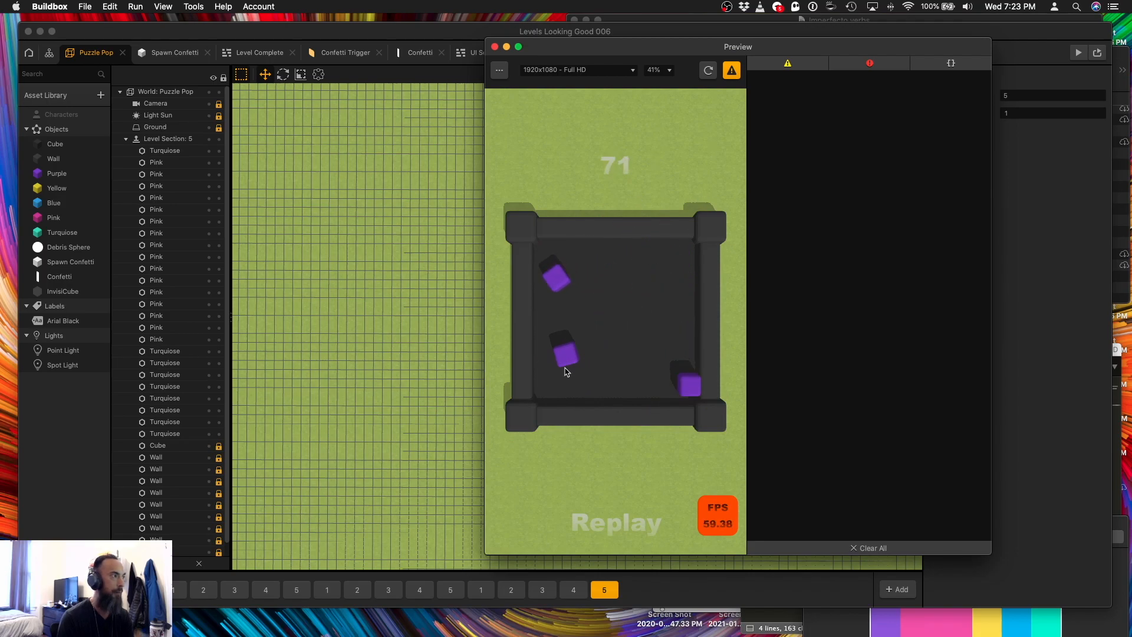
drag(682, 384, 625, 342)
mouse_move(556, 390)
mouse_down()
mouse_move(679, 257)
mouse_move(656, 398)
mouse_move(557, 261)
mouse_up()
click(616, 523)
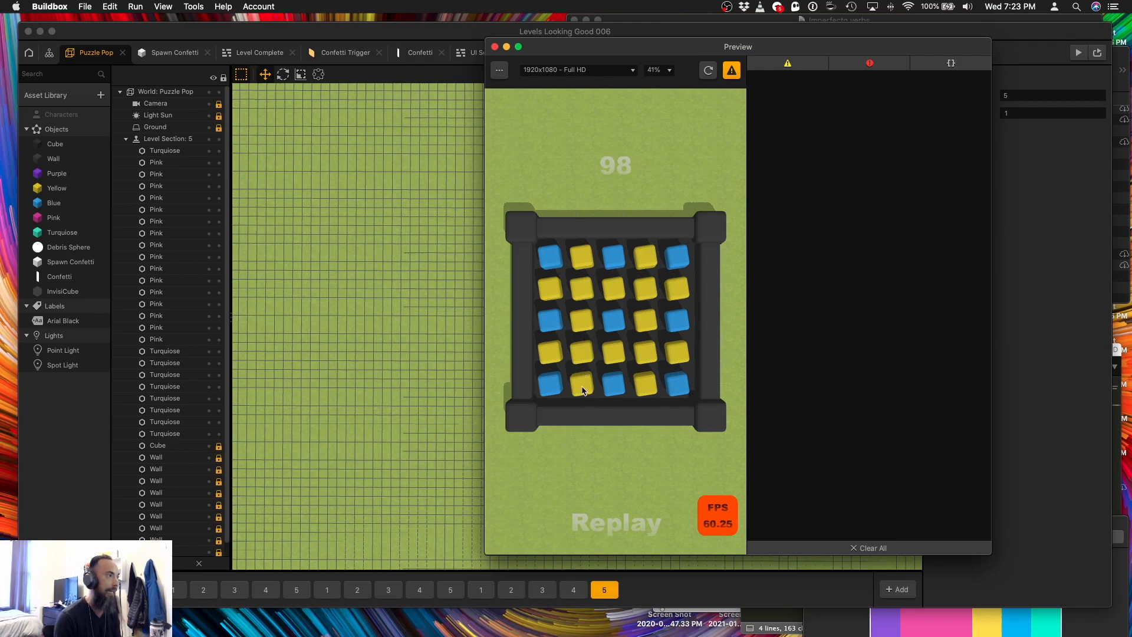
Playtest the blue-and-yellow level by swiping through its yellow rows and columns, and clear the remaining cubes.
drag(582, 387, 589, 188)
drag(645, 250, 644, 389)
drag(551, 353, 678, 349)
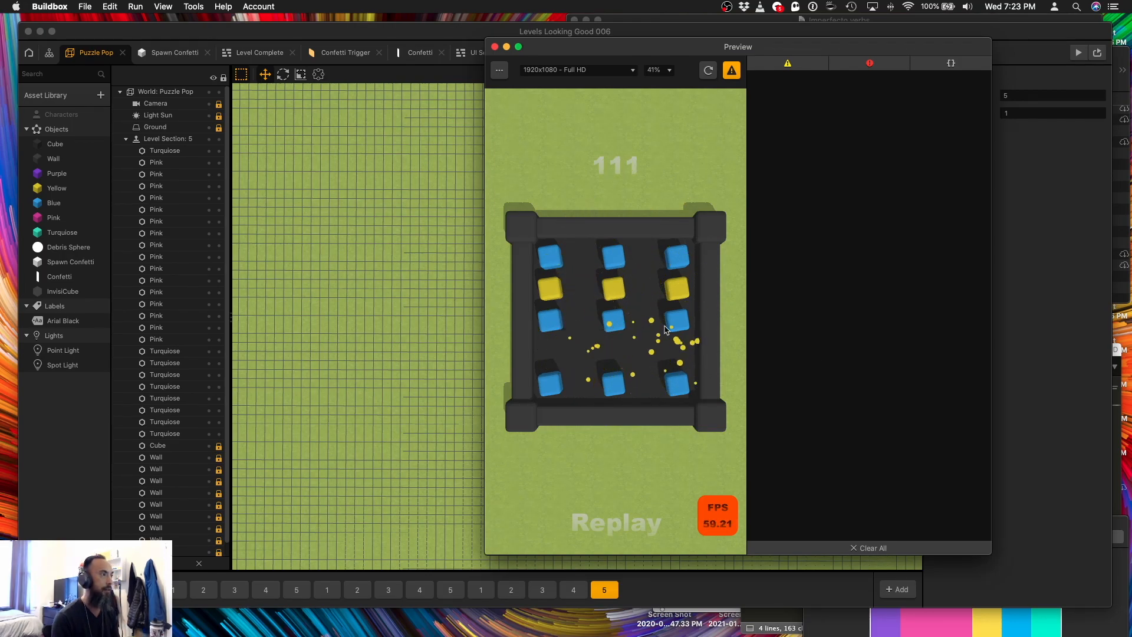
drag(562, 294, 750, 305)
drag(615, 320, 644, 373)
drag(657, 314, 709, 230)
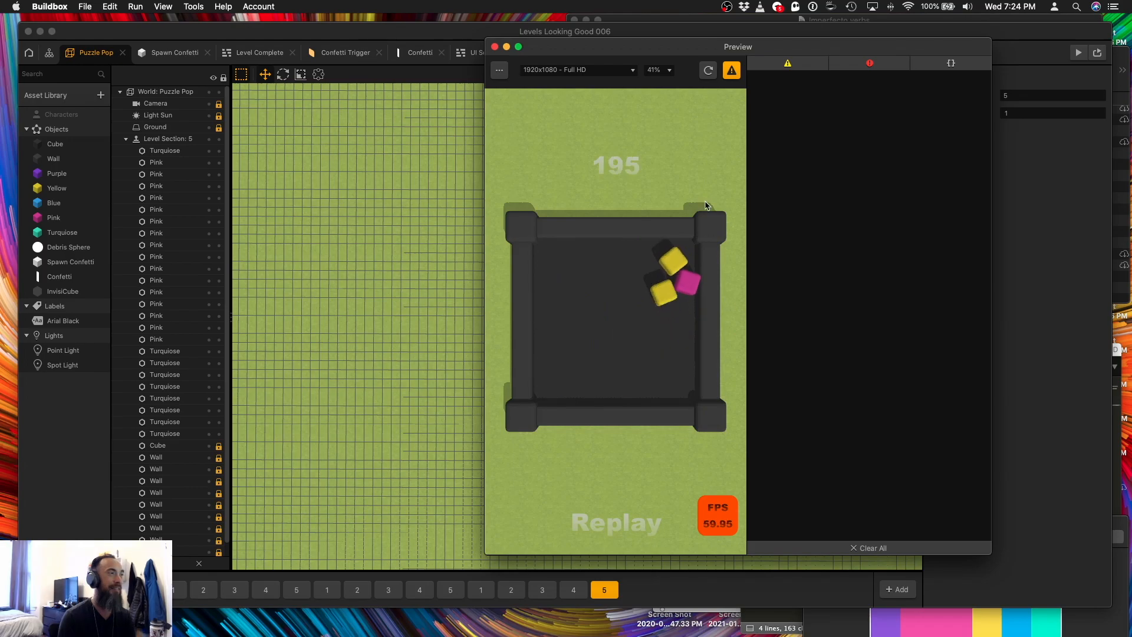
Continue the playtest through the yellow-and-pink cubes and pop the cubes of the purple-and-pink checkered level.
drag(689, 286, 611, 379)
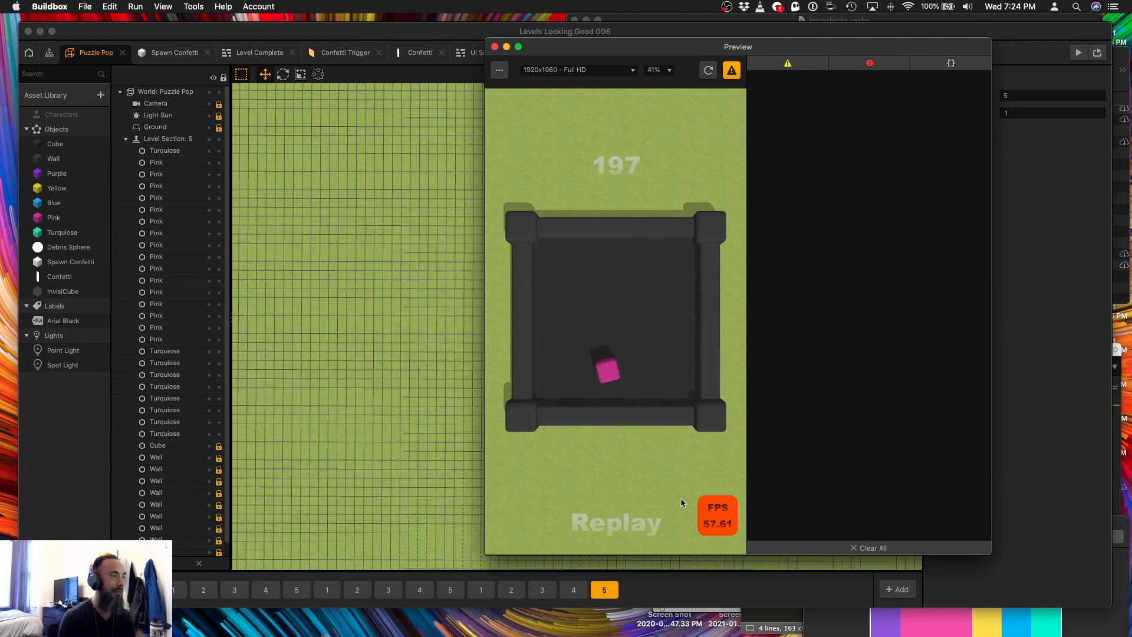
drag(548, 402, 546, 159)
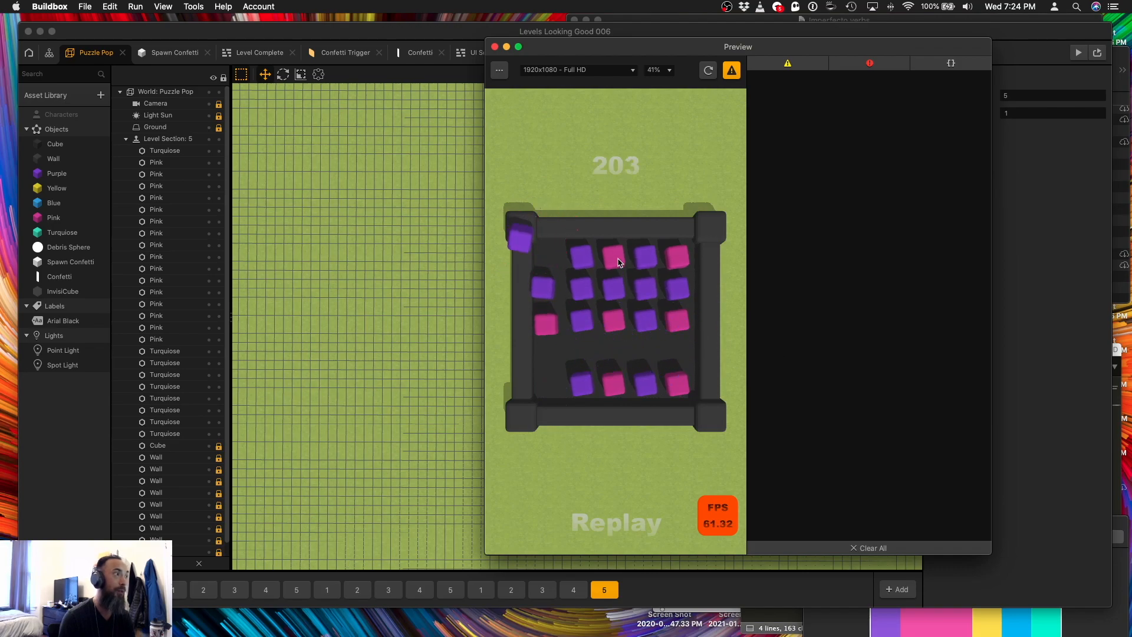
drag(615, 259, 612, 442)
drag(596, 399, 662, 101)
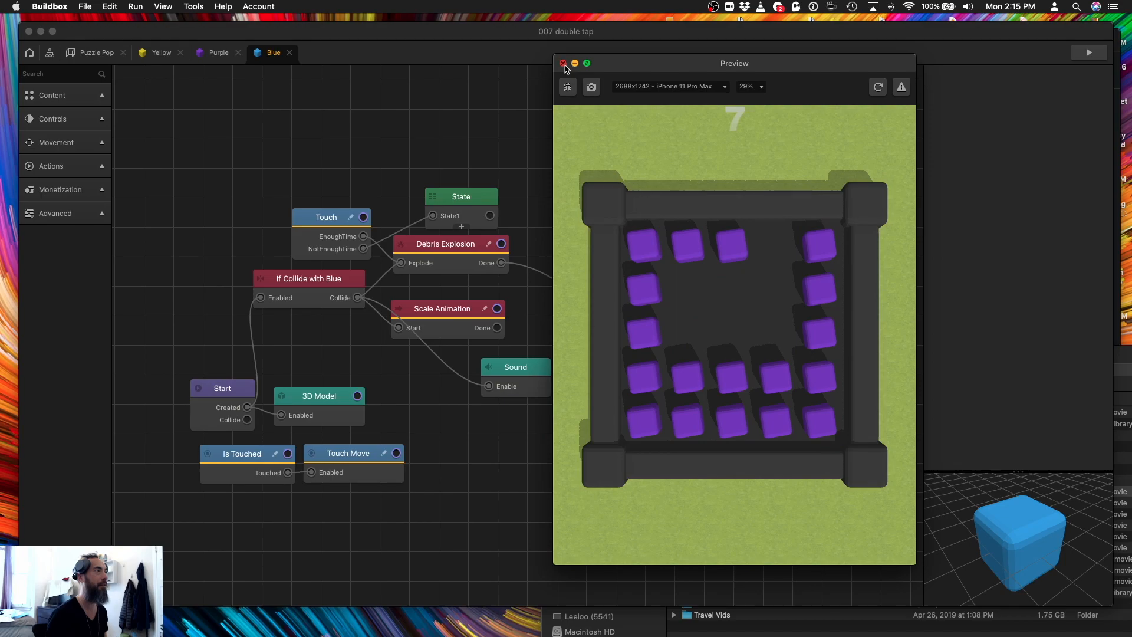
Restart the preview of the "007 double tap" project and replay until the turquoise-and-purple level loads.
click(563, 63)
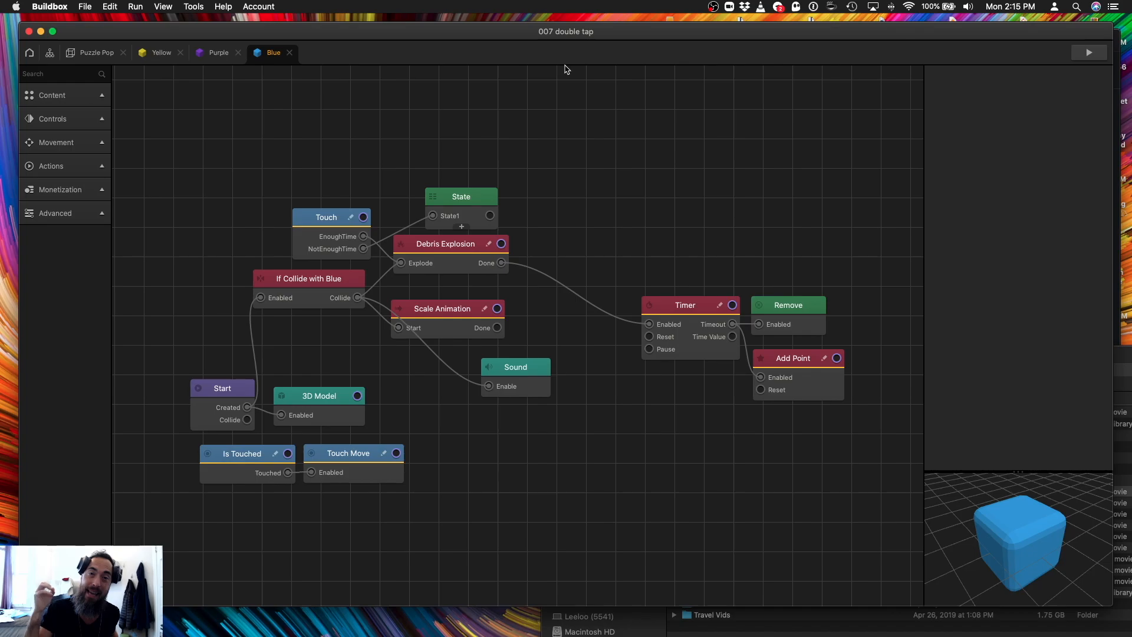
click(1089, 53)
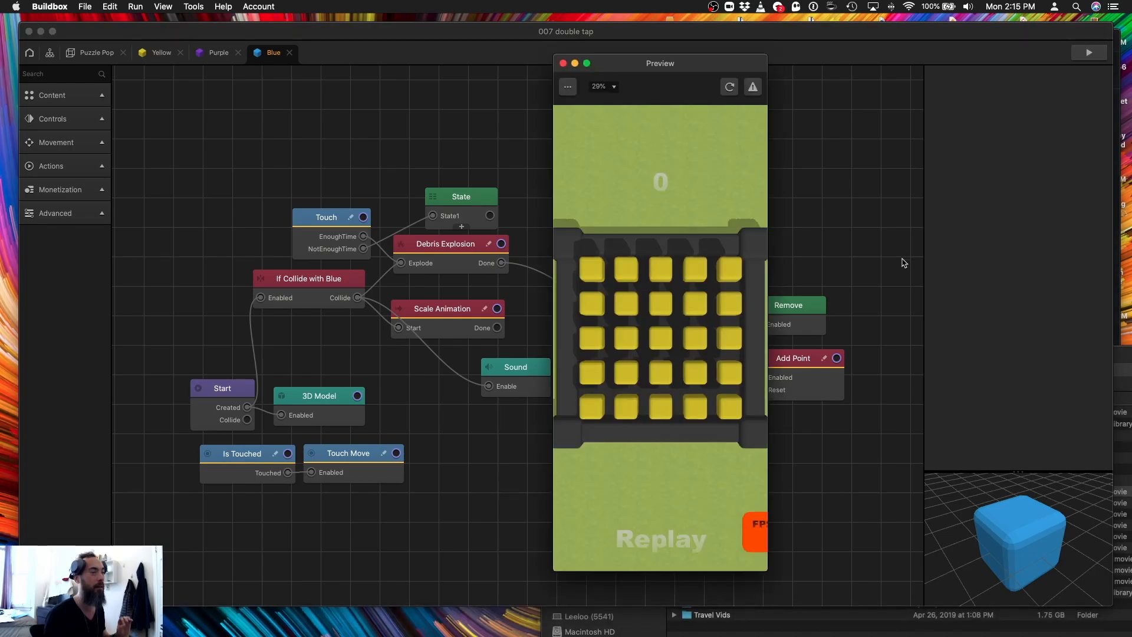
click(680, 543)
click(679, 542)
click(679, 541)
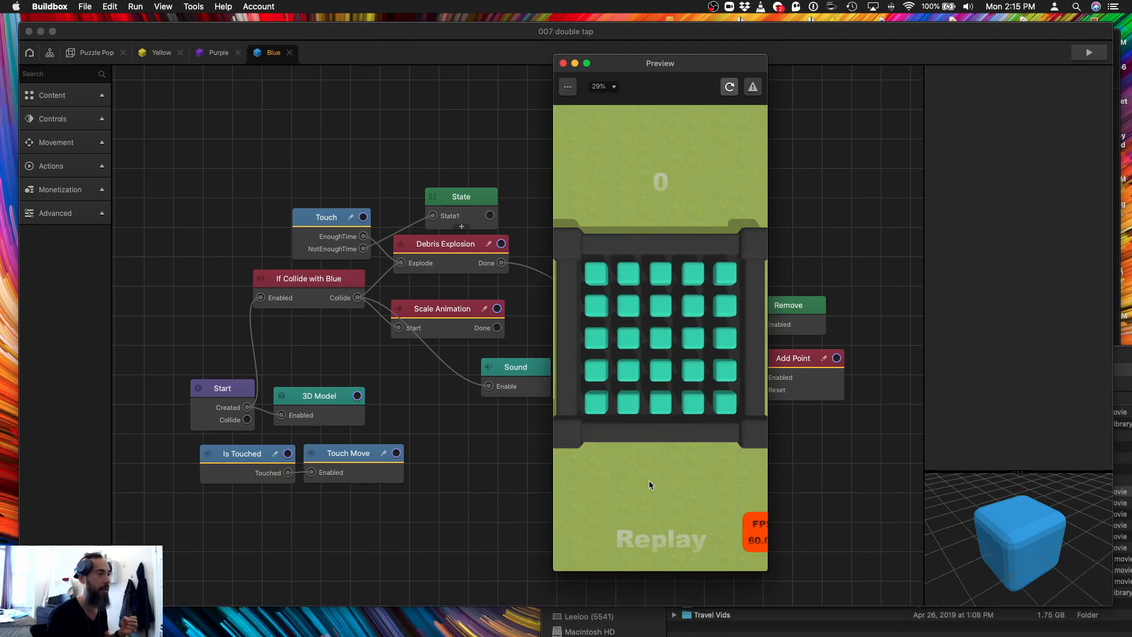
click(658, 539)
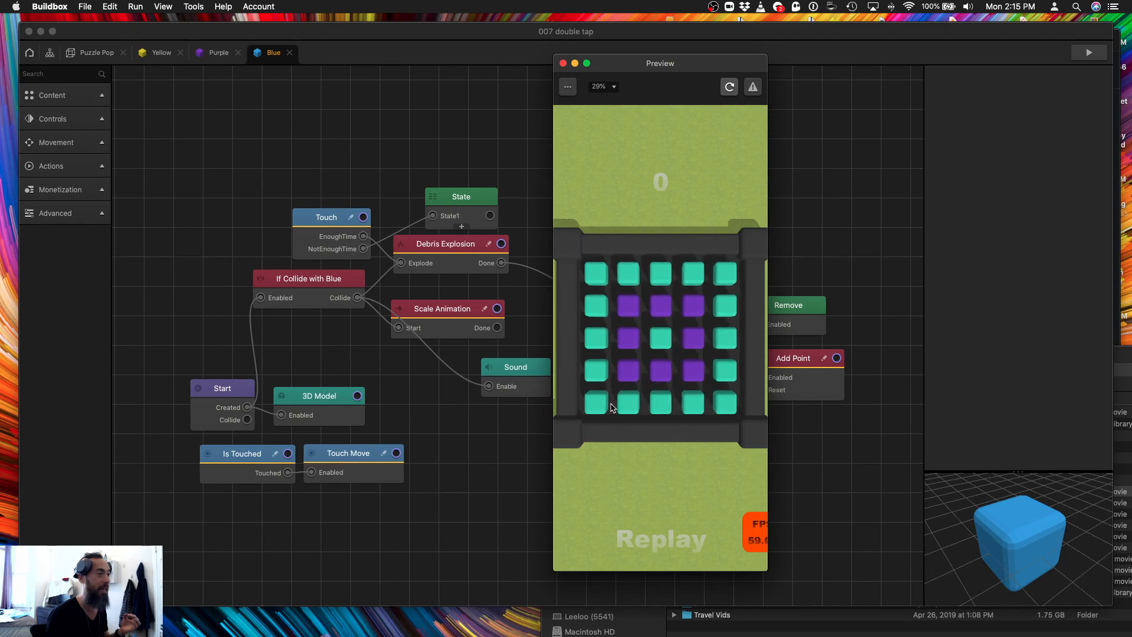
Pop the cubes in the turquoise-and-purple level, then widen the preview window and close it.
mouse_move(631, 356)
mouse_down()
mouse_move(598, 287)
mouse_move(801, 450)
mouse_up()
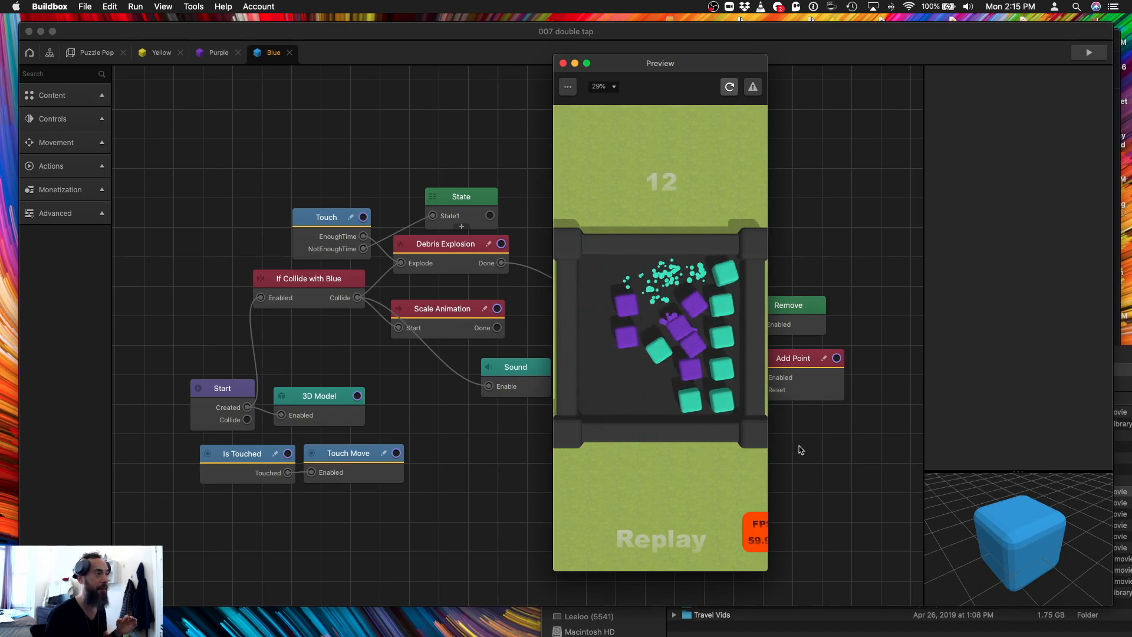
drag(722, 416, 765, 217)
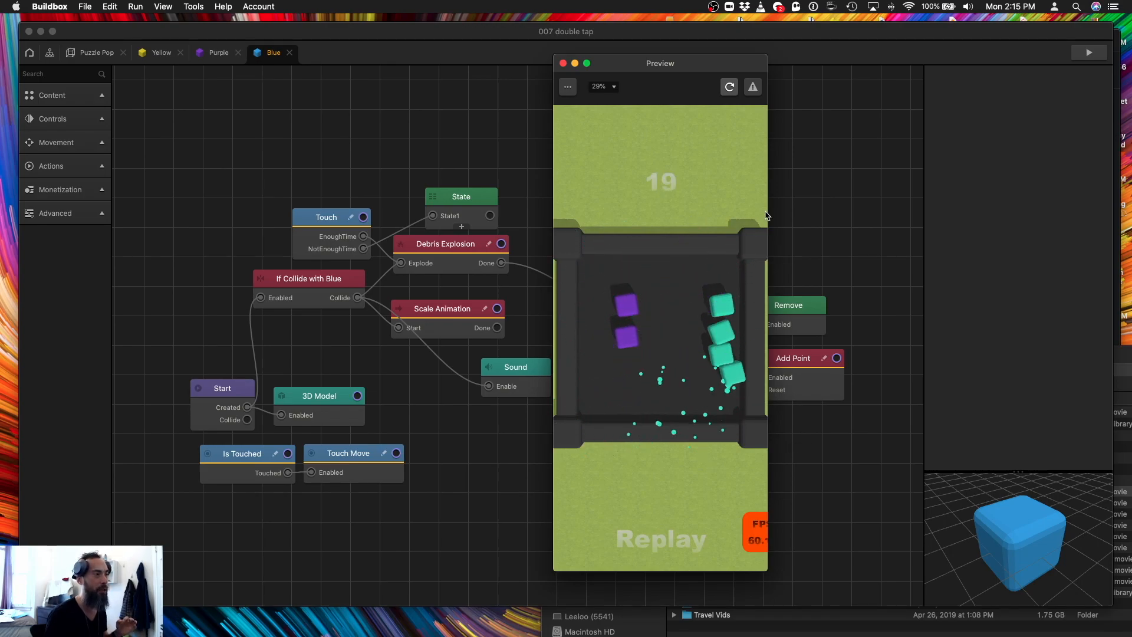
click(628, 314)
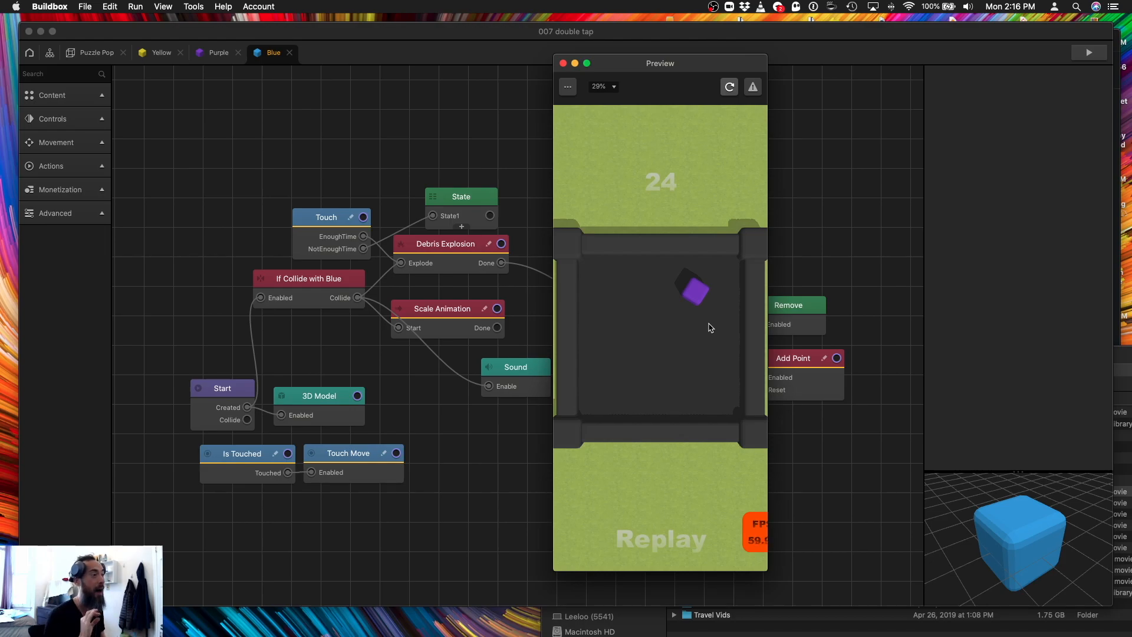
drag(766, 570, 828, 555)
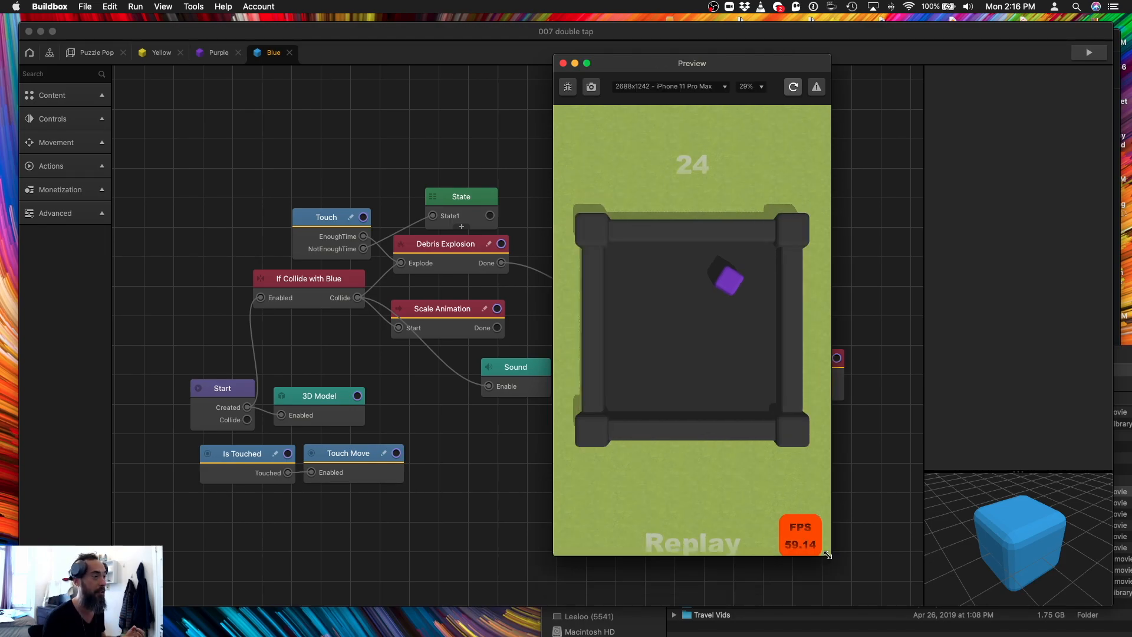
click(564, 64)
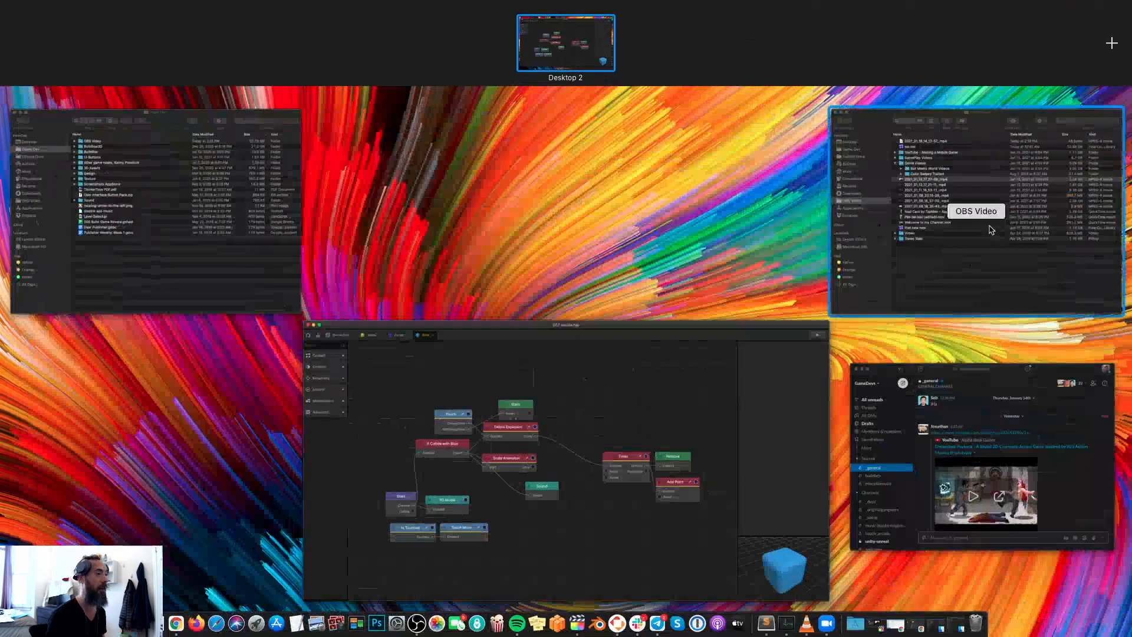
Rename the blue cube's Touch node "Double Touch", enable its resetAfterClick option and shift the node clear of the State node.
click(990, 230)
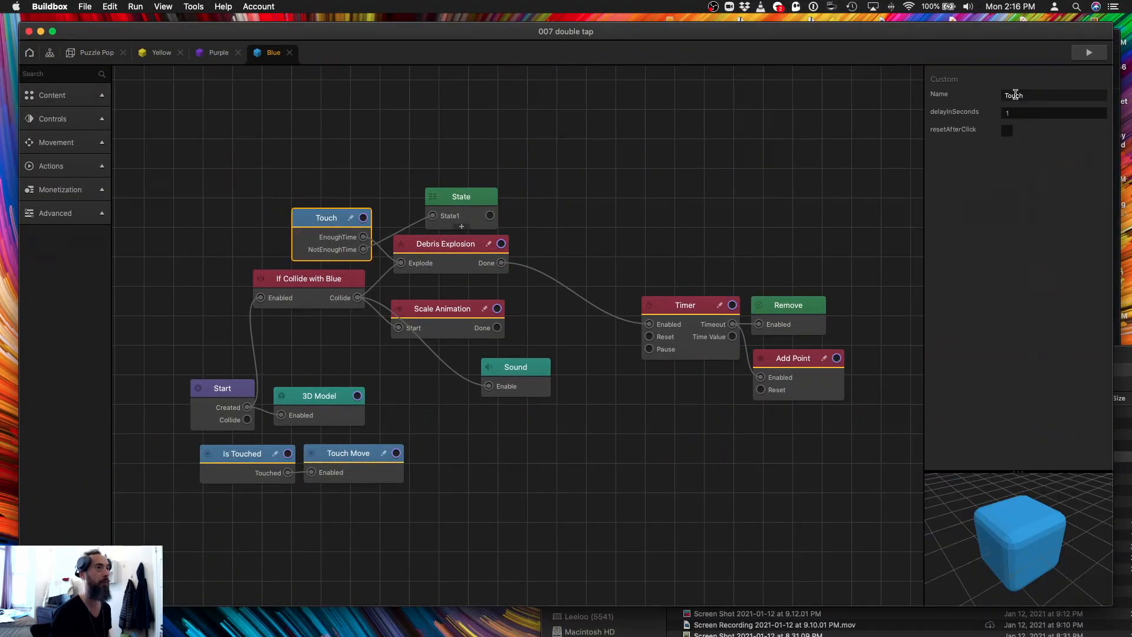
click(1004, 95)
text(Double)
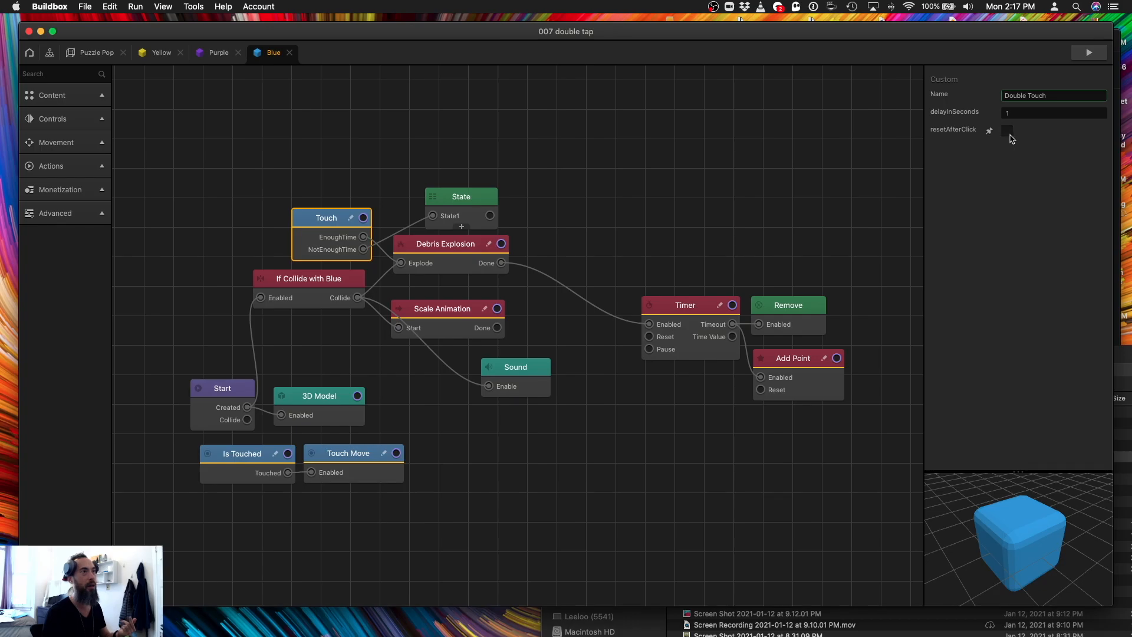
click(1007, 131)
drag(327, 217, 304, 211)
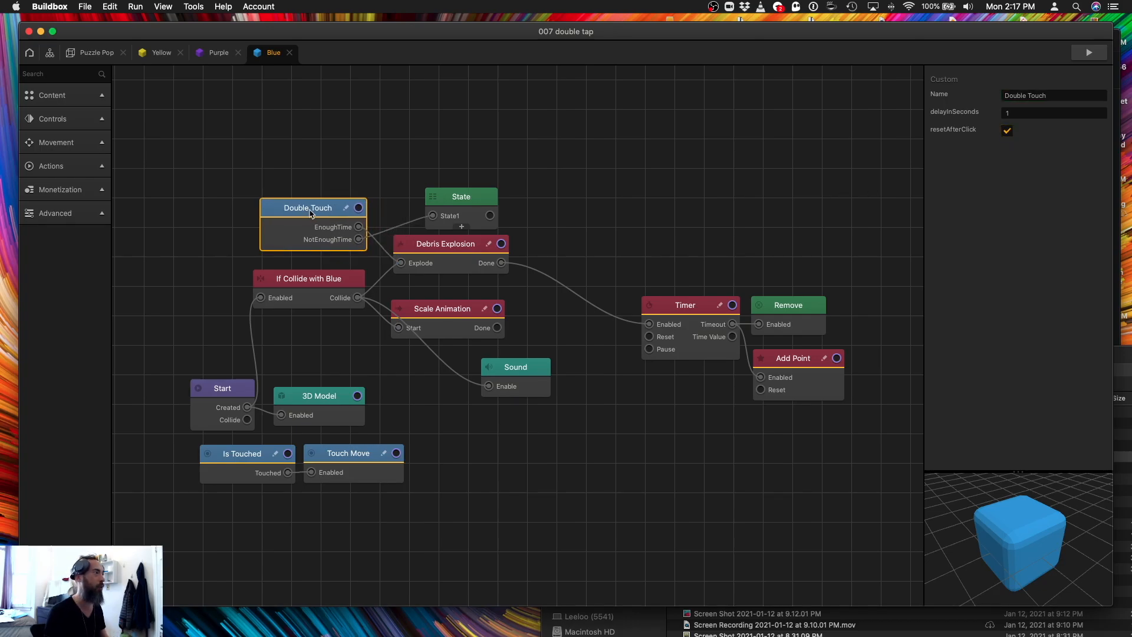
Import the test.bbasset file from the Desktop folder in Finder into the Puzzle Pop world's asset library.
key(super+Tab)
click(89, 53)
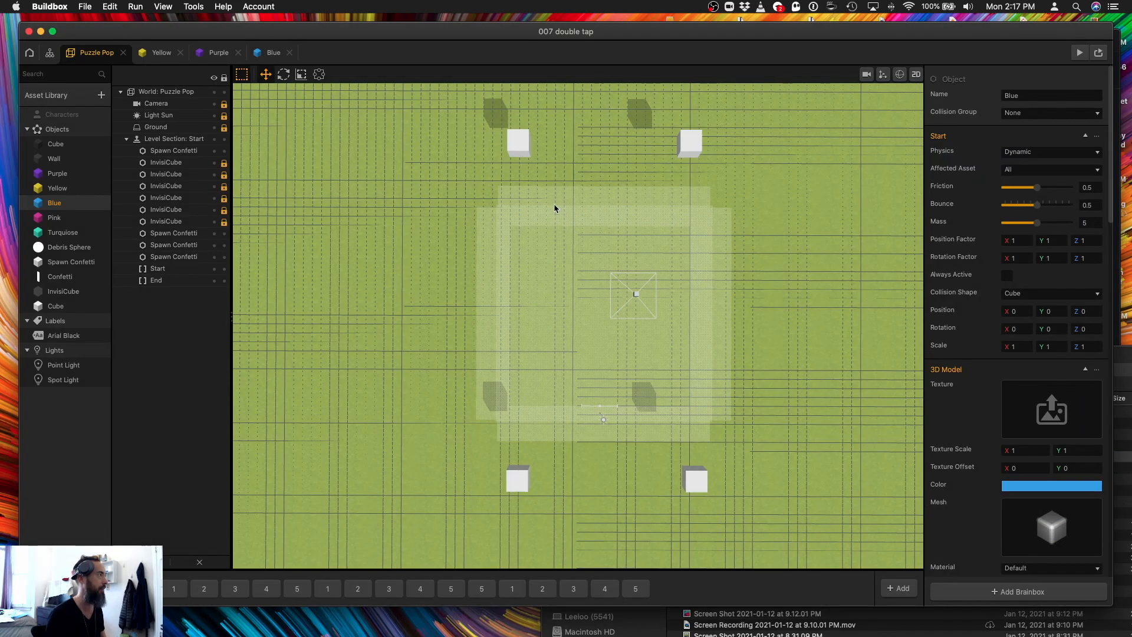
key(super+Tab)
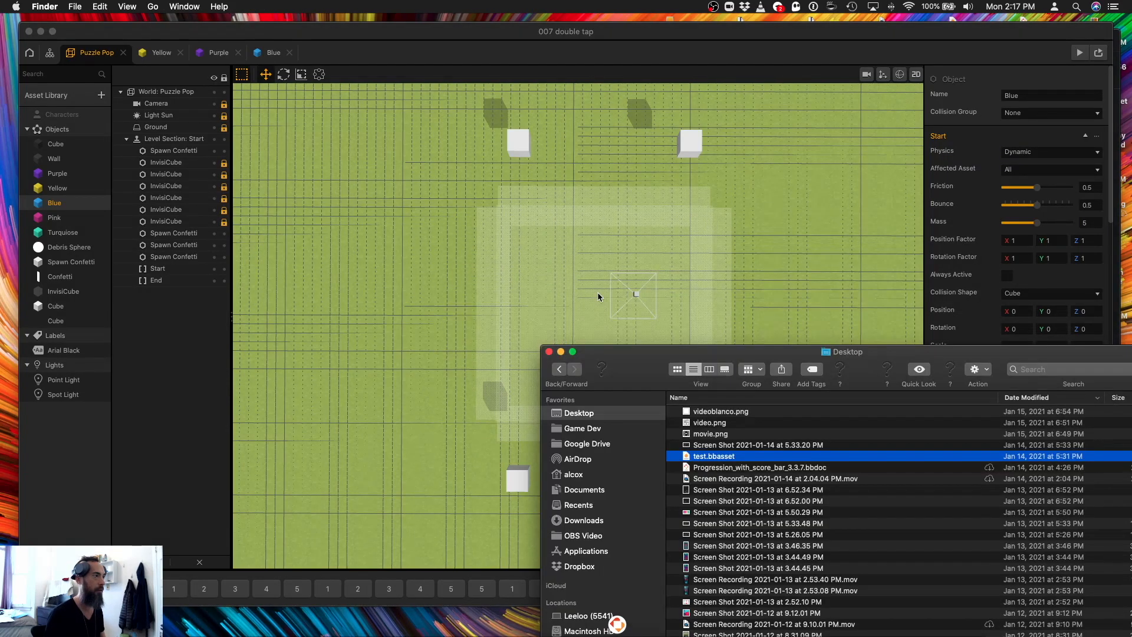
Rename the imported cube object "DoubleClickCube" and open its node graph to examine the Double Tap group.
click(58, 306)
click(1006, 95)
text(DoubleClick)
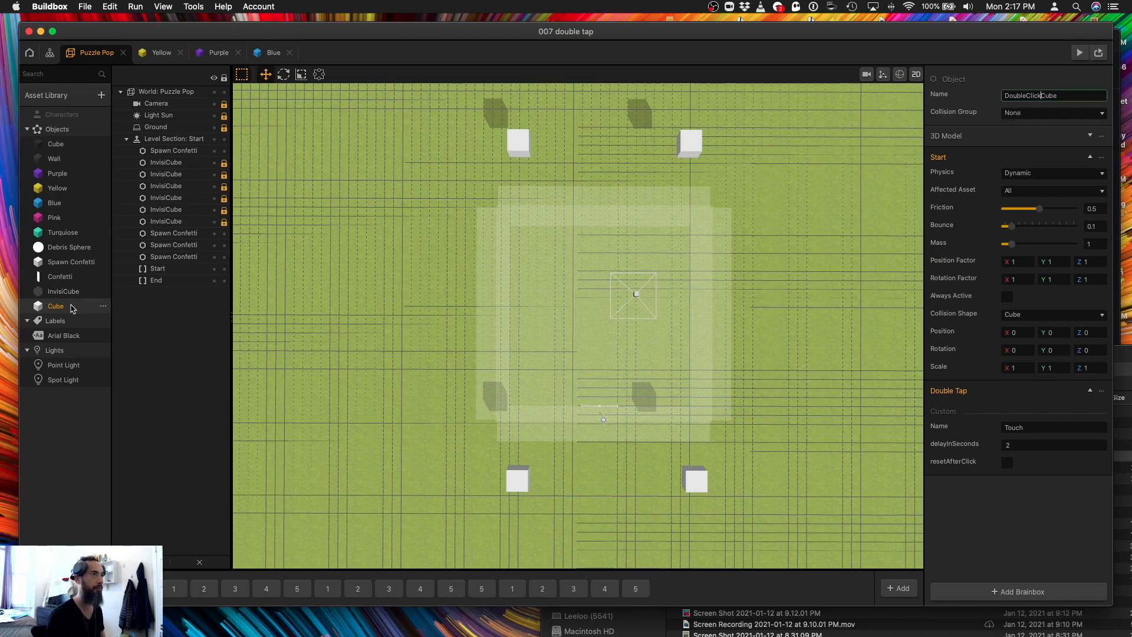
double_click(68, 306)
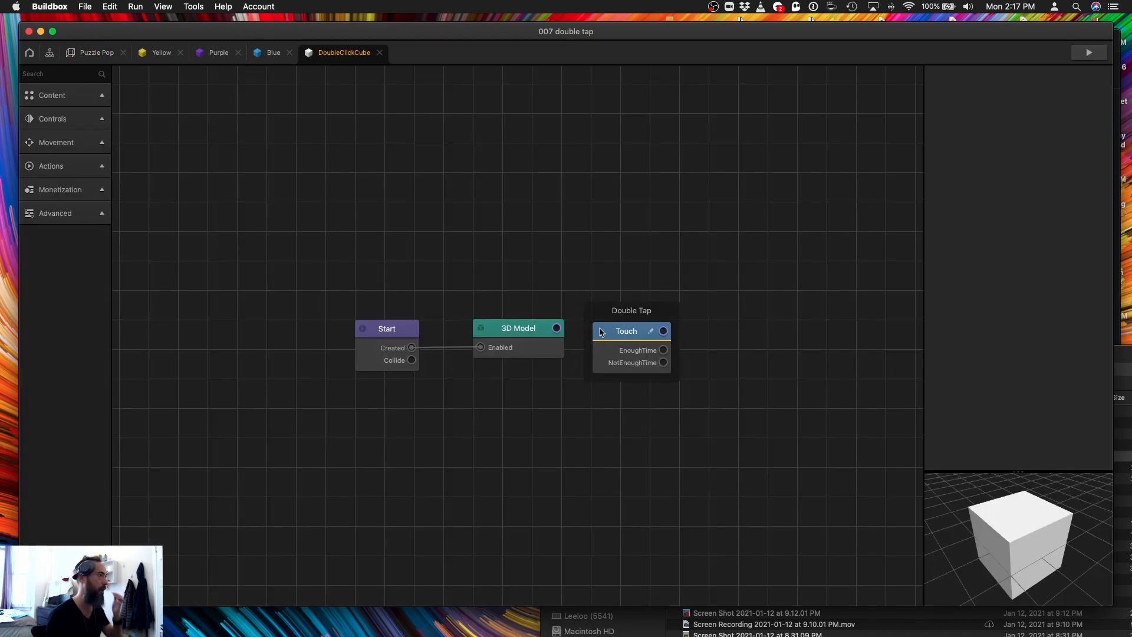
click(617, 316)
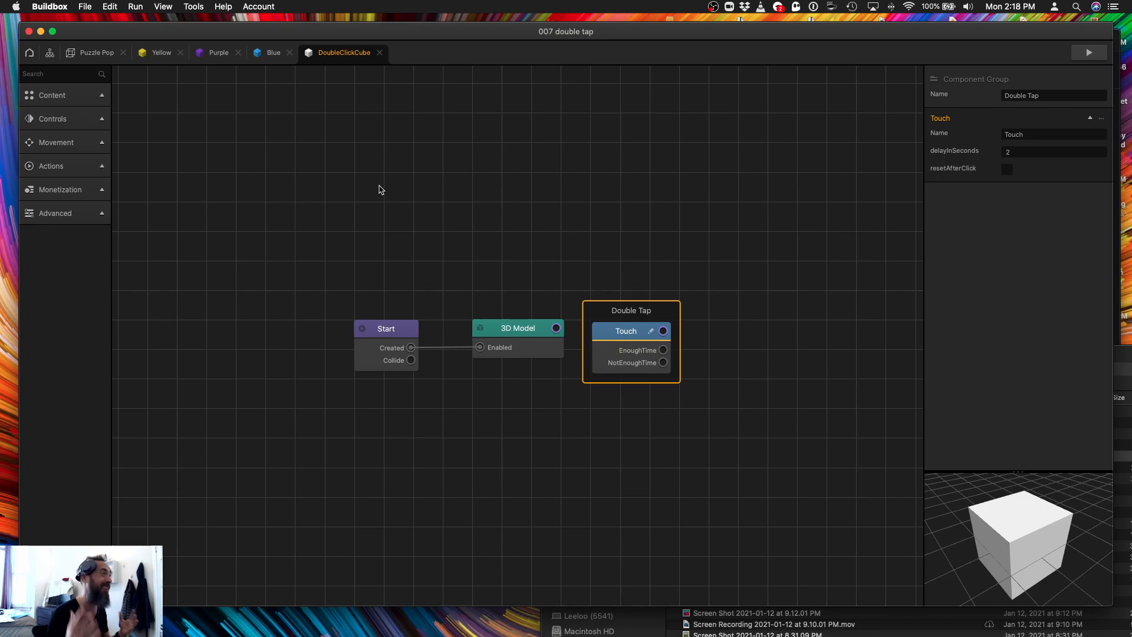
Open the turquoise and pink cubes' node graphs and rename the pink cube's Touch node "Double Touch".
click(155, 53)
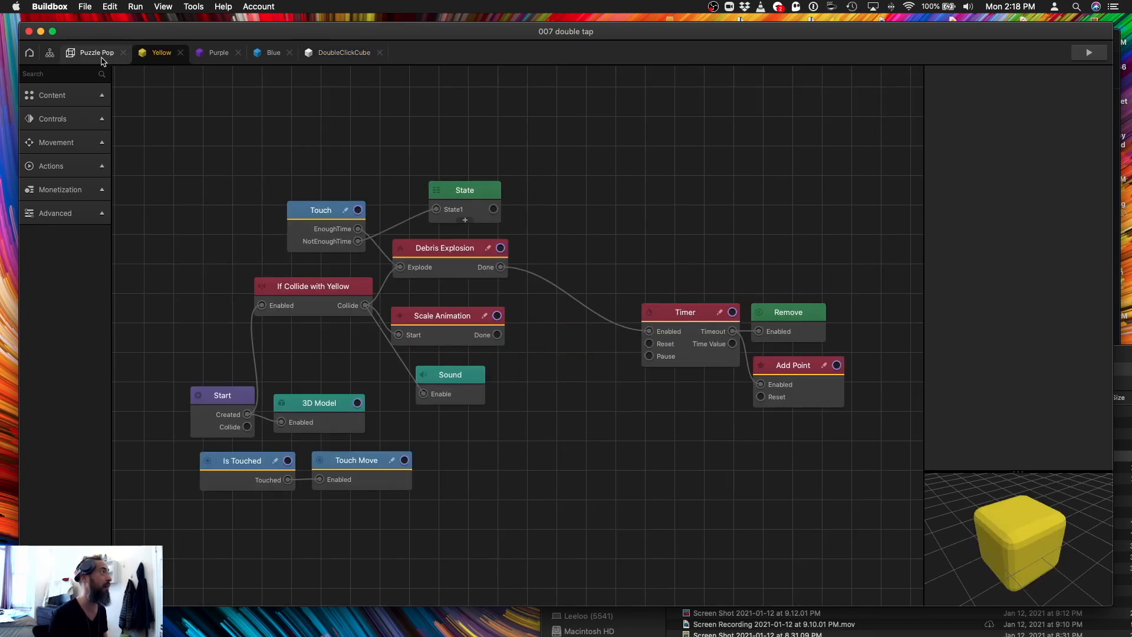
click(320, 215)
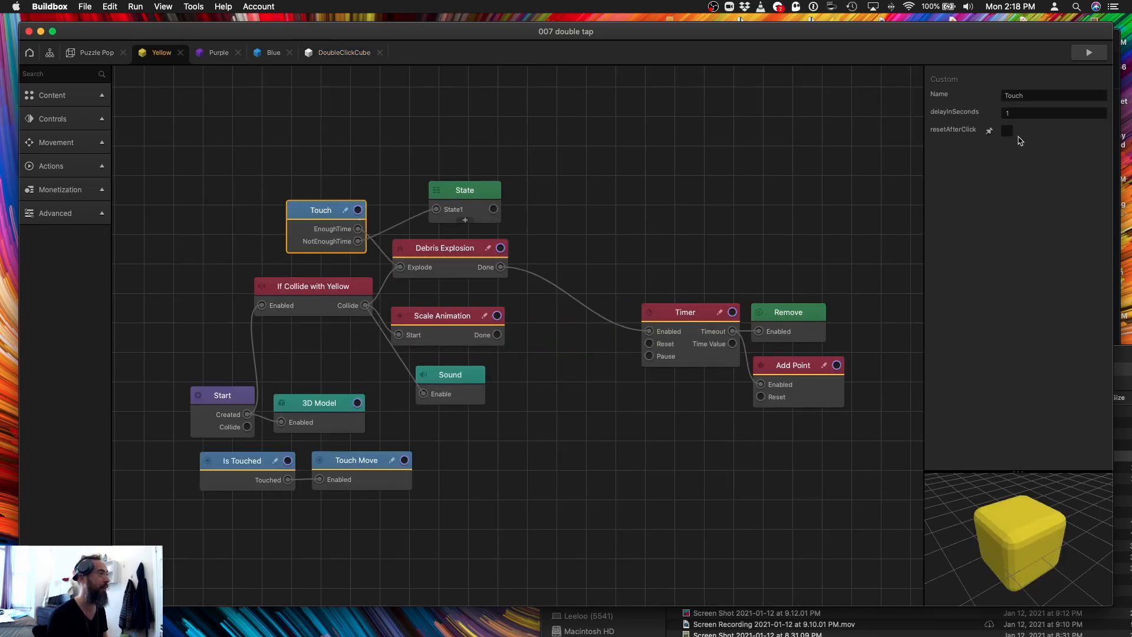
click(96, 52)
double_click(63, 232)
double_click(54, 218)
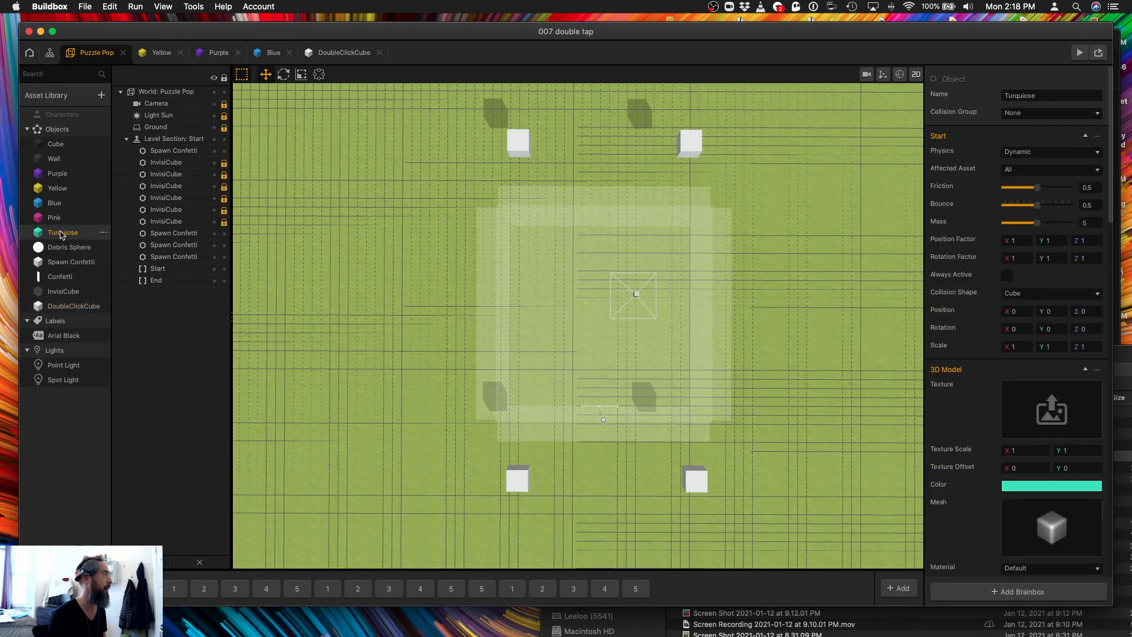
text(Double Touch)
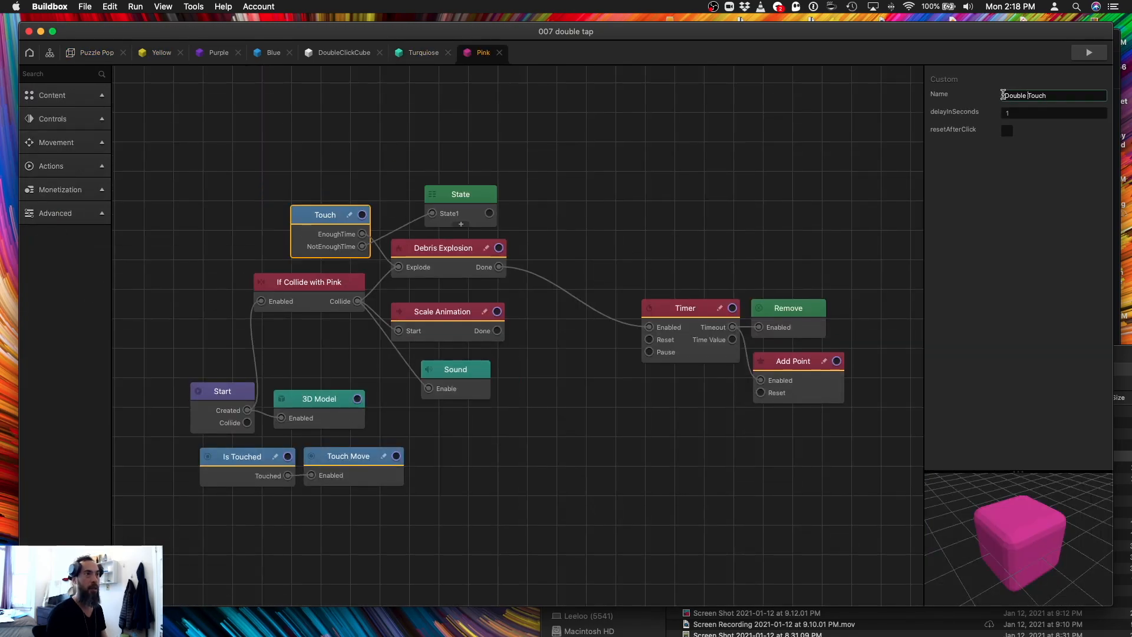
drag(1027, 95, 926, 91)
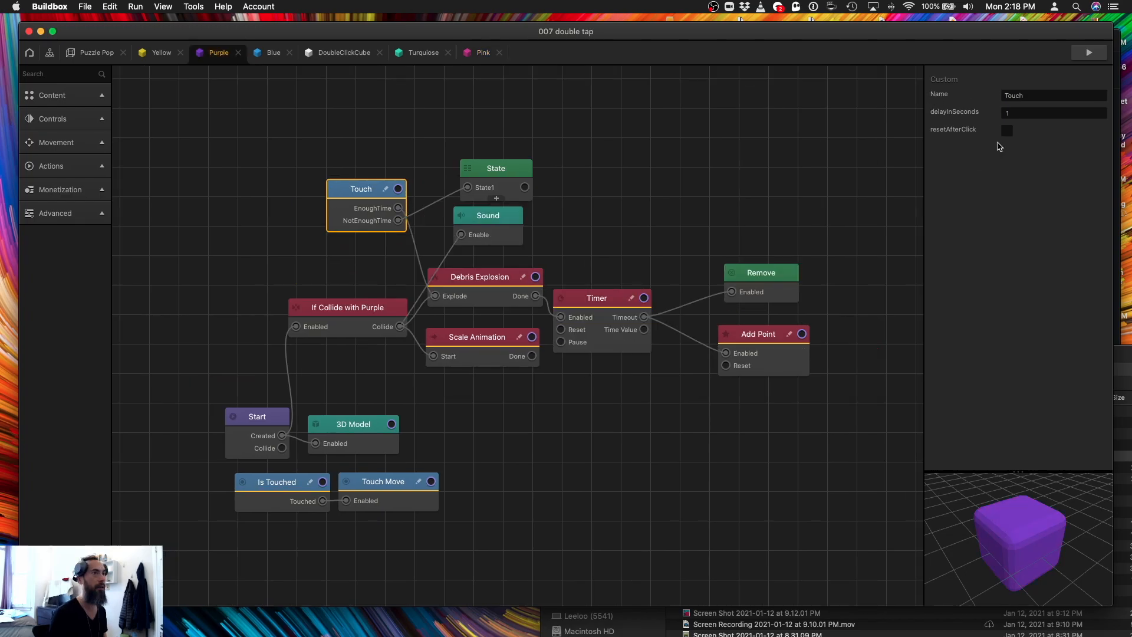
Enable resetAfterClick on the purple cube's Touch node and rename the node "Double Touch".
click(1007, 130)
click(1003, 96)
text(Double)
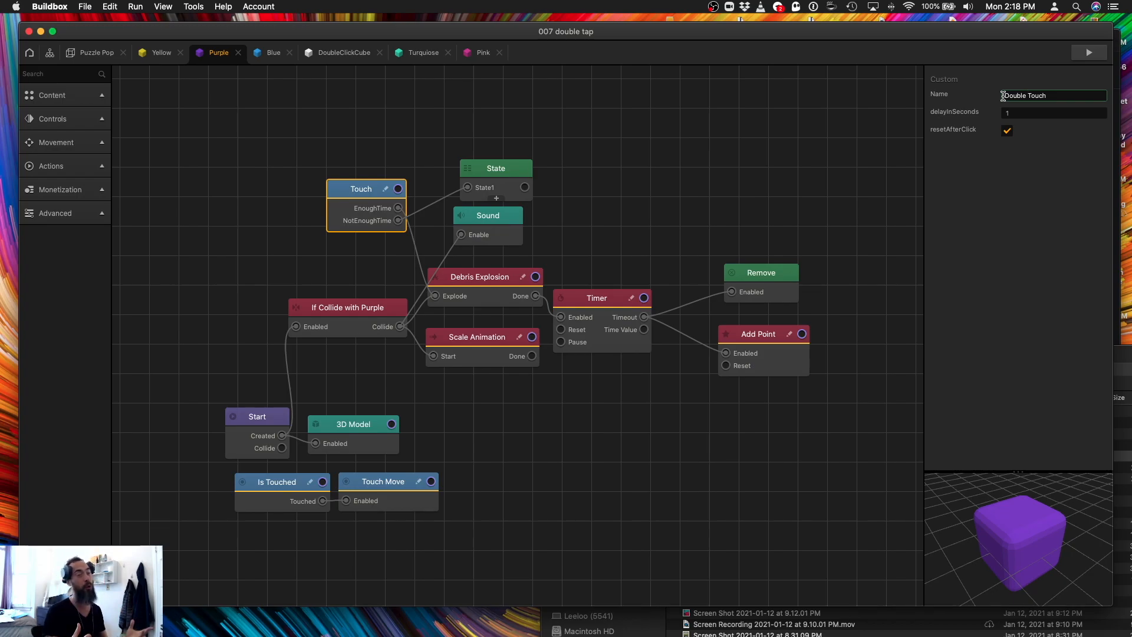
Confirm the purple node's new name, check the pink cube's Double Touch node, close the preview and save the project.
key(Tab)
click(484, 52)
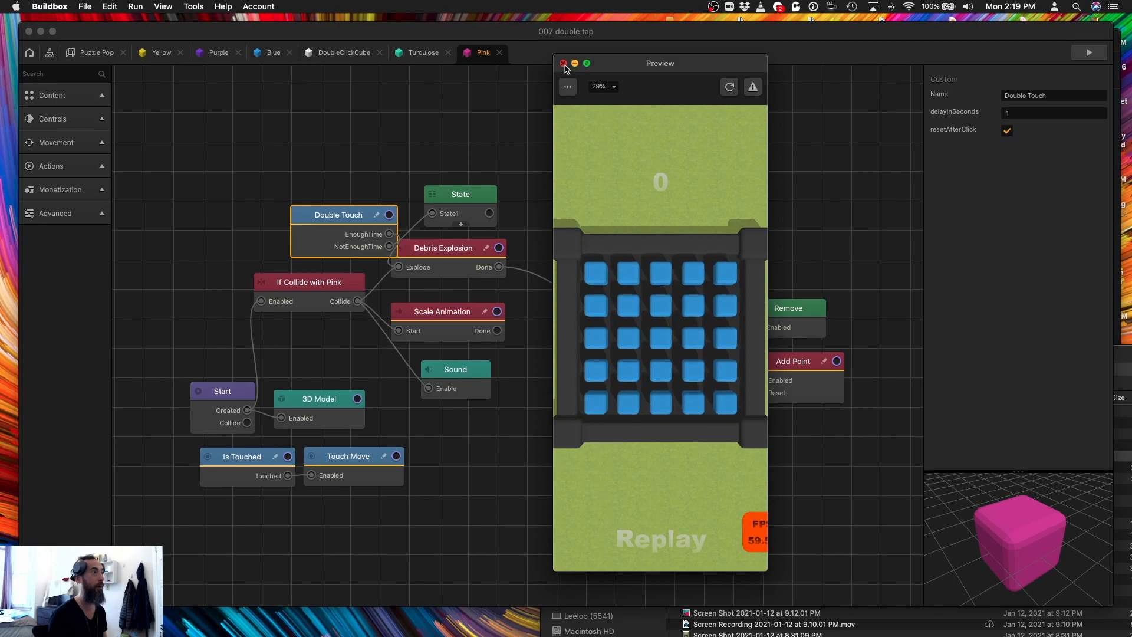
click(564, 64)
click(404, 87)
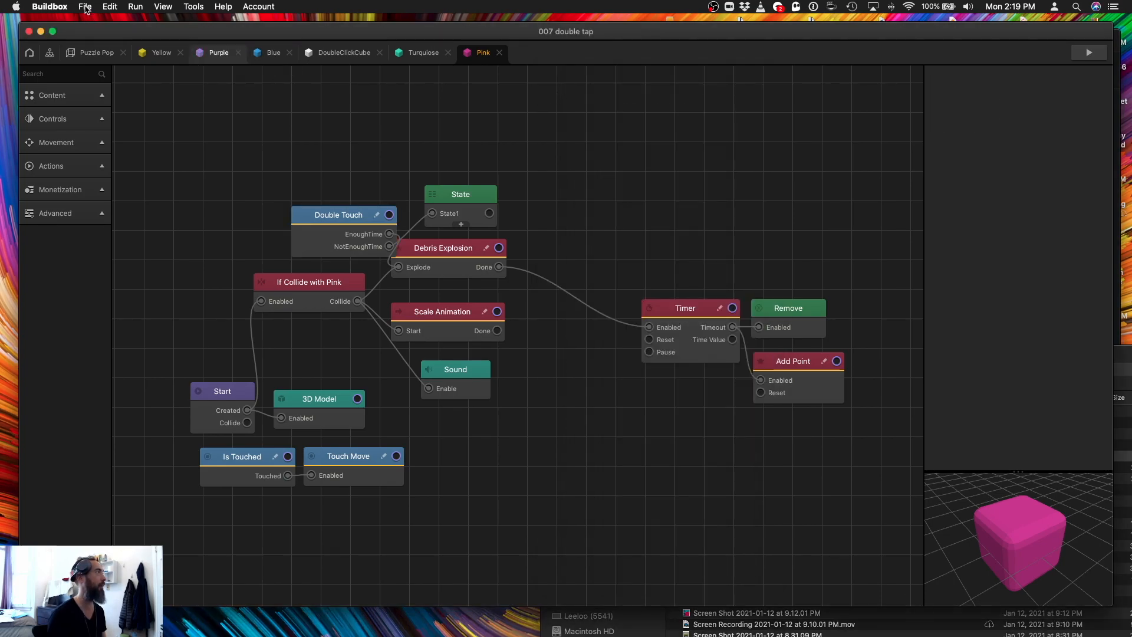
key(super+s)
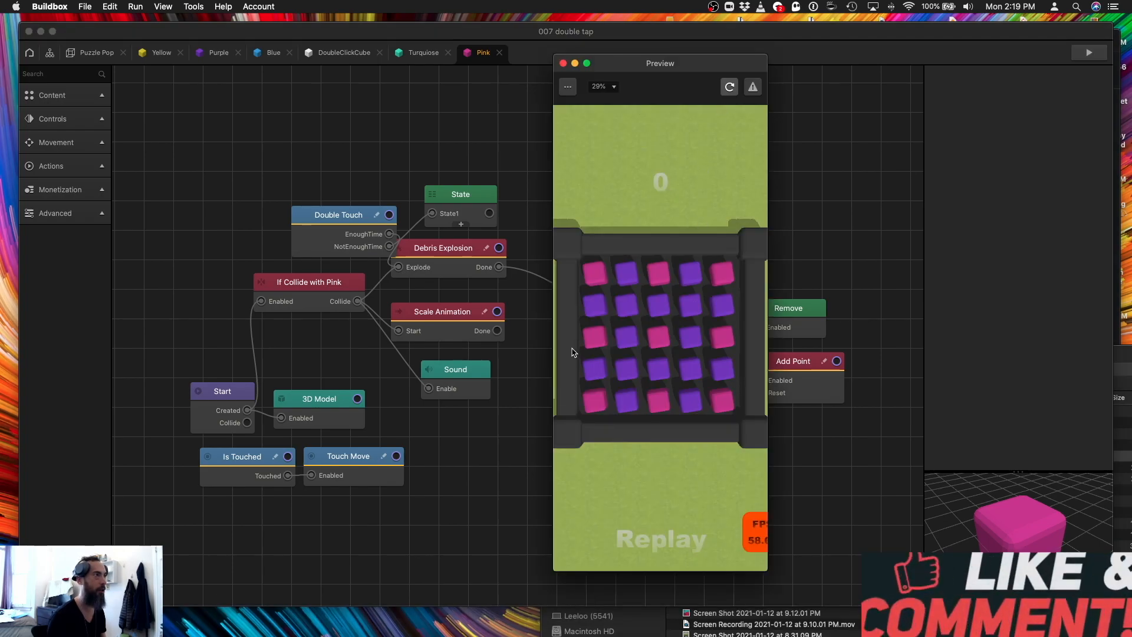
Playtest the restarted game preview, popping leftover purple and yellow cubes with double taps and playing on into the turquoise level before closing it.
click(730, 87)
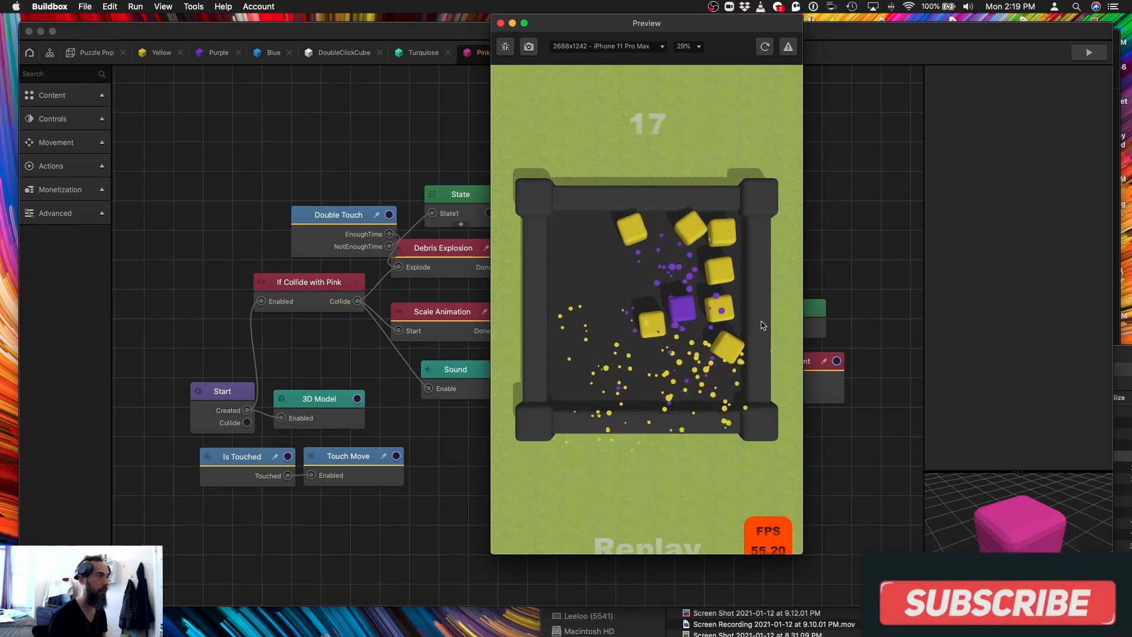
double_click(683, 308)
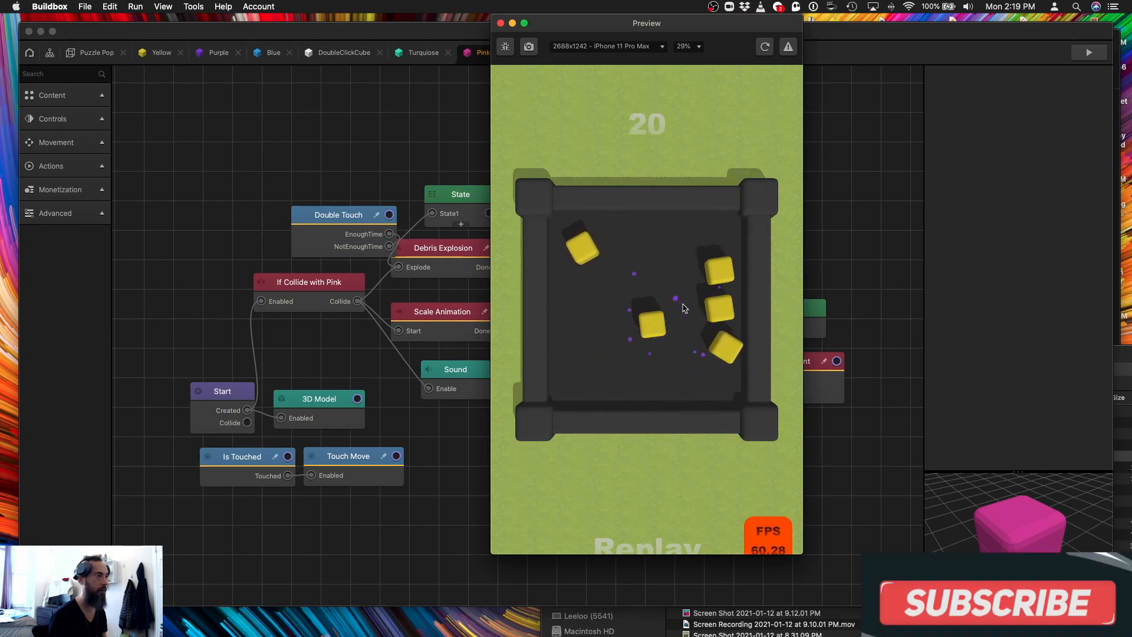
double_click(654, 324)
double_click(585, 246)
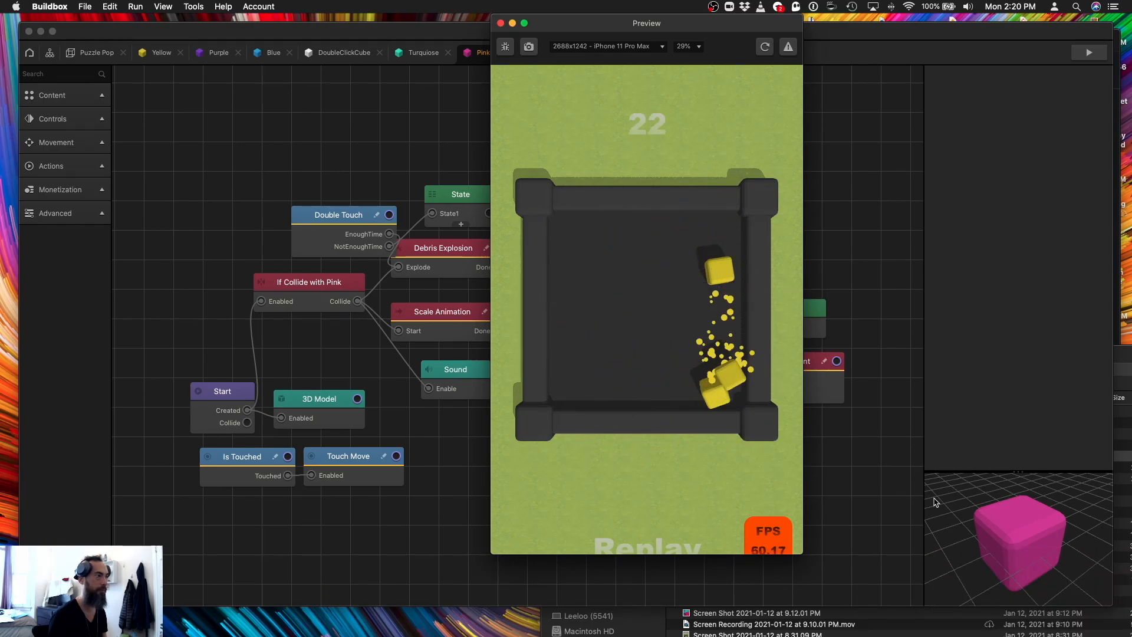
double_click(721, 270)
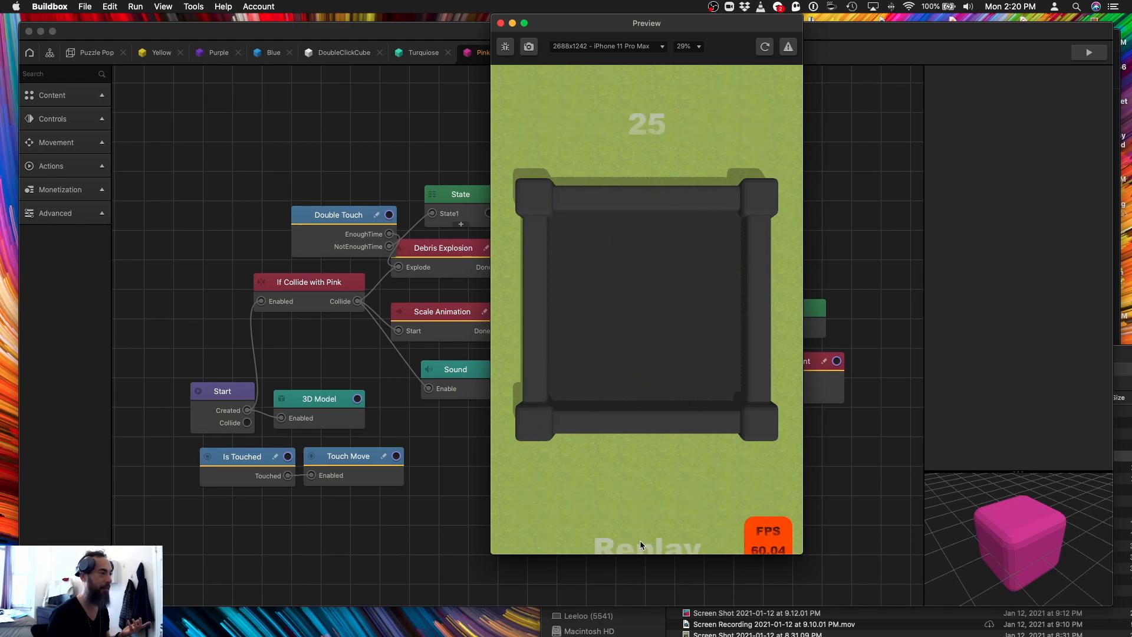
drag(568, 391, 806, 206)
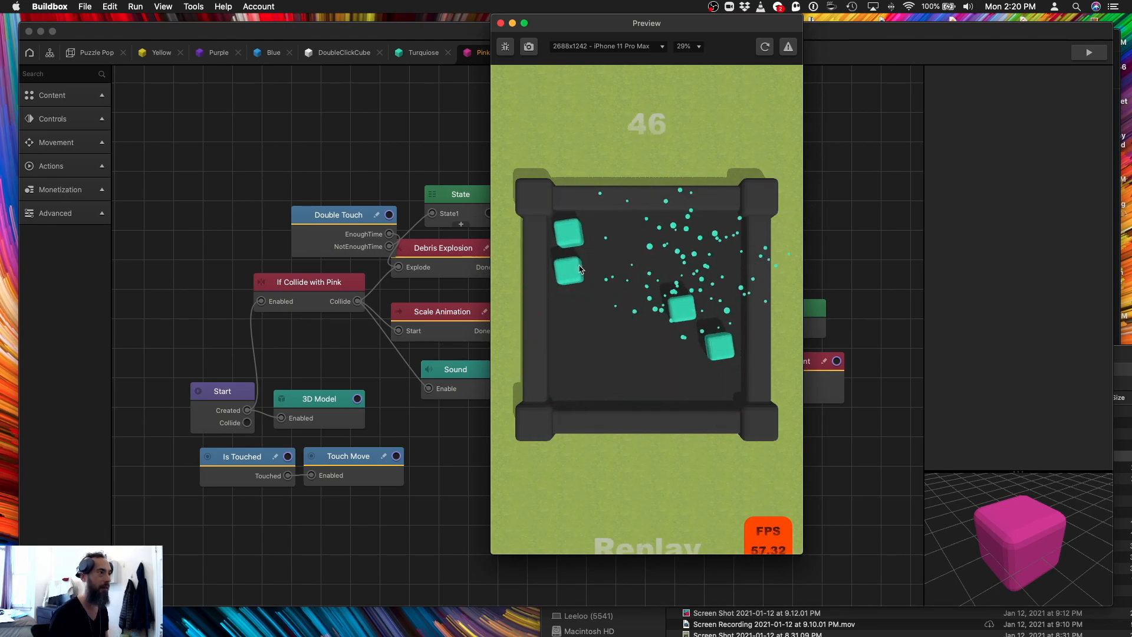
click(500, 23)
Duplicate the last five two-coloured level sections of the Puzzle Pop world and order the copies 1 to 5 at the end.
click(95, 53)
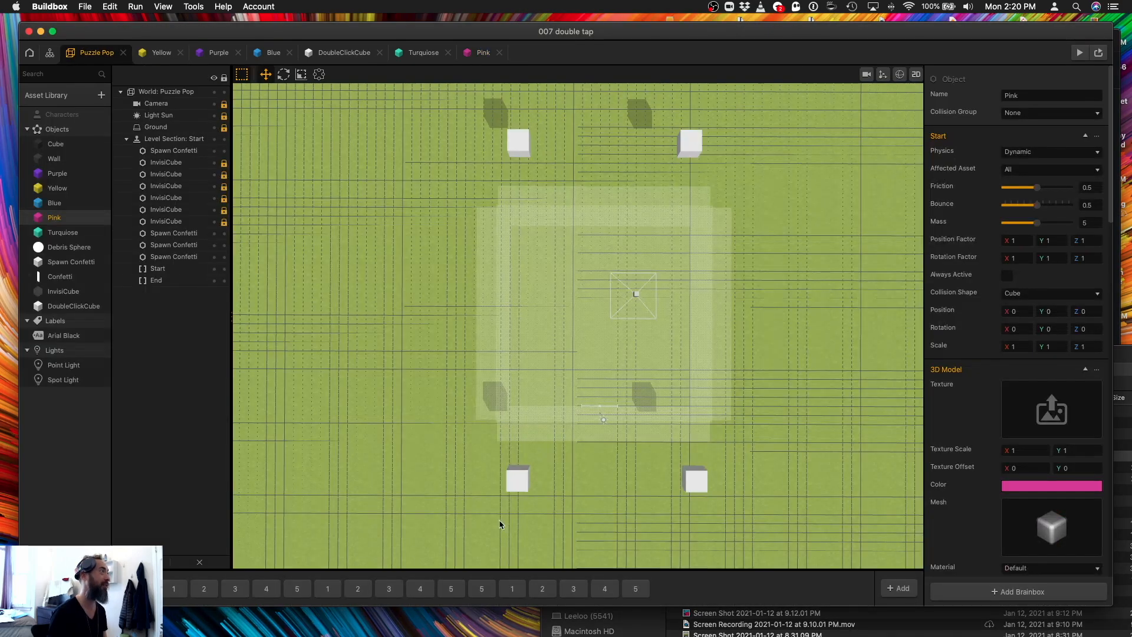
click(635, 588)
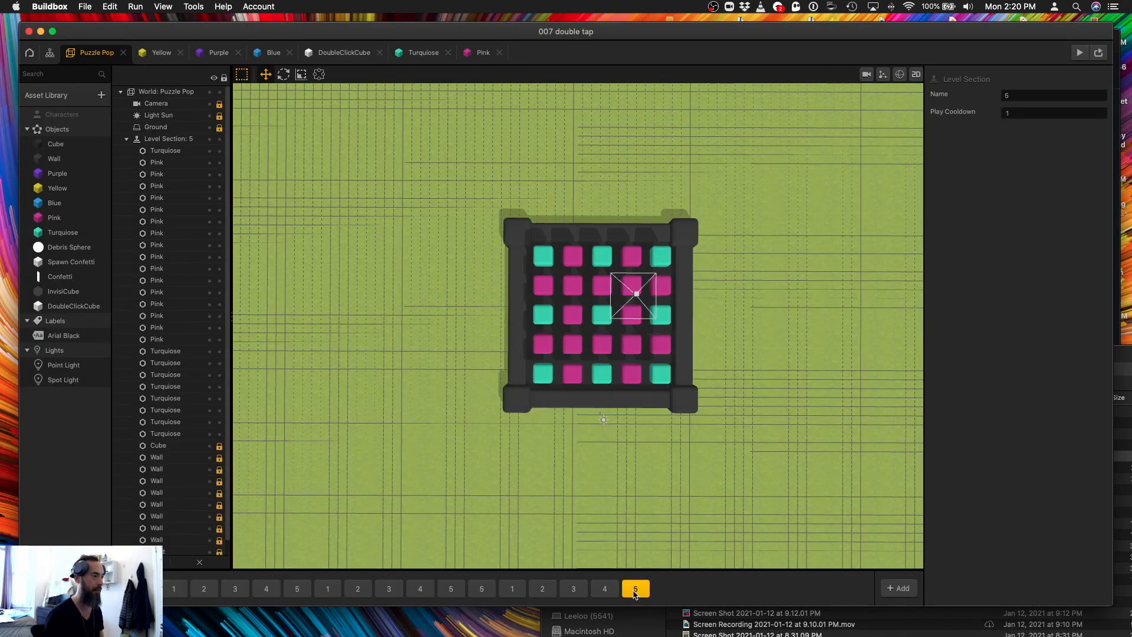
click(605, 589)
click(573, 588)
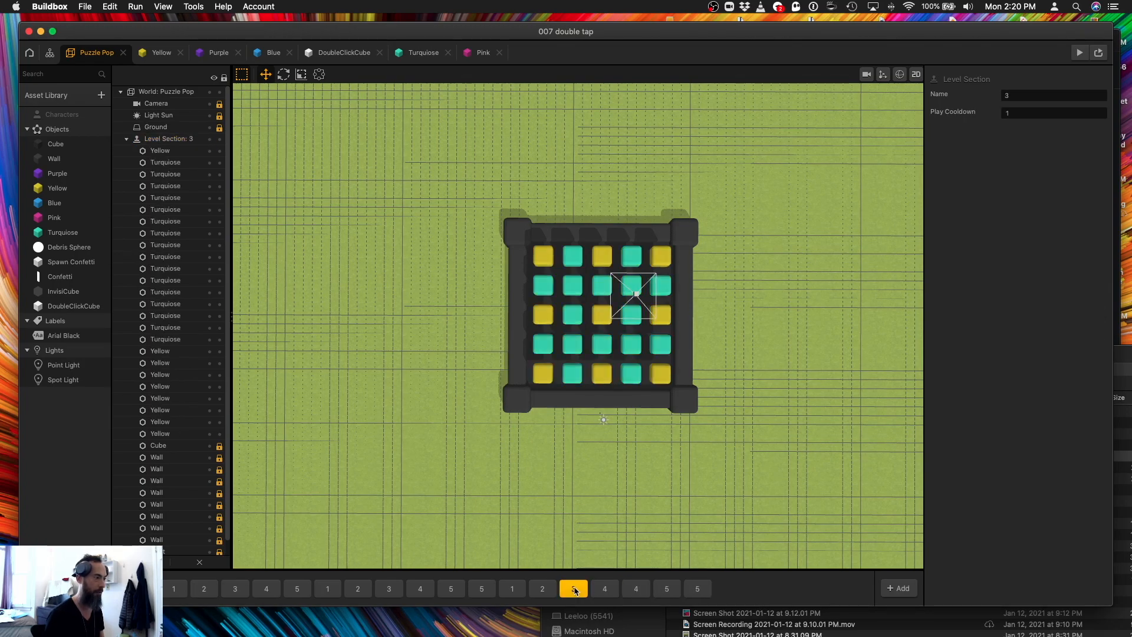
key(super+d)
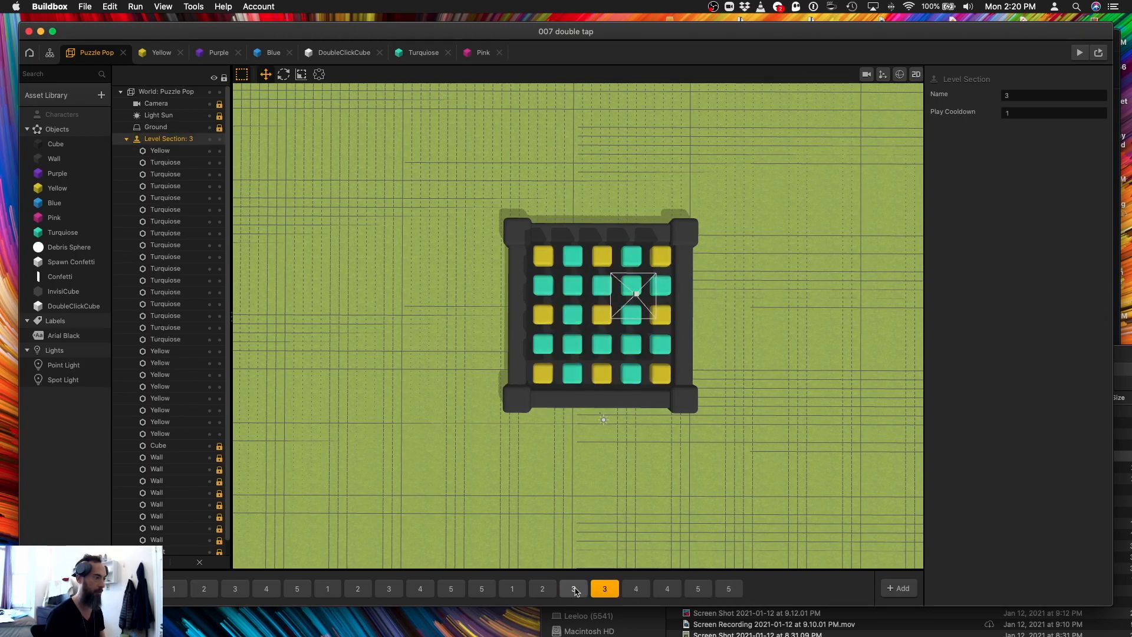
click(543, 589)
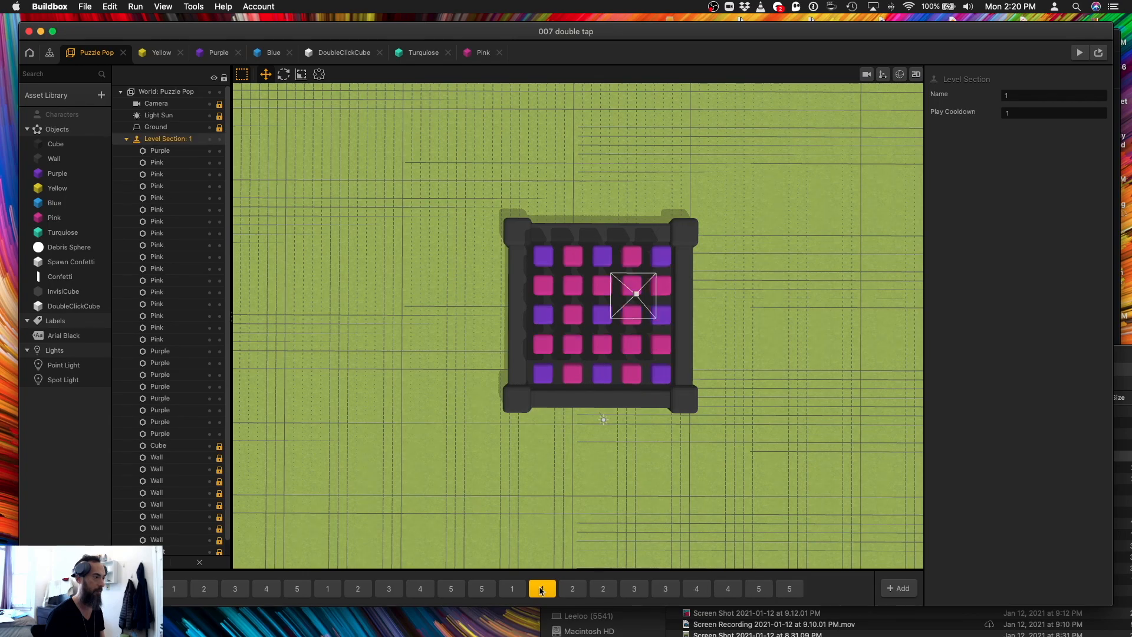
drag(543, 591, 870, 590)
drag(635, 591, 835, 592)
drag(668, 596, 844, 596)
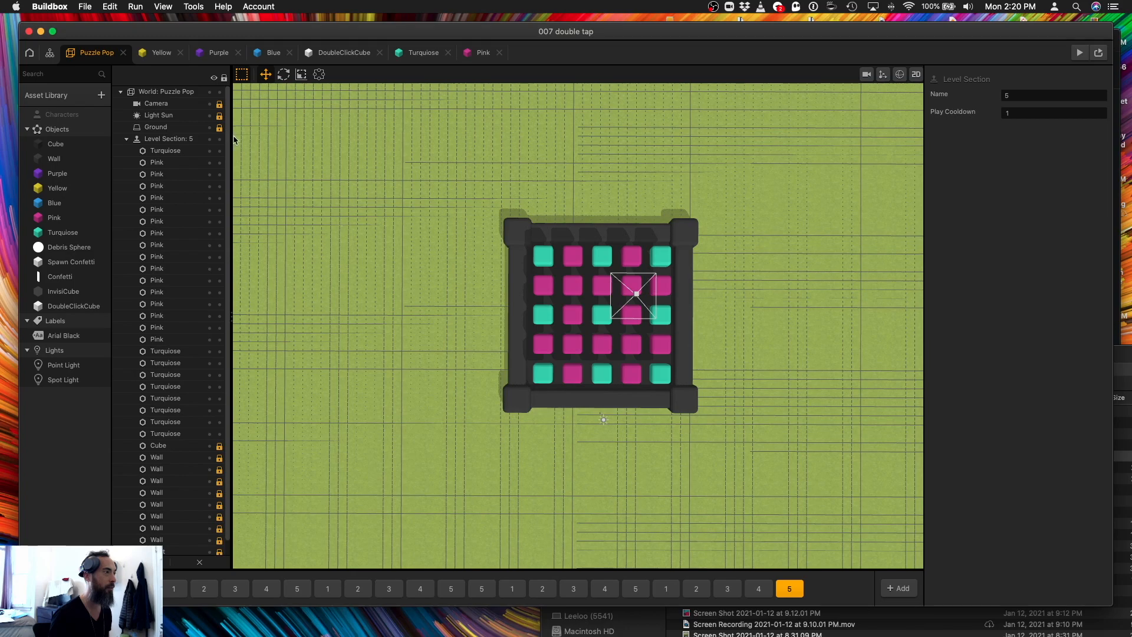
Set the Puzzle Pop world's grid size to 3 on X, Y and Z.
click(167, 95)
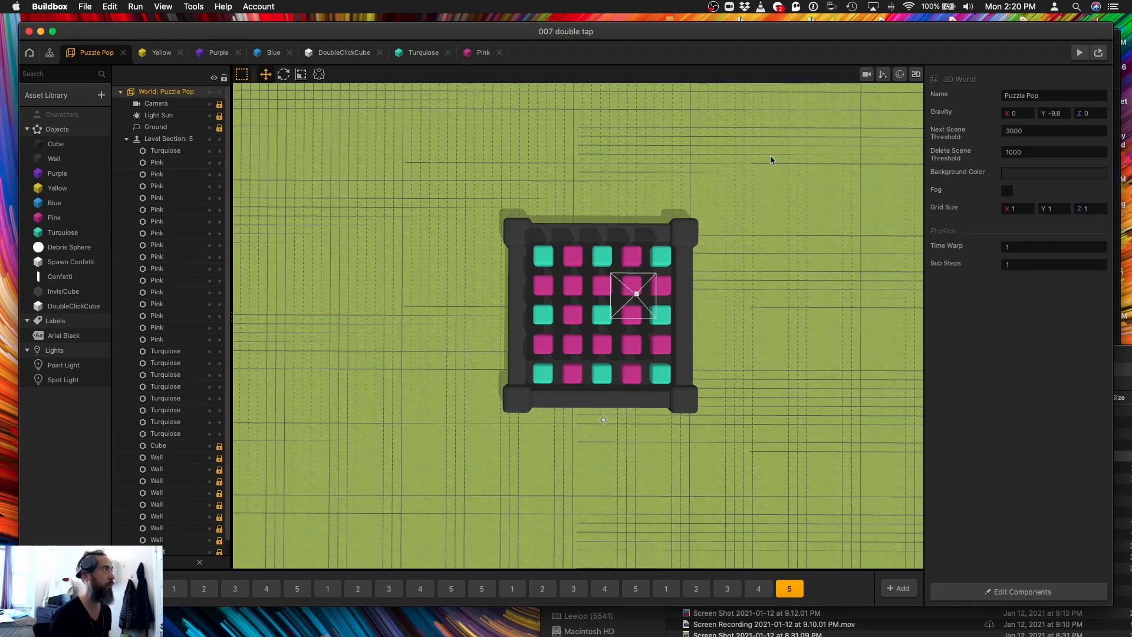
click(193, 7)
mouse_move(164, 7)
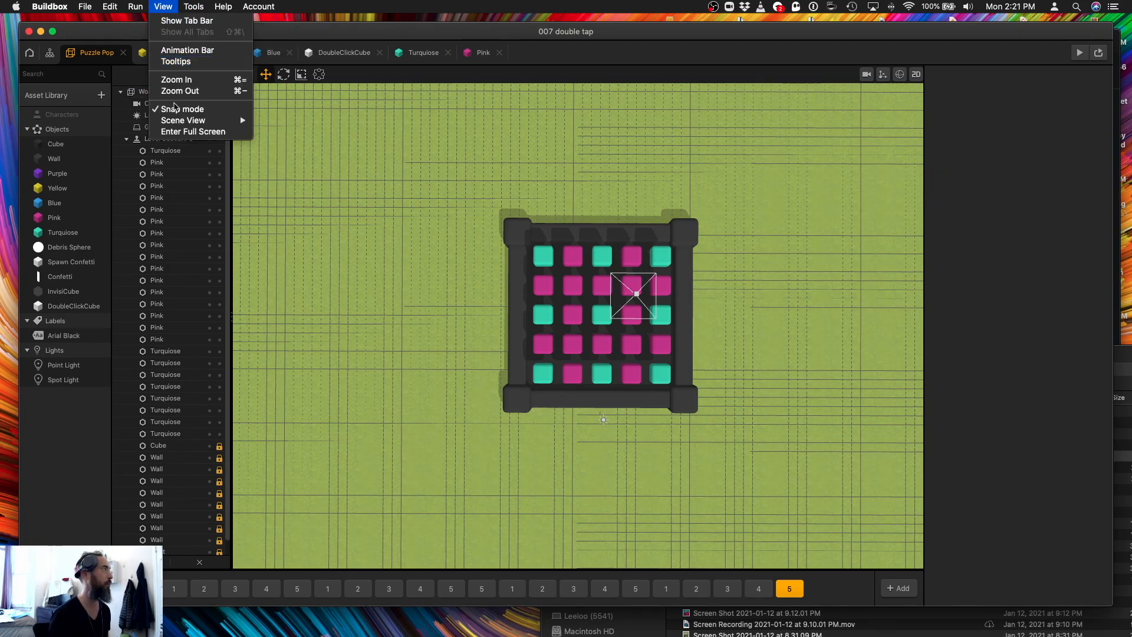
click(382, 188)
click(165, 95)
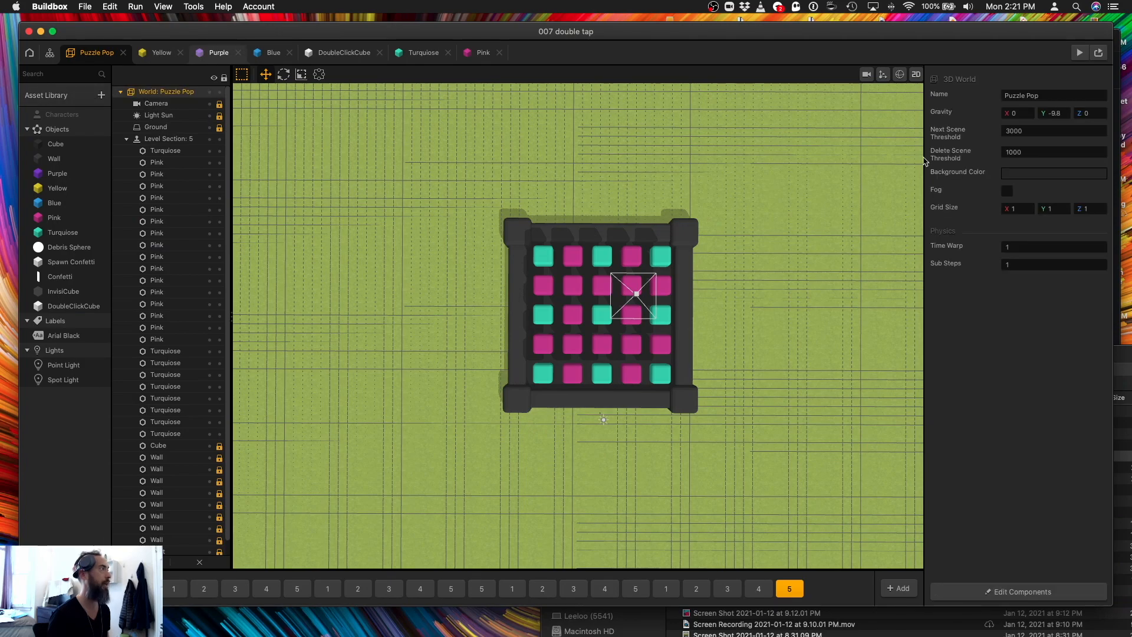
click(1017, 209)
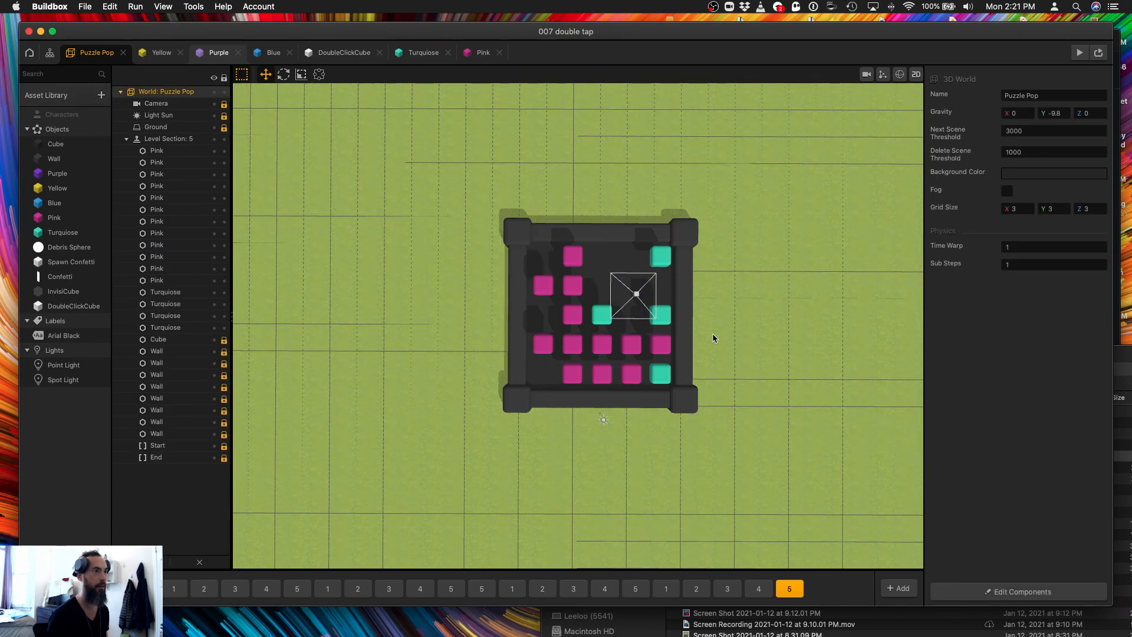
Rearrange the cubes in the last level section 5 into a new pink and turquoise pattern by deleting and duplicating cubes.
click(631, 256)
key(Delete)
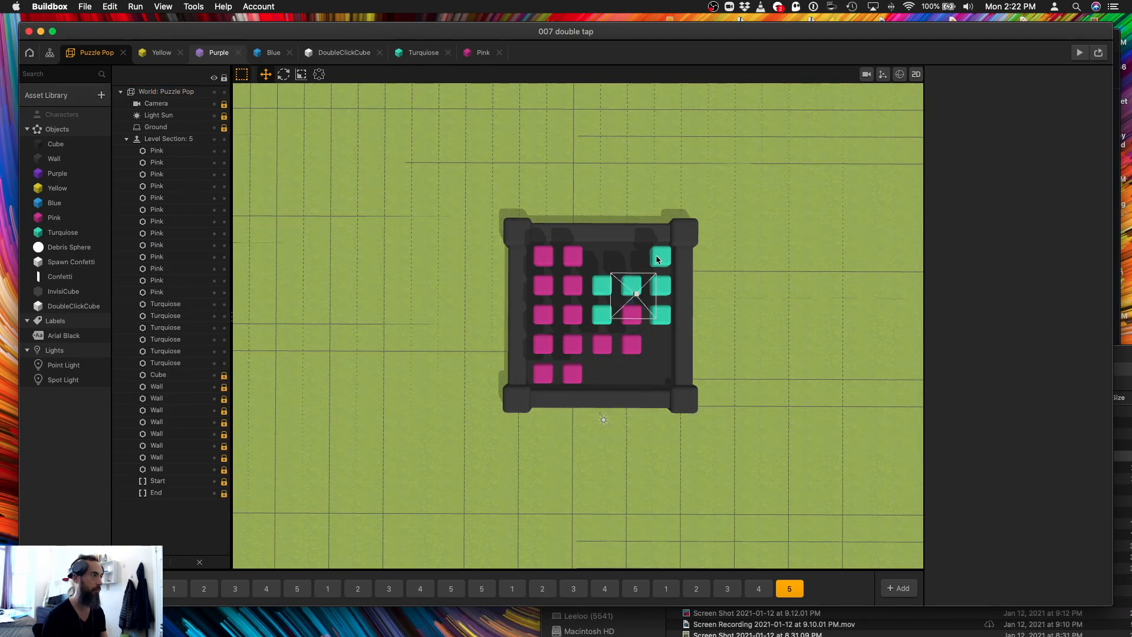
click(659, 257)
key(Delete)
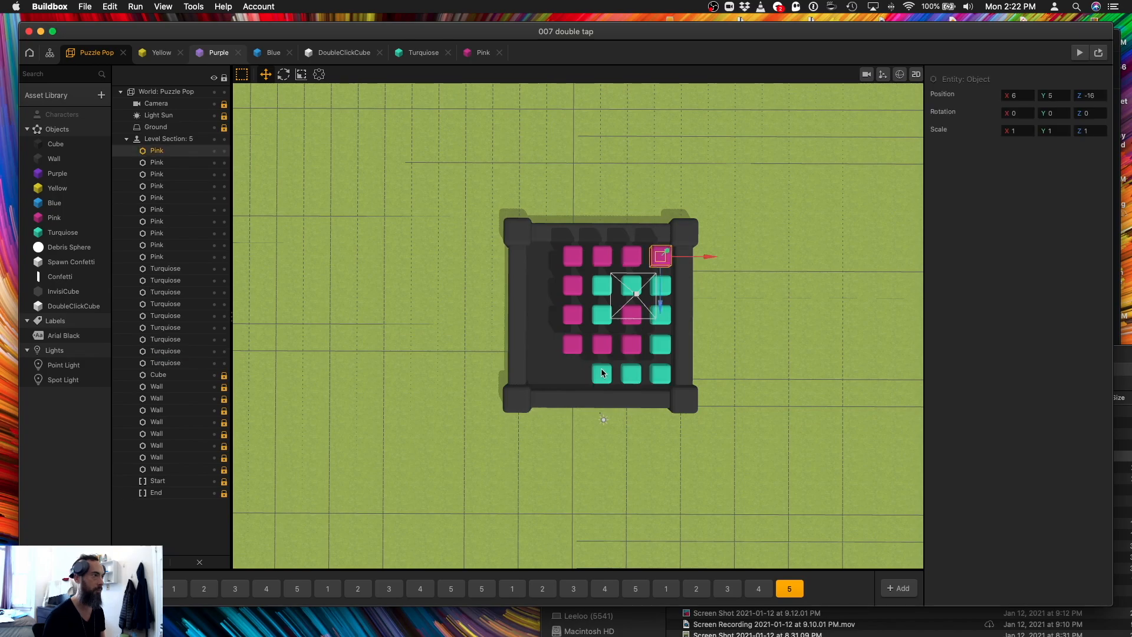
key(super+z)
key(super+z)
key(super+z)
key(super+z)
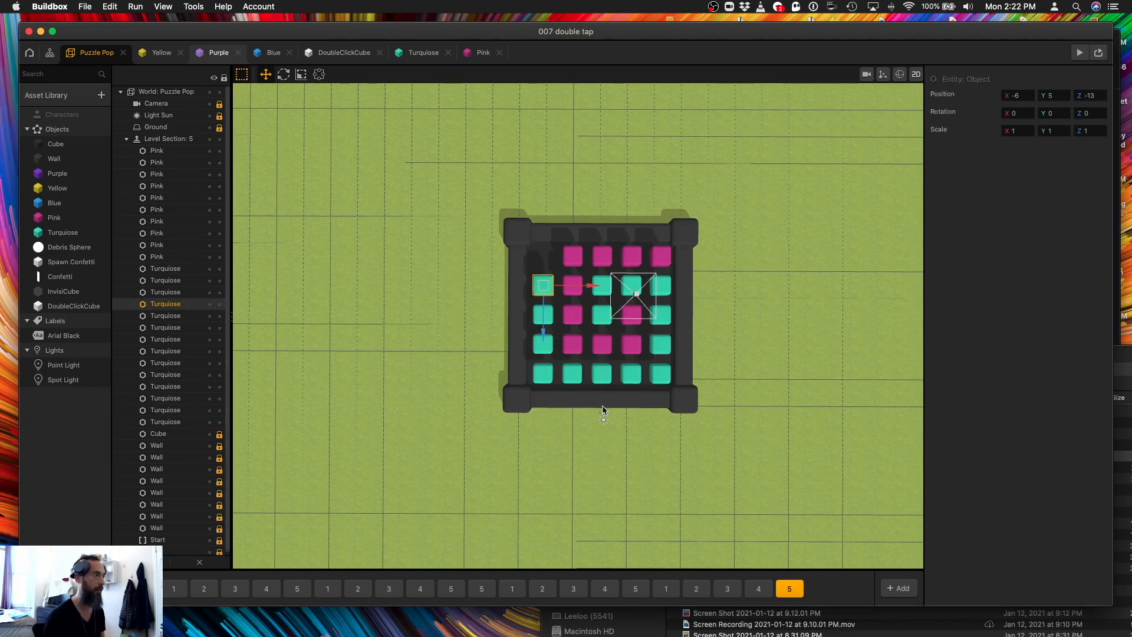
key(super+z)
Clear the copied level section 3, leaving only the centre yellow cube and the turquoise cube beside it.
click(760, 590)
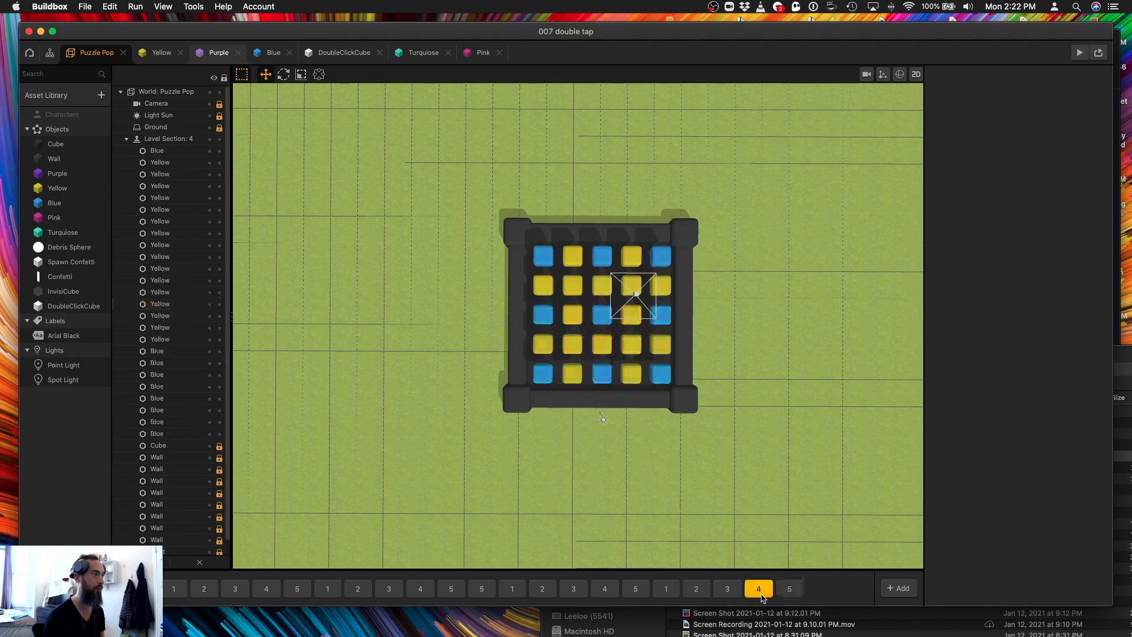
click(727, 588)
click(624, 255)
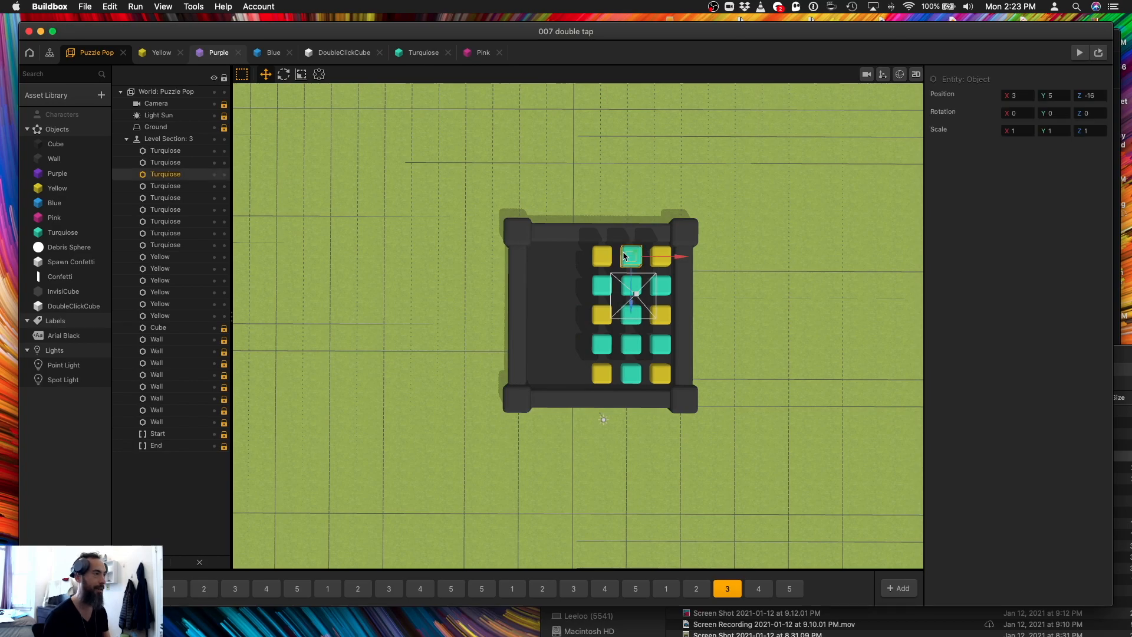
drag(579, 256, 694, 282)
key(Delete)
drag(573, 347, 756, 384)
key(Delete)
click(661, 316)
key(Delete)
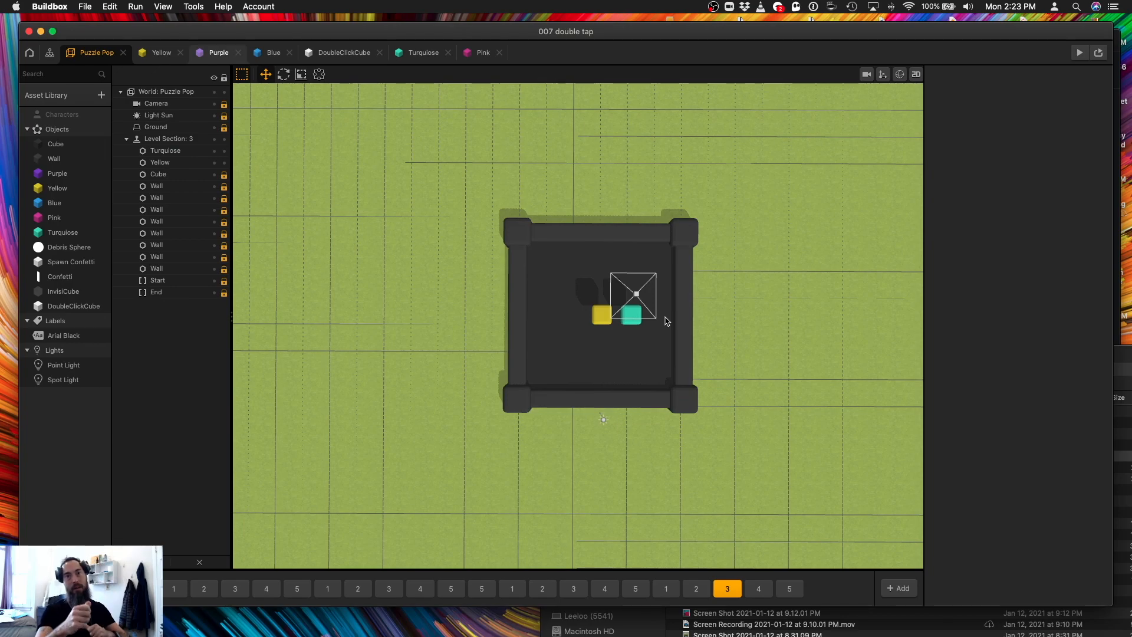
Duplicate the centre yellow cube upward, across and down to wrap yellow cubes around the turquoise one in section 3.
scroll(649, 327, up, 5)
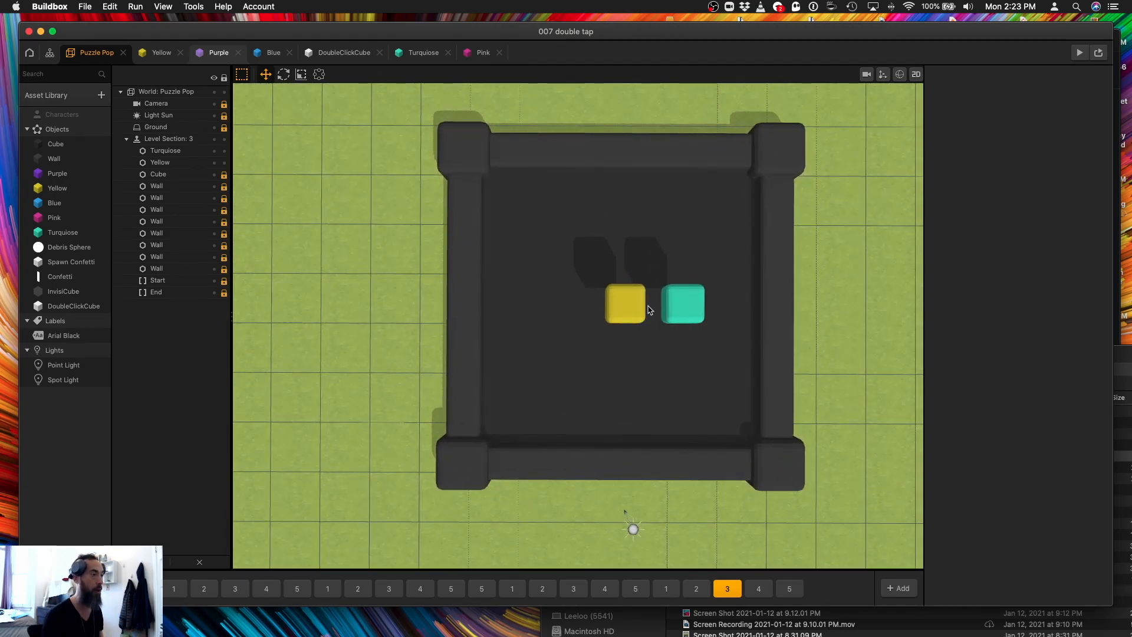
click(626, 303)
key(super+Up)
key(super+Right)
key(super+Right)
key(super+Down)
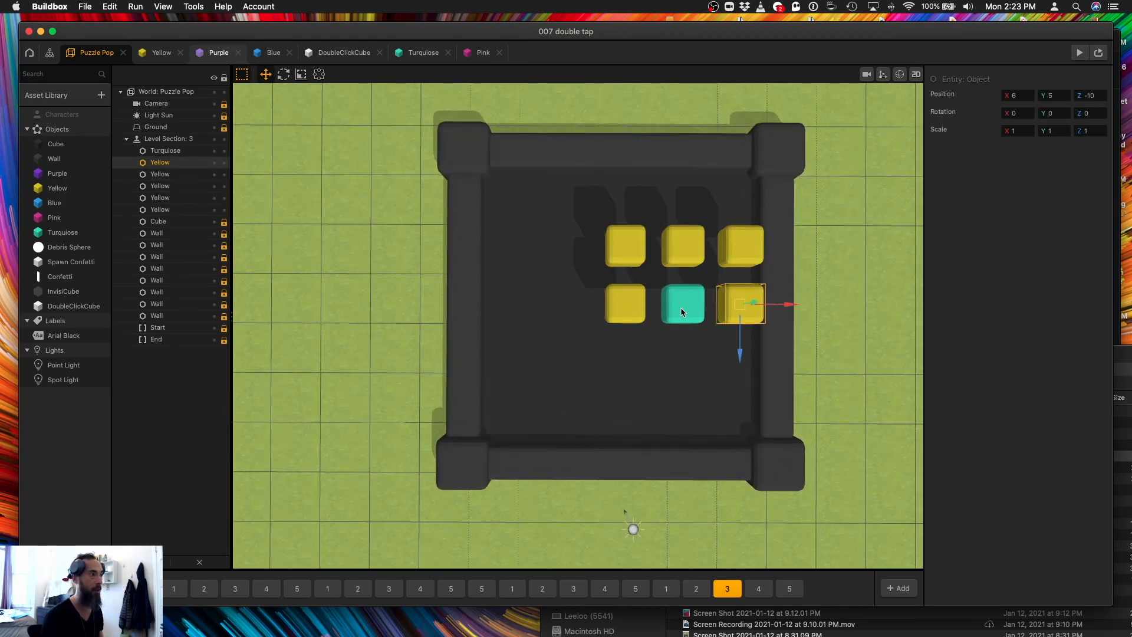
Duplicate the turquoise cube around the yellow arc, along the row below, up the second column and across the top row.
click(682, 305)
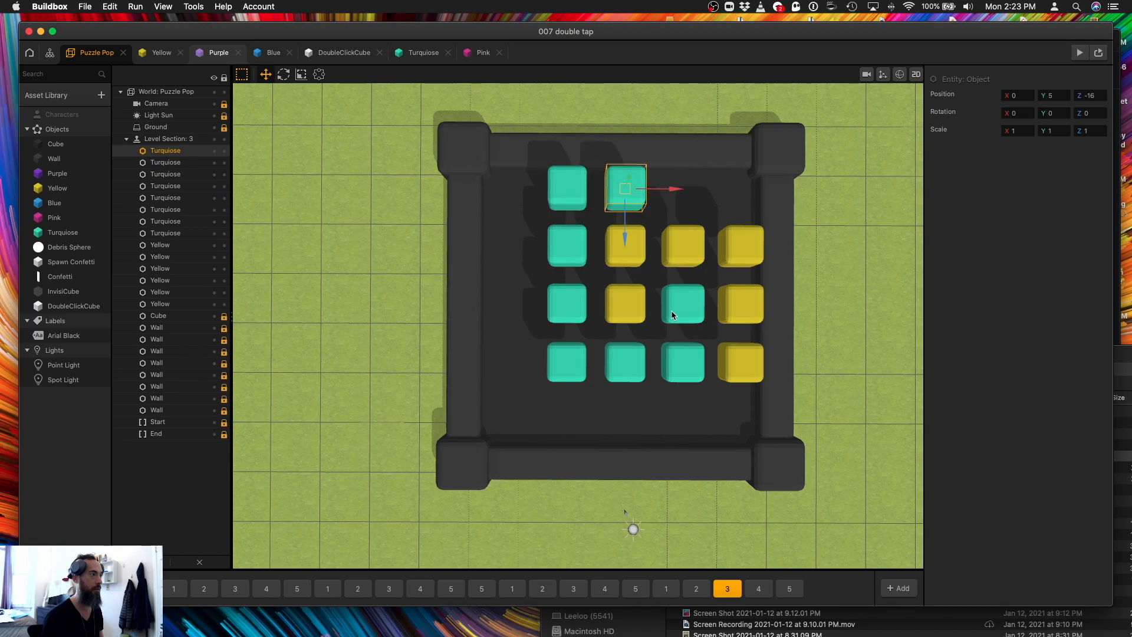
key(super+Right)
key(super+Right)
Duplicate the lowest yellow cube along section 3's bottom row and up the outer left column to close the spiral.
click(739, 362)
key(super+Down)
key(super+Left)
key(super+Left)
key(super+Left)
key(super+Left)
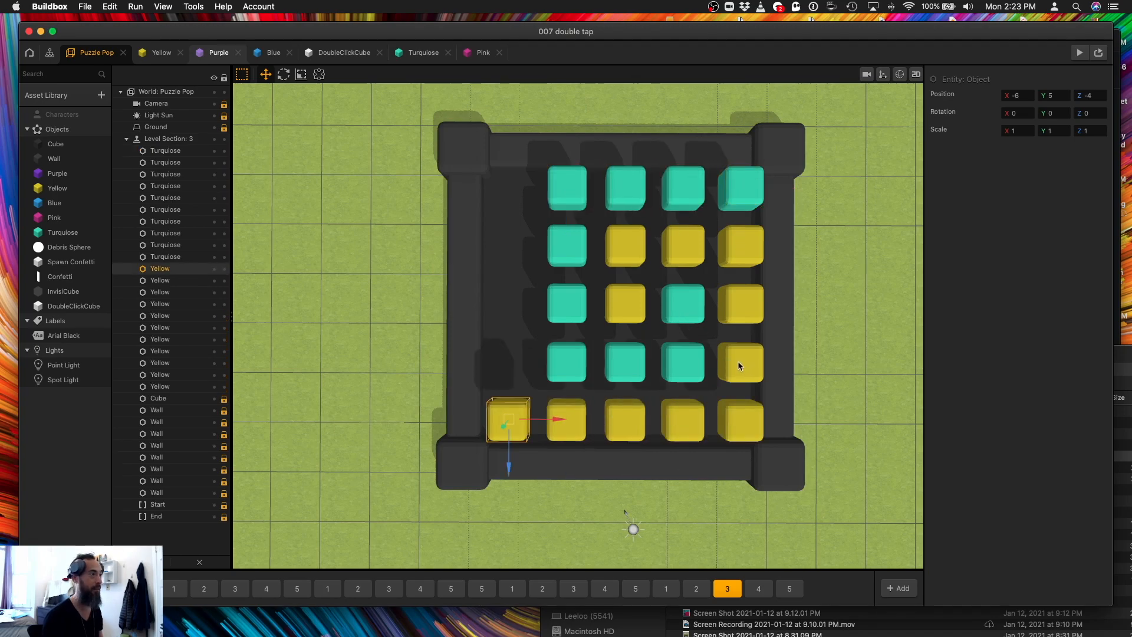
key(super+Up)
key(super+Up)
key(super+Up)
key(super+Up)
In the copied level section 2, duplicate the purple cube below, up the second column and across the top row around the pink arc.
click(696, 589)
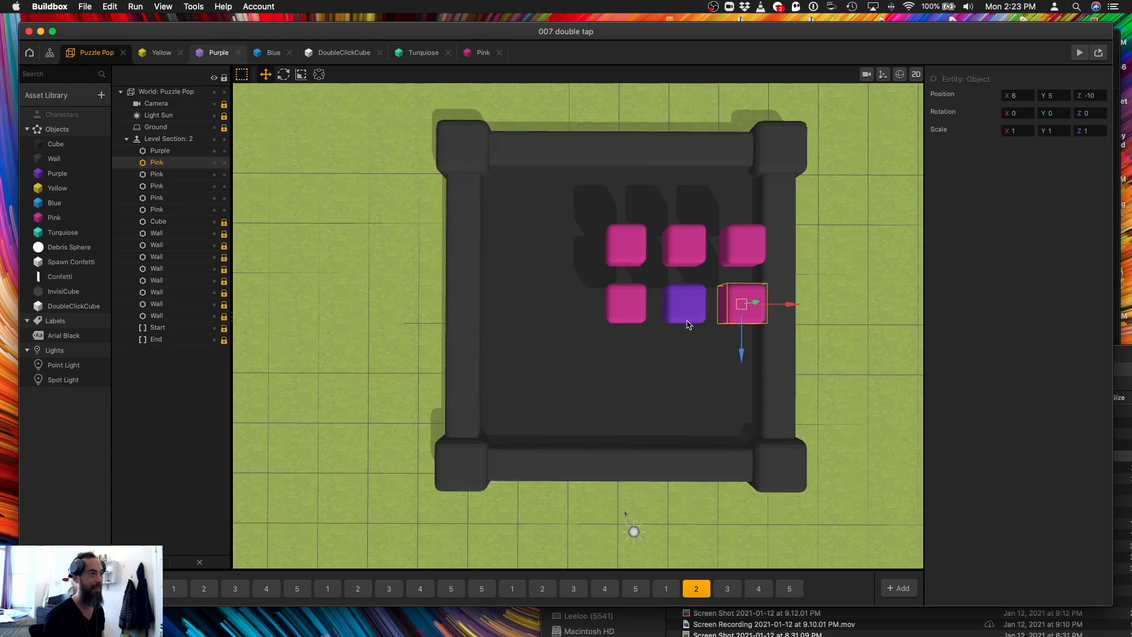
click(687, 308)
key(super+Down)
key(super+Left)
key(super+Left)
key(super+Up)
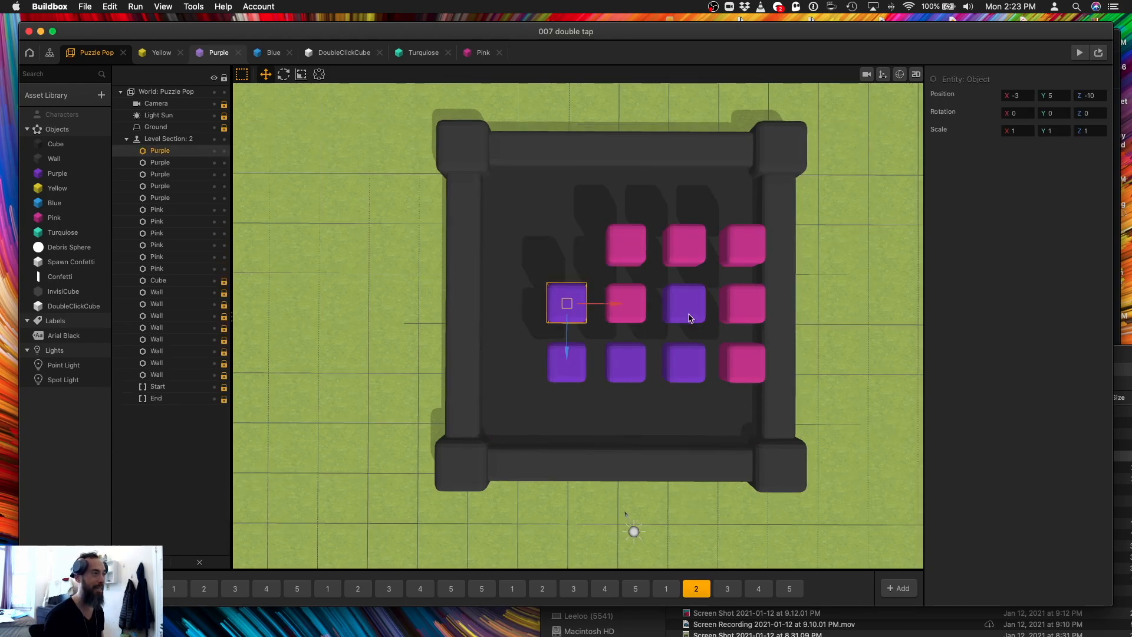
key(super+Up)
key(super+Up)
key(super+Right)
key(super+Right)
key(super+Right)
Duplicate the lowest pink cube along section 2's bottom row and up the outer left column to complete the spiral.
click(737, 370)
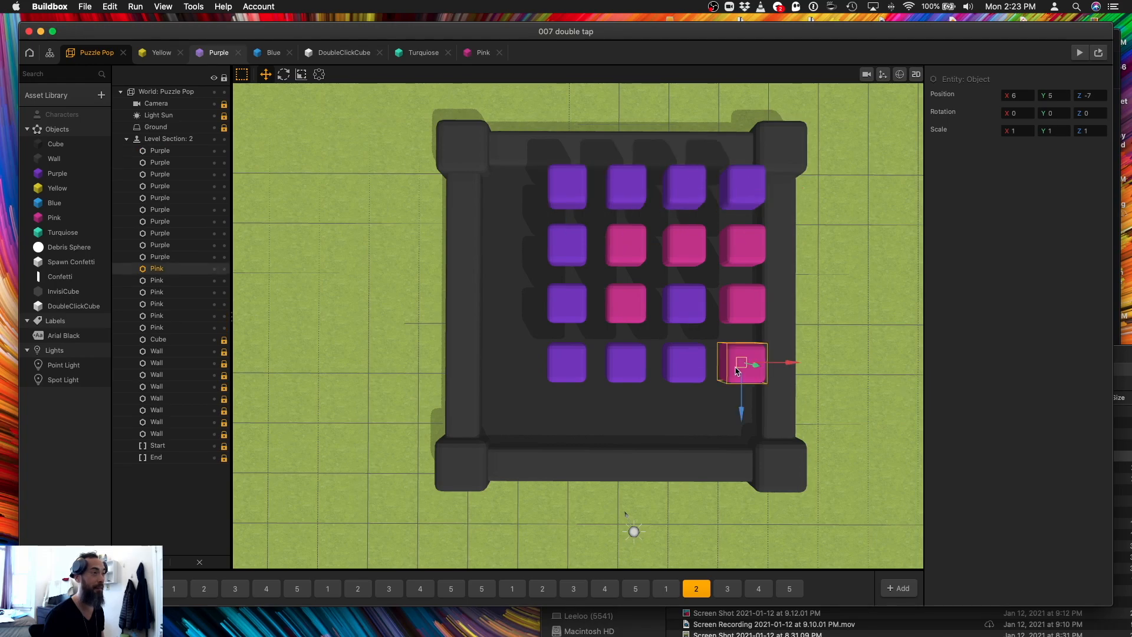
key(super+Down)
key(super+Left)
key(super+Left)
key(super+Left)
key(super+Left)
key(super+Up)
key(super+Up)
key(super+Up)
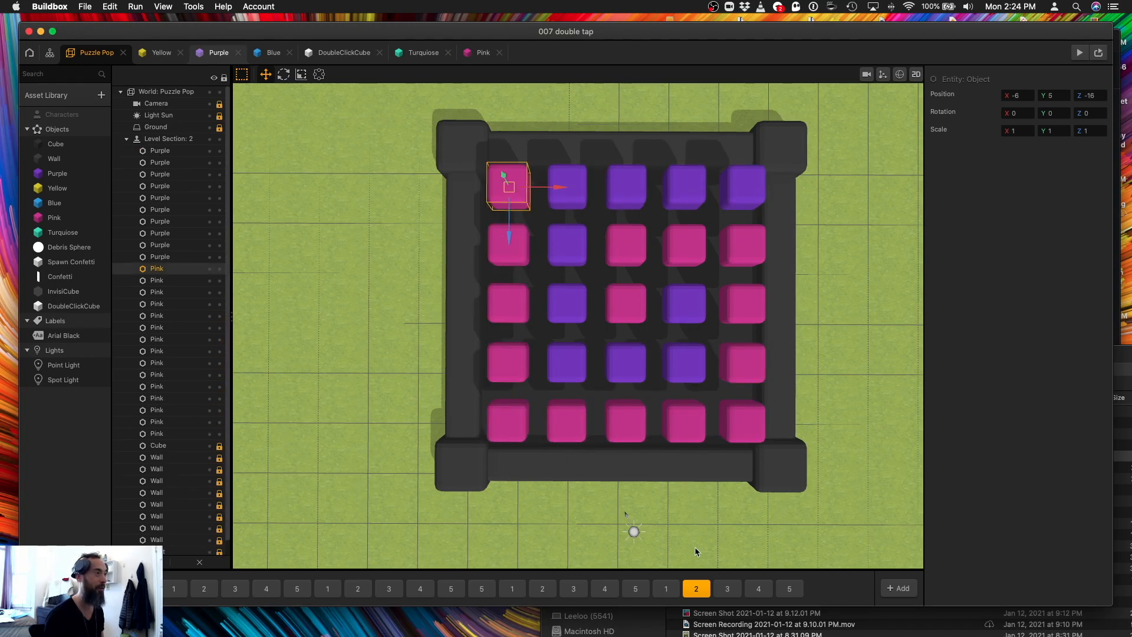
Delete the bottom two rows and the left two columns of cubes in the copied level section 1.
click(727, 588)
click(666, 588)
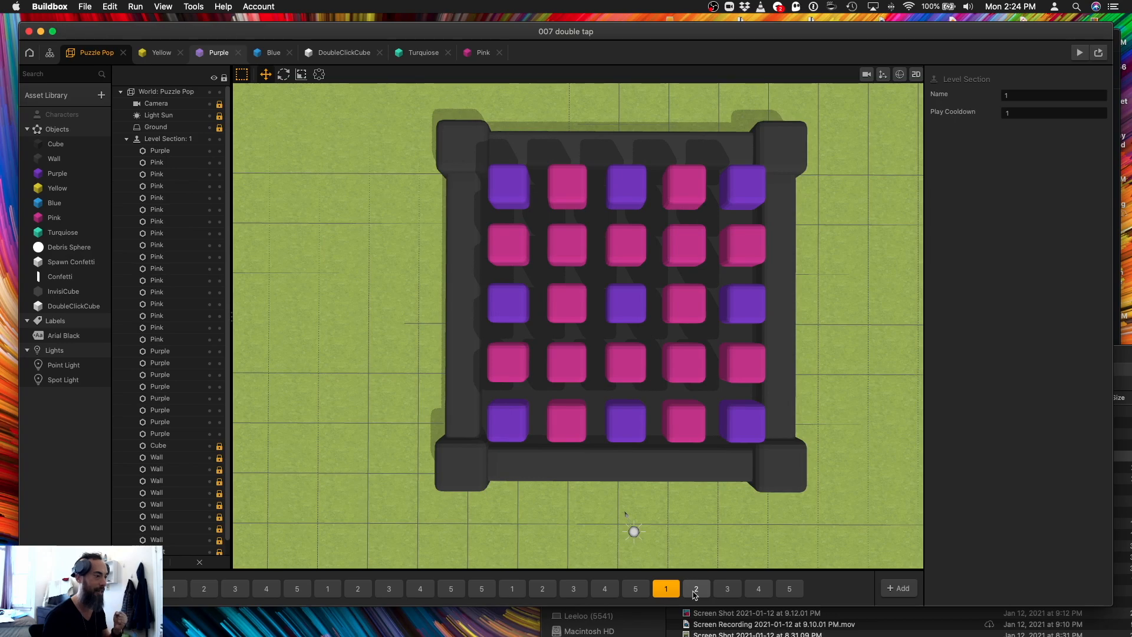
drag(455, 352, 834, 427)
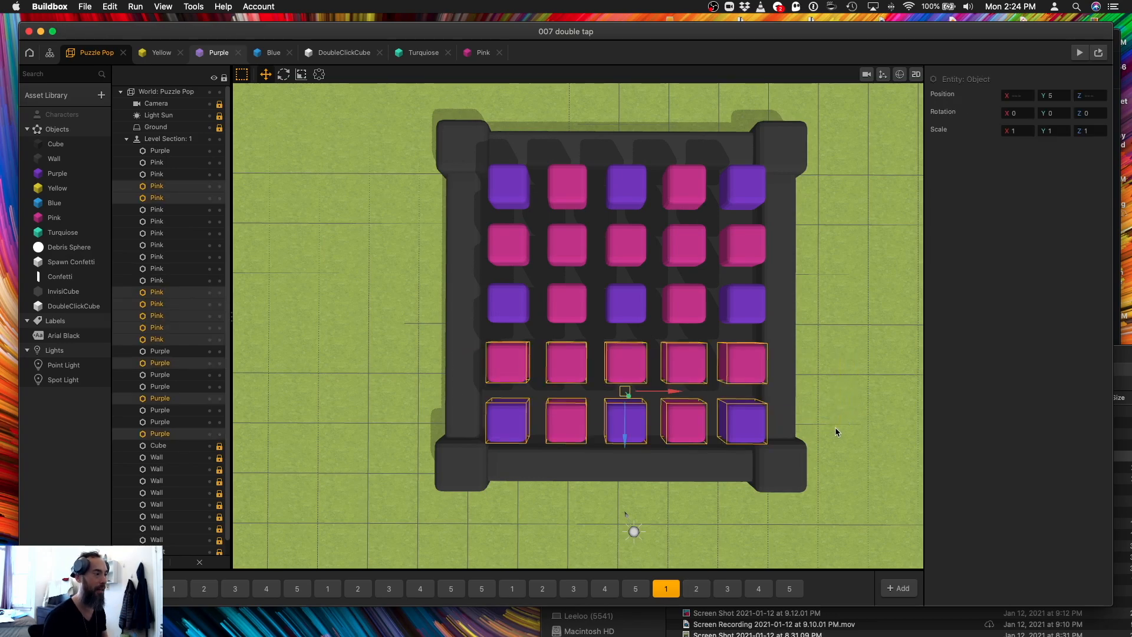
key(BackSpace)
drag(463, 184, 586, 347)
key(BackSpace)
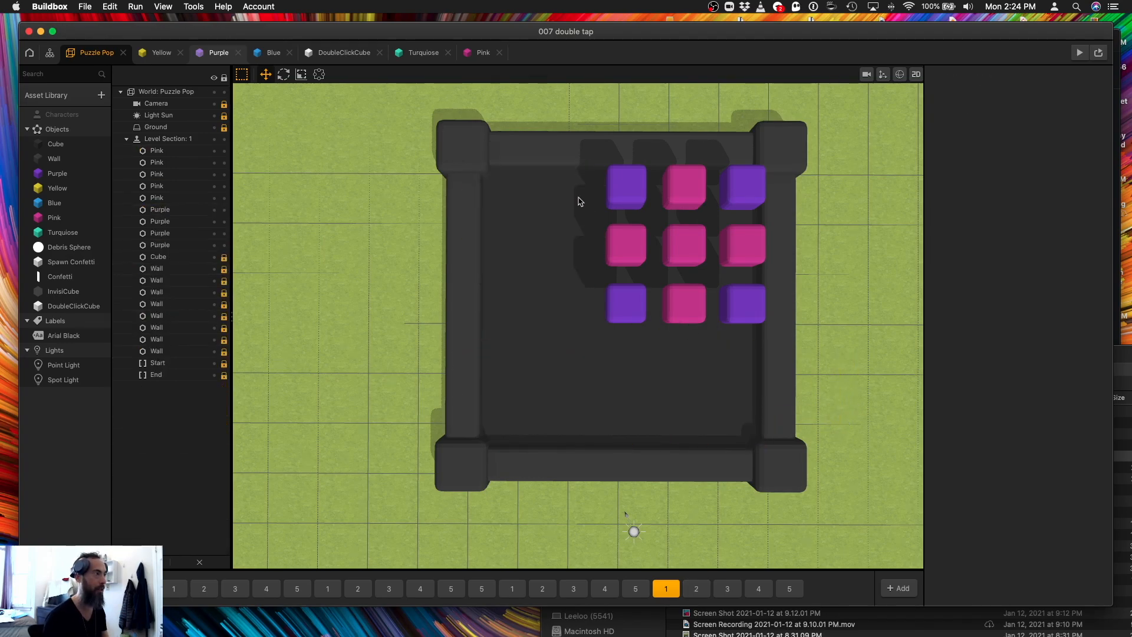
Examine the cube patterns of the last level sections 1 to 5 by viewing each in turn.
click(788, 588)
click(695, 593)
click(667, 594)
click(695, 593)
click(667, 593)
click(696, 594)
click(667, 594)
click(696, 592)
click(727, 592)
click(758, 592)
click(786, 593)
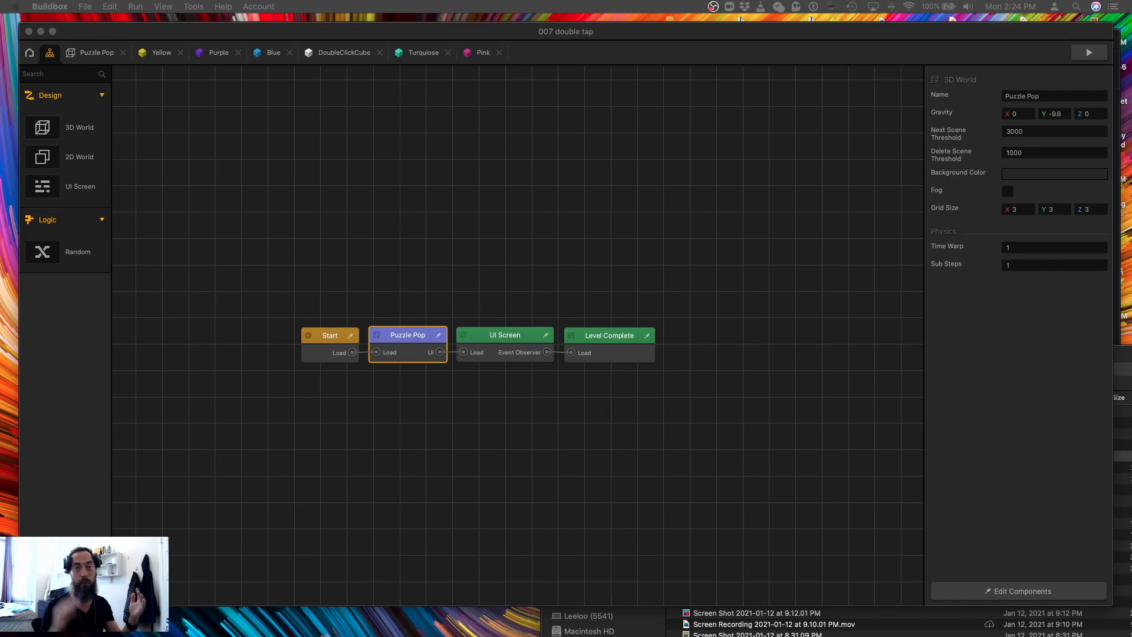